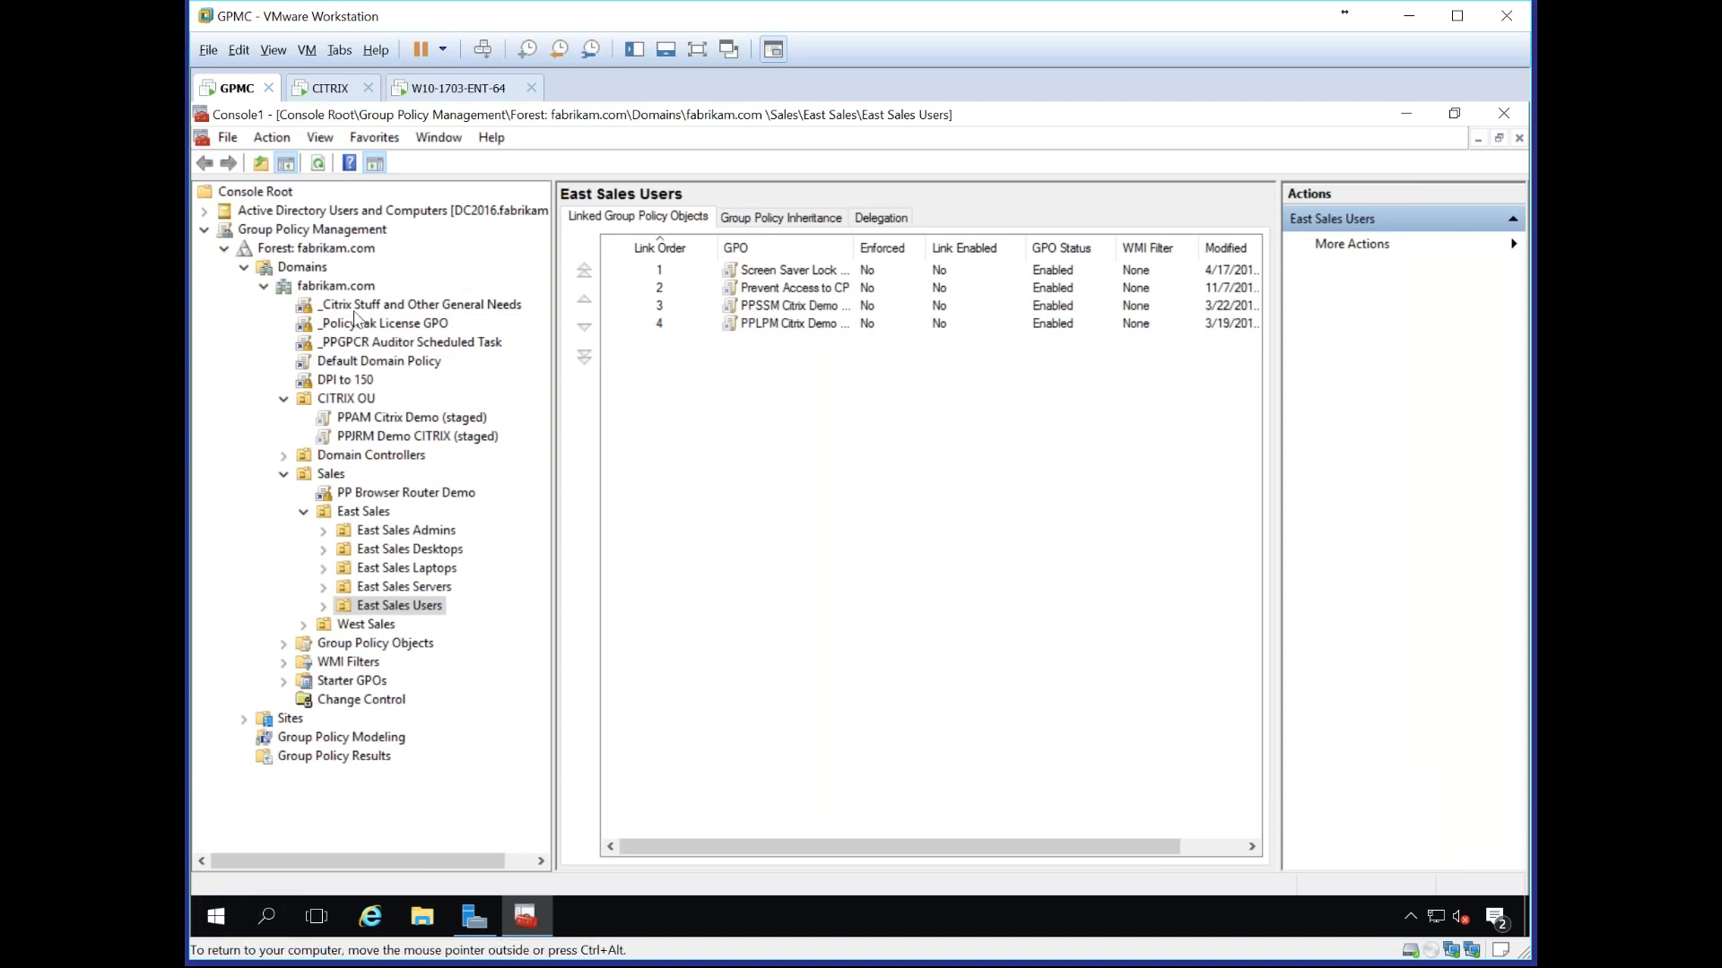
# Step: Switch to the W10-1703-ENT-64 machine, launch Google Chrome and browse to policypak.com
pyautogui.click(444, 87)
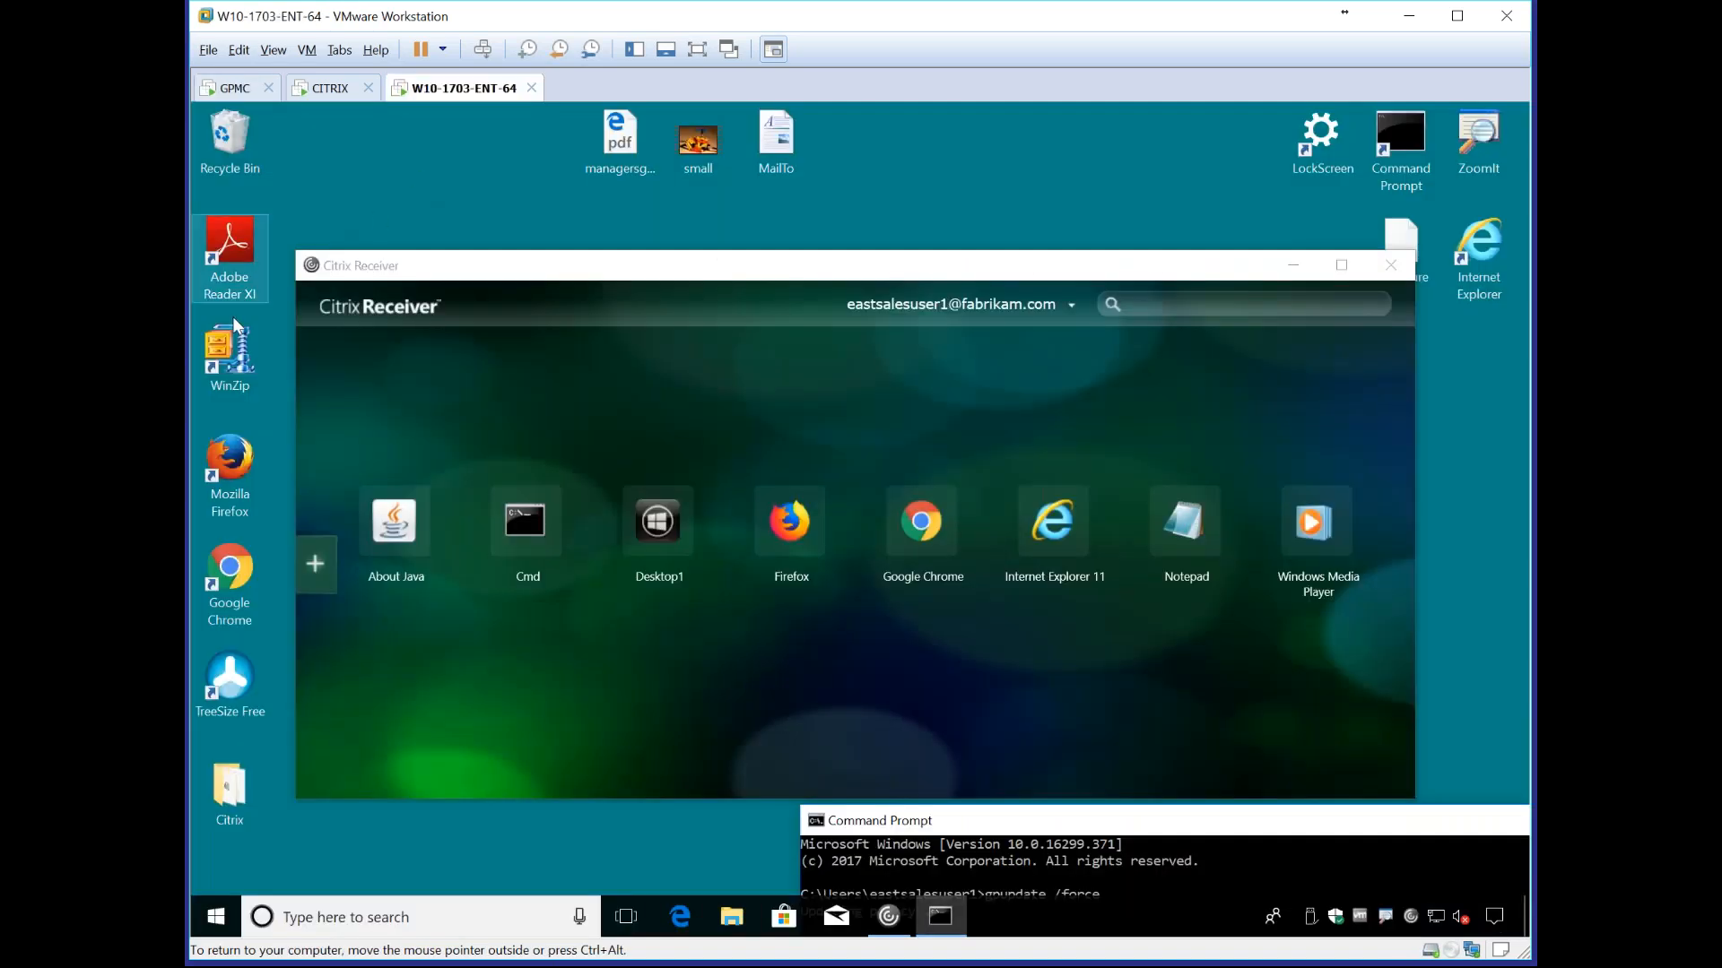
pyautogui.click(230, 574)
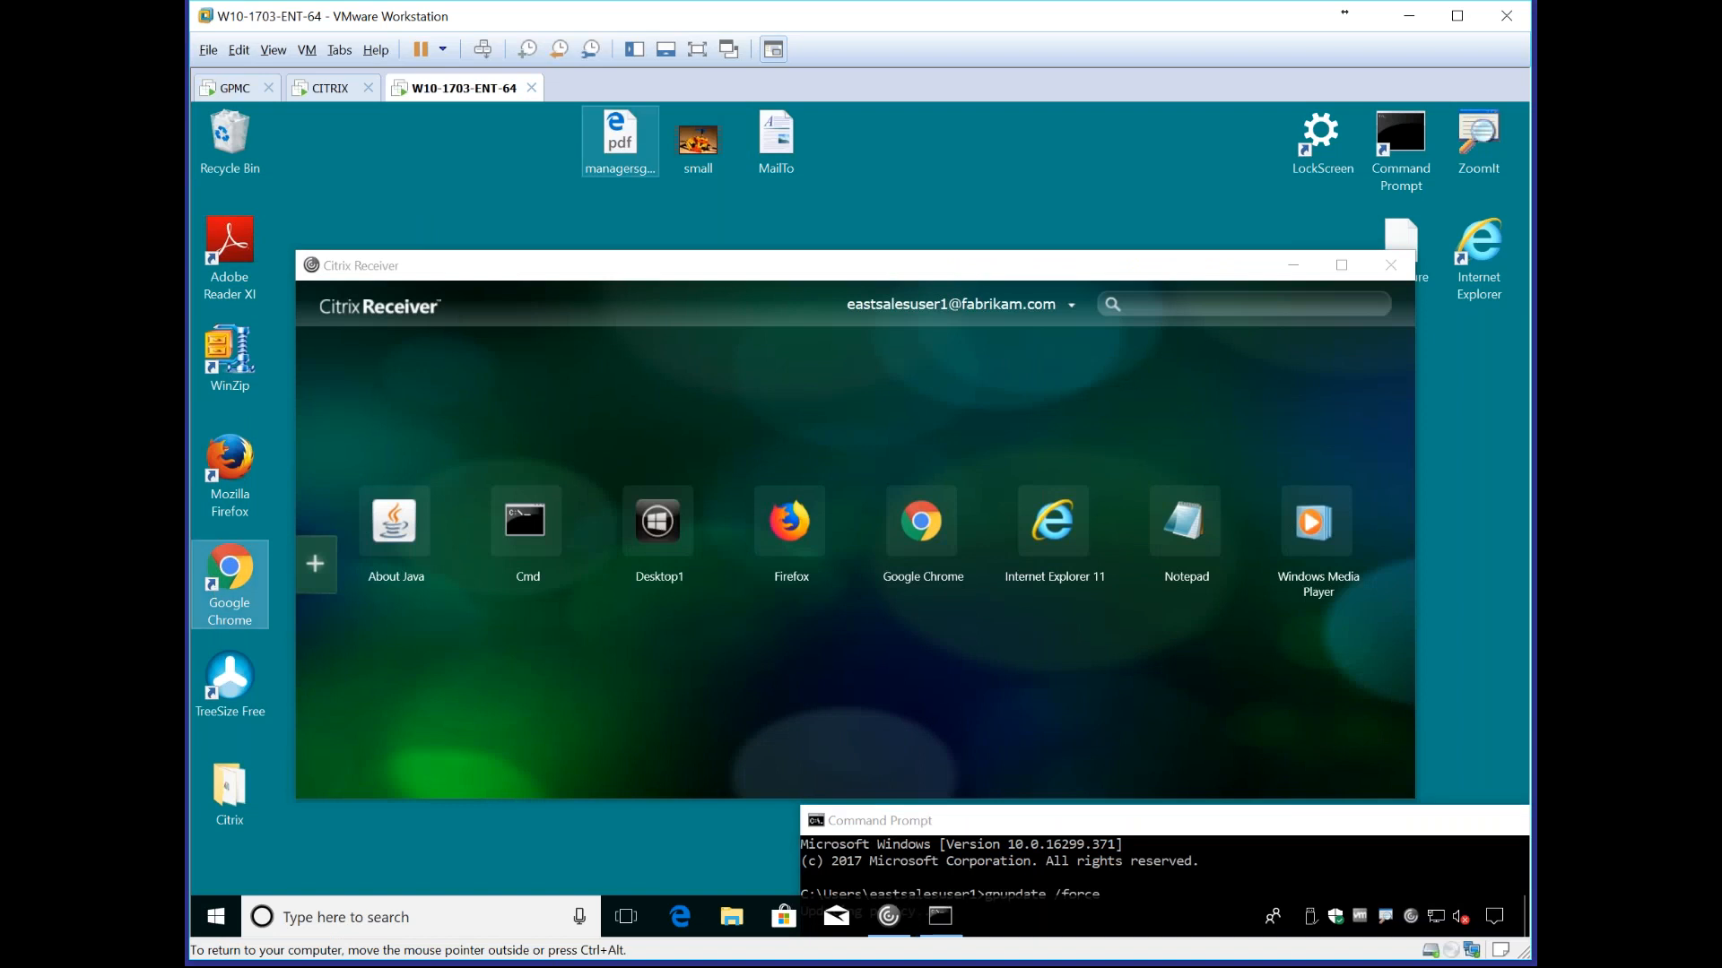
pyautogui.doubleClick(230, 574)
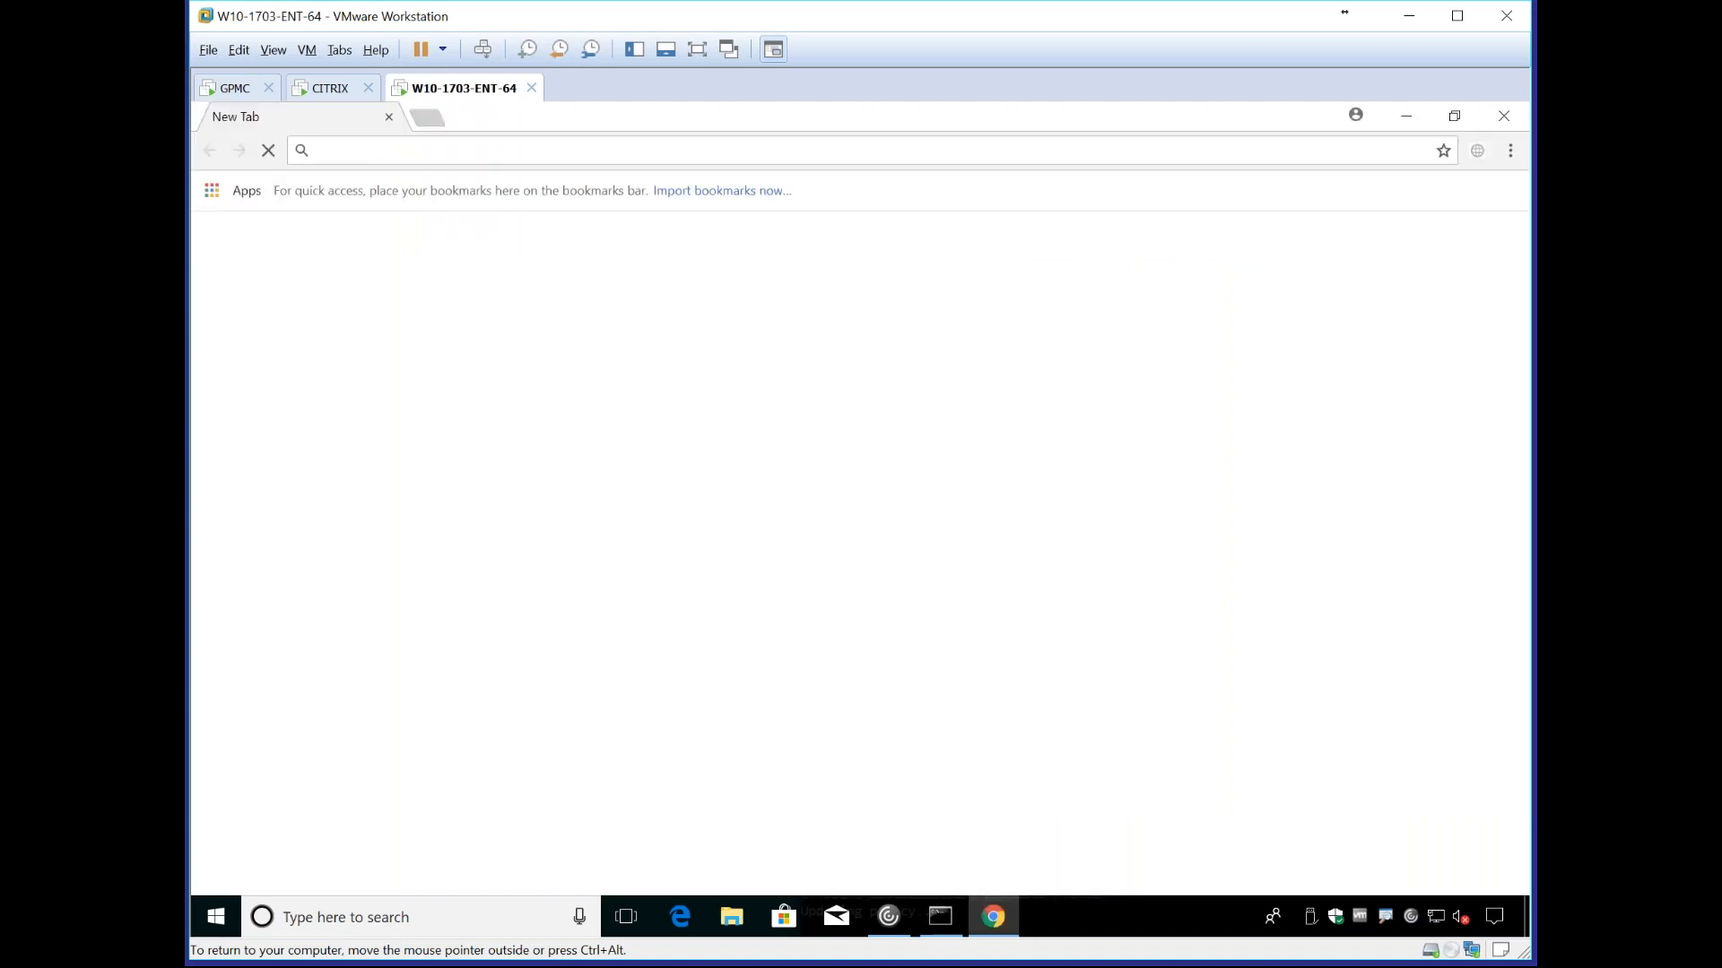
pyautogui.write('policypak.com')
pyautogui.press('Return')
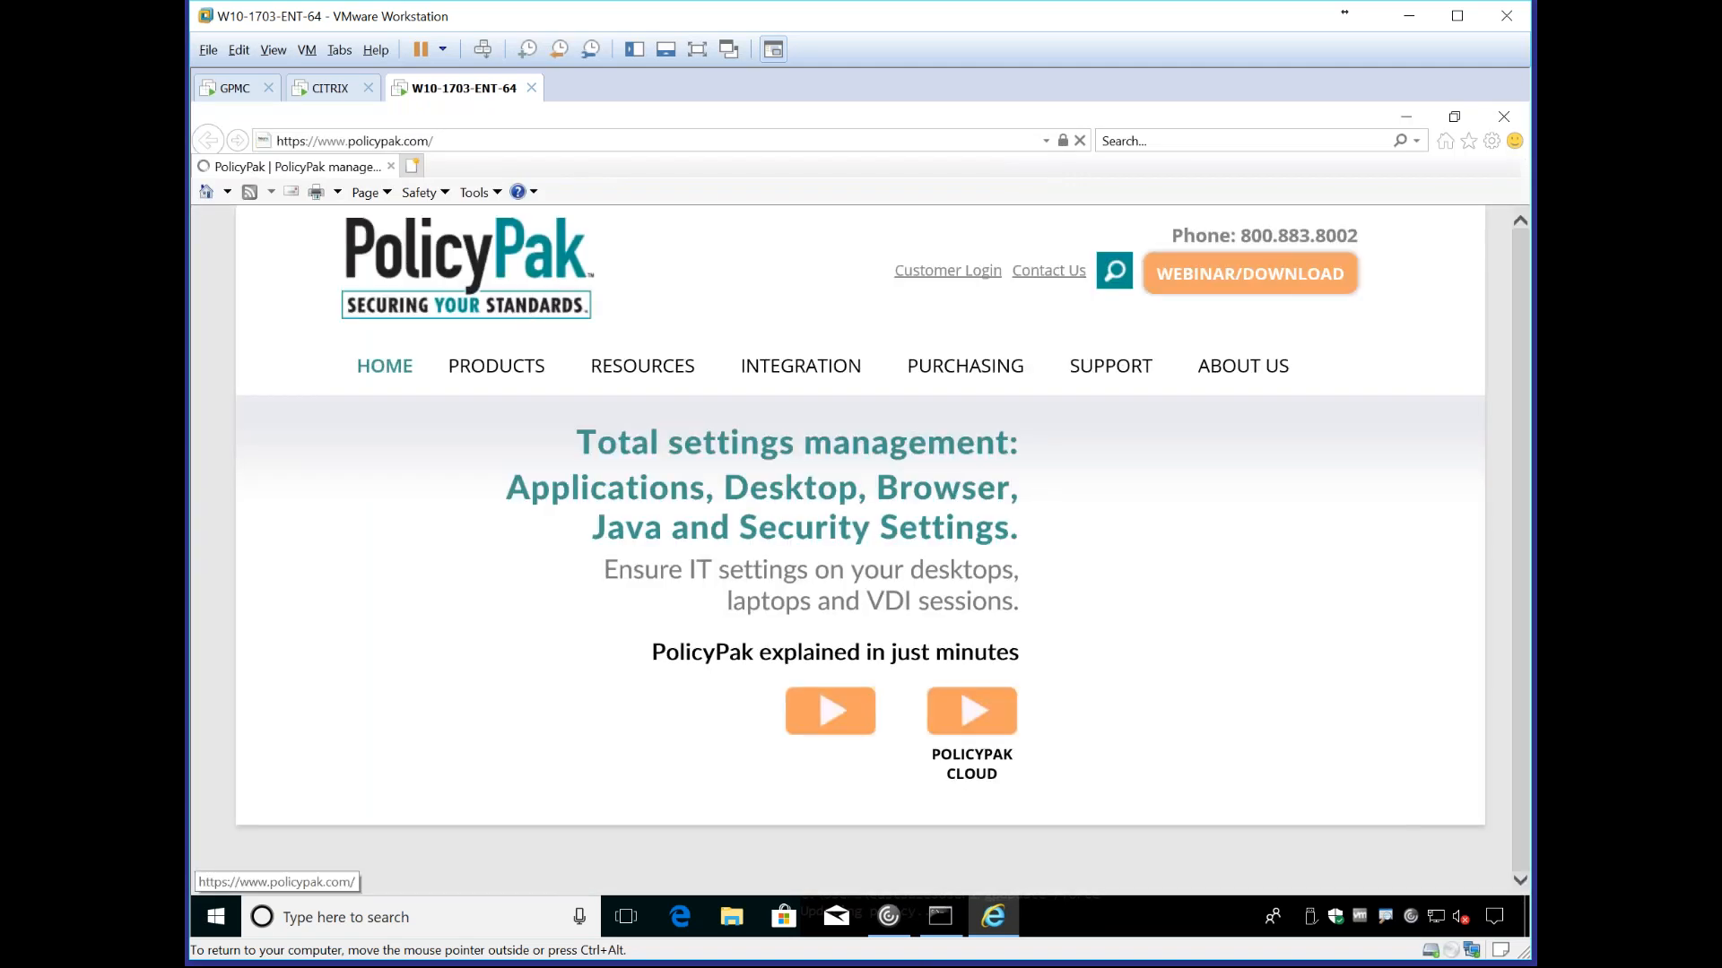
# Step: Open the PolicyPak & FSLogix vendor integration page, examine the videos it offers, and close the browser
pyautogui.moveTo(595, 369)
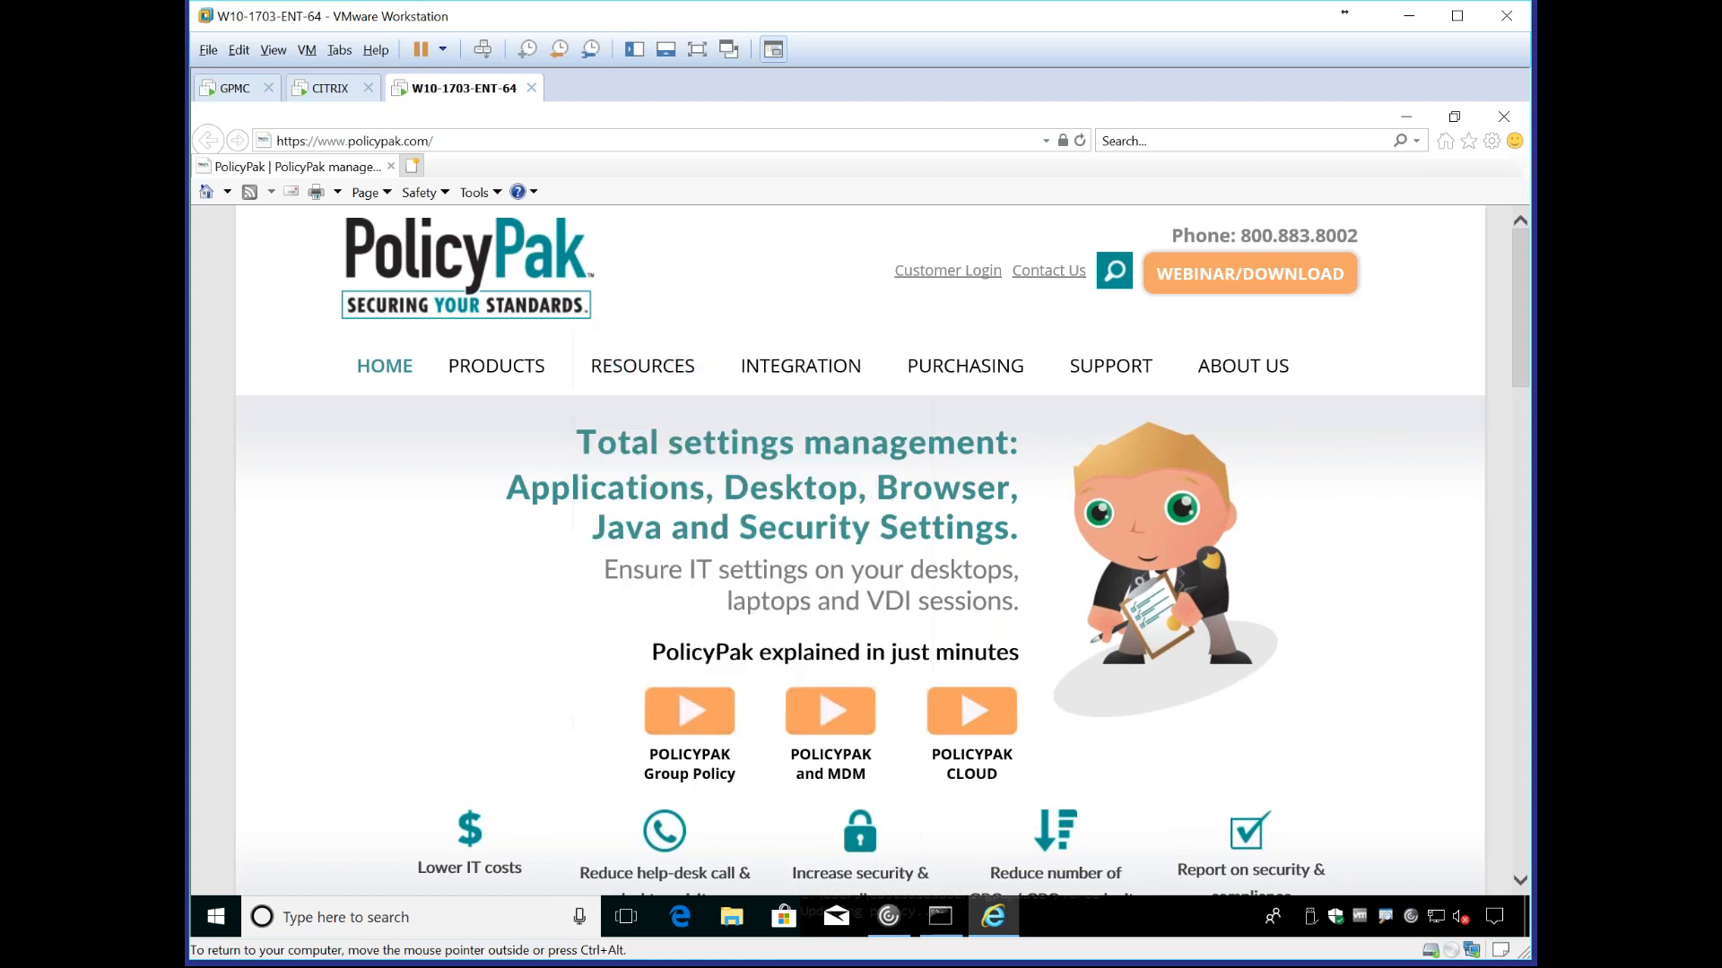
pyautogui.moveTo(874, 392)
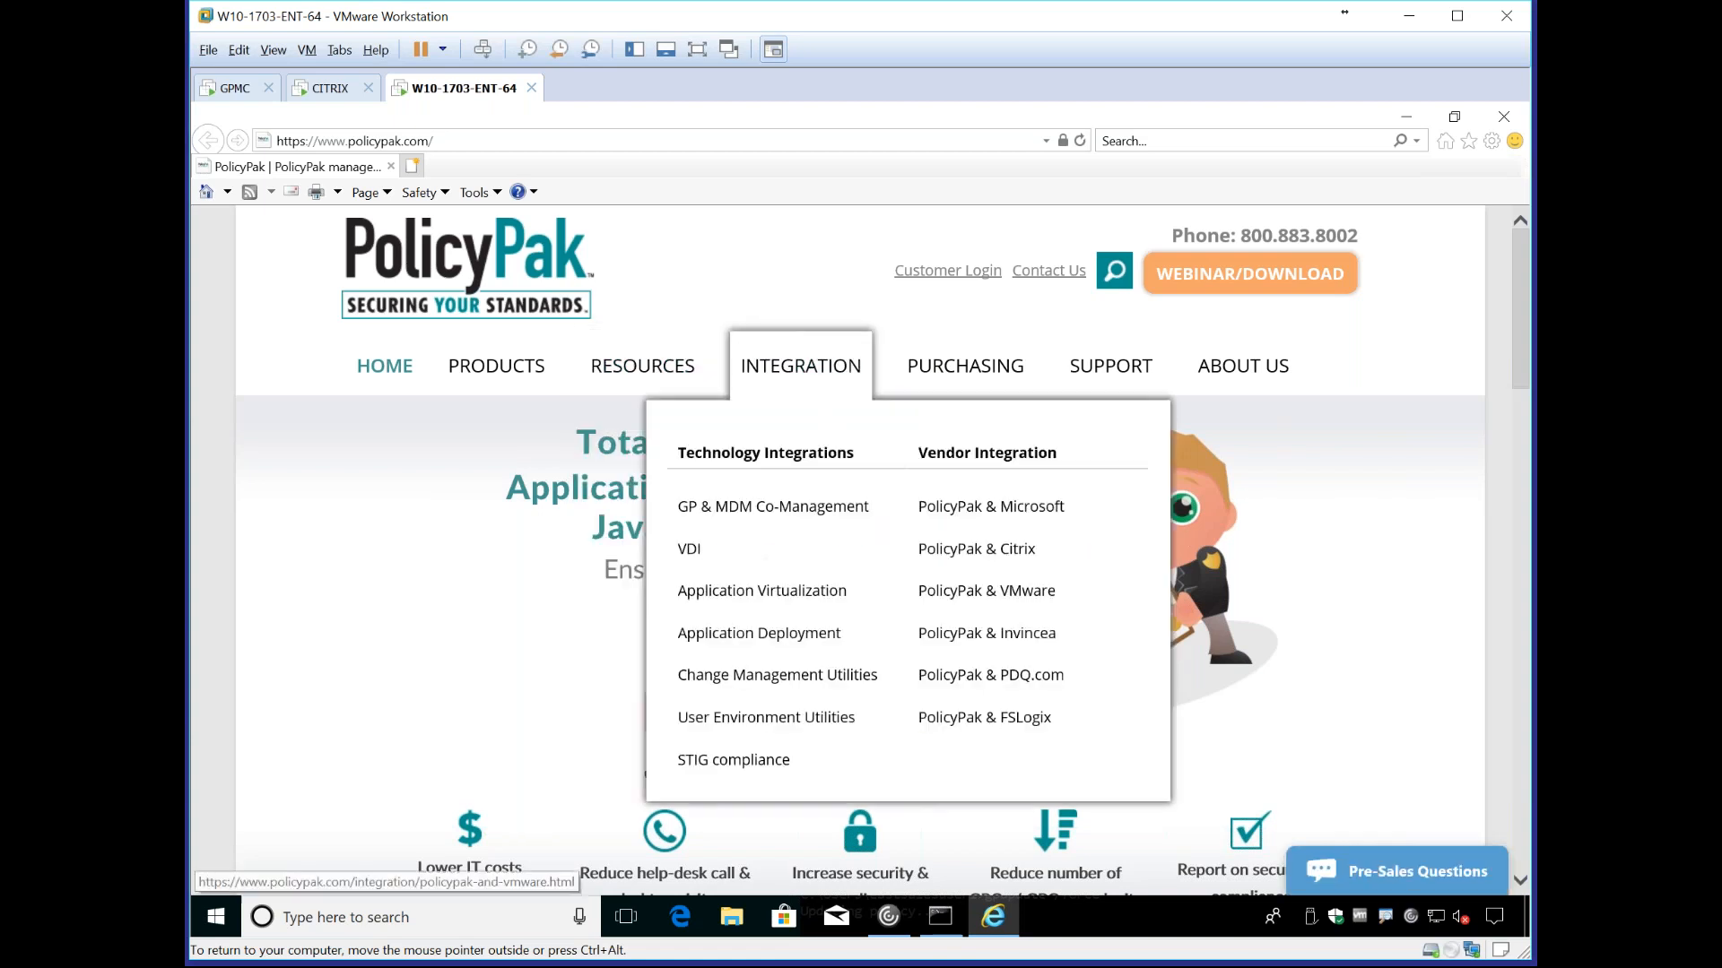
pyautogui.click(985, 726)
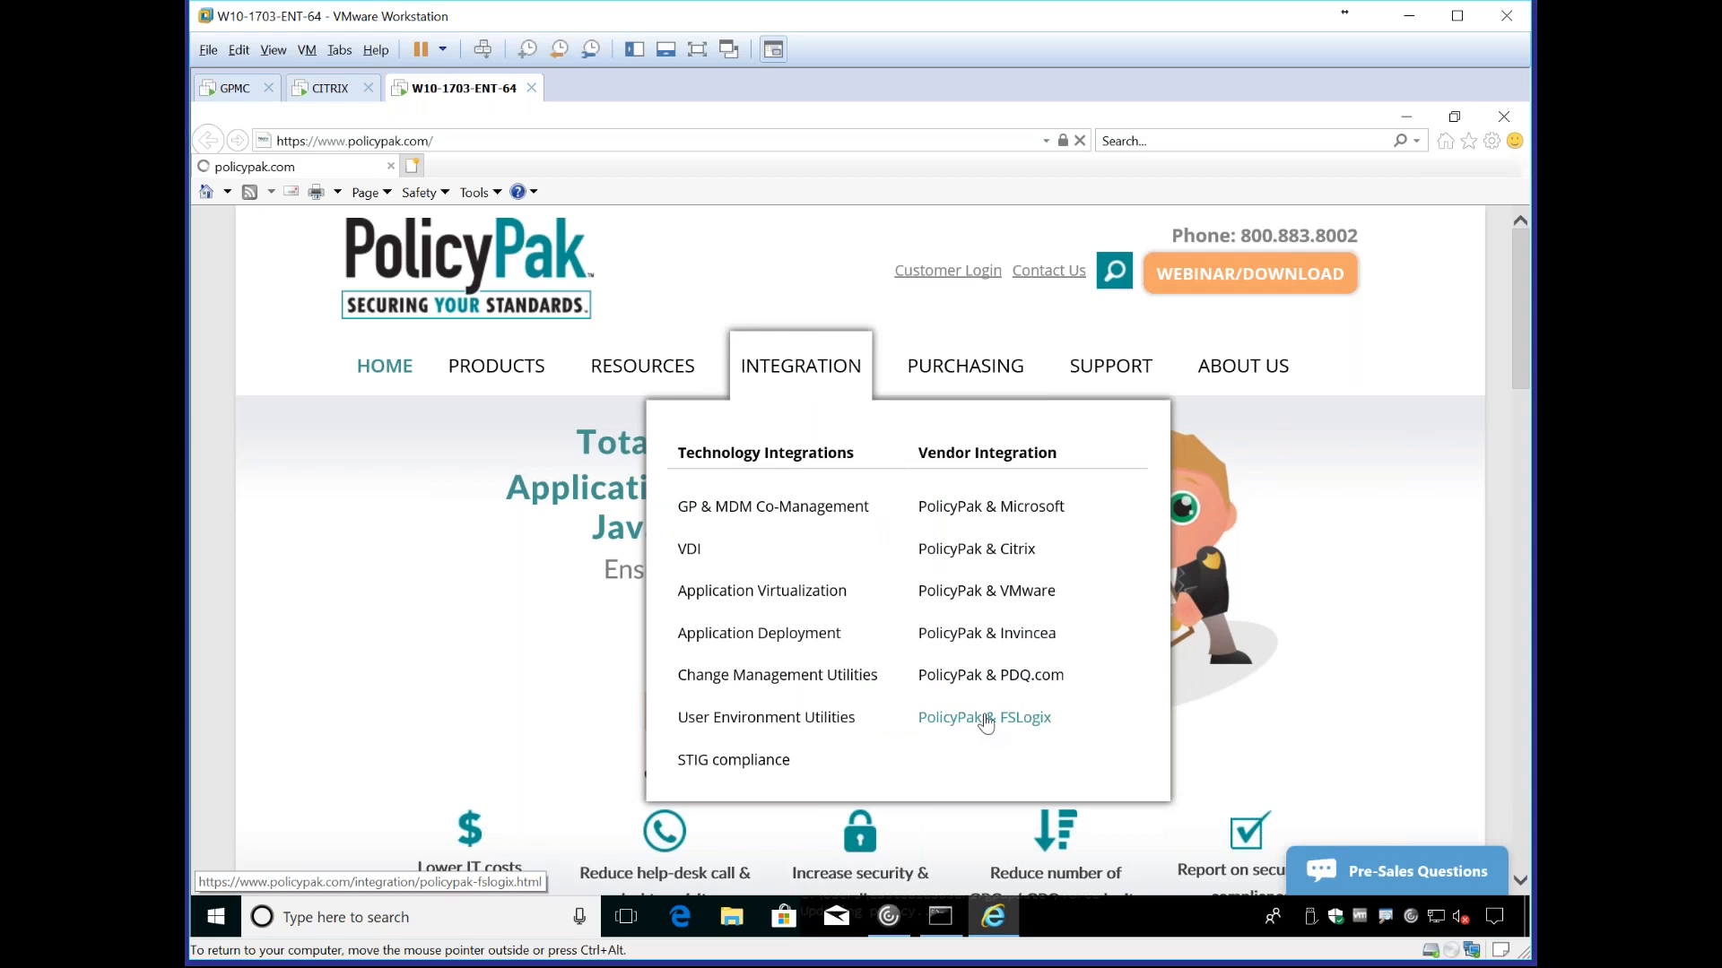
pyautogui.scroll(-1, 1112, 369)
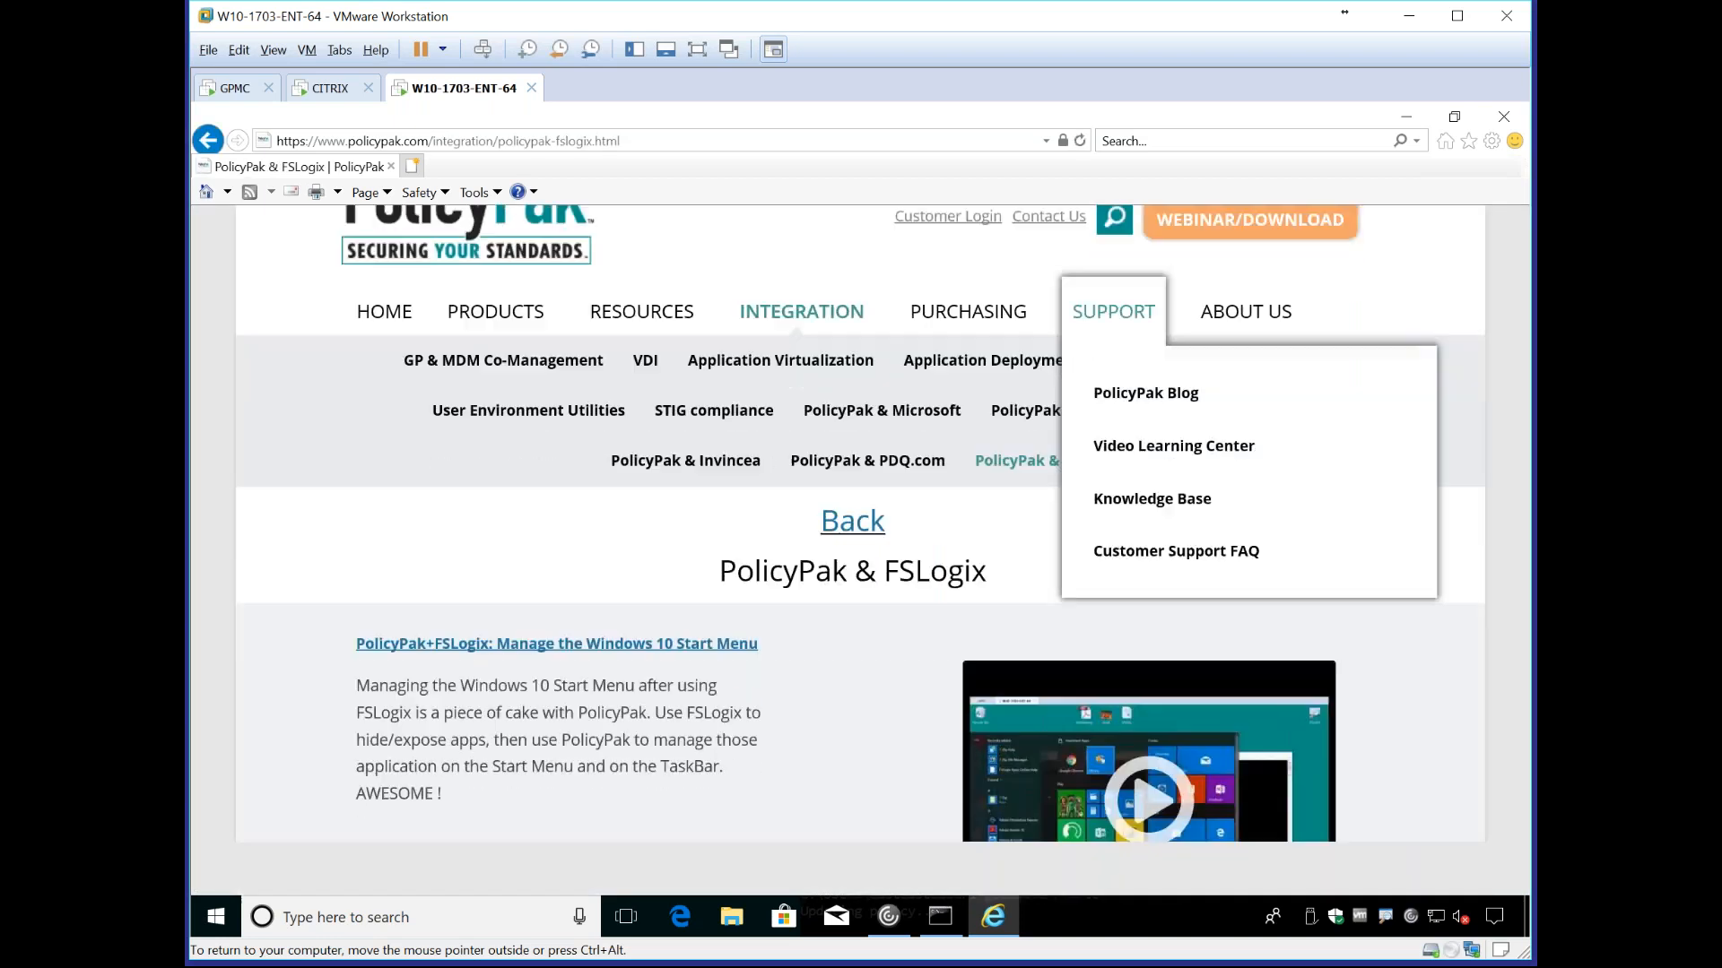
pyautogui.scroll(-4, 1099, 402)
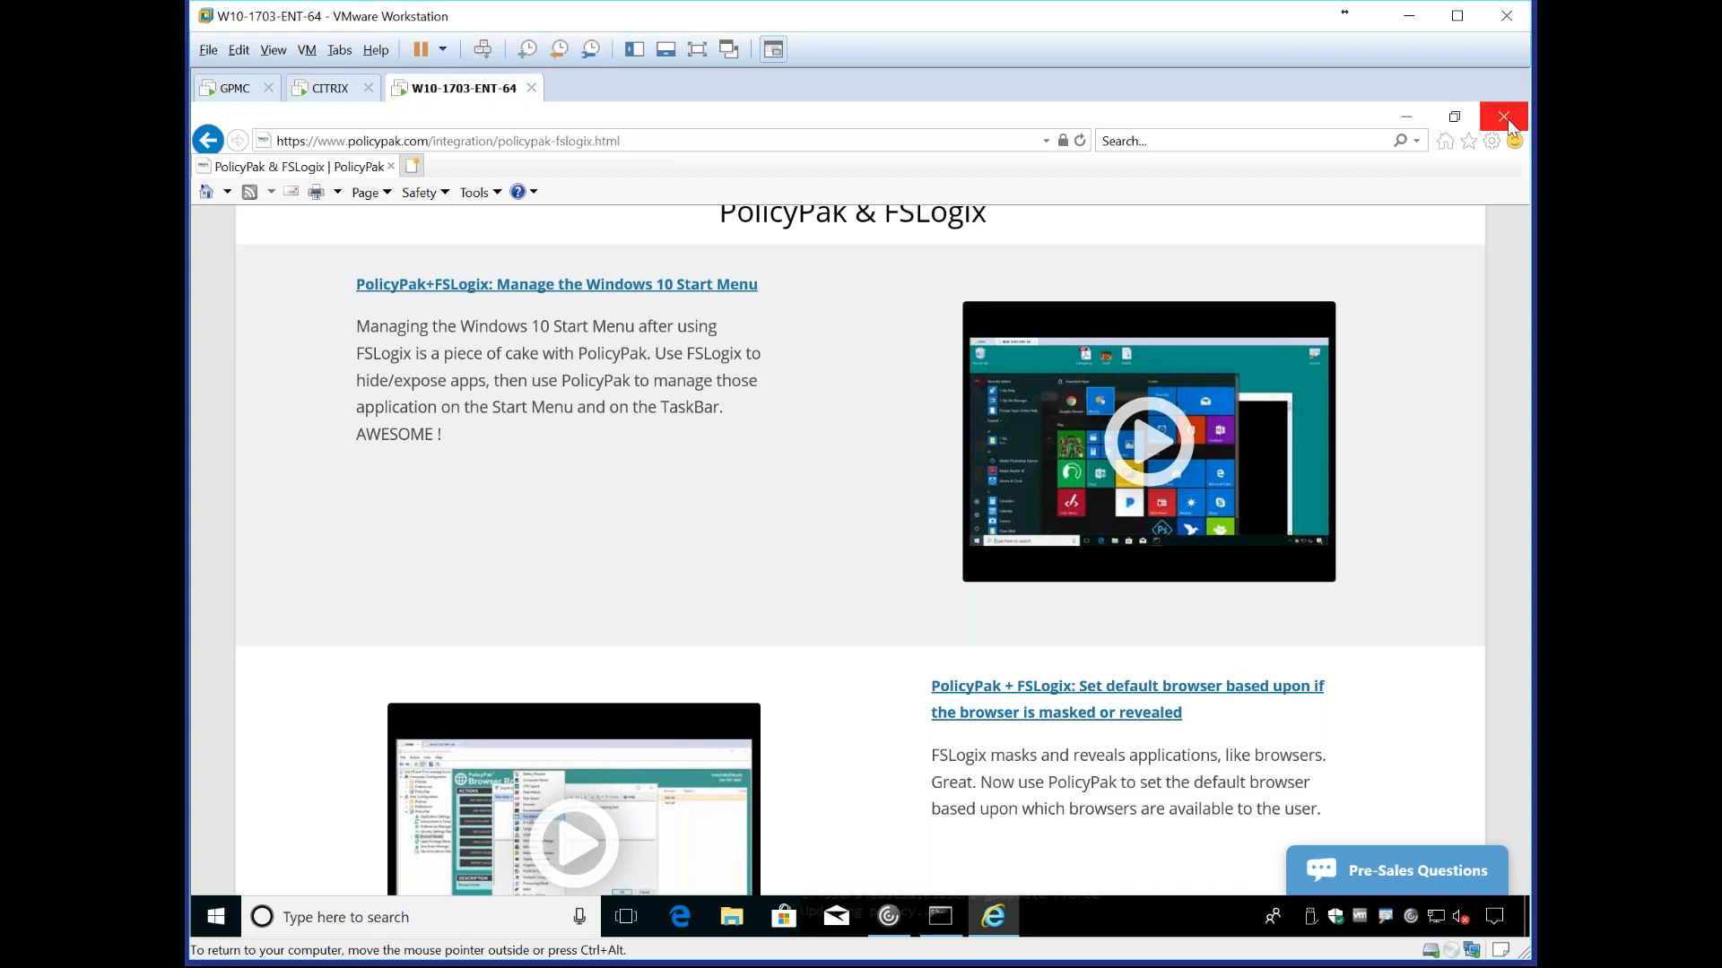
pyautogui.click(1505, 117)
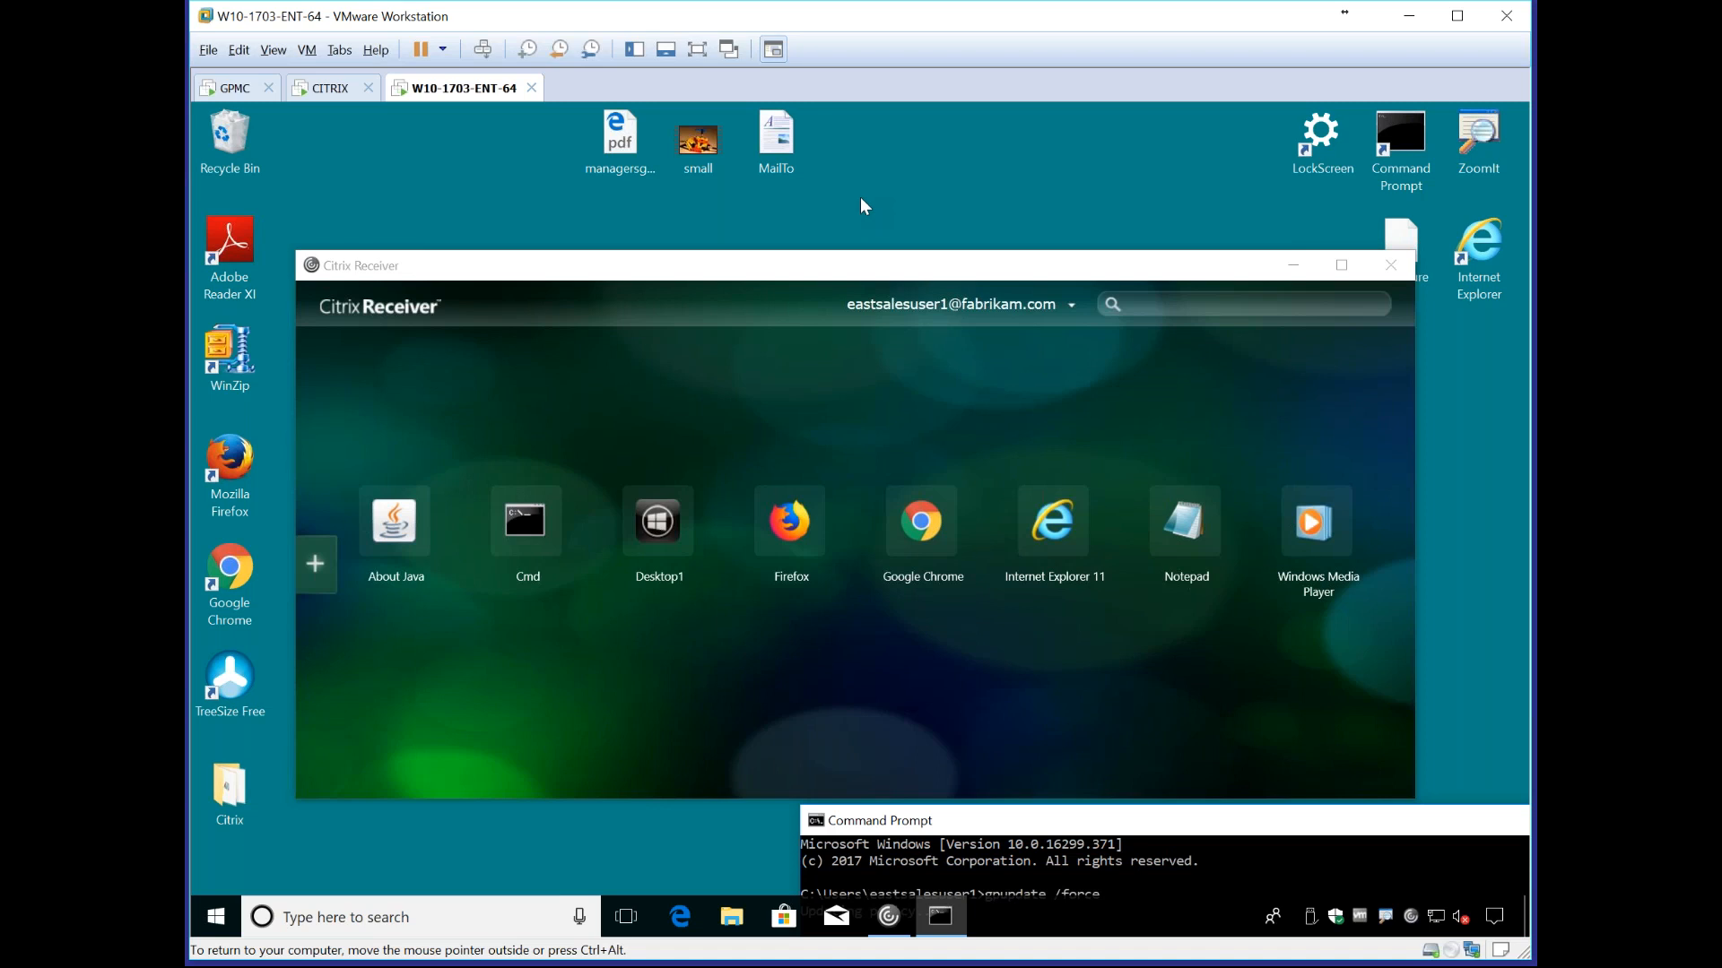
# Step: Launch Firefox from Citrix Receiver, examine its General and Privacy & Security options, and close it
pyautogui.click(826, 223)
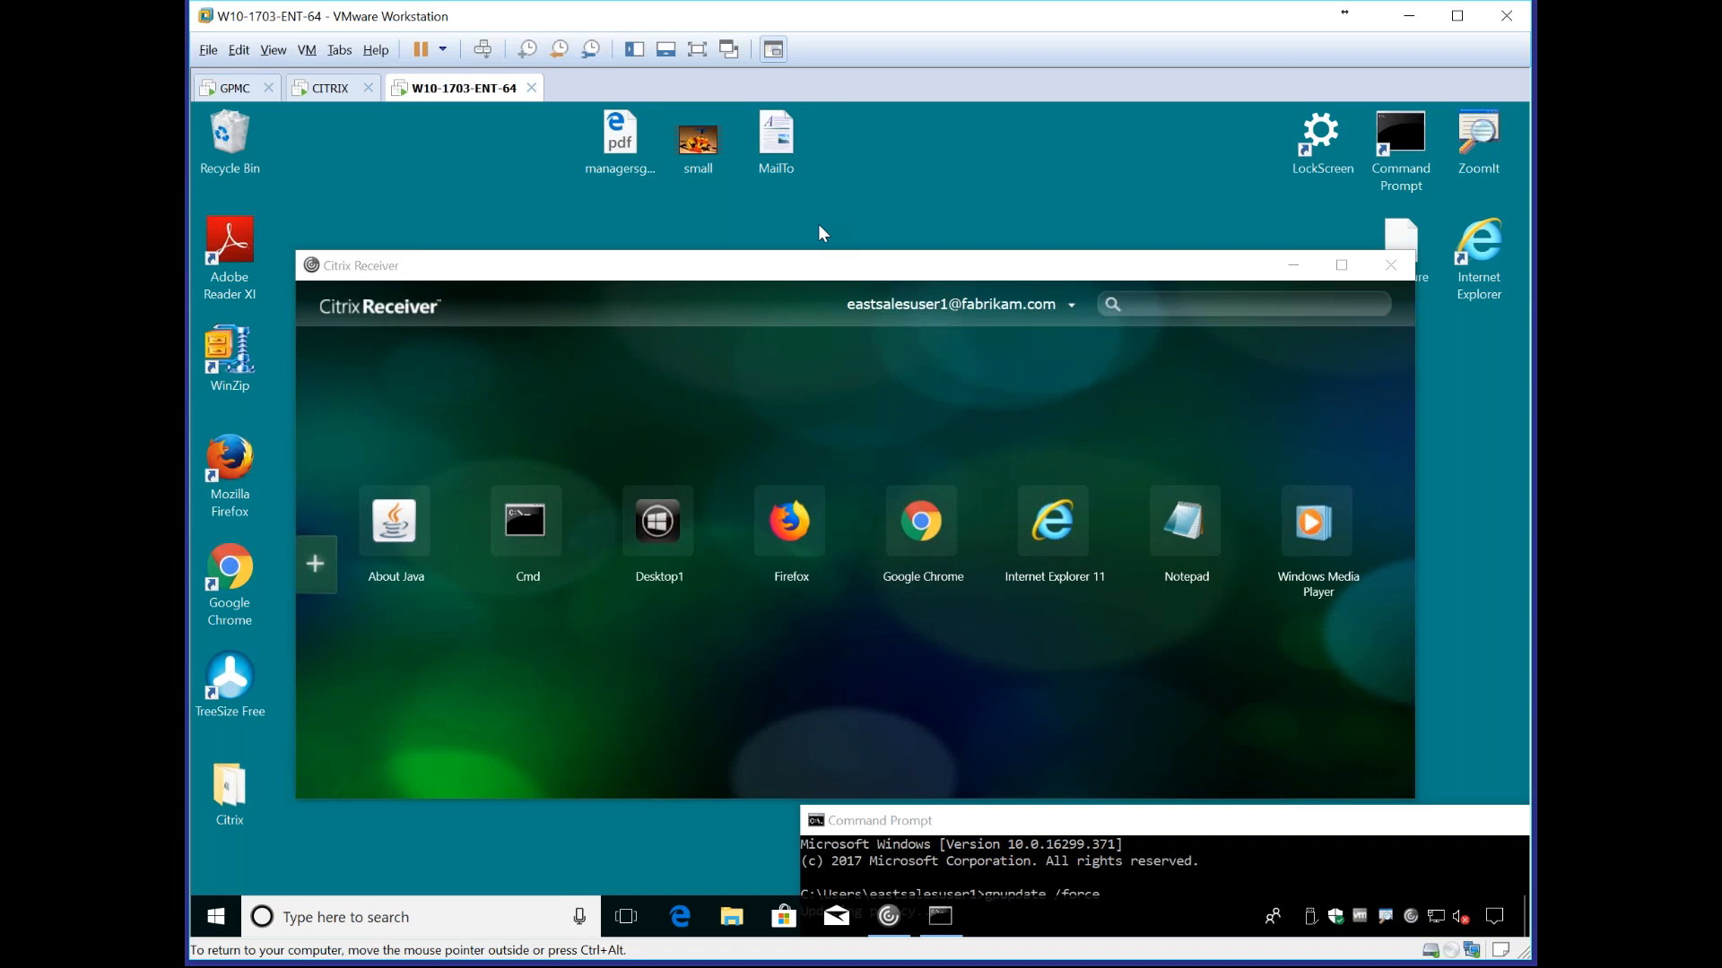
pyautogui.moveTo(829, 267); pyautogui.dragTo(808, 225)
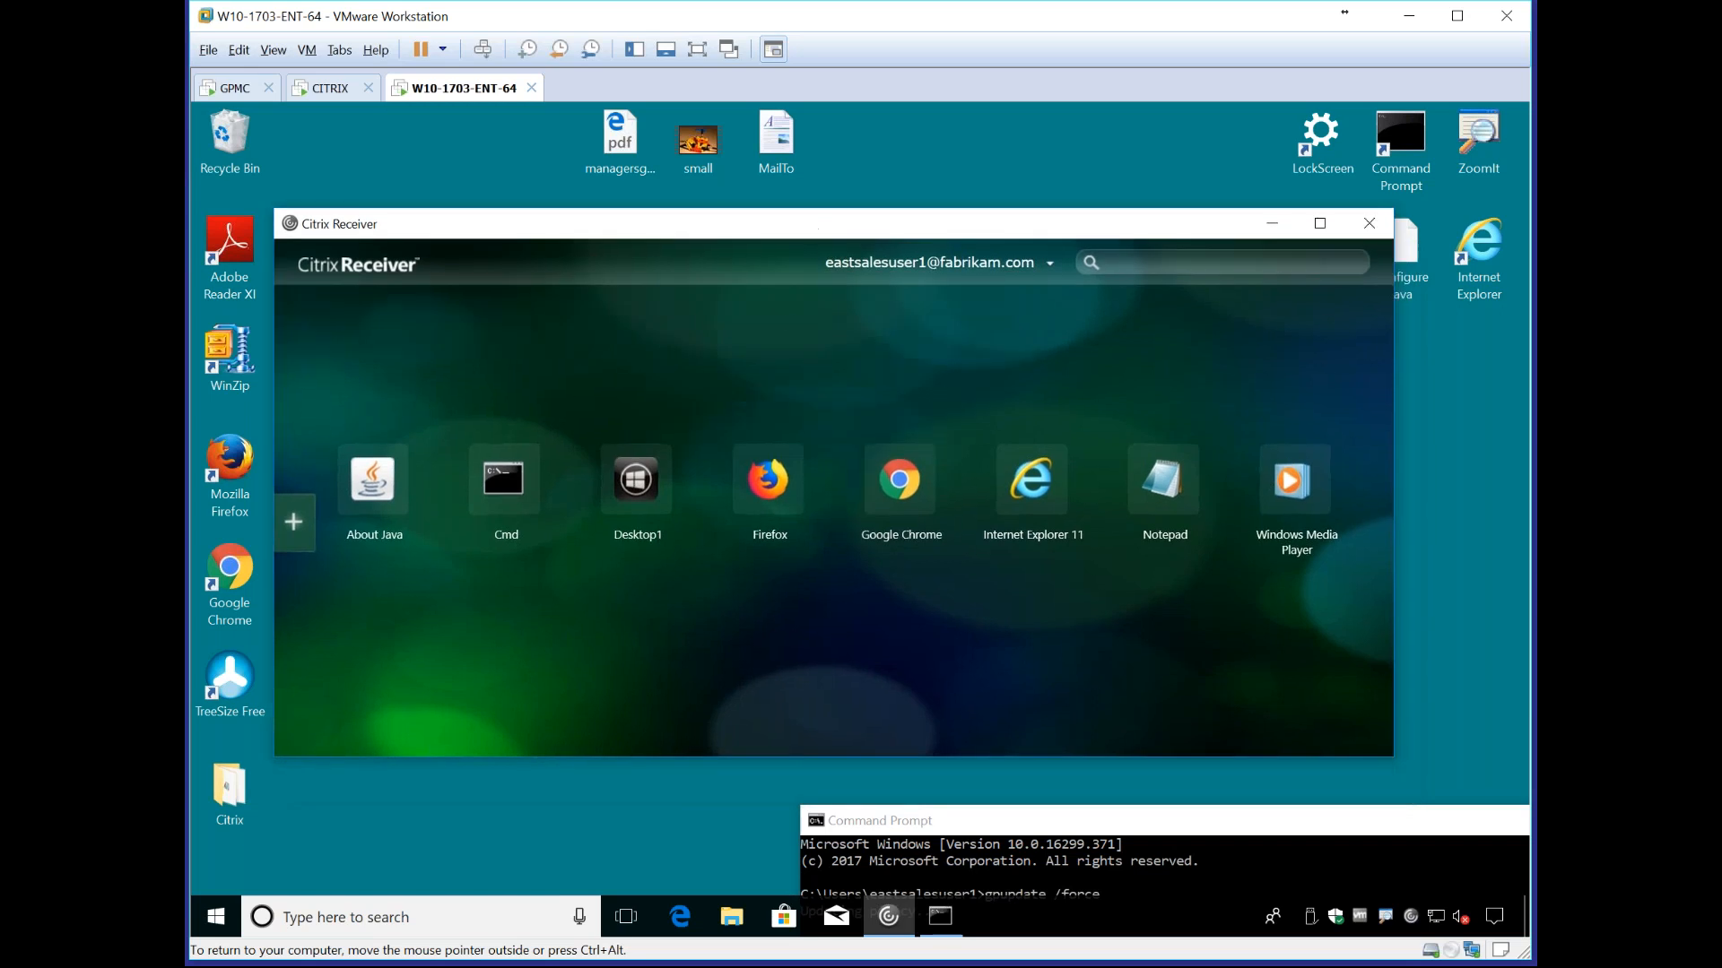
pyautogui.click(762, 487)
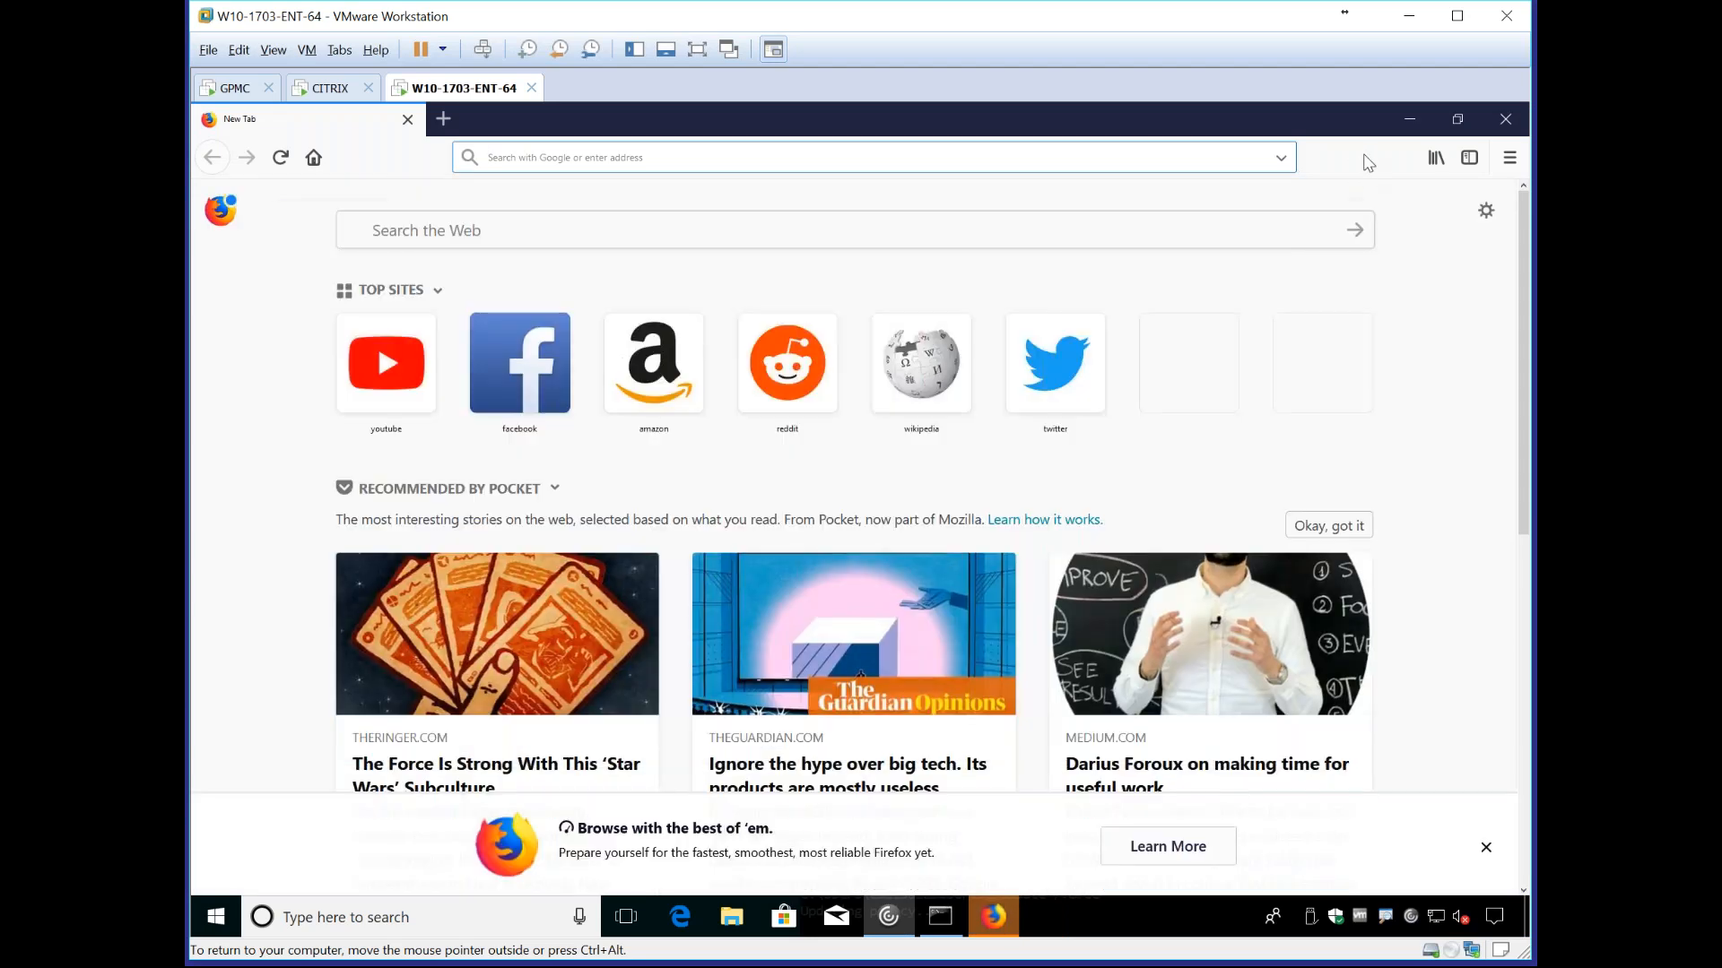
pyautogui.click(1506, 158)
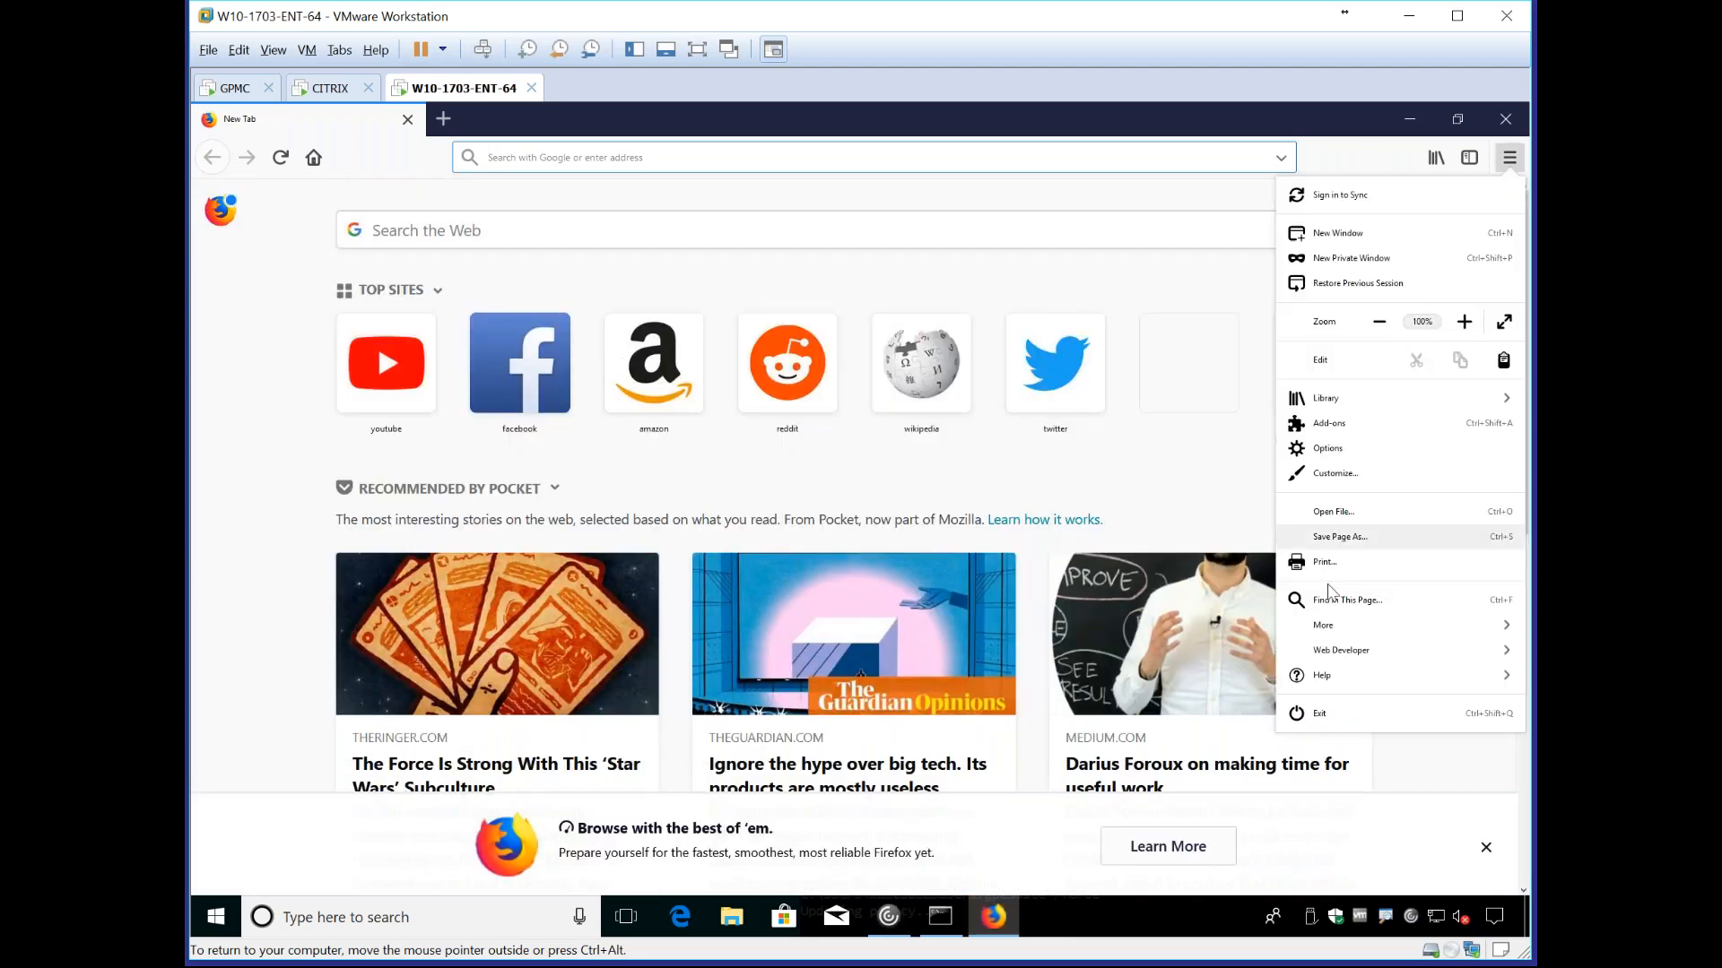
pyautogui.click(1343, 451)
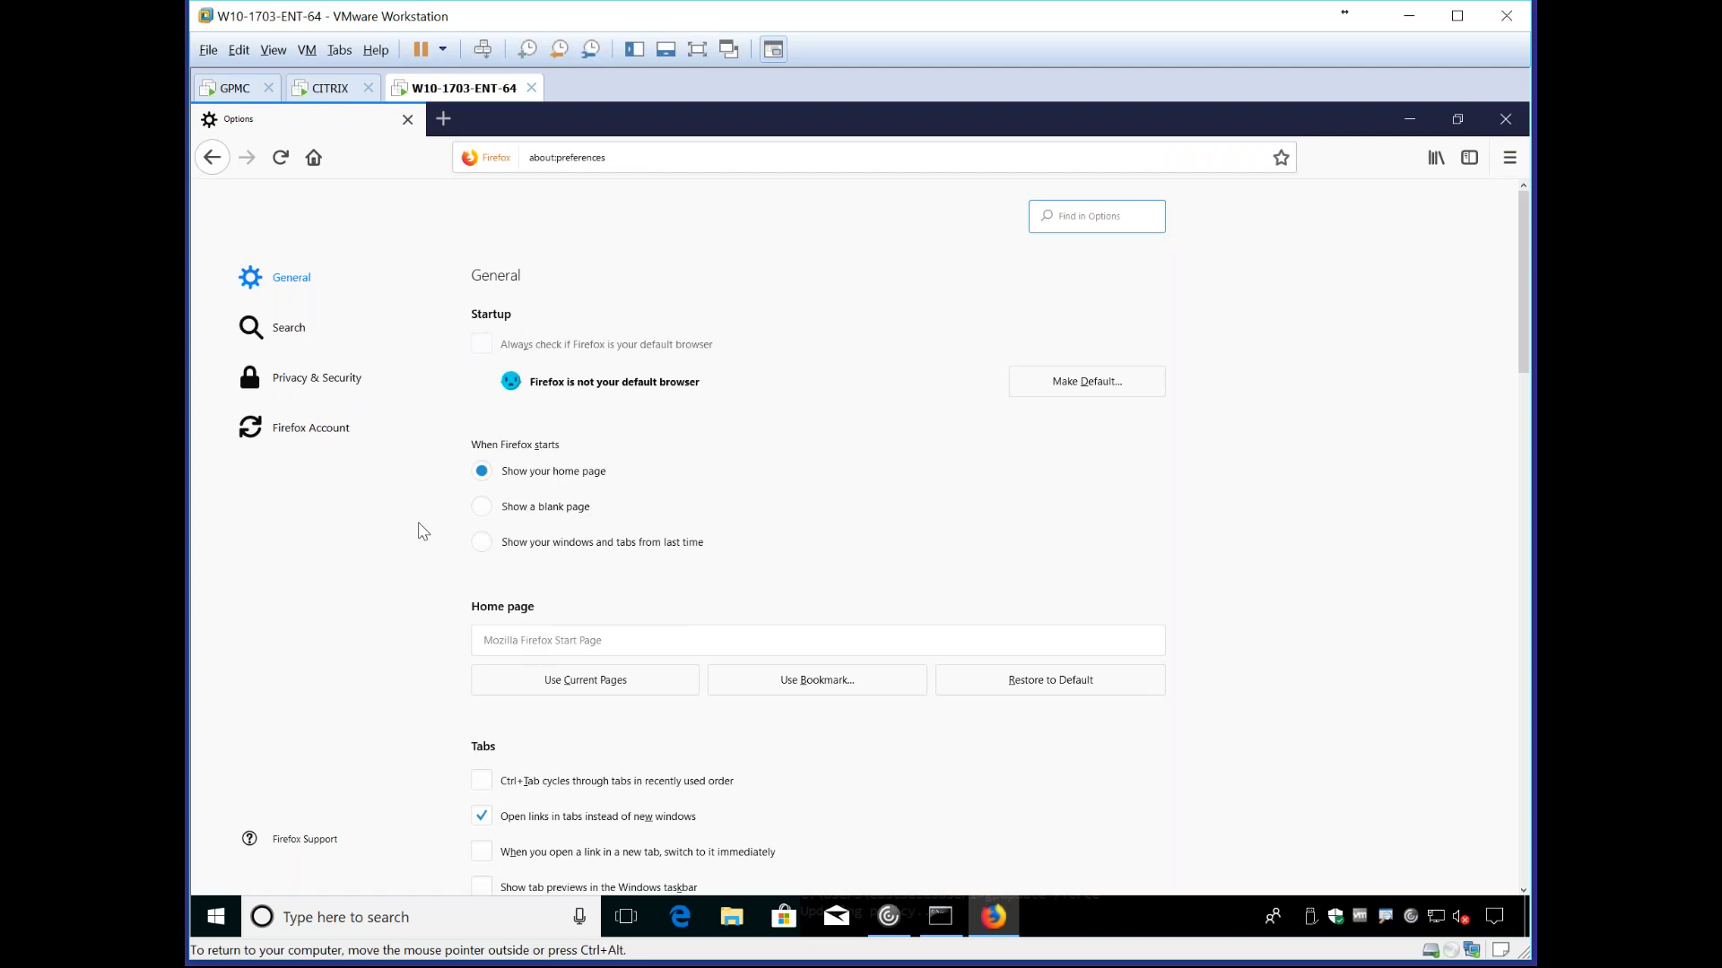
pyautogui.click(317, 380)
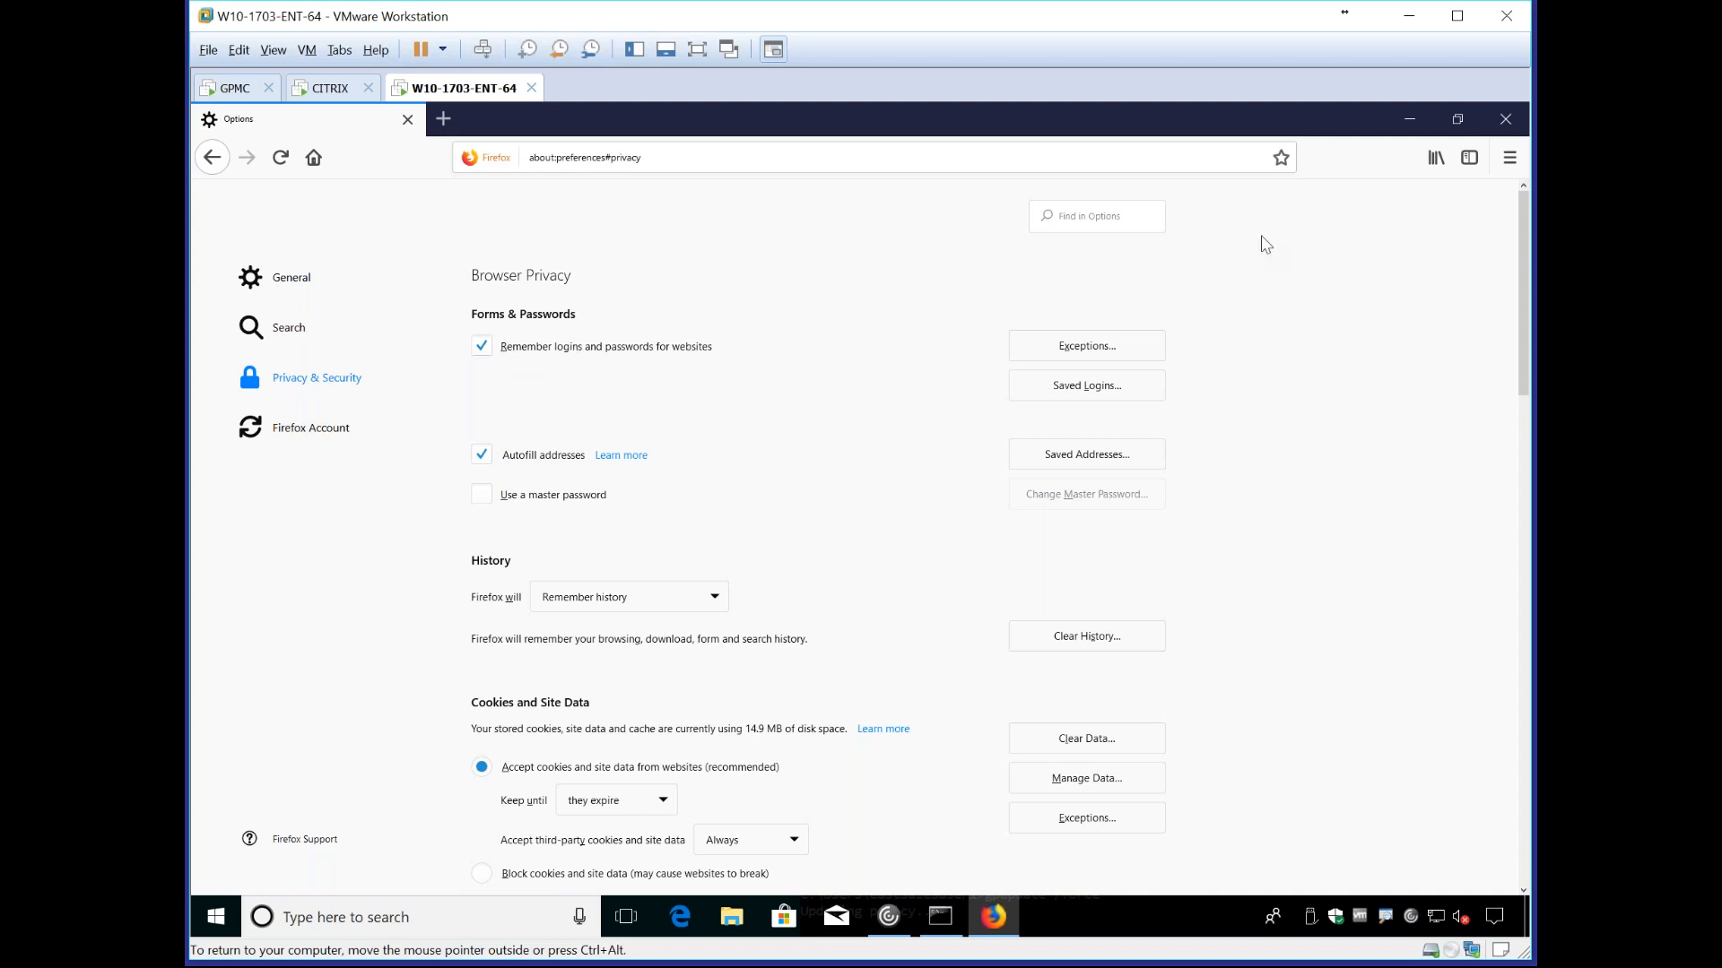
pyautogui.click(1501, 123)
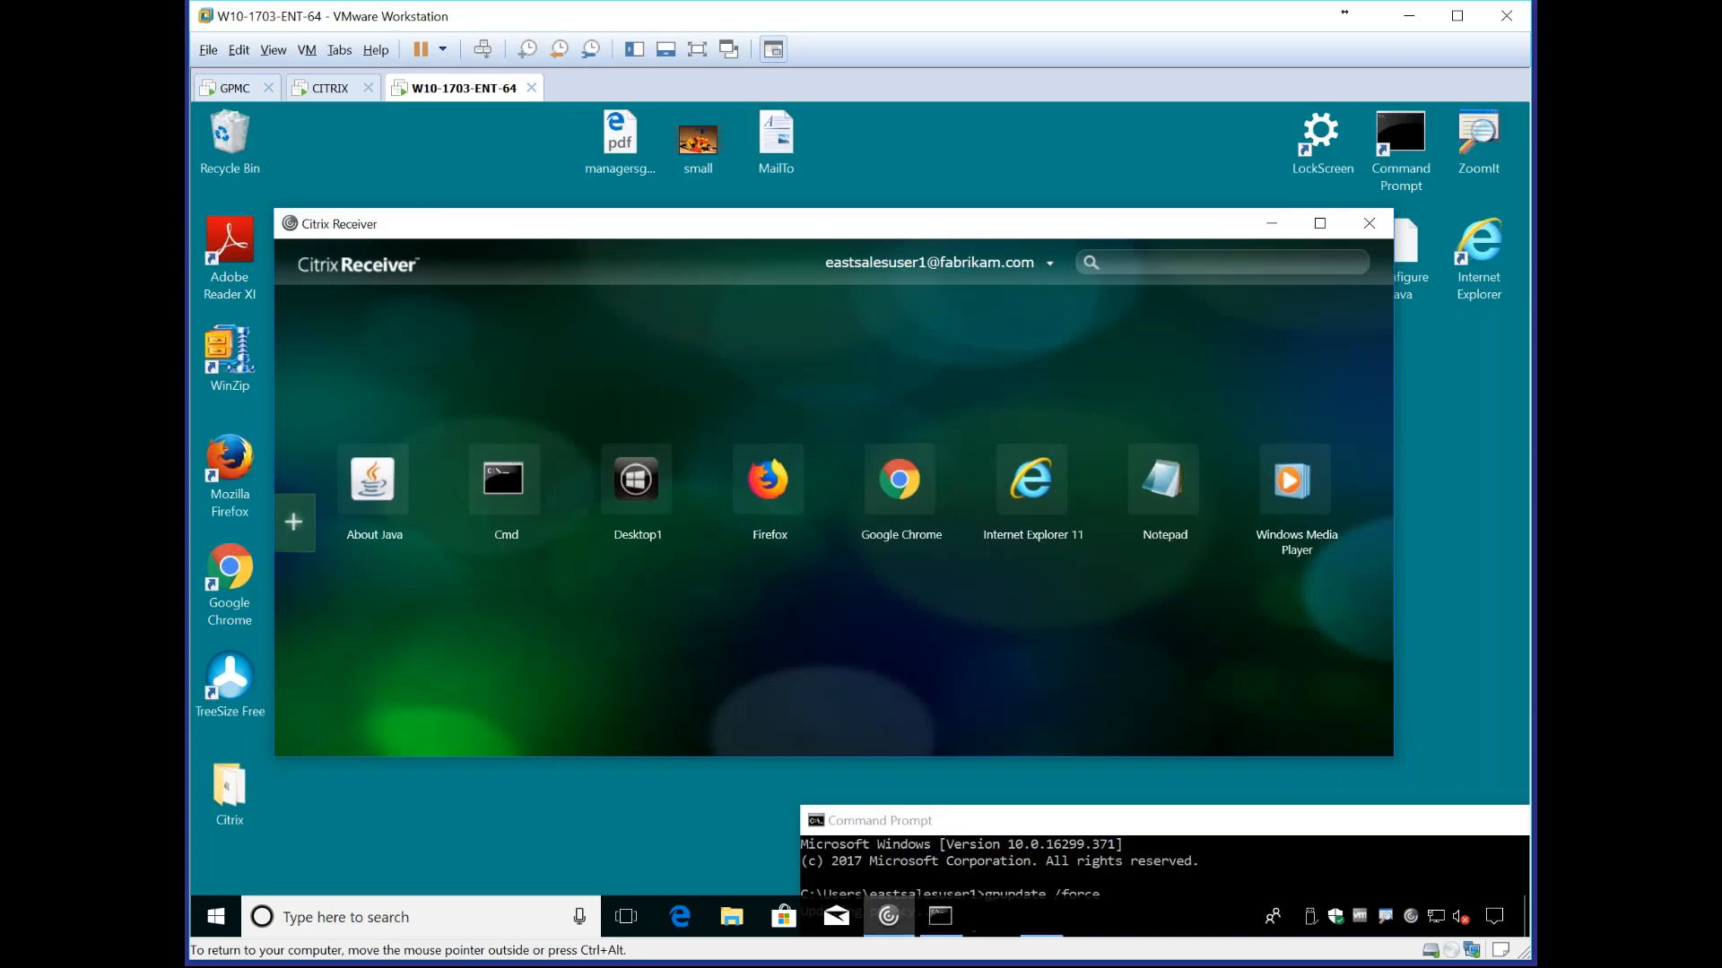
# Step: Switch to the GPMC machine and enable the link of the PPAM Citrix Demo (staged) GPO under CITRIX OU
pyautogui.click(235, 88)
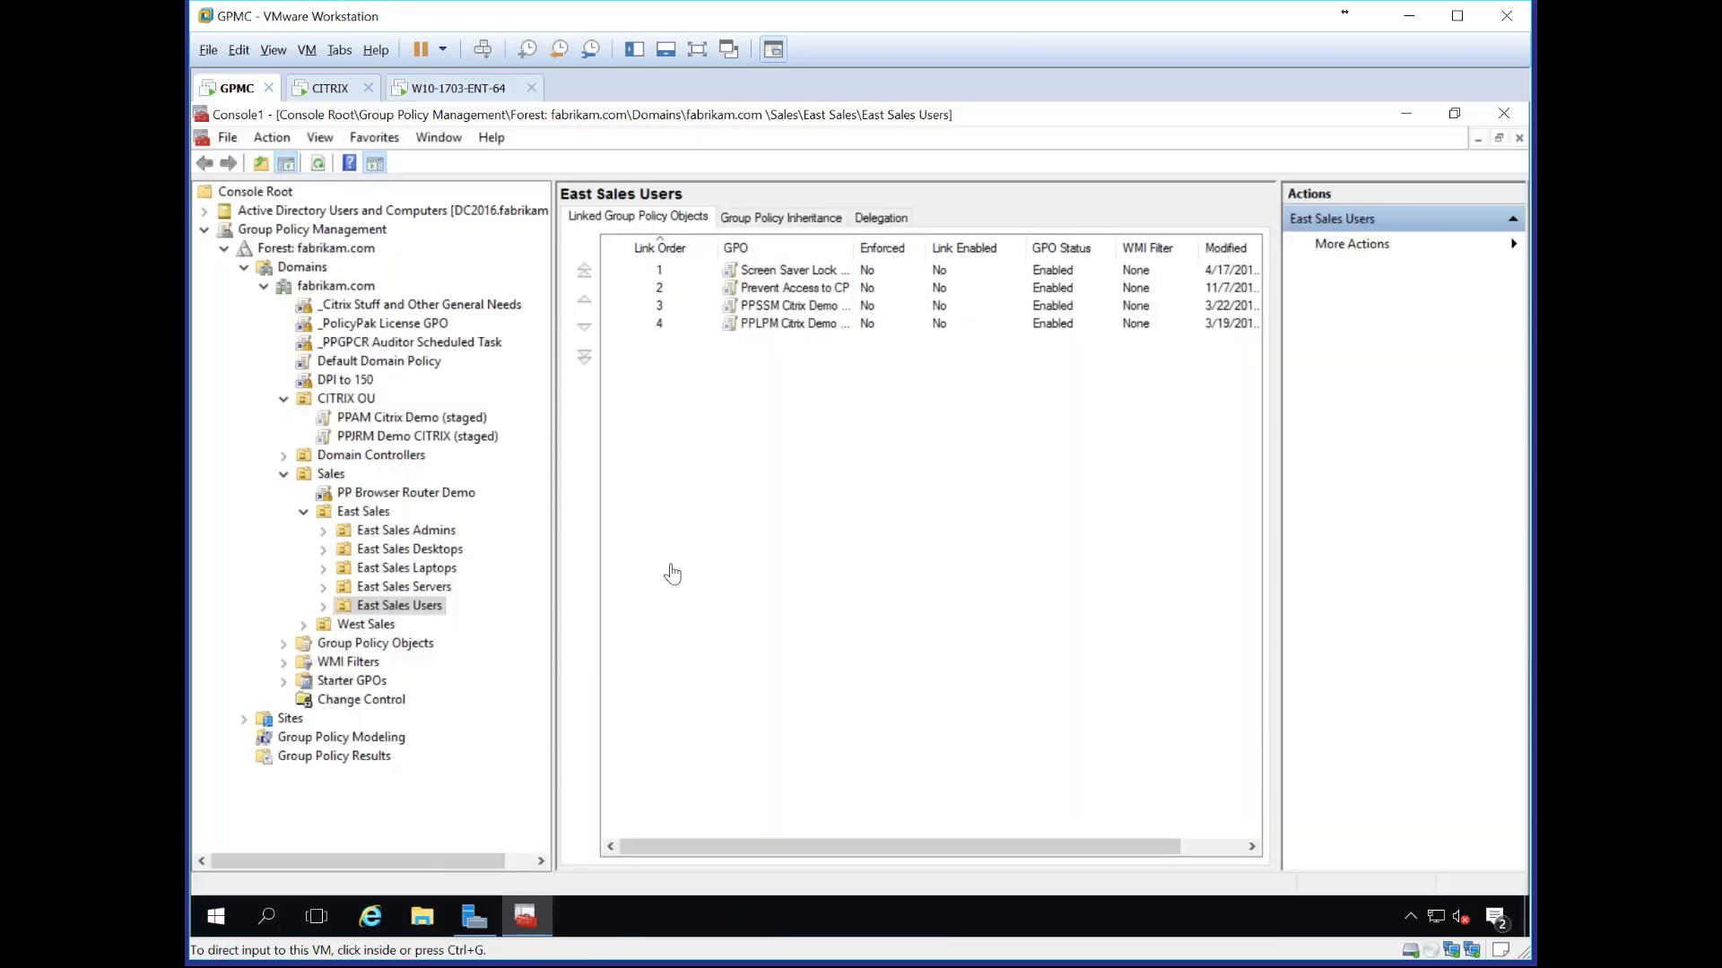
pyautogui.rightClick(399, 418)
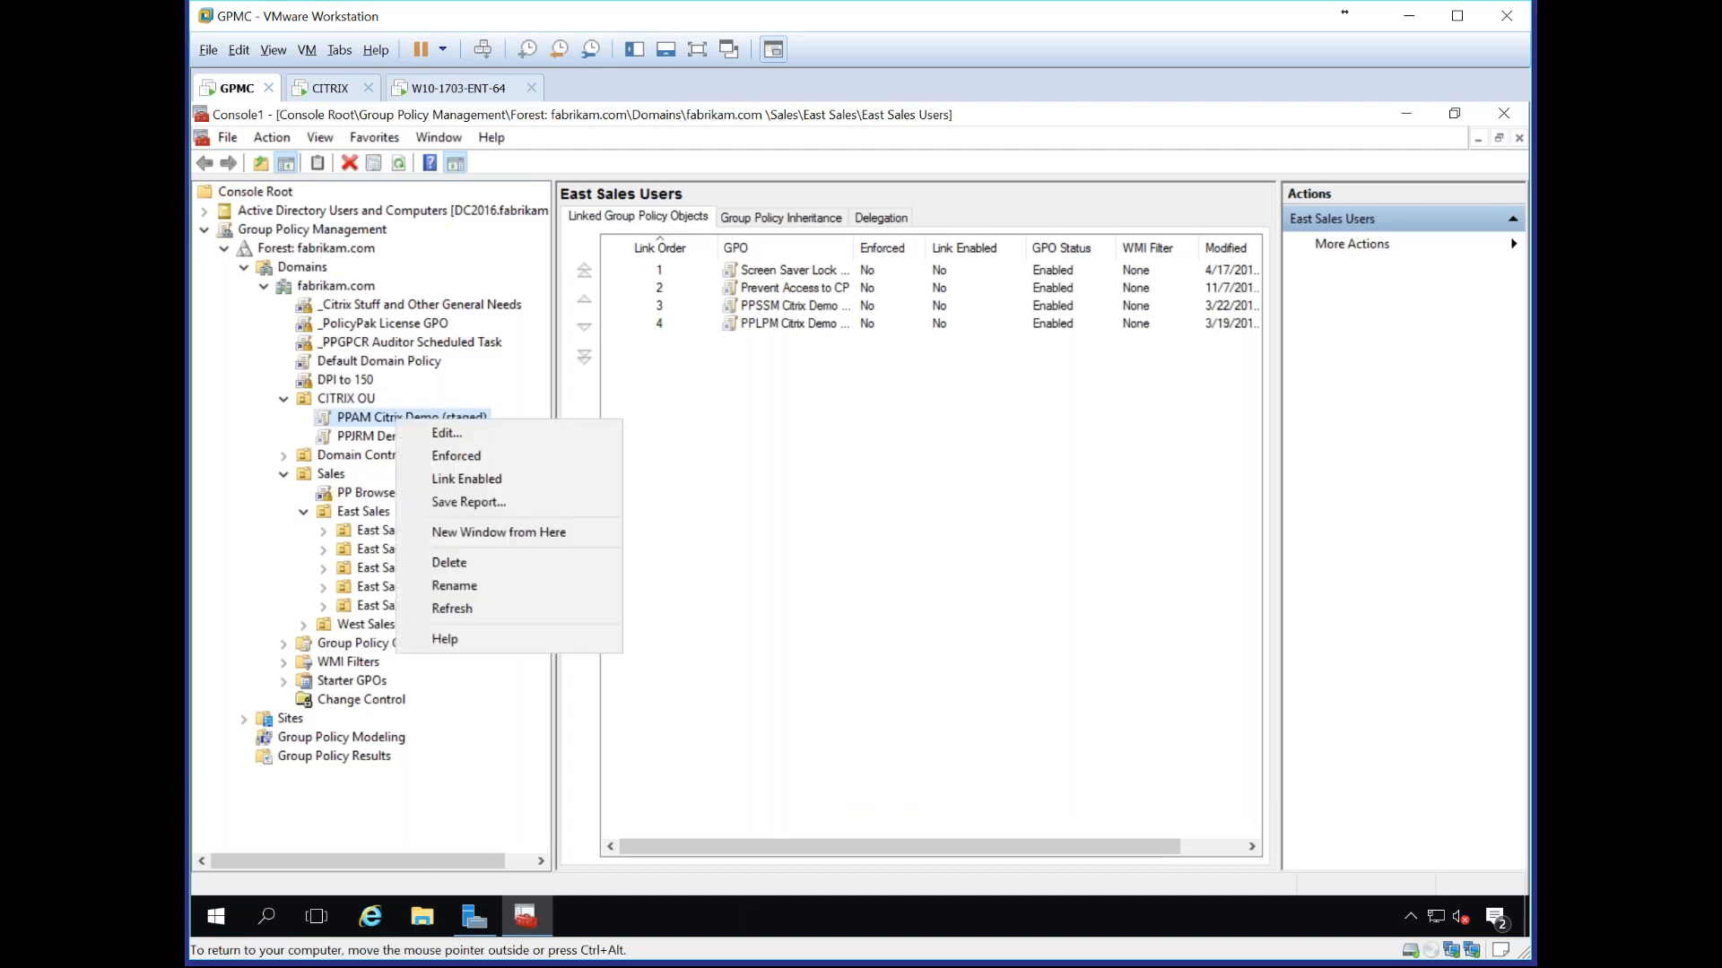
pyautogui.click(443, 471)
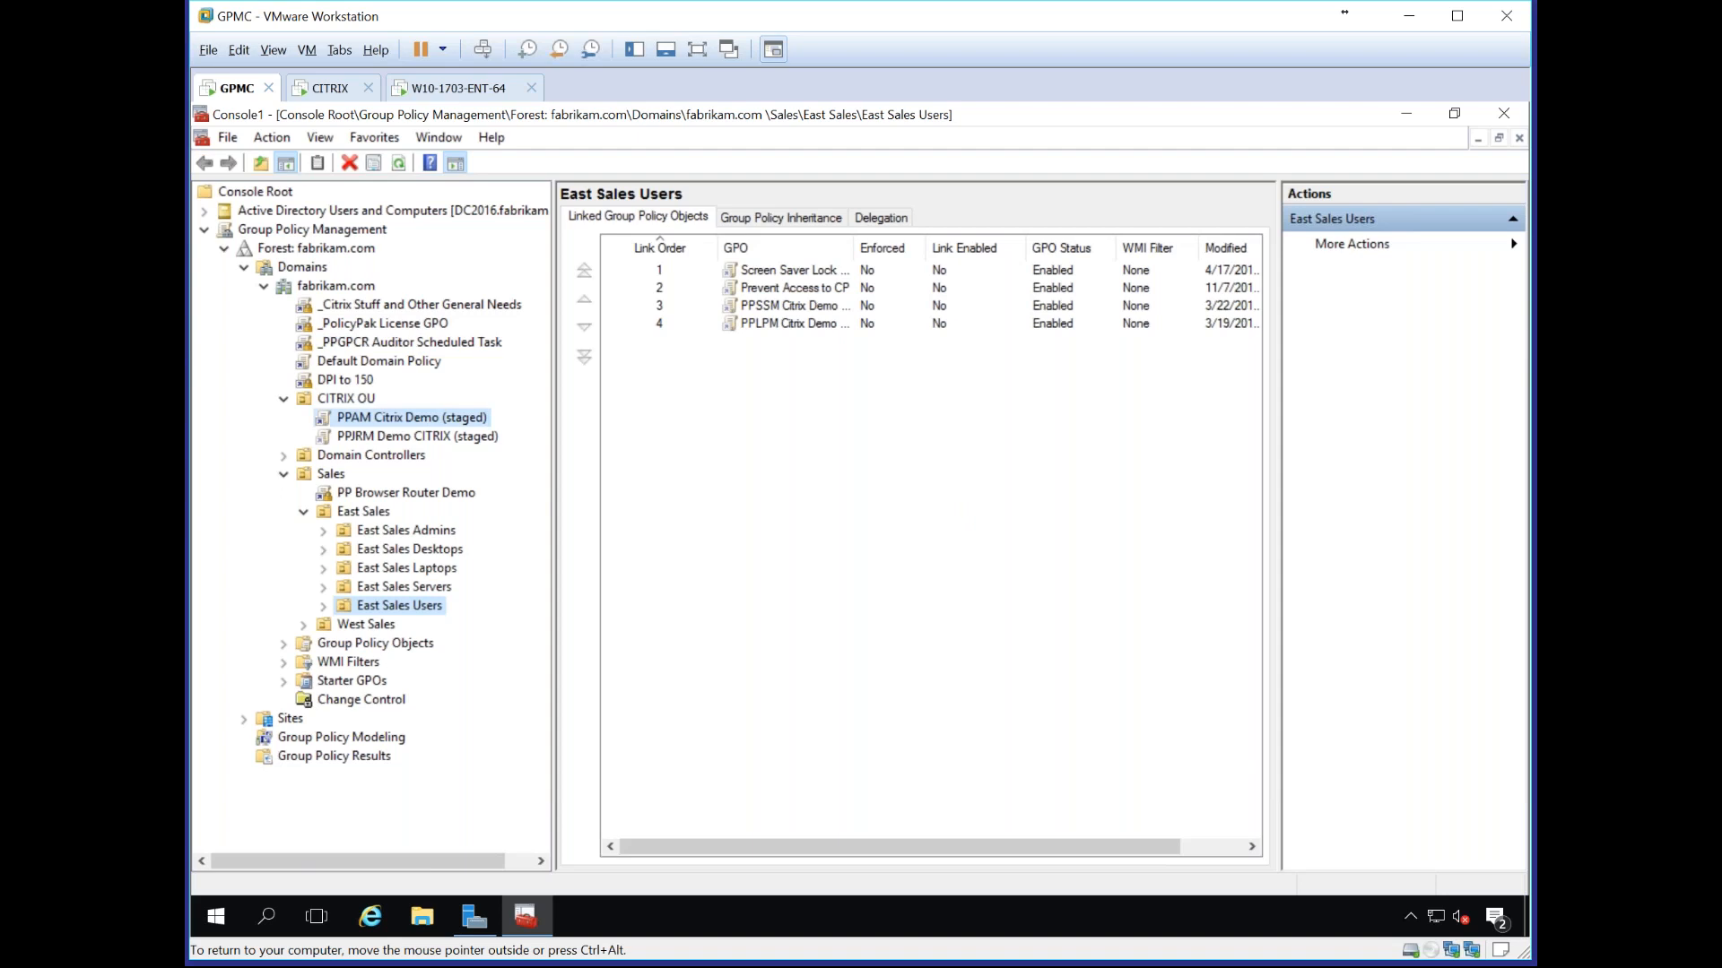
# Step: Open PPAM Citrix Demo (staged) for editing in a maximized editor and show the computer-side PolicyPak Application Settings Manager
pyautogui.rightClick(392, 418)
pyautogui.click(414, 434)
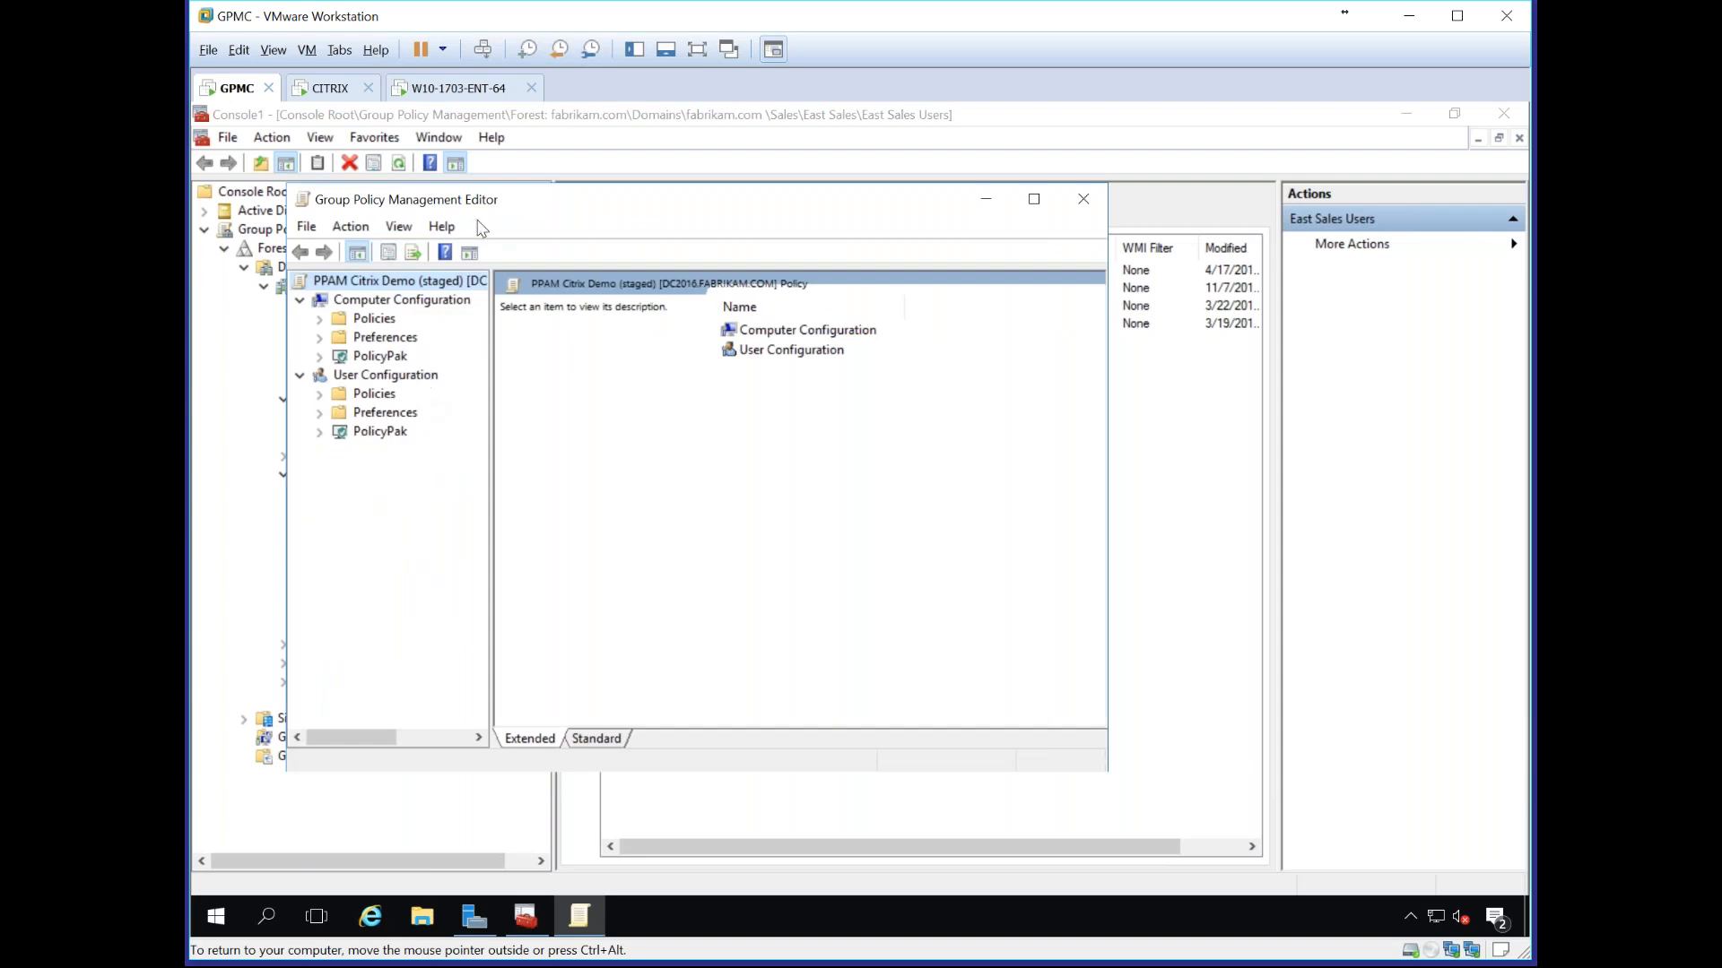
pyautogui.doubleClick(574, 199)
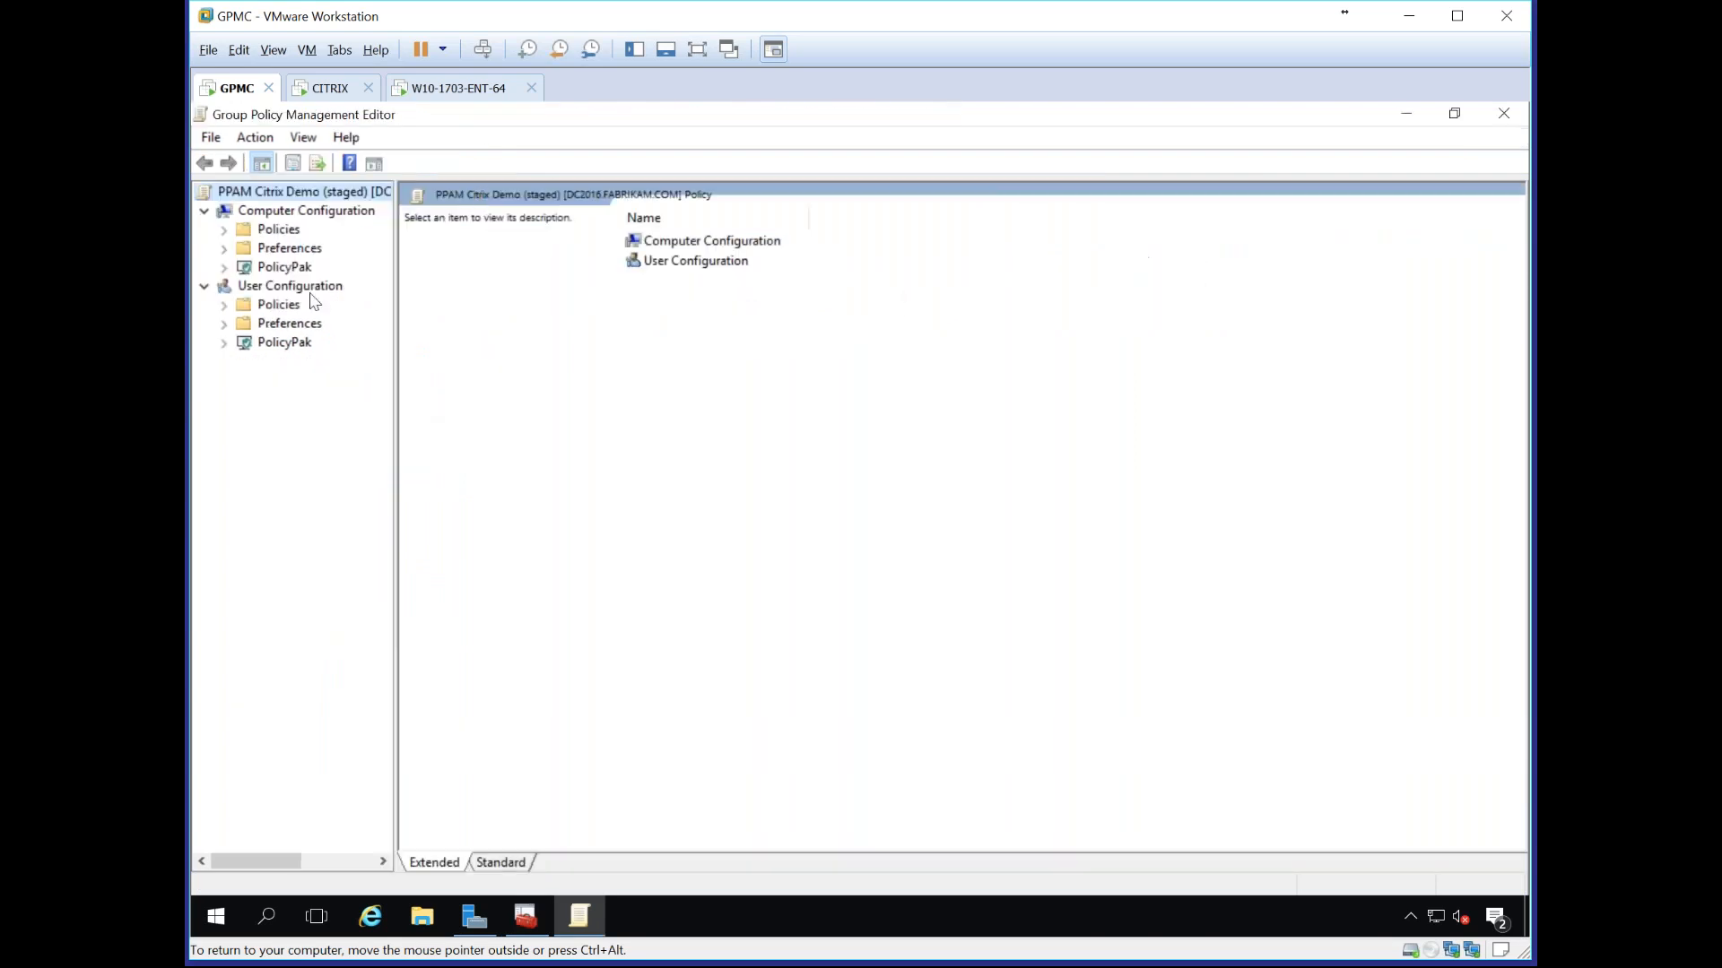
pyautogui.click(223, 345)
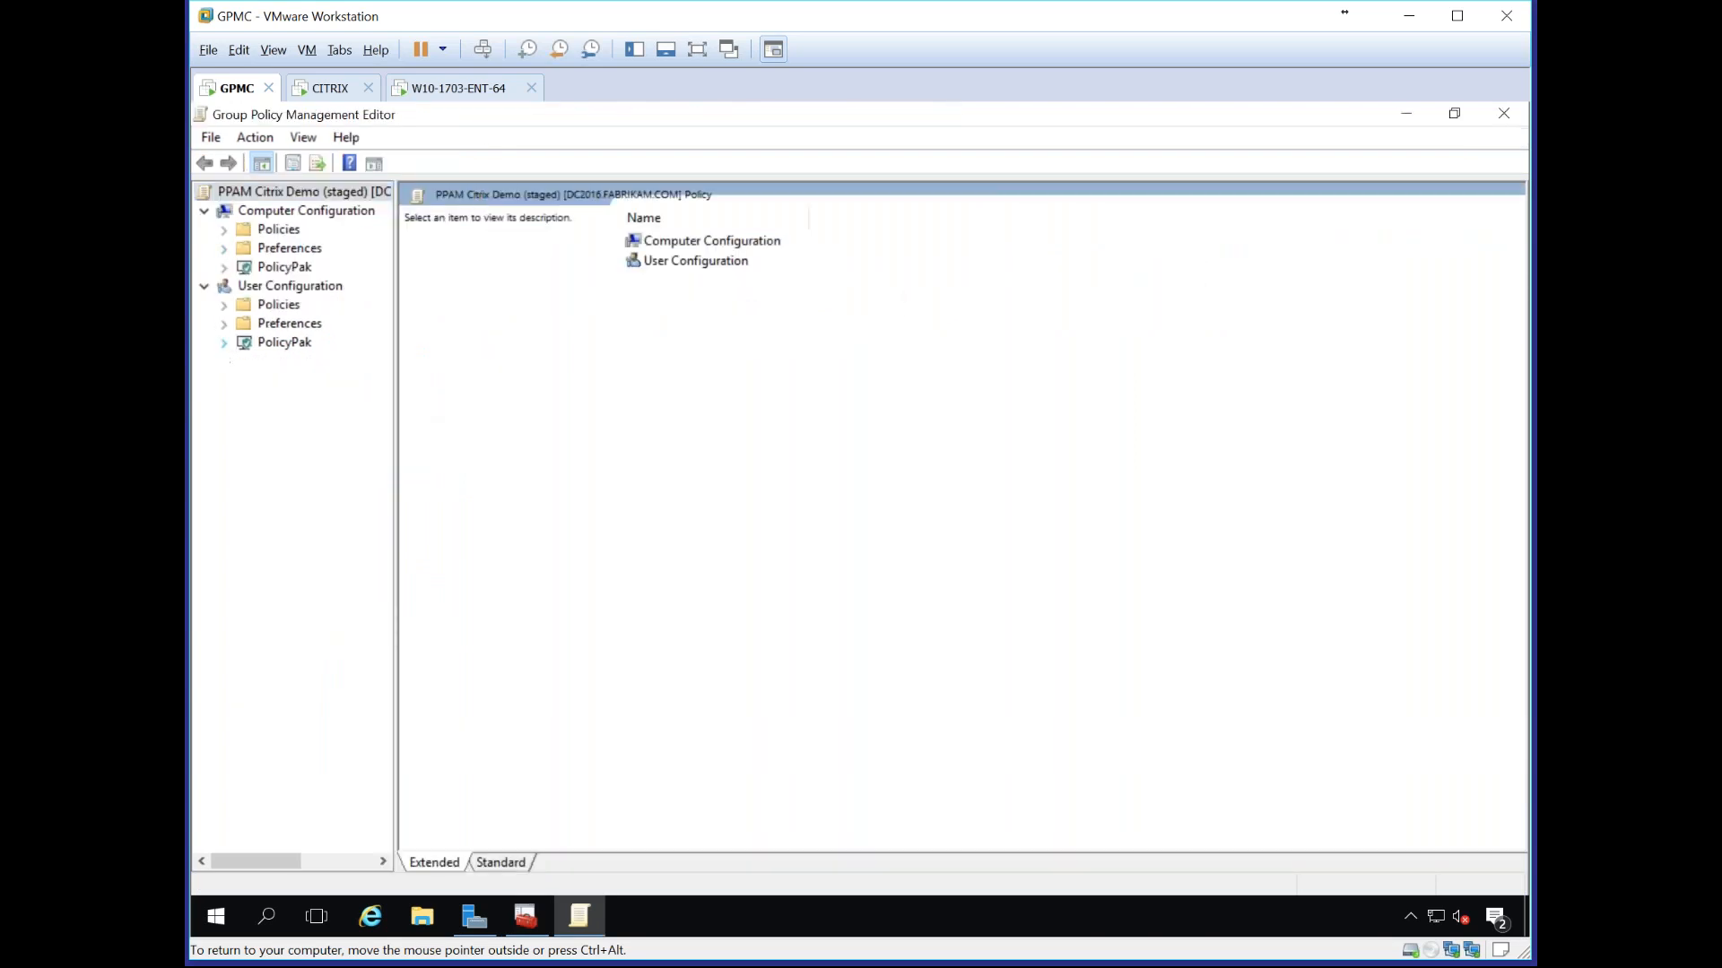
pyautogui.click(223, 267)
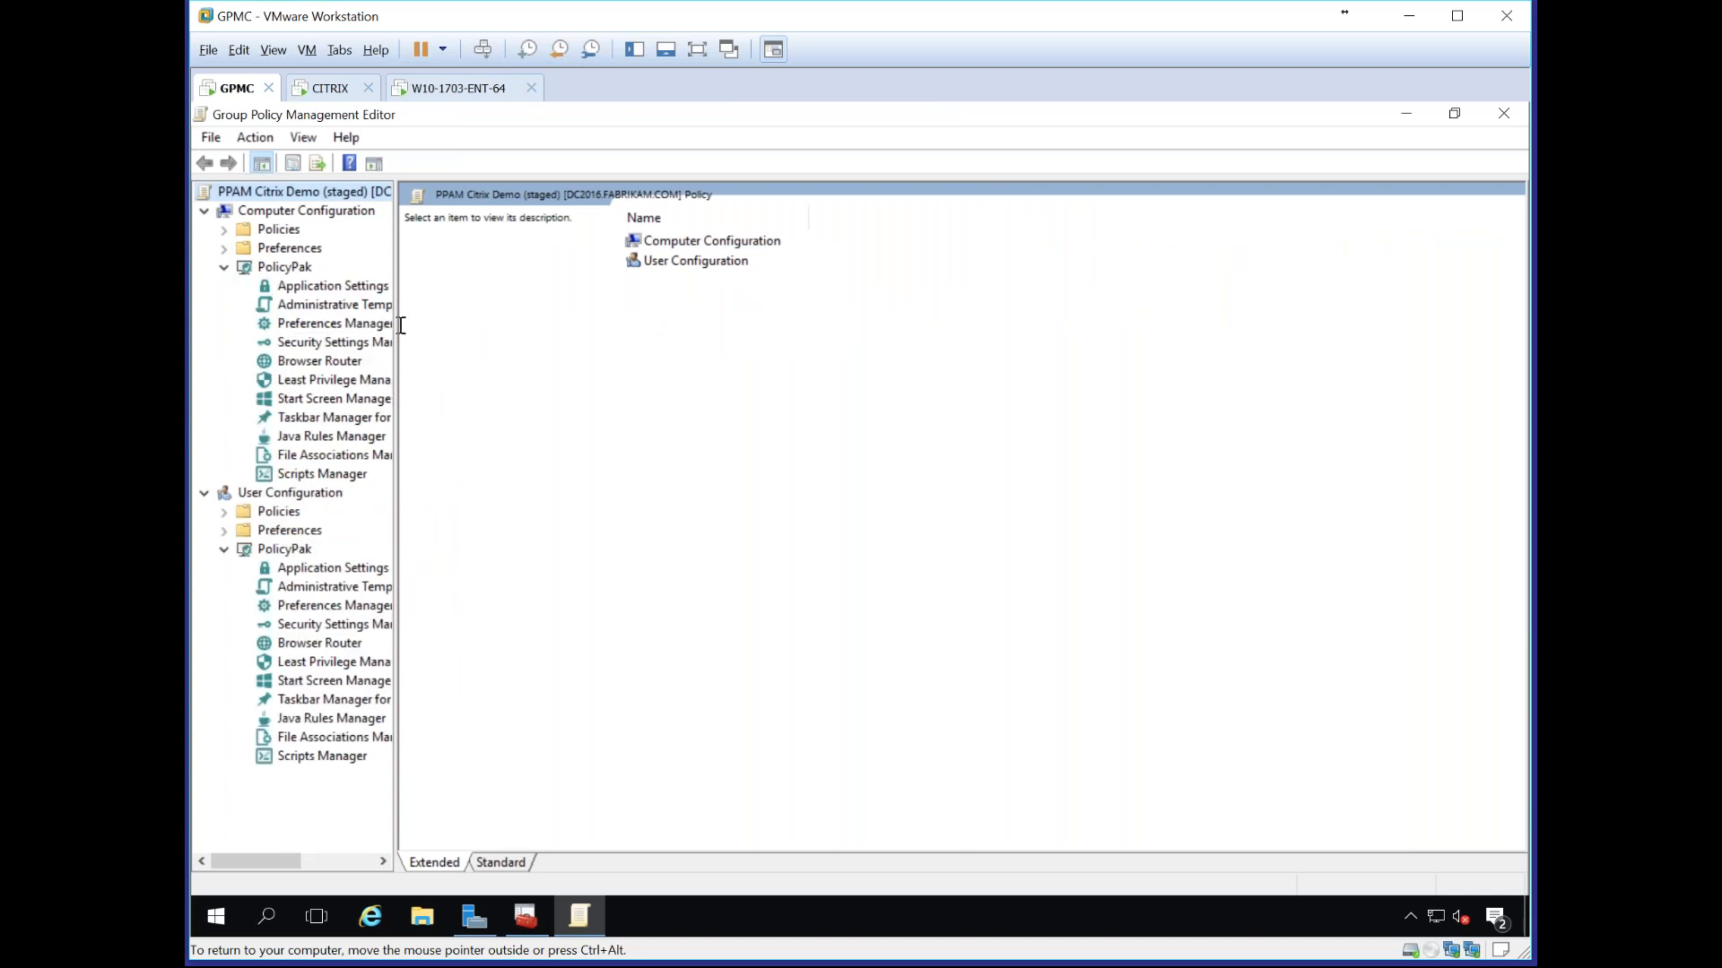
pyautogui.moveTo(394, 324); pyautogui.dragTo(489, 325)
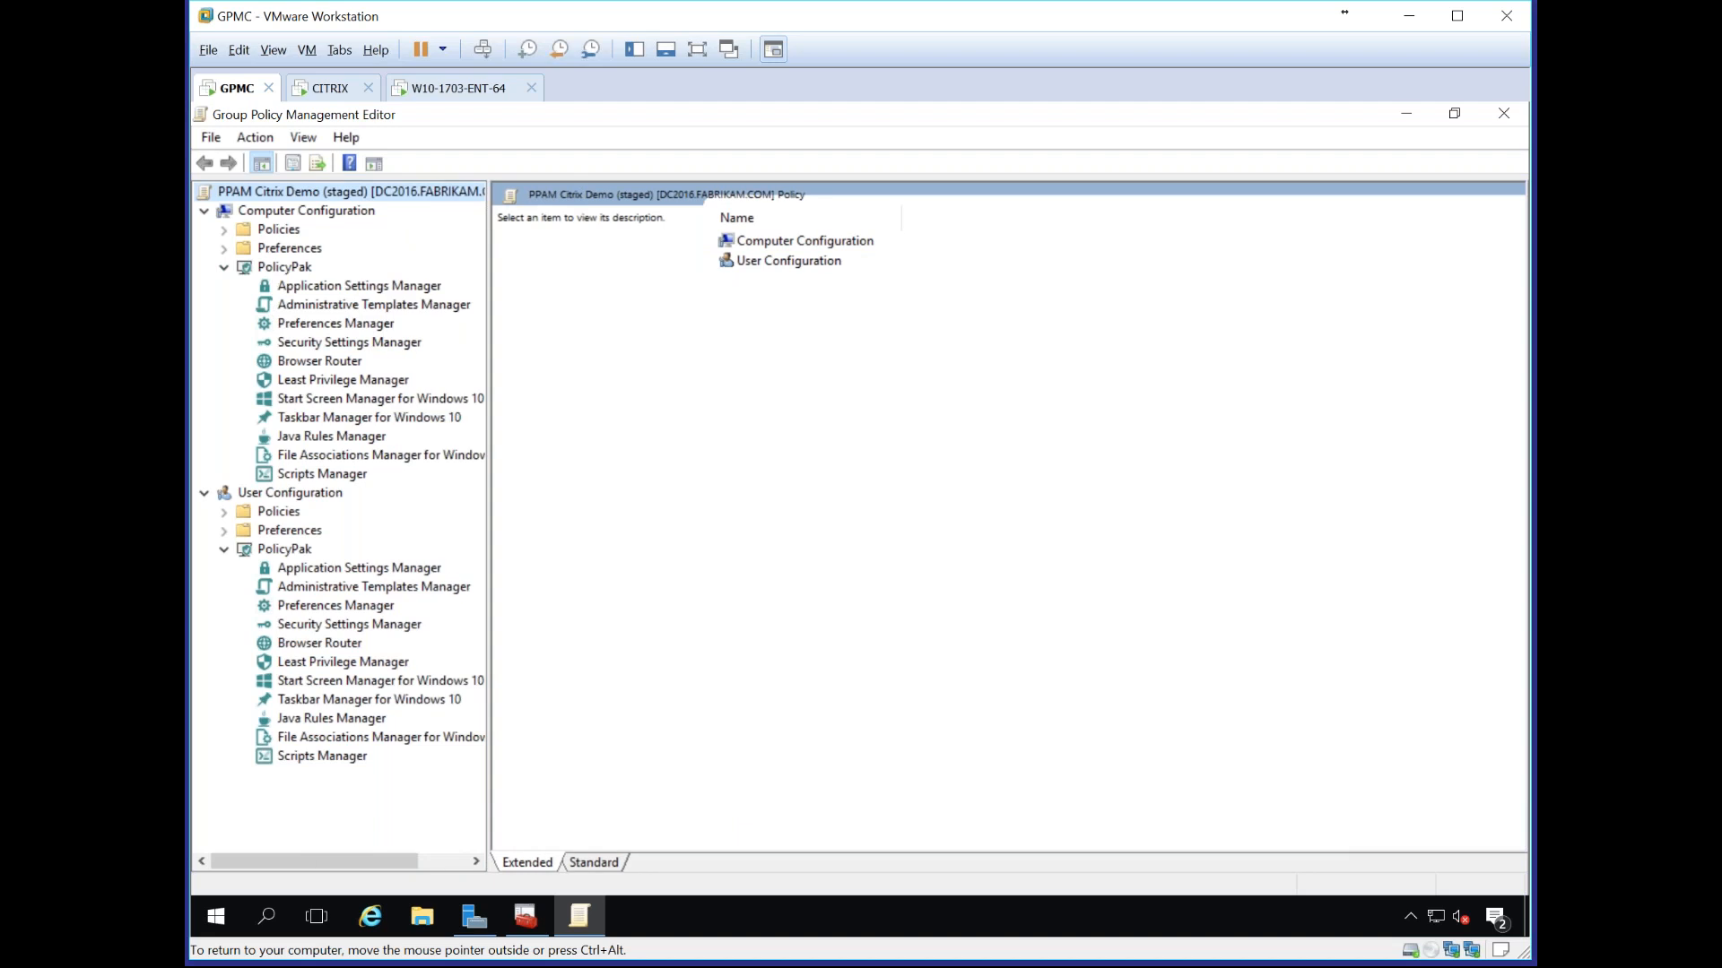
pyautogui.click(361, 287)
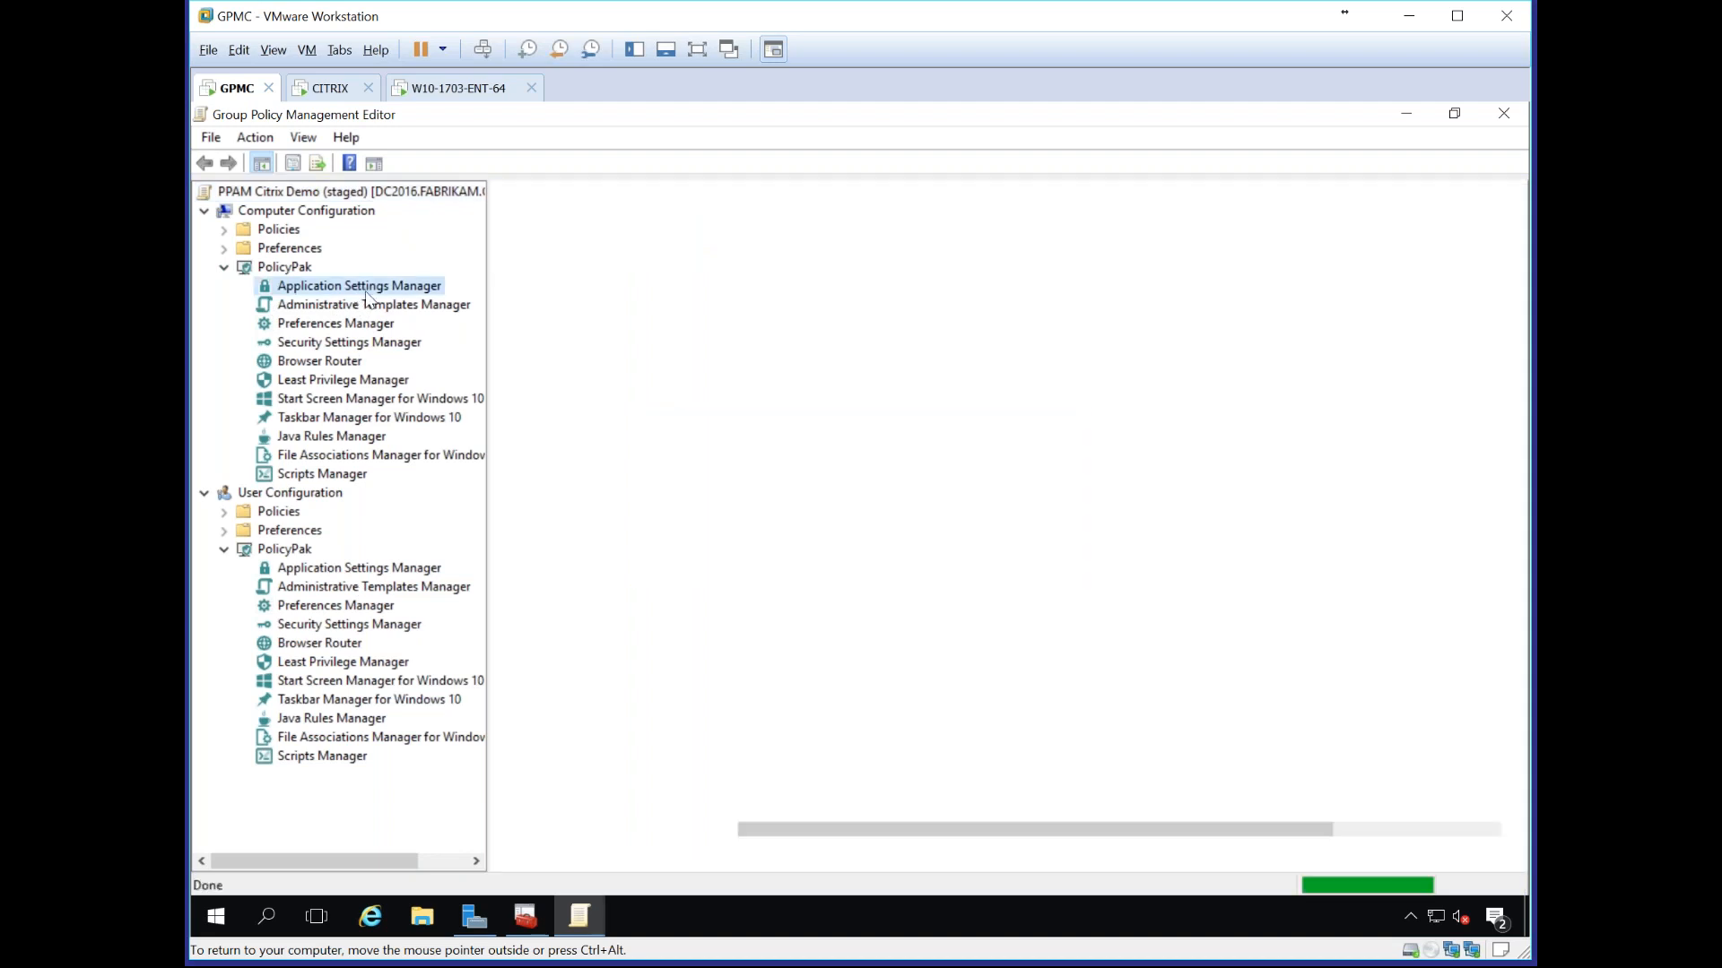
# Step: Examine the applications available for a new entry and the General settings of the existing Mozilla Firefox 23.0 entry
pyautogui.rightClick(756, 367)
pyautogui.moveTo(778, 377)
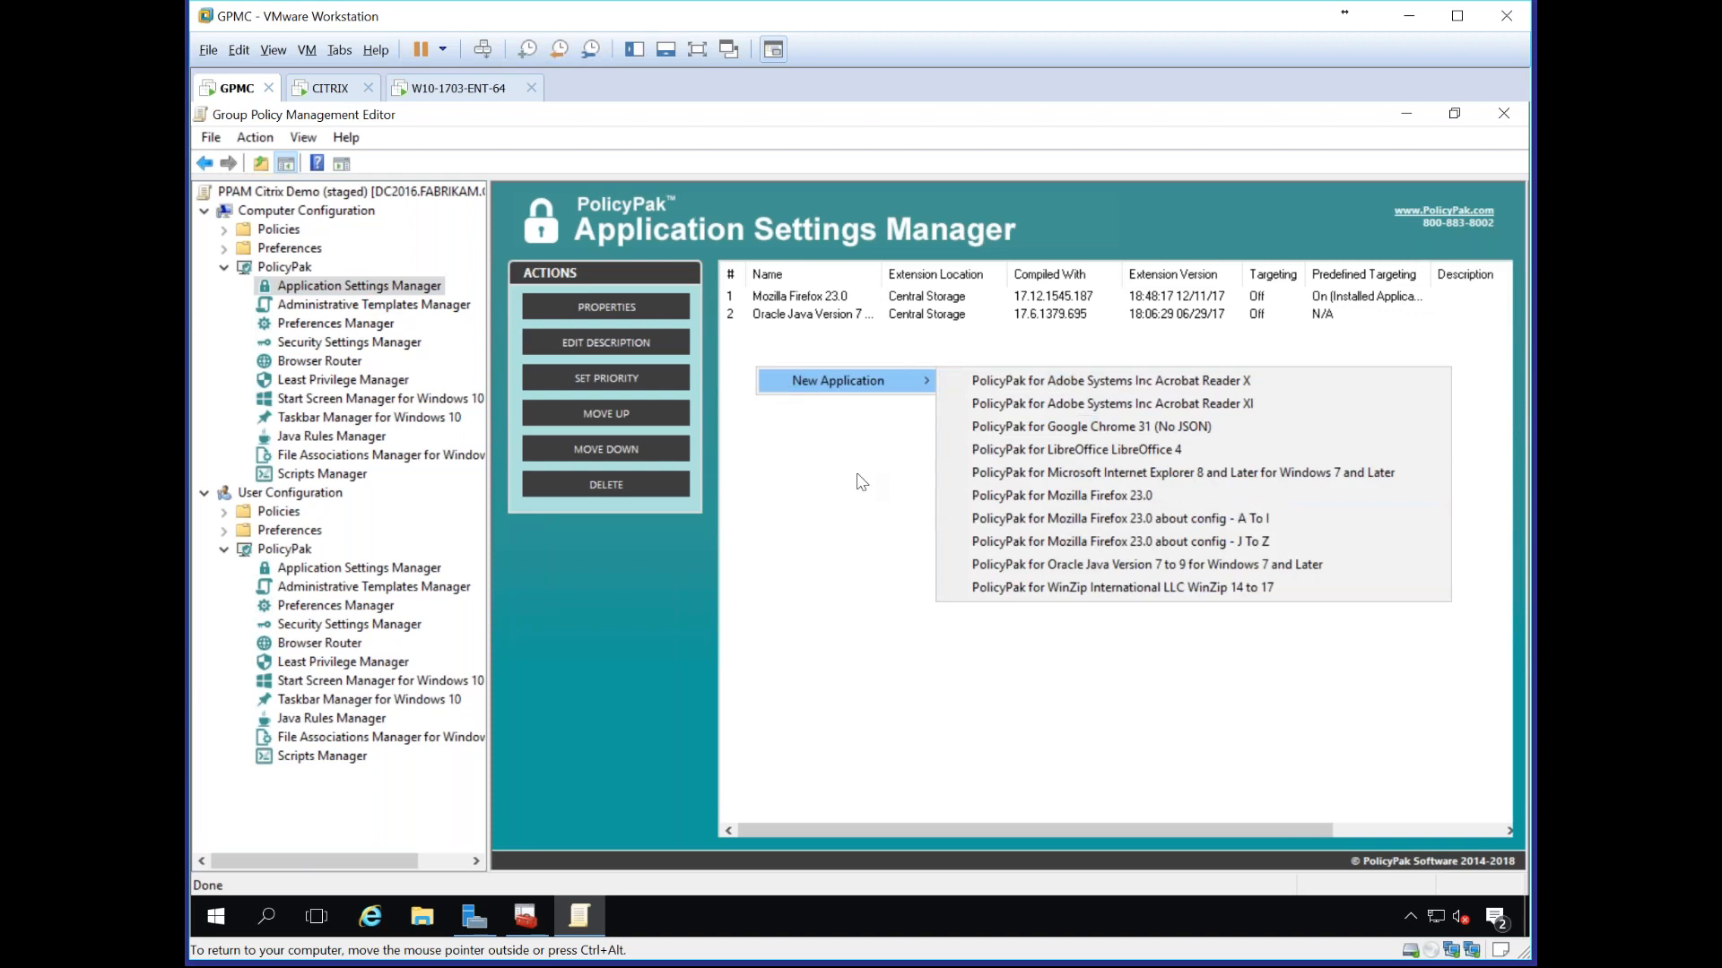
pyautogui.click(820, 477)
pyautogui.click(802, 300)
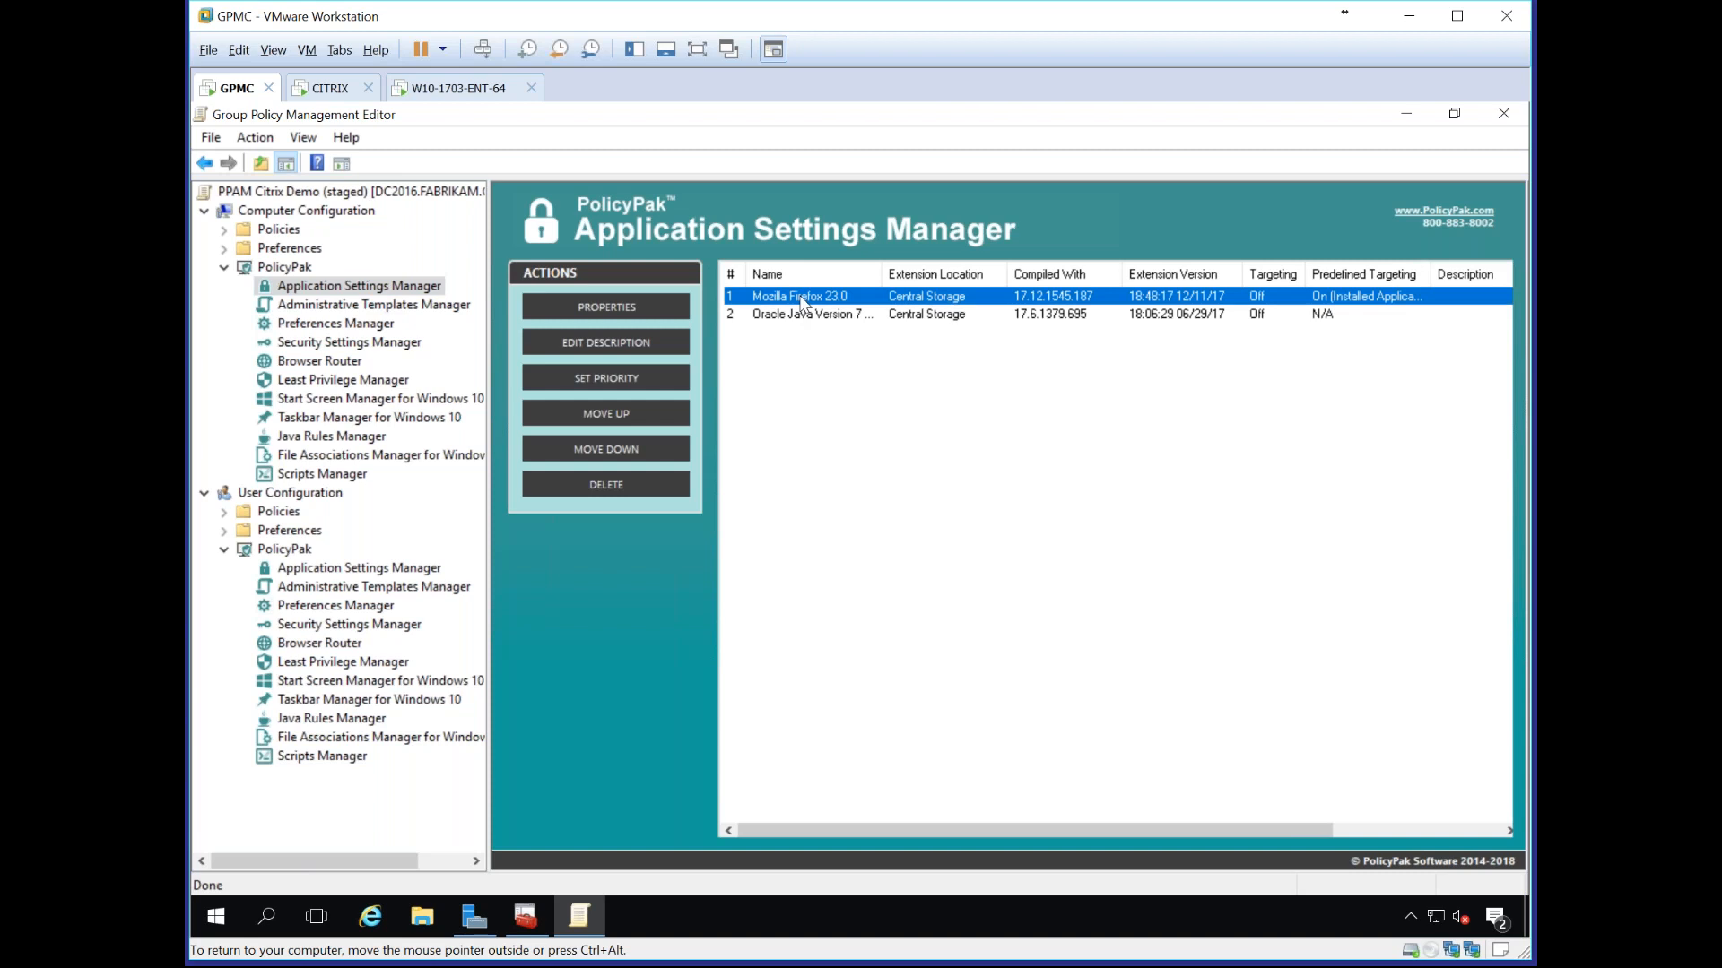
pyautogui.doubleClick(802, 300)
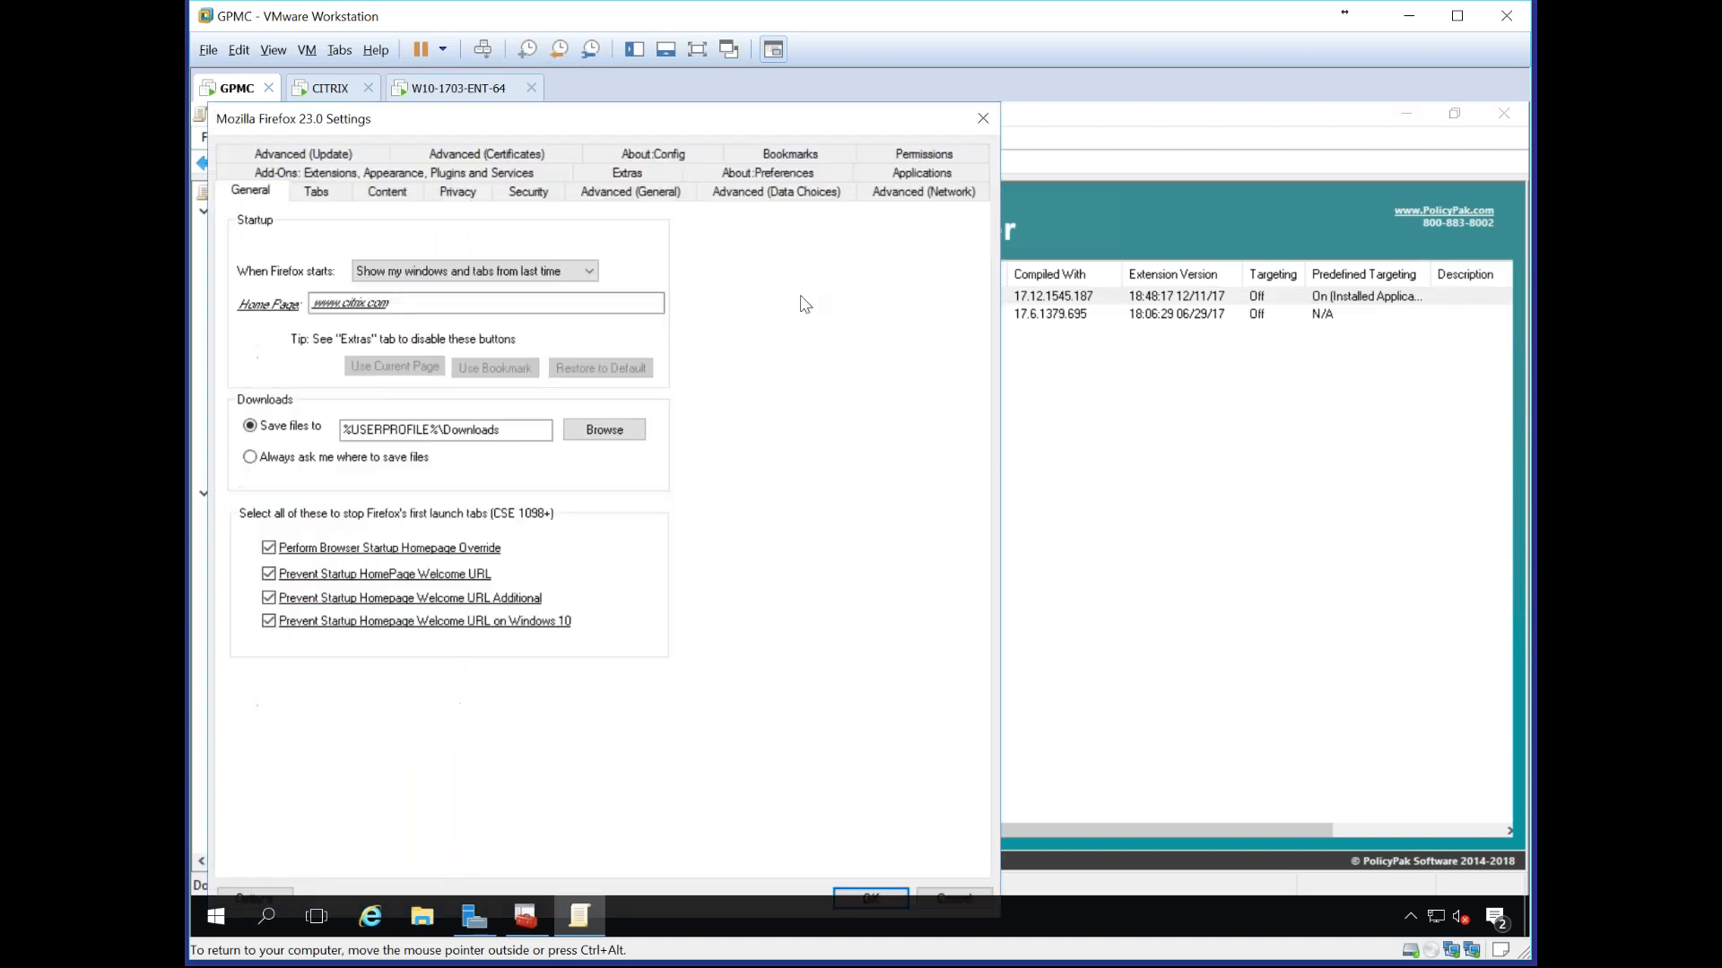
pyautogui.click(983, 117)
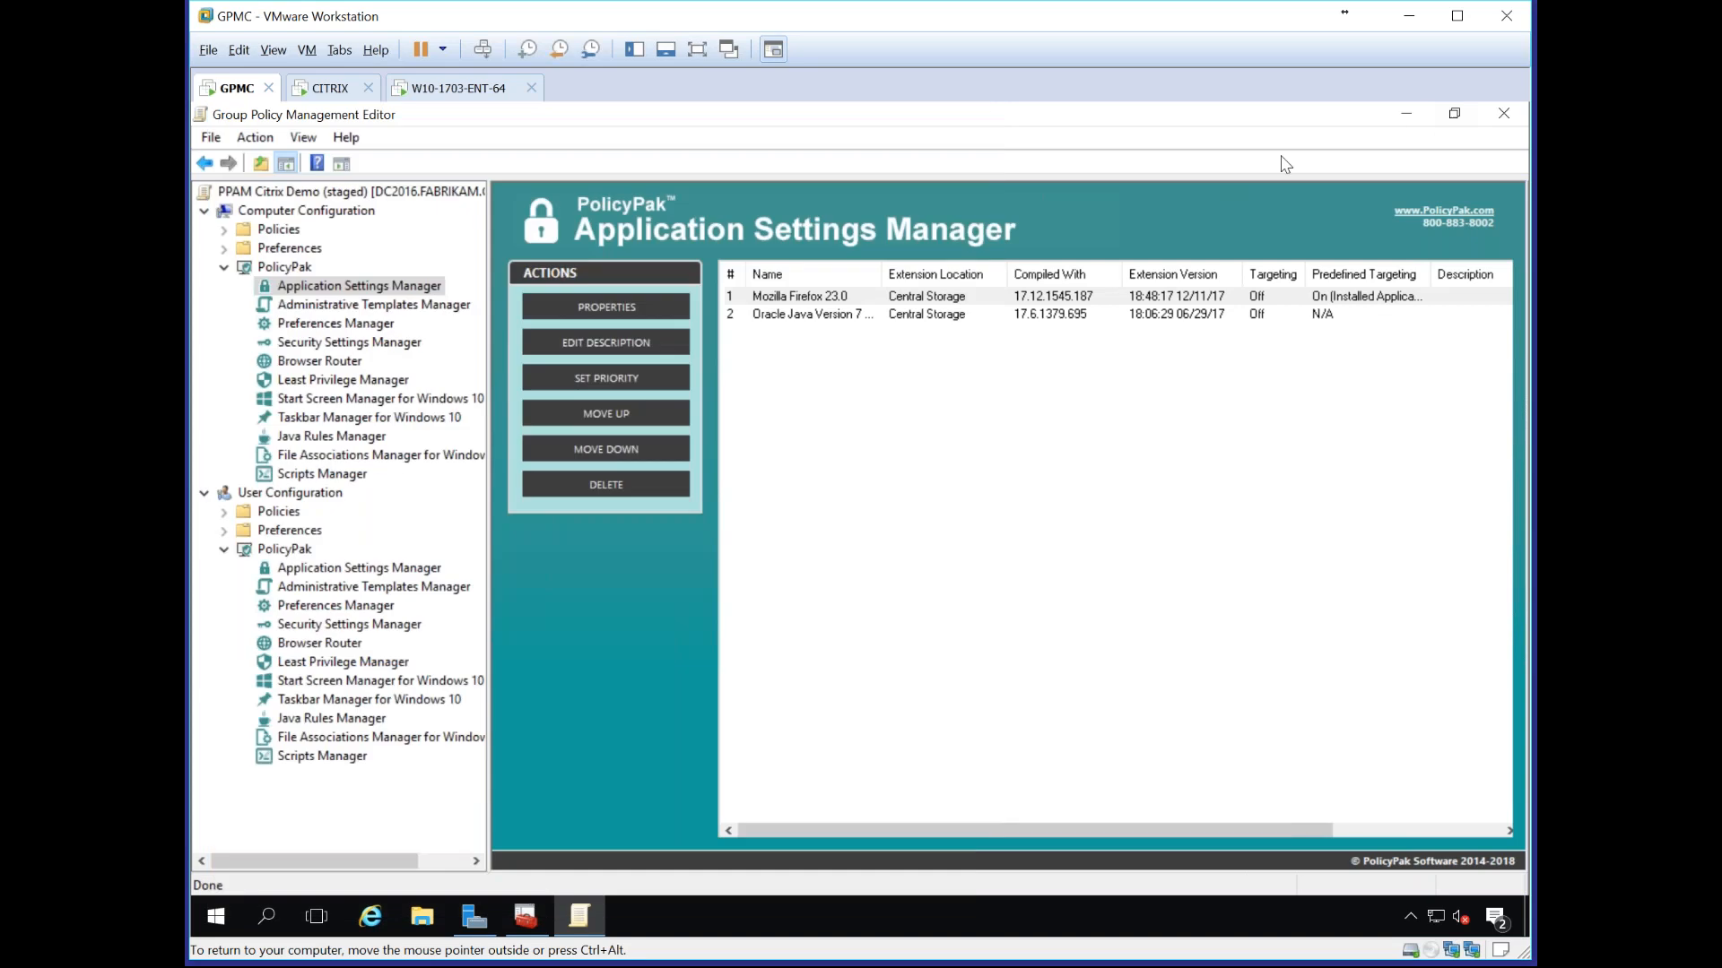
# Step: Close the policy editor and disable the link of the PPAM Citrix Demo (staged) GPO
pyautogui.click(1502, 114)
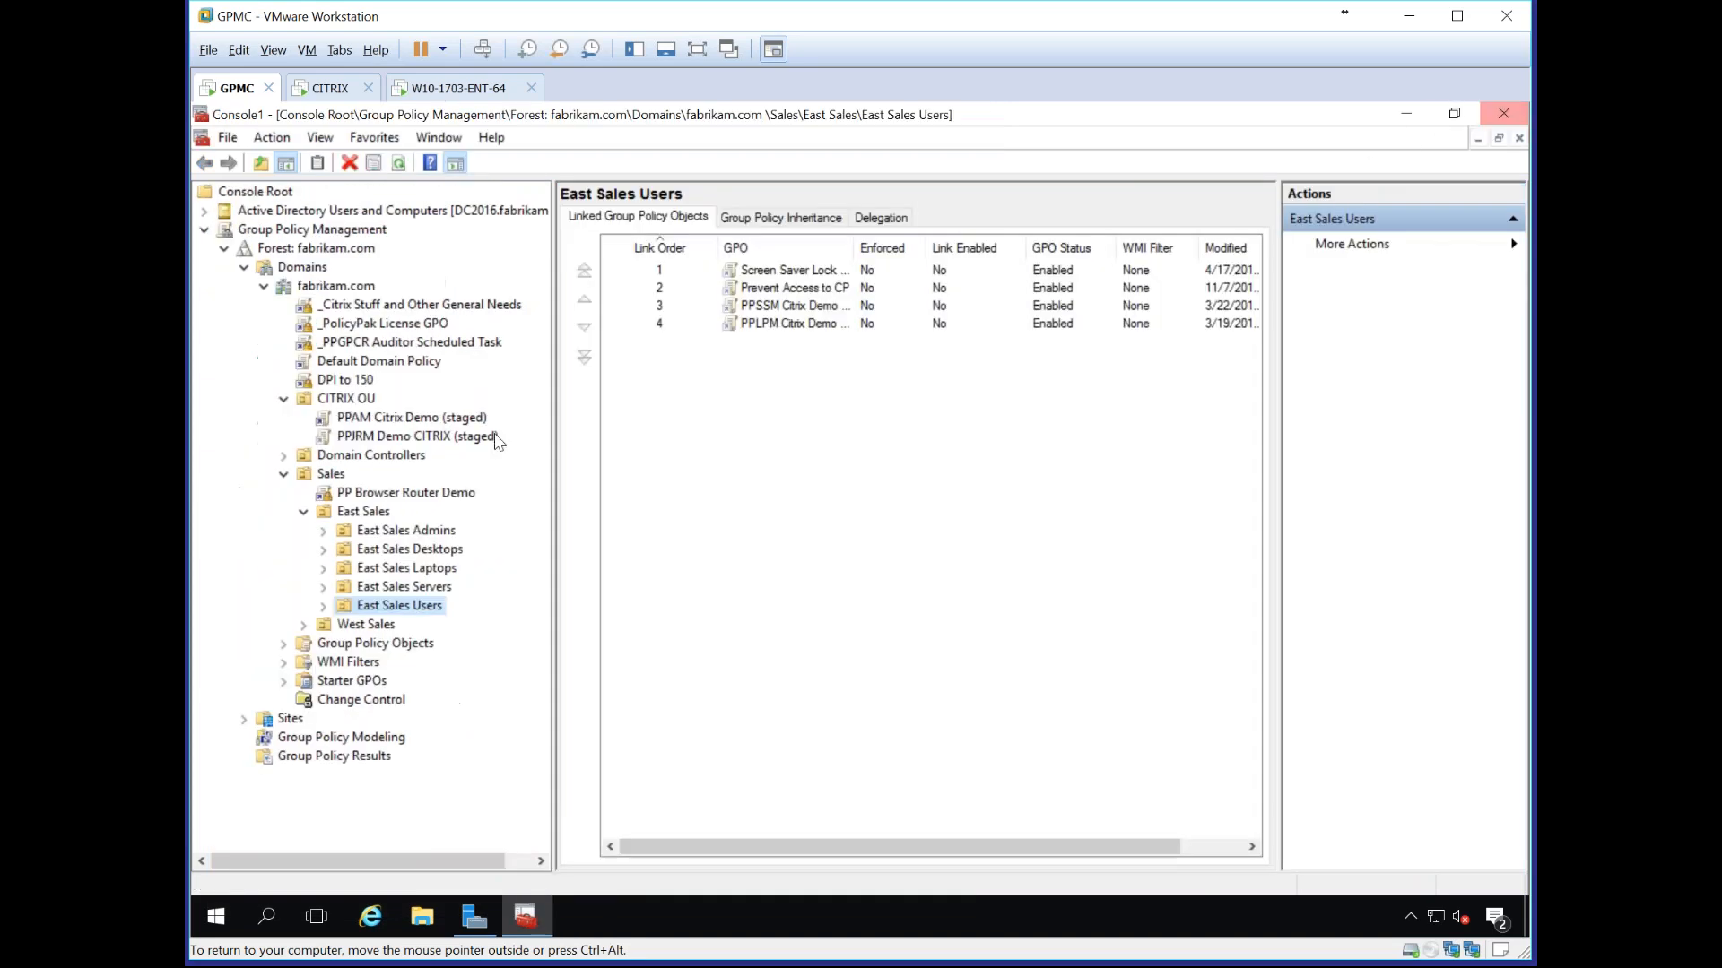
pyautogui.rightClick(383, 418)
pyautogui.click(415, 481)
# Step: Create a GPO linked to fabrikam.com named "Differente FF Home pages per machine type" and open it for editing
pyautogui.rightClick(315, 287)
pyautogui.click(333, 296)
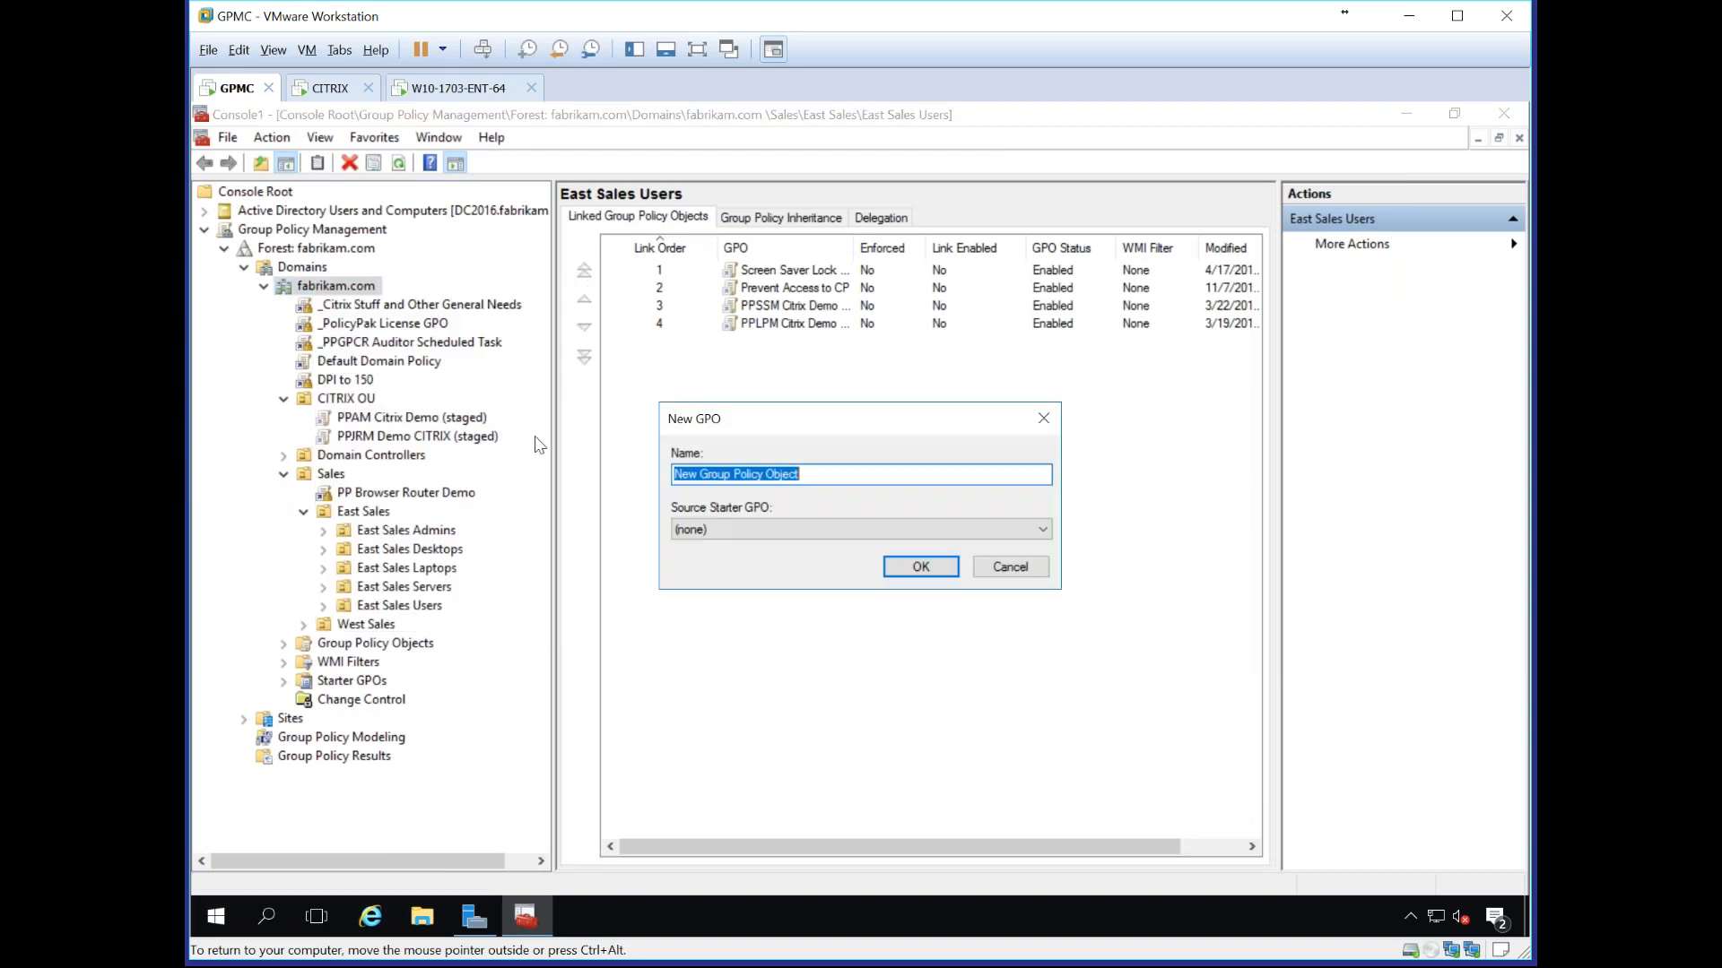
pyautogui.write('Differente FF Home page')
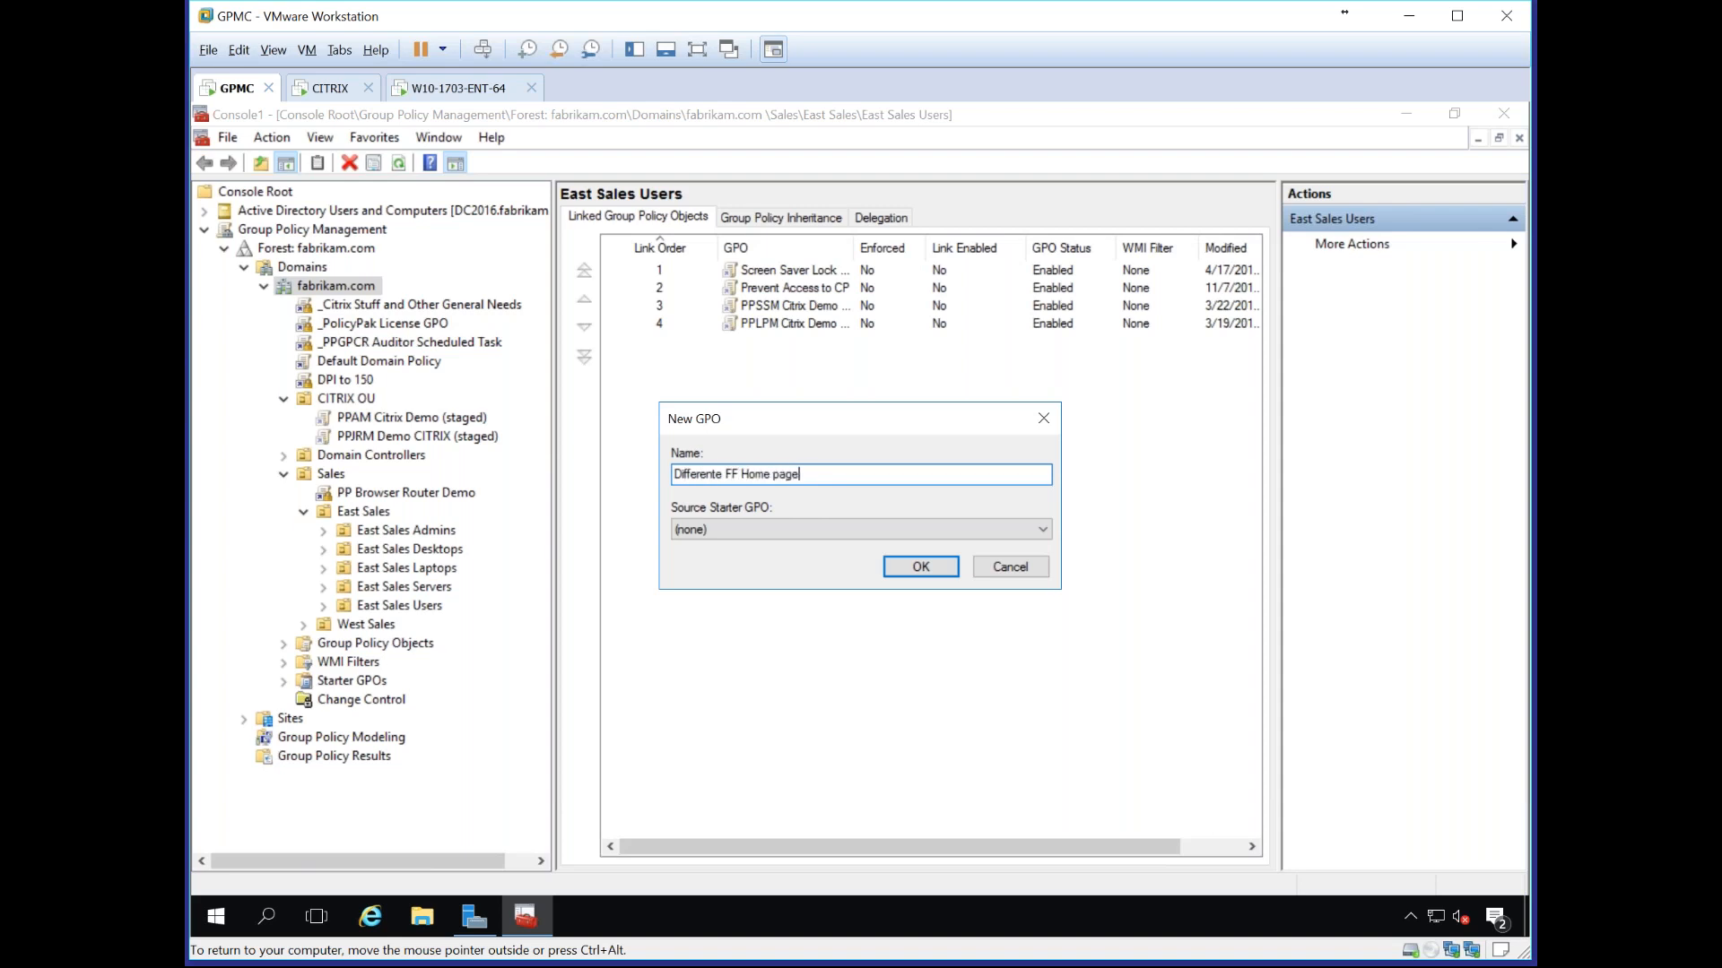
pyautogui.write('s per machine type')
pyautogui.press('Return')
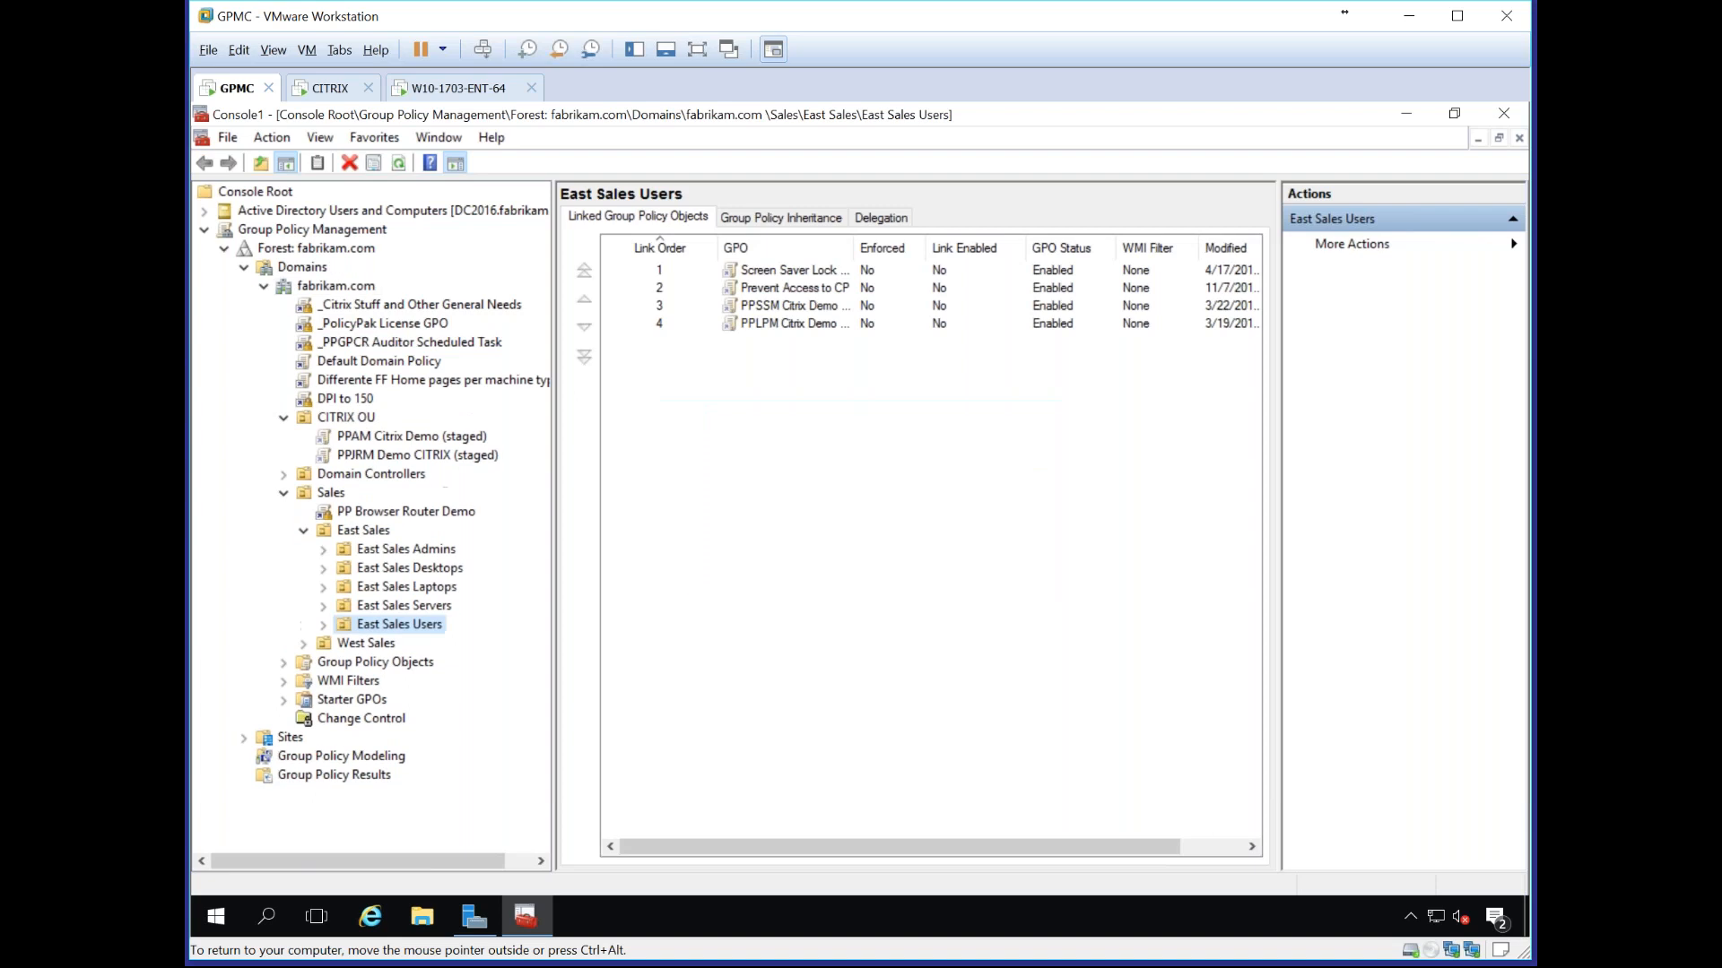
pyautogui.rightClick(495, 383)
pyautogui.click(538, 395)
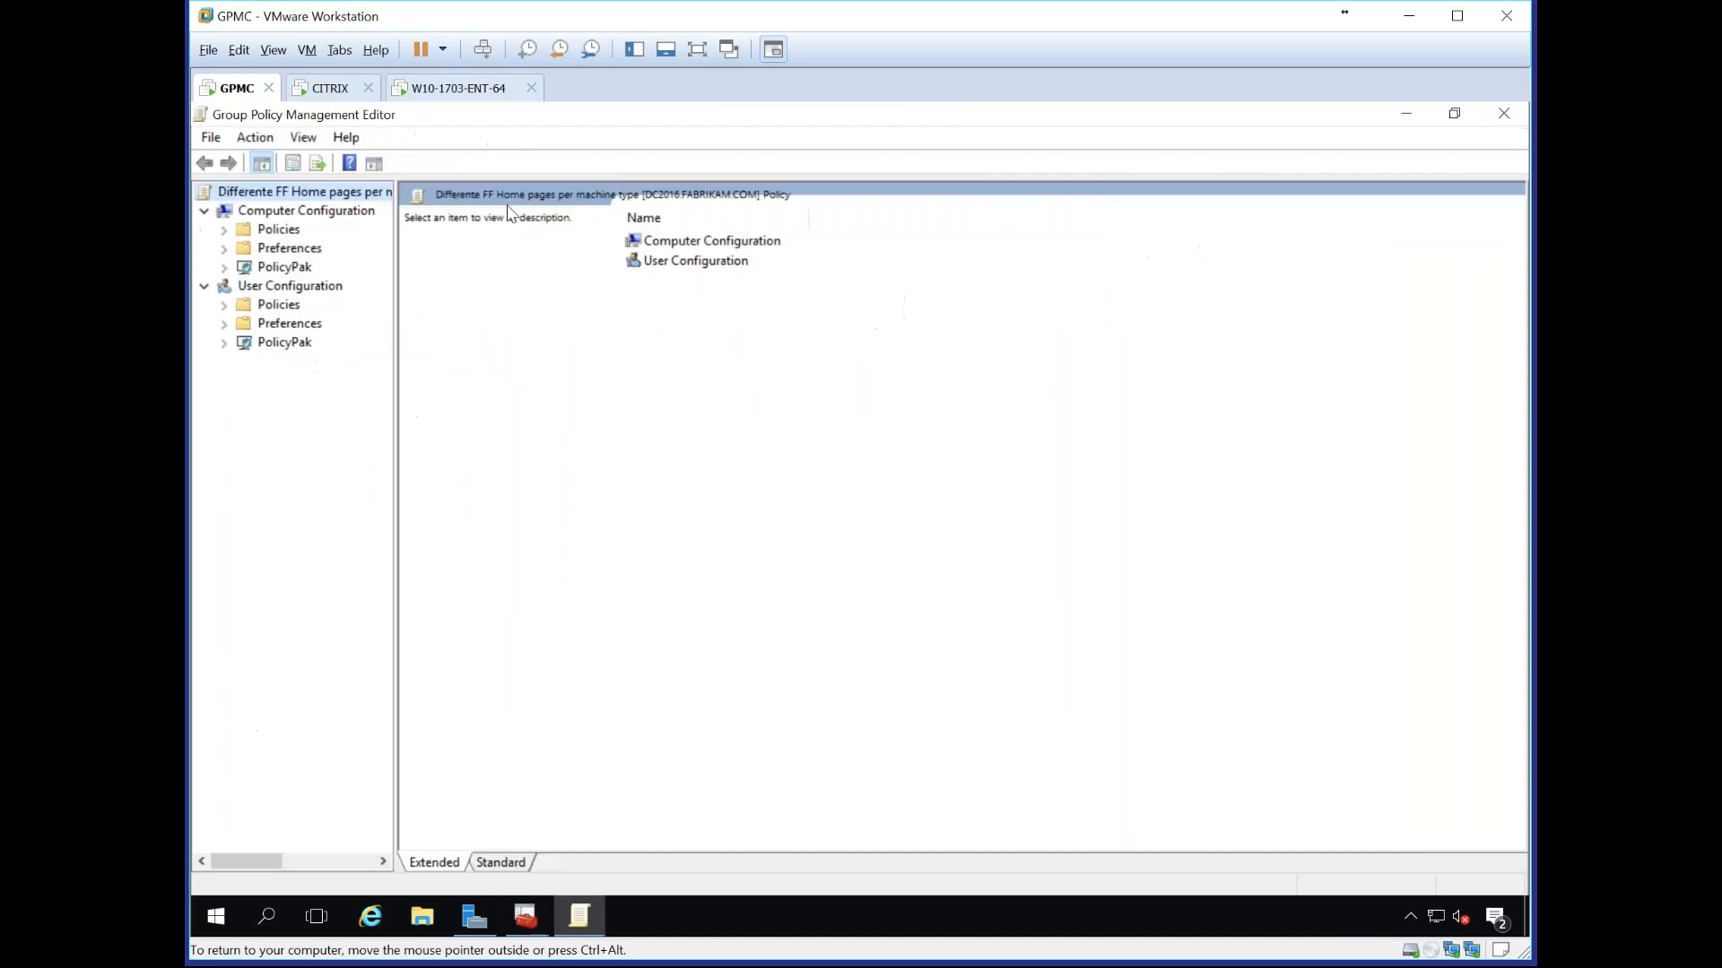
# Step: Add a PolicyPak for Mozilla Firefox 23.0 entry to the computer-side PolicyPak Application Settings Manager
pyautogui.click(223, 267)
pyautogui.click(331, 285)
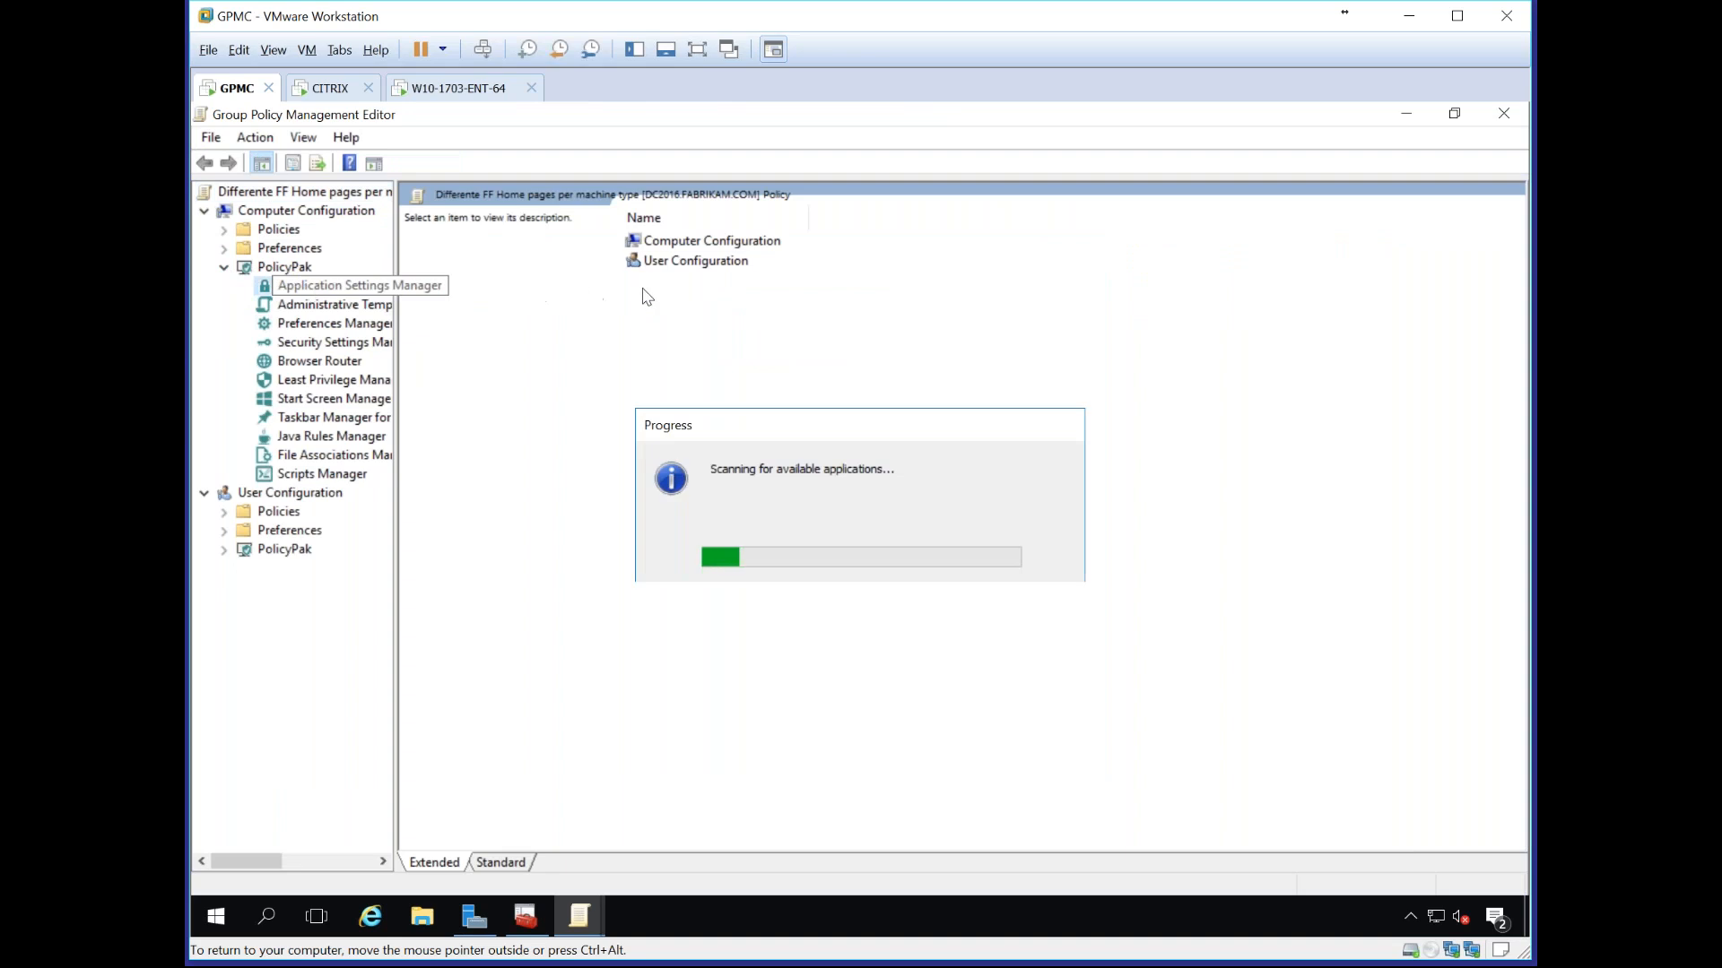
pyautogui.rightClick(691, 341)
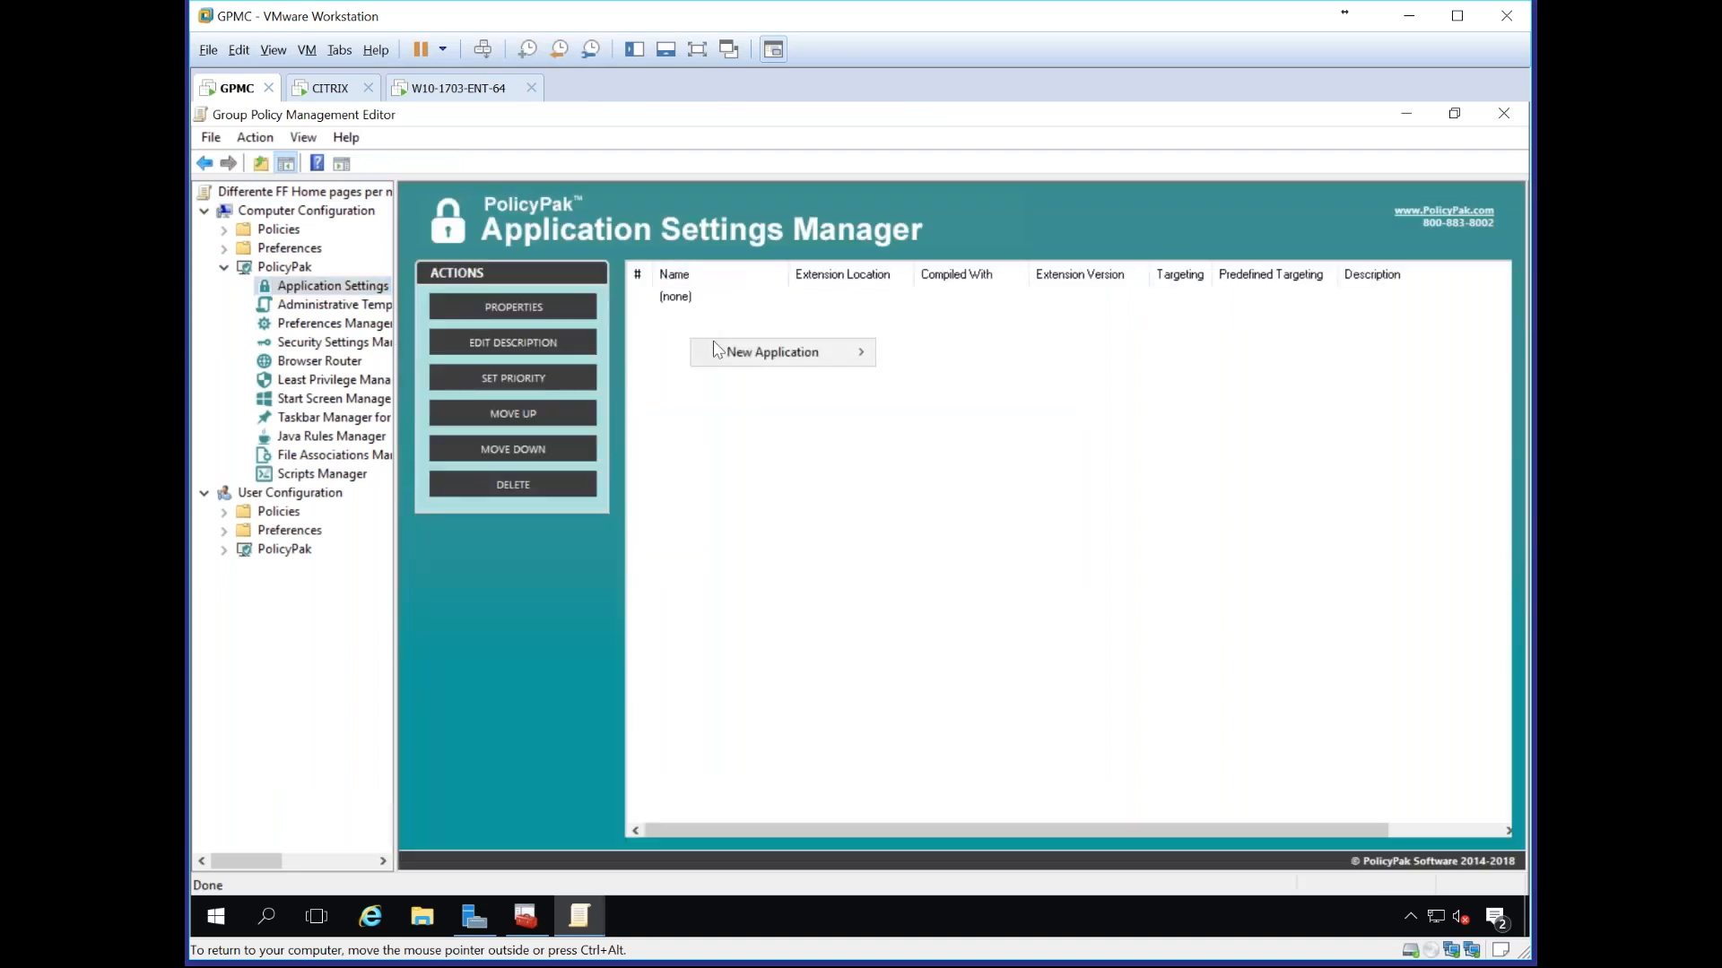
pyautogui.moveTo(716, 350)
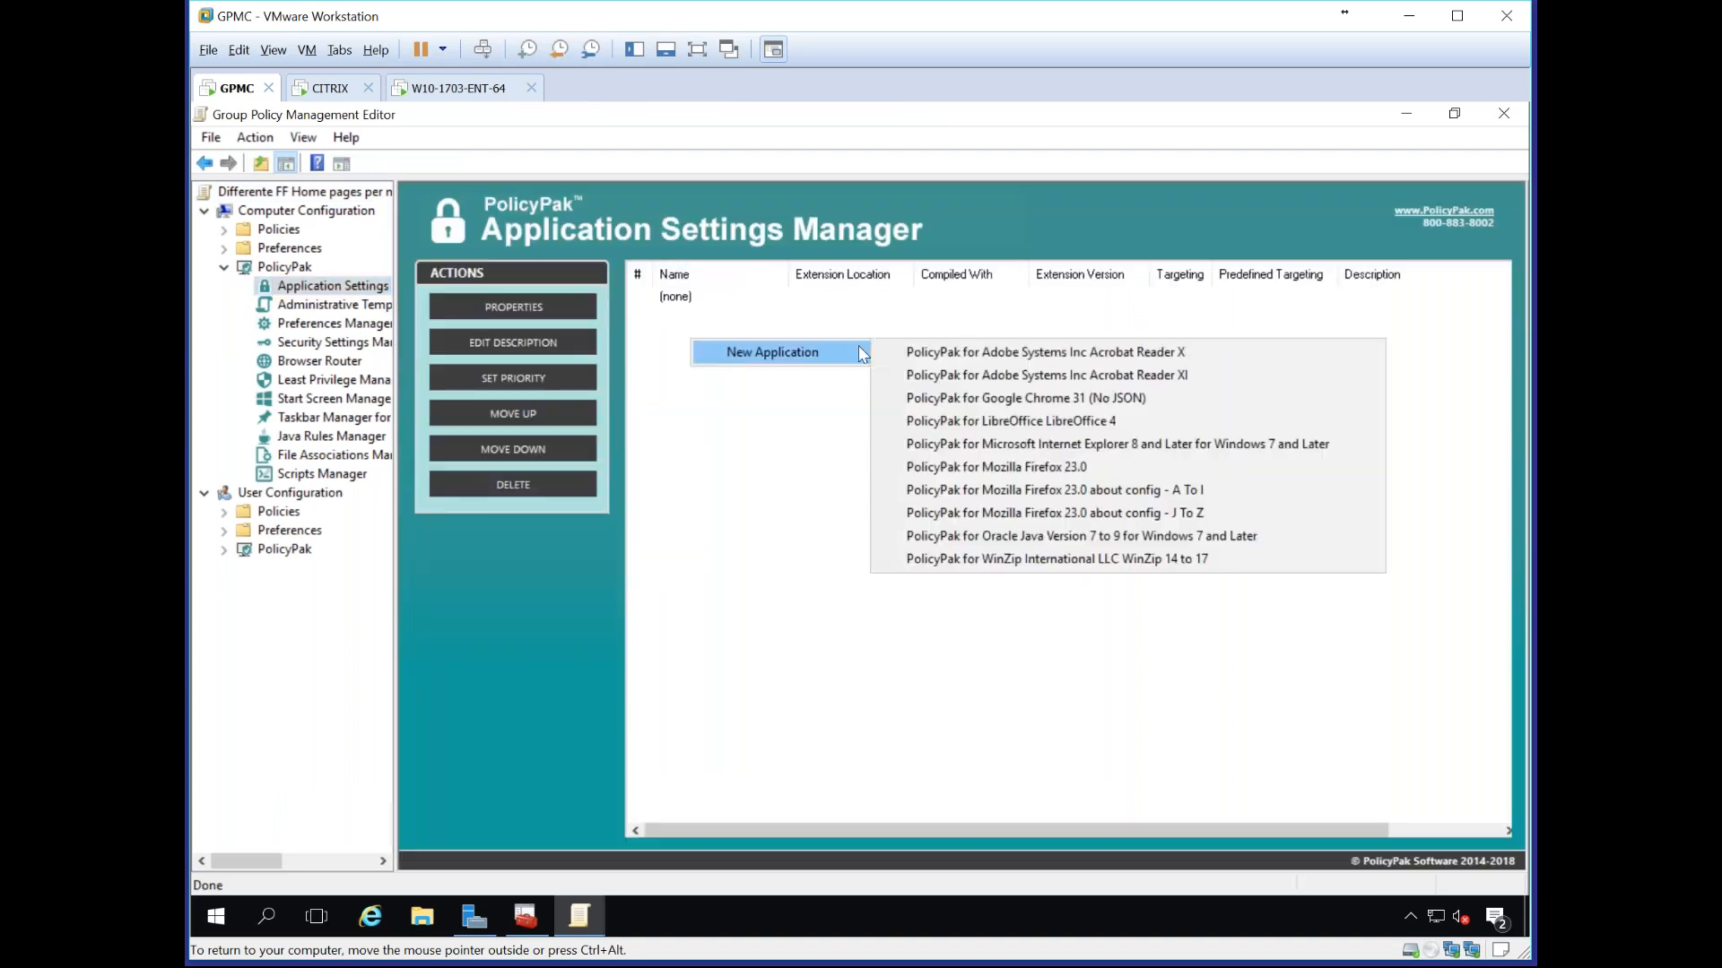
pyautogui.click(1013, 483)
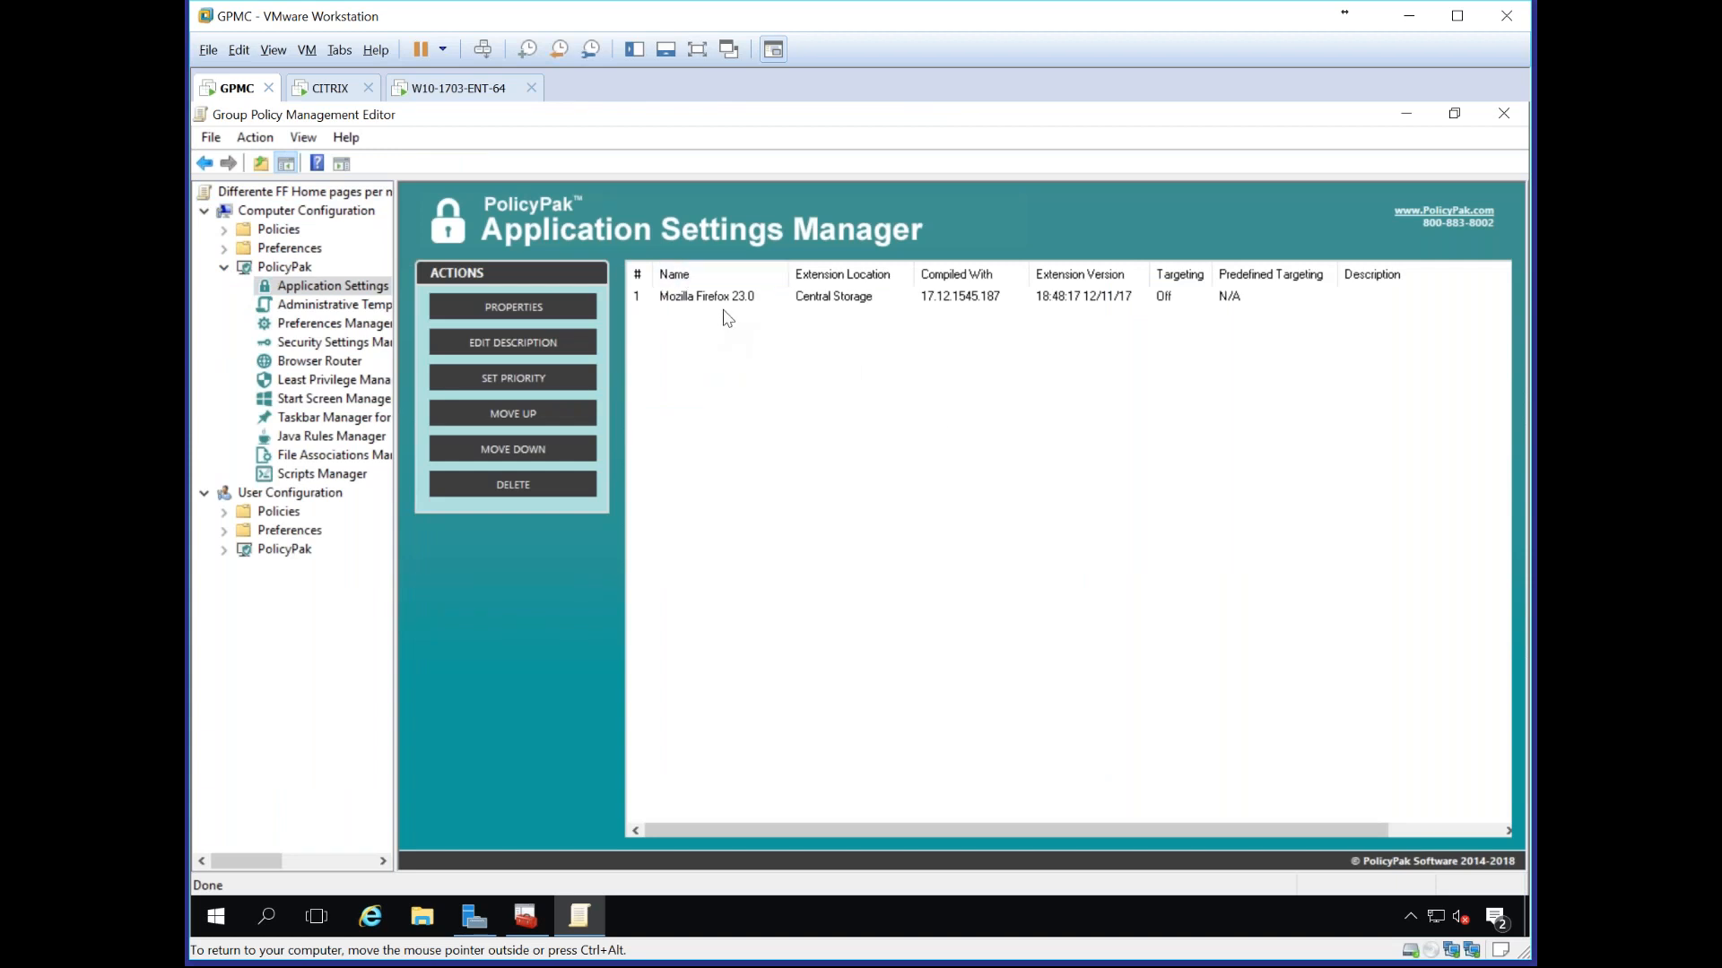
pyautogui.click(725, 299)
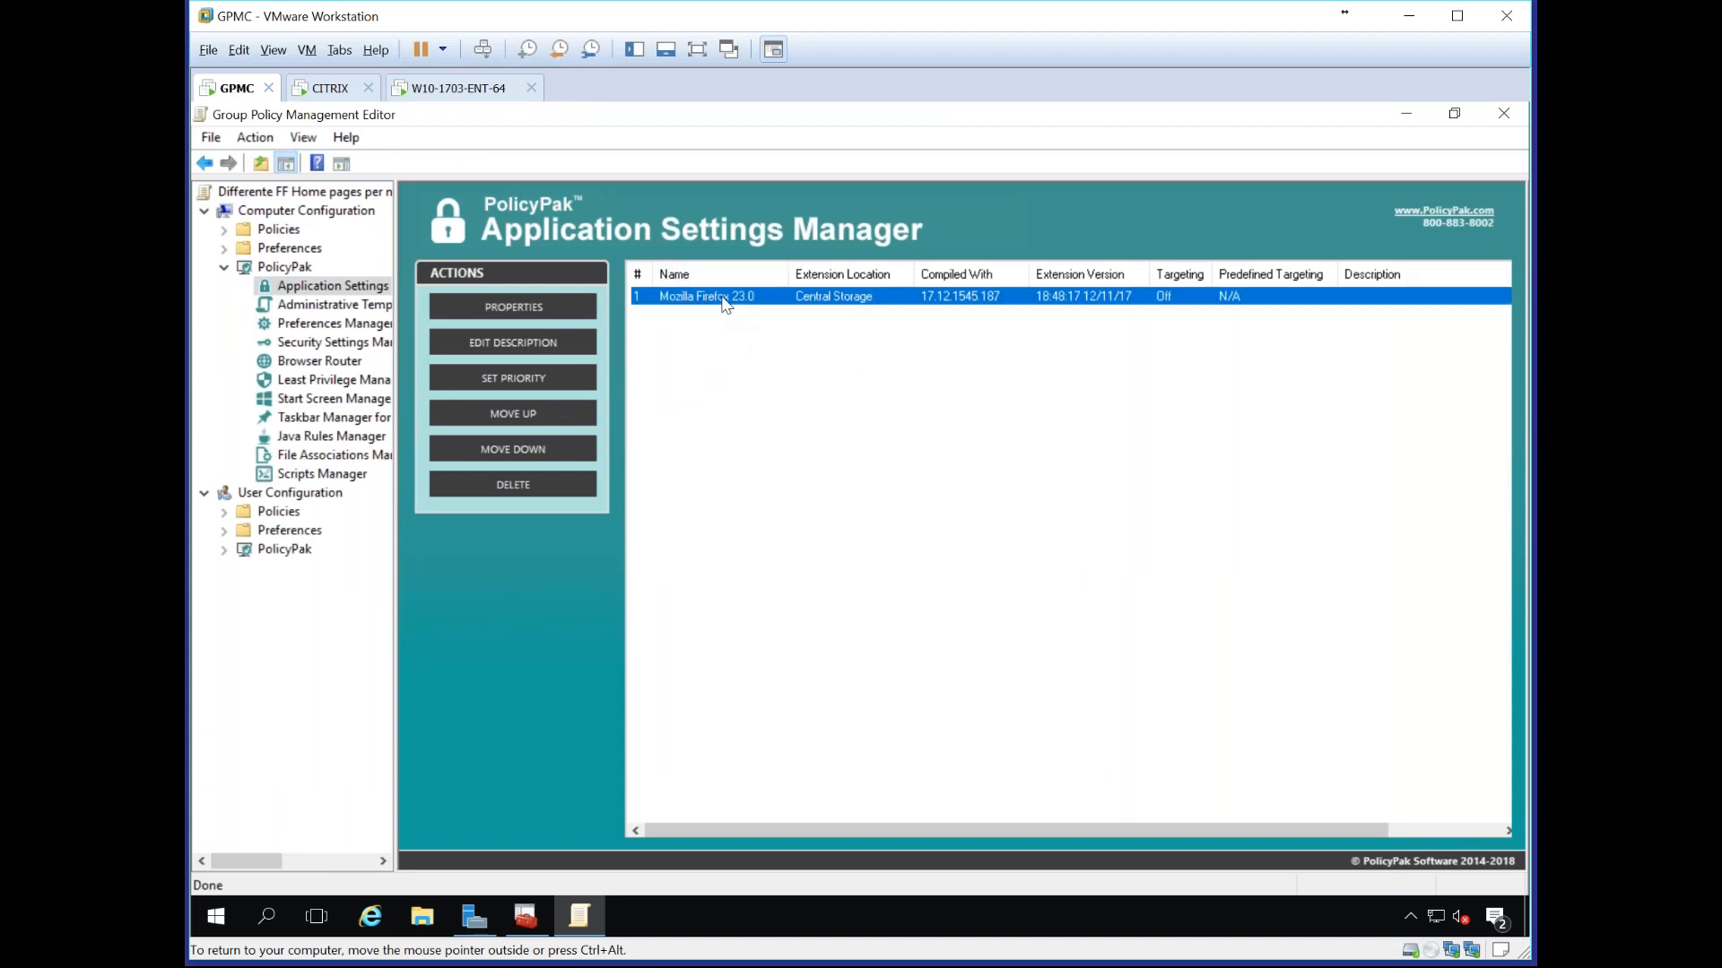
pyautogui.doubleClick(725, 298)
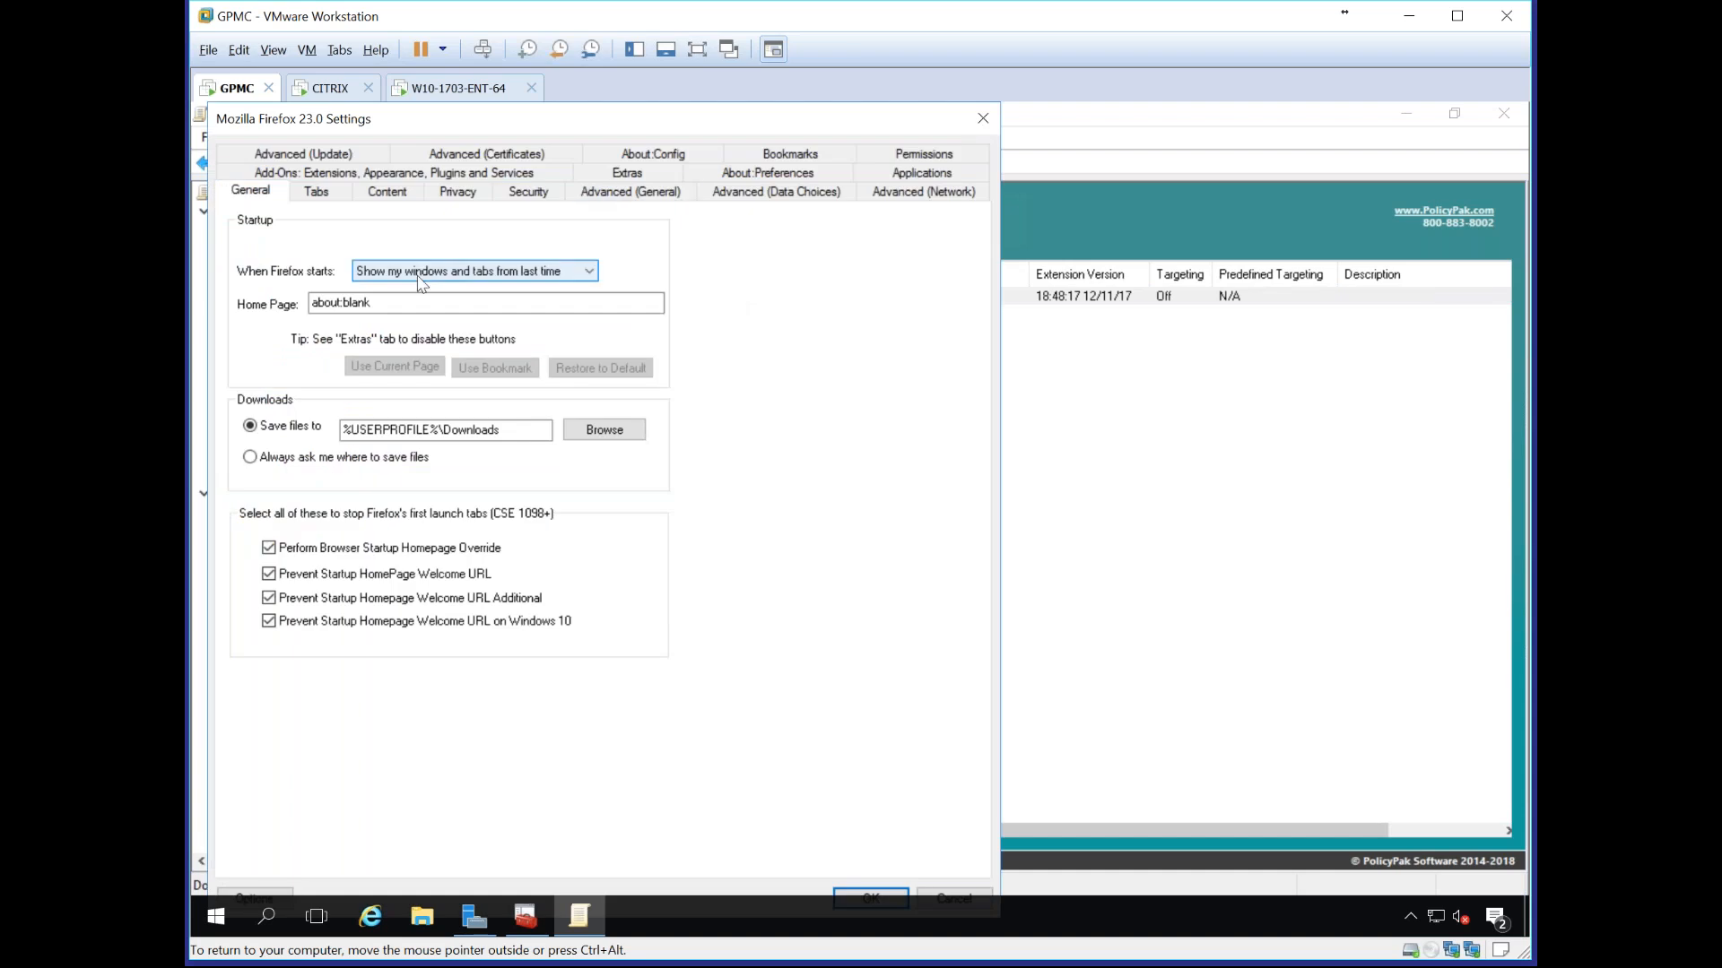
pyautogui.moveTo(373, 304); pyautogui.dragTo(273, 313)
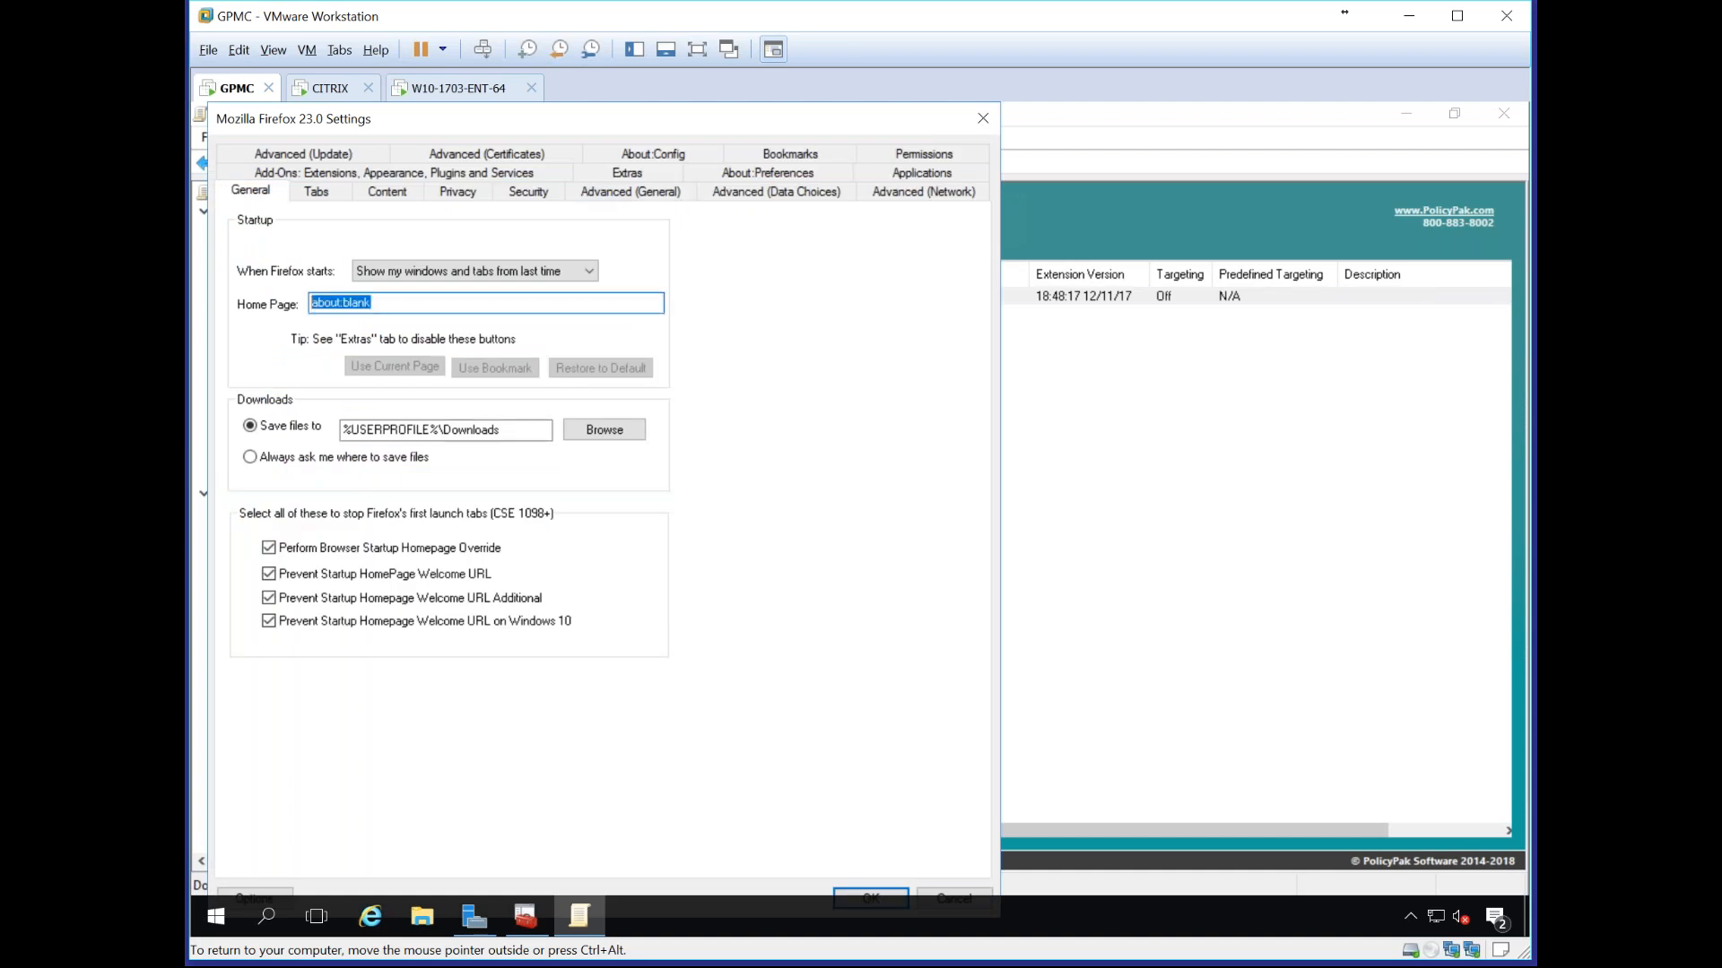
pyautogui.write('www.citrix.com')
pyautogui.rightClick(418, 303)
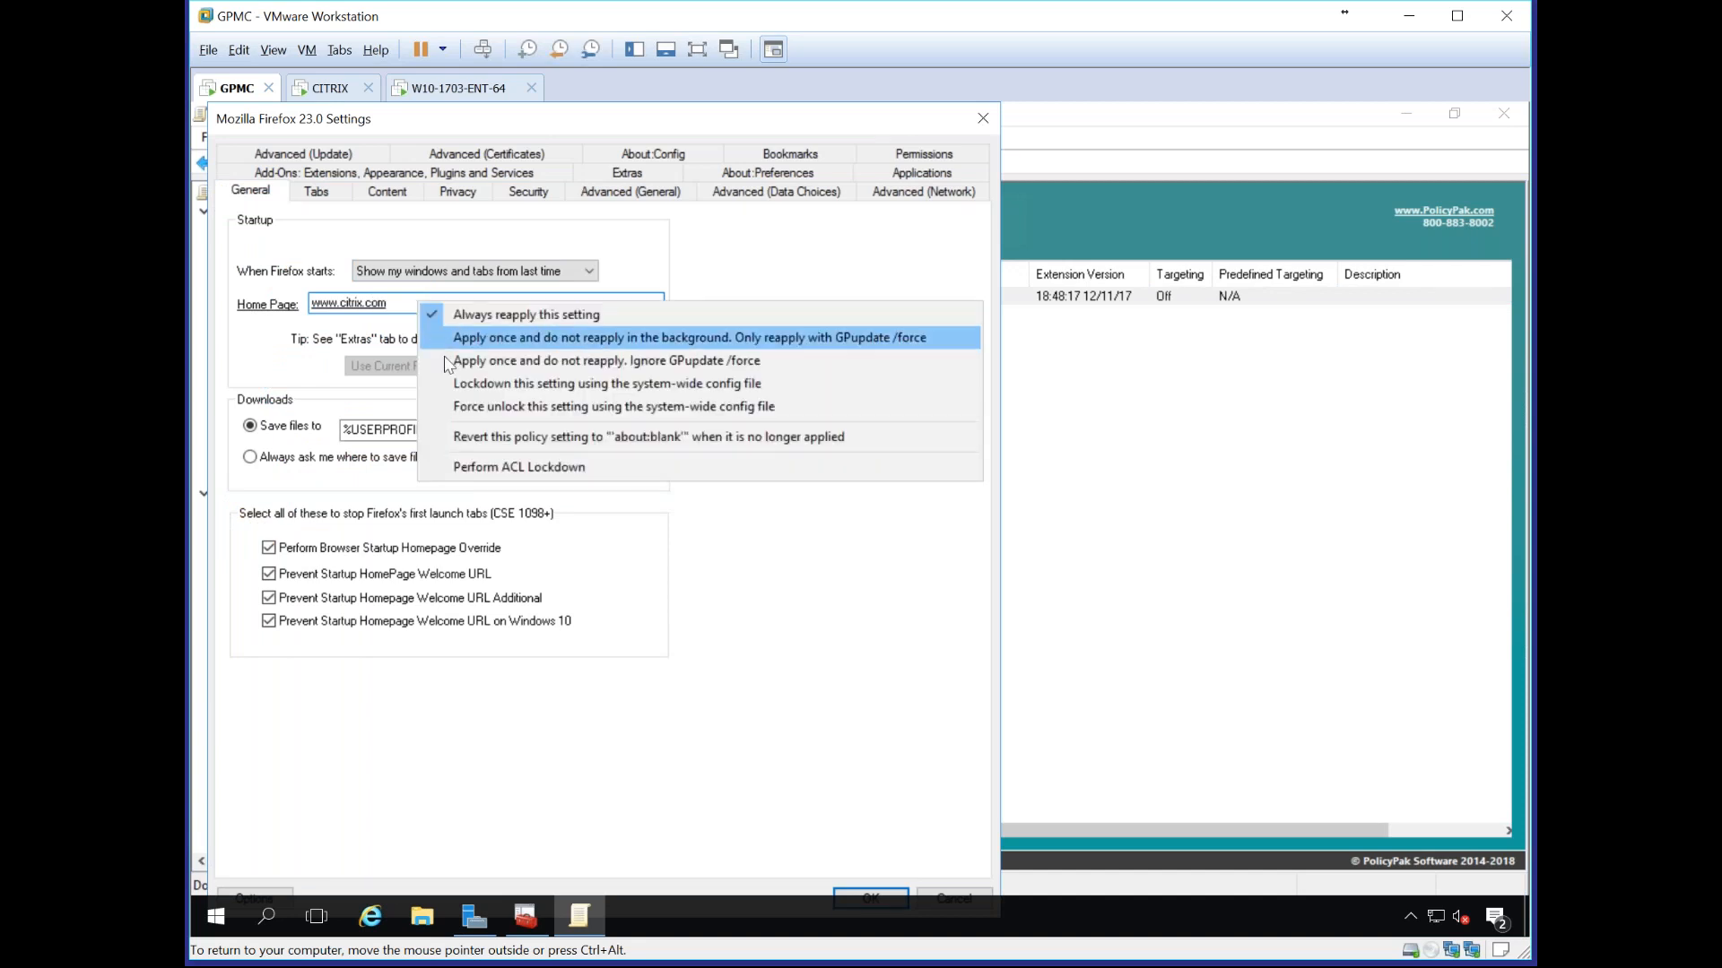
pyautogui.click(475, 386)
# Step: Turn off "Remember passwords for sites" in the first Firefox entry and lock it down using the system-wide config file
pyautogui.click(507, 193)
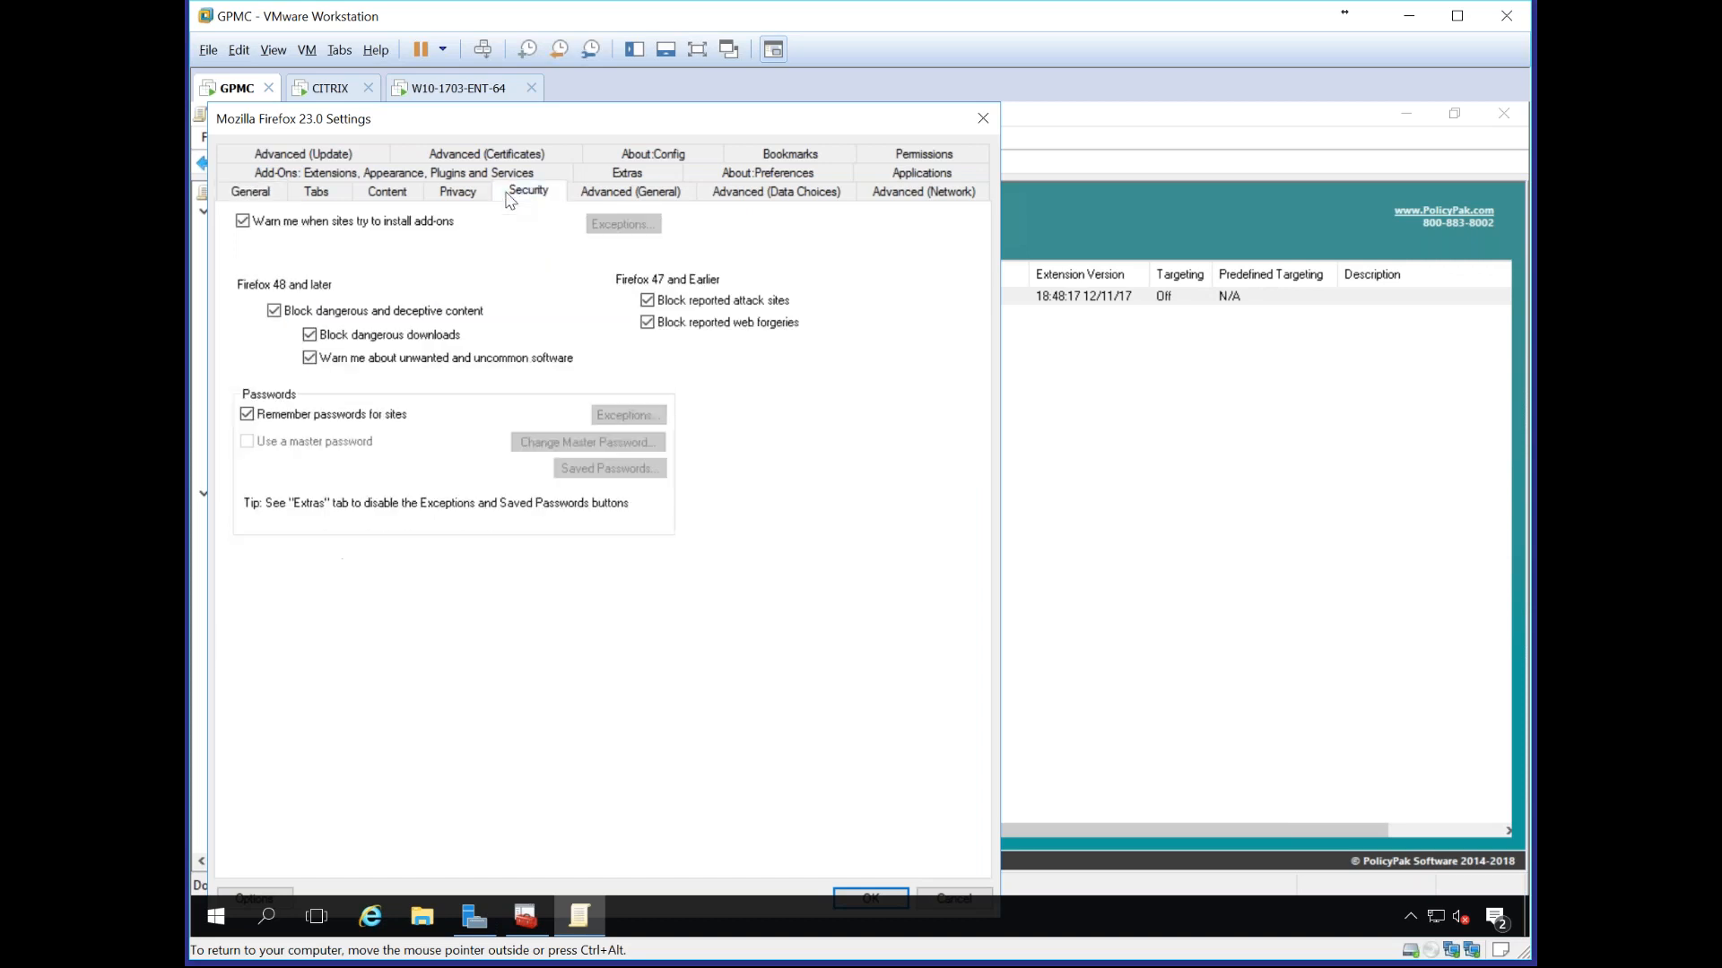
pyautogui.click(315, 418)
pyautogui.rightClick(316, 418)
pyautogui.click(386, 498)
# Step: Add a Terminal Session item-level targeting filter to the first Firefox entry and accept the filter
pyautogui.click(252, 193)
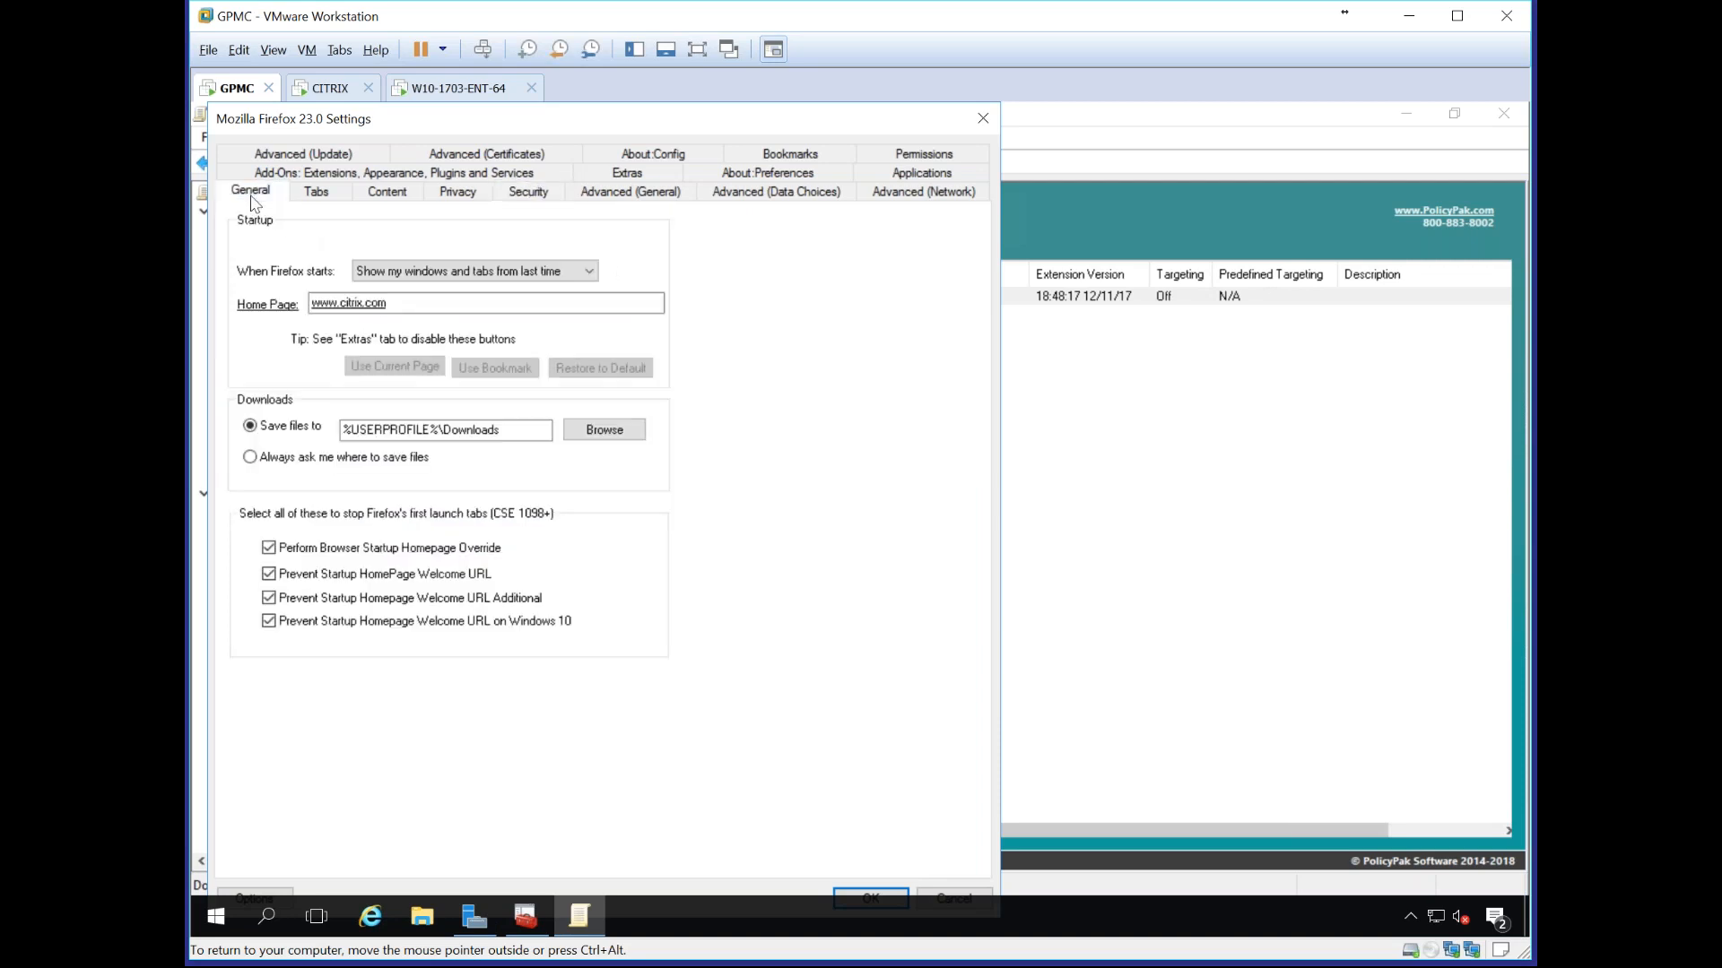
pyautogui.click(283, 889)
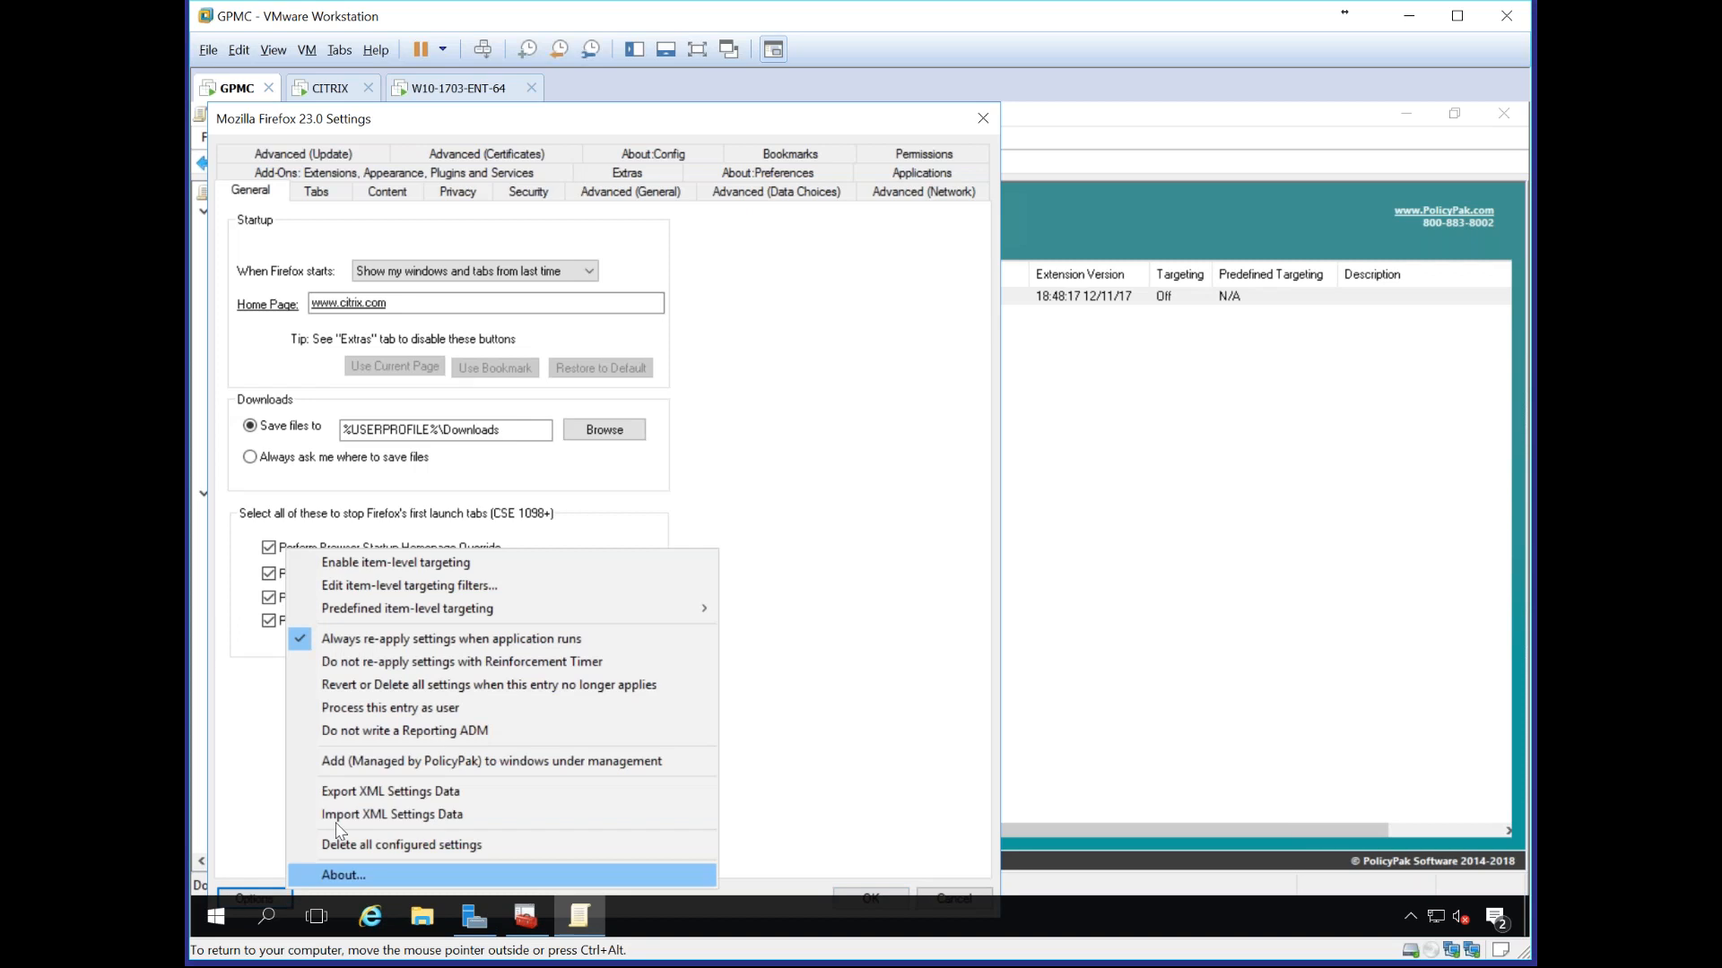
pyautogui.click(443, 590)
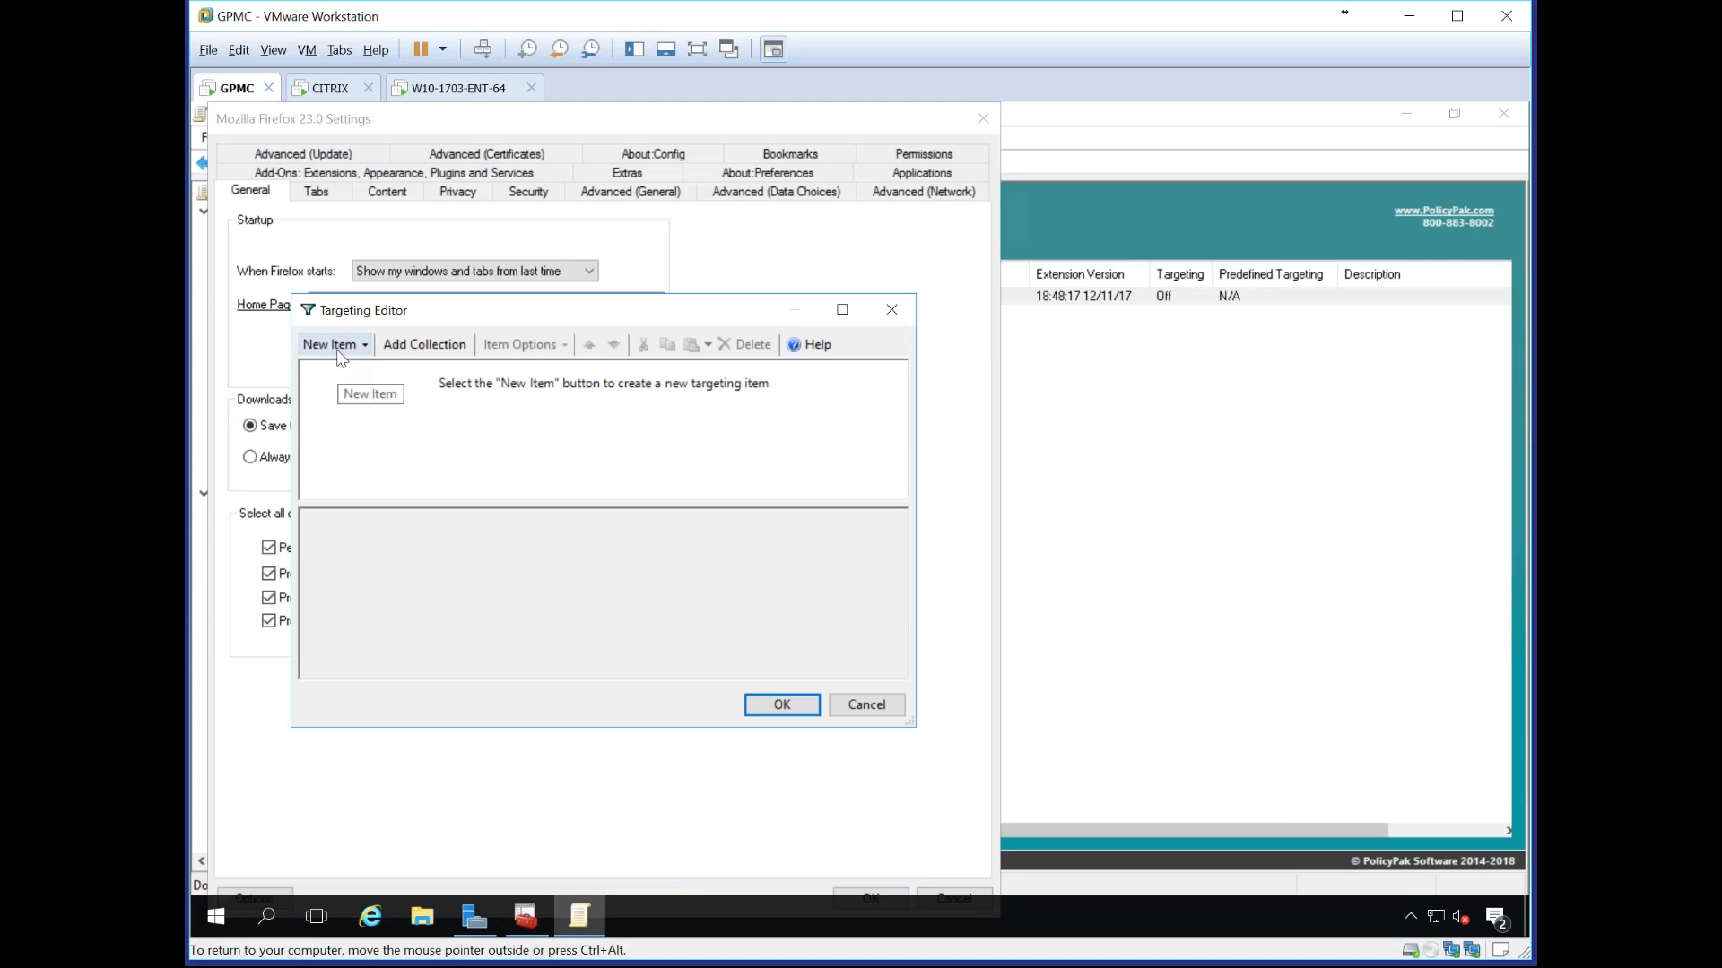
pyautogui.click(339, 345)
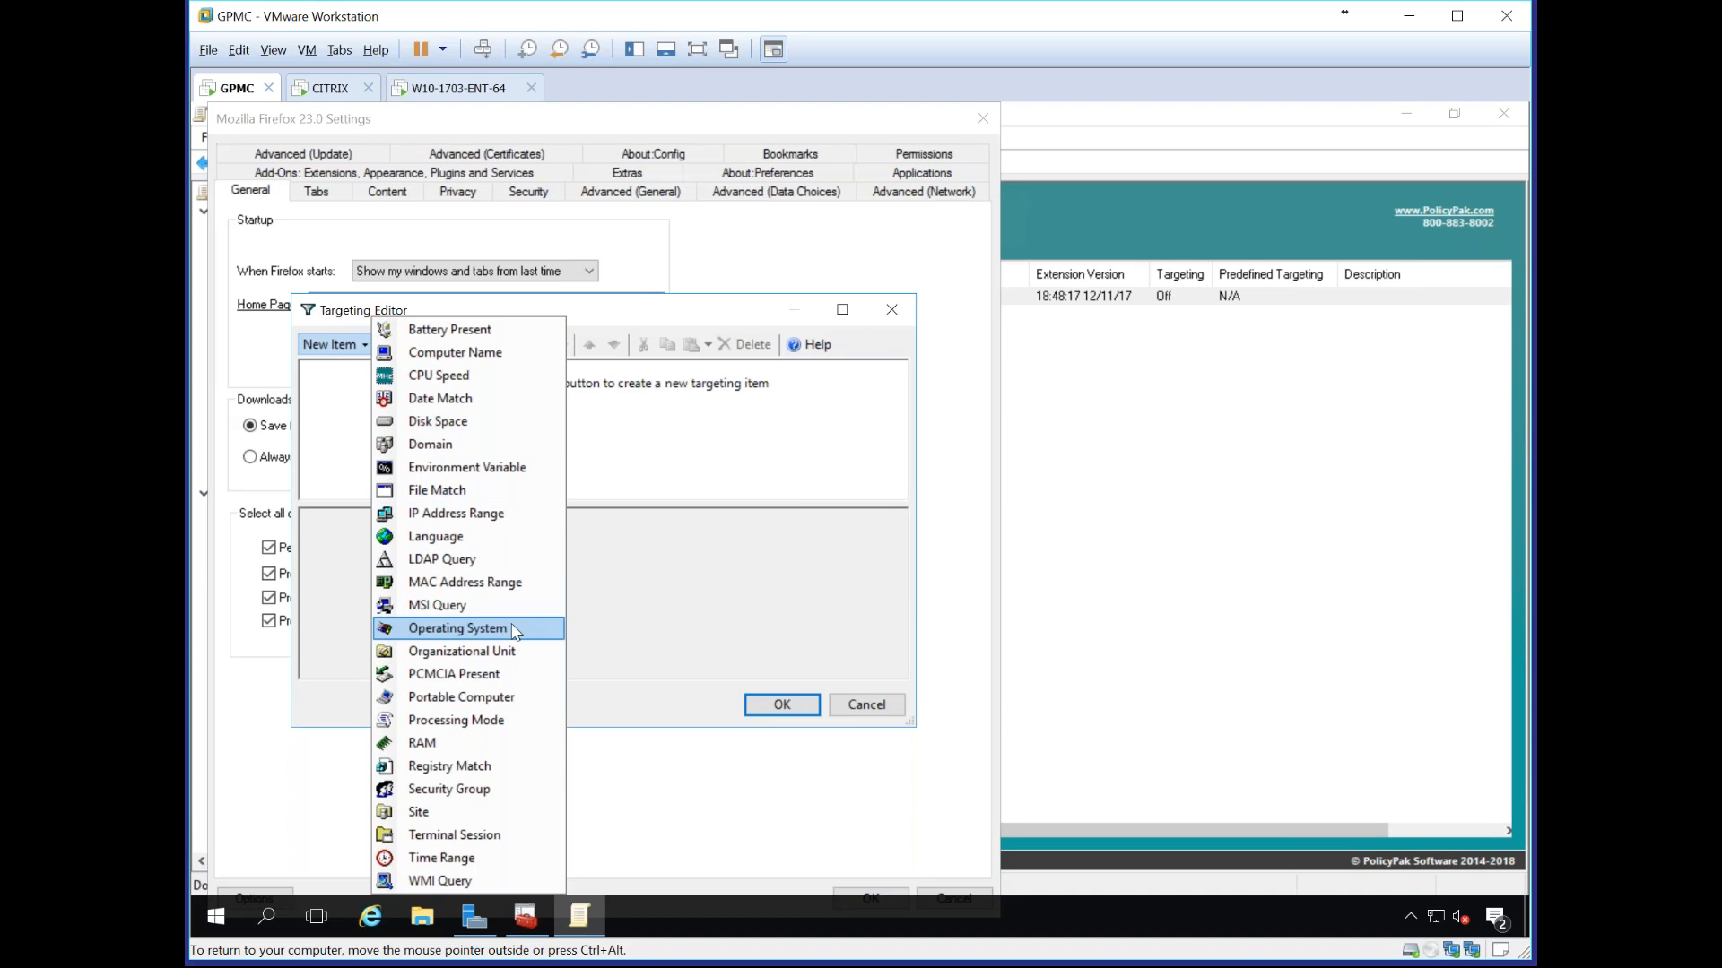
pyautogui.click(511, 843)
pyautogui.click(777, 705)
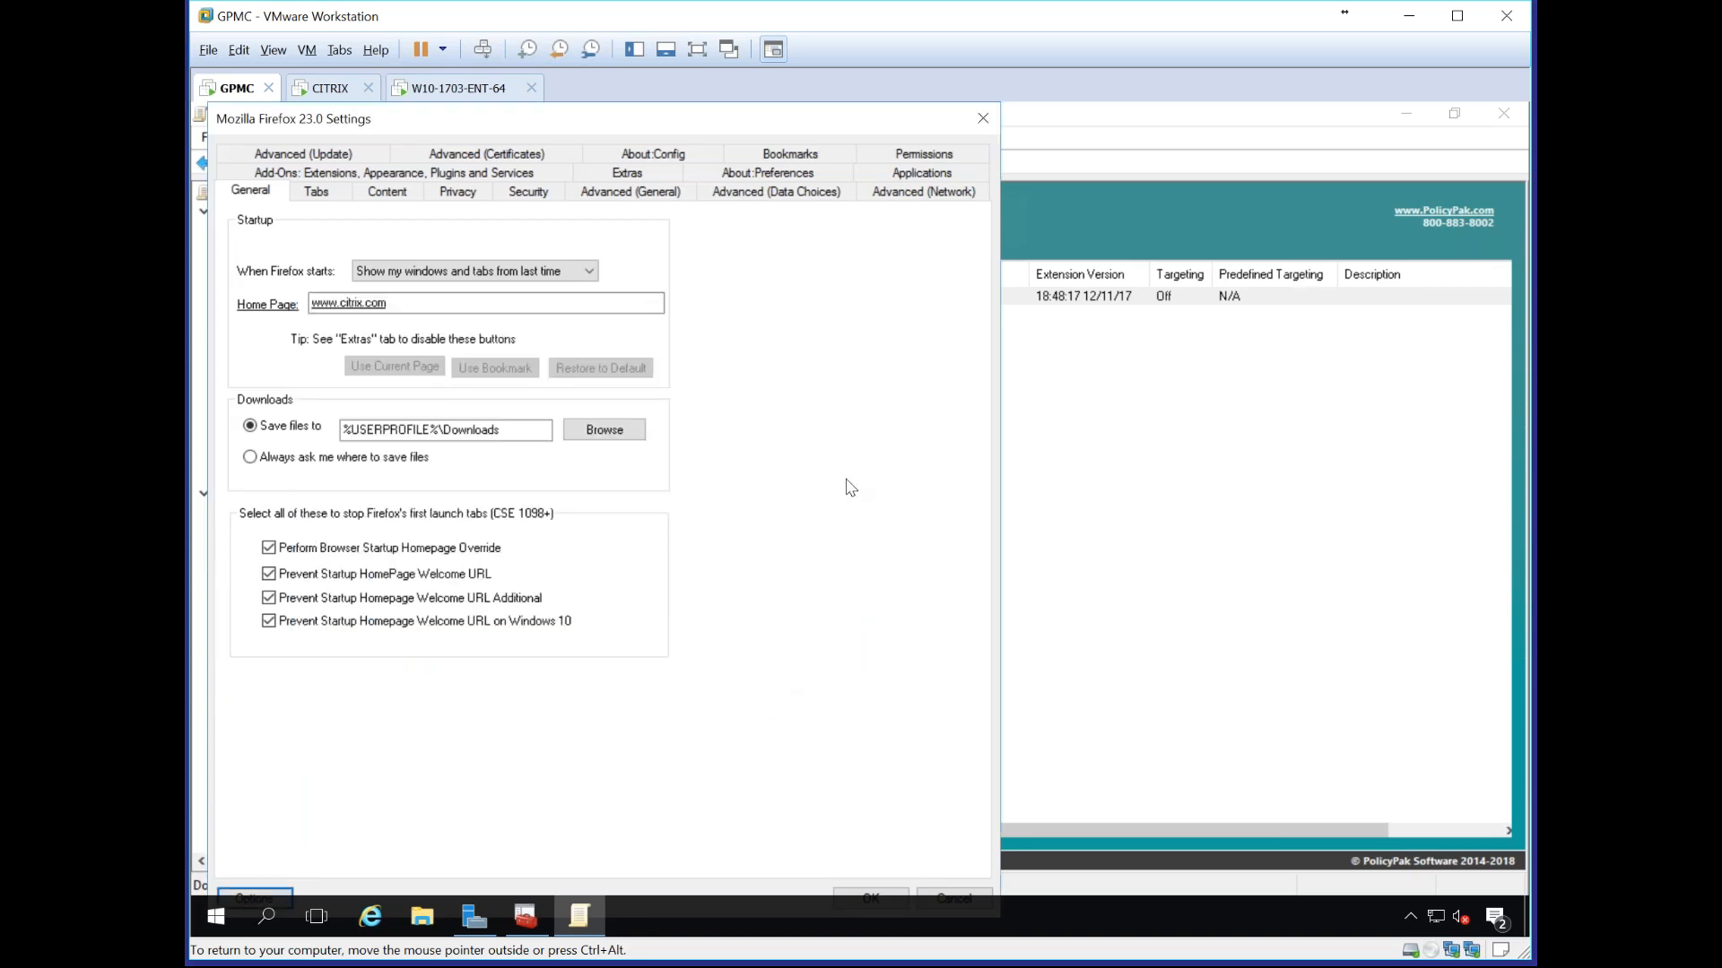
# Step: Review the Advanced (Network) and Security settings of the first Firefox entry and save the entry
pyautogui.rightClick(847, 482)
pyautogui.click(780, 708)
pyautogui.click(899, 195)
pyautogui.press('Return')
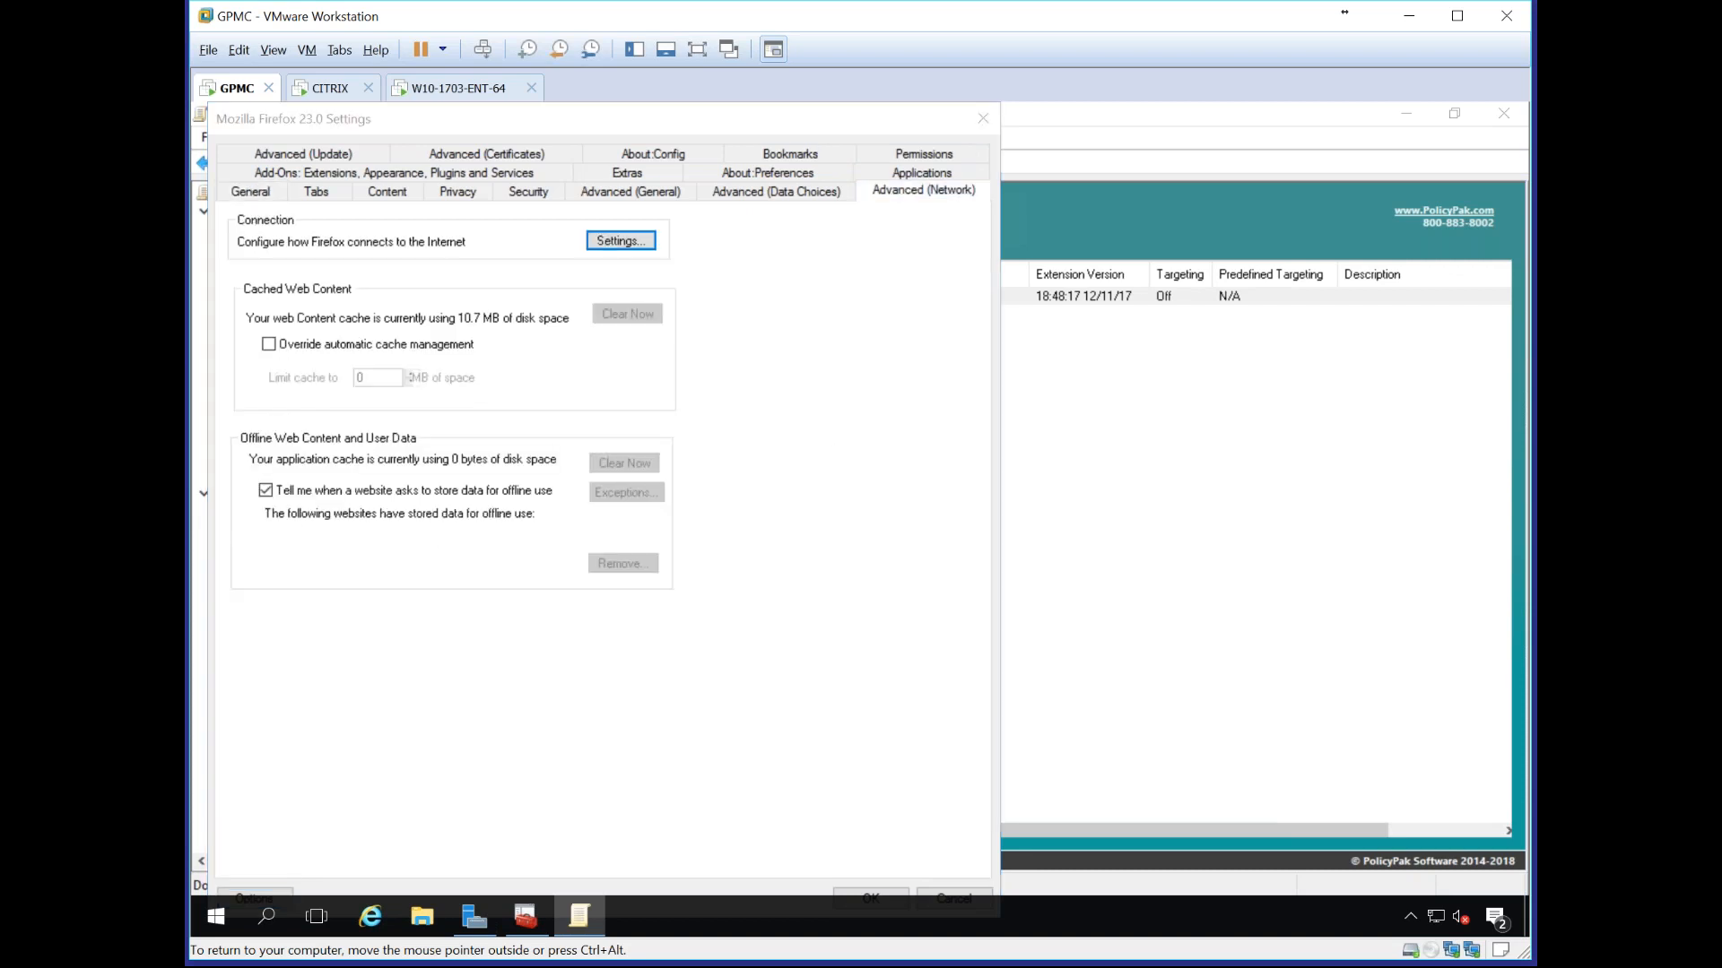
pyautogui.press('Escape')
pyautogui.click(524, 194)
pyautogui.click(874, 895)
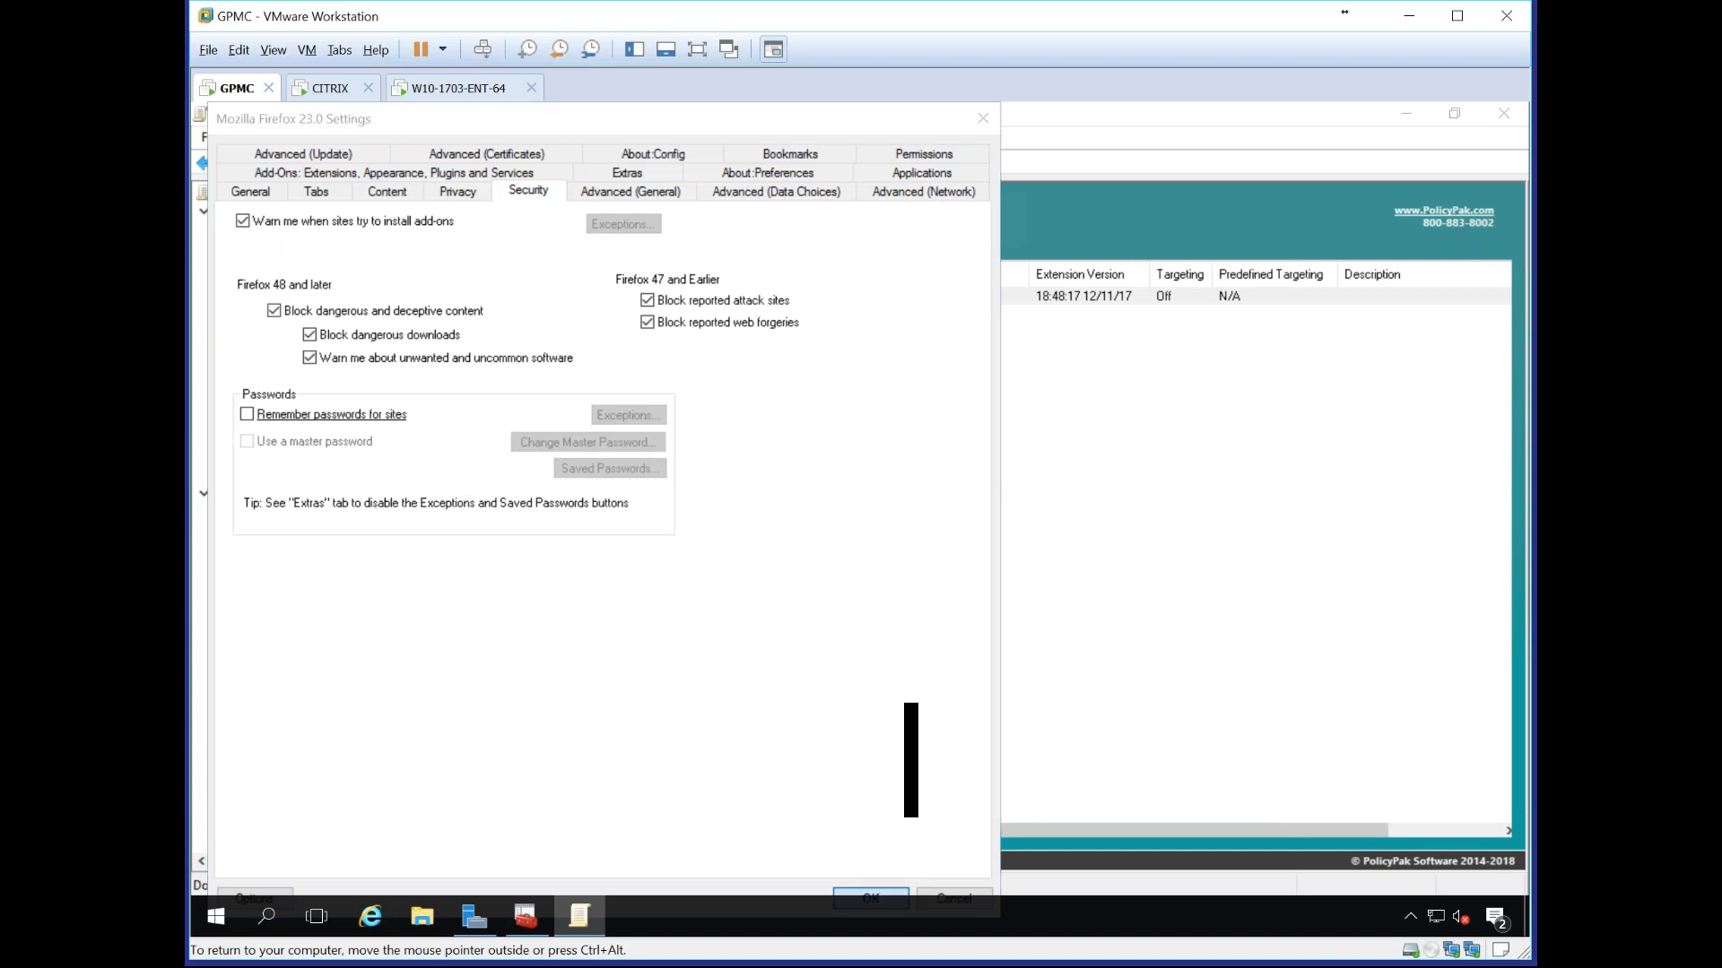
# Step: Add a second PolicyPak for Mozilla Firefox 23.0 entry to the Application Settings Manager list
pyautogui.rightClick(672, 324)
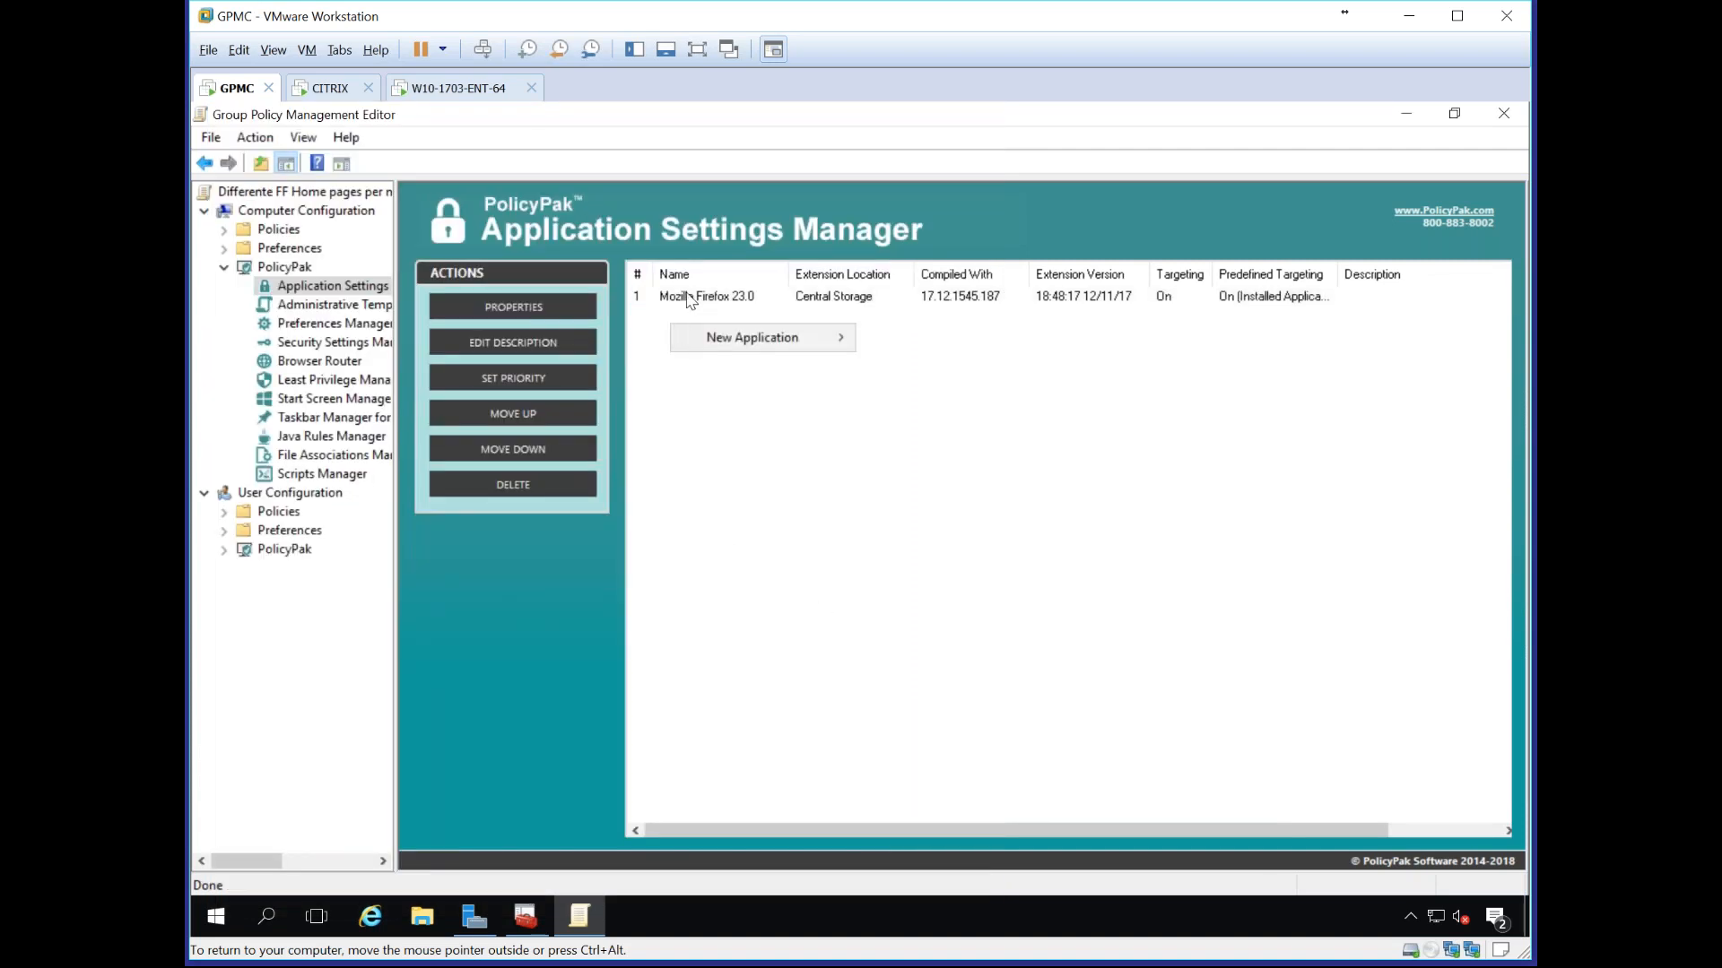
pyautogui.moveTo(708, 339)
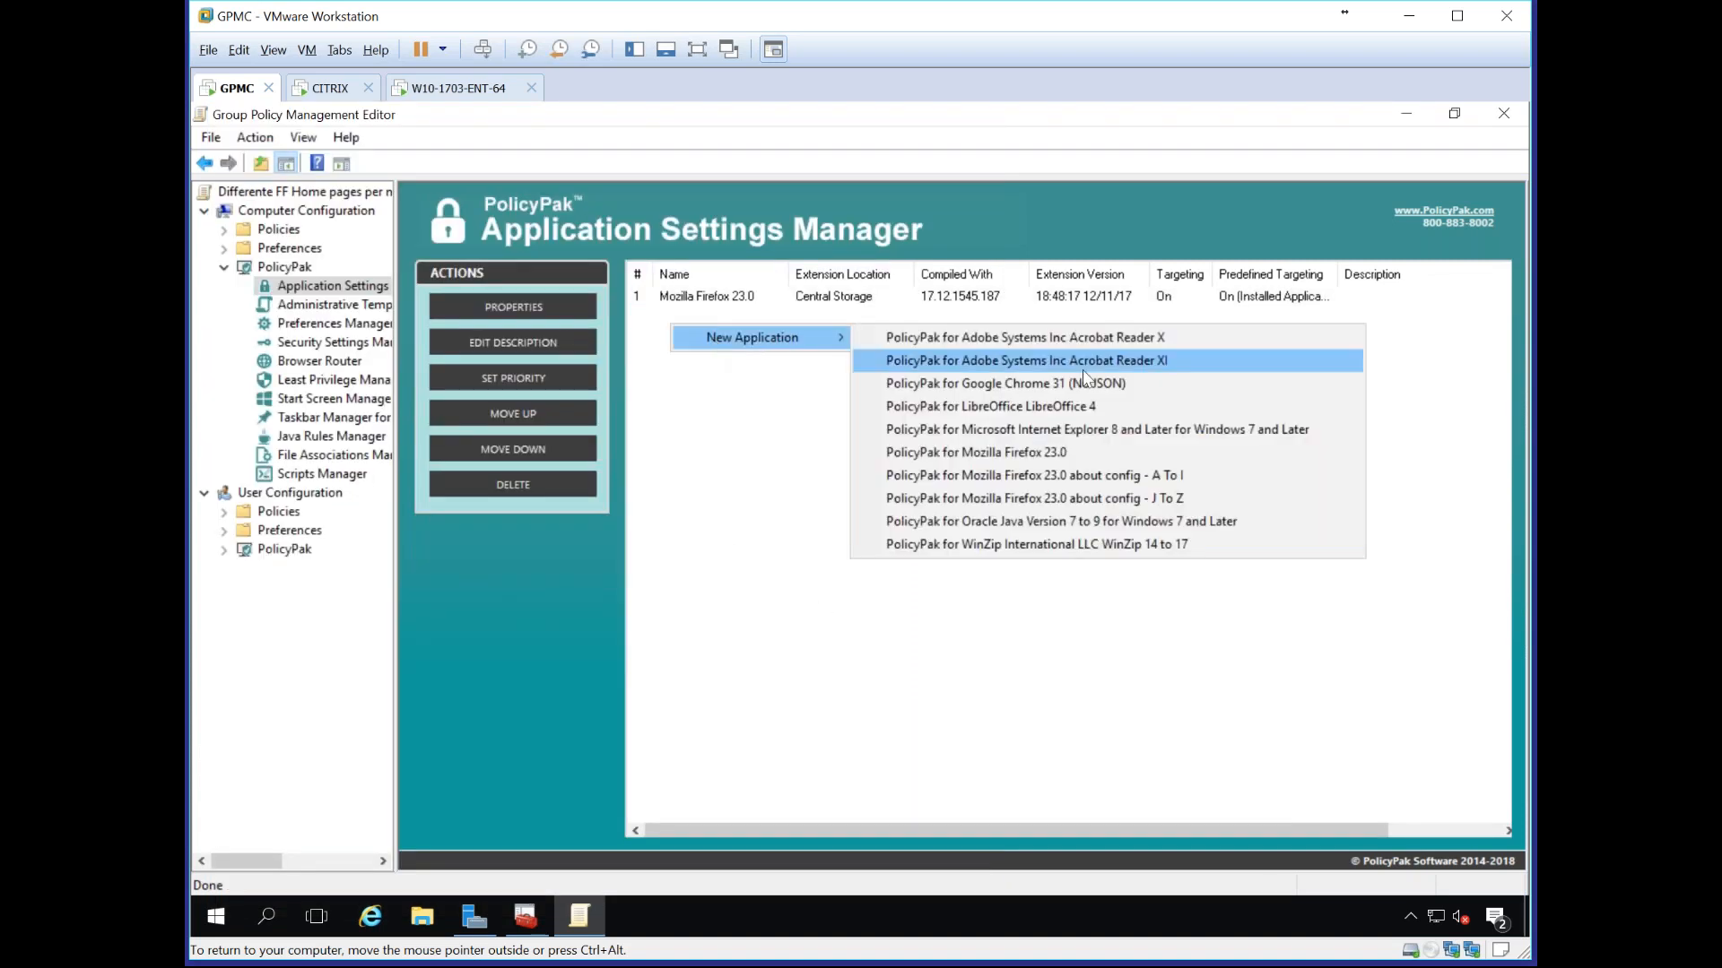
pyautogui.click(1043, 460)
pyautogui.click(711, 318)
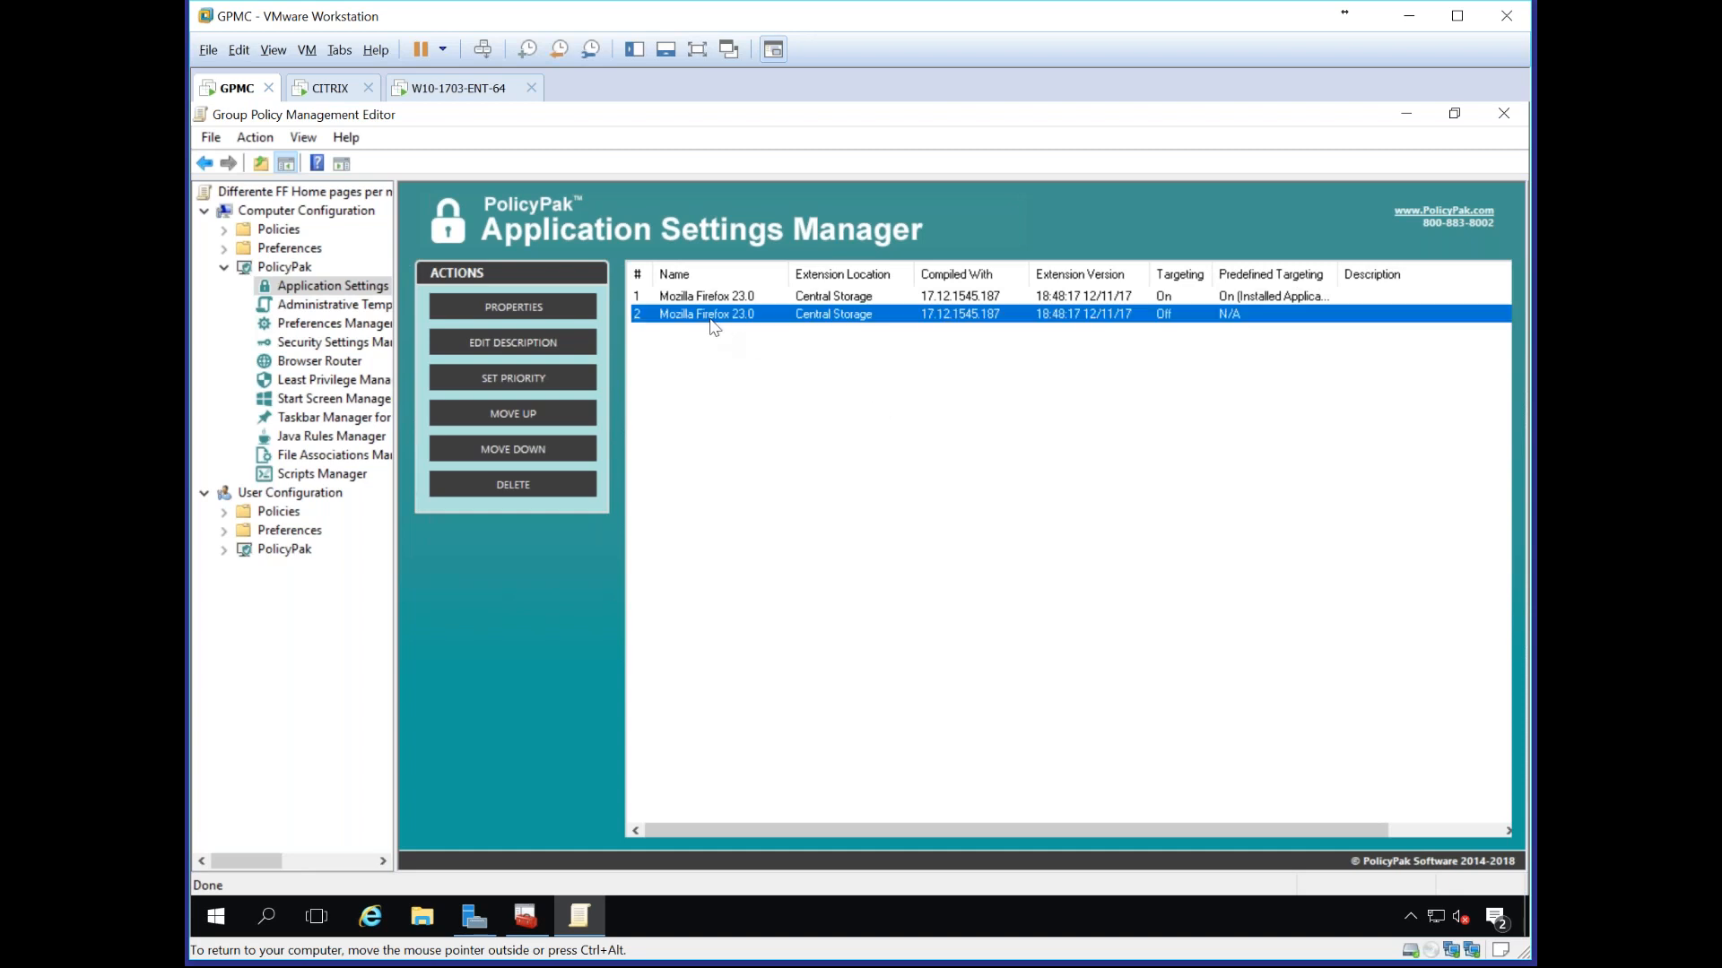
pyautogui.click(587, 316)
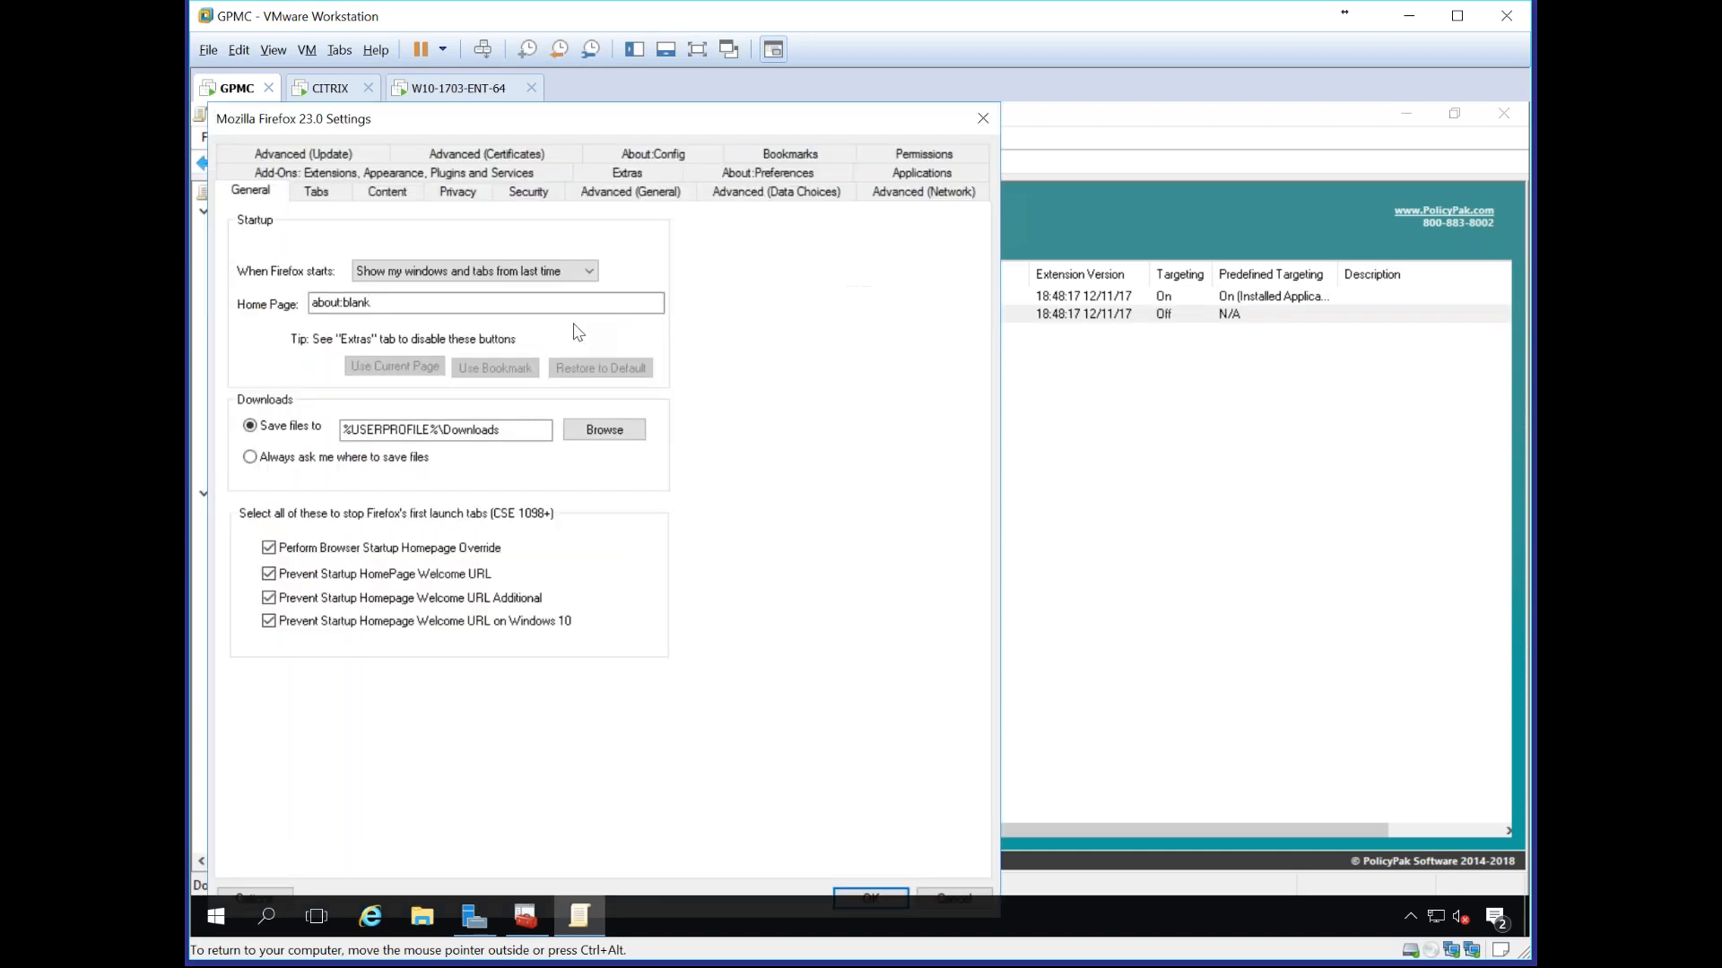
pyautogui.moveTo(464, 305); pyautogui.dragTo(236, 294)
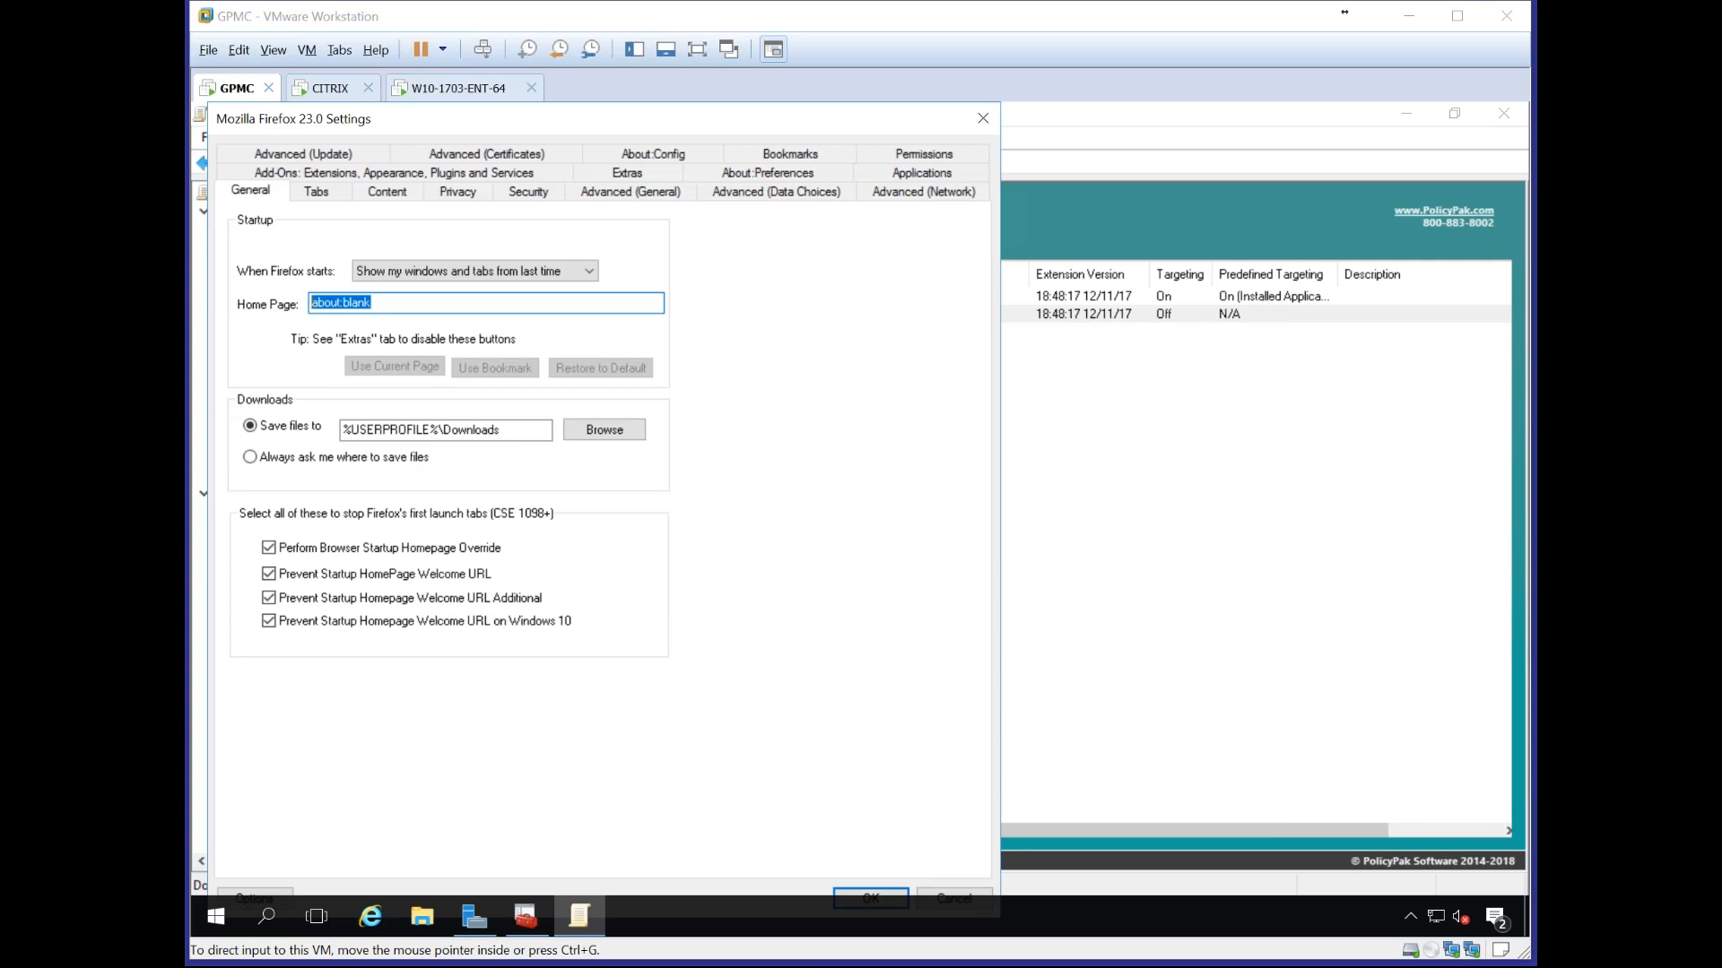
pyautogui.click(572, 303)
pyautogui.doubleClick(571, 302)
pyautogui.write('https://www.mycugc.org/')
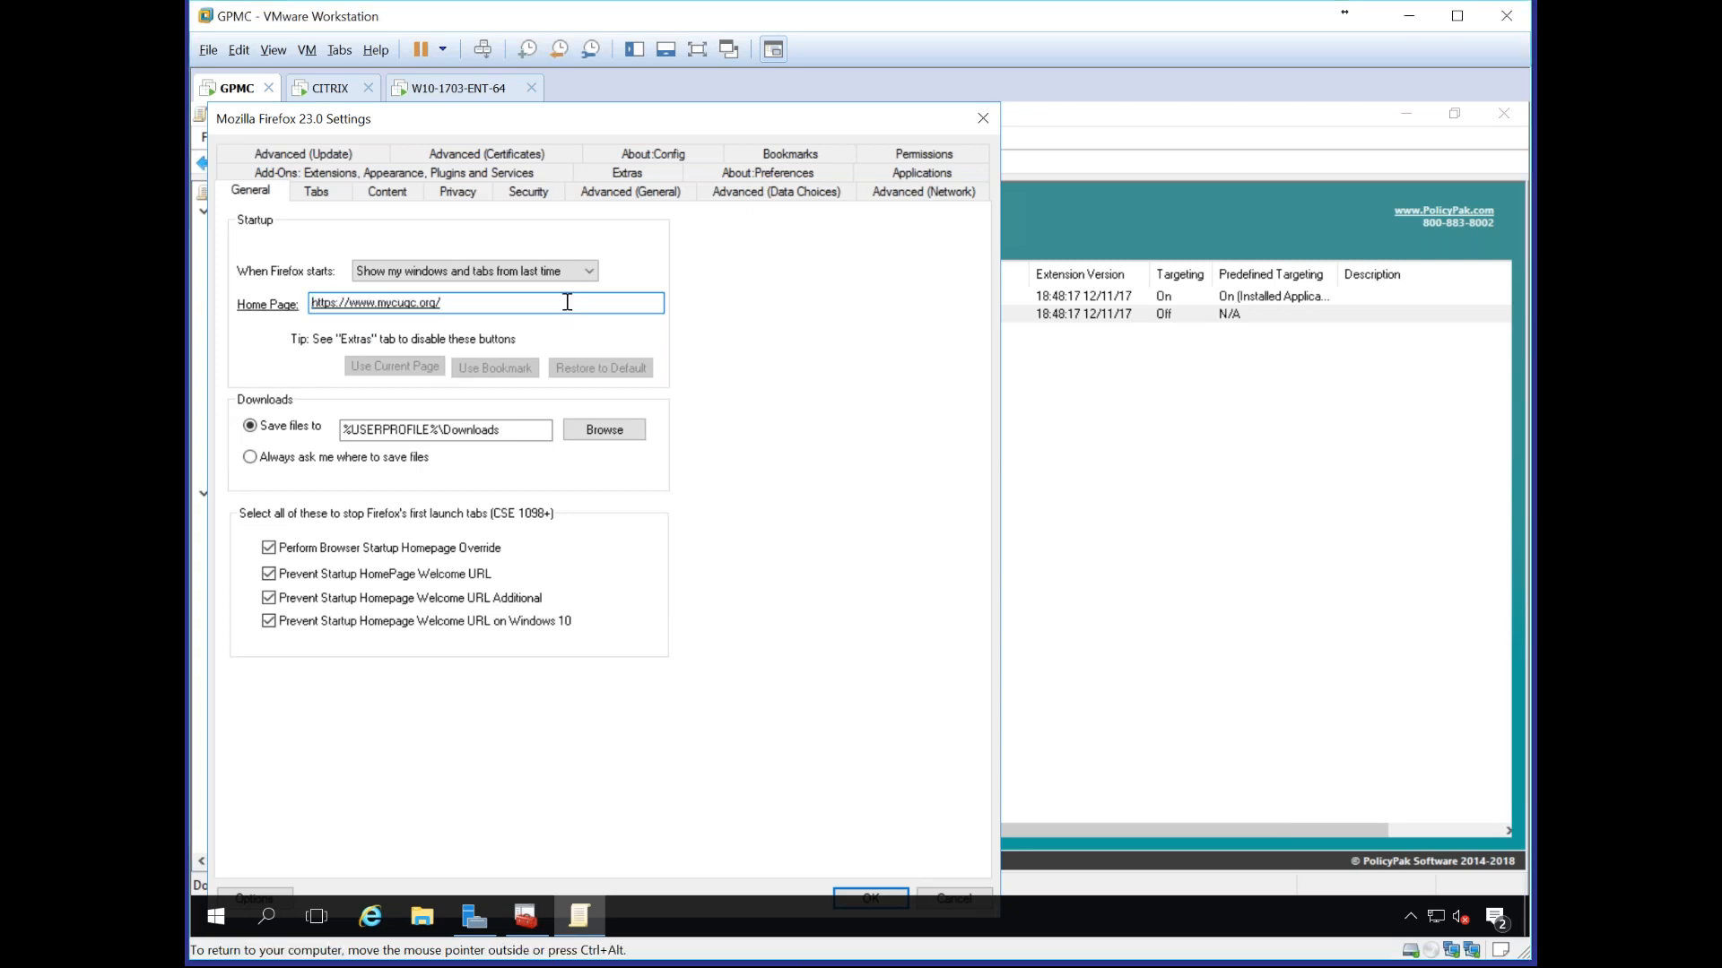
pyautogui.rightClick(541, 303)
pyautogui.click(578, 378)
# Step: Turn off "Remember passwords for sites" in the second Firefox entry and lock it down using the system-wide config file
pyautogui.click(536, 197)
pyautogui.click(321, 415)
pyautogui.rightClick(315, 418)
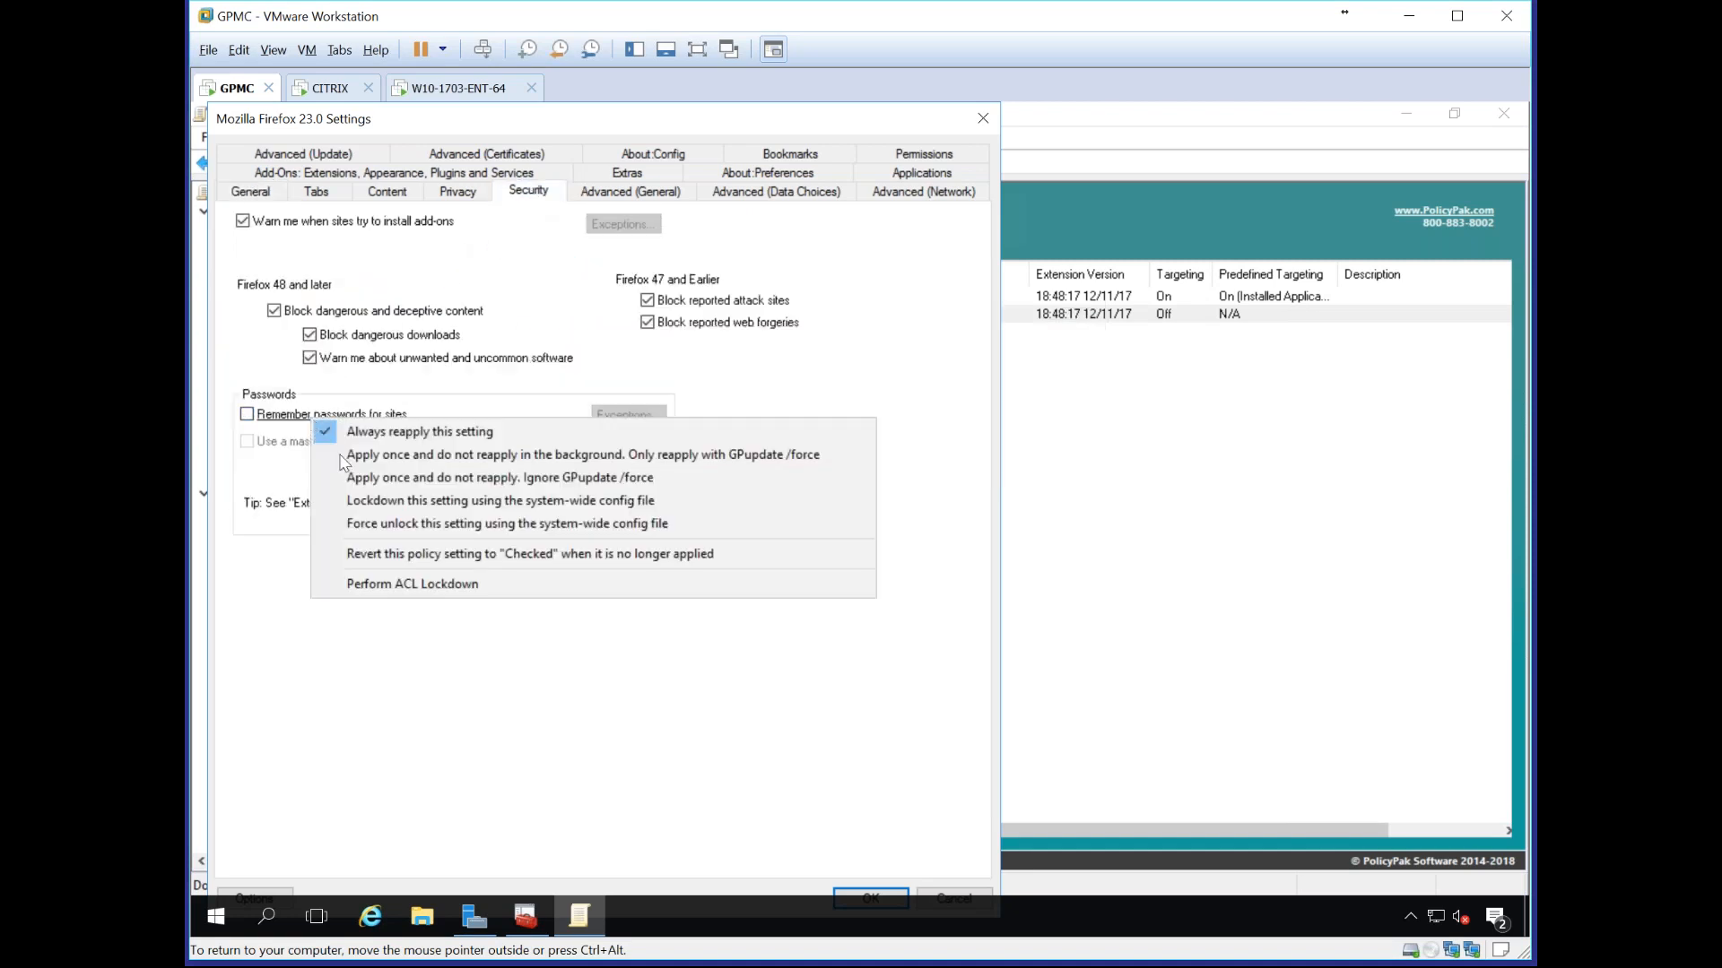
pyautogui.click(363, 503)
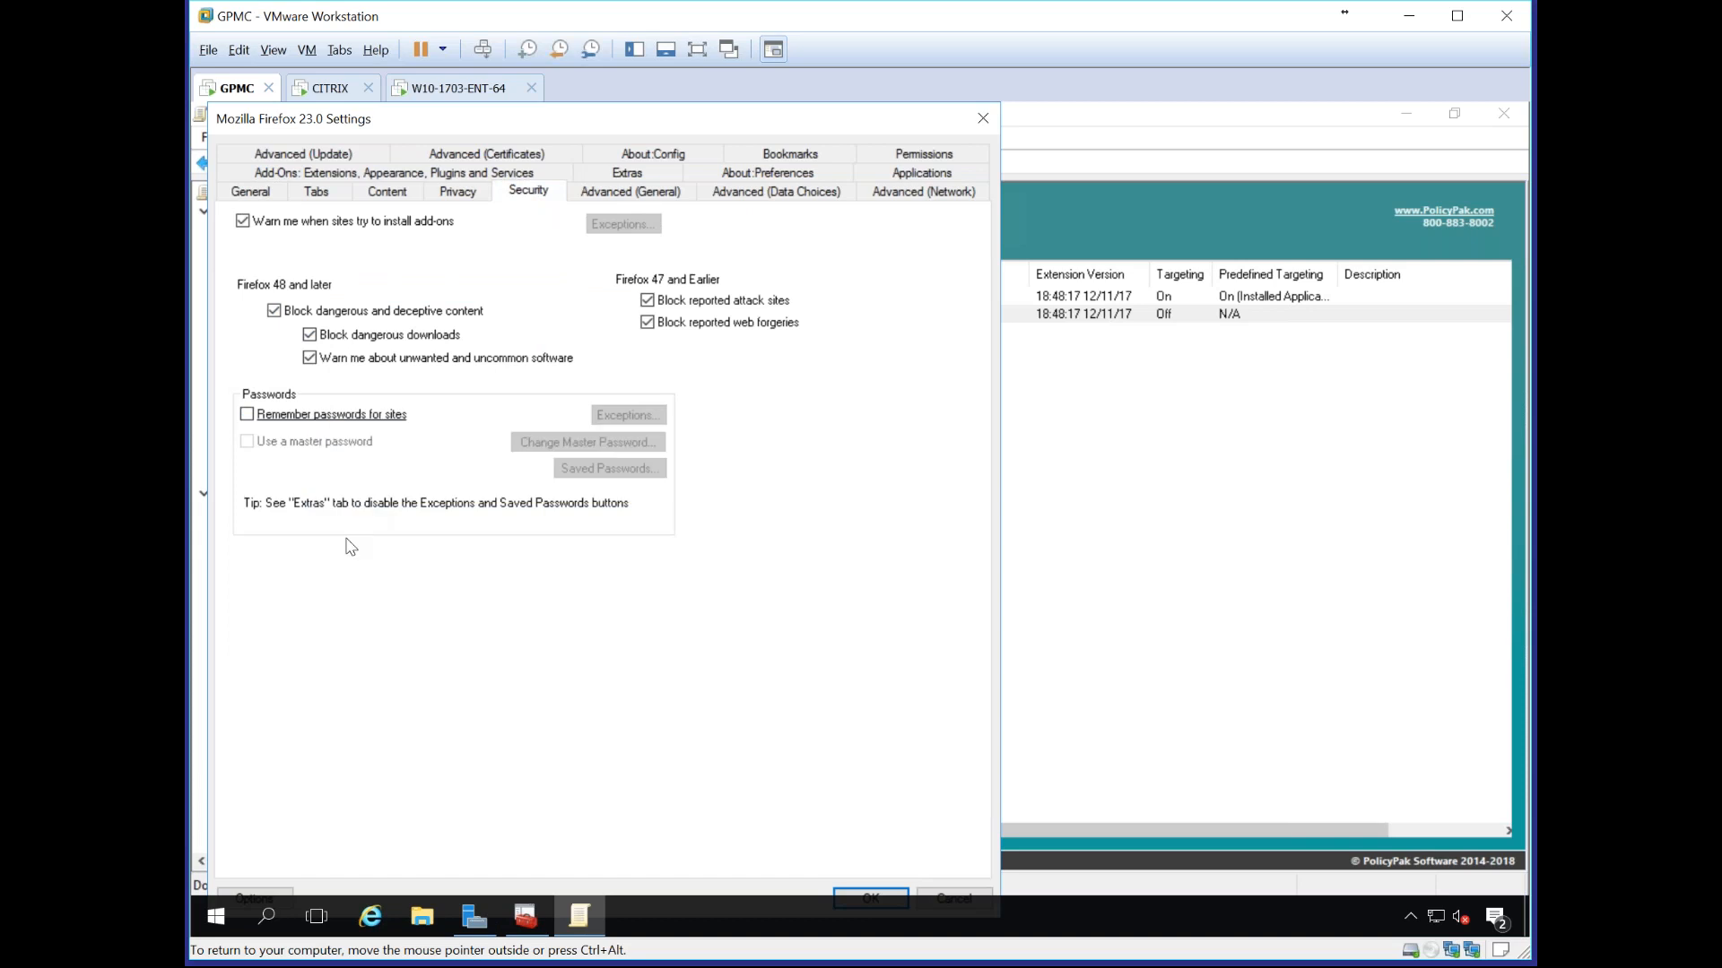
# Step: Target the second Firefox entry with a Terminal Session filter set to Is Not, and save the entry
pyautogui.click(273, 891)
pyautogui.moveTo(484, 610)
pyautogui.click(439, 587)
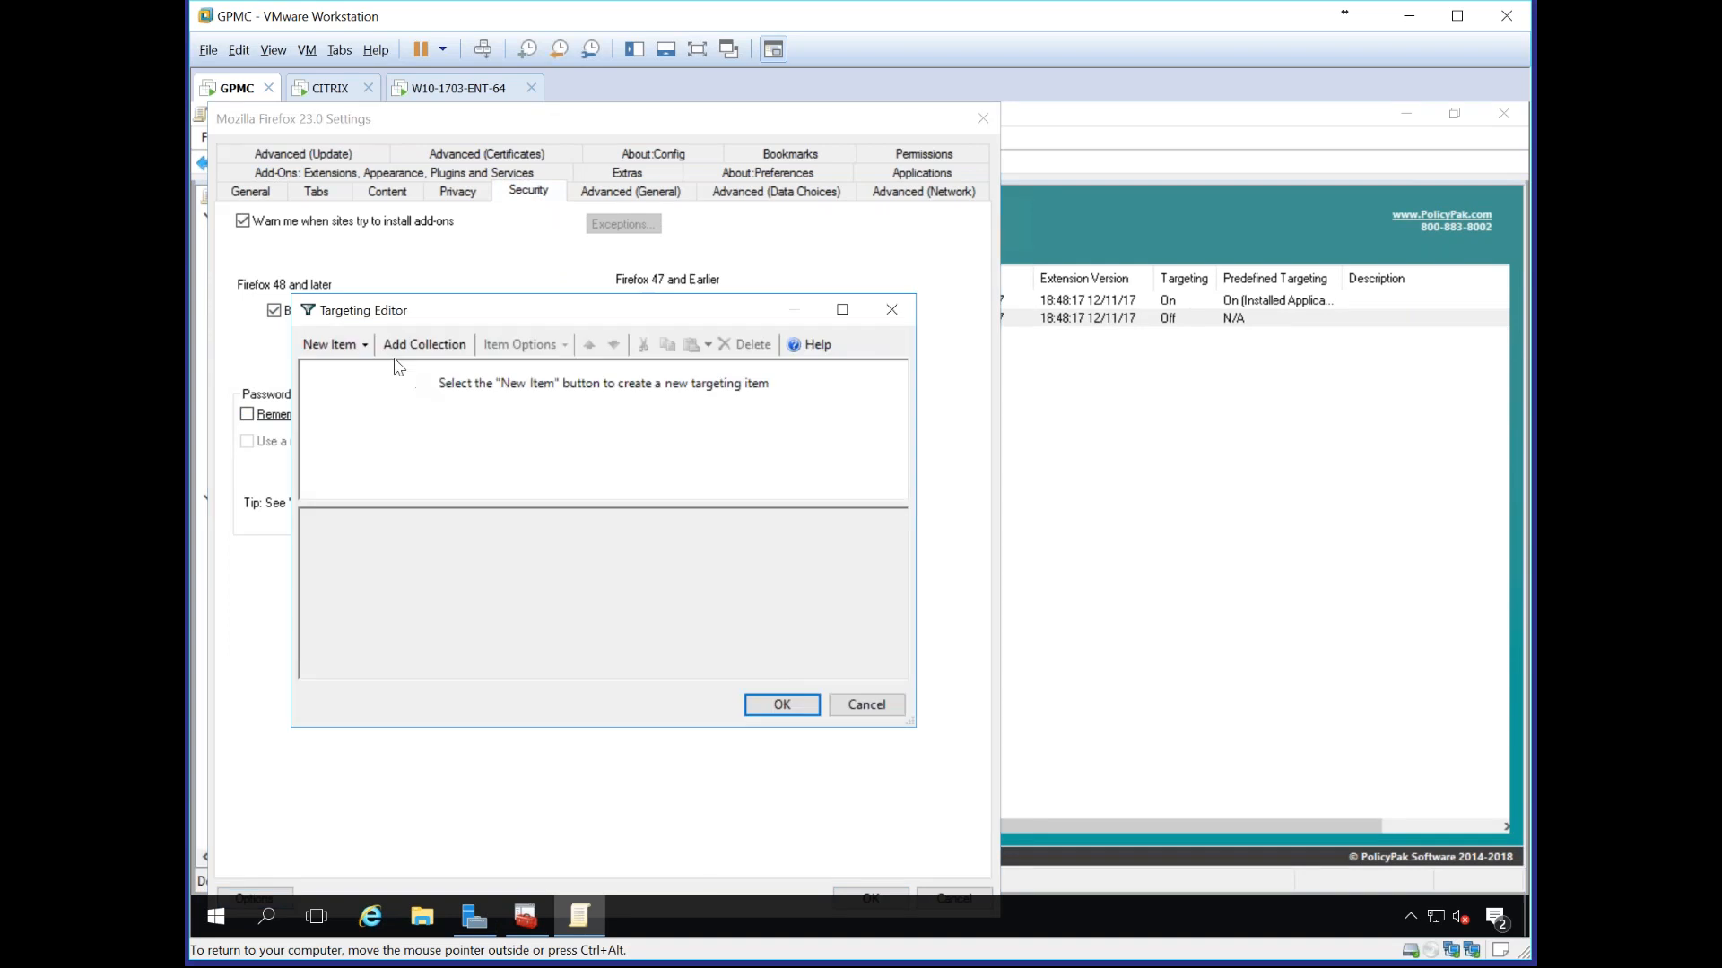
pyautogui.click(349, 345)
pyautogui.click(449, 835)
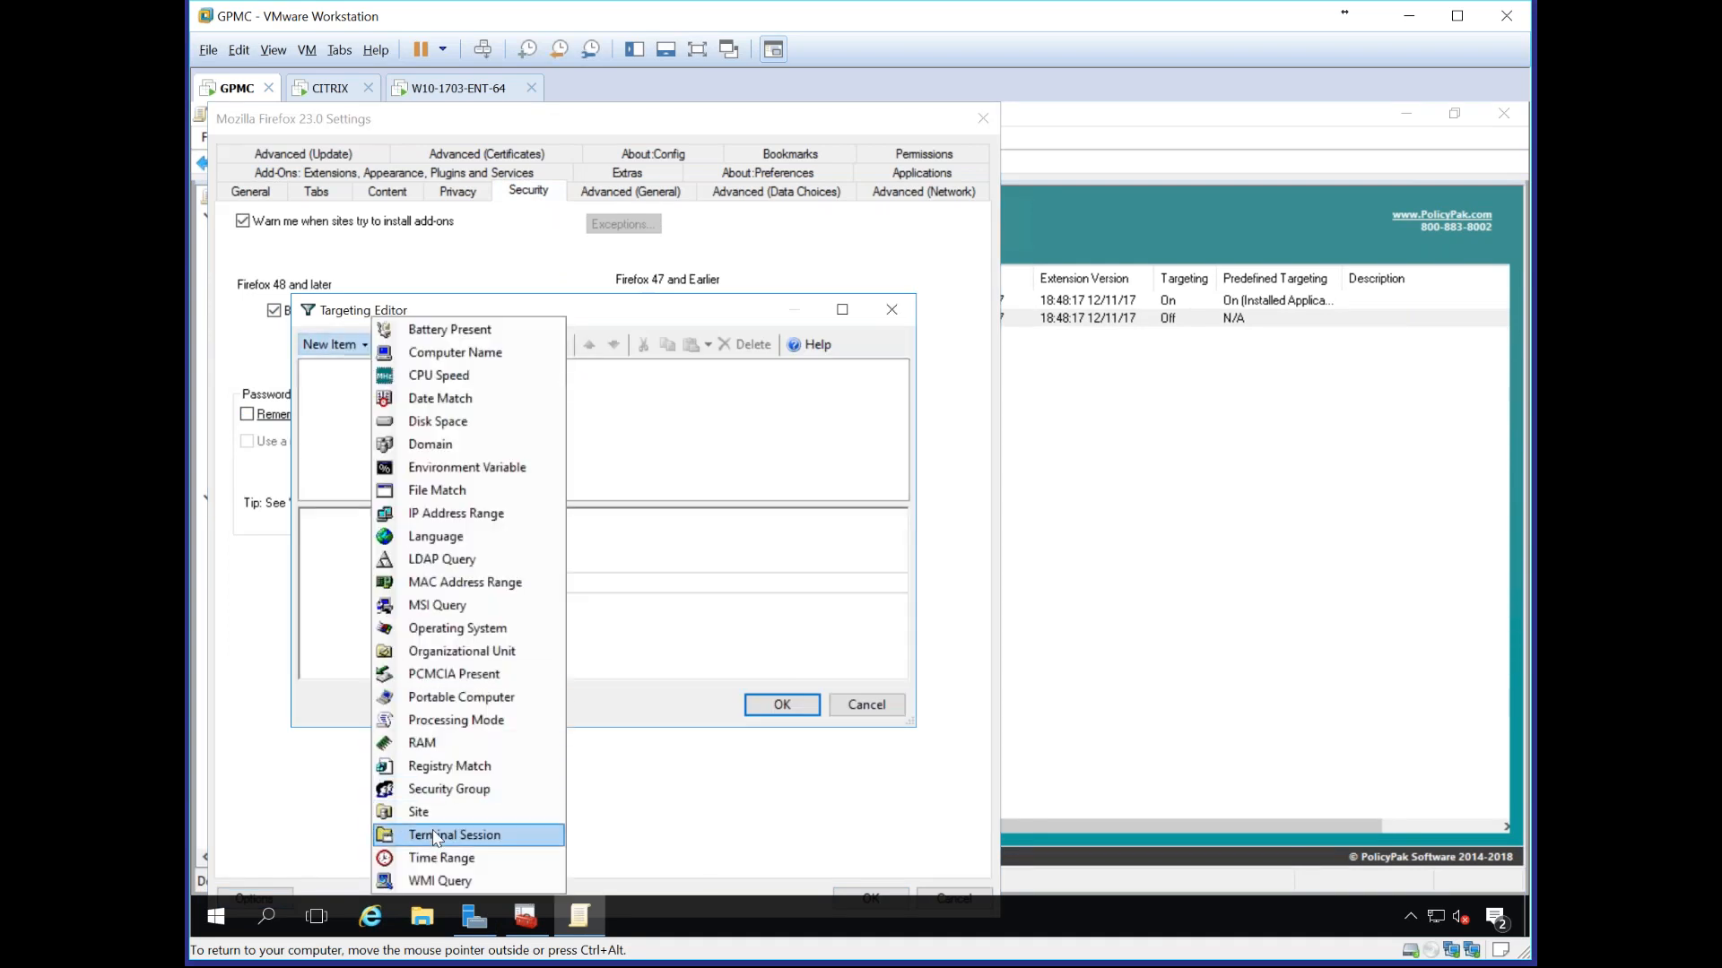
pyautogui.click(527, 352)
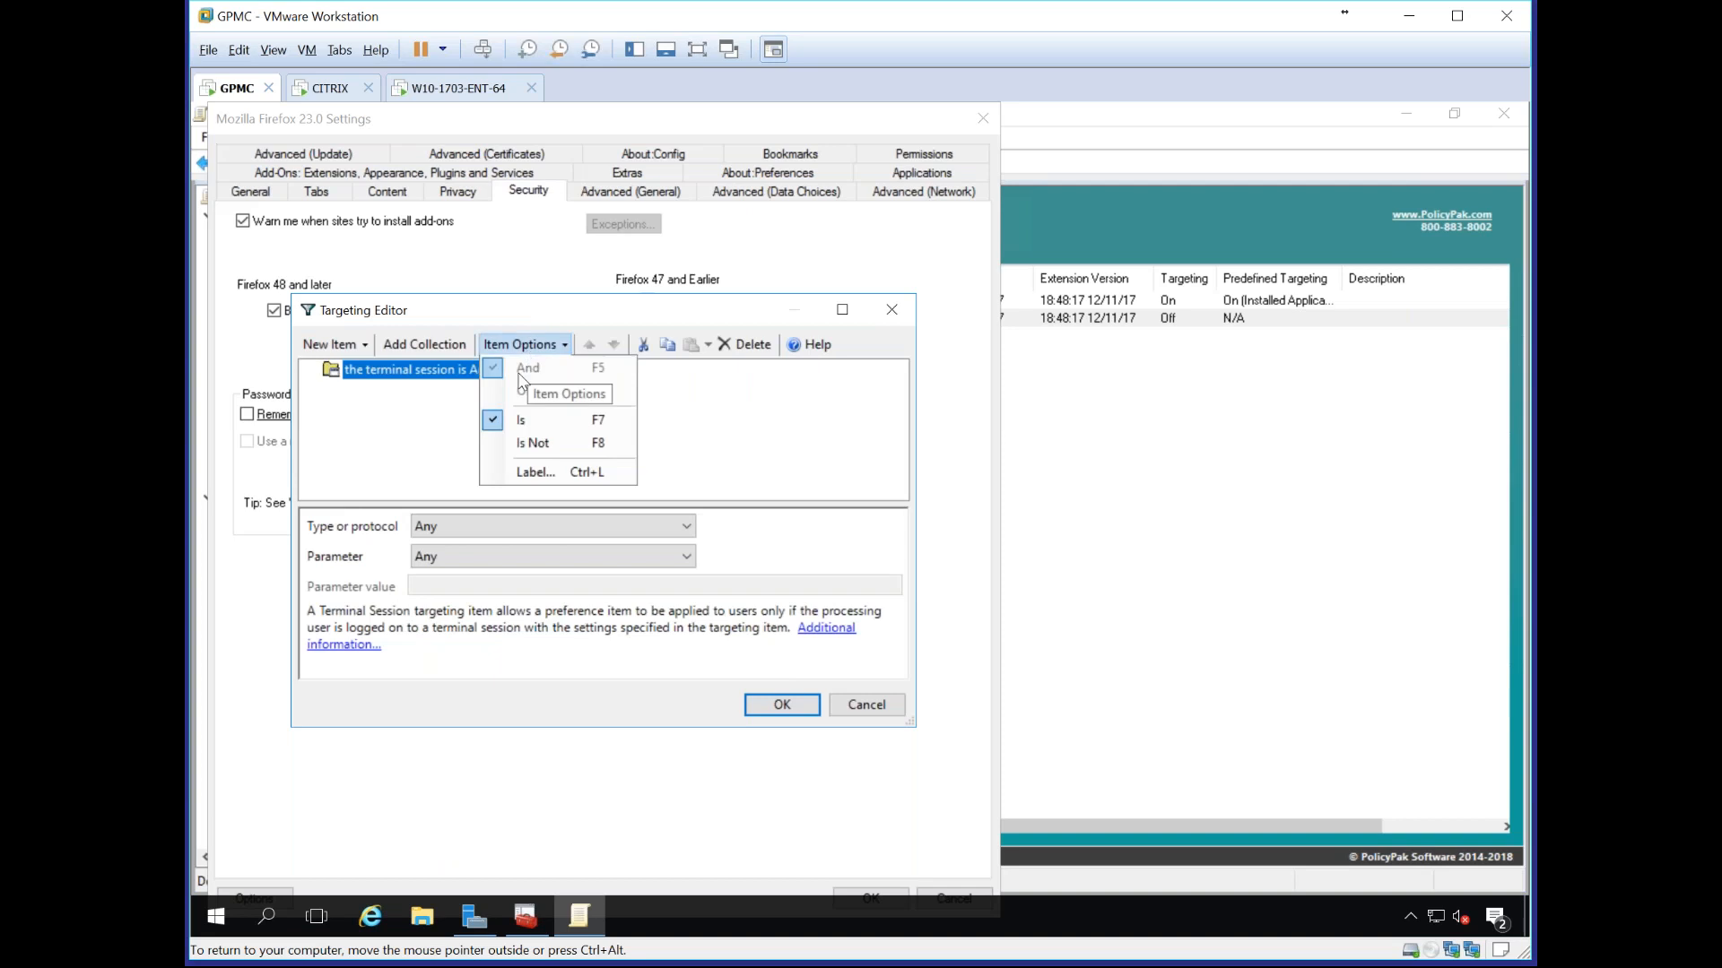
pyautogui.click(529, 443)
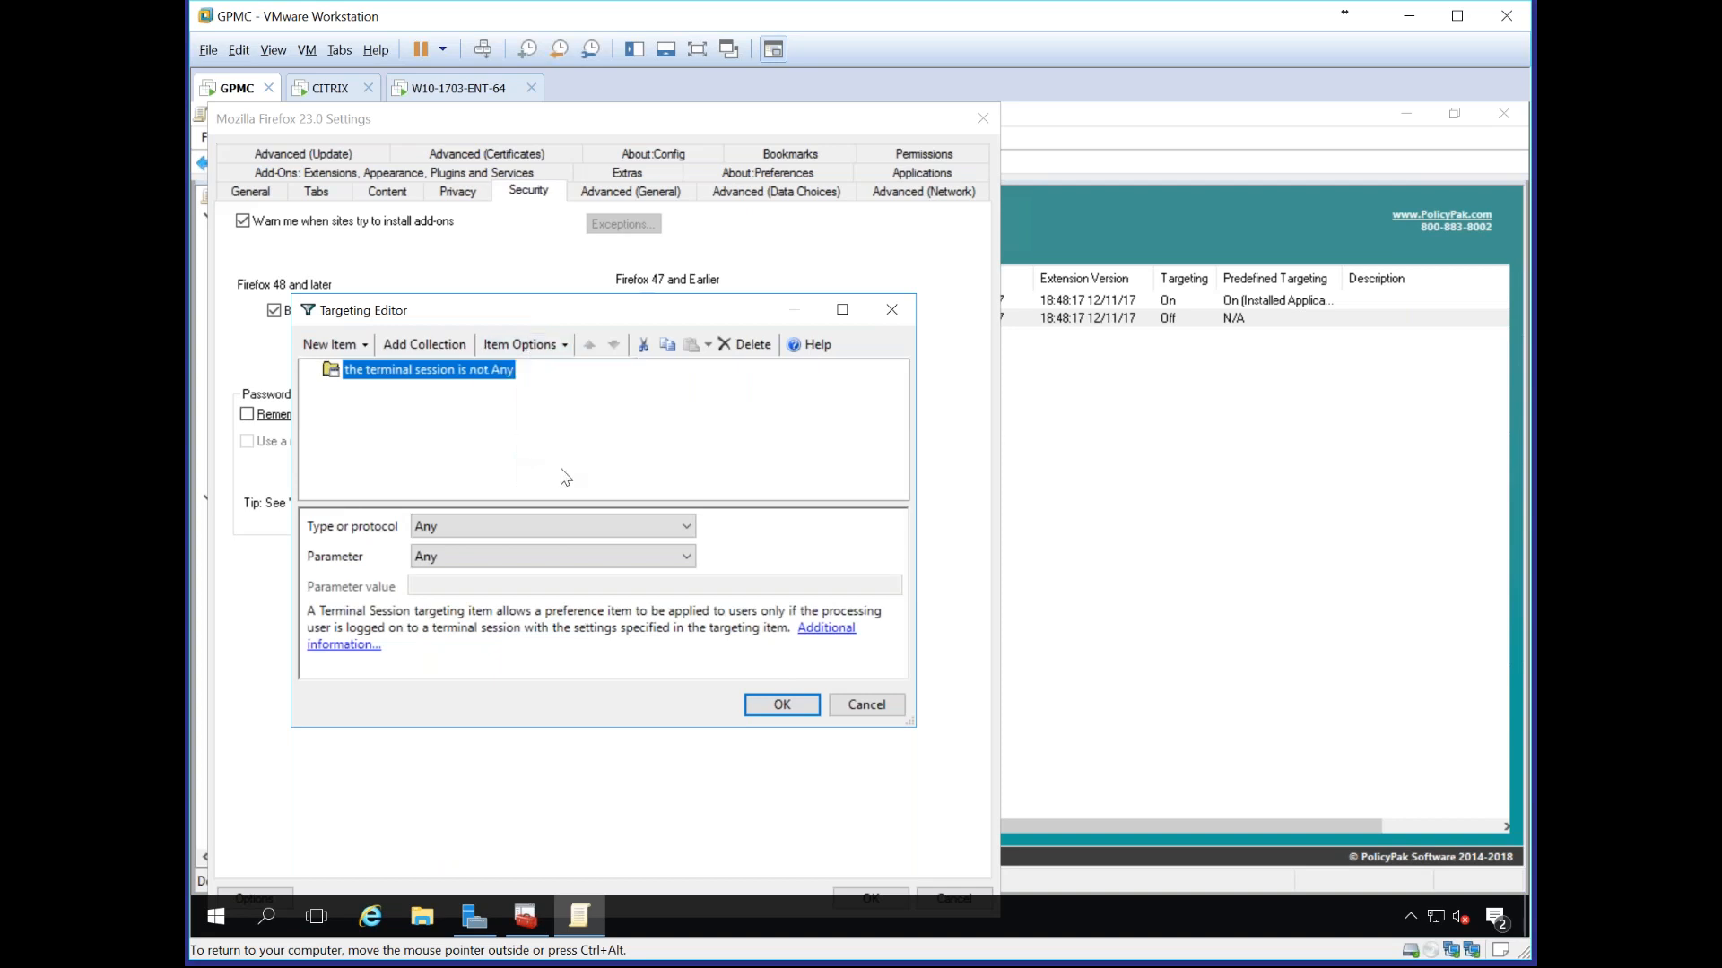
pyautogui.click(758, 705)
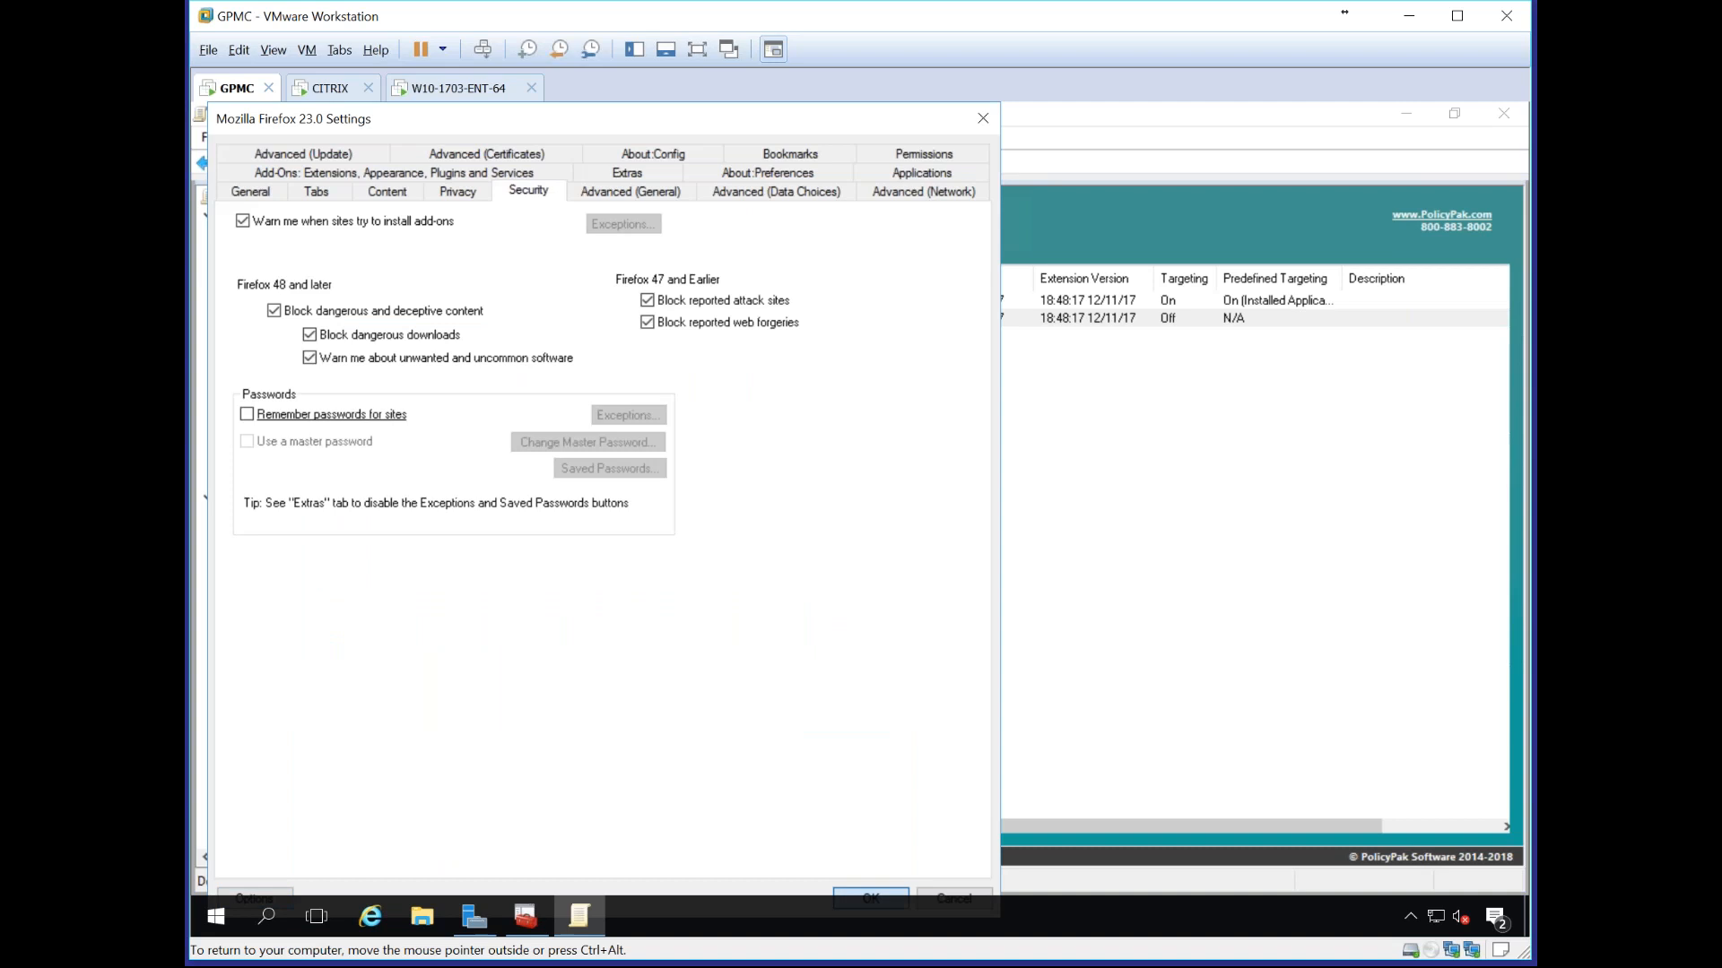
pyautogui.click(866, 897)
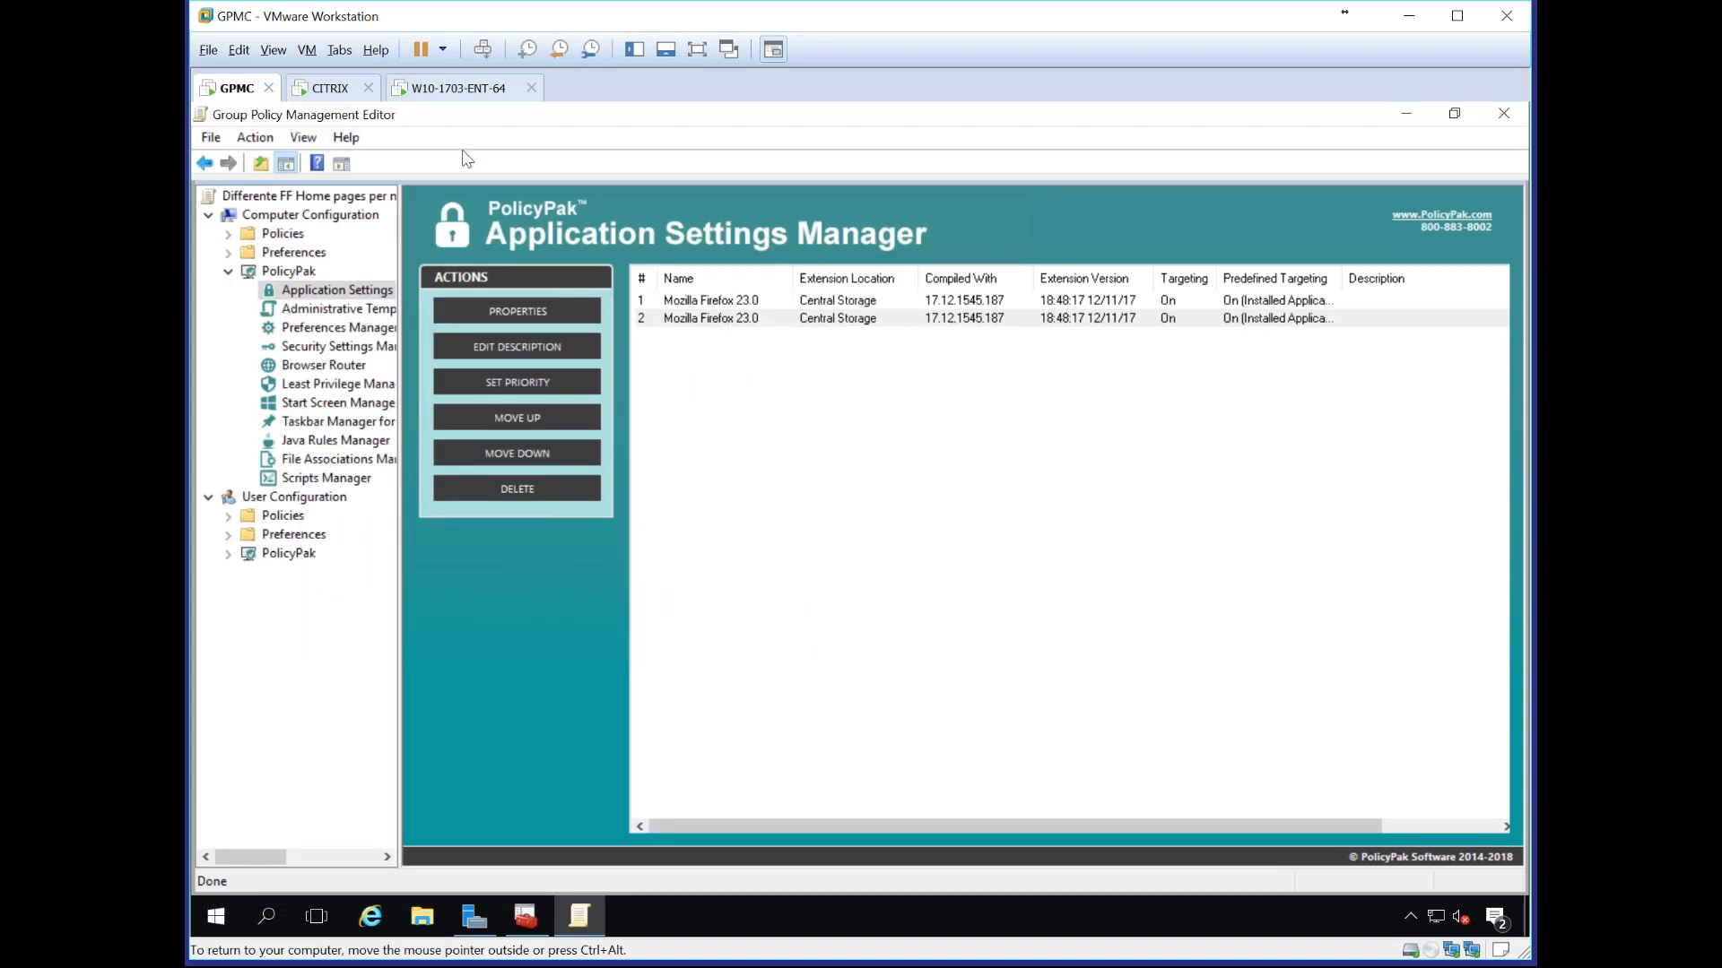
# Step: Switch to the CITRIX virtual machine and run gpupdate /force in its command prompt
pyautogui.click(327, 89)
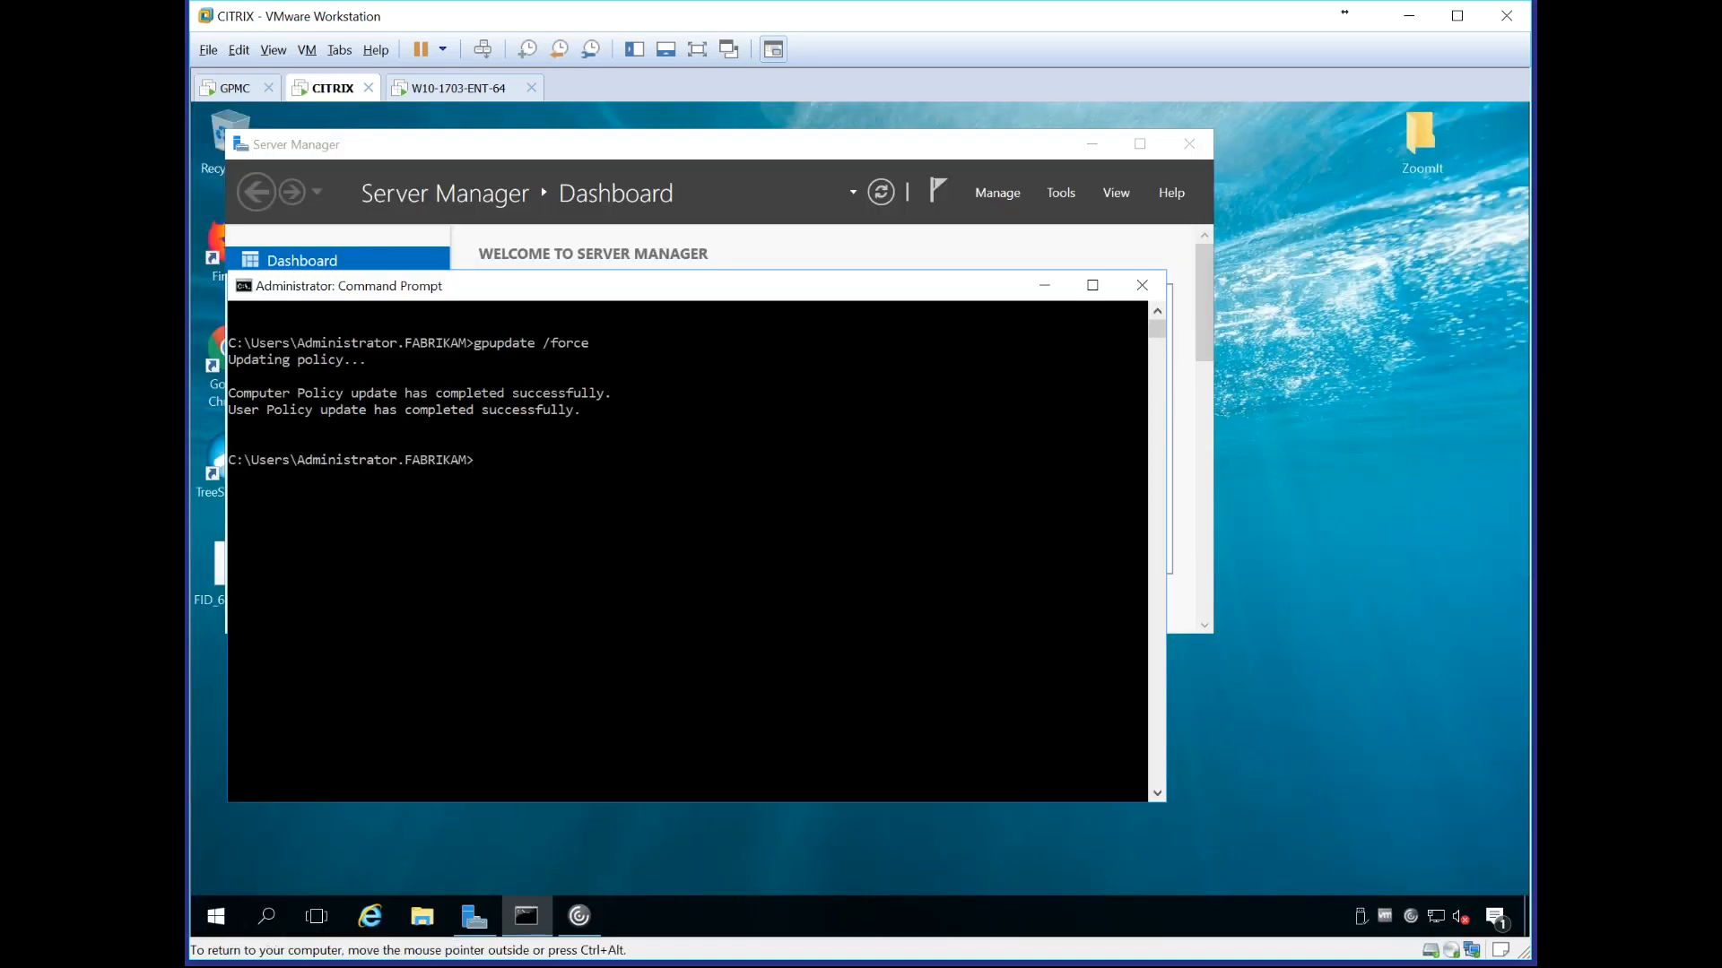
pyautogui.press('Up')
pyautogui.press('Return')
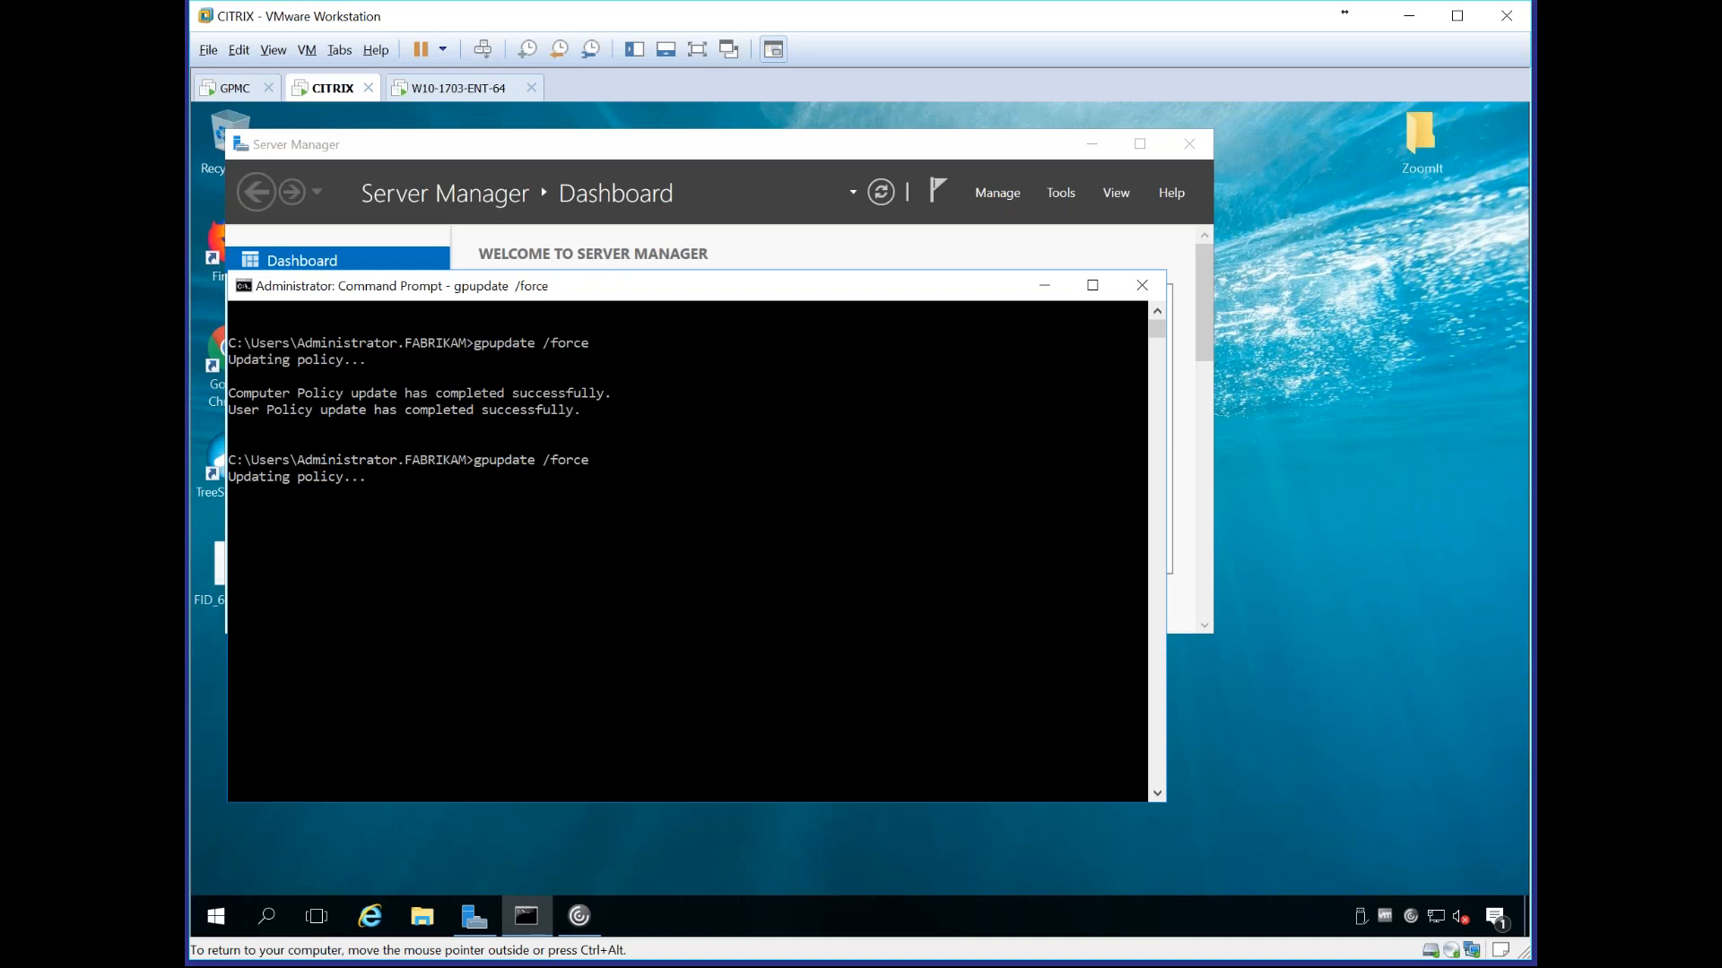
# Step: Switch to the W10-1703-ENT-64 virtual machine, bring its command prompt fully into view and run gpupdate /force
pyautogui.click(458, 89)
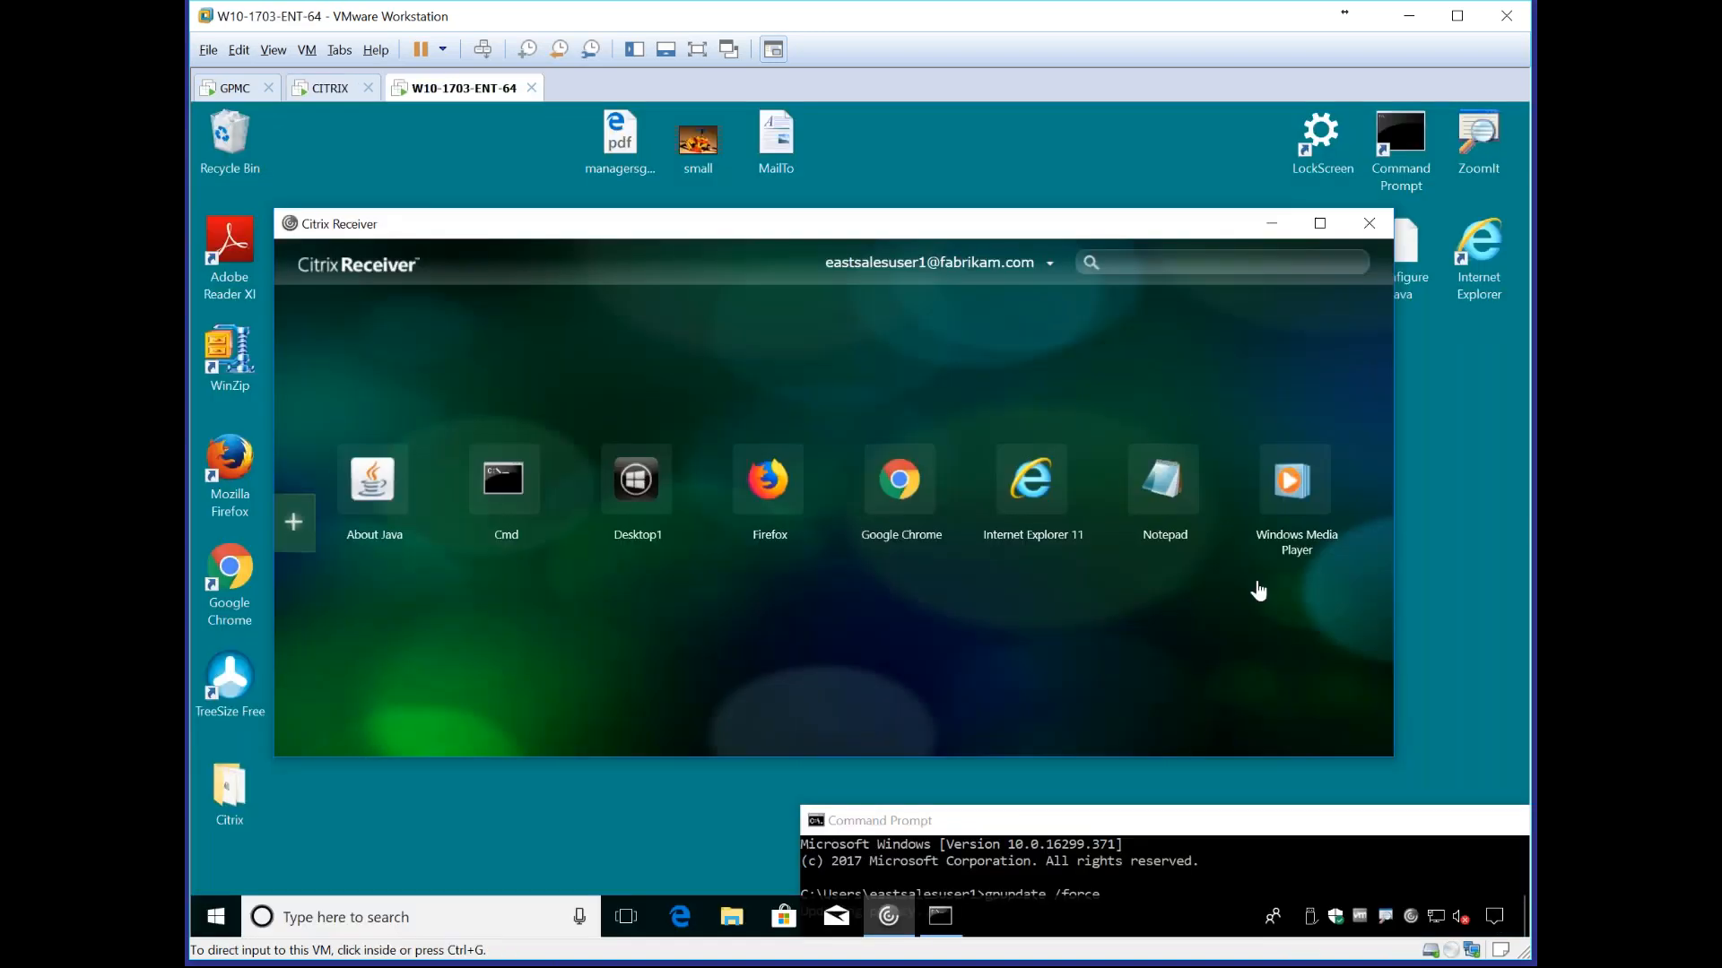
pyautogui.click(1133, 827)
pyautogui.moveTo(1132, 830); pyautogui.dragTo(1145, 326)
pyautogui.press('Up')
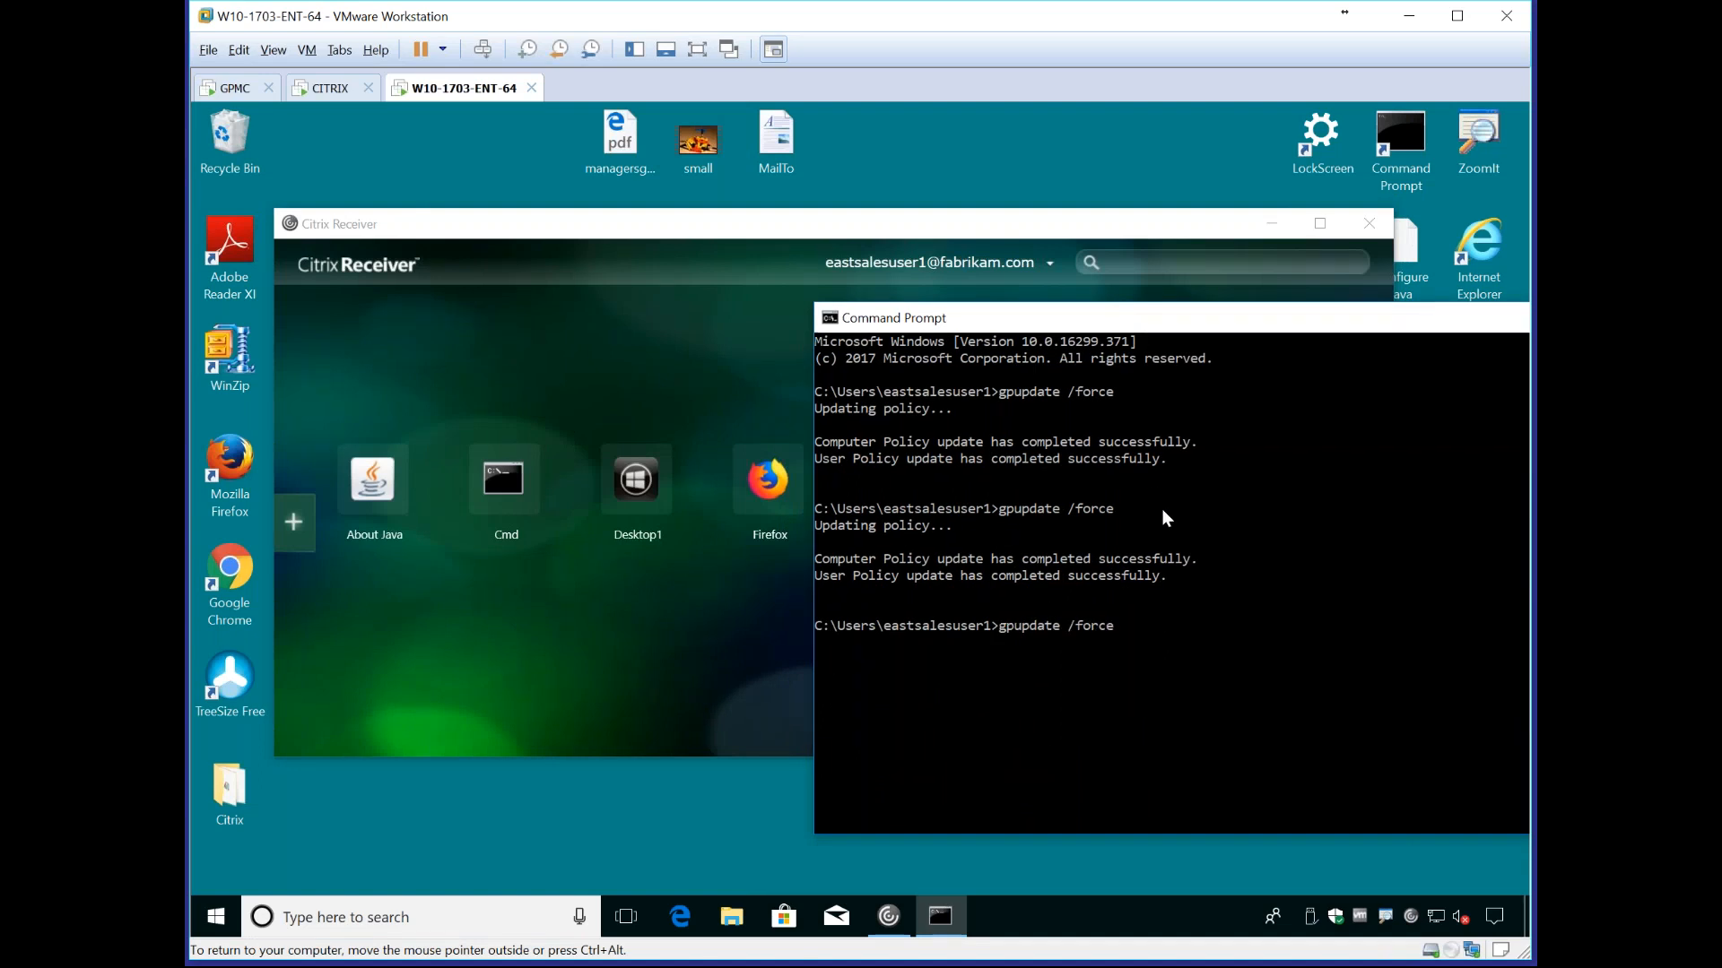
pyautogui.press('Return')
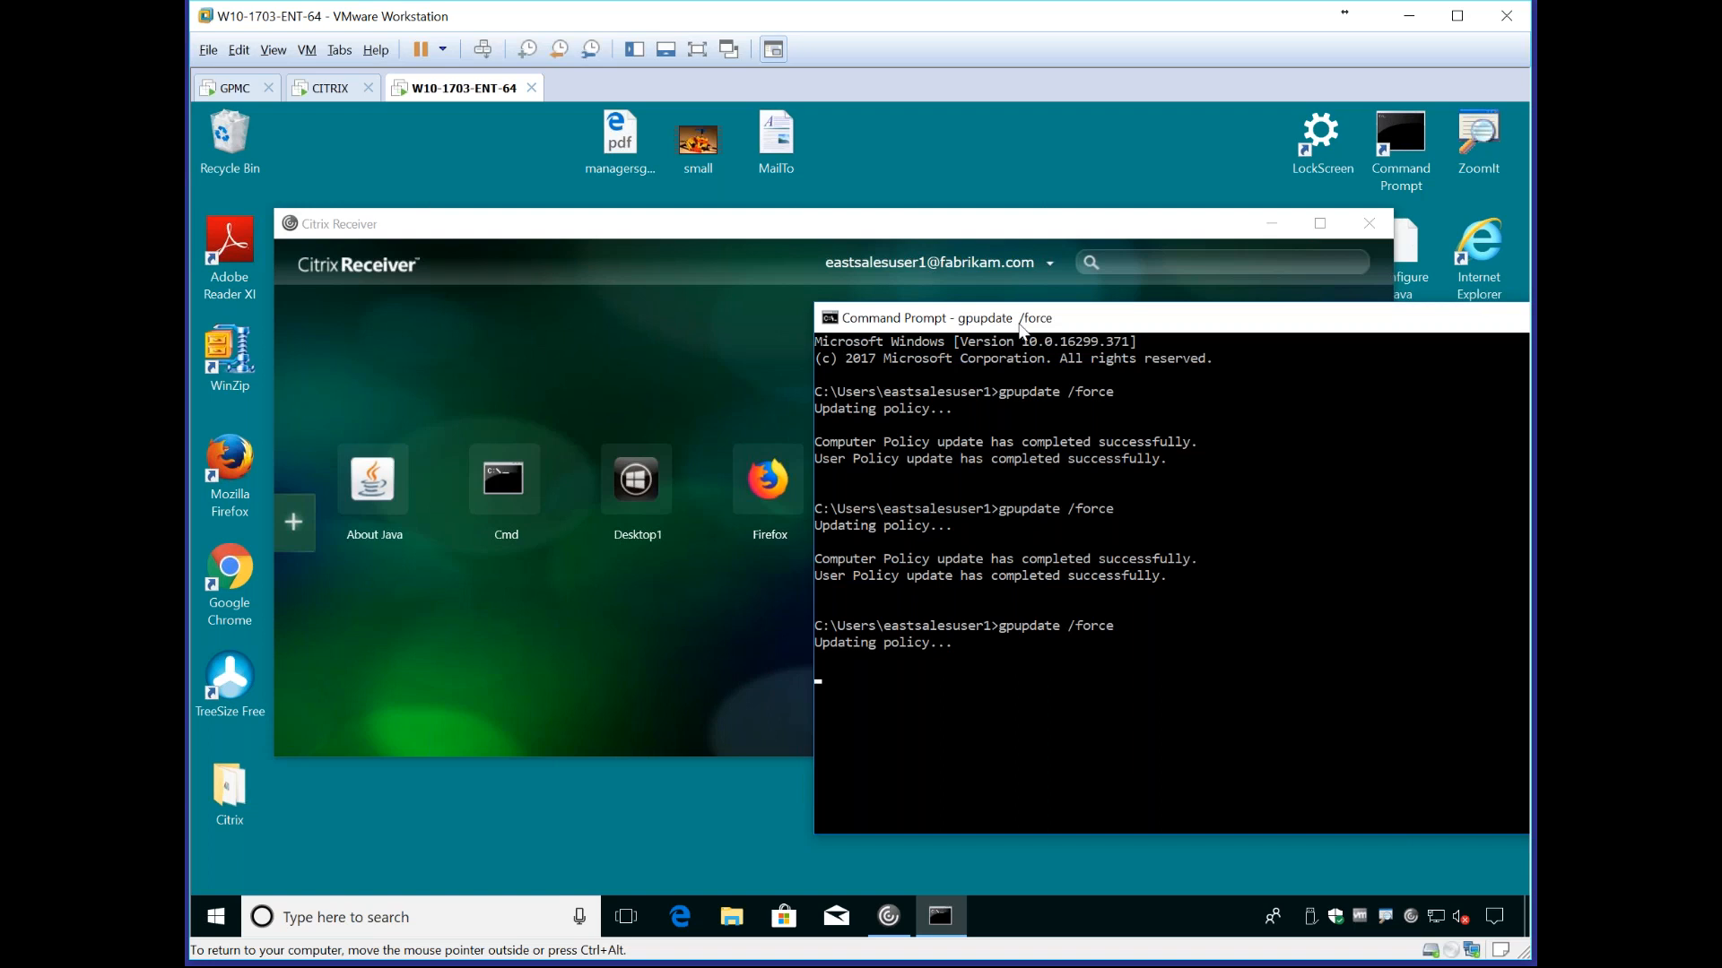
# Step: Move the command prompt aside, check the General and Security options of the locally installed Firefox, and close that browser
pyautogui.moveTo(1031, 317); pyautogui.dragTo(1307, 404)
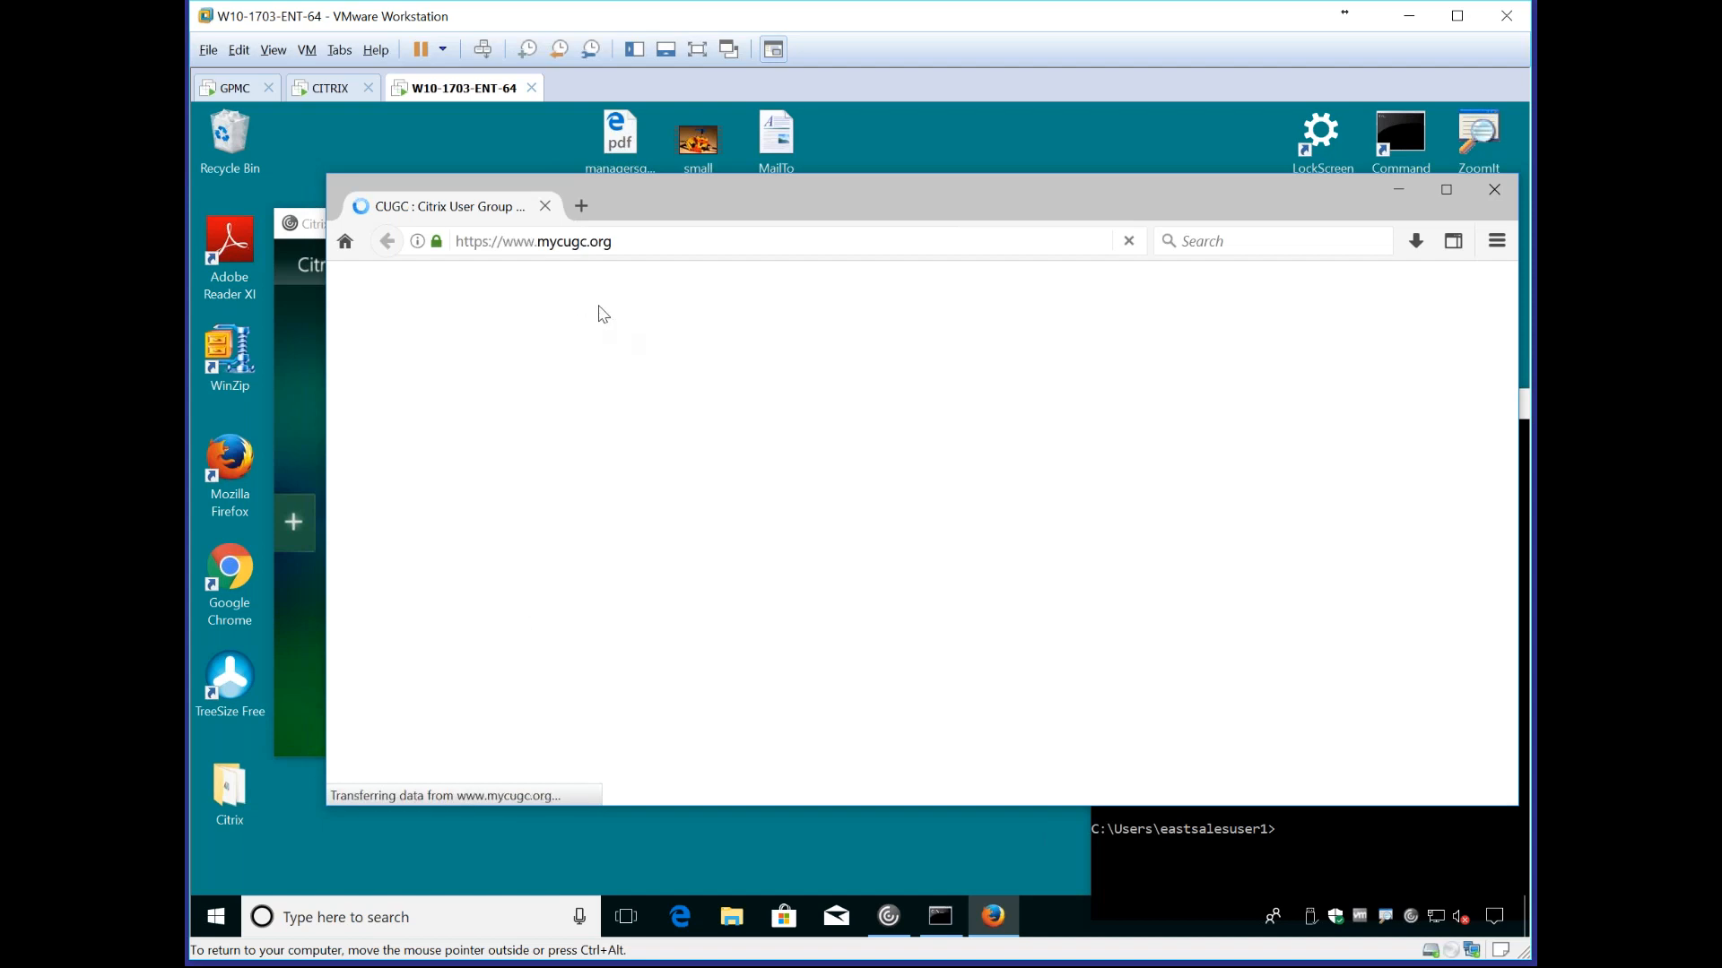
pyautogui.click(1497, 240)
pyautogui.click(1352, 566)
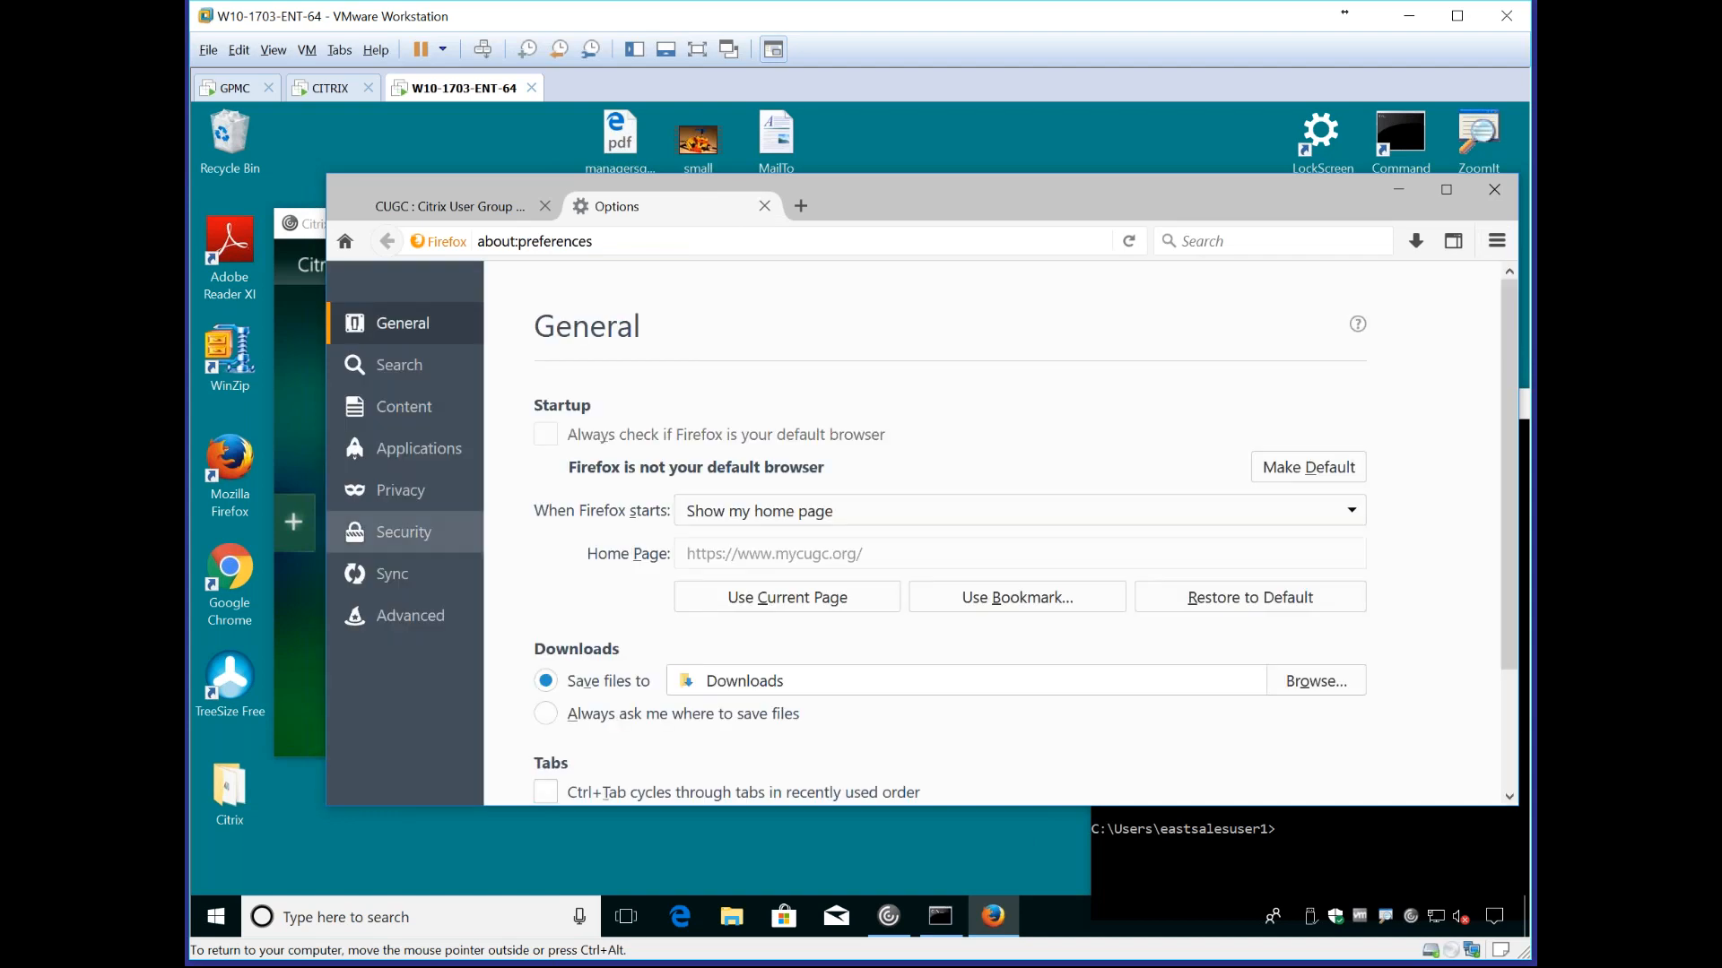
pyautogui.click(404, 532)
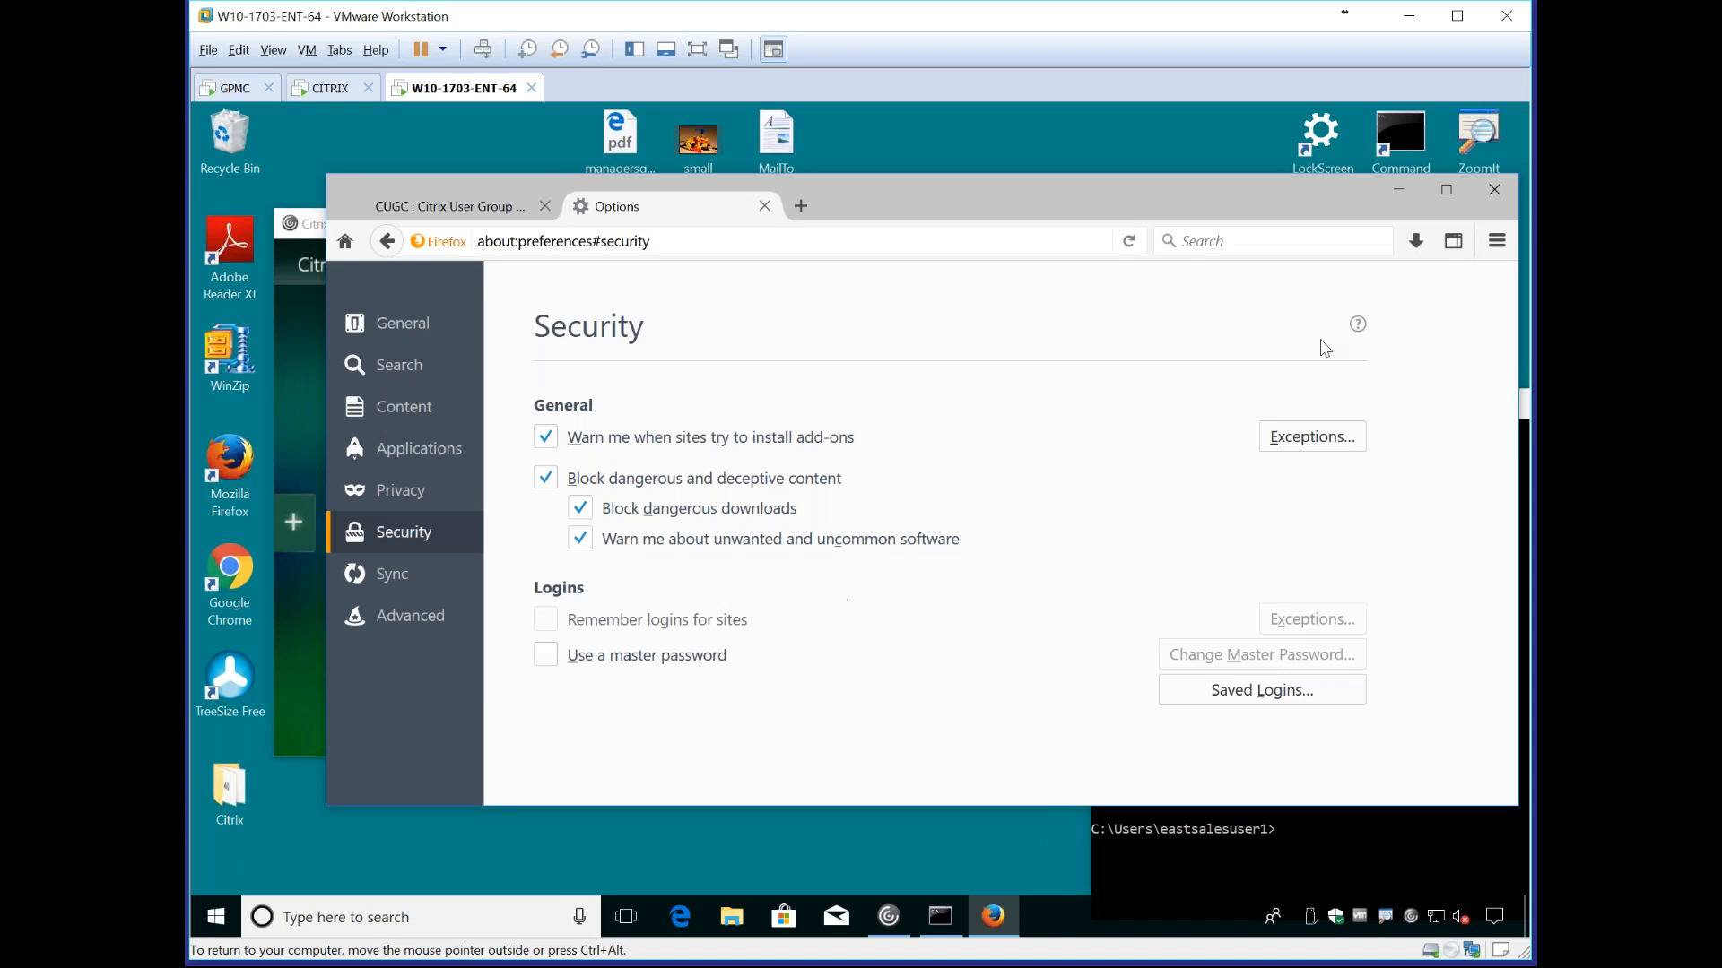
pyautogui.click(1516, 188)
pyautogui.click(874, 535)
# Step: Launch the Citrix-published Firefox, check its General and Privacy & Security options, and close that browser
pyautogui.click(768, 480)
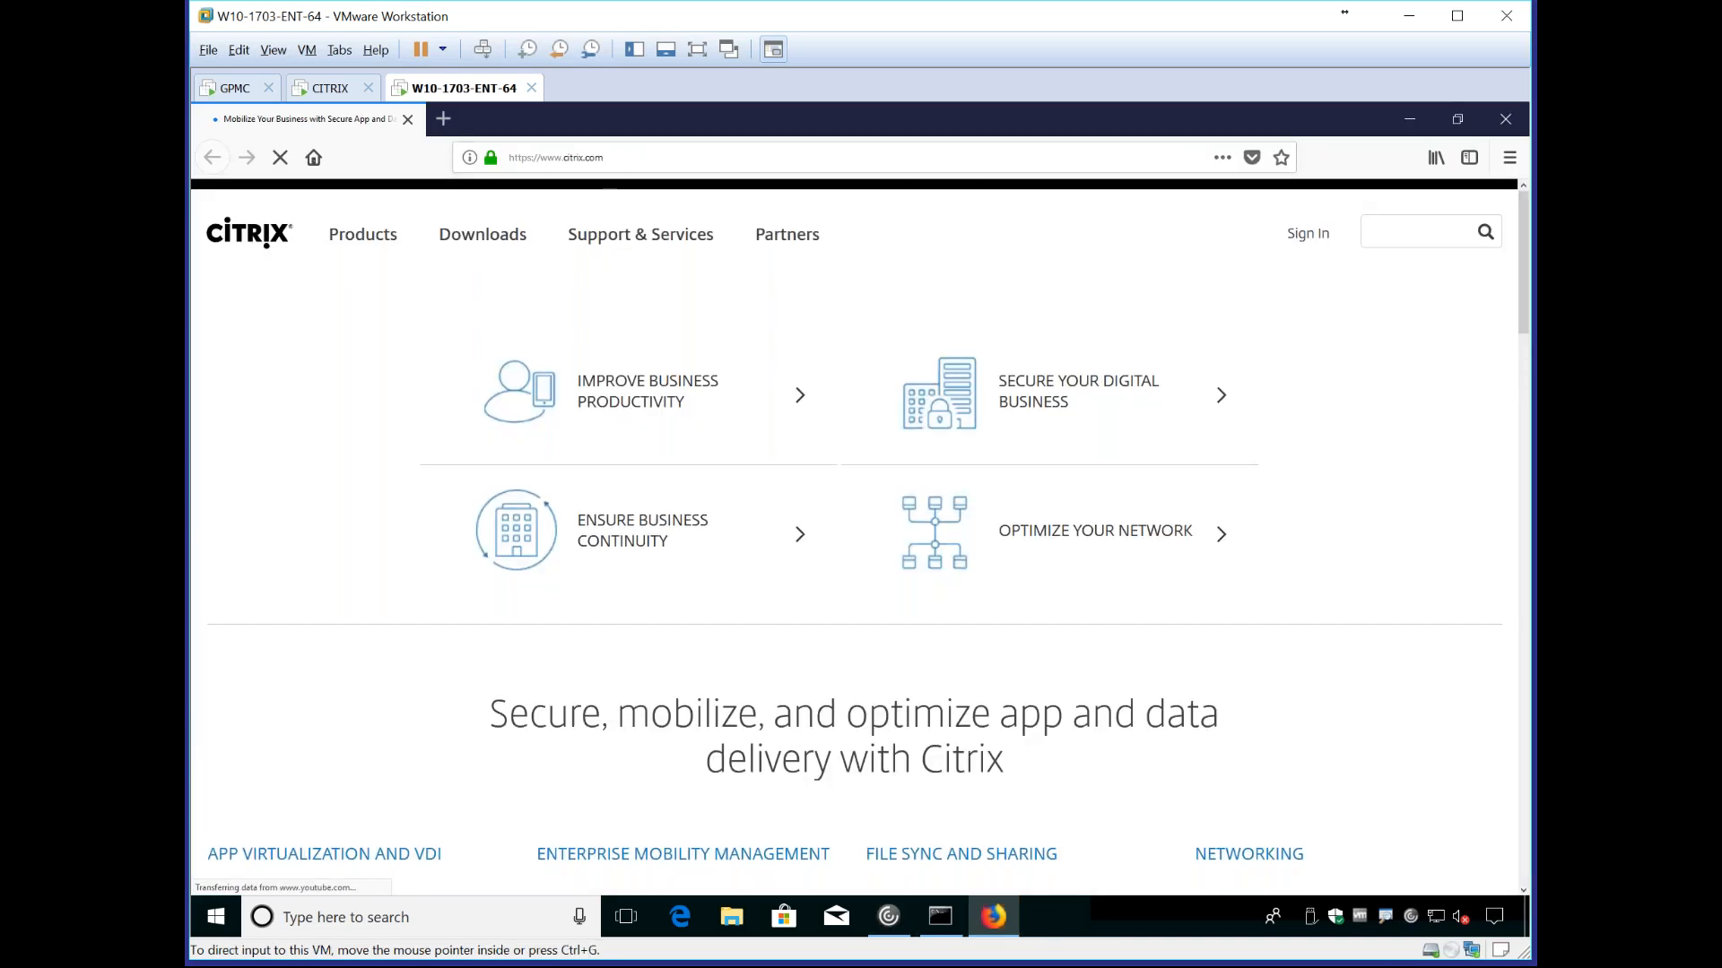
pyautogui.click(1509, 156)
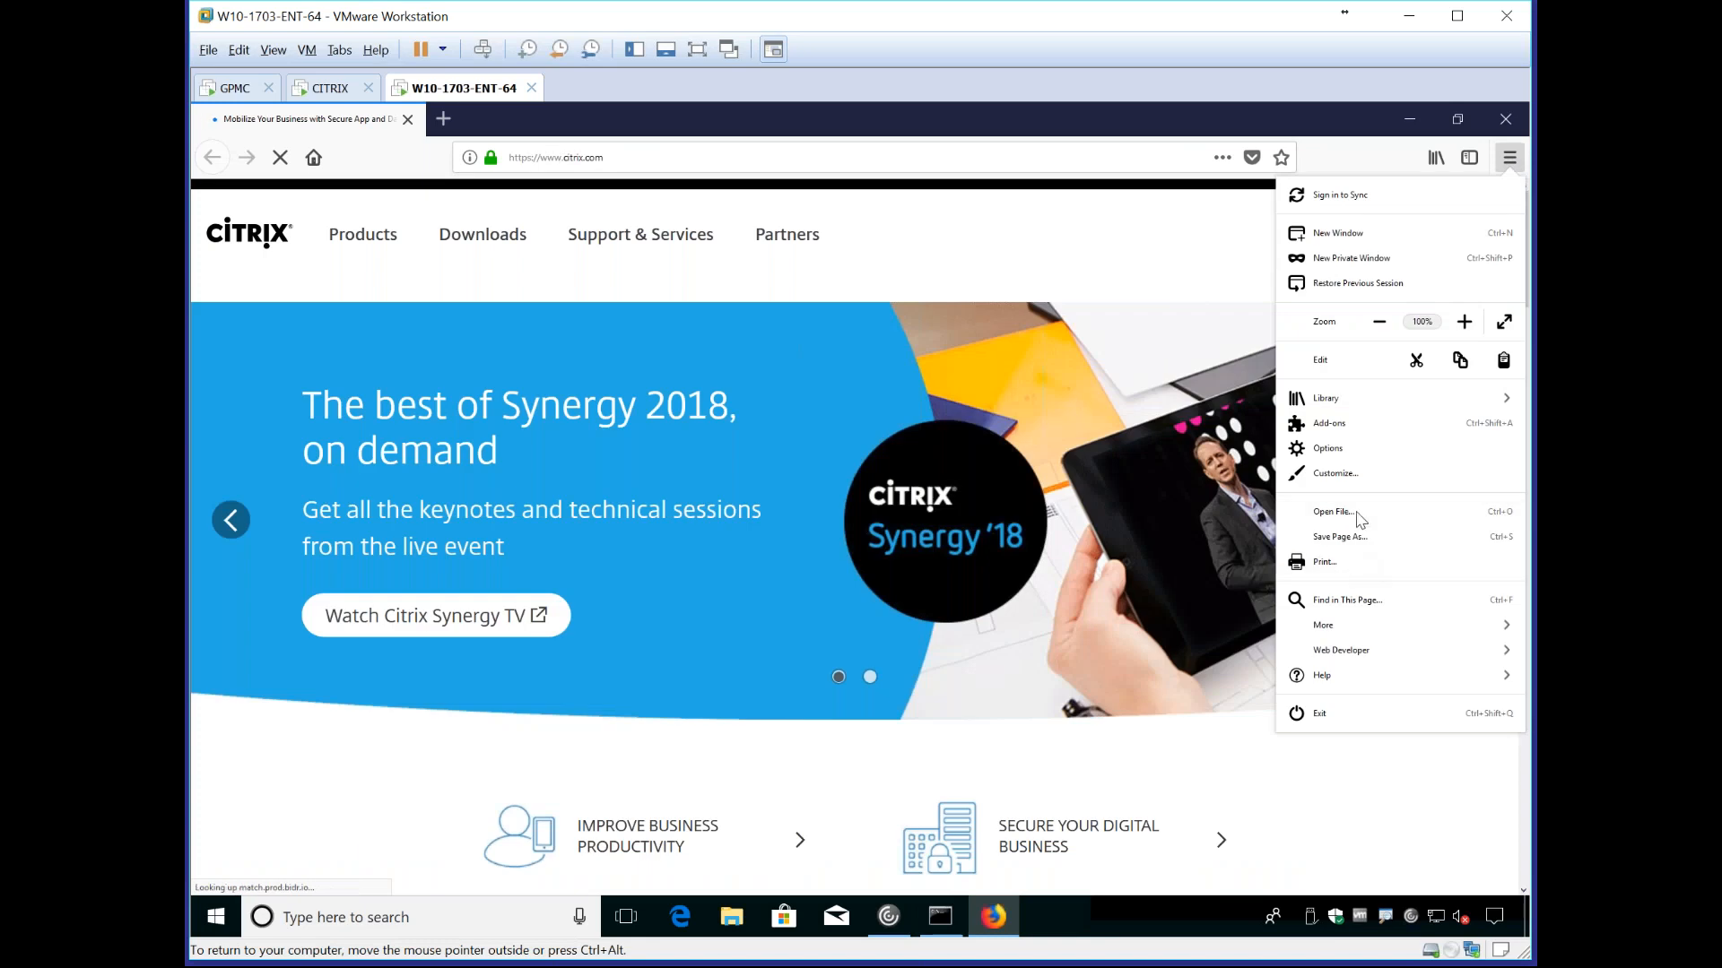
pyautogui.click(1352, 450)
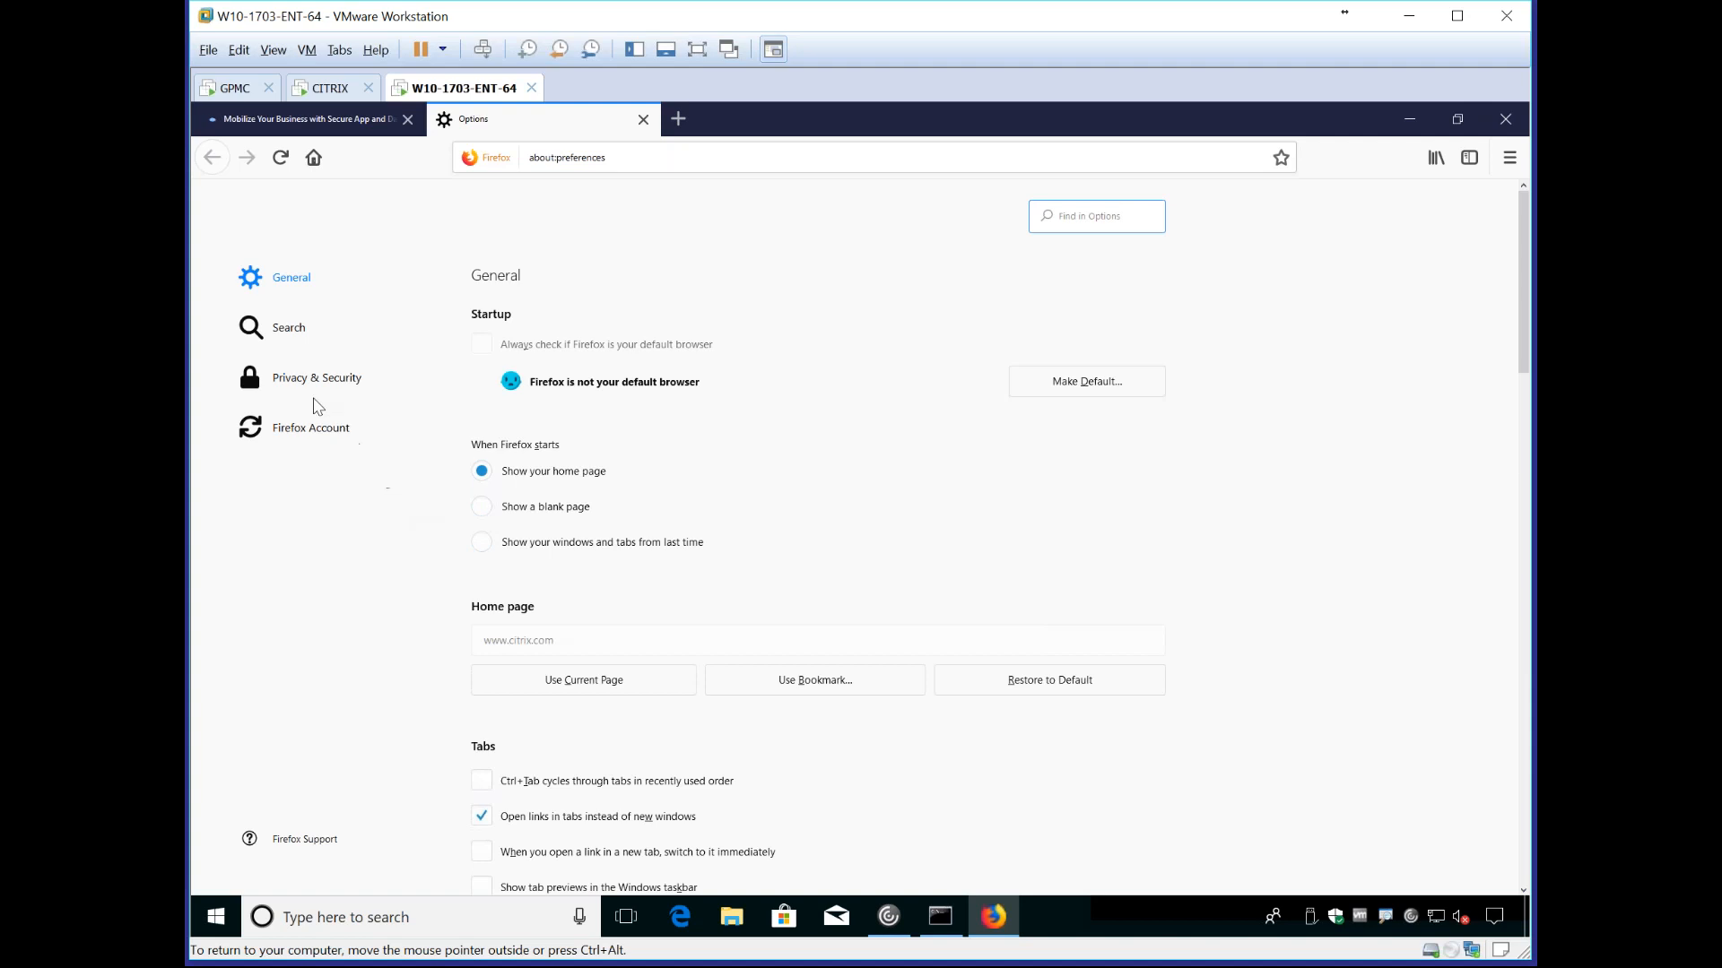
pyautogui.click(306, 382)
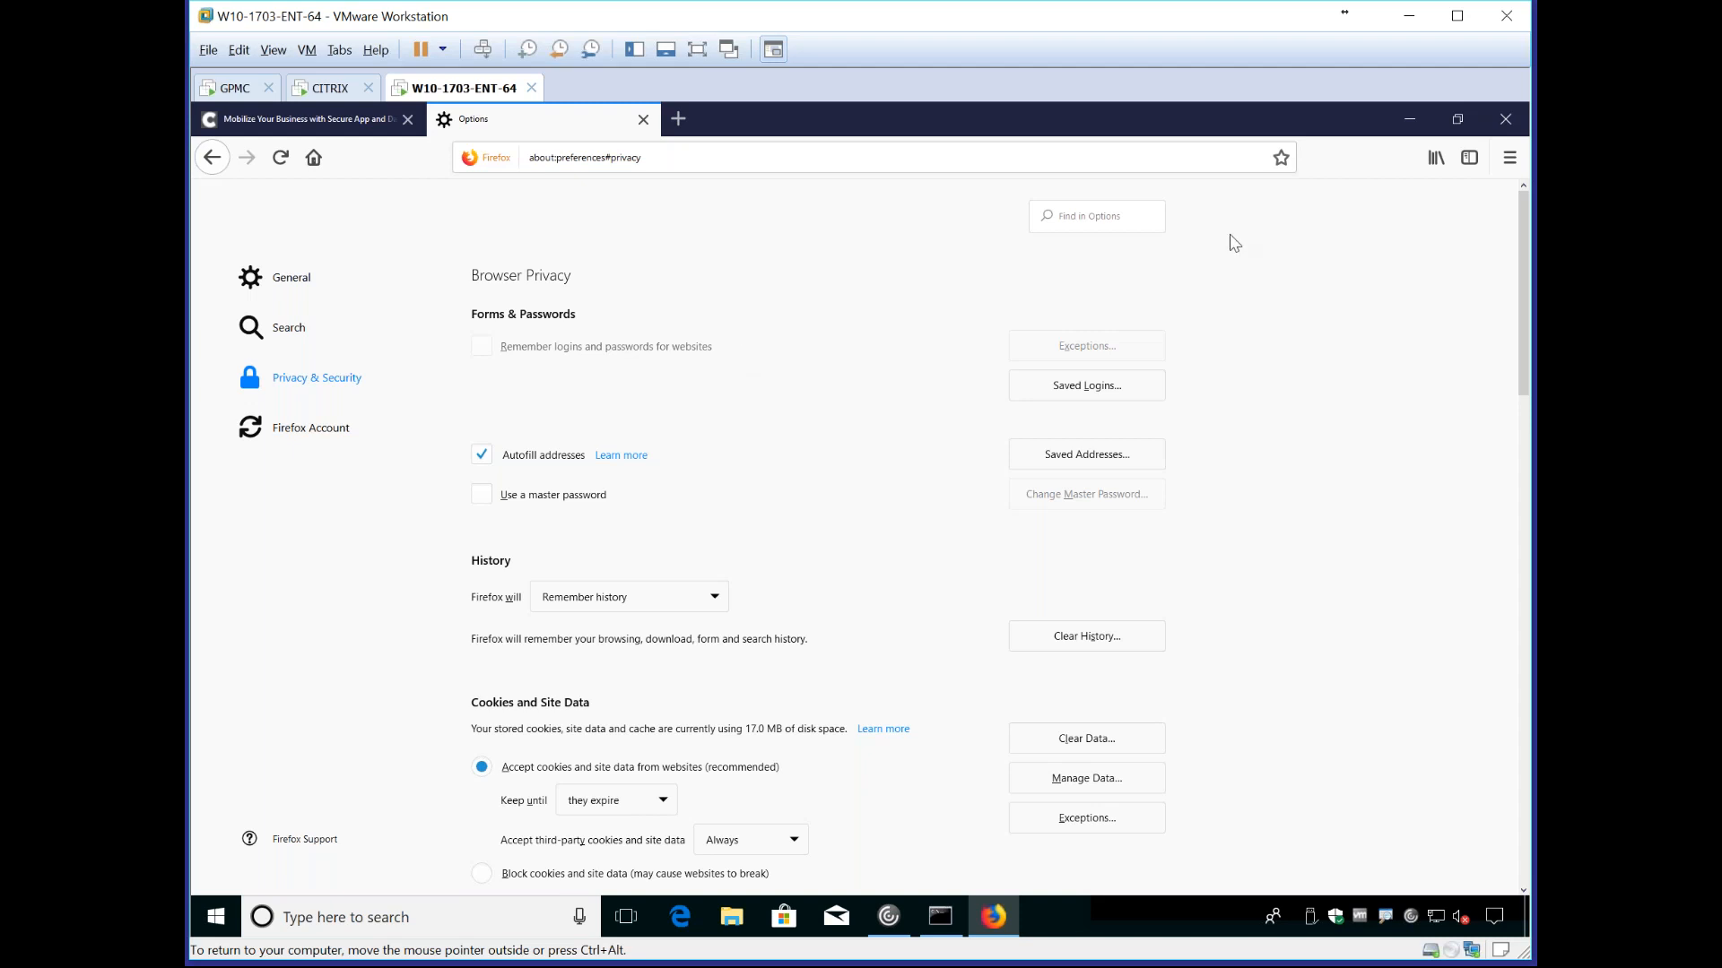
pyautogui.click(1506, 119)
pyautogui.click(833, 542)
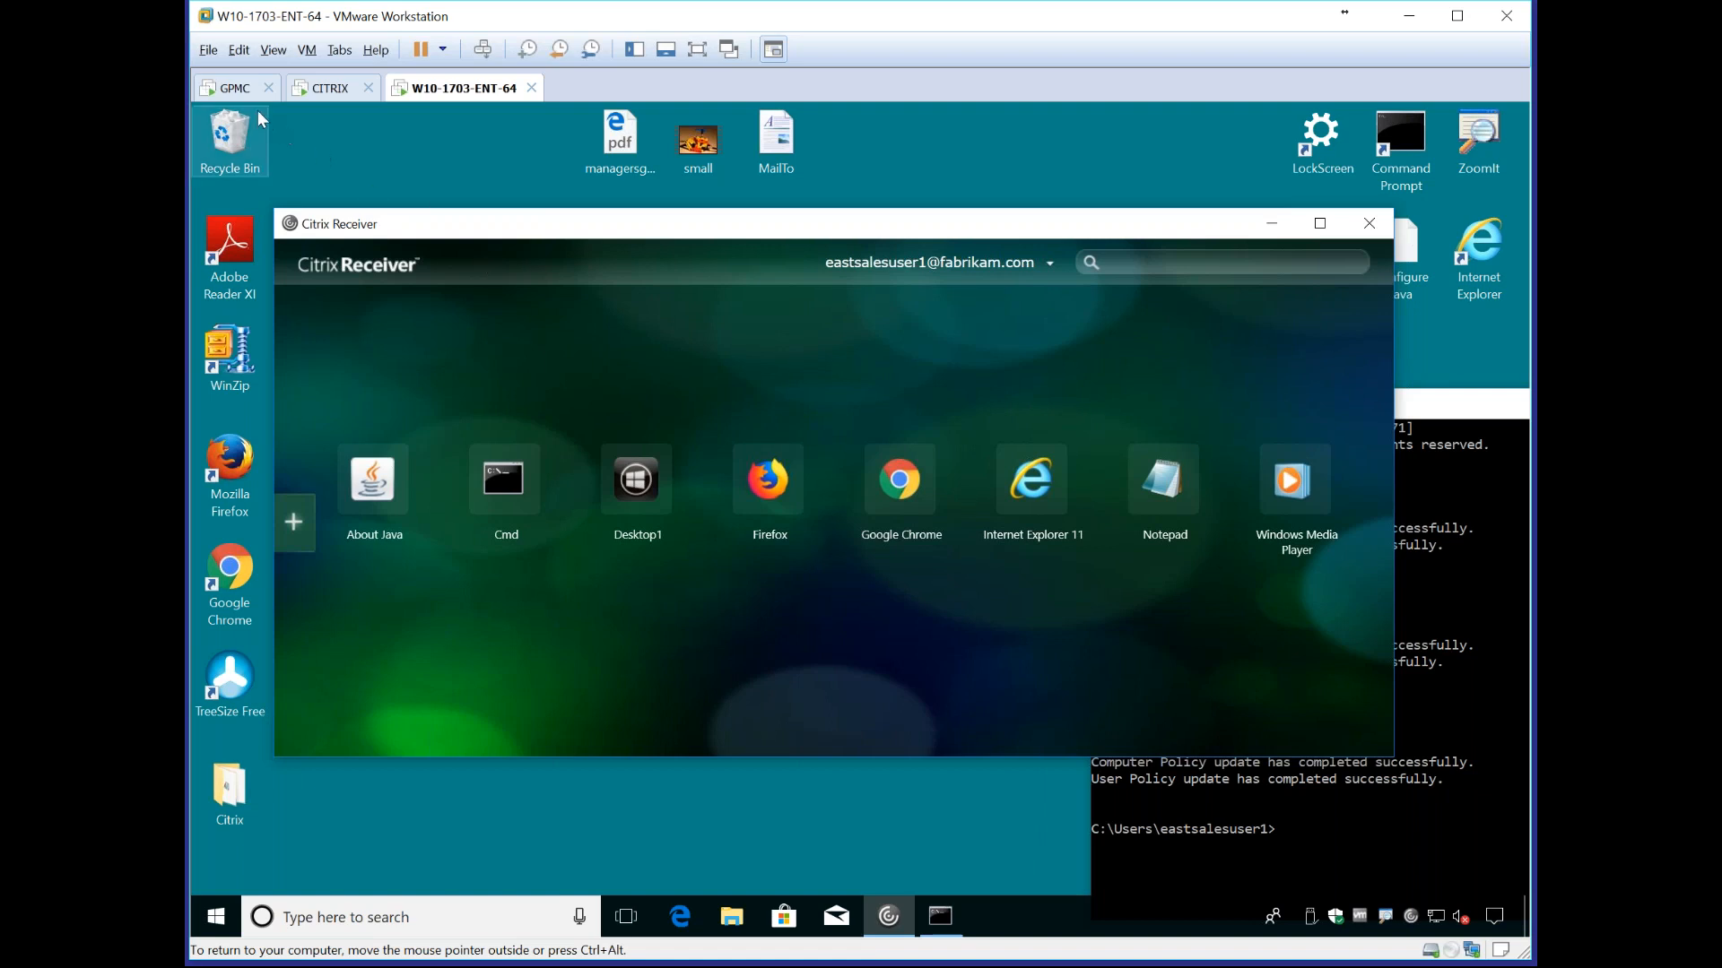
# Step: Switch to the GPMC virtual machine, review the applications available for new PolicyPak entries without adding one, and close the policy editor
pyautogui.click(233, 87)
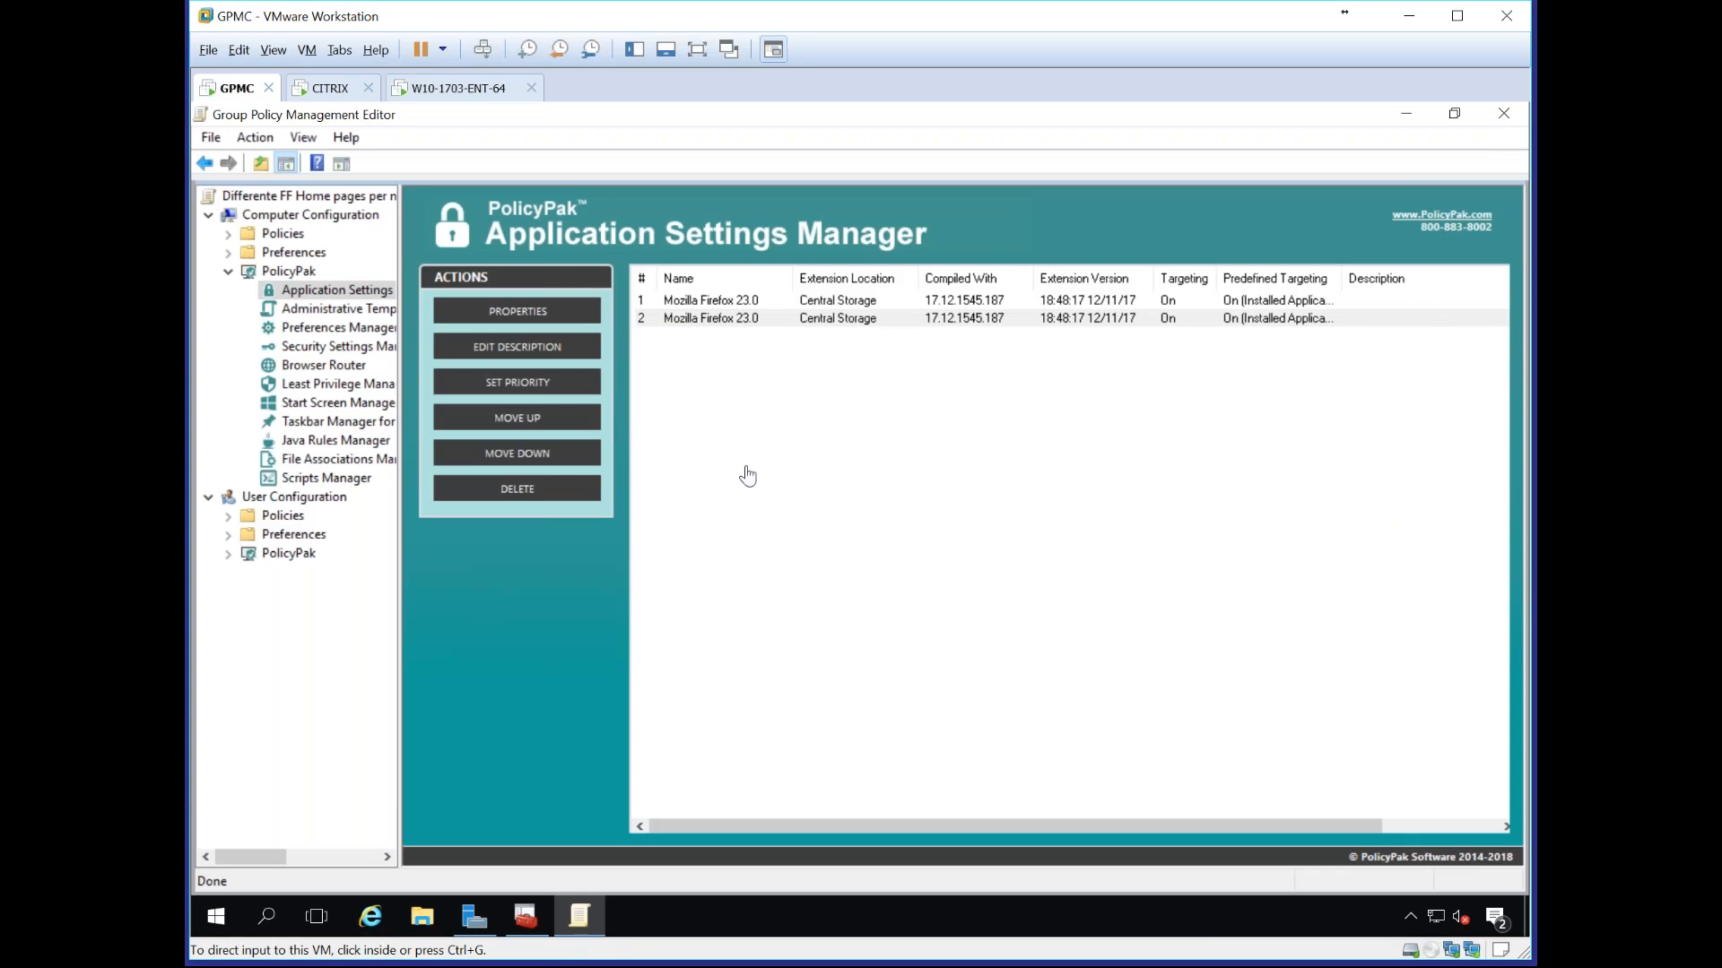
pyautogui.rightClick(674, 390)
pyautogui.moveTo(731, 403)
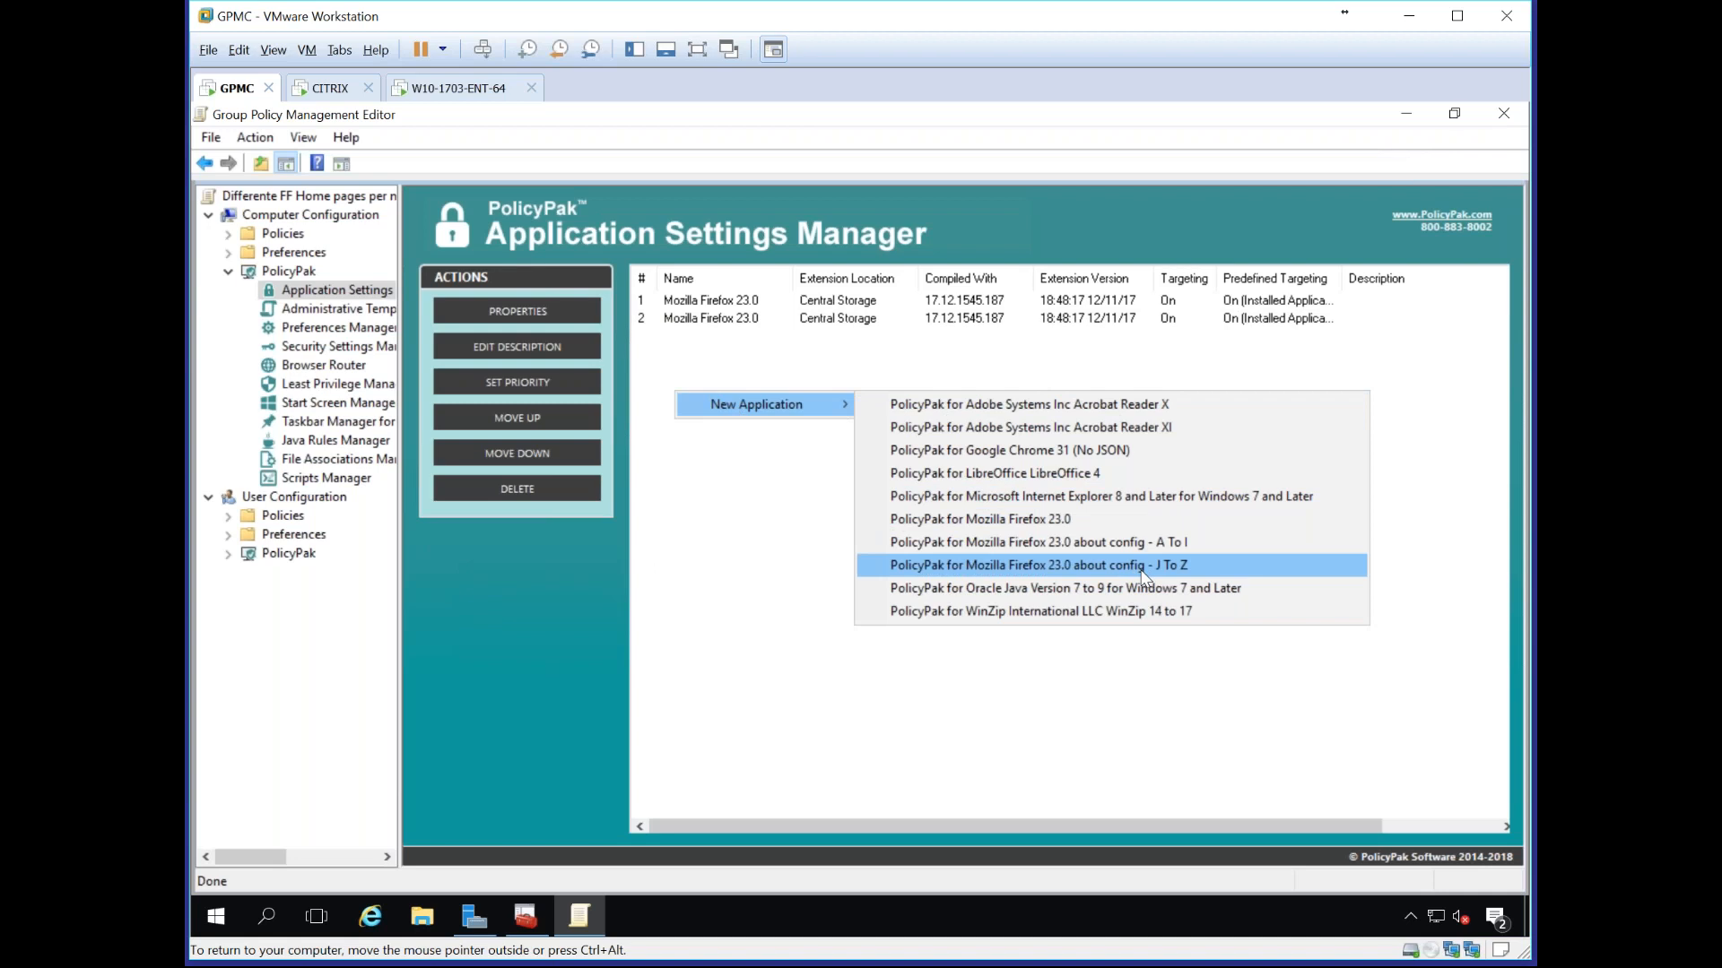
pyautogui.click(1430, 334)
pyautogui.click(1504, 113)
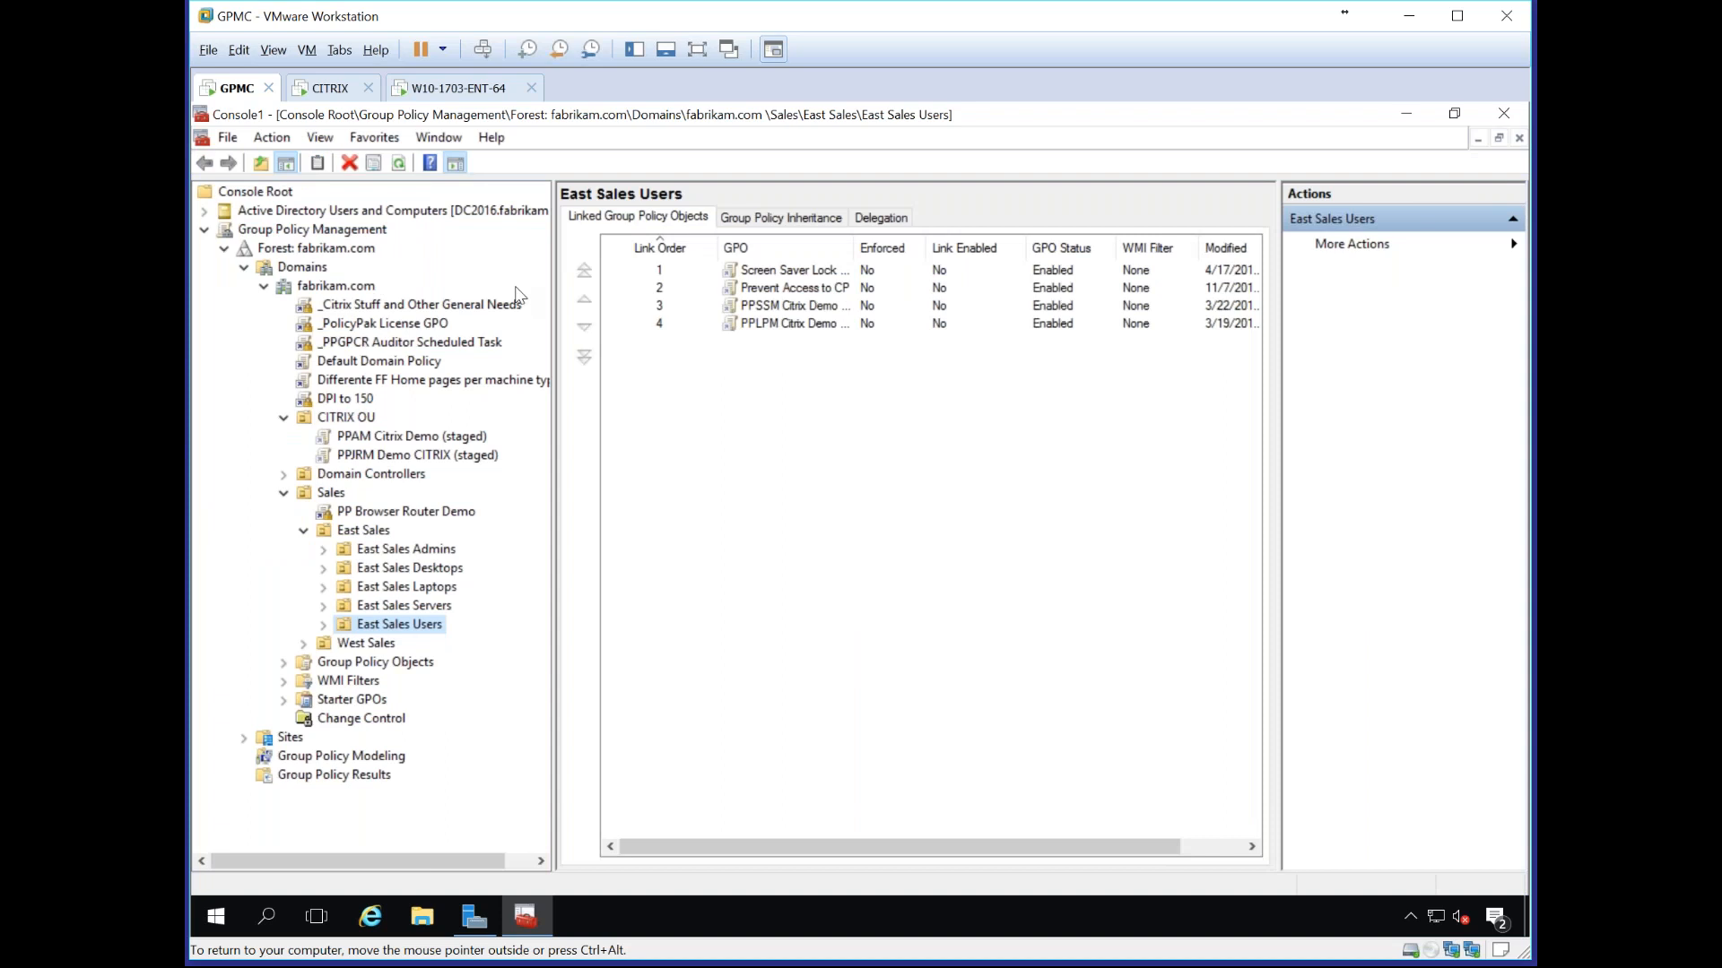
pyautogui.click(450, 90)
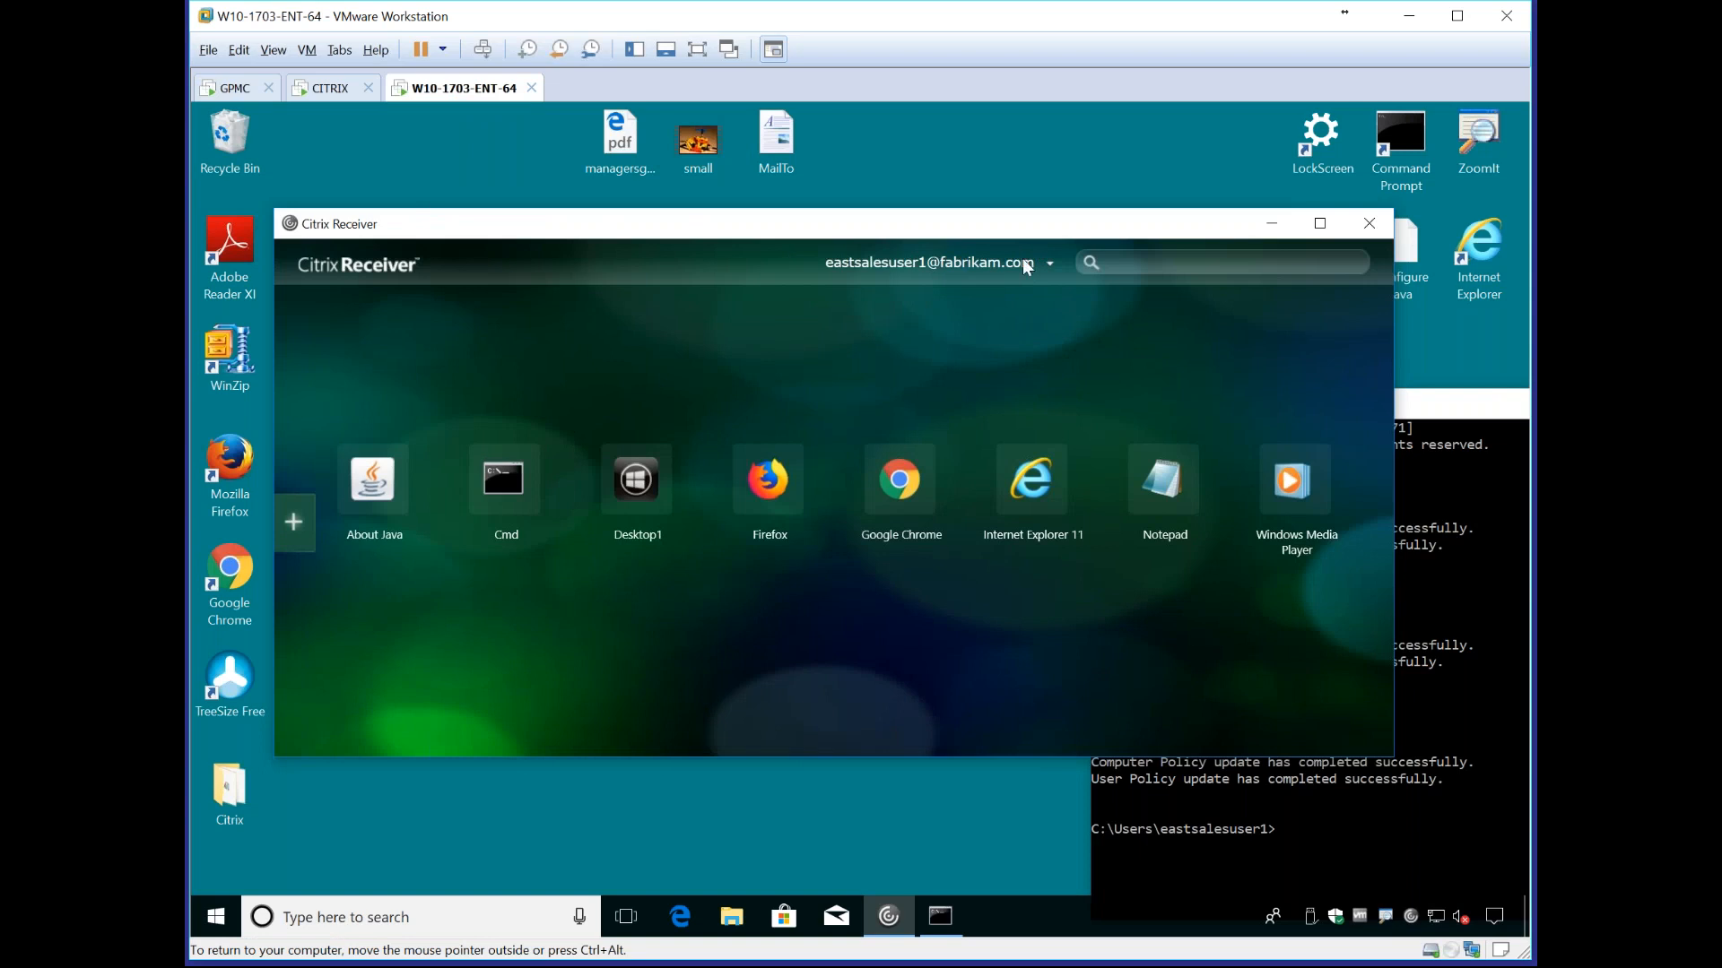
pyautogui.click(767, 479)
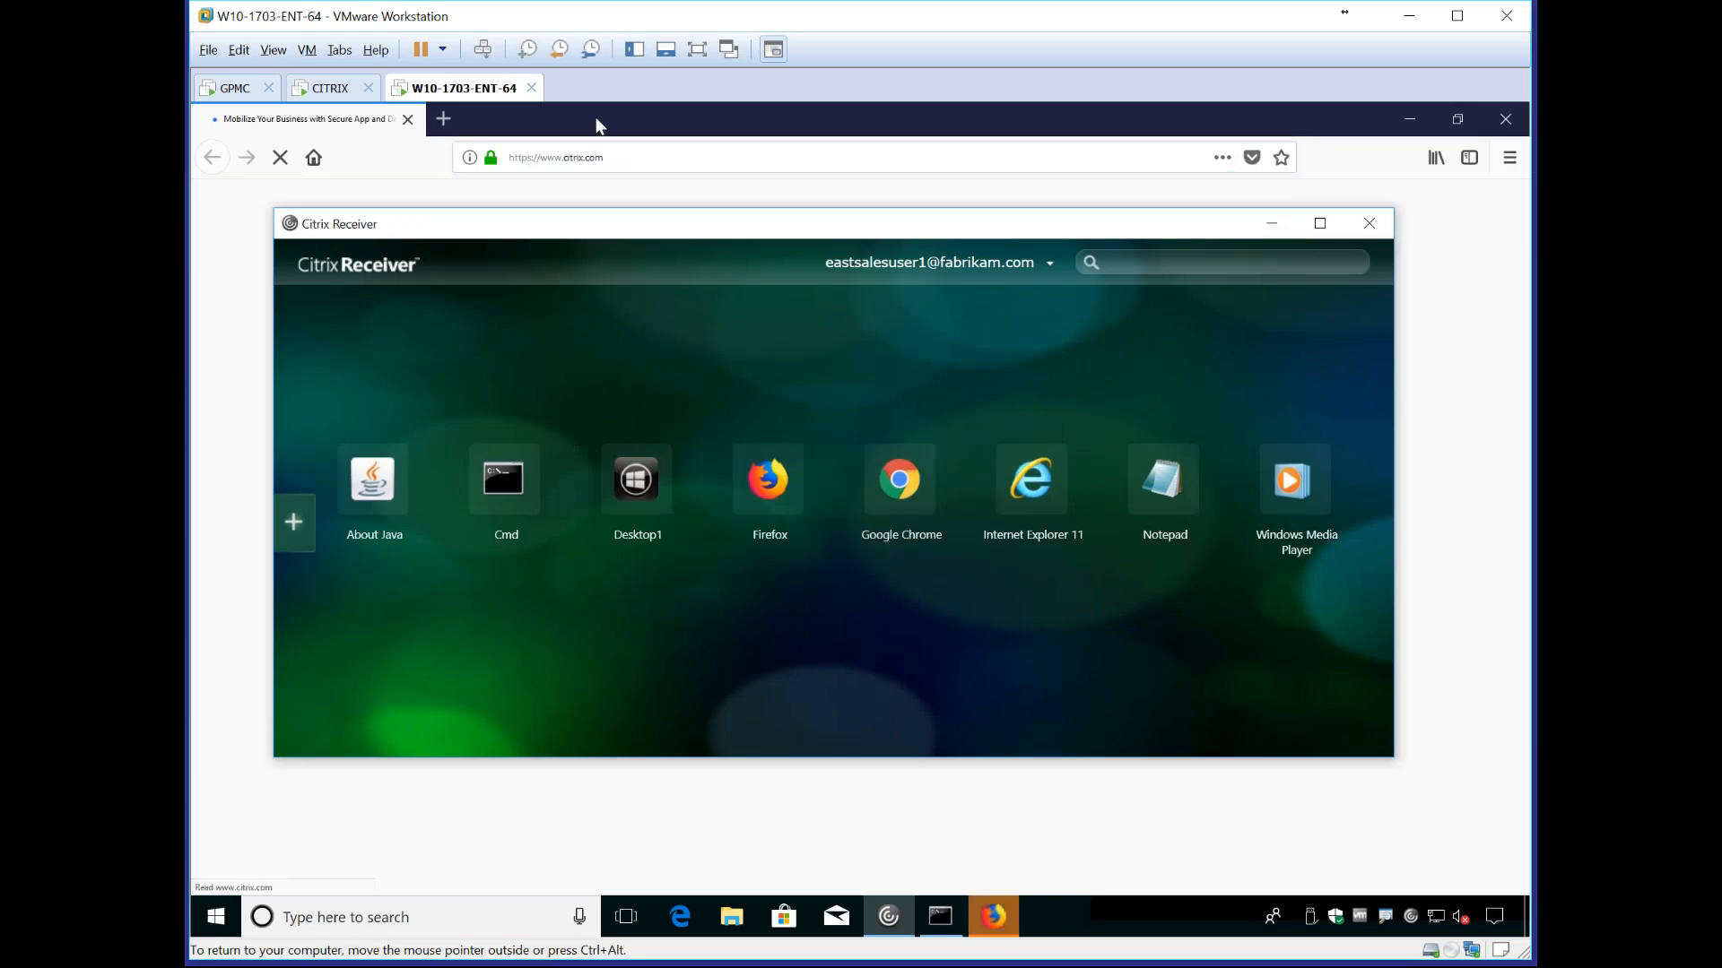
pyautogui.moveTo(596, 125); pyautogui.dragTo(786, 224)
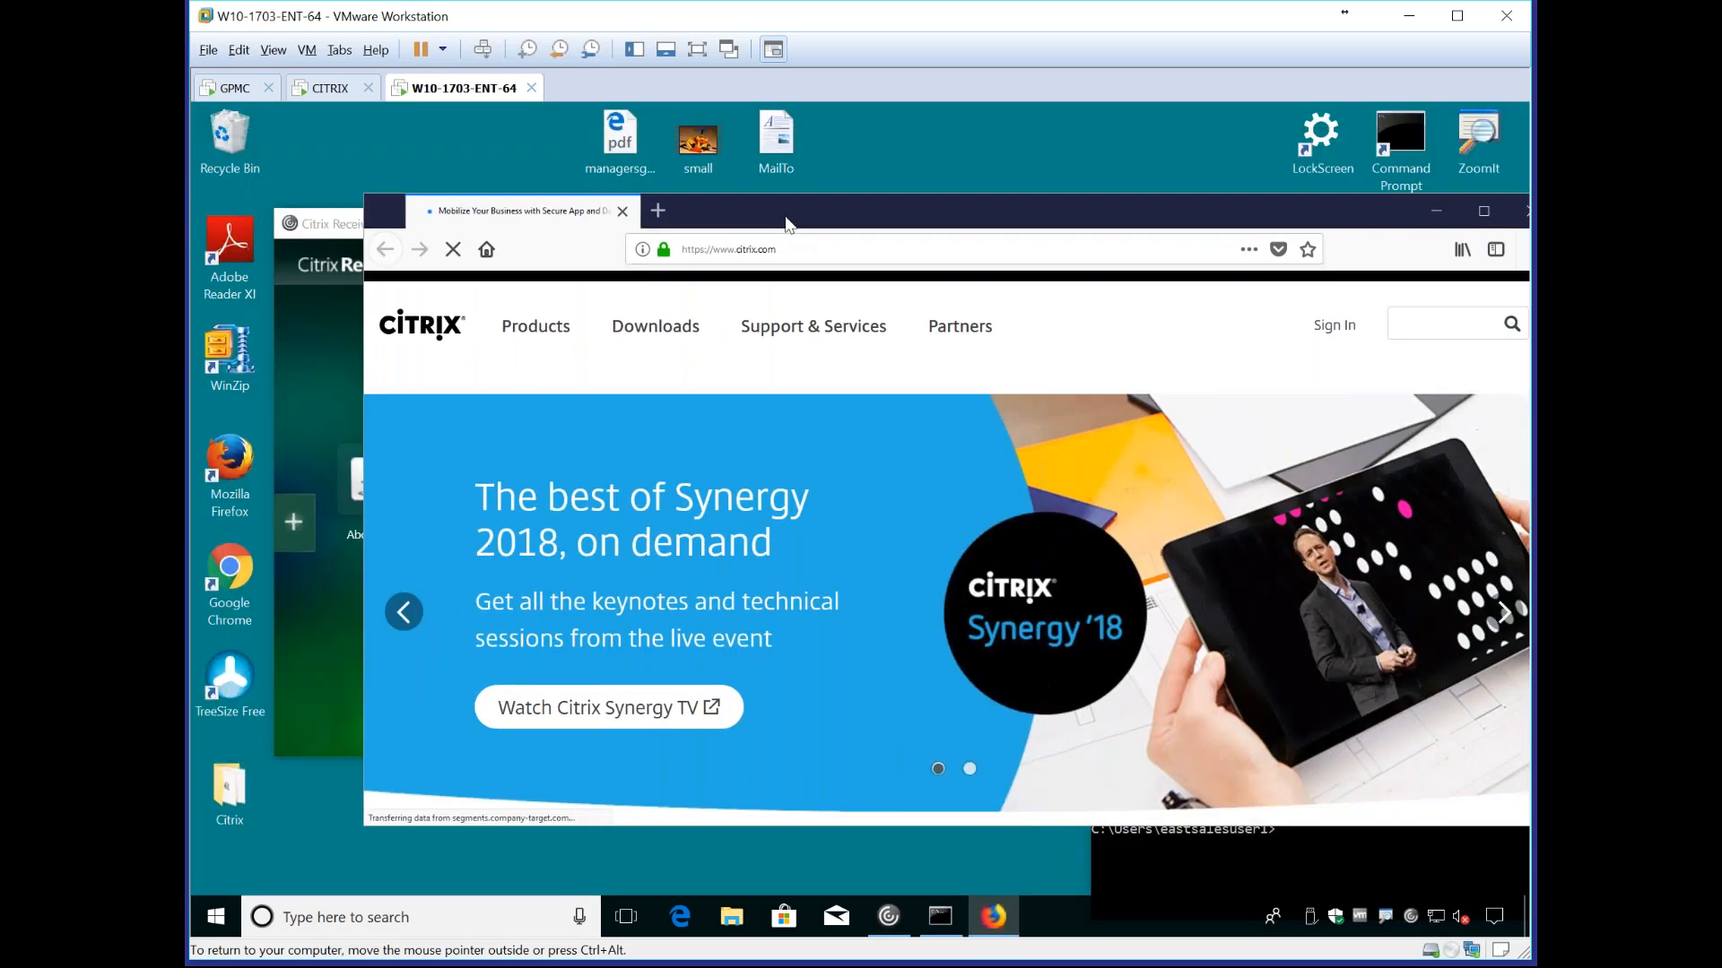
pyautogui.click(662, 212)
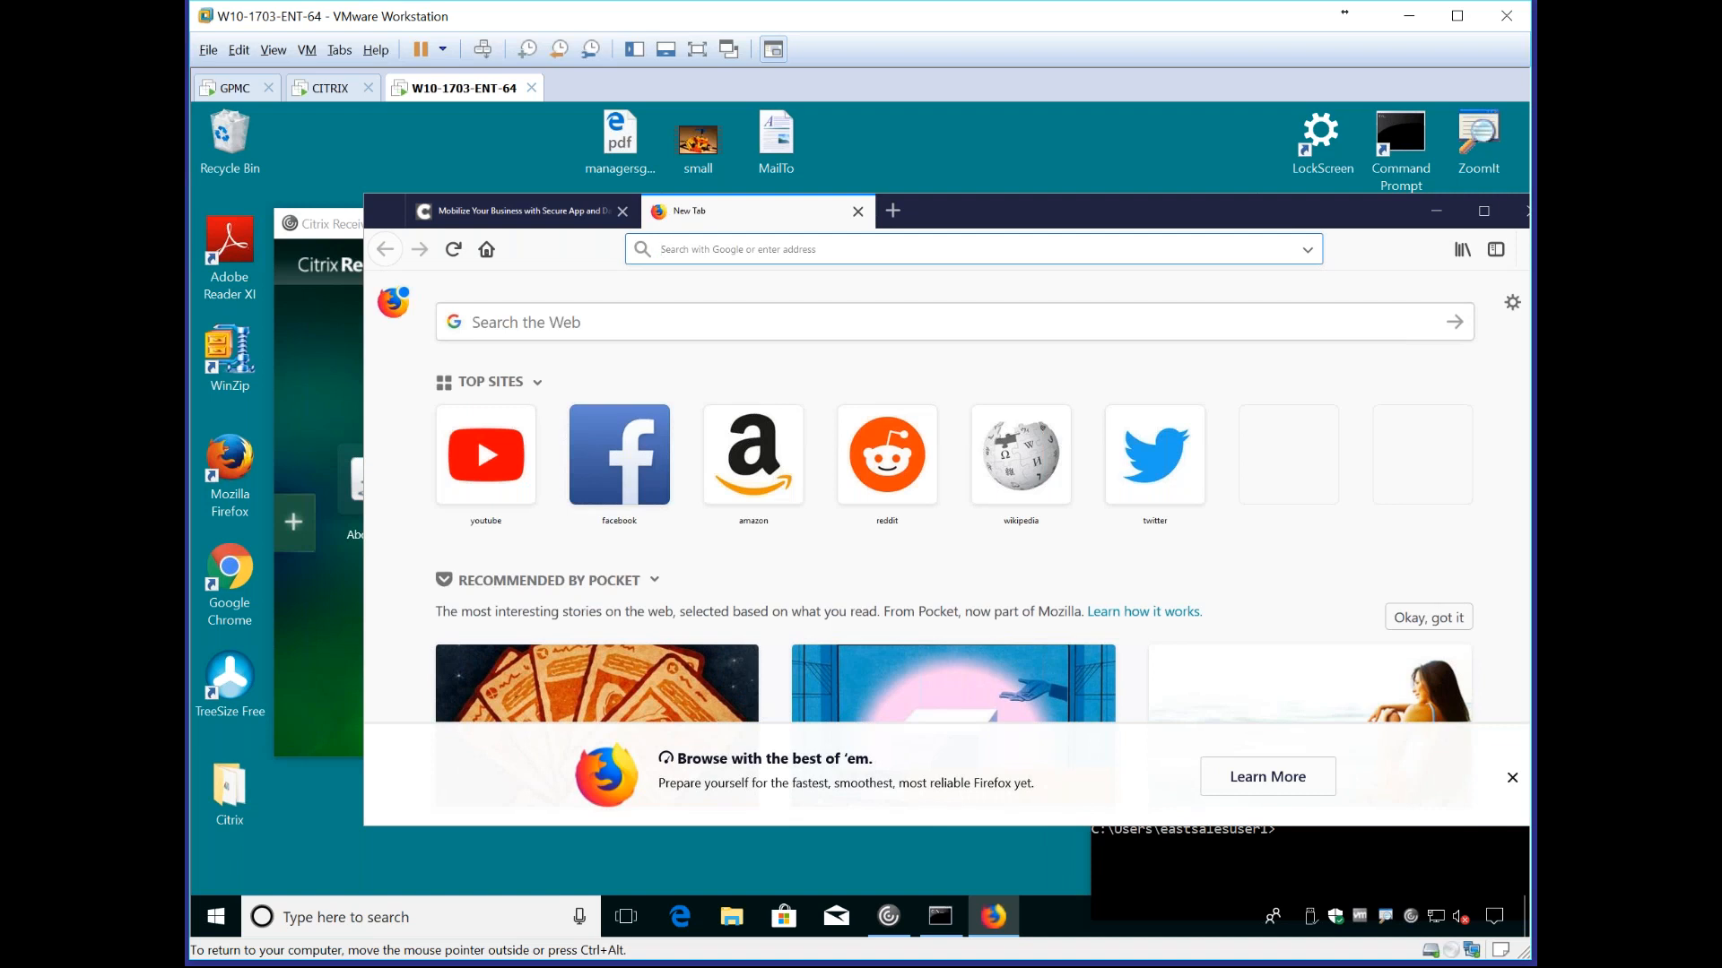
pyautogui.write('www.')
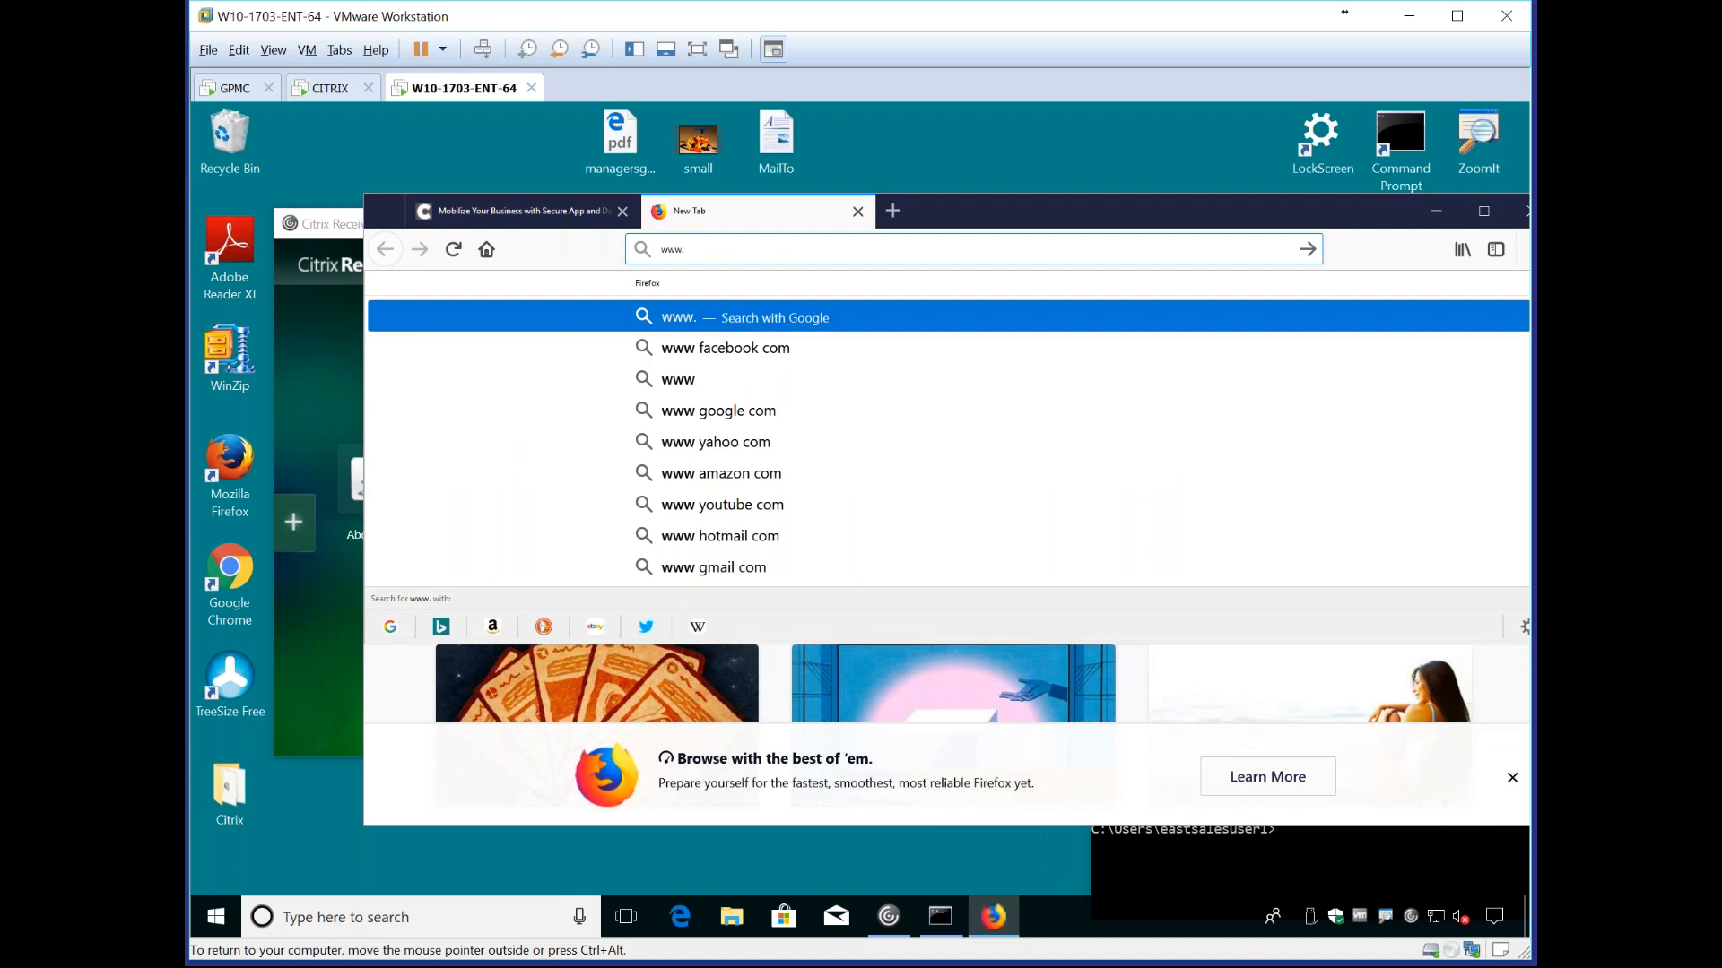
pyautogui.write('policypakc')
pyautogui.press('BackSpace')
pyautogui.press('BackSpace')
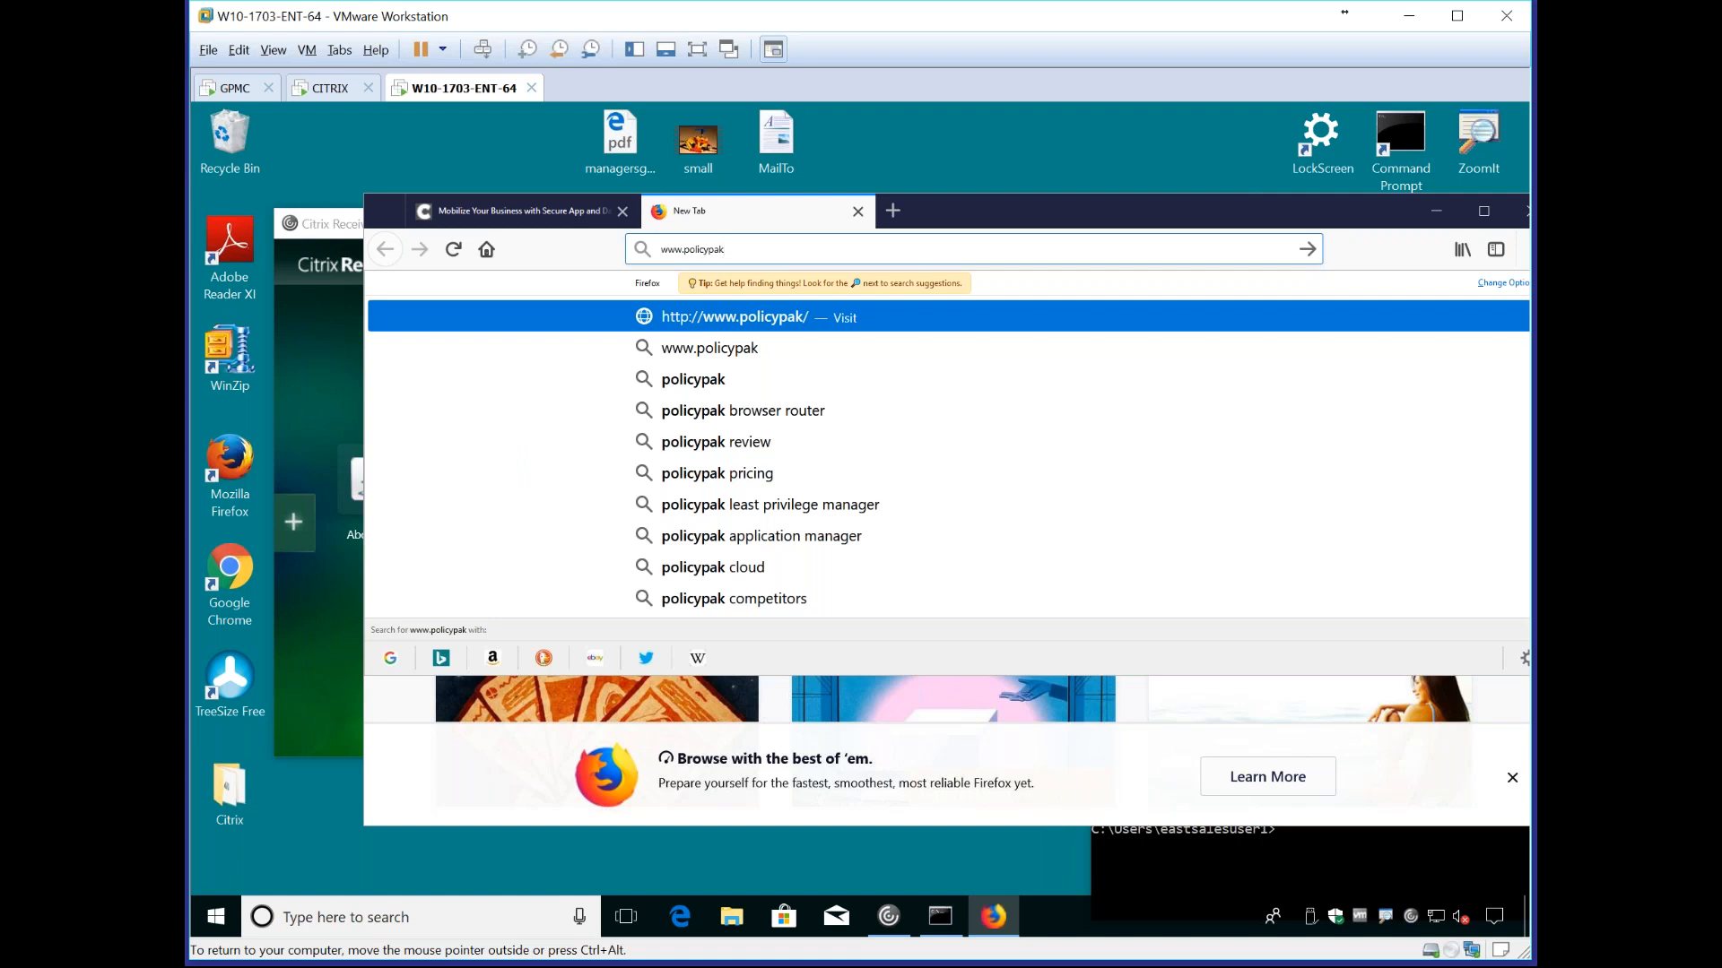
pyautogui.write('.com')
pyautogui.press('Return')
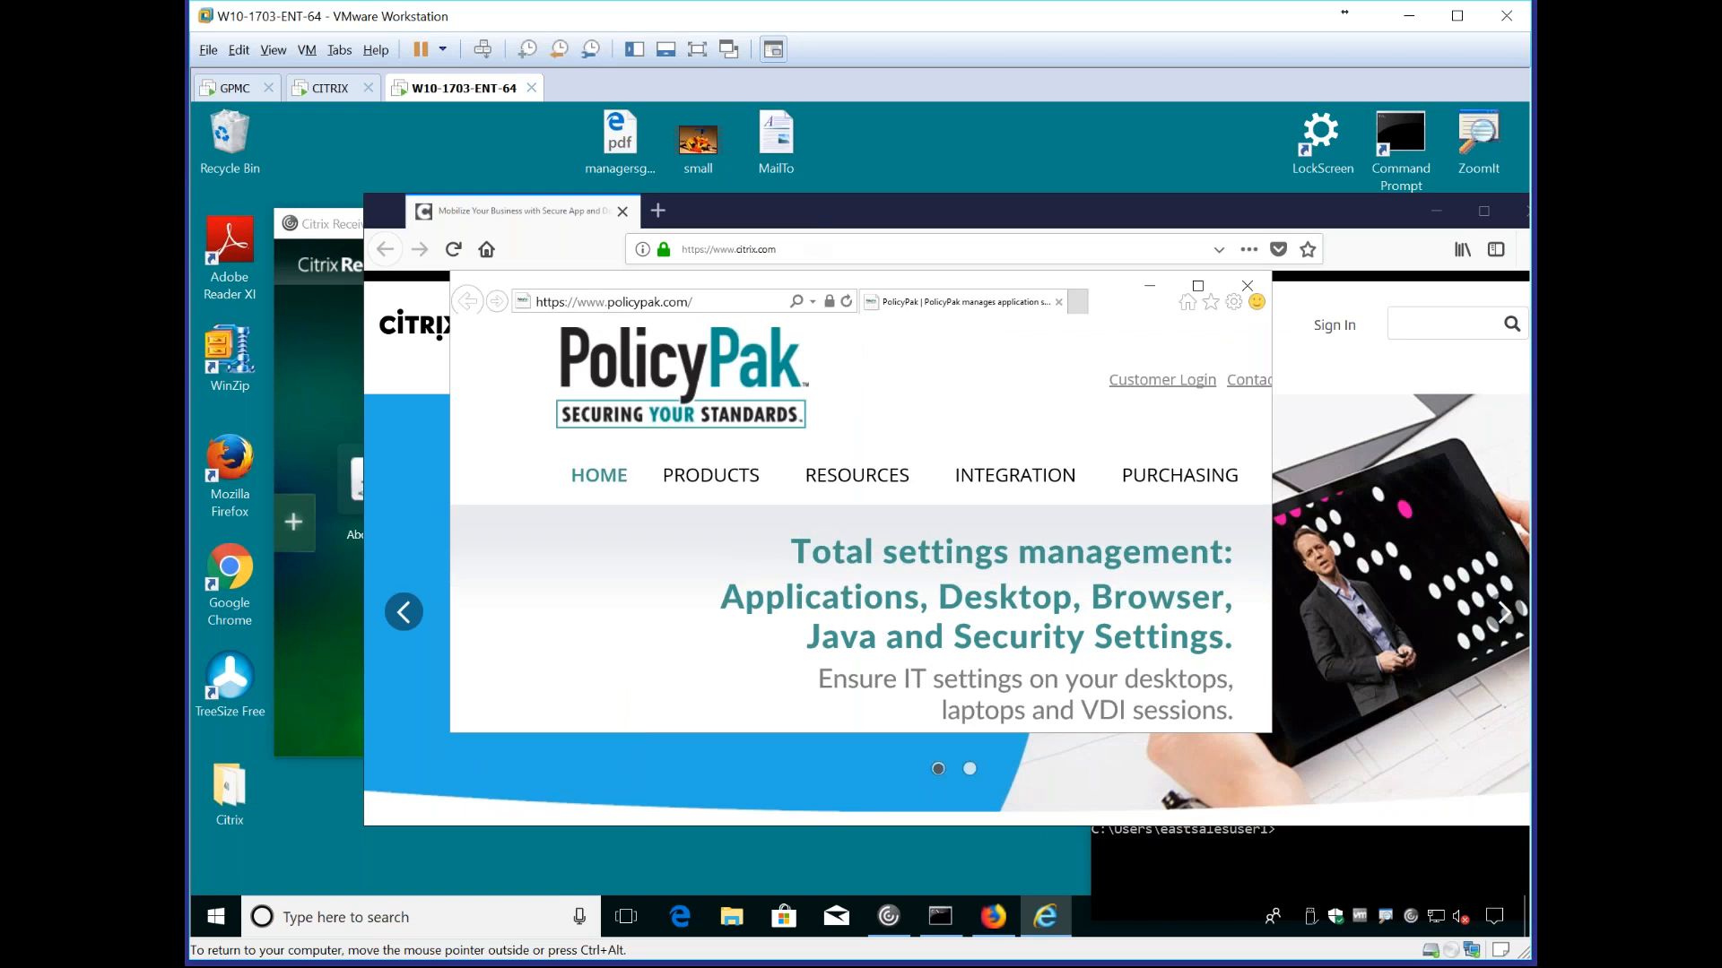
pyautogui.click(1078, 303)
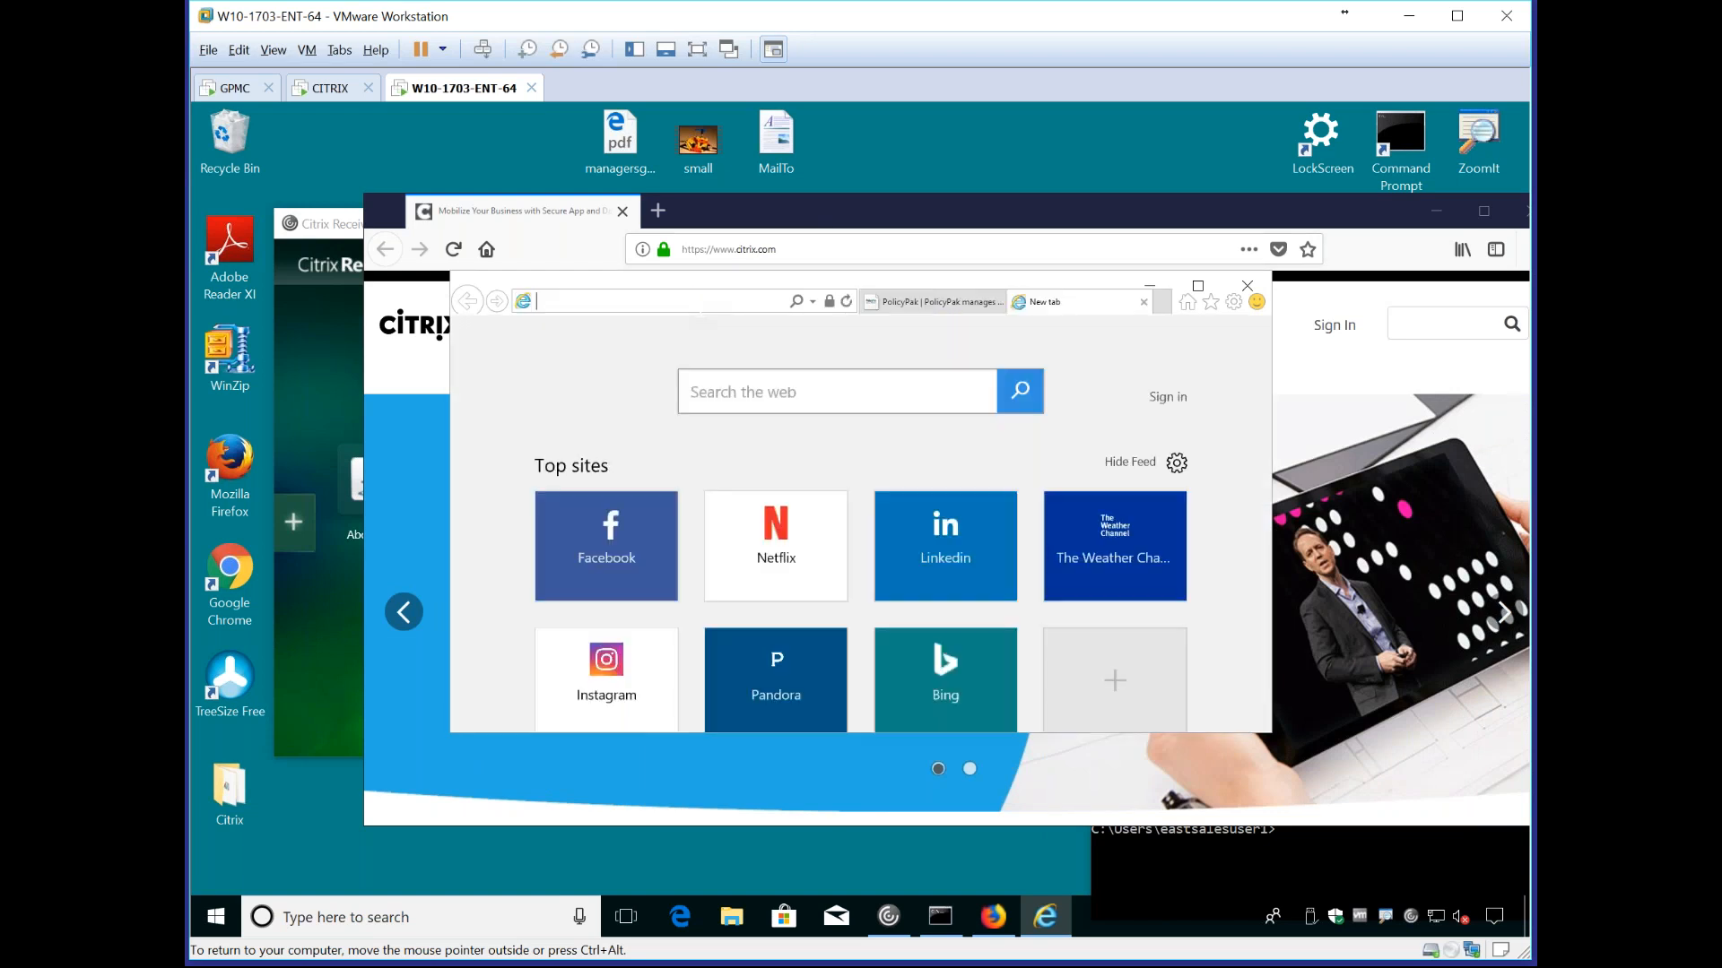
pyautogui.write('www.')
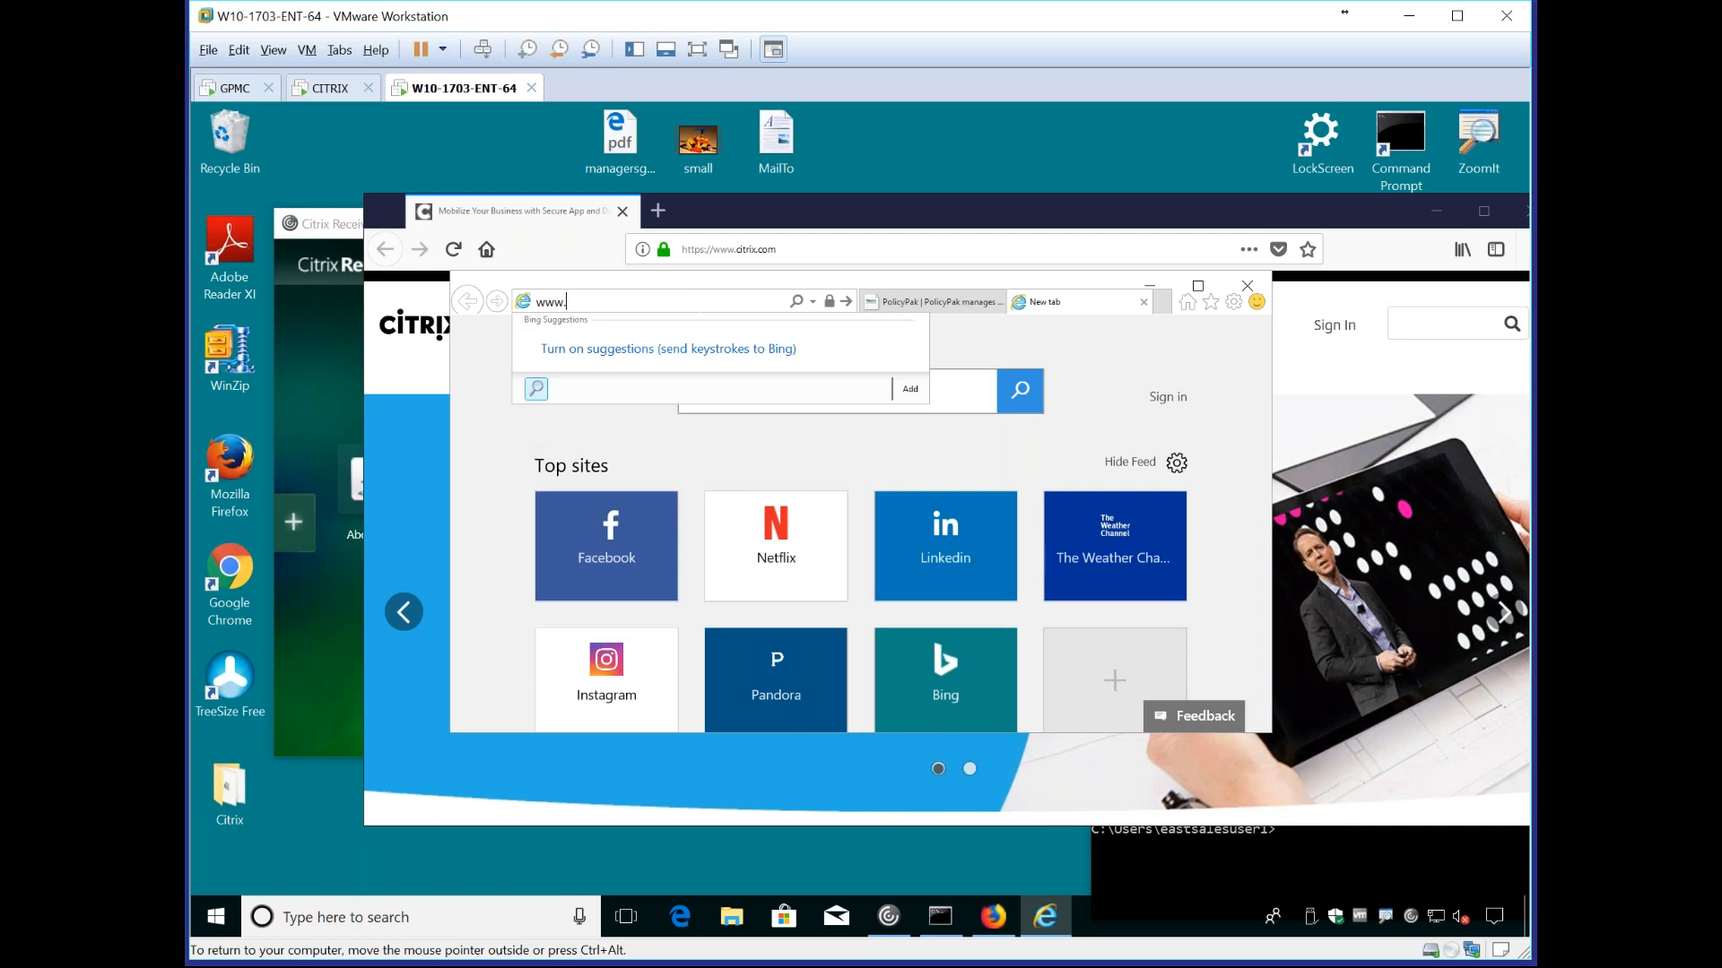
pyautogui.write('google.com')
pyautogui.press('Return')
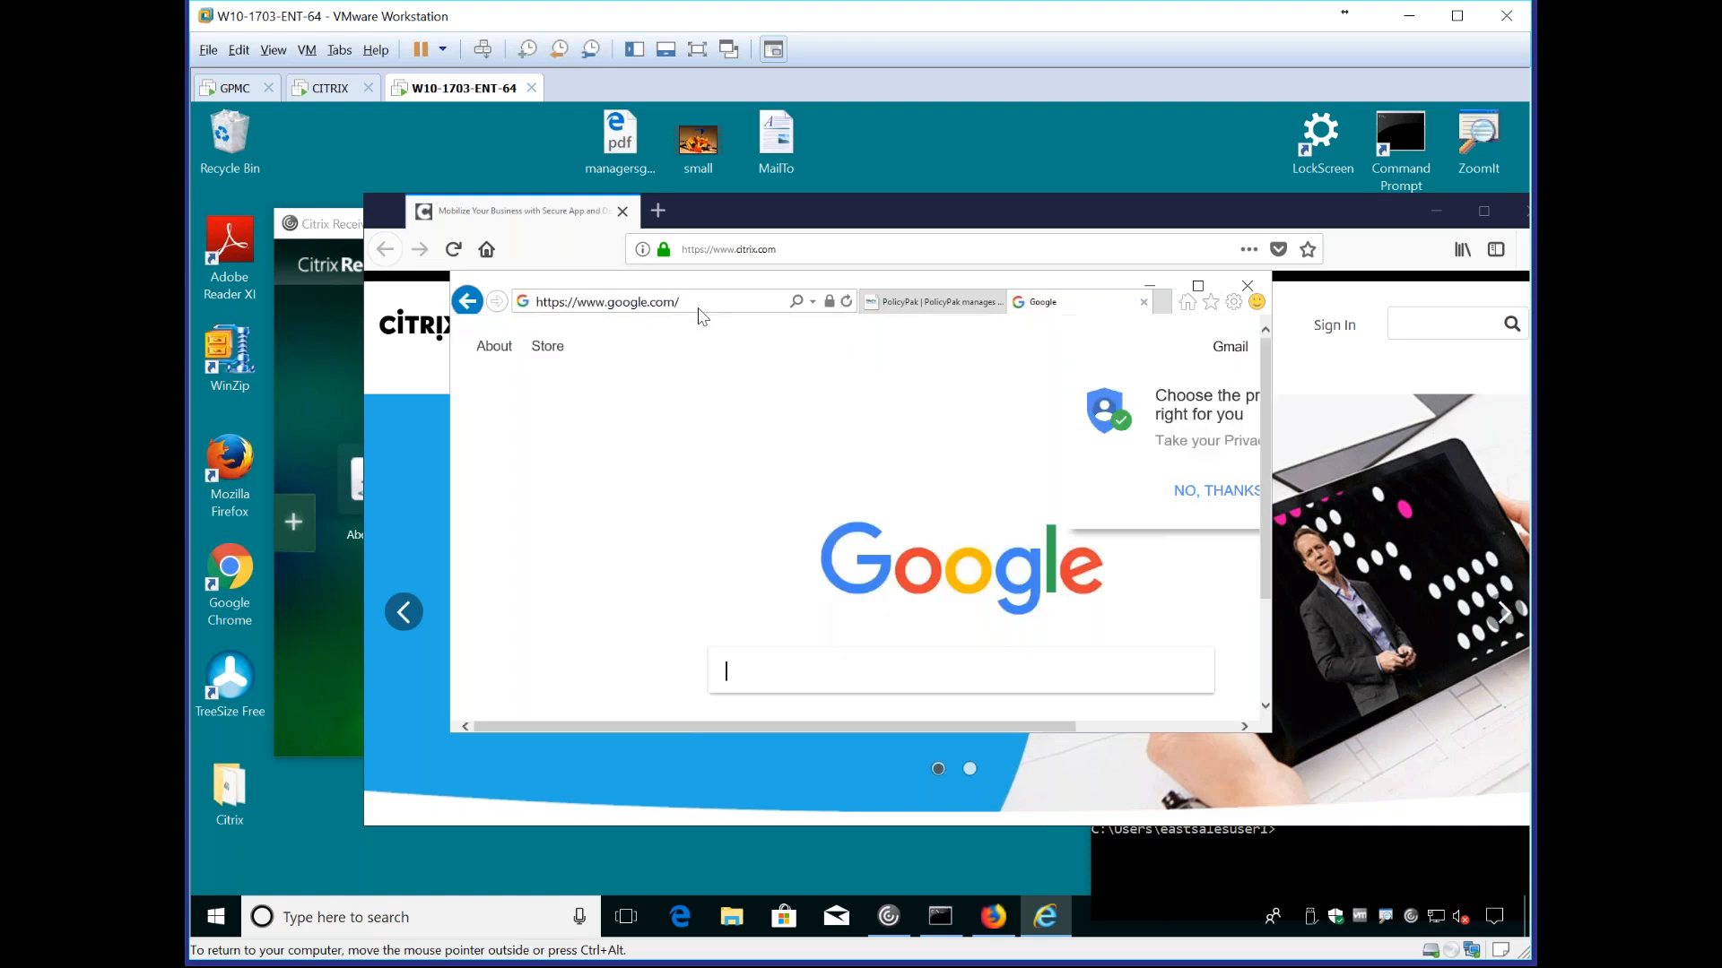
pyautogui.scroll(-2, 734, 484)
pyautogui.scroll(1, 938, 642)
pyautogui.scroll(-1, 940, 642)
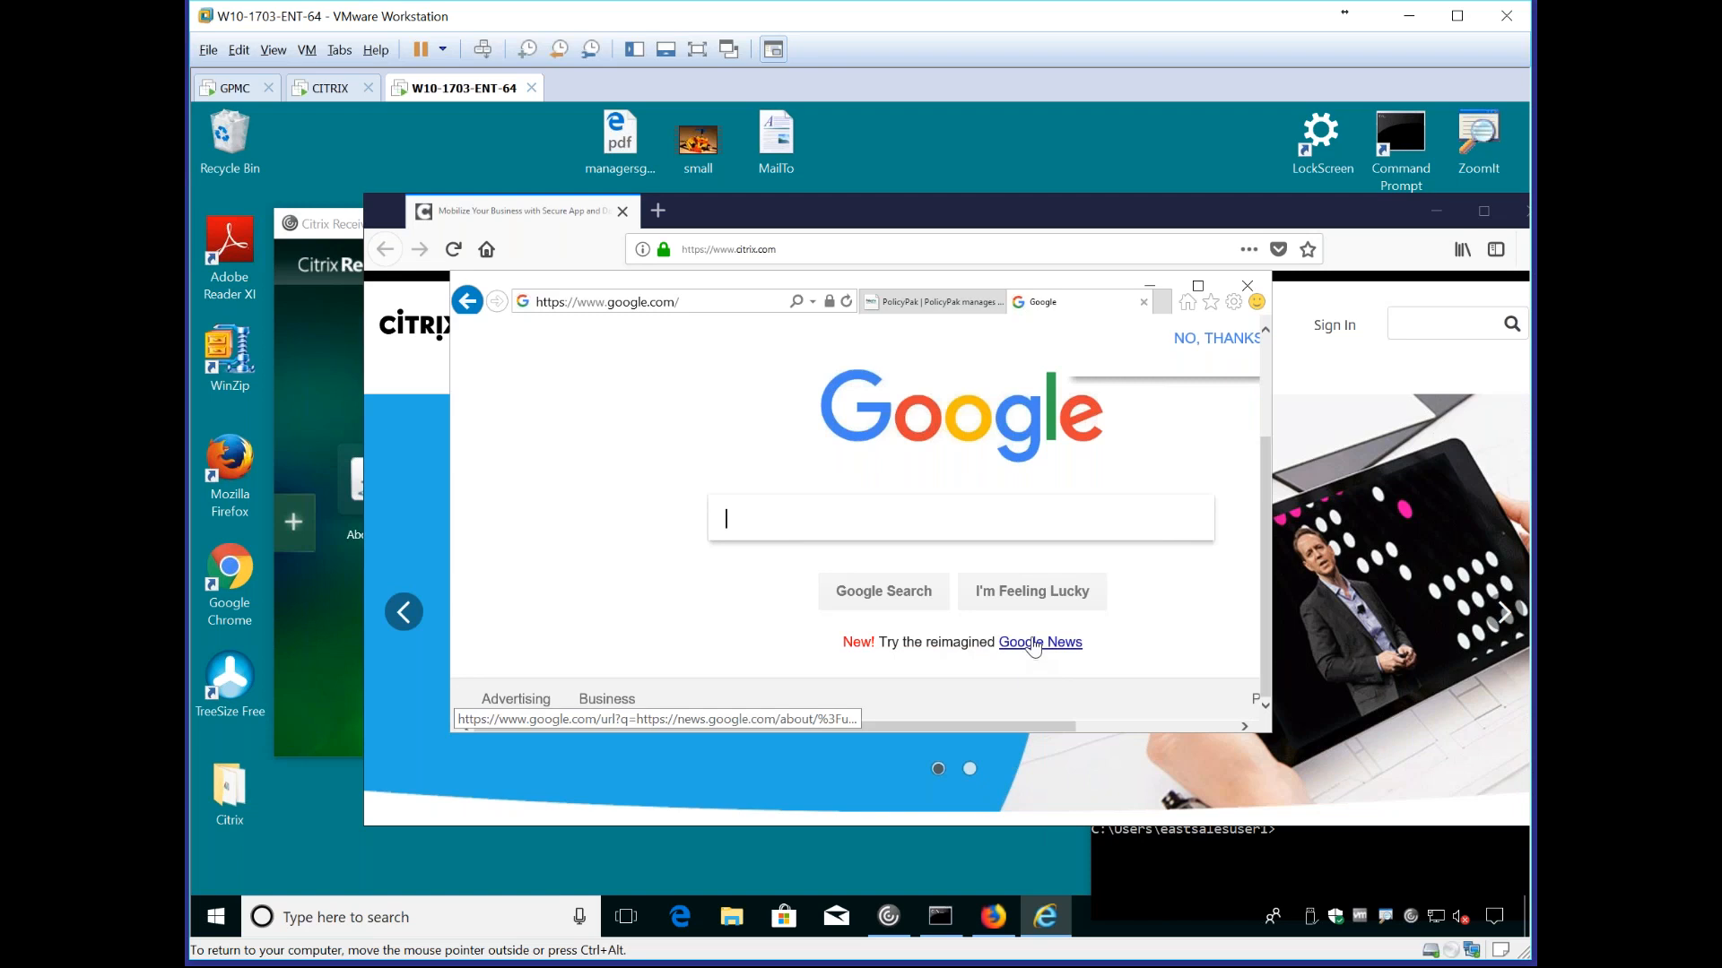
pyautogui.hotkey('ctrl', 'w')
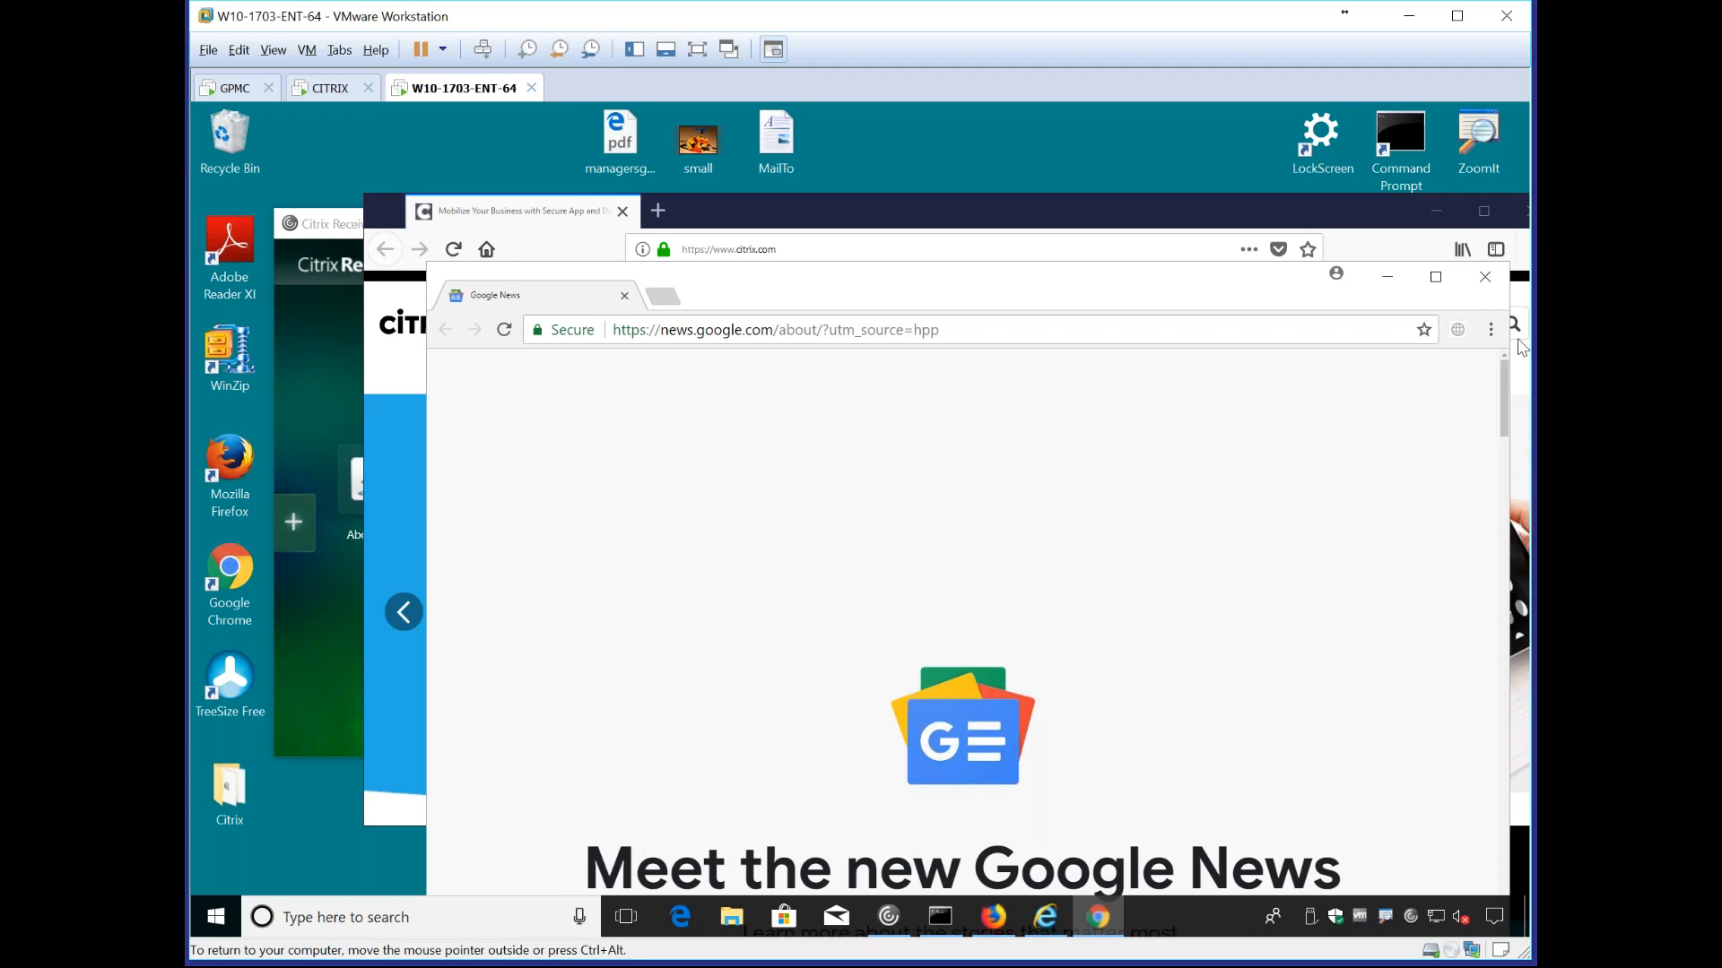
# Step: Close the Chrome and Internet Explorer windows and move the Firefox window fully into view
pyautogui.click(1491, 285)
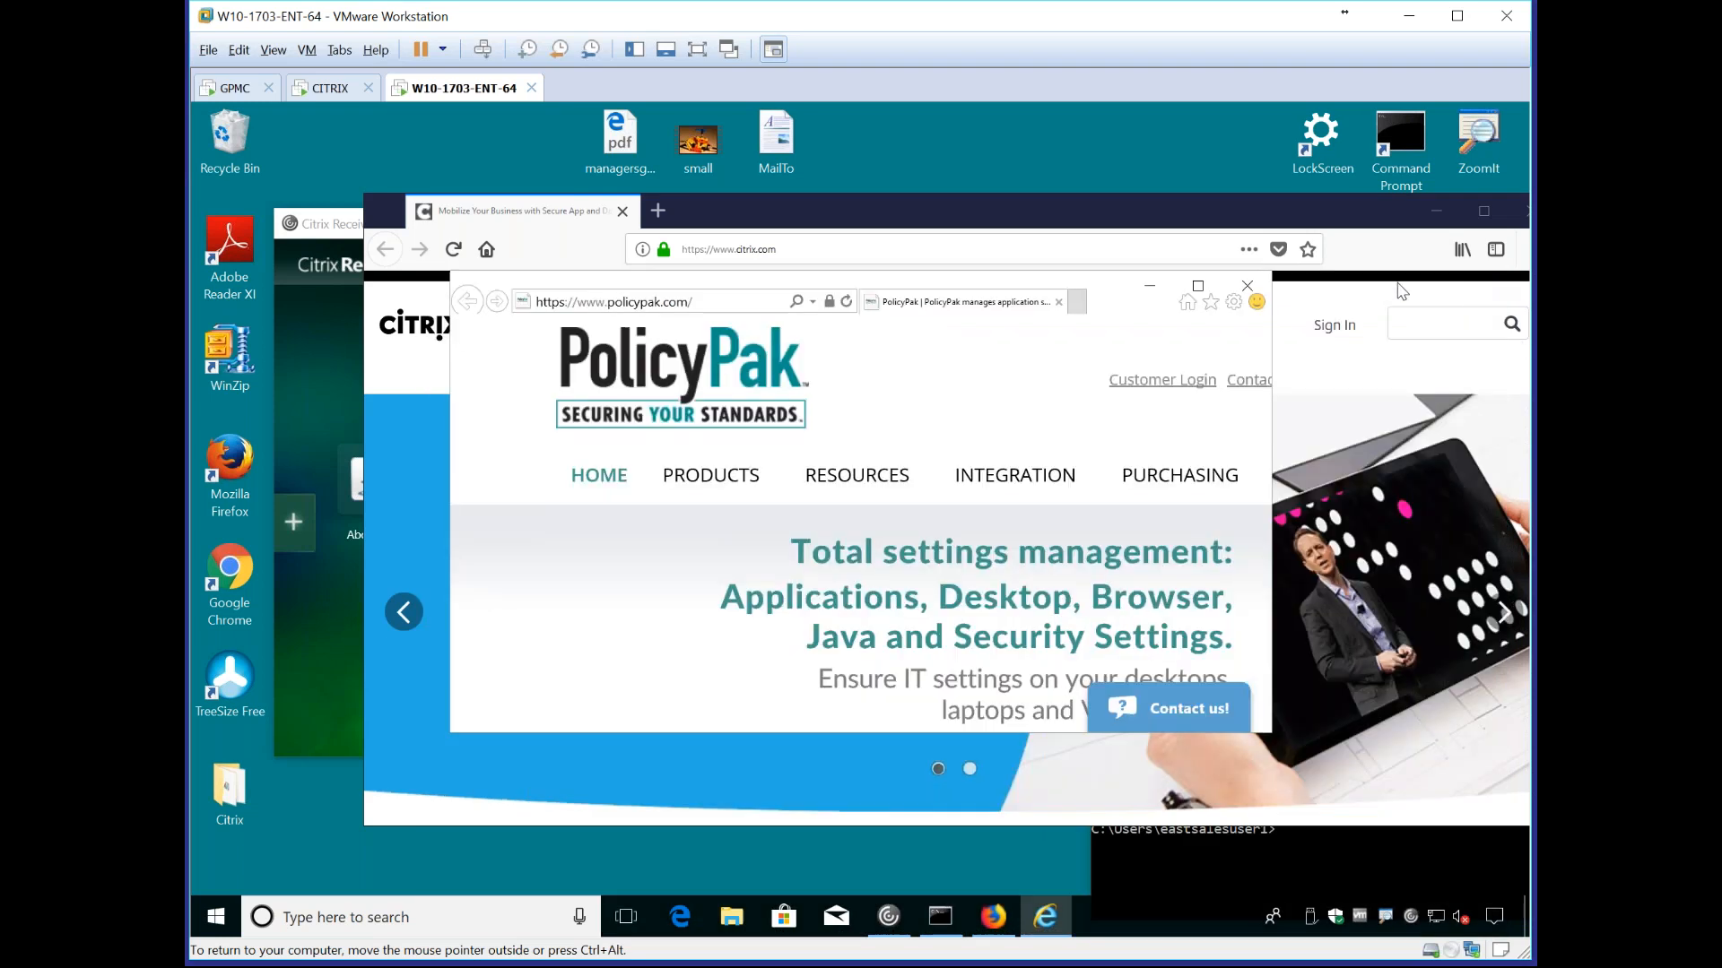
pyautogui.click(1247, 285)
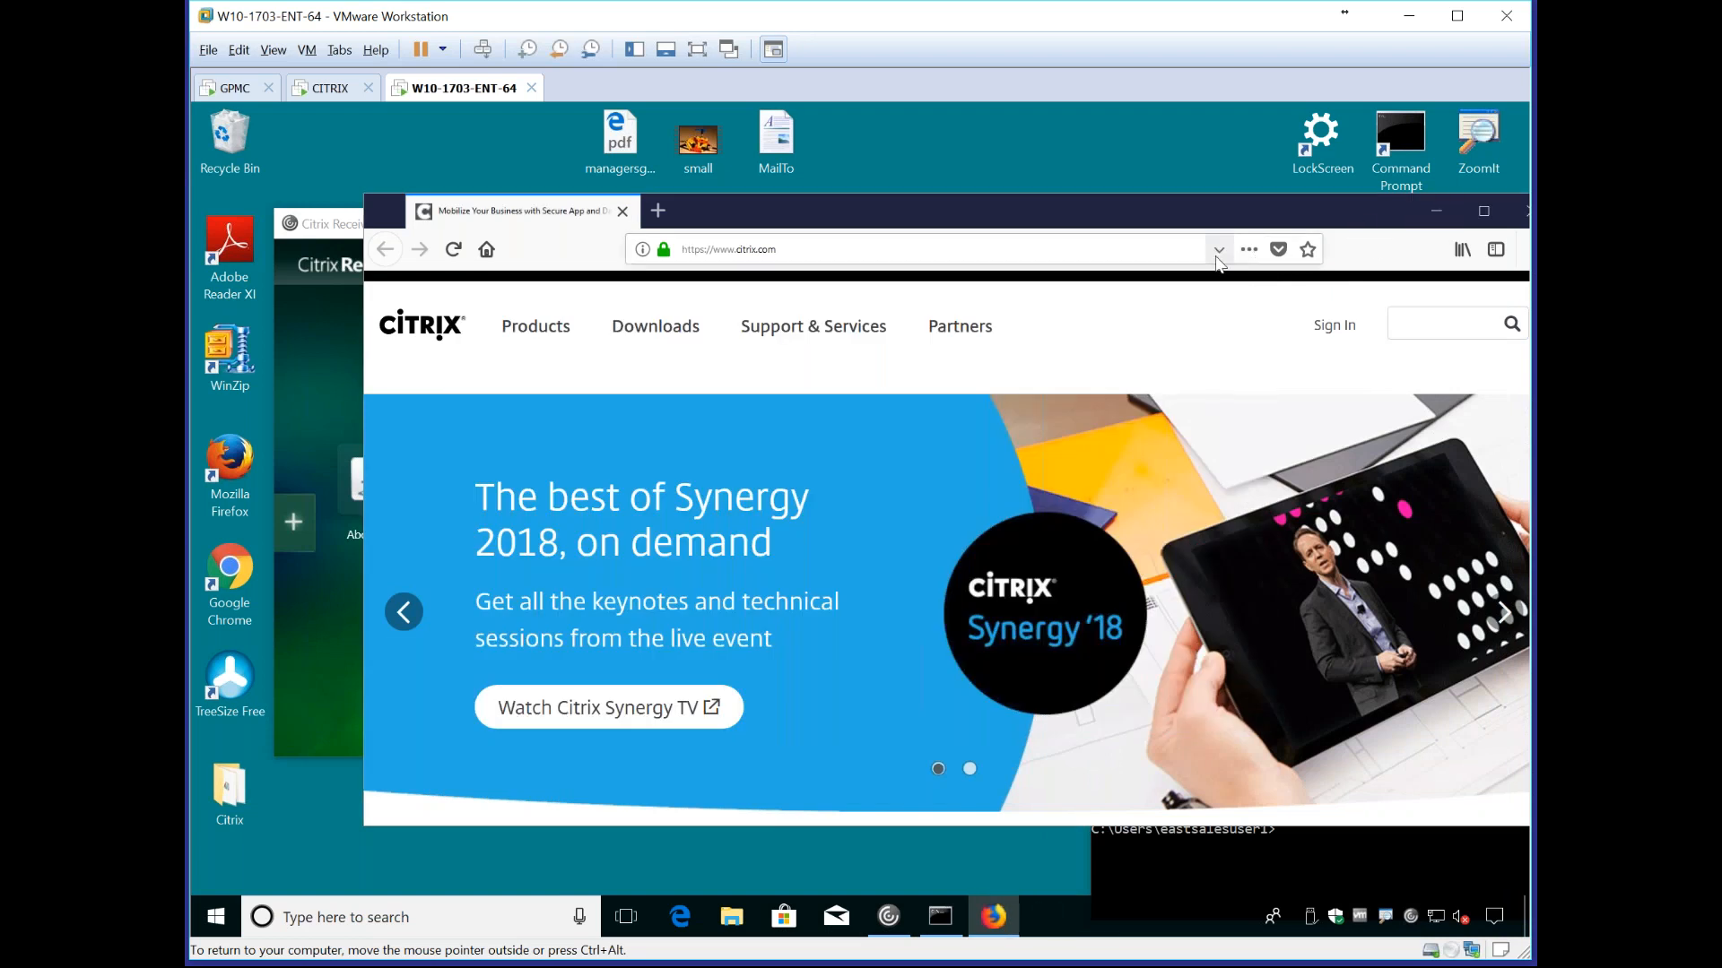
pyautogui.moveTo(1216, 219); pyautogui.dragTo(1126, 230)
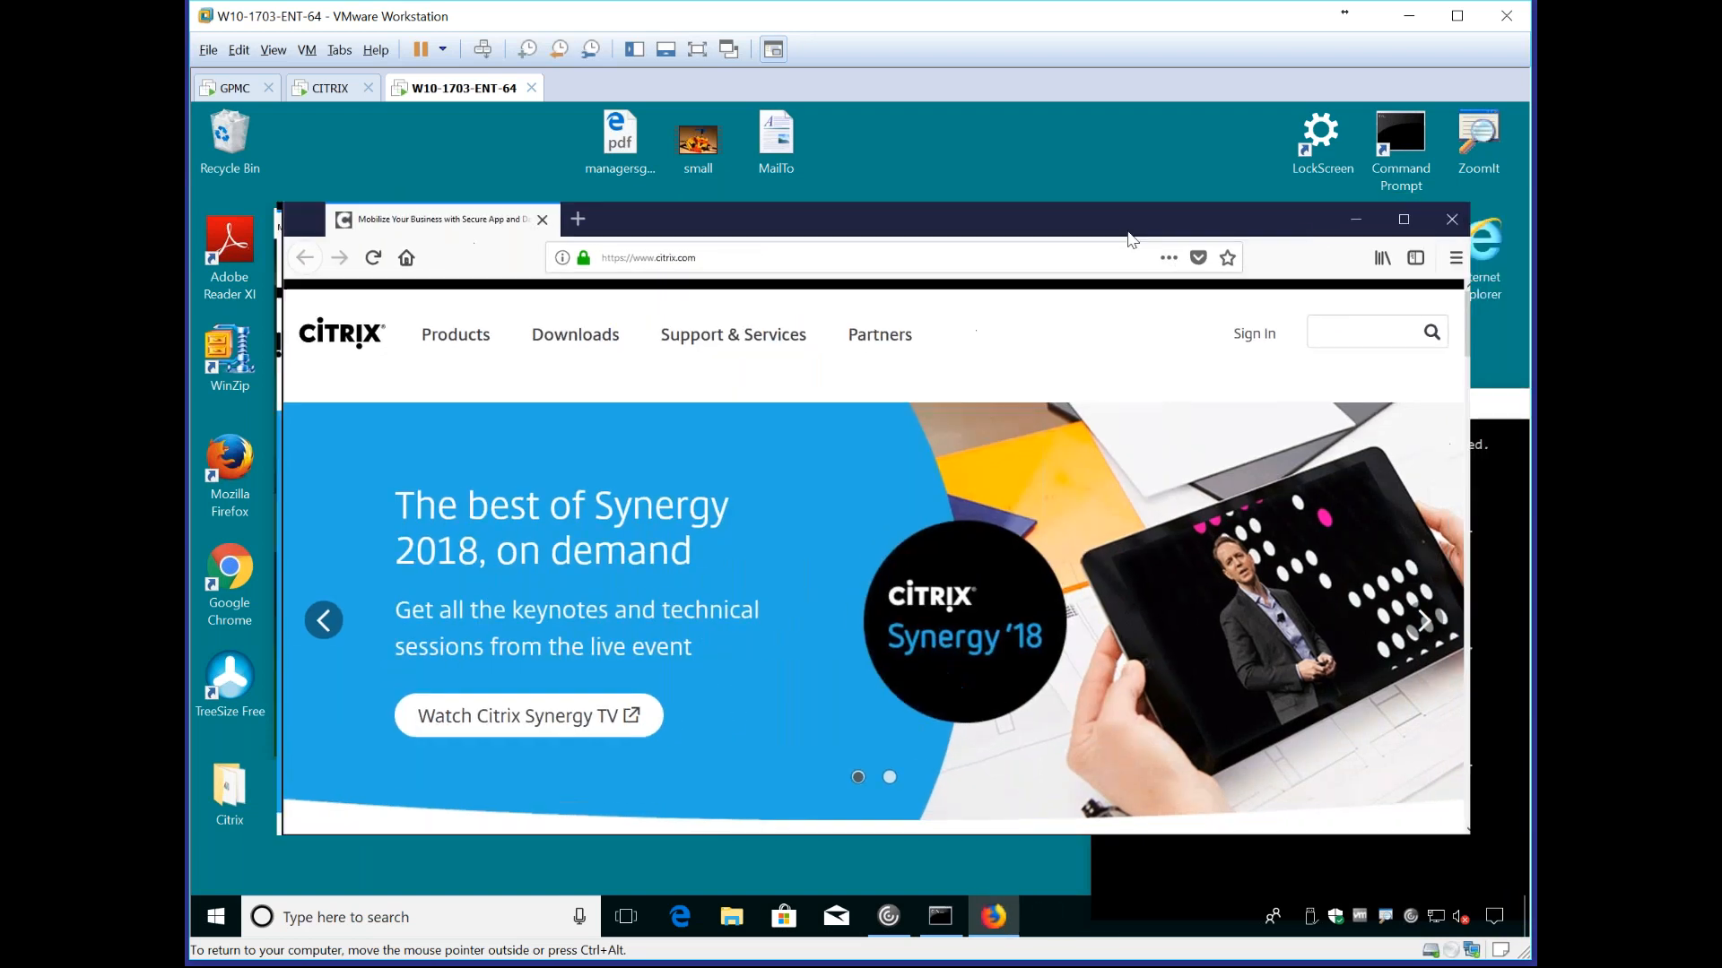
# Step: On the GPMC virtual machine, edit the PP Browser Router Demo GPO and open Collection 1 in the user-side Browser Router
pyautogui.click(233, 88)
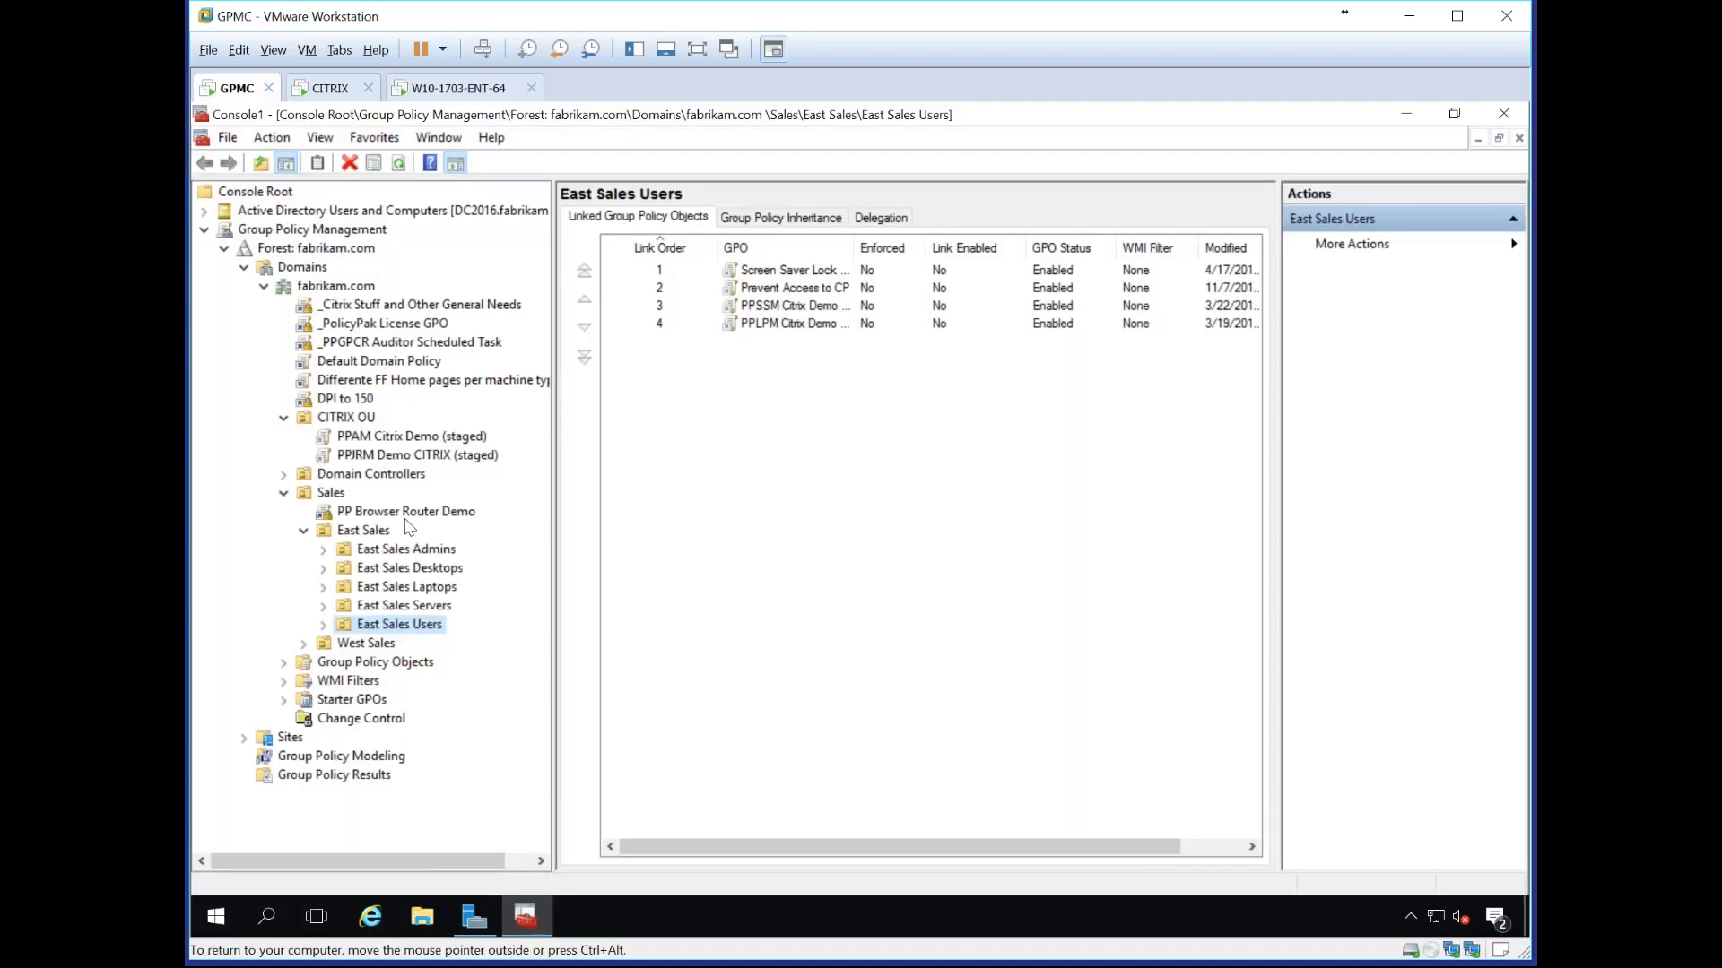
pyautogui.rightClick(415, 513)
pyautogui.click(428, 531)
pyautogui.doubleClick(517, 204)
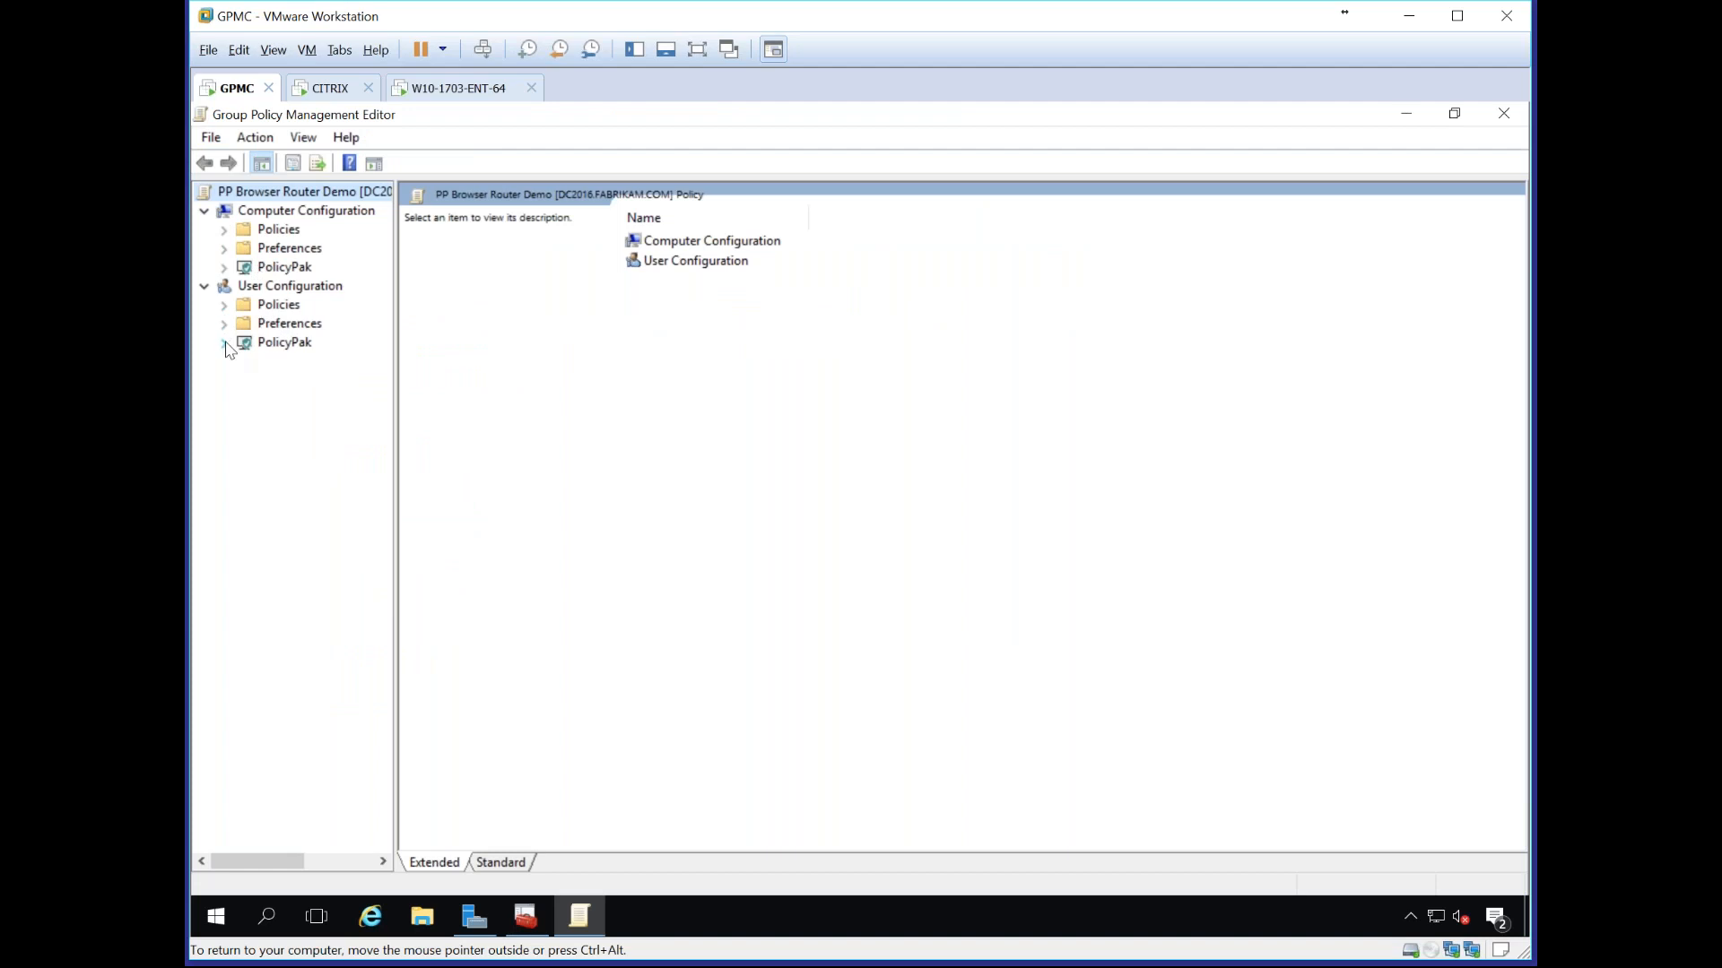
pyautogui.click(223, 341)
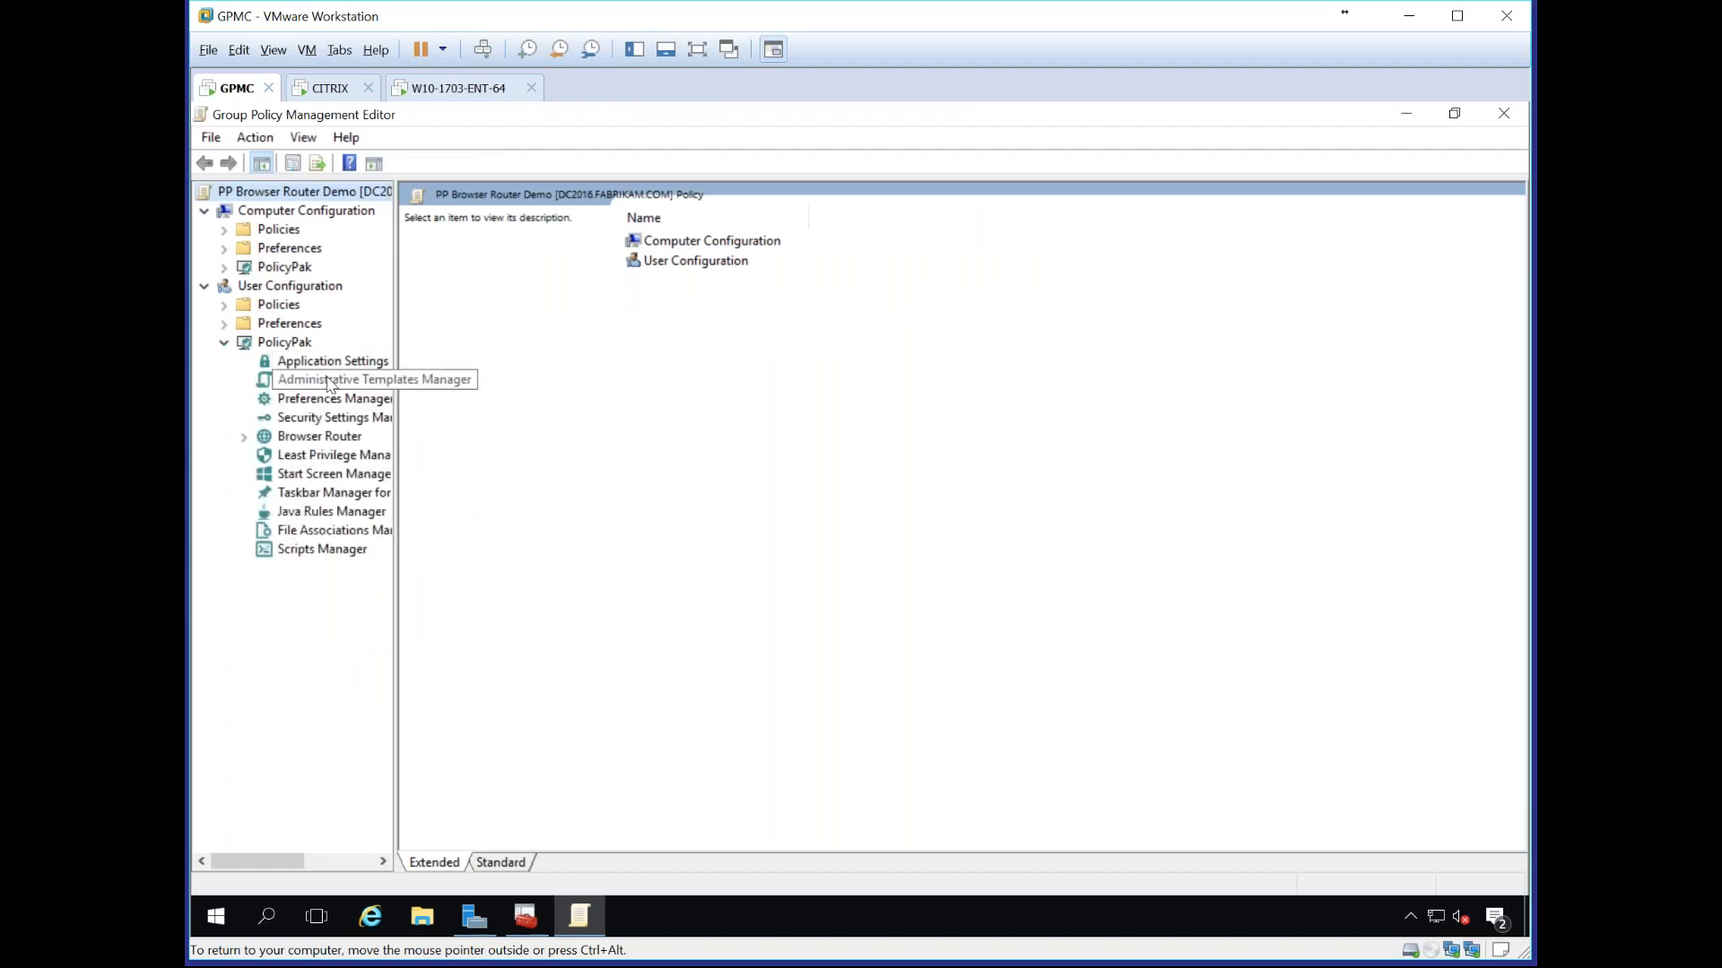
pyautogui.click(318, 436)
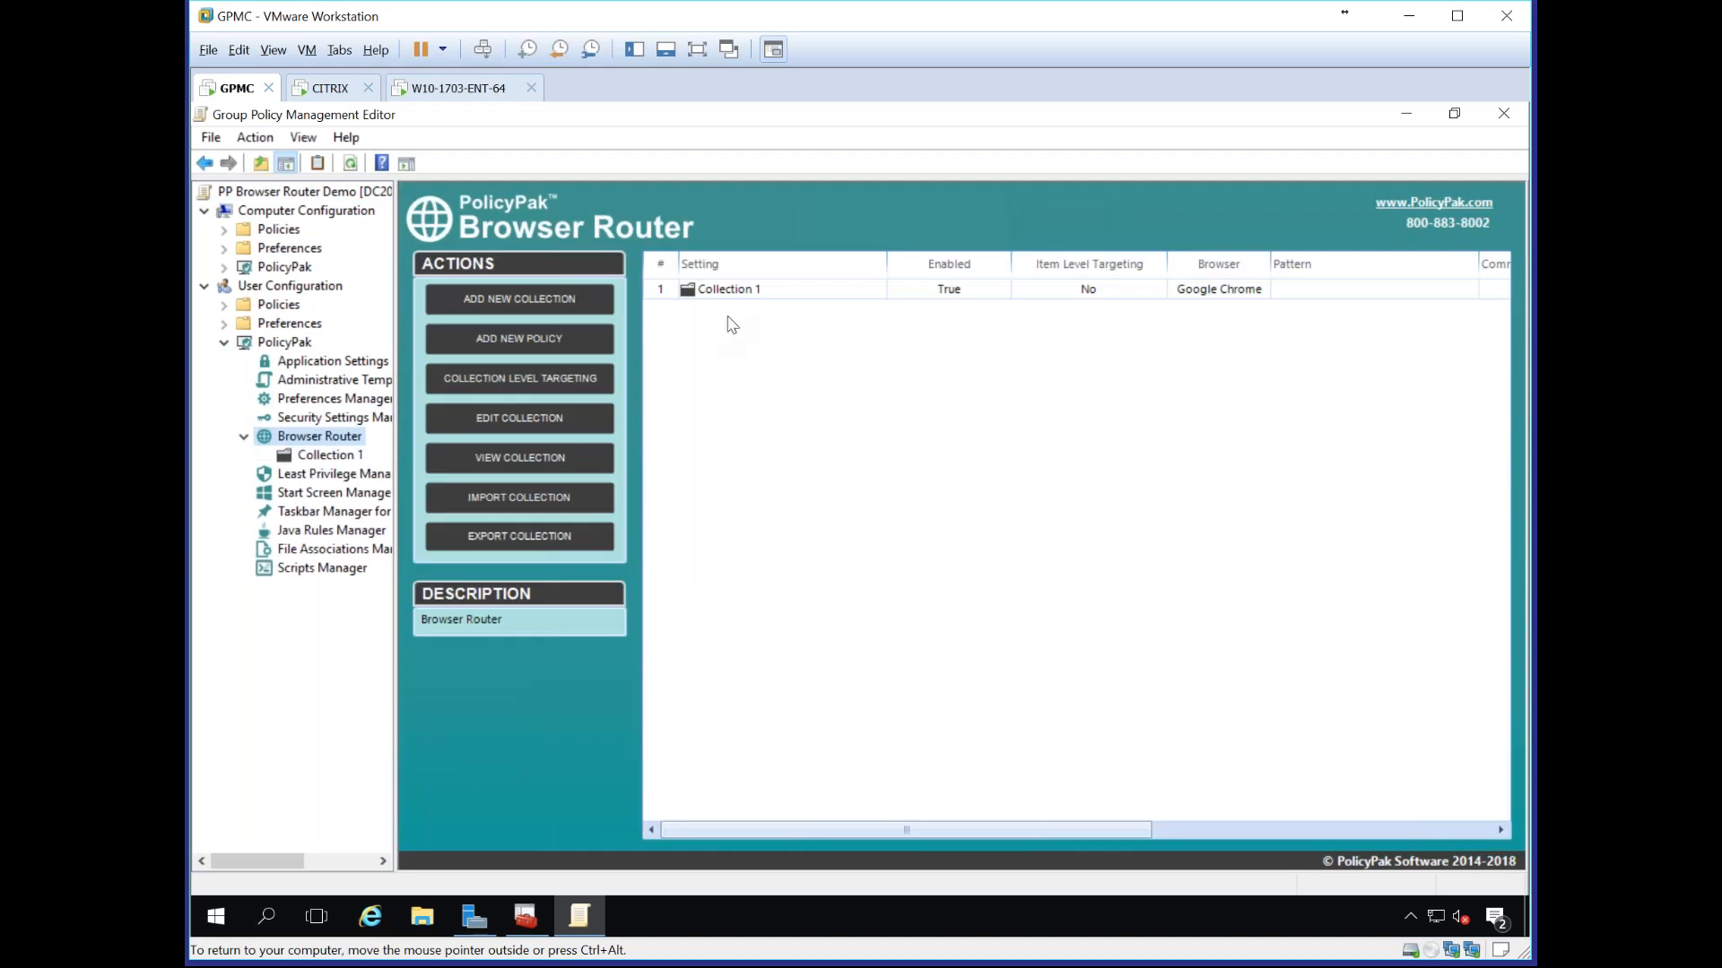
pyautogui.doubleClick(728, 289)
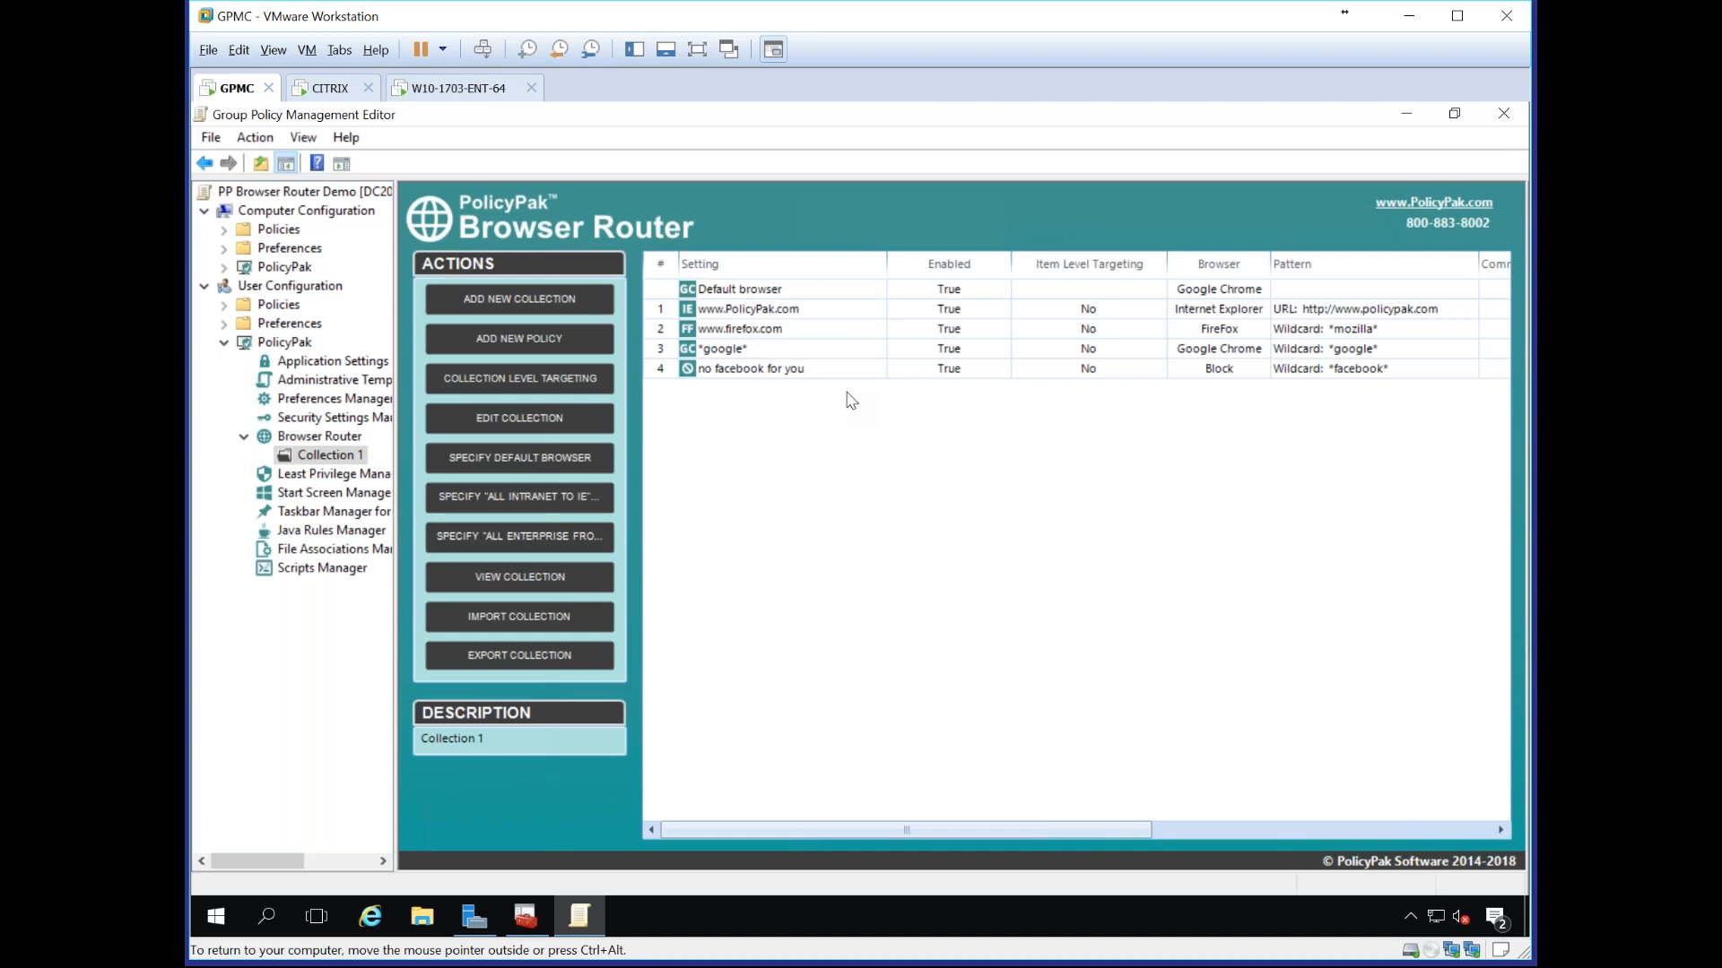
# Step: Add a Browser Router policy named rule 890 to Collection 1 that sends sites matching the wildcard *nbc* to Google Chrome
pyautogui.rightClick(704, 413)
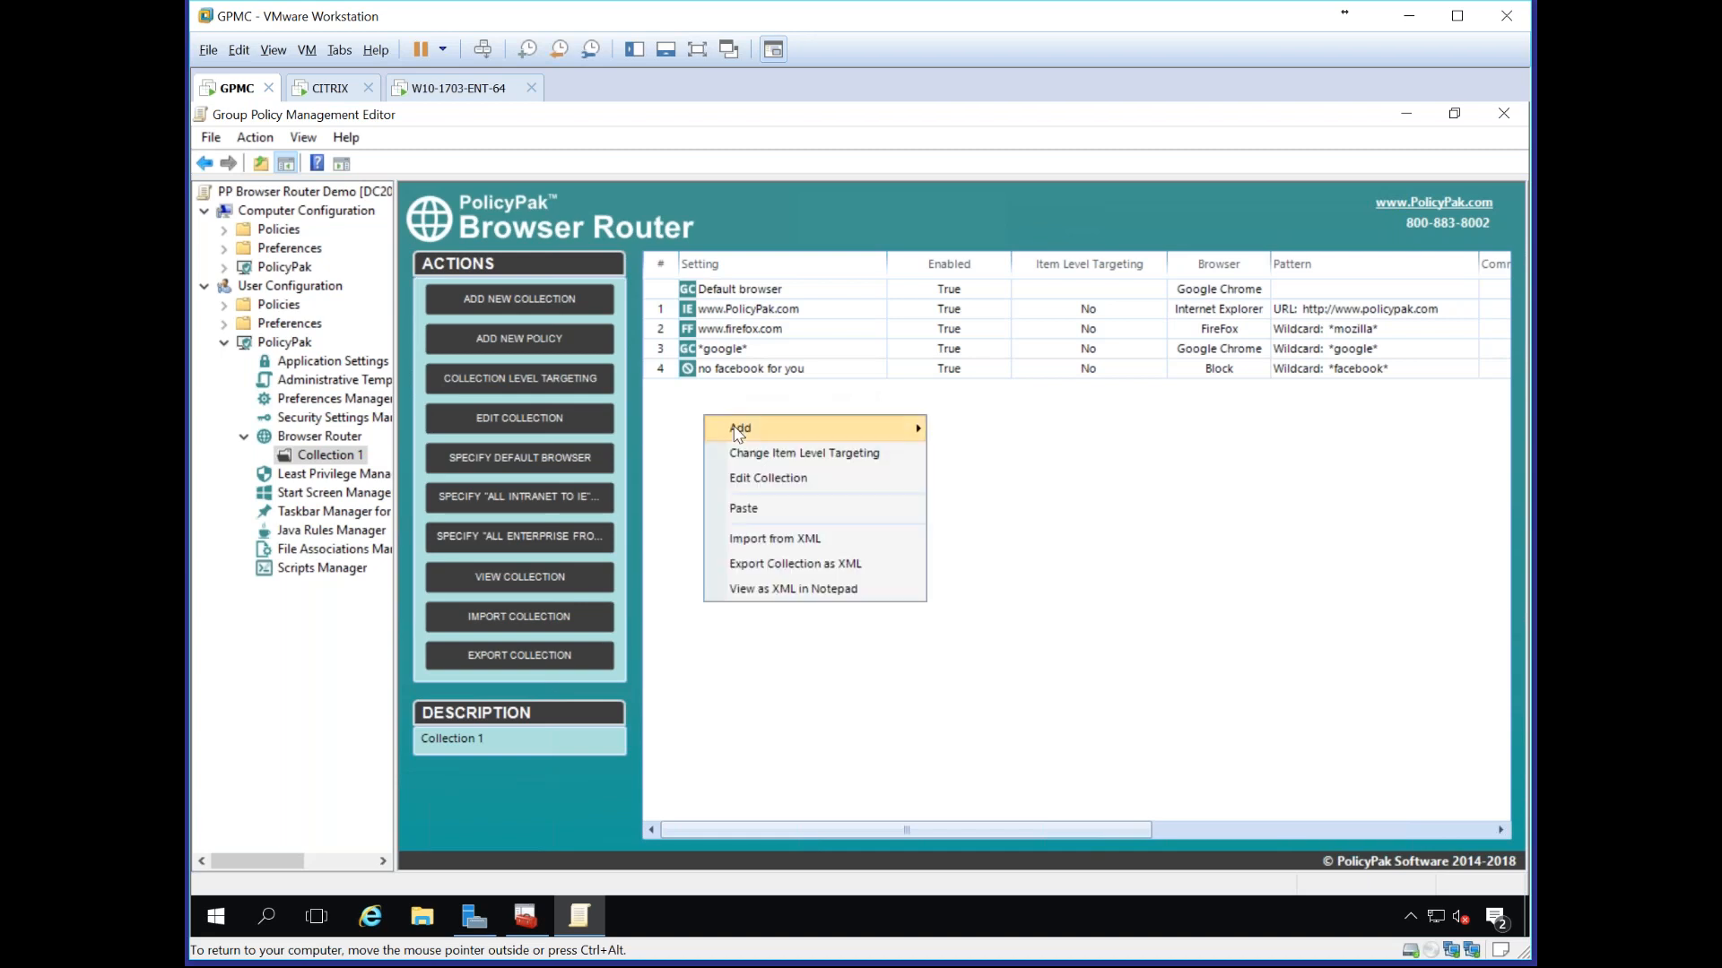
pyautogui.click(988, 465)
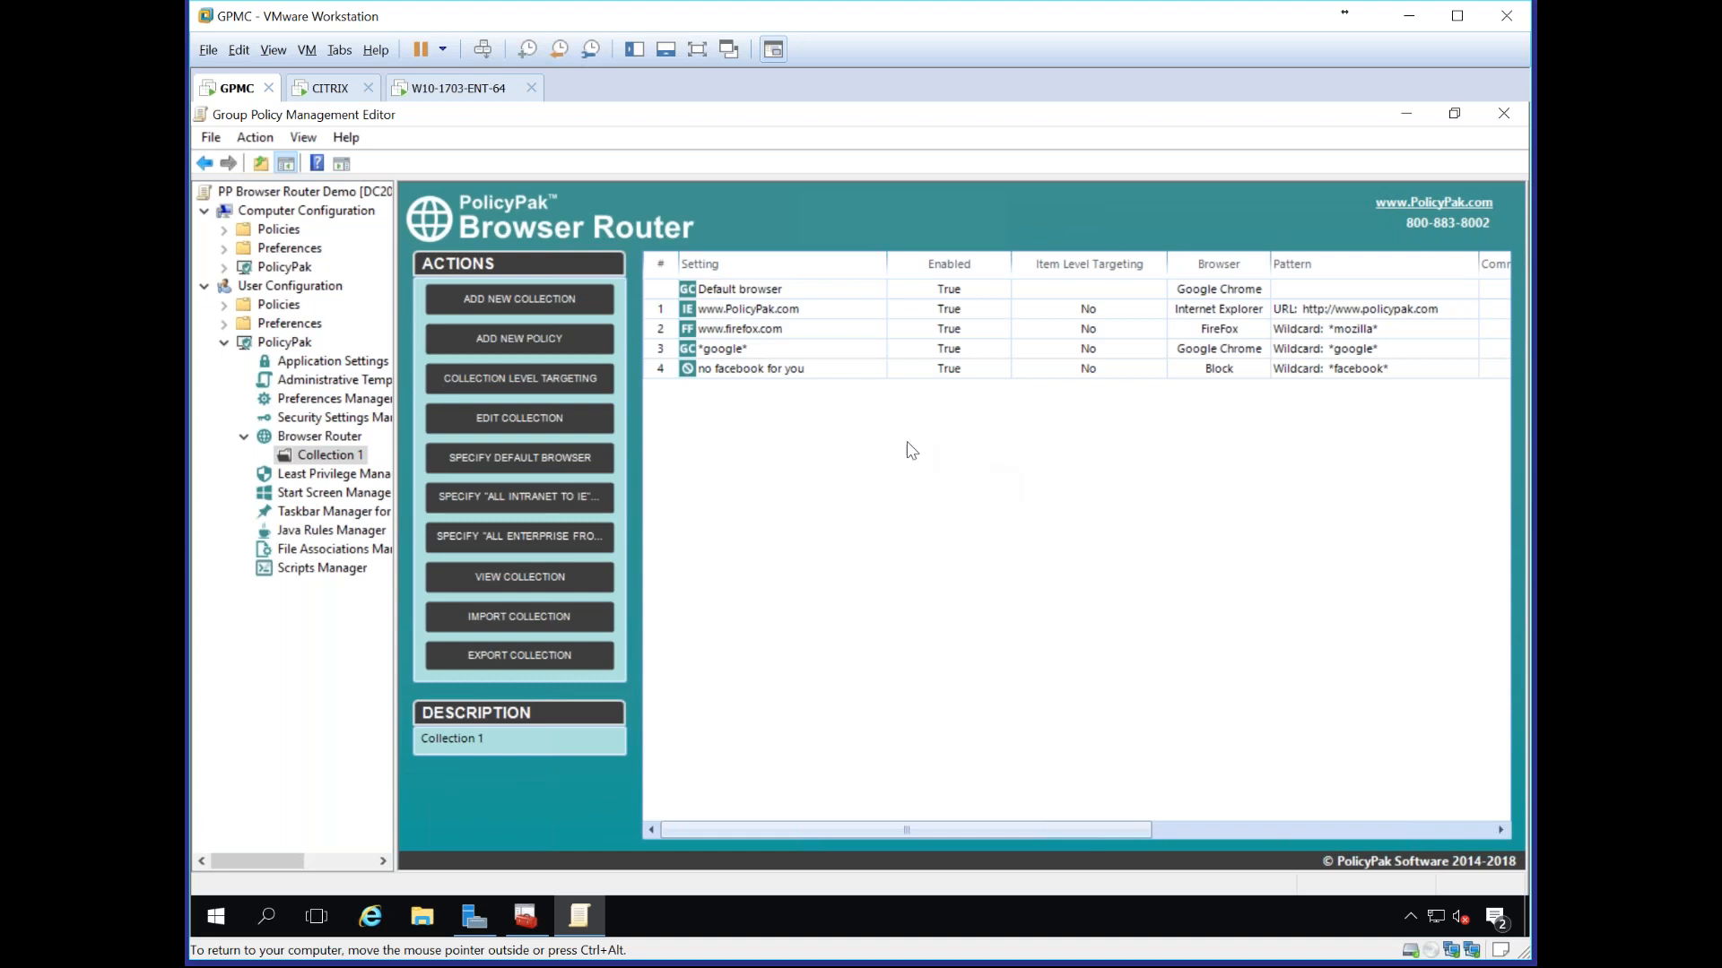
pyautogui.write('r')
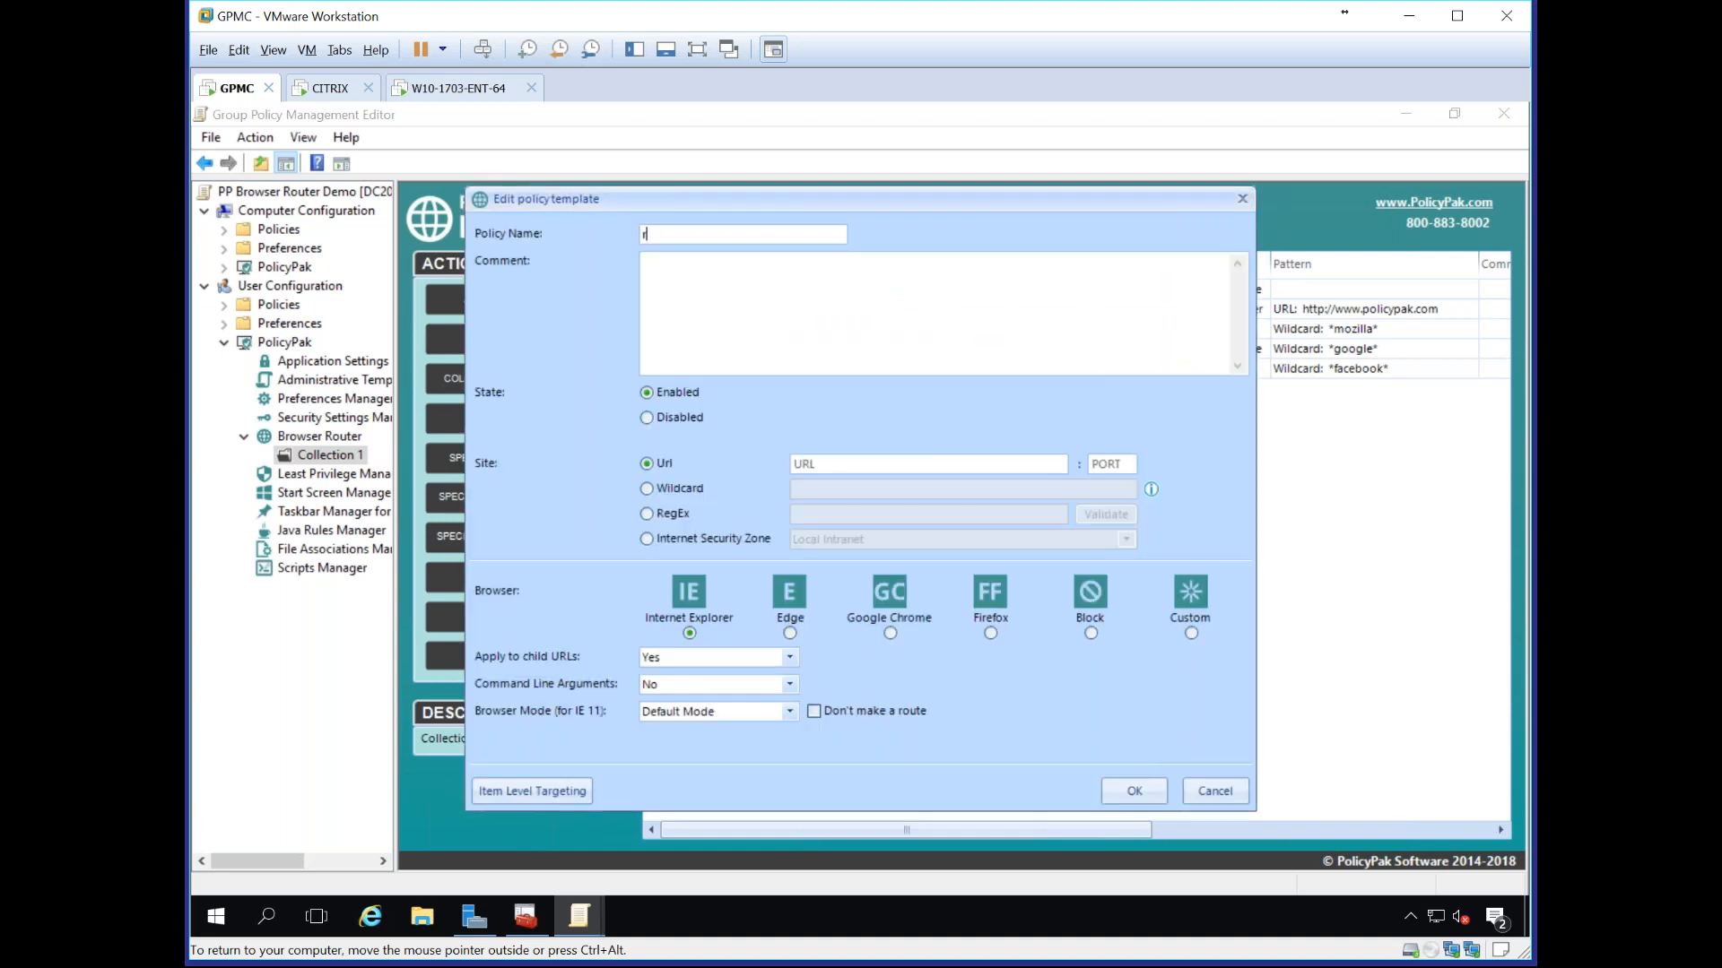
pyautogui.write('ule 890')
pyautogui.click(672, 489)
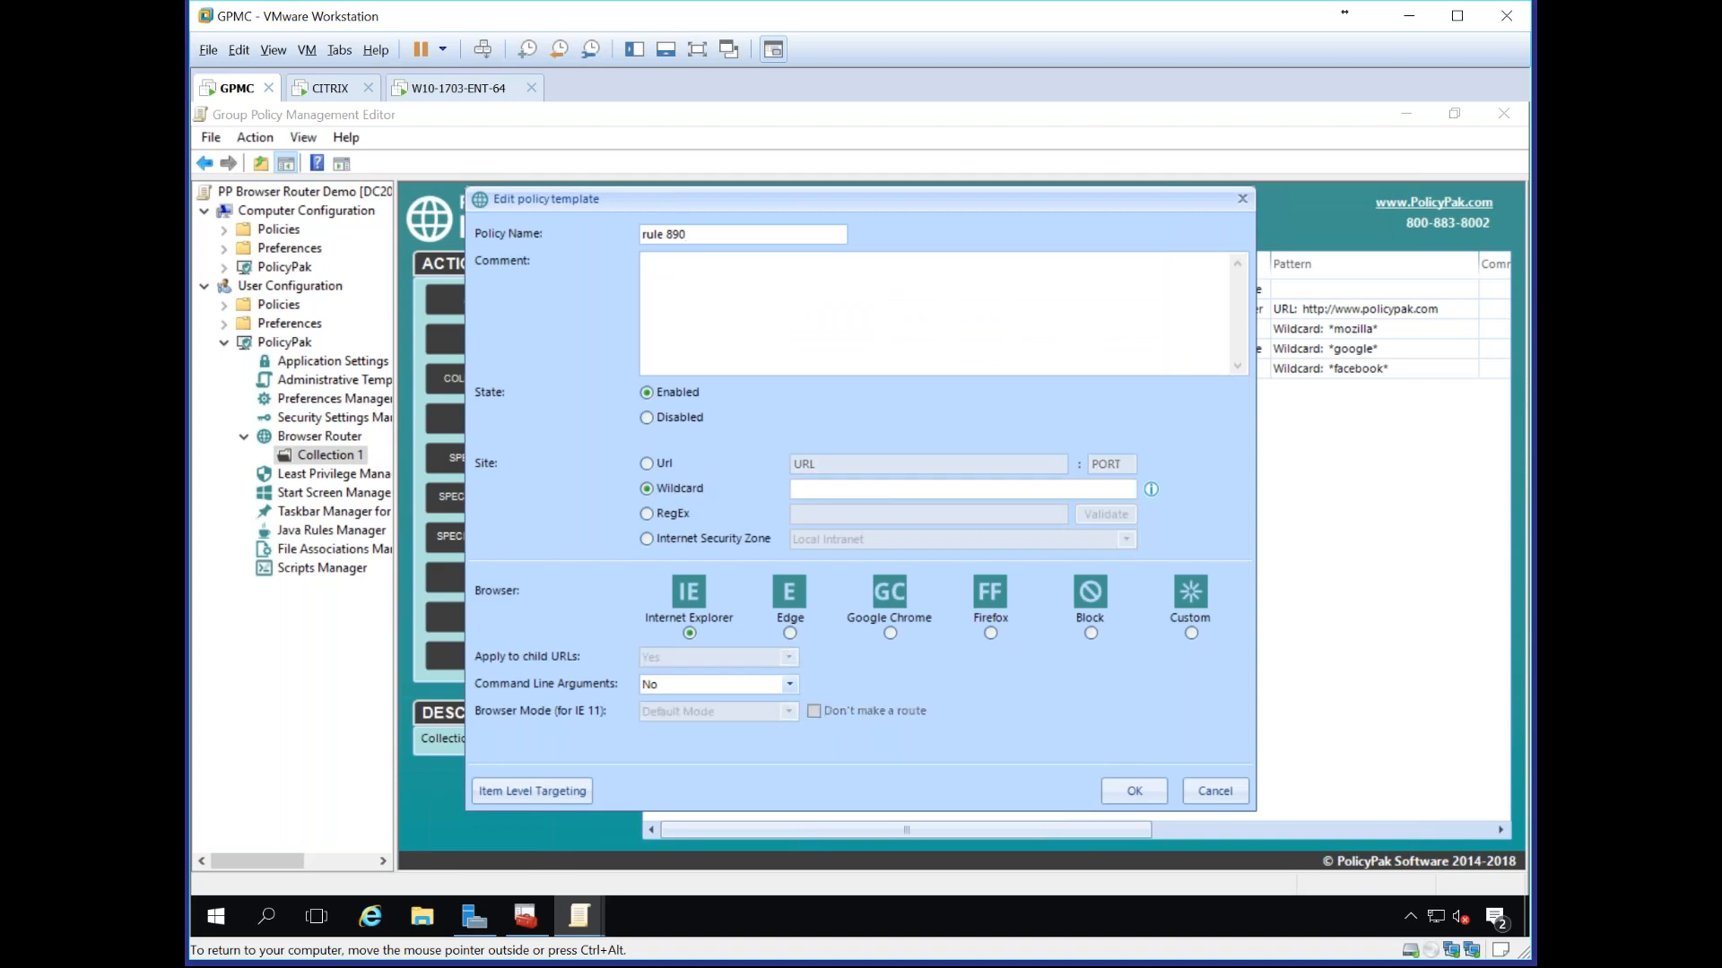
pyautogui.click(839, 489)
pyautogui.write('*nbc*')
pyautogui.click(891, 633)
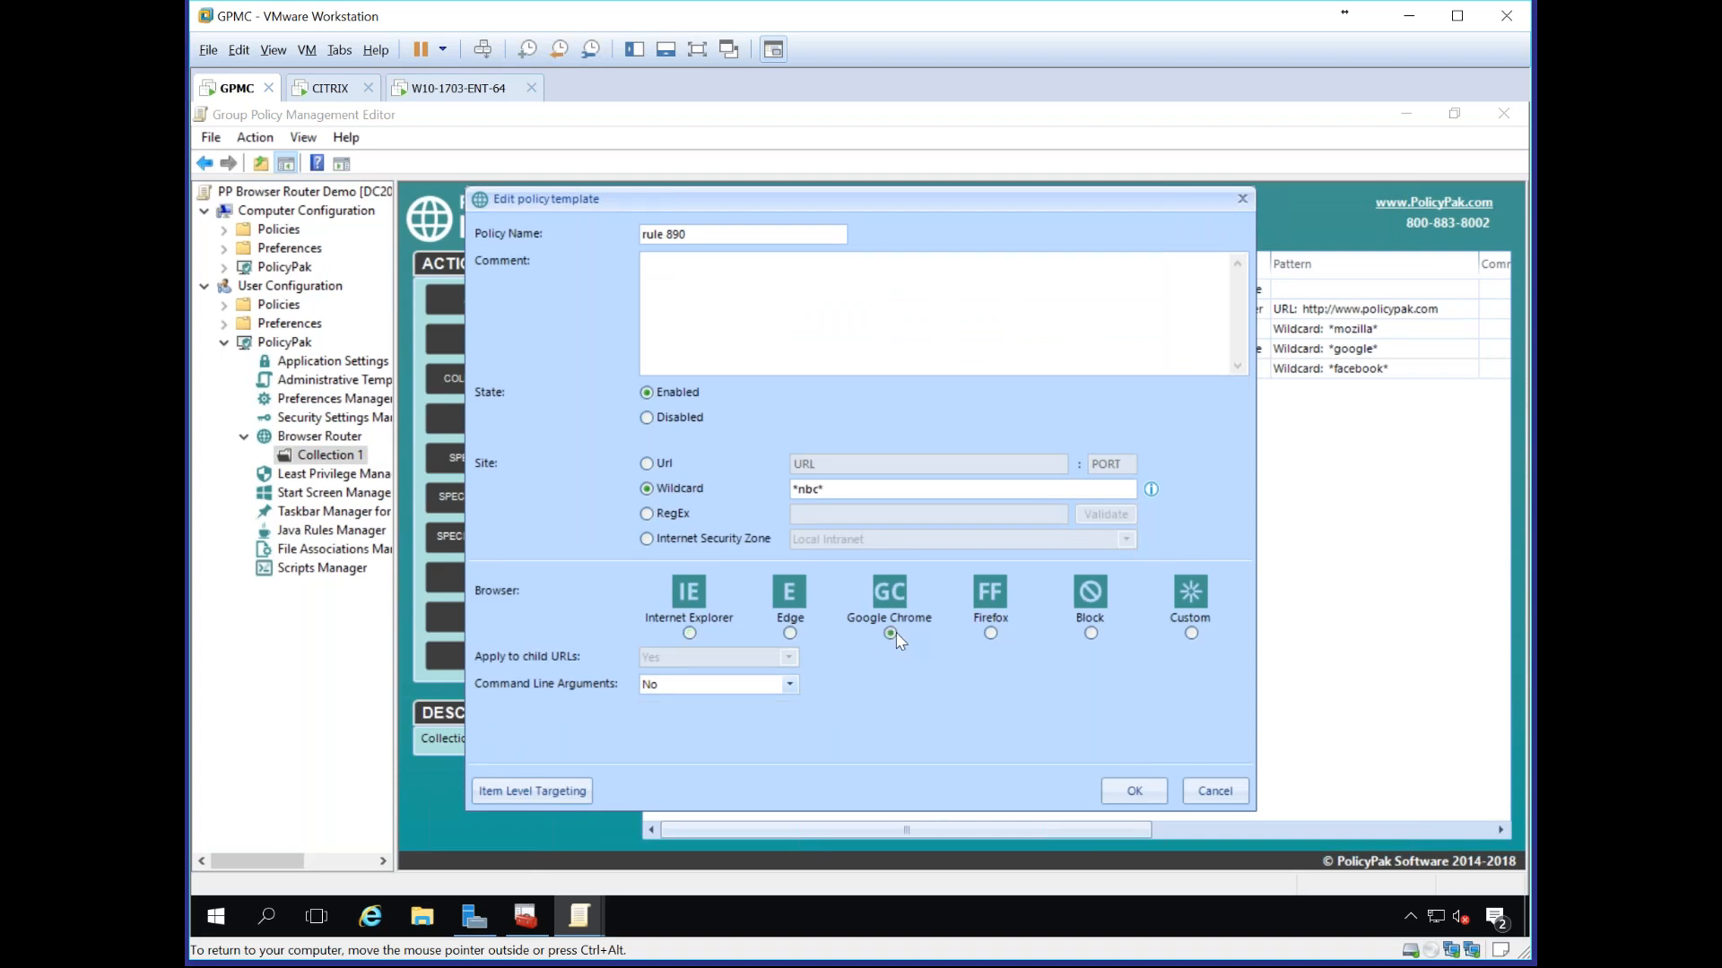
pyautogui.click(1133, 790)
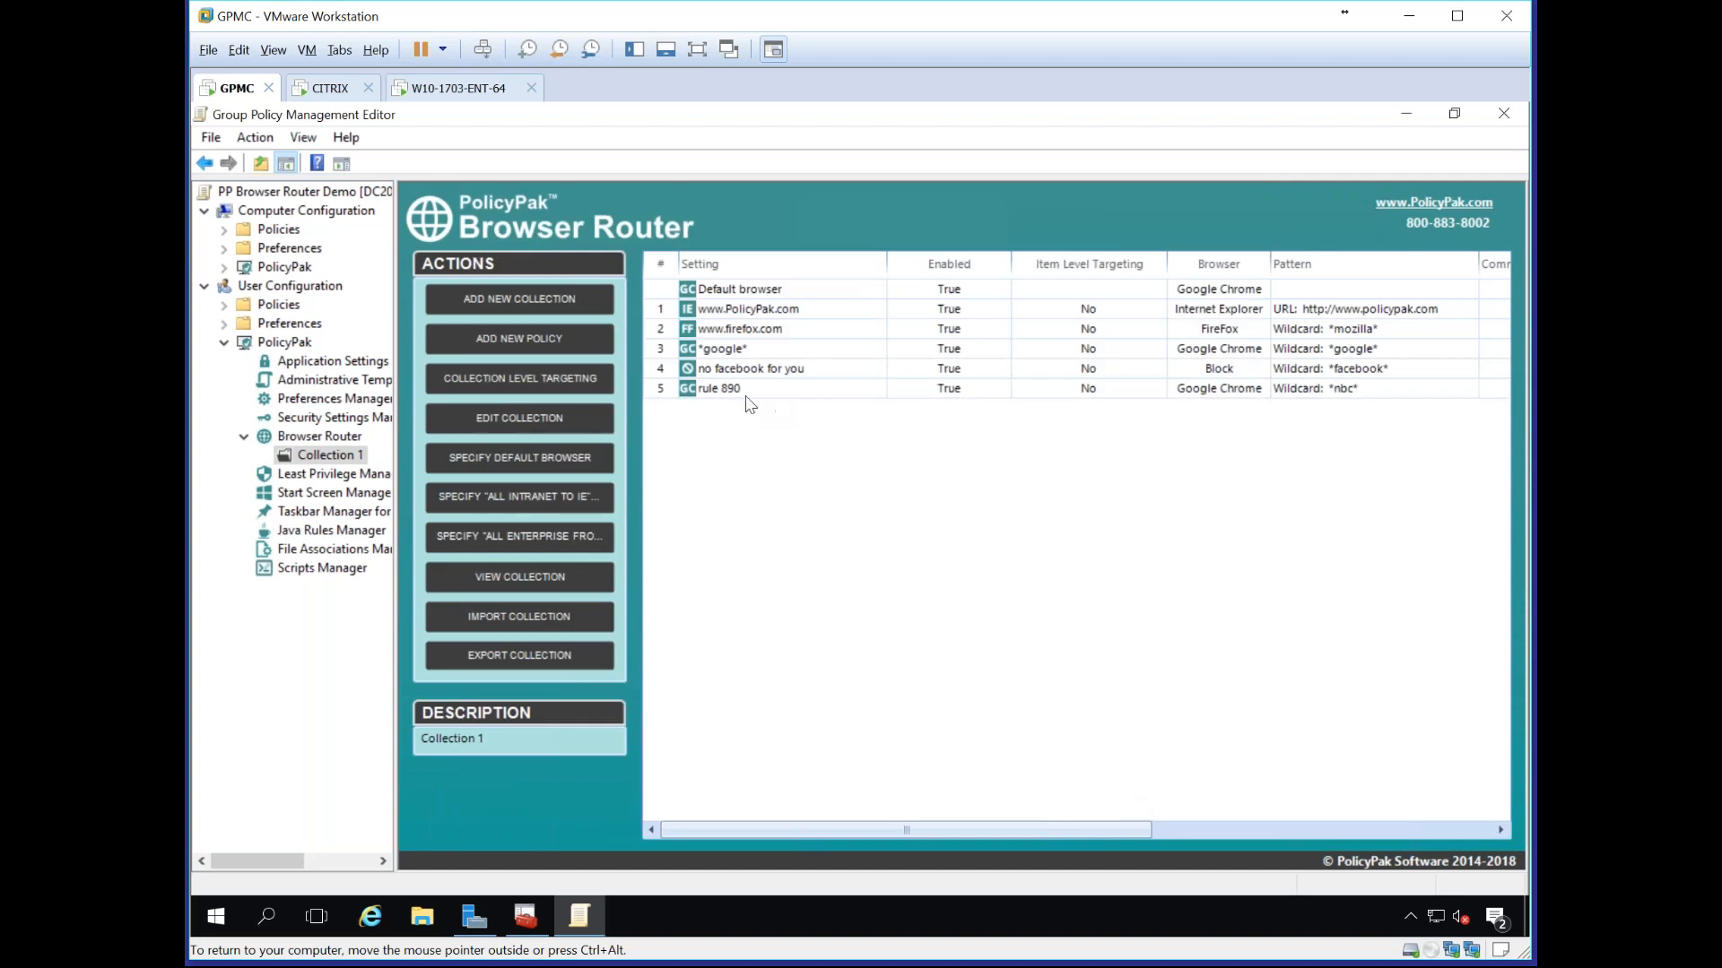
pyautogui.rightClick(724, 423)
pyautogui.moveTo(755, 440)
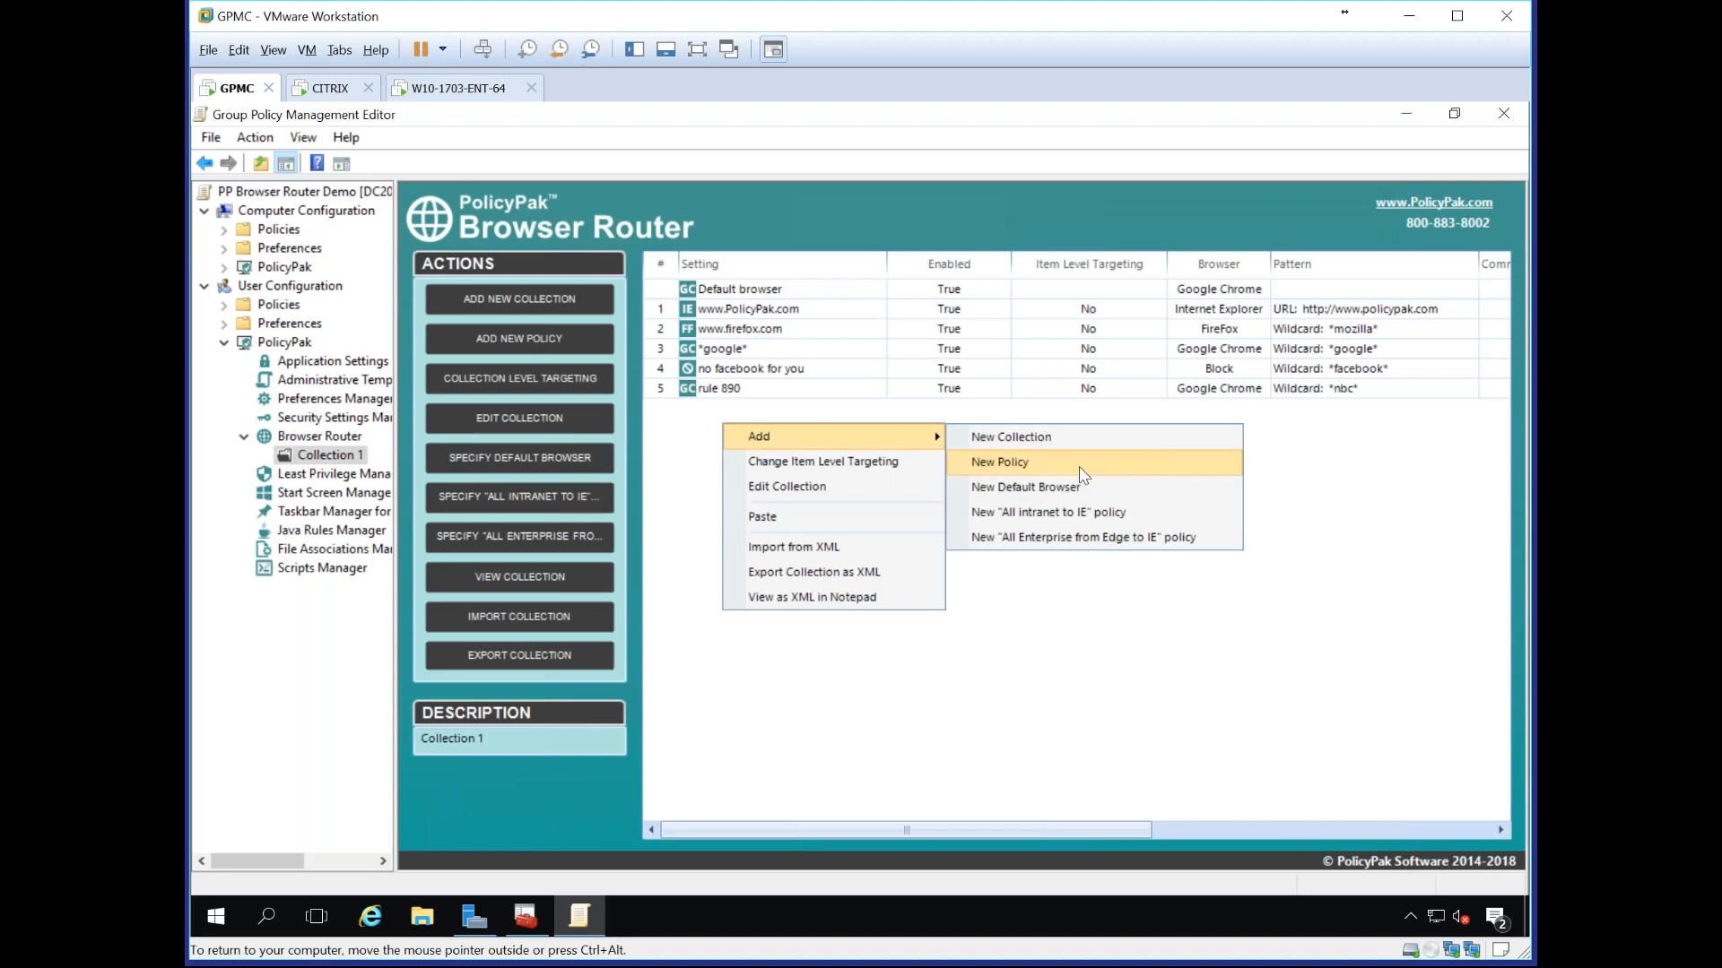
pyautogui.click(1079, 466)
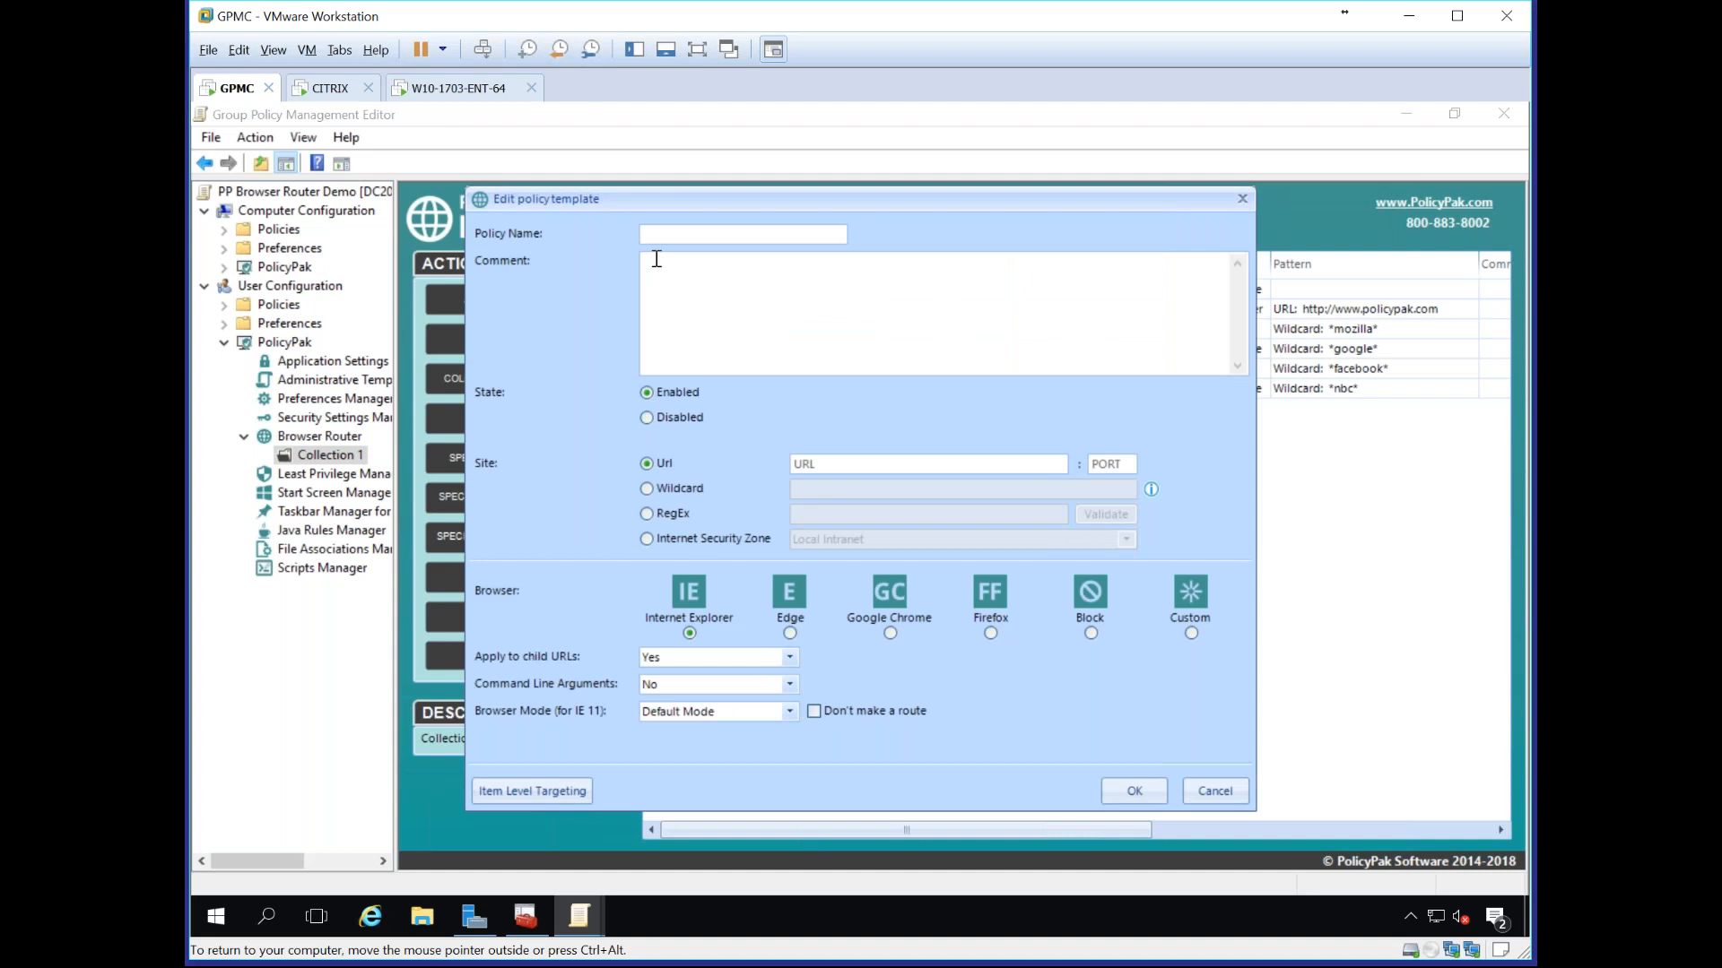
pyautogui.write('route test to MS to IE')
pyautogui.click(807, 464)
pyautogui.write('http')
pyautogui.hotkey('ctrl', 'a')
pyautogui.write('www.microsoft.com')
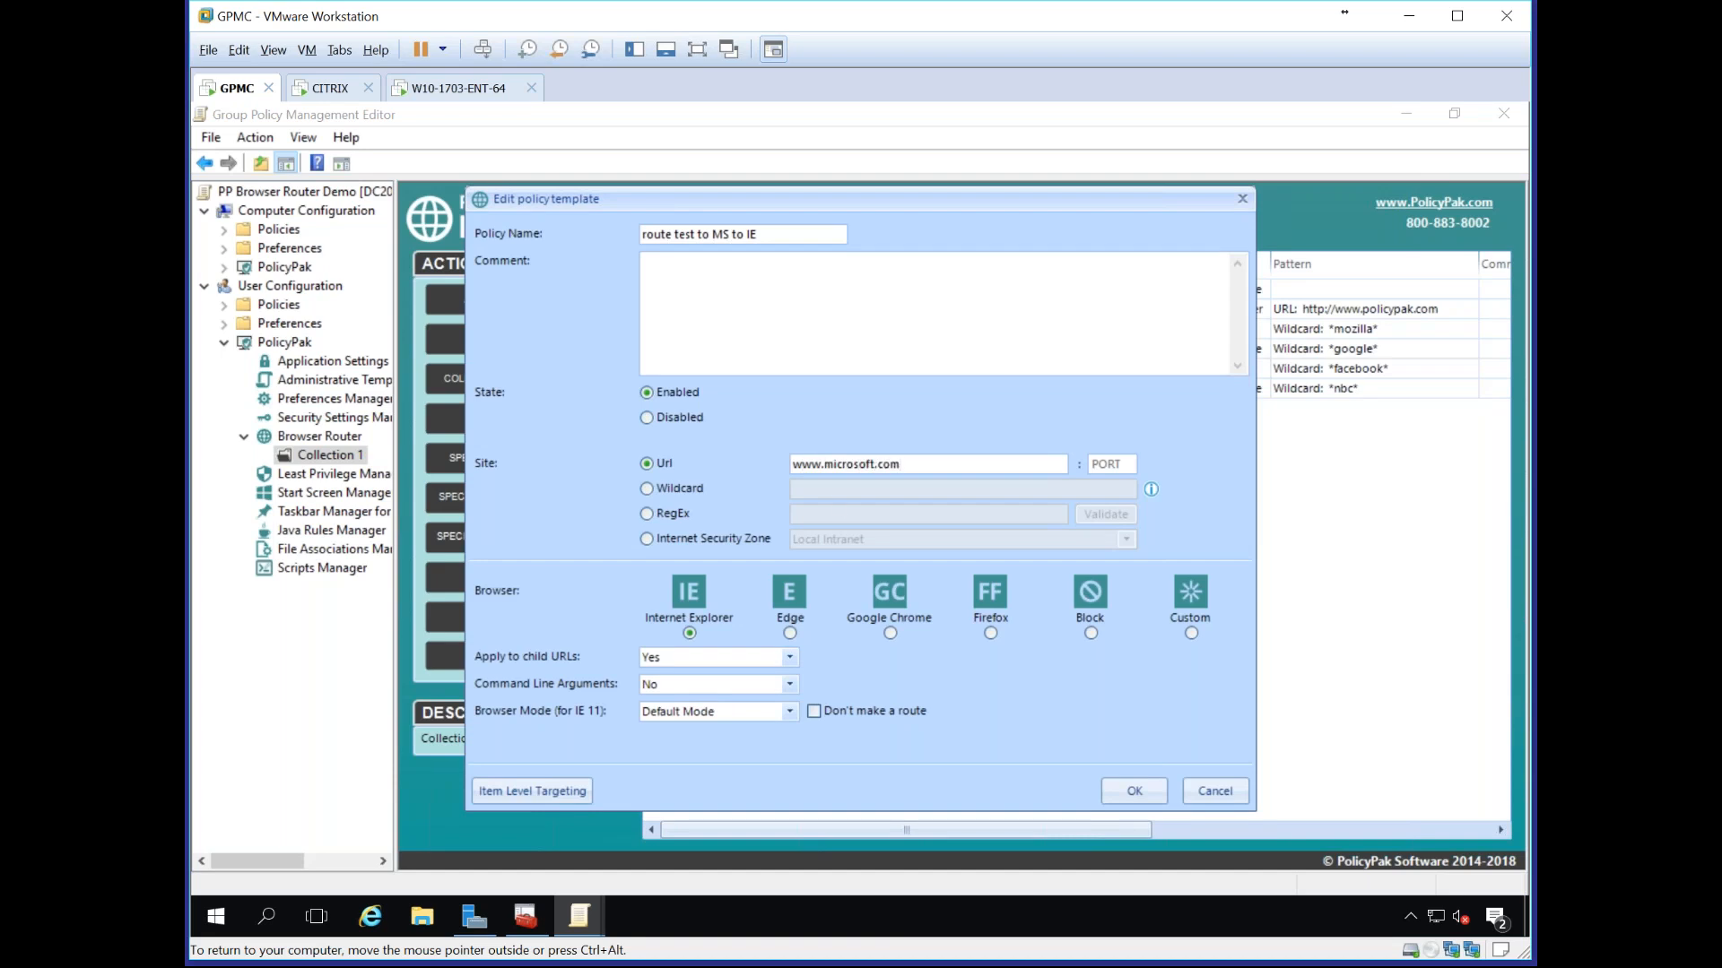
# Step: Review the IE 11 browser mode choices for the drafted Microsoft policy and discard the policy without saving
pyautogui.click(719, 714)
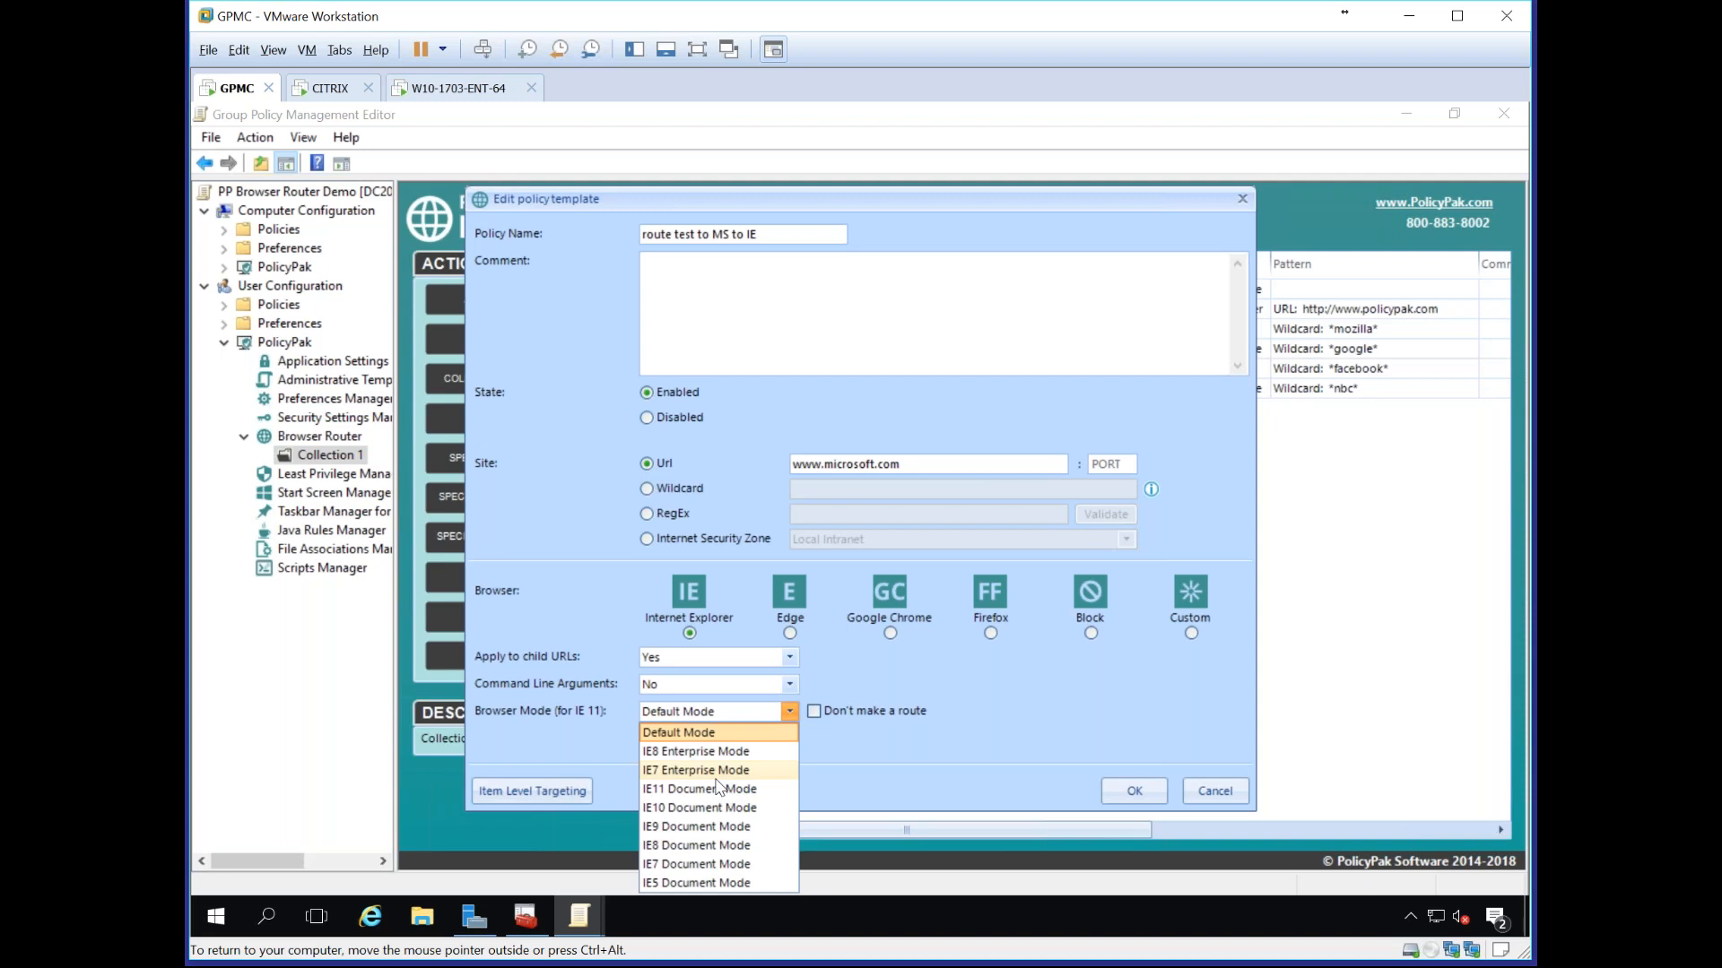
pyautogui.press('Escape')
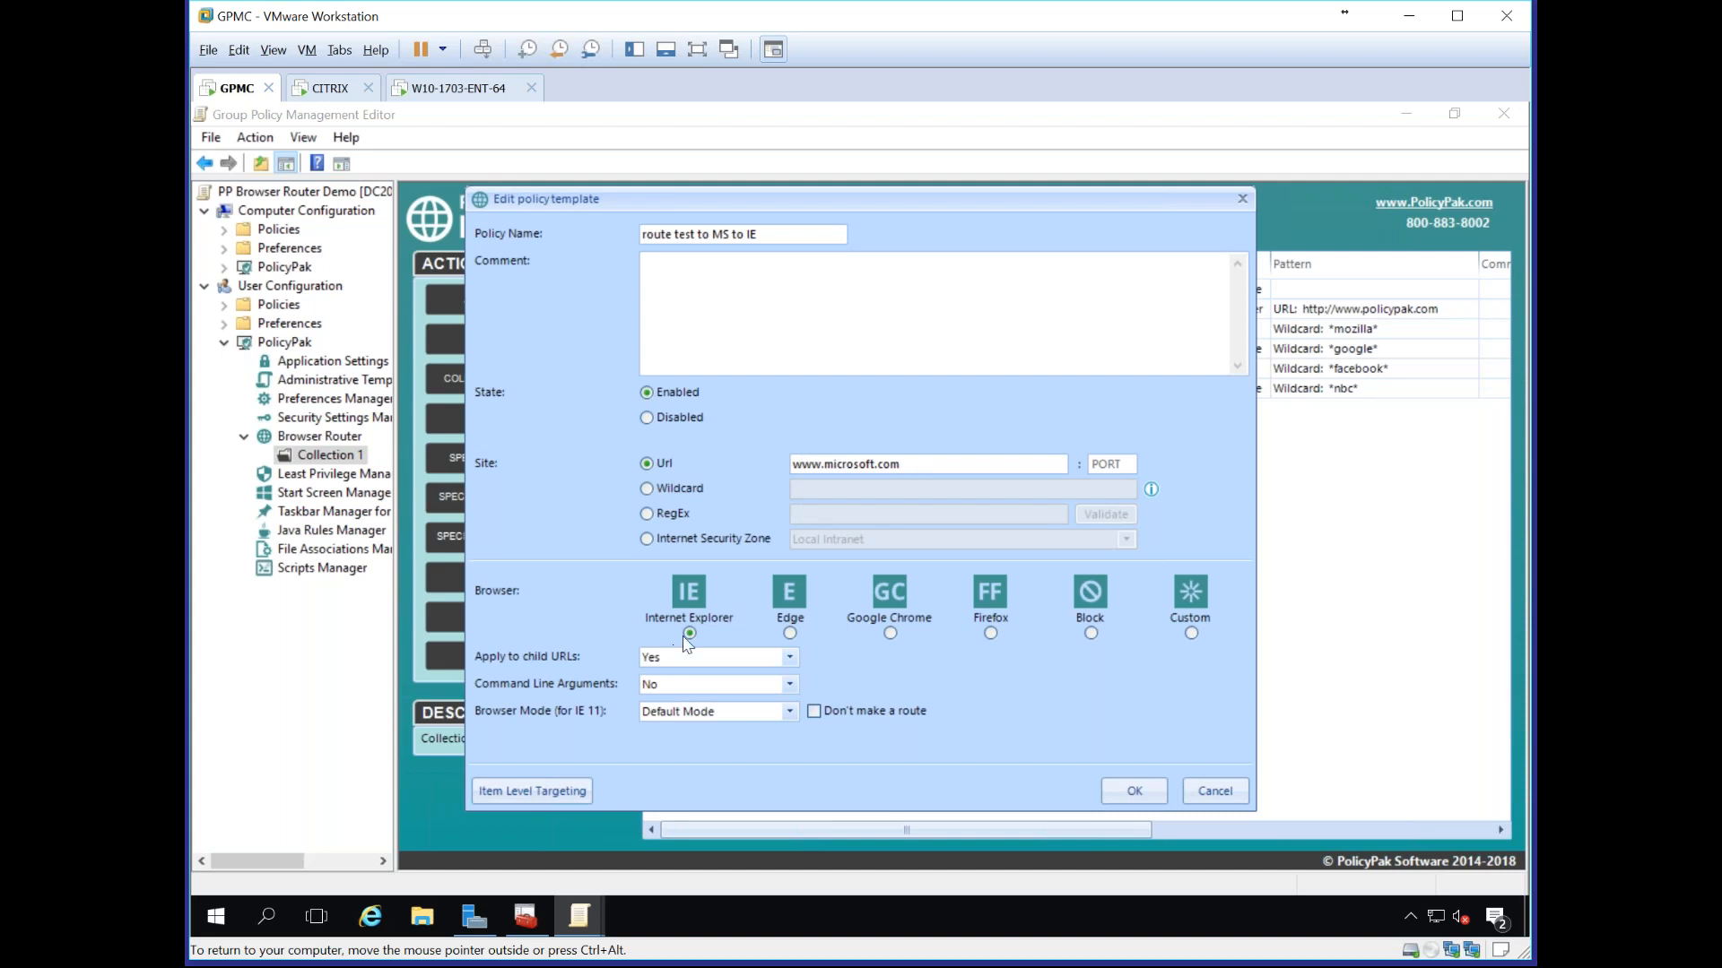
pyautogui.click(697, 713)
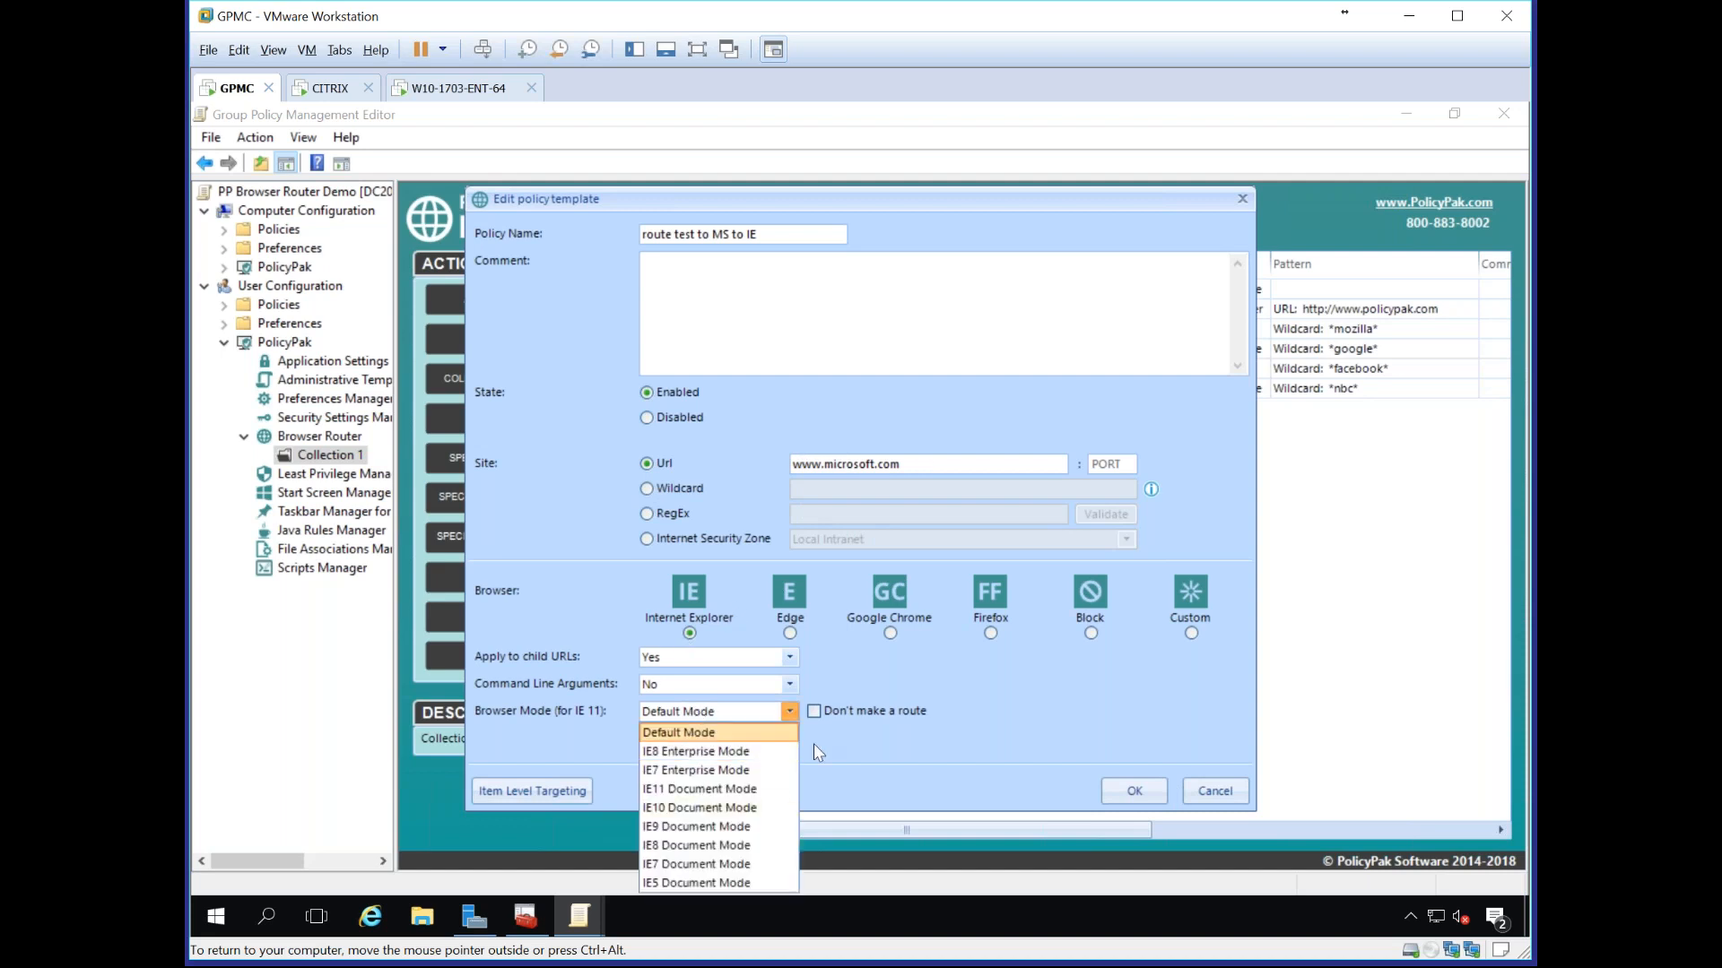
pyautogui.click(1222, 812)
pyautogui.click(1220, 800)
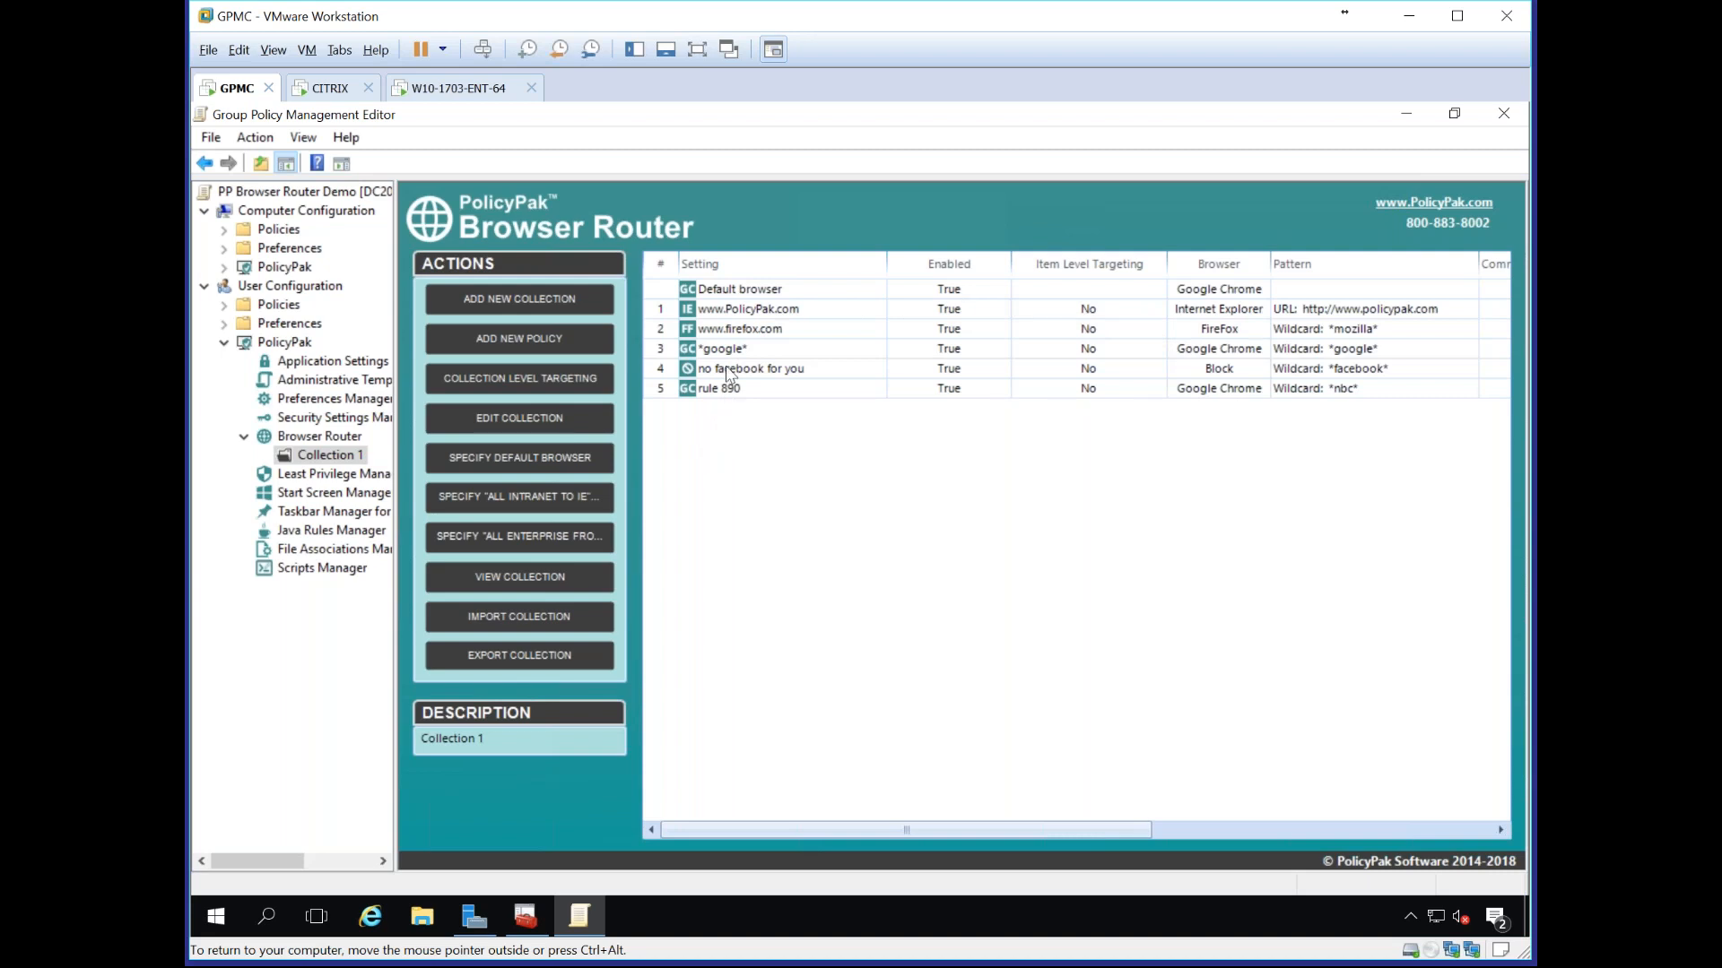
pyautogui.click(415, 88)
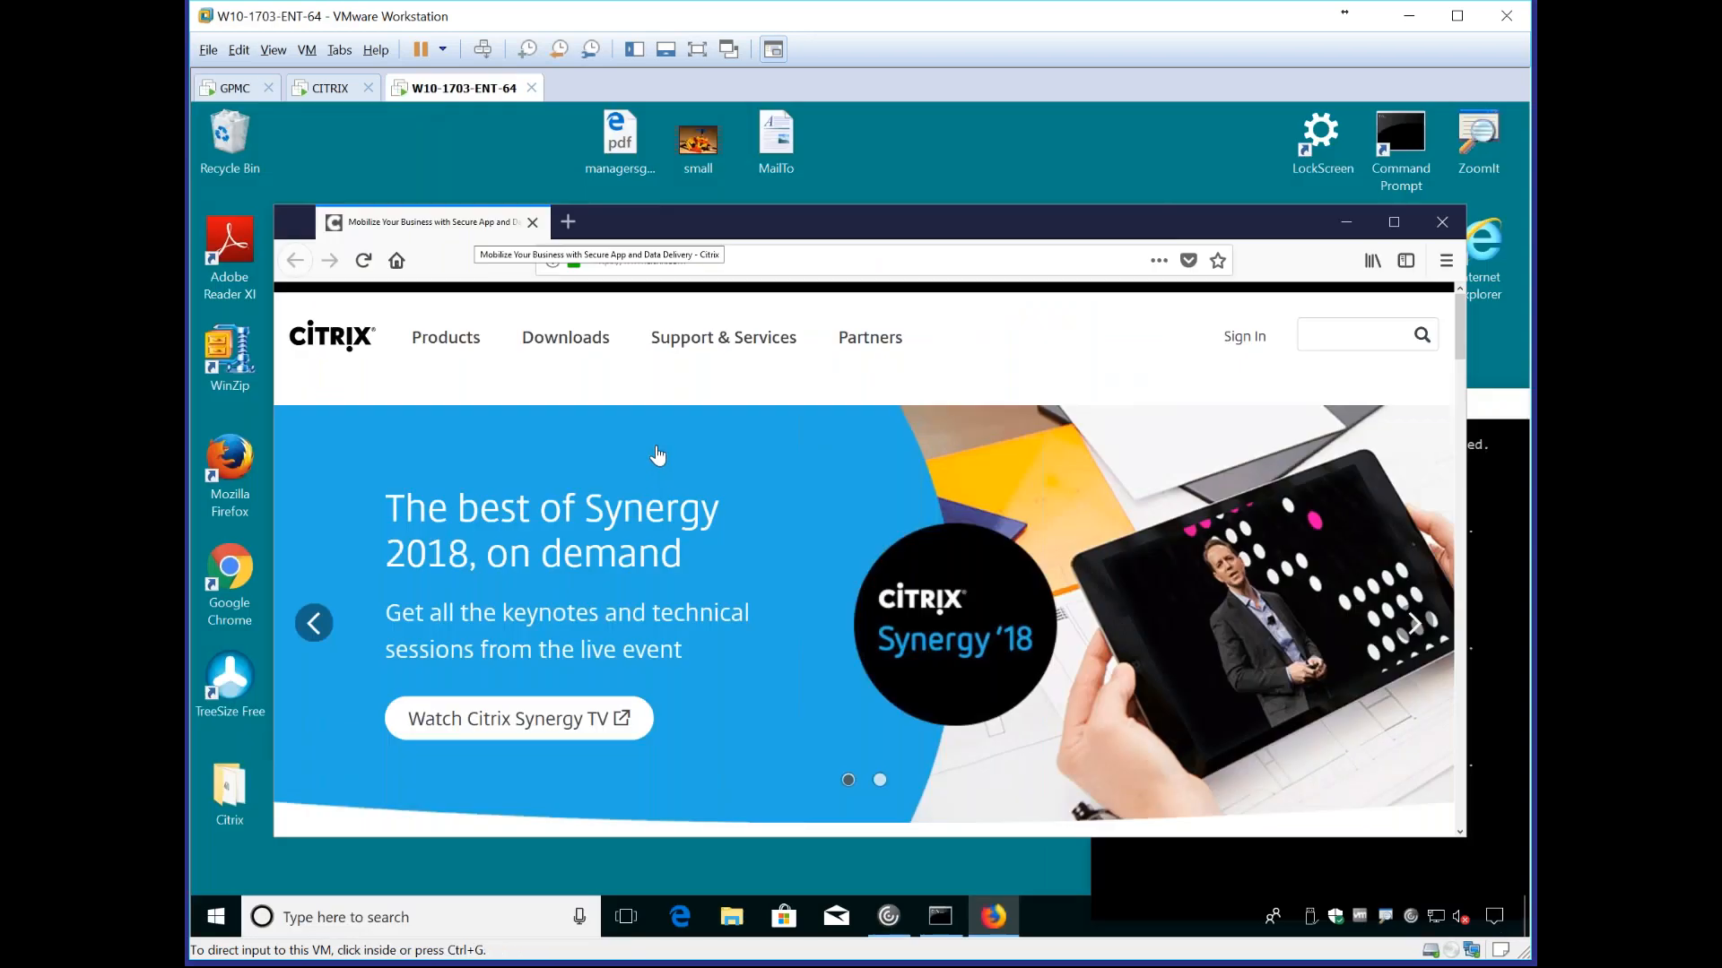
pyautogui.click(707, 257)
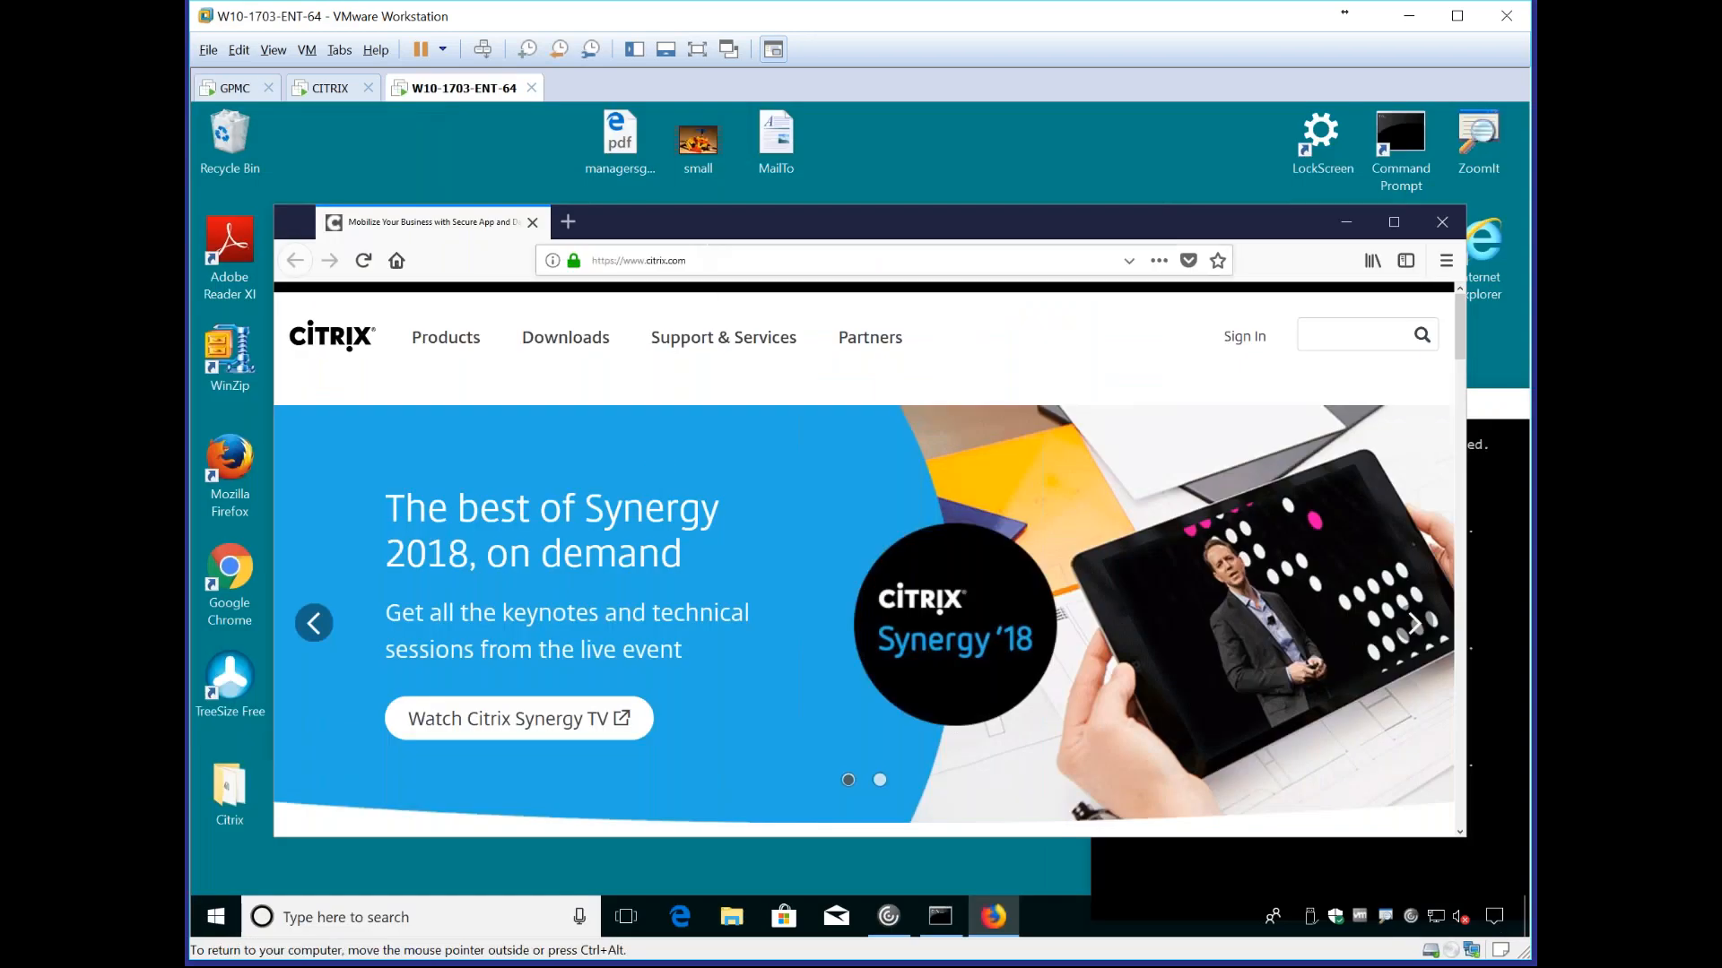
pyautogui.click(568, 219)
pyautogui.write('www.facebook.com')
pyautogui.press('Return')
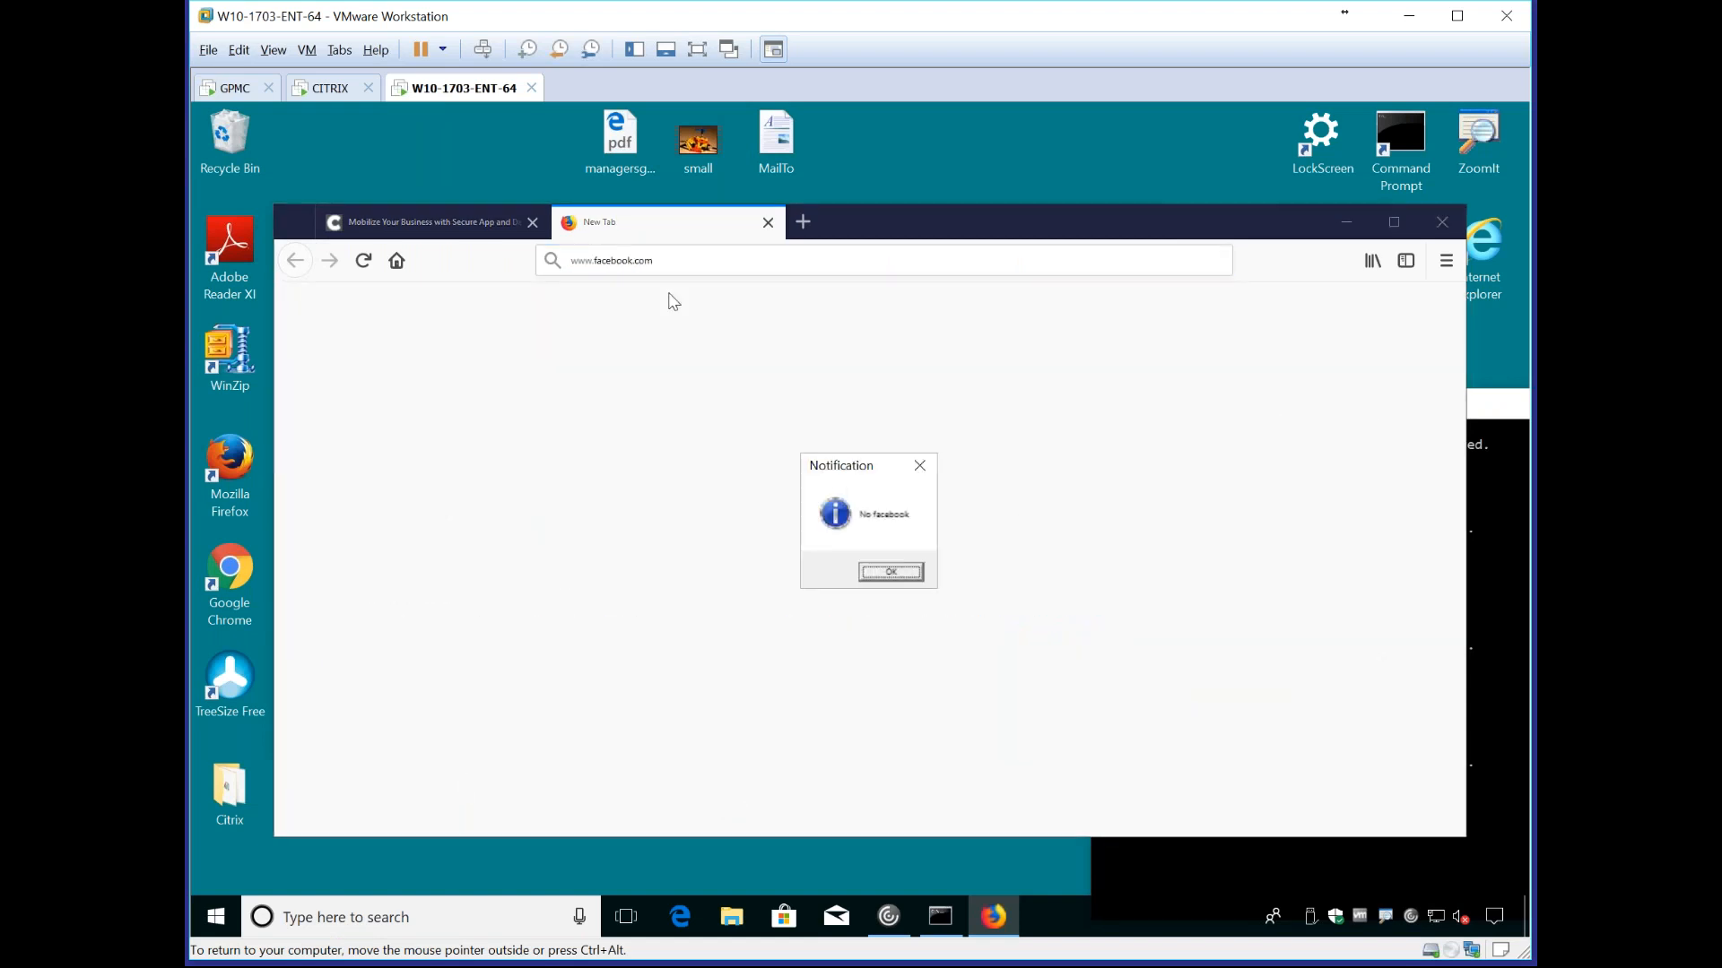
pyautogui.moveTo(873, 466); pyautogui.dragTo(712, 332)
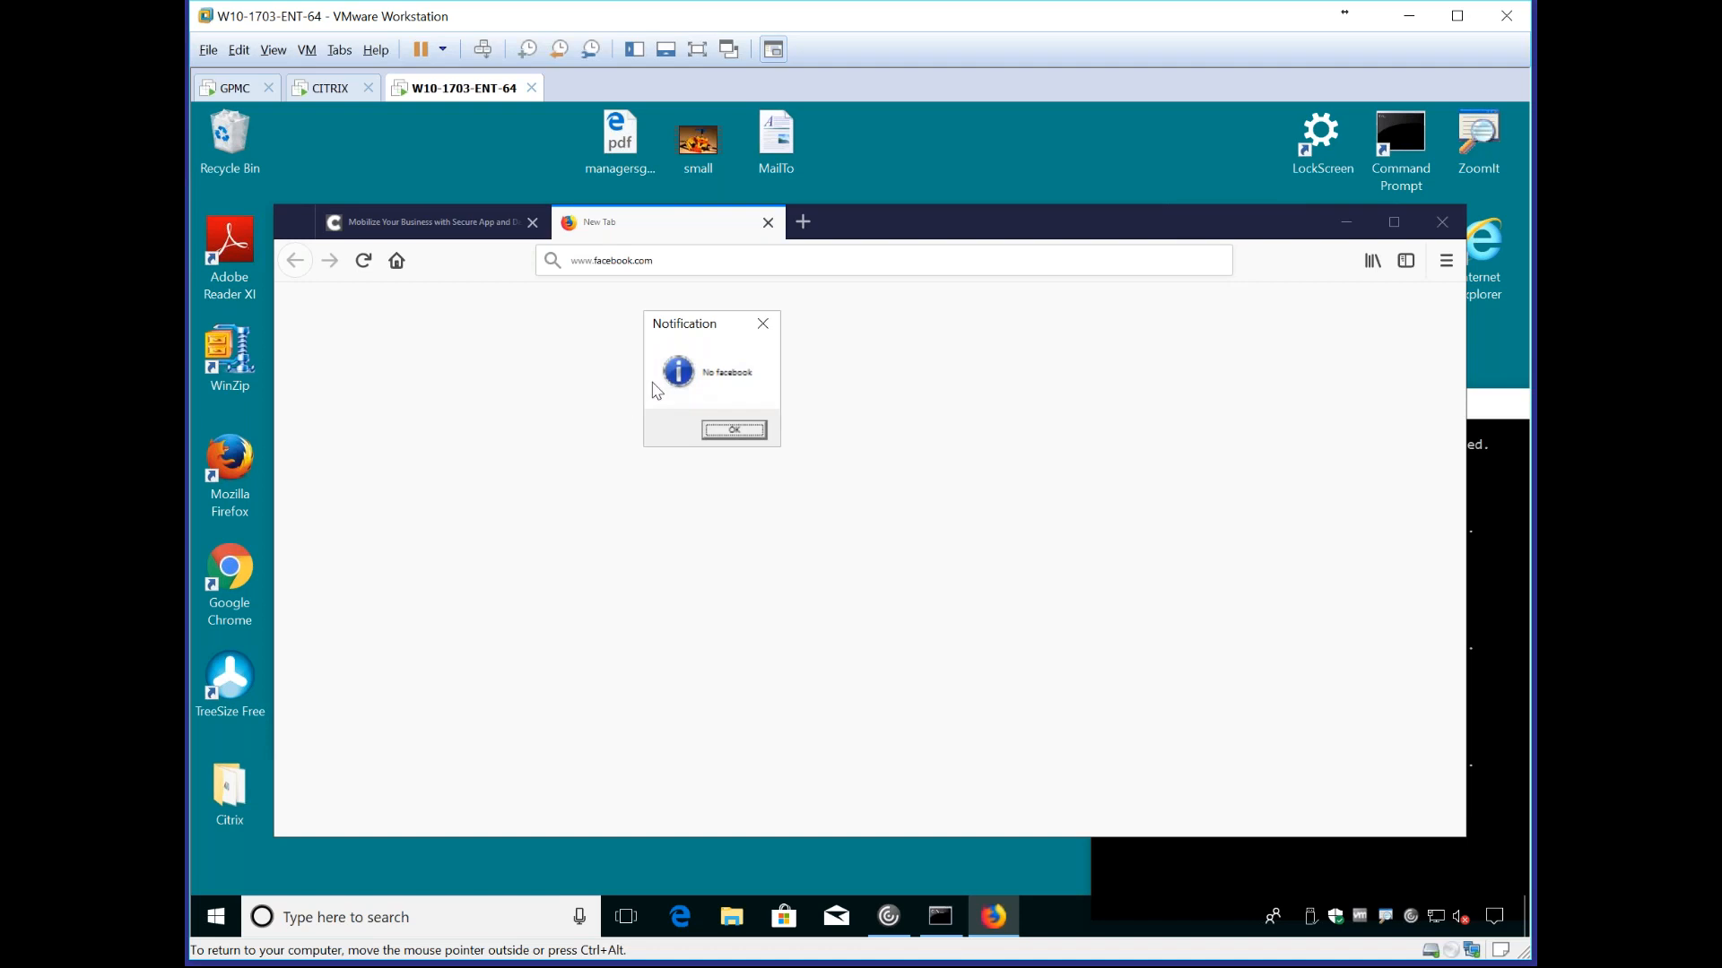
pyautogui.click(733, 431)
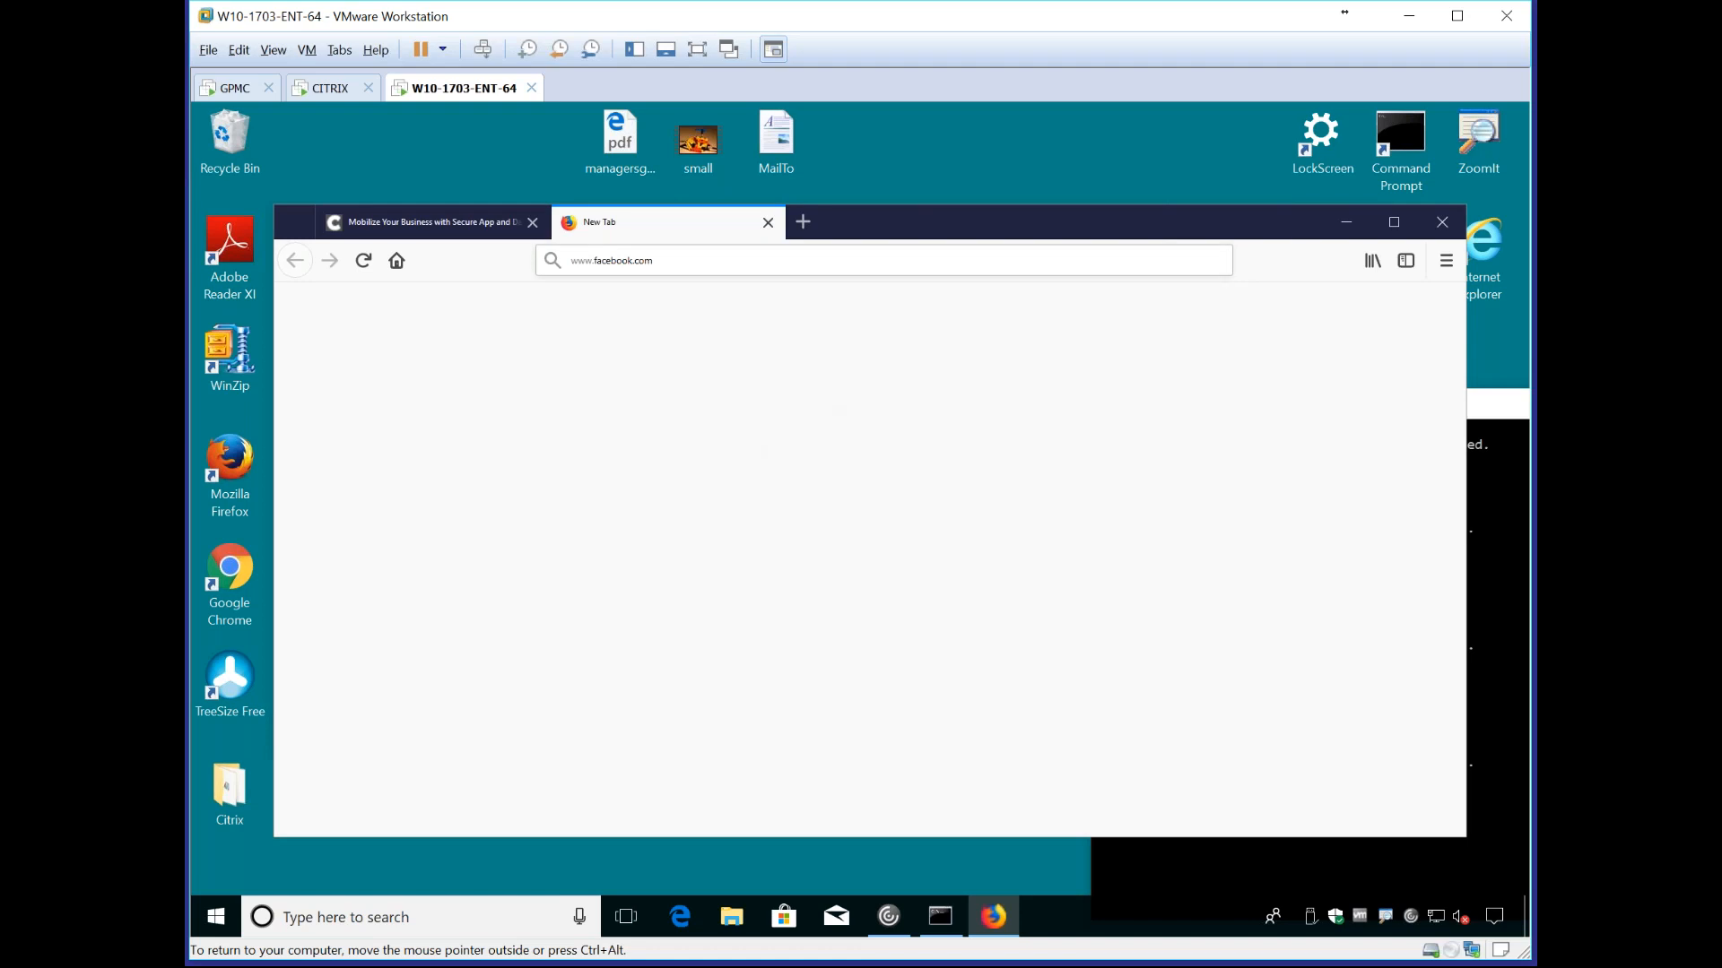
# Step: Close Firefox with all its tabs and launch the Citrix-published Internet Explorer 11 from Citrix Receiver
pyautogui.click(1440, 223)
pyautogui.click(848, 562)
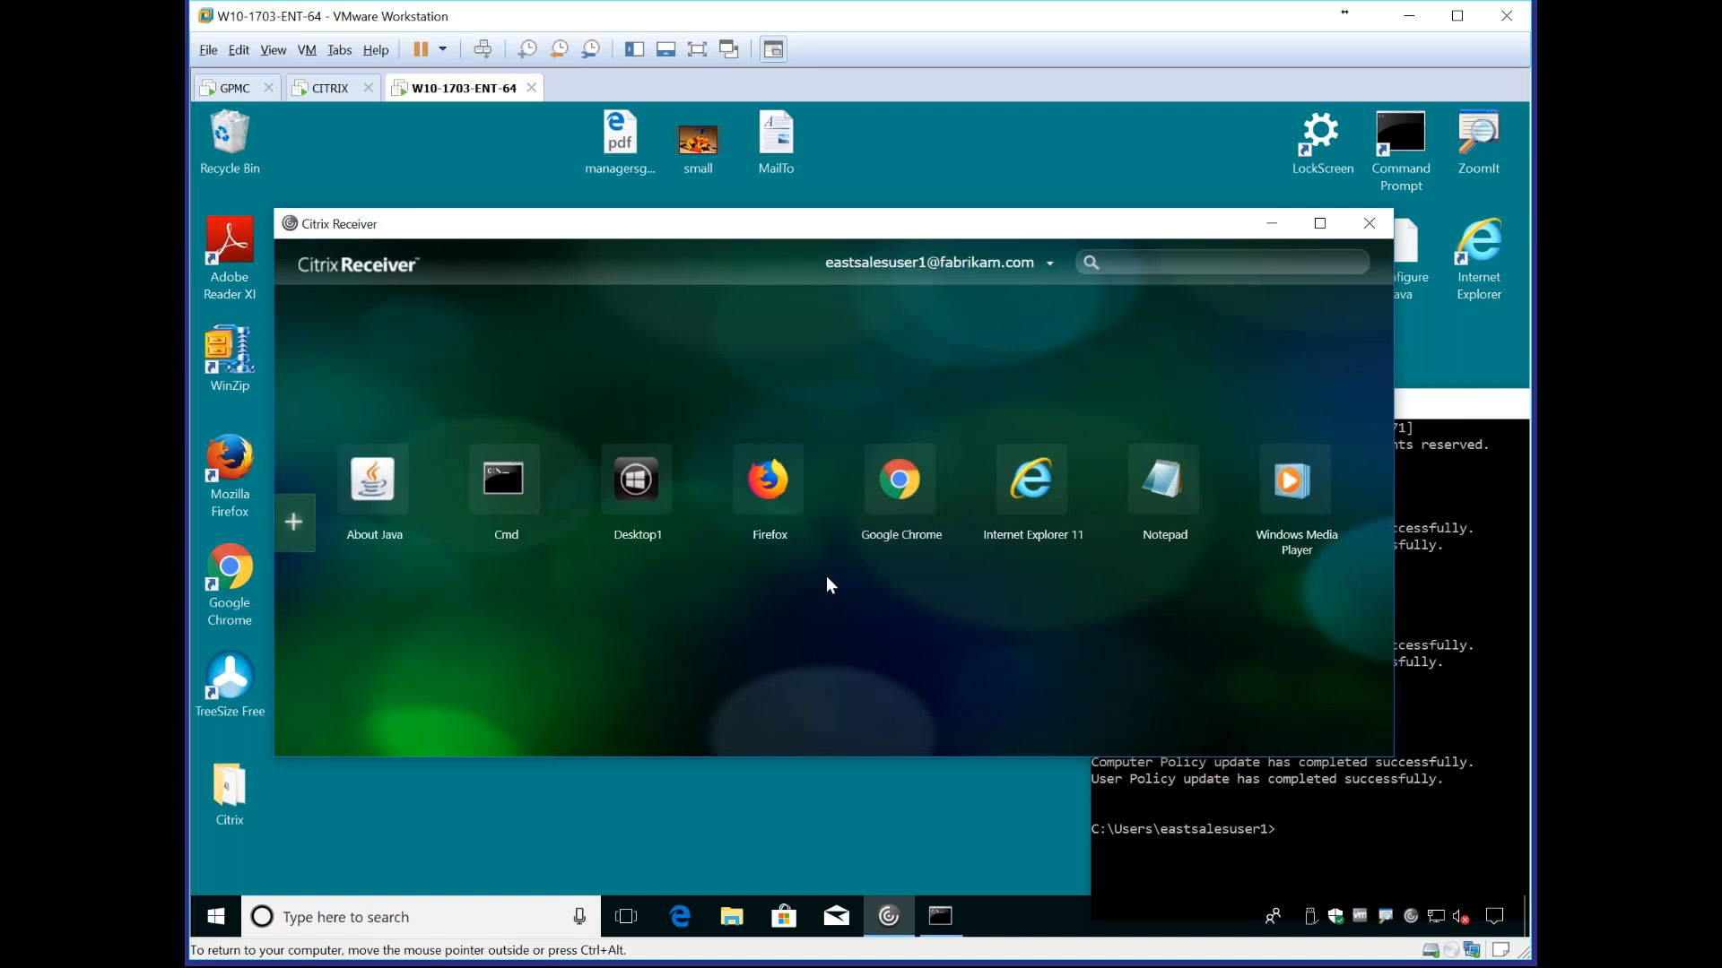
pyautogui.click(1030, 482)
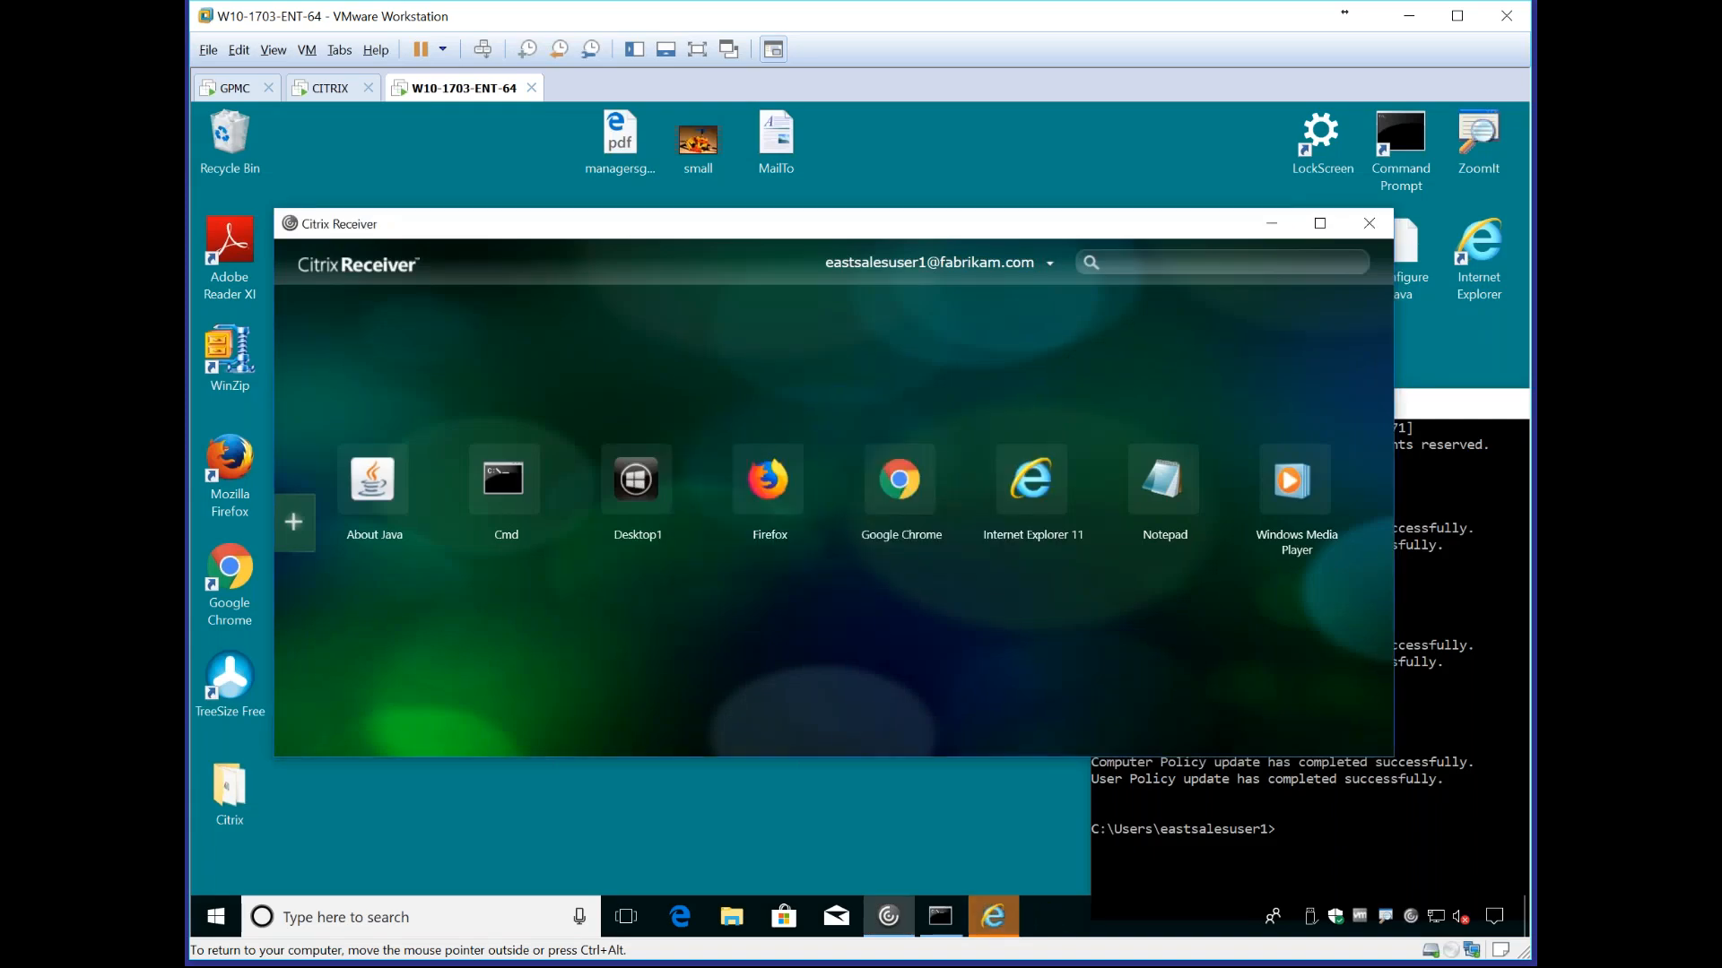
pyautogui.click(993, 917)
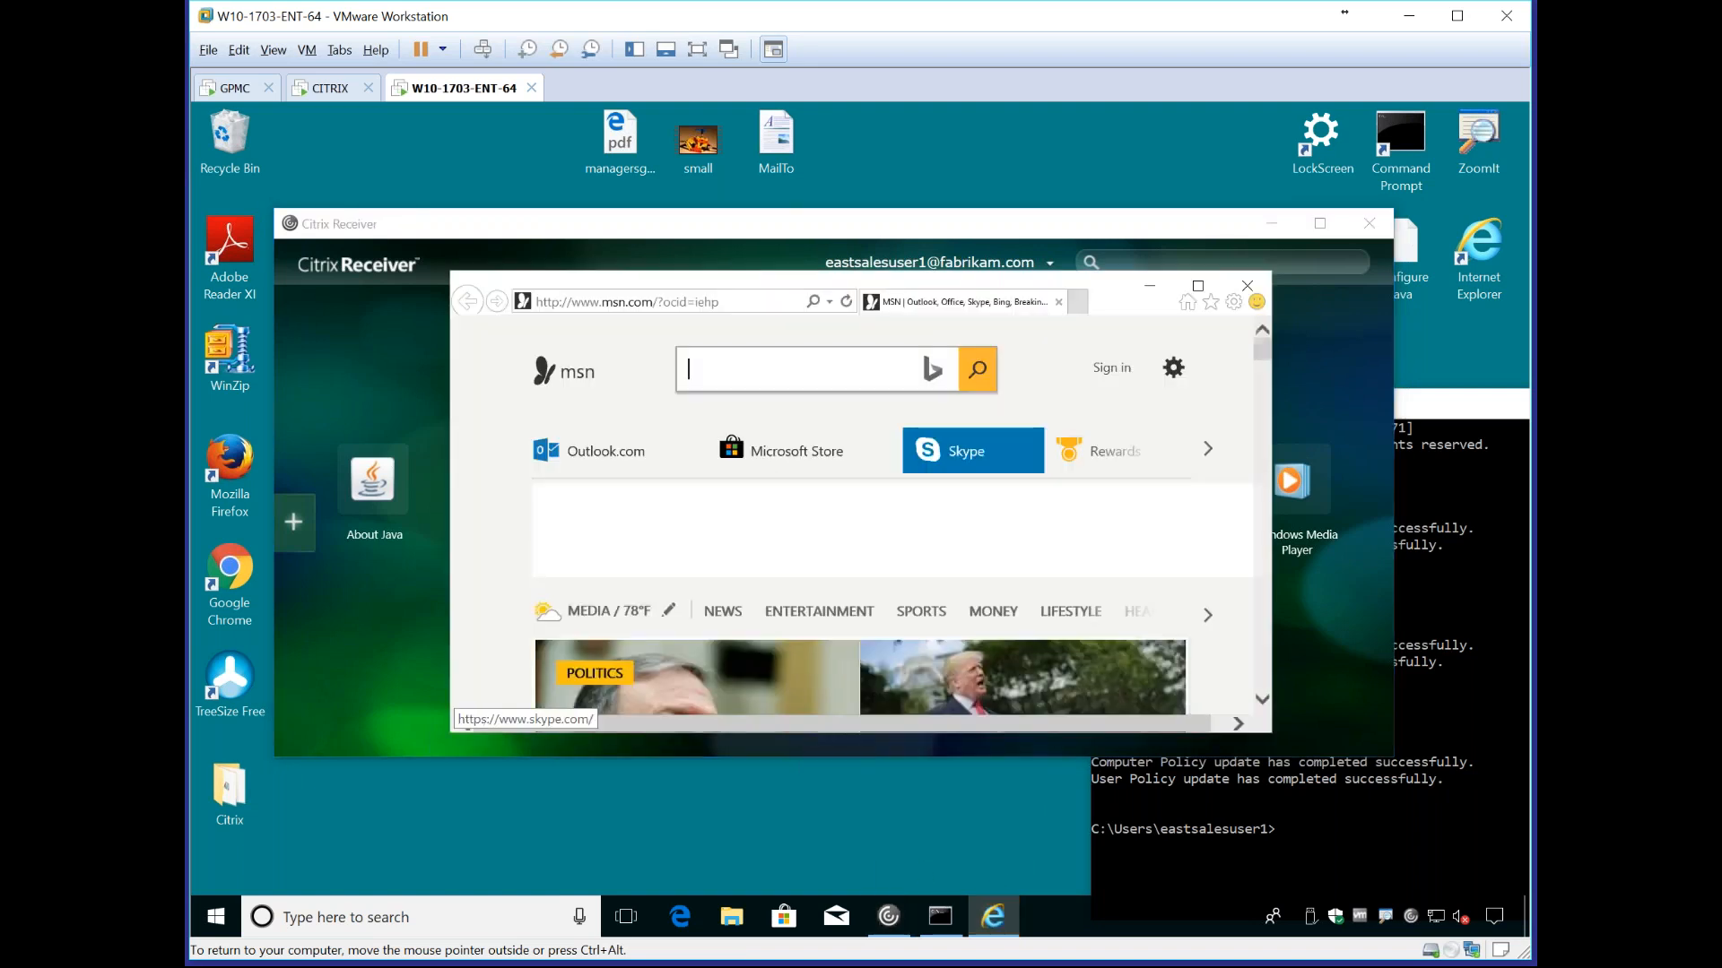
# Step: Browse to java.com in the published Internet Explorer window
pyautogui.click(756, 303)
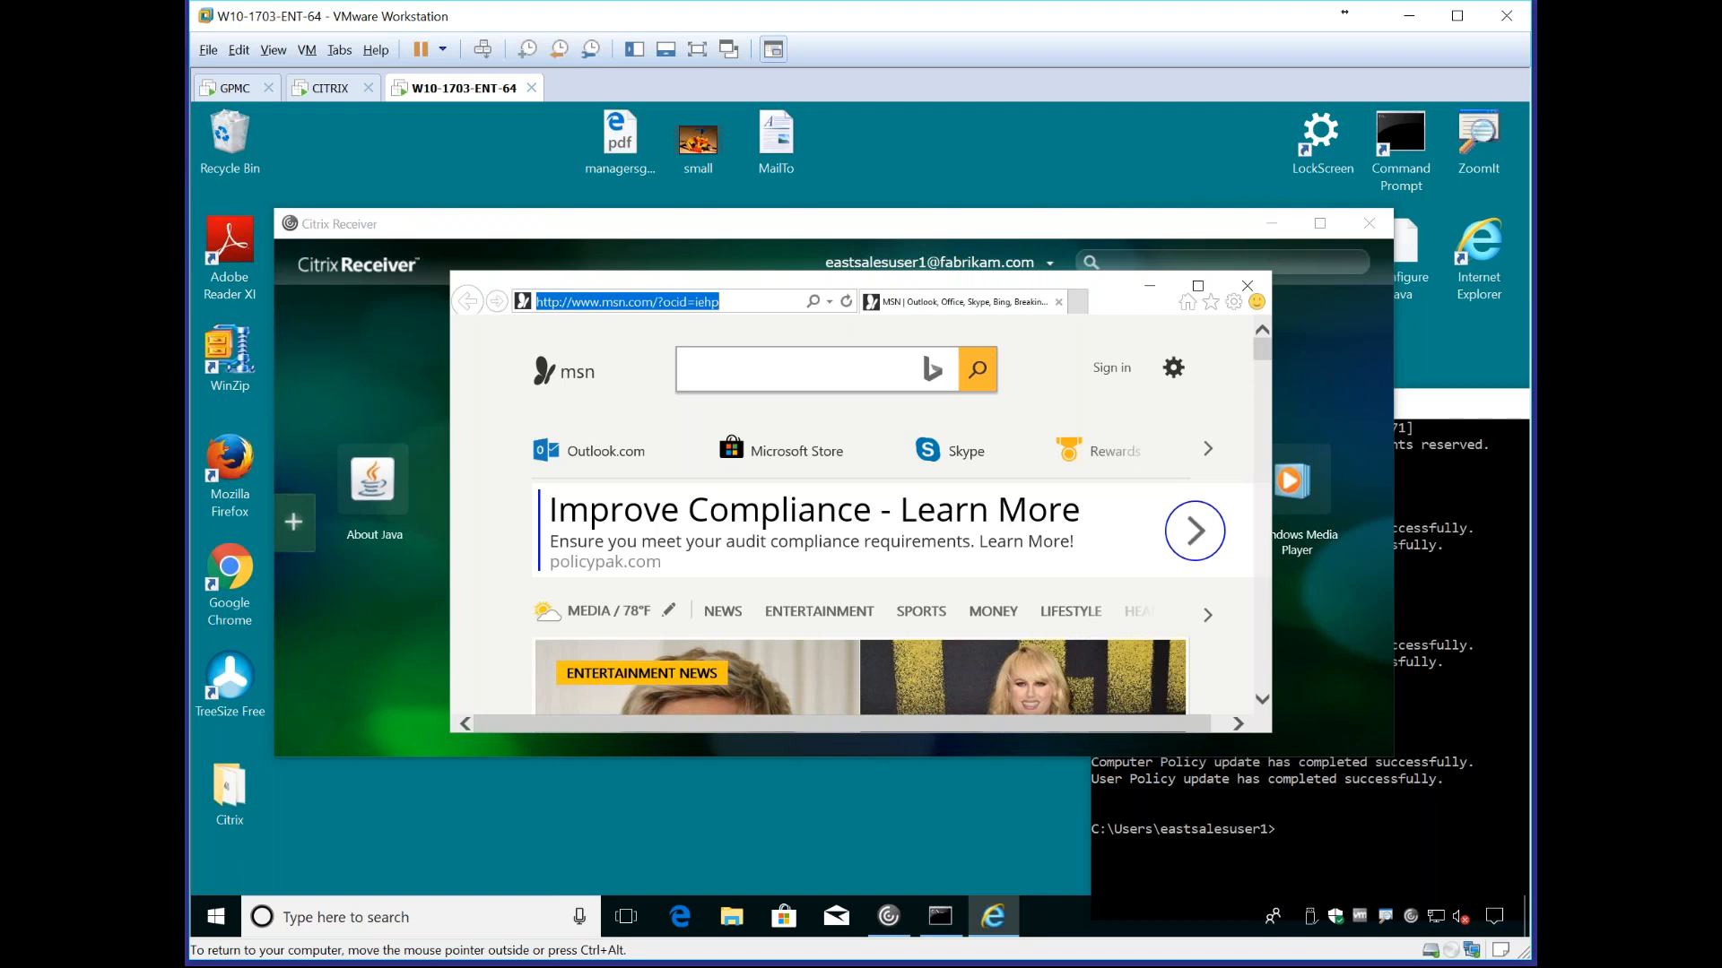
pyautogui.write('java.com')
pyautogui.press('Return')
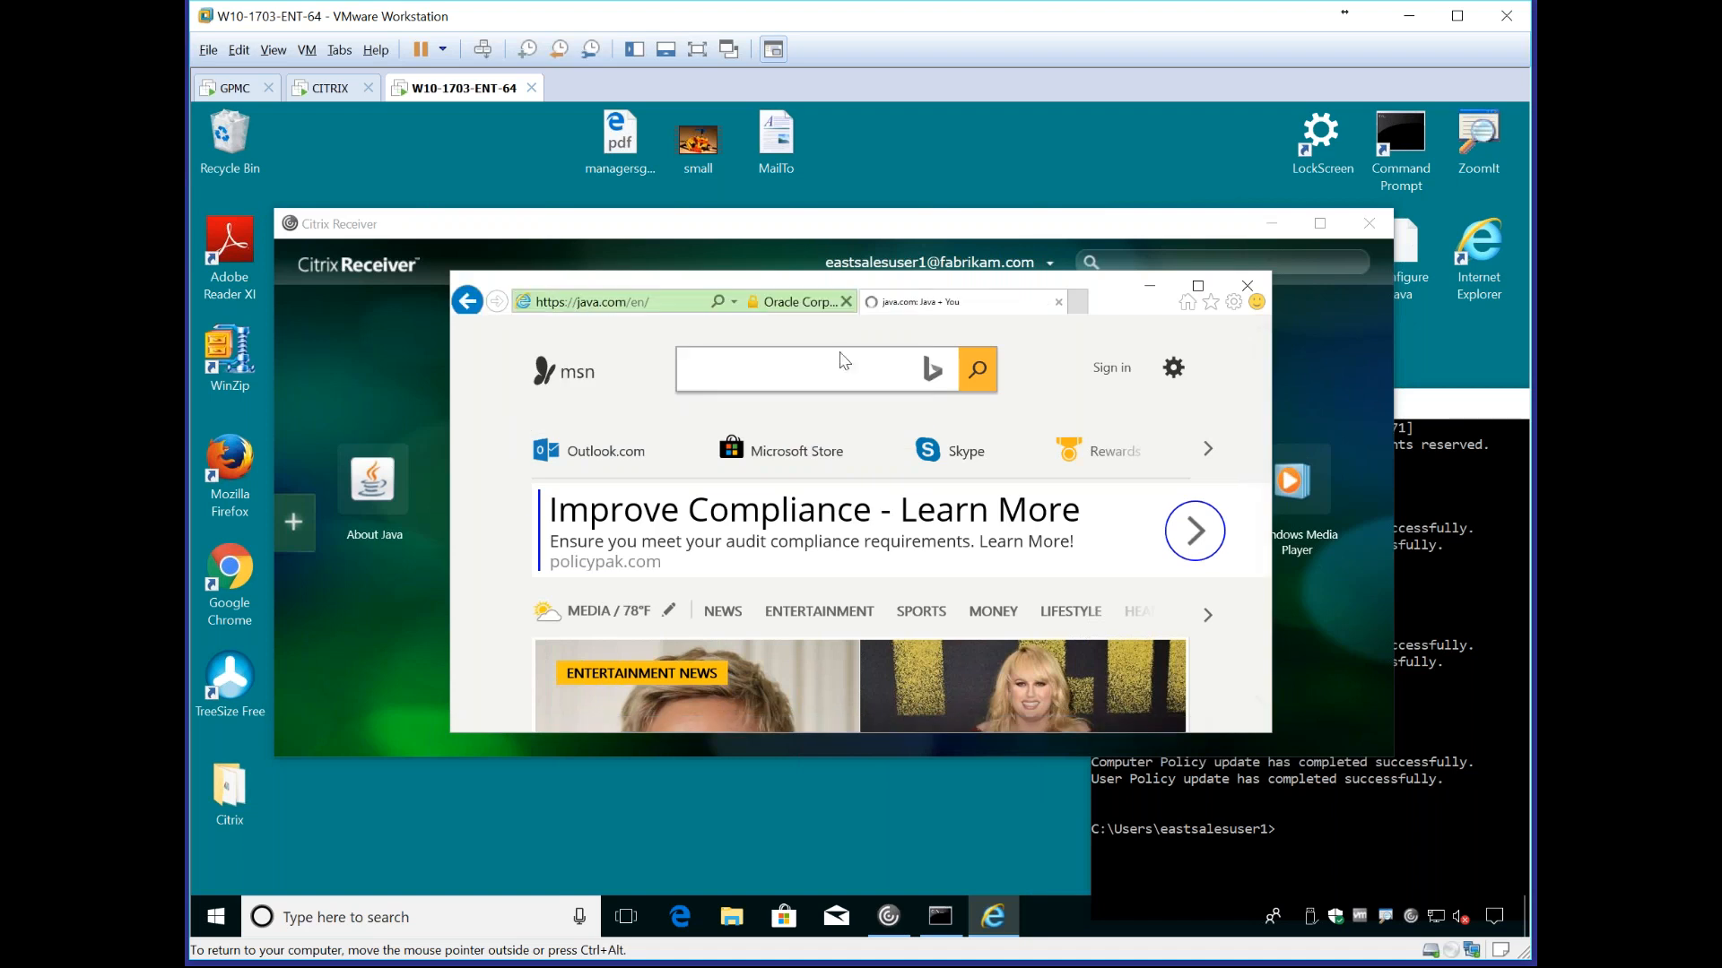
pyautogui.click(1187, 298)
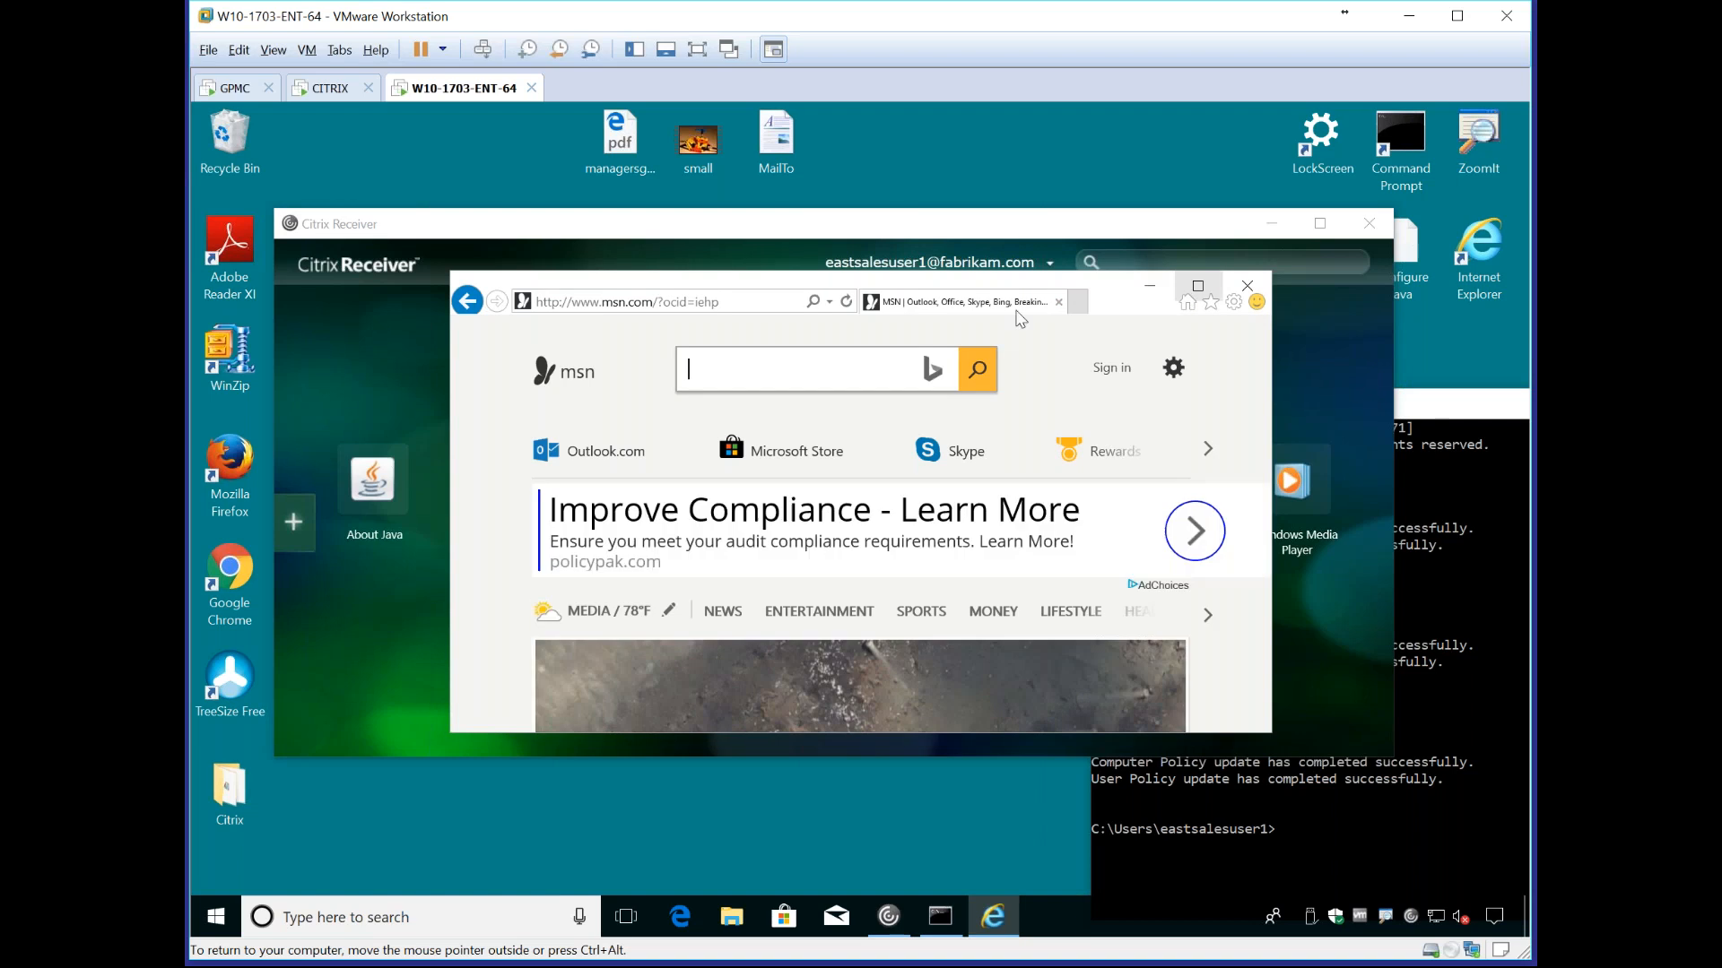
pyautogui.click(734, 313)
pyautogui.write('java.com/')
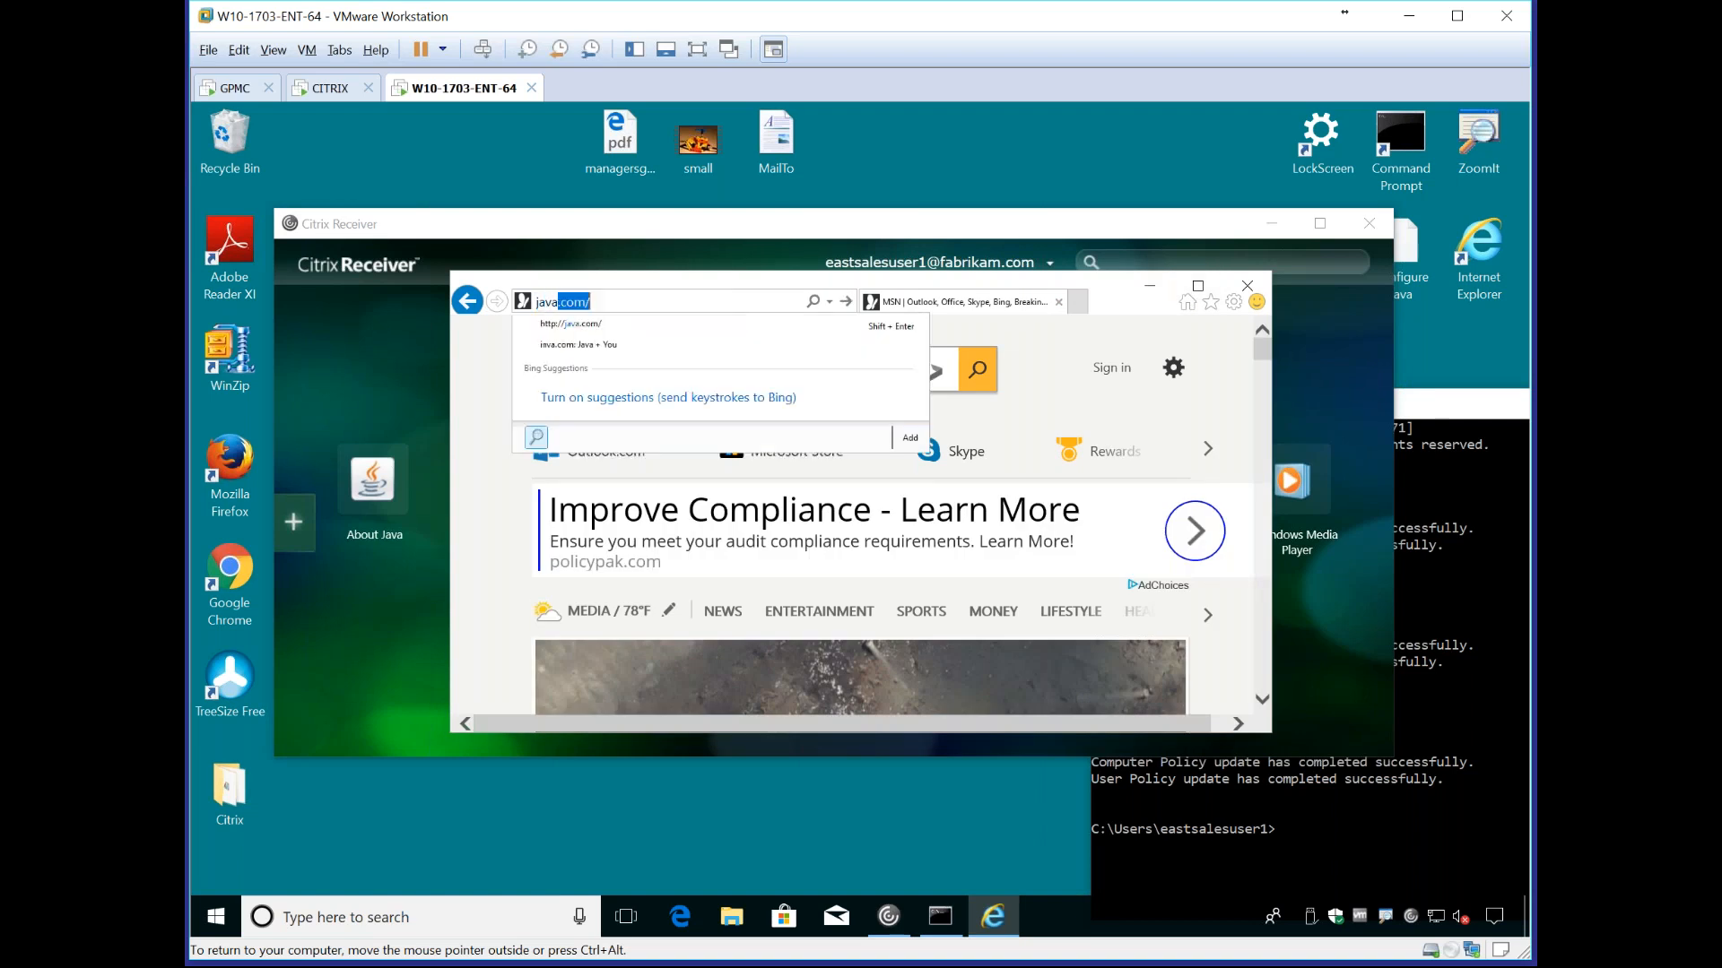
pyautogui.press('Return')
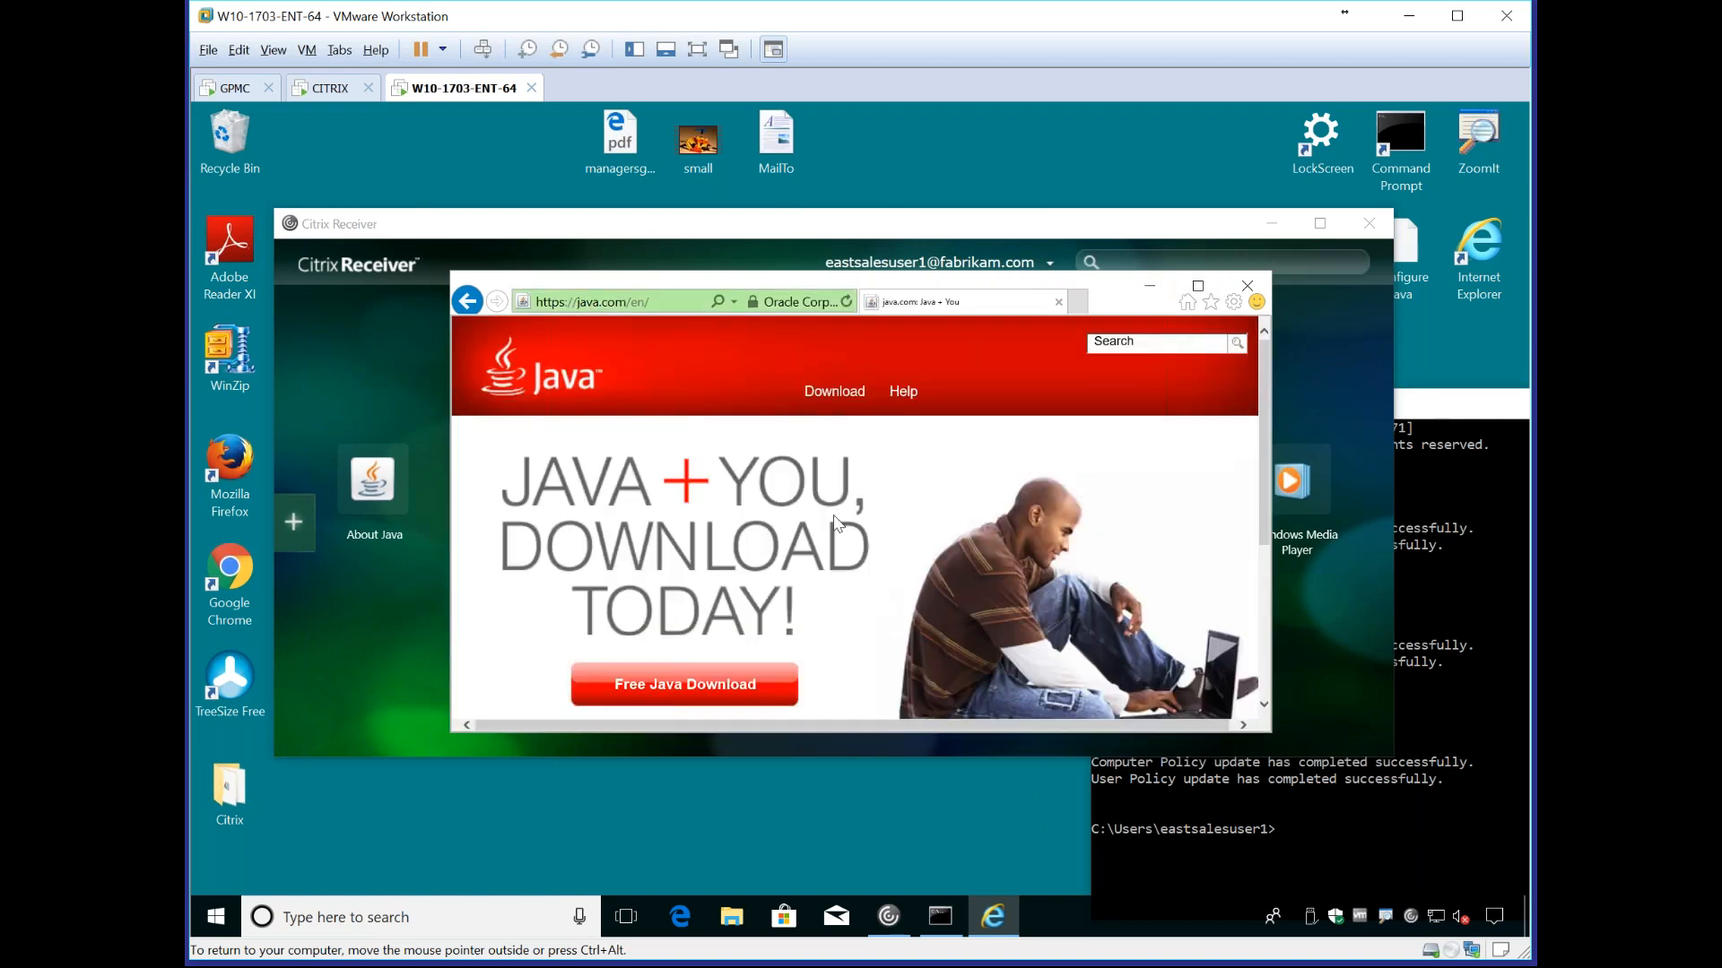
# Step: Follow the Do I have Java? link, run the Java version verification, and close the published Internet Explorer
pyautogui.scroll(-2, 816, 592)
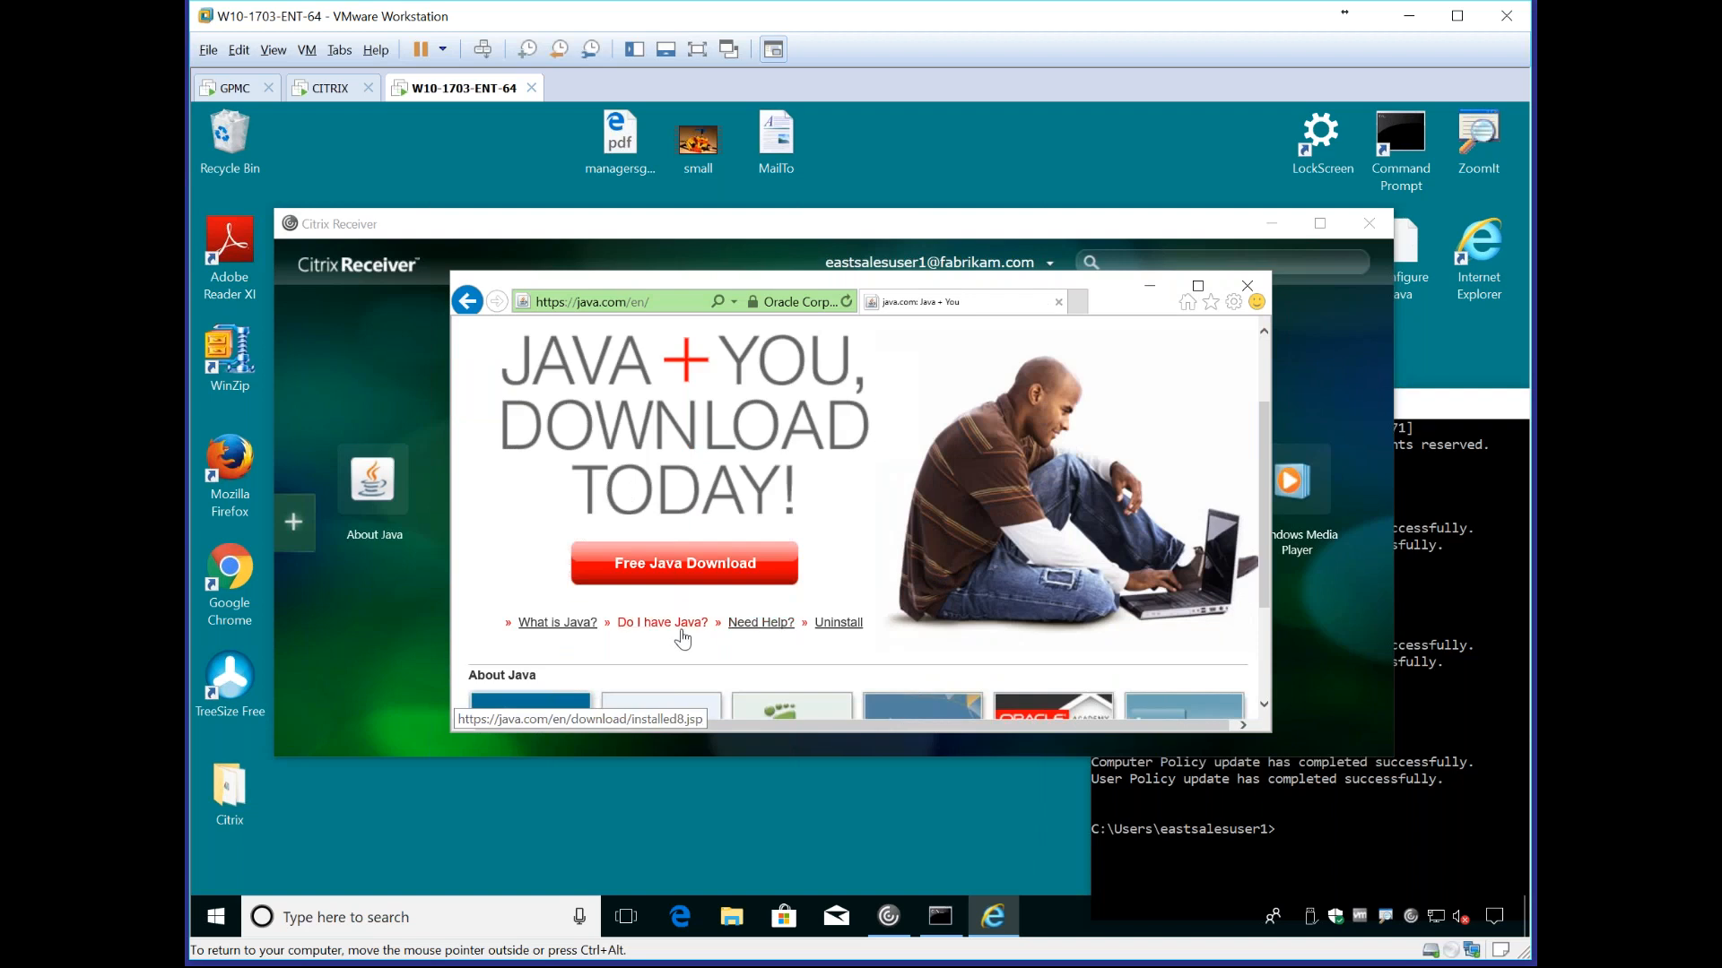
pyautogui.click(679, 630)
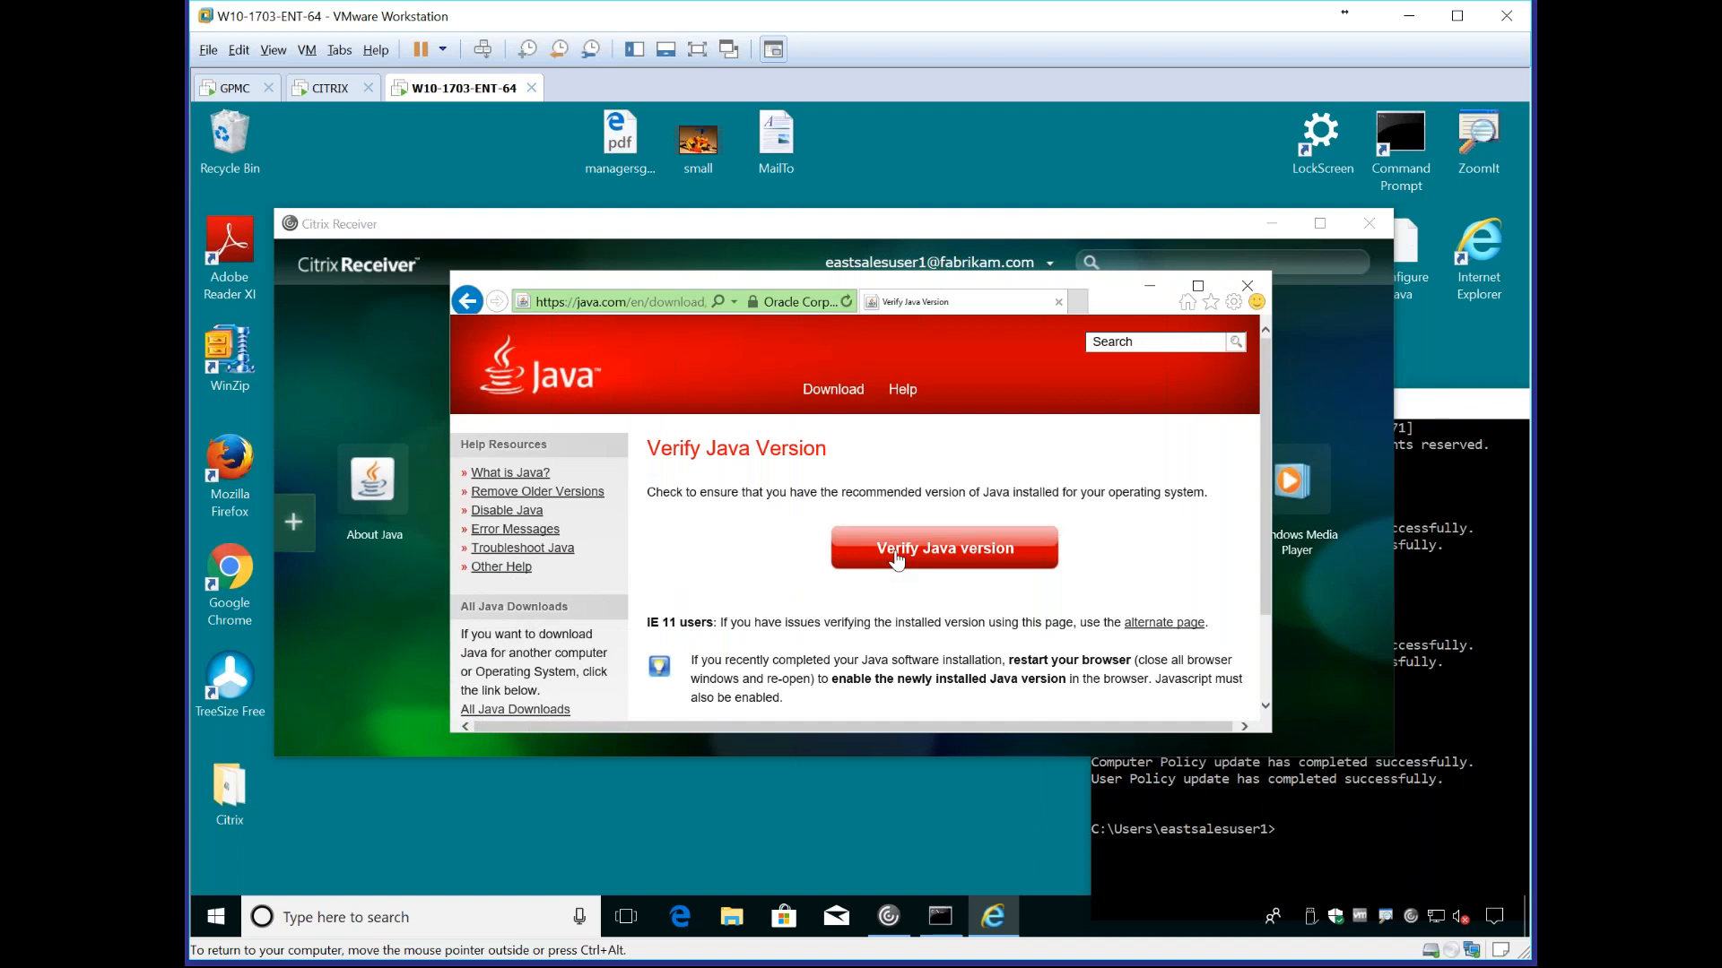
pyautogui.click(953, 556)
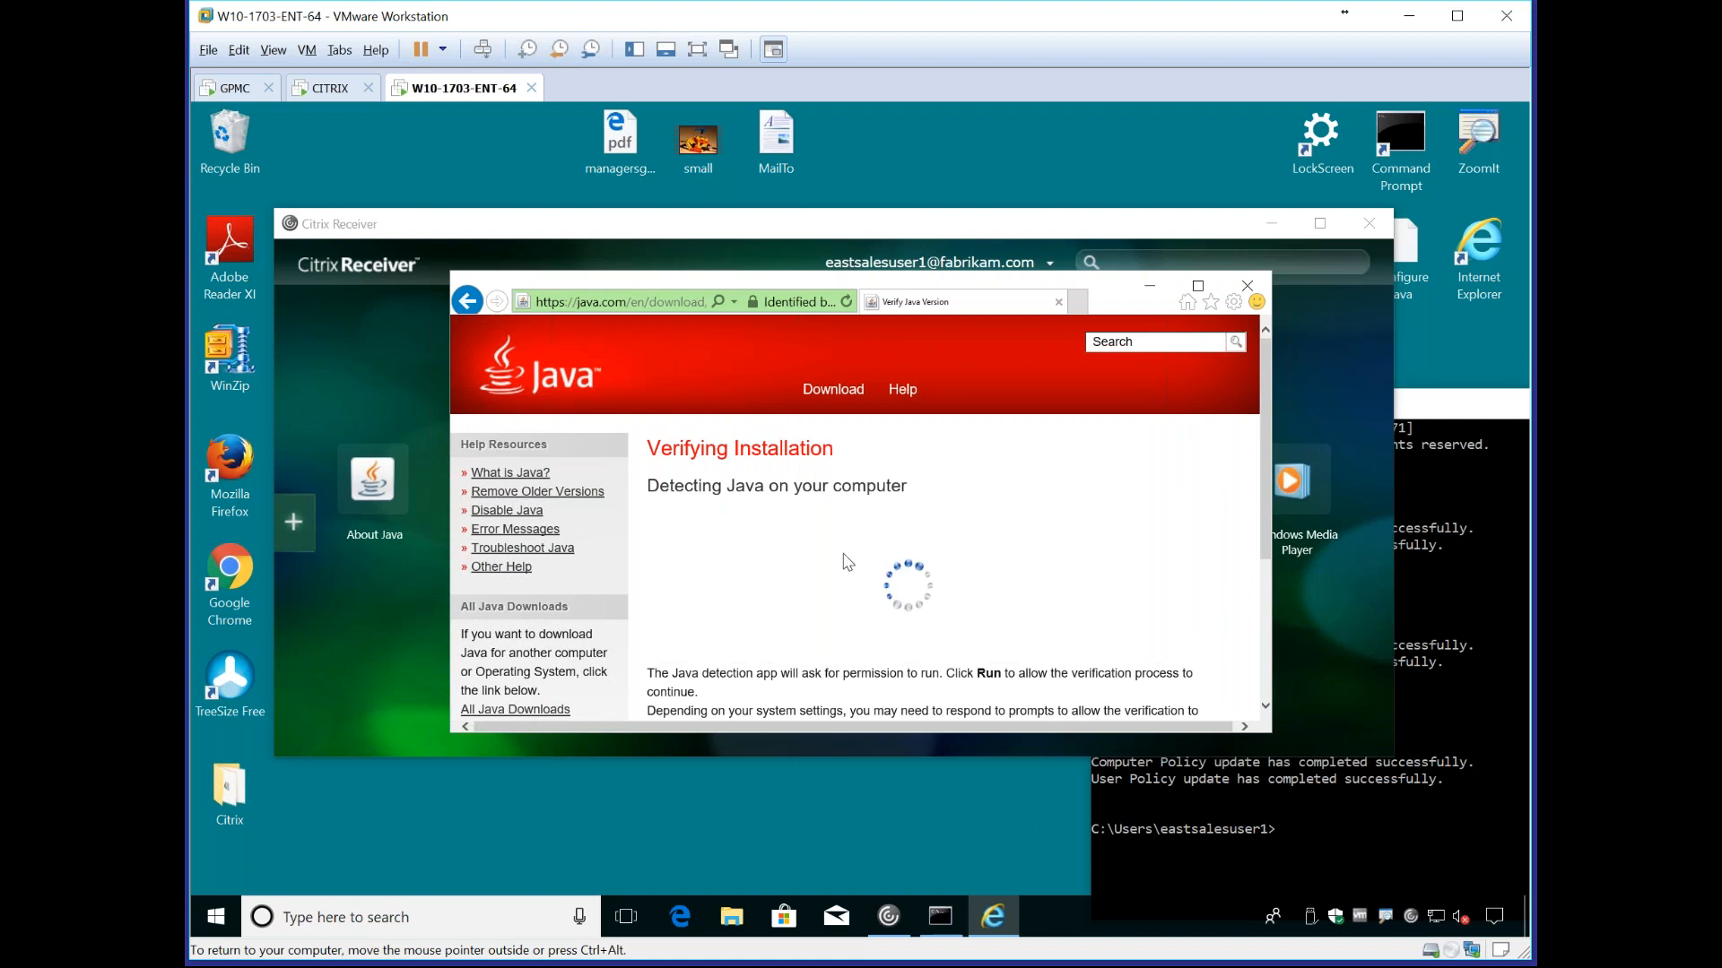
pyautogui.click(955, 593)
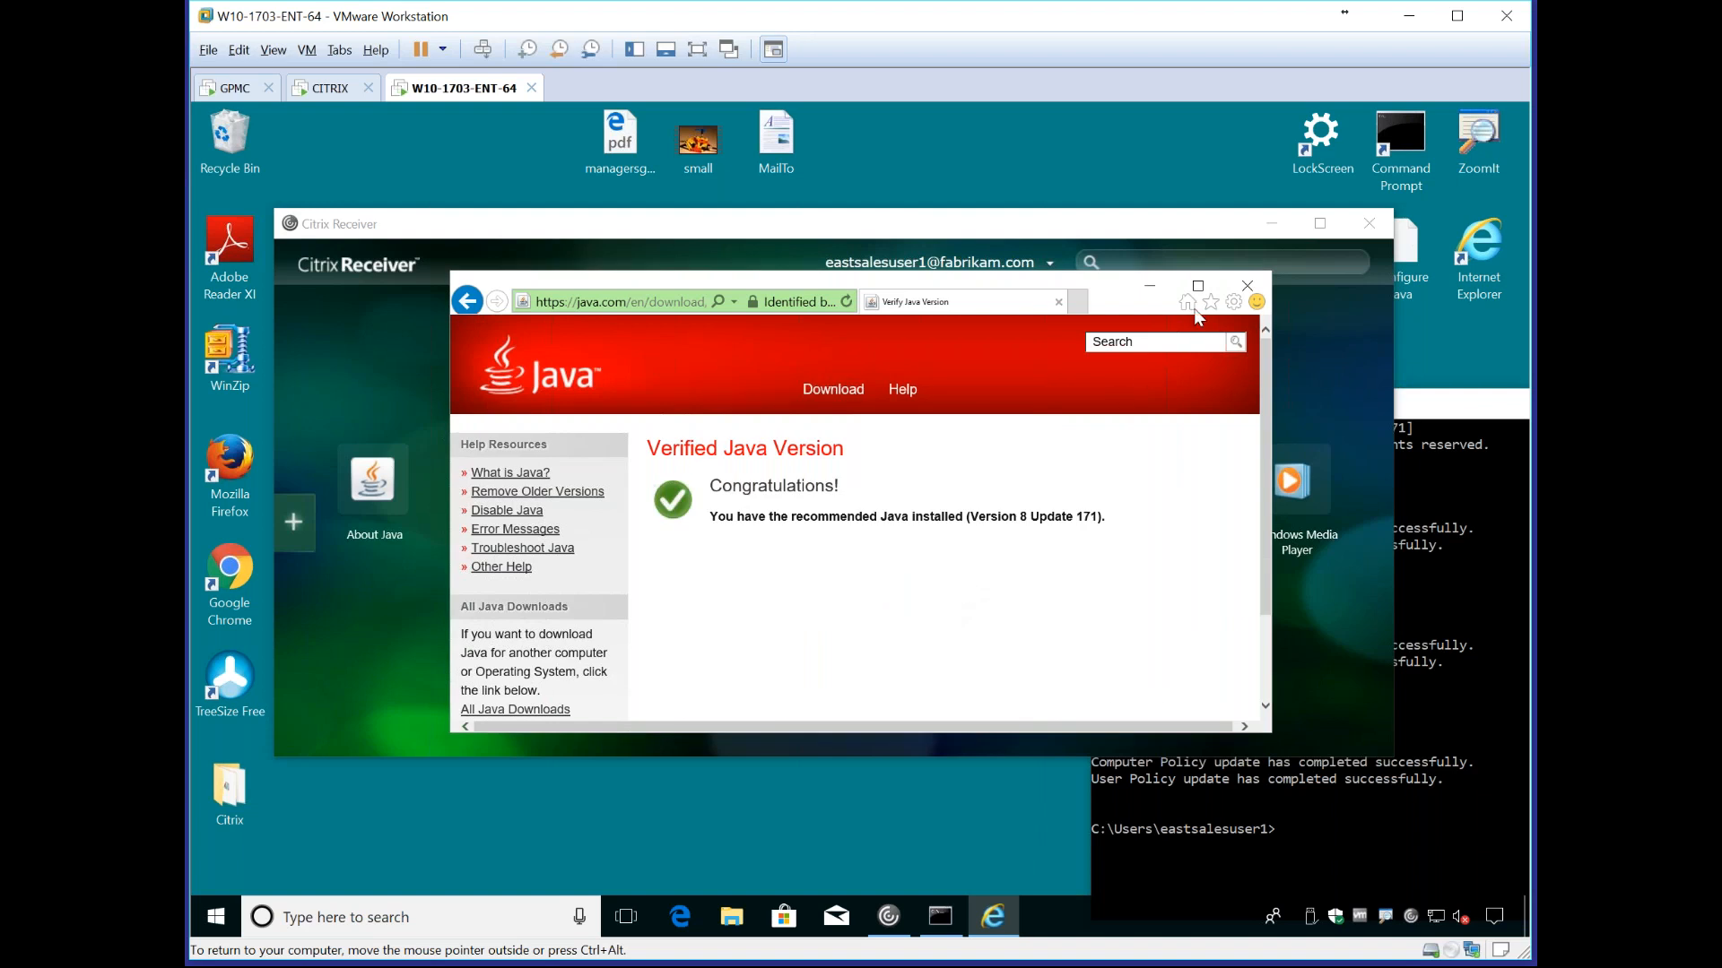
pyautogui.click(1238, 294)
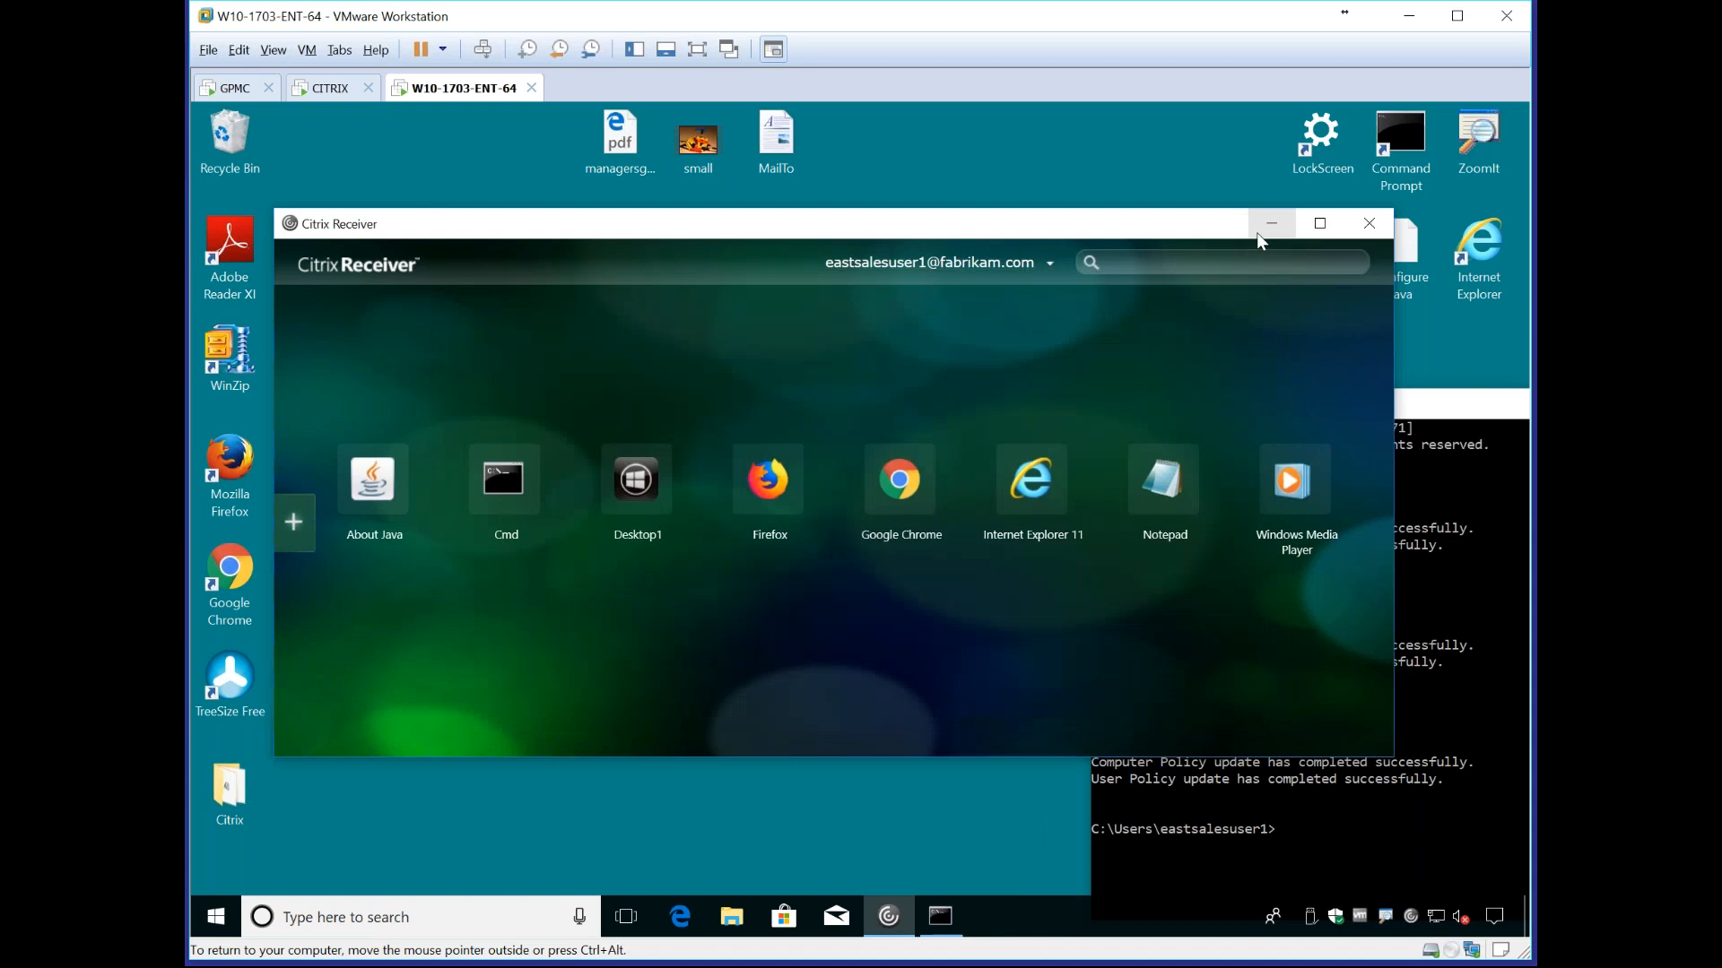
# Step: Minimize Citrix Receiver and launch the locally installed Internet Explorer on the Windows 10 desktop
pyautogui.click(1266, 226)
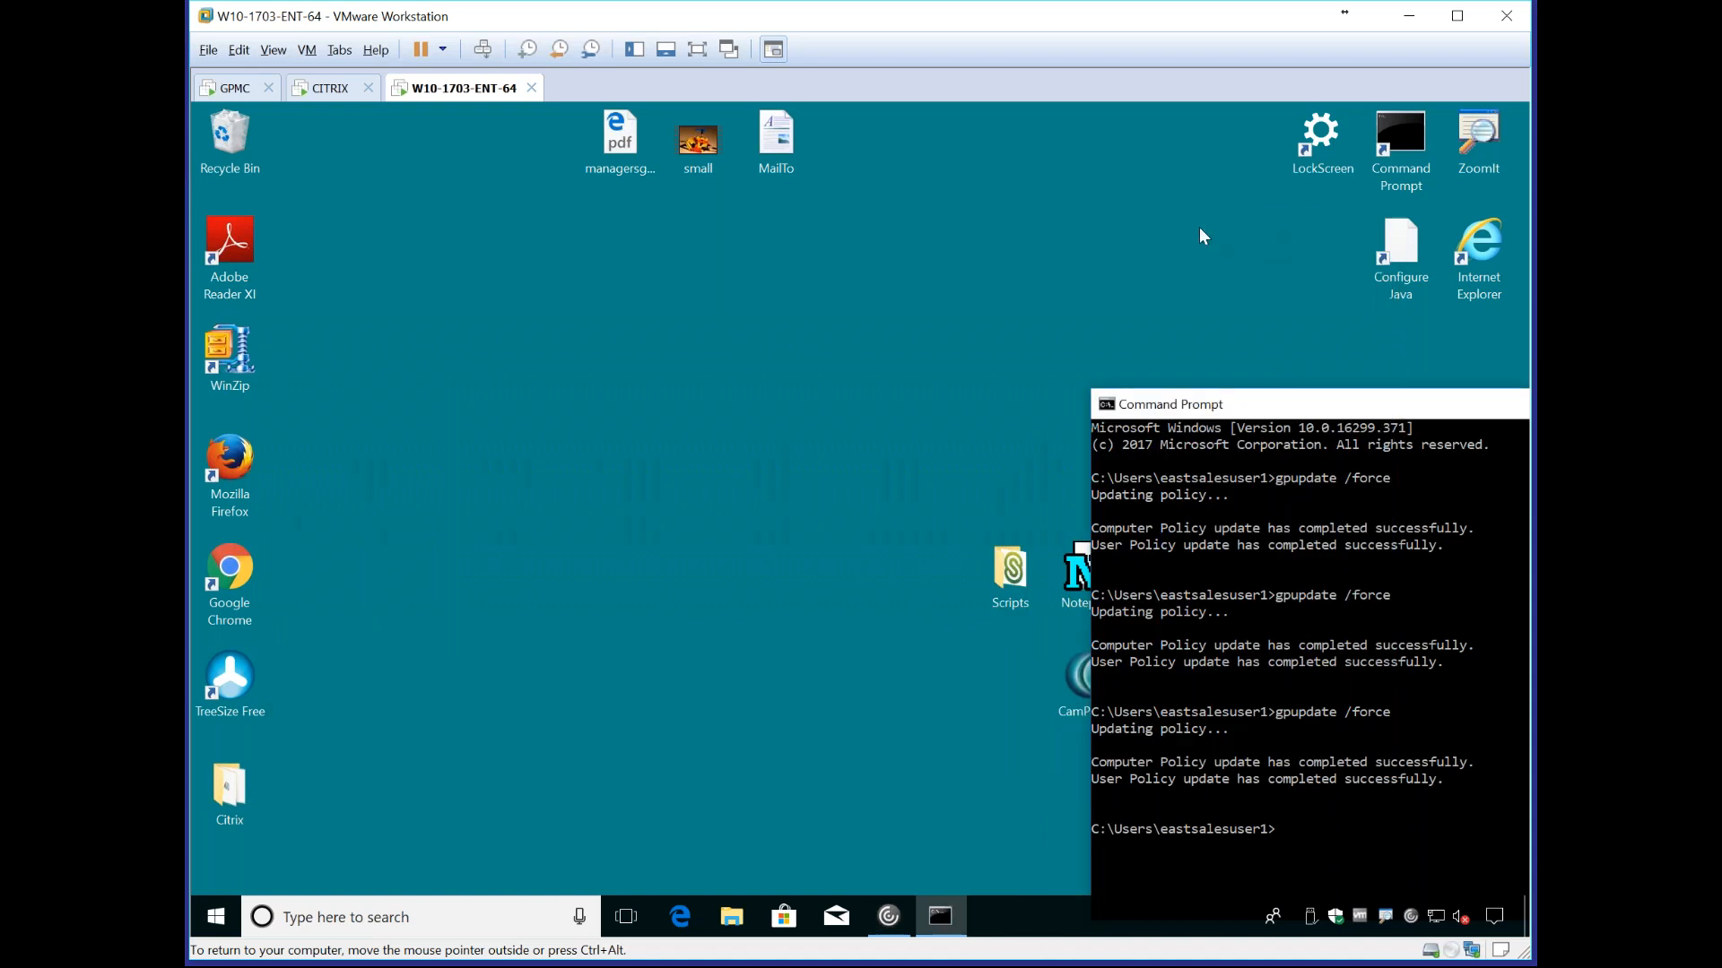
pyautogui.click(211, 919)
pyautogui.write('int')
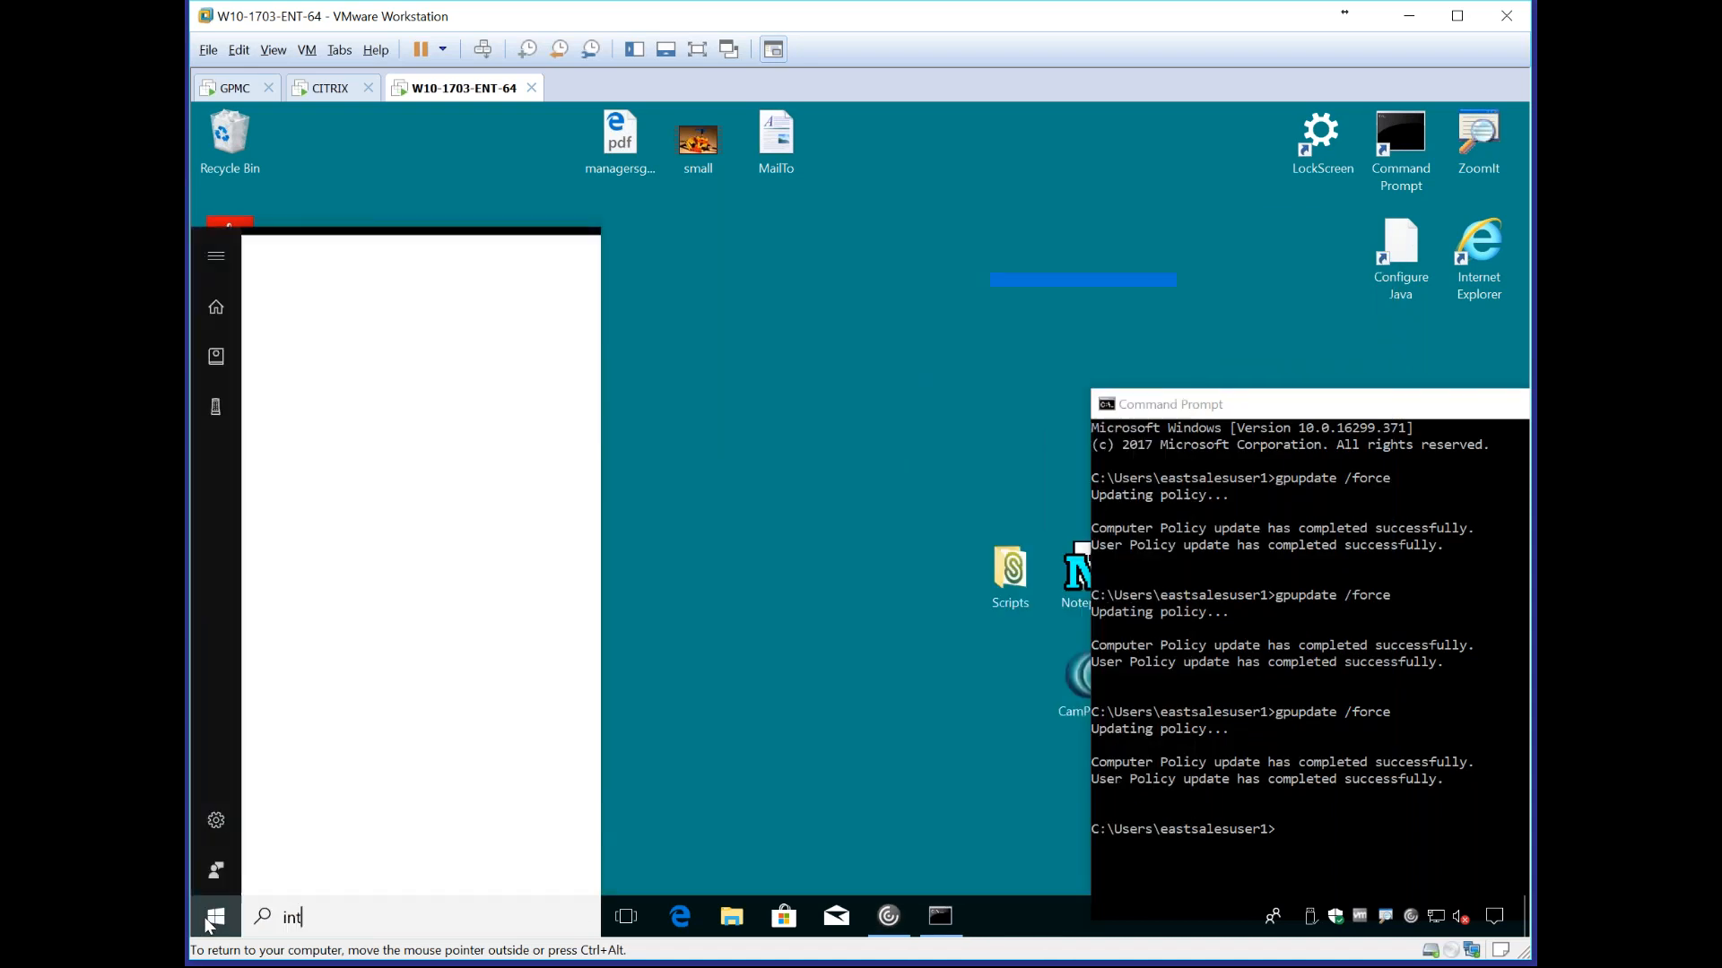
pyautogui.press('Down')
pyautogui.press('Return')
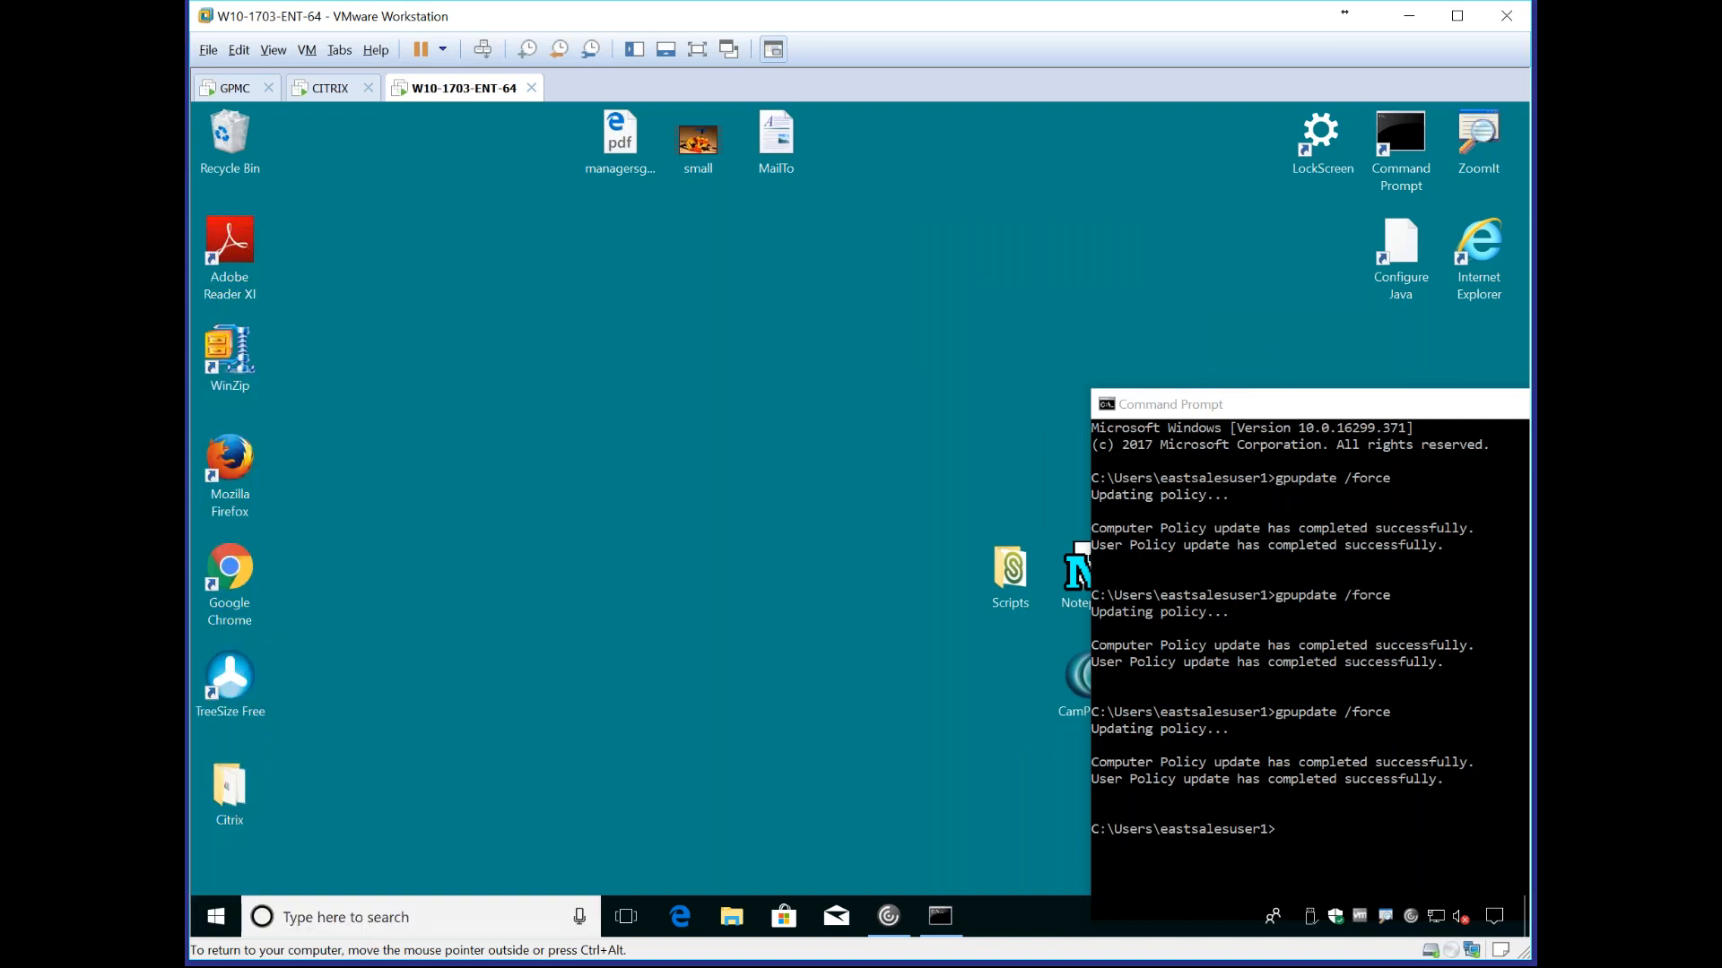
# Step: Open the installed programs list in Control Panel and look through the installed Java versions
pyautogui.click(212, 919)
pyautogui.write('con')
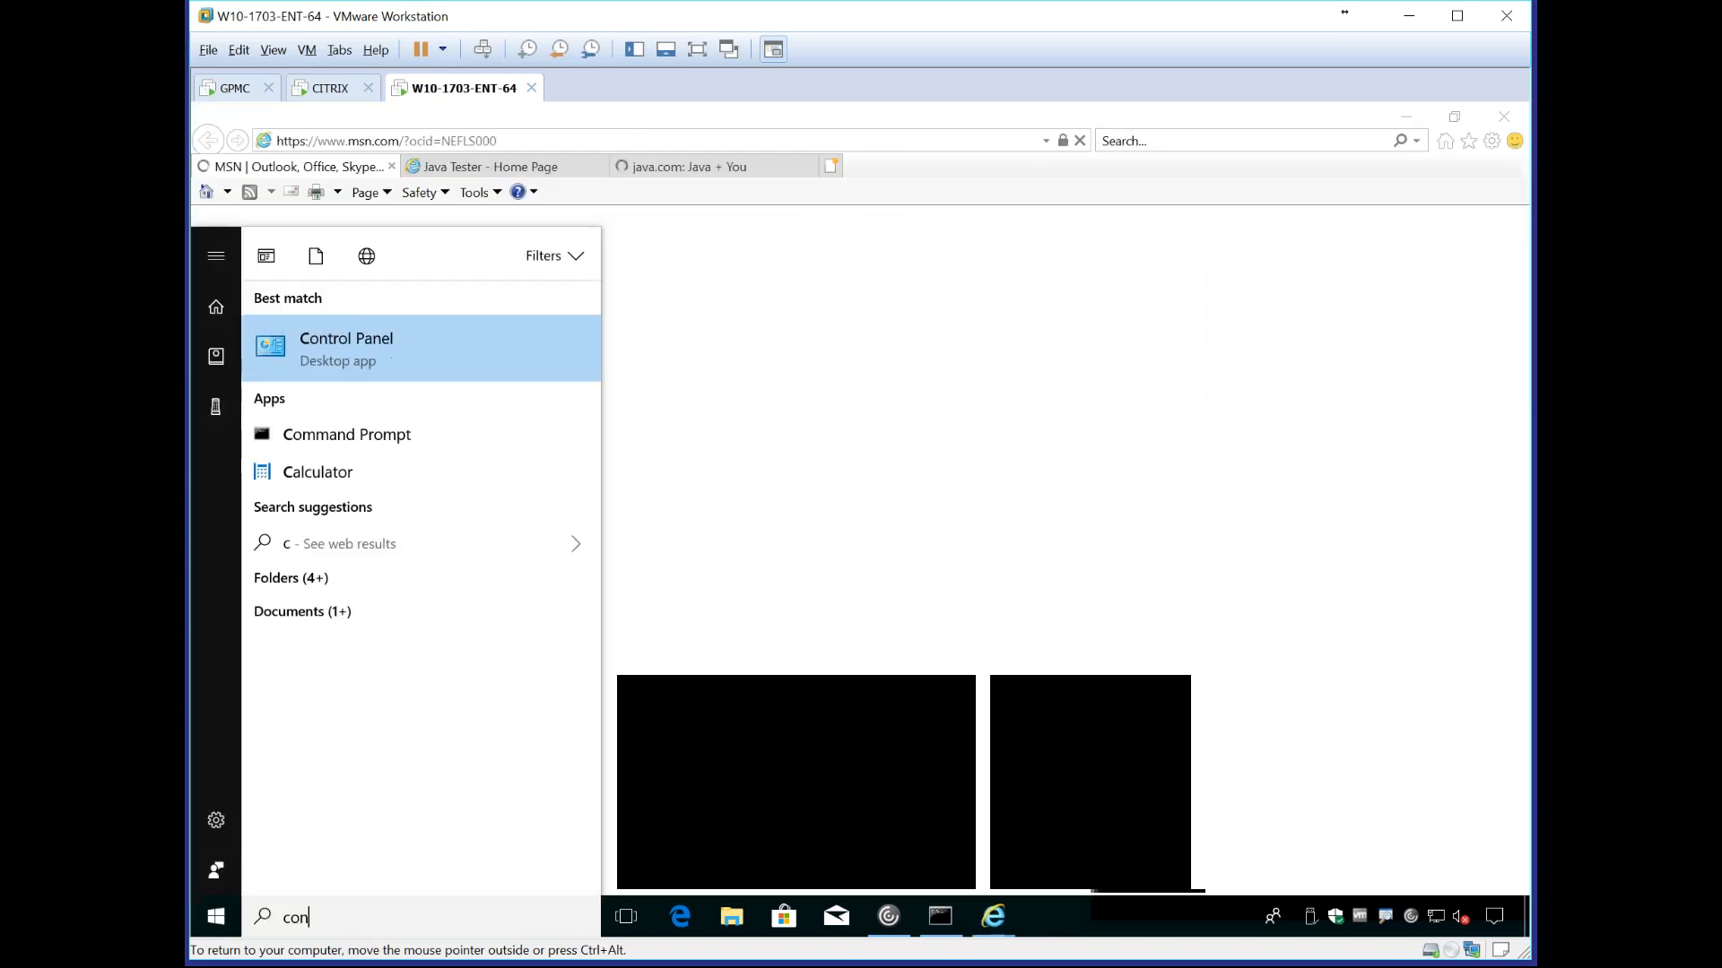
pyautogui.press('Return')
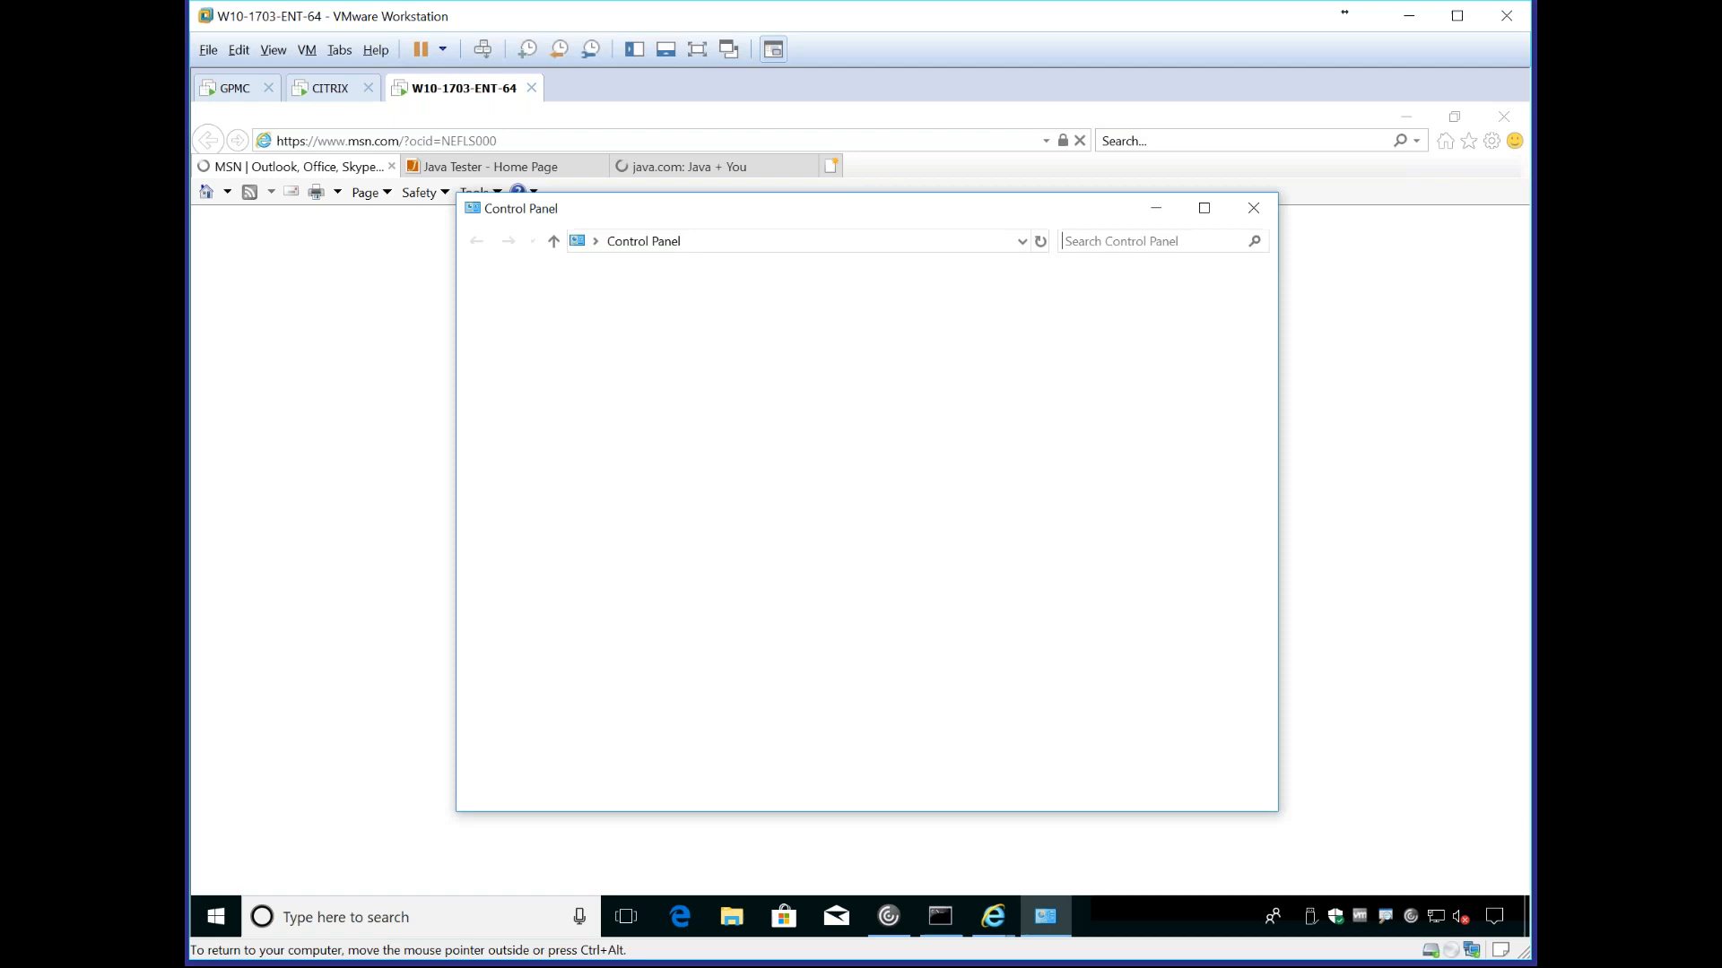
pyautogui.click(674, 611)
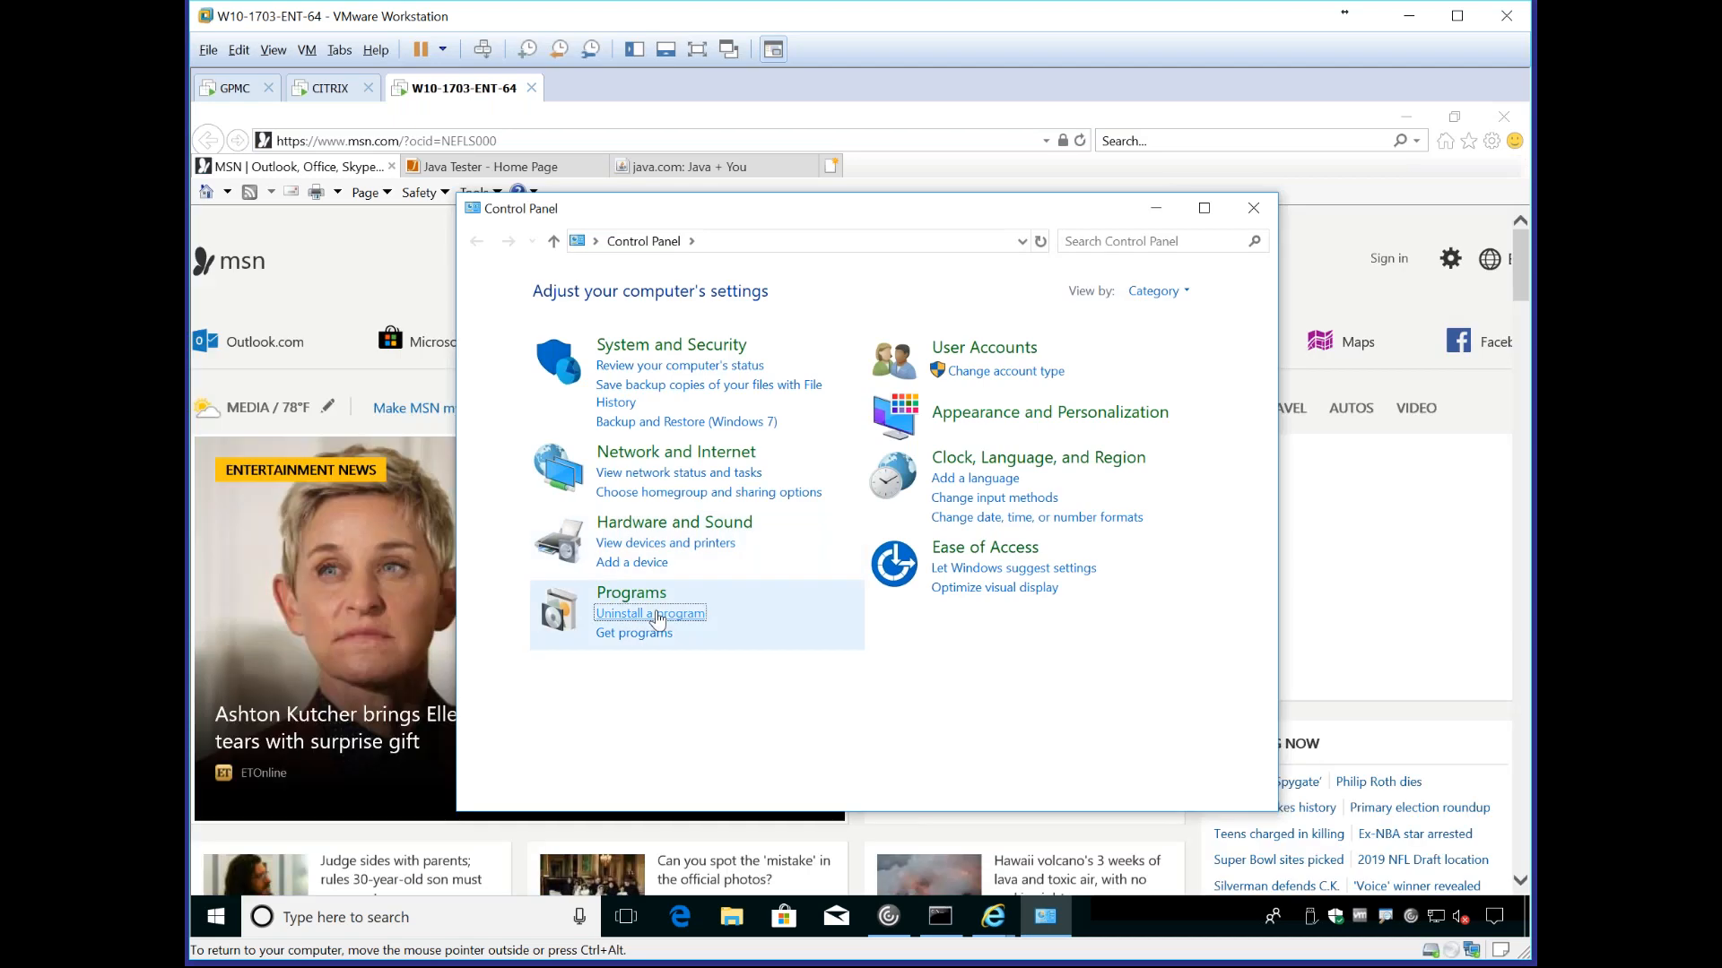
pyautogui.moveTo(732, 214); pyautogui.dragTo(344, 184)
pyautogui.scroll(-2, 346, 592)
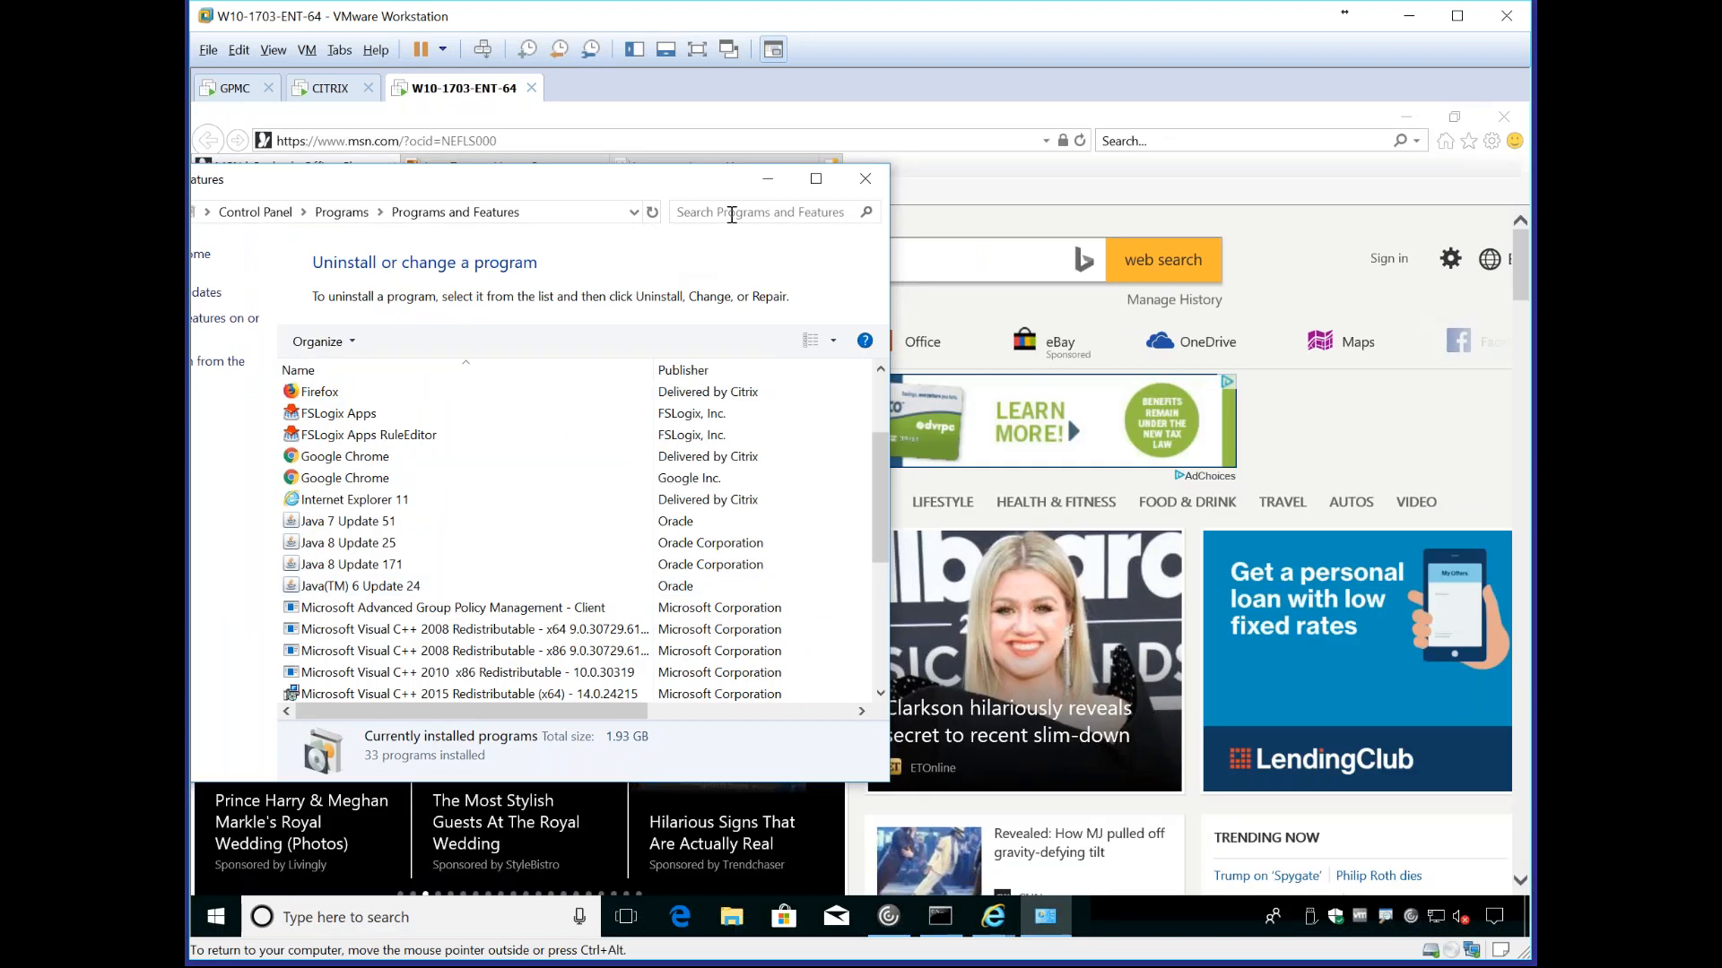
# Step: Return to Internet Explorer, close the MSN page, and run the Do I have Java? verification on java.com
pyautogui.click(564, 121)
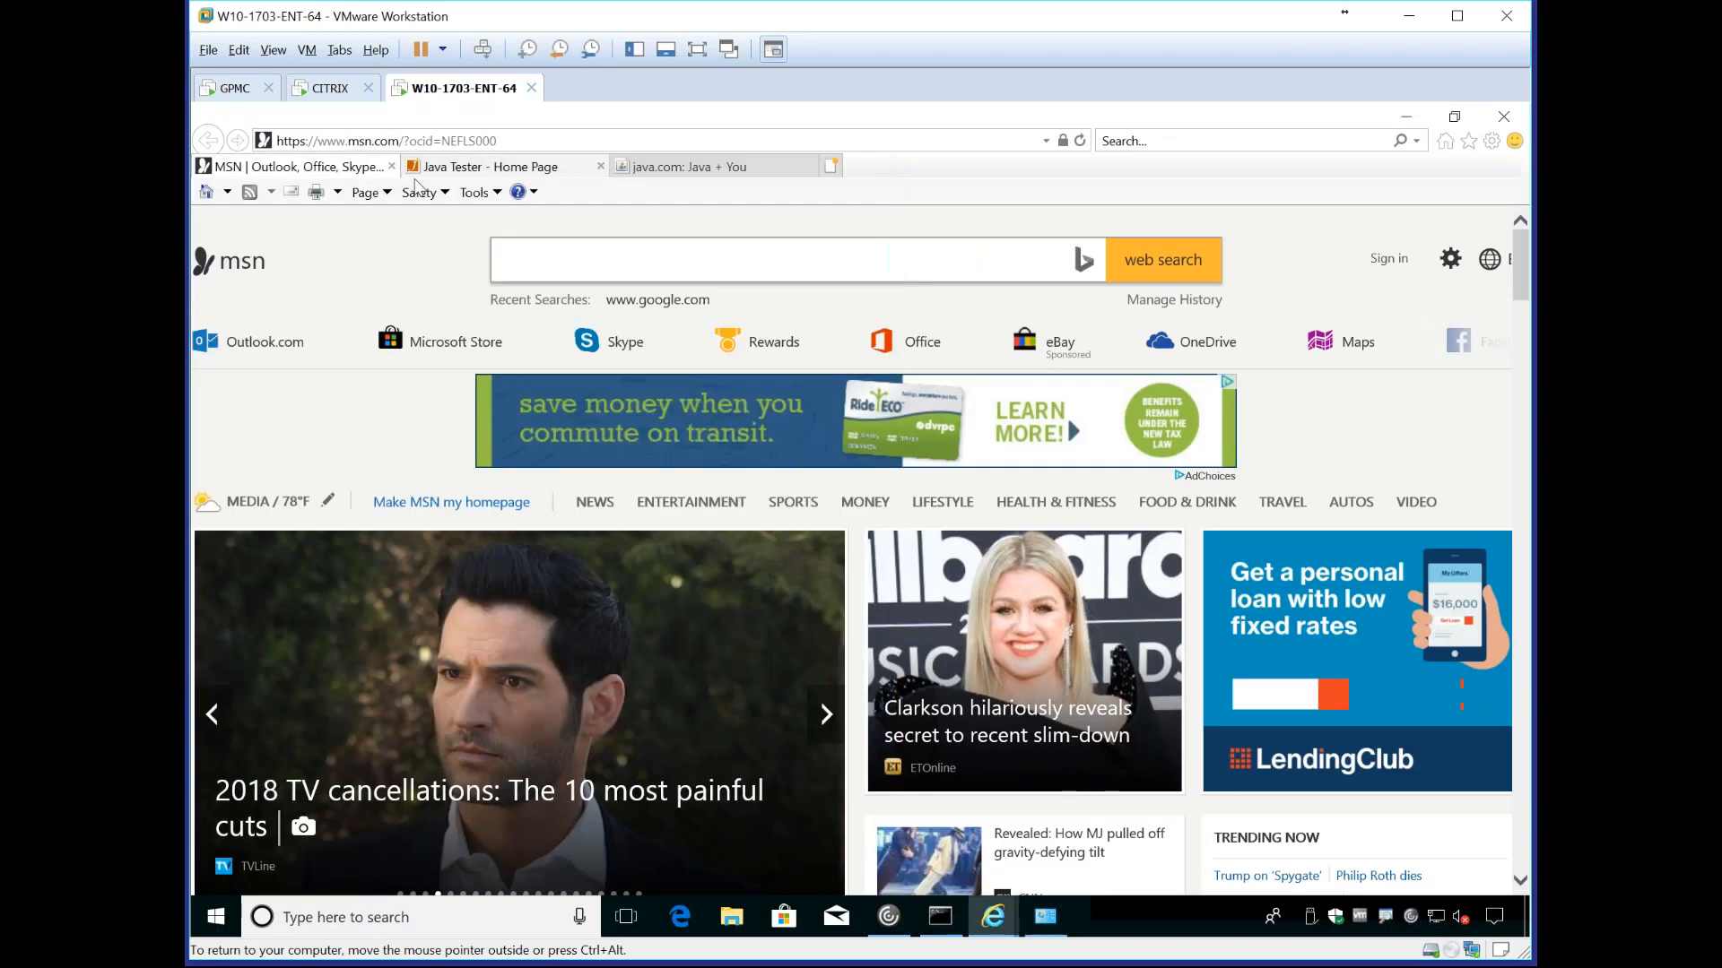
pyautogui.click(392, 167)
pyautogui.click(462, 168)
pyautogui.click(650, 633)
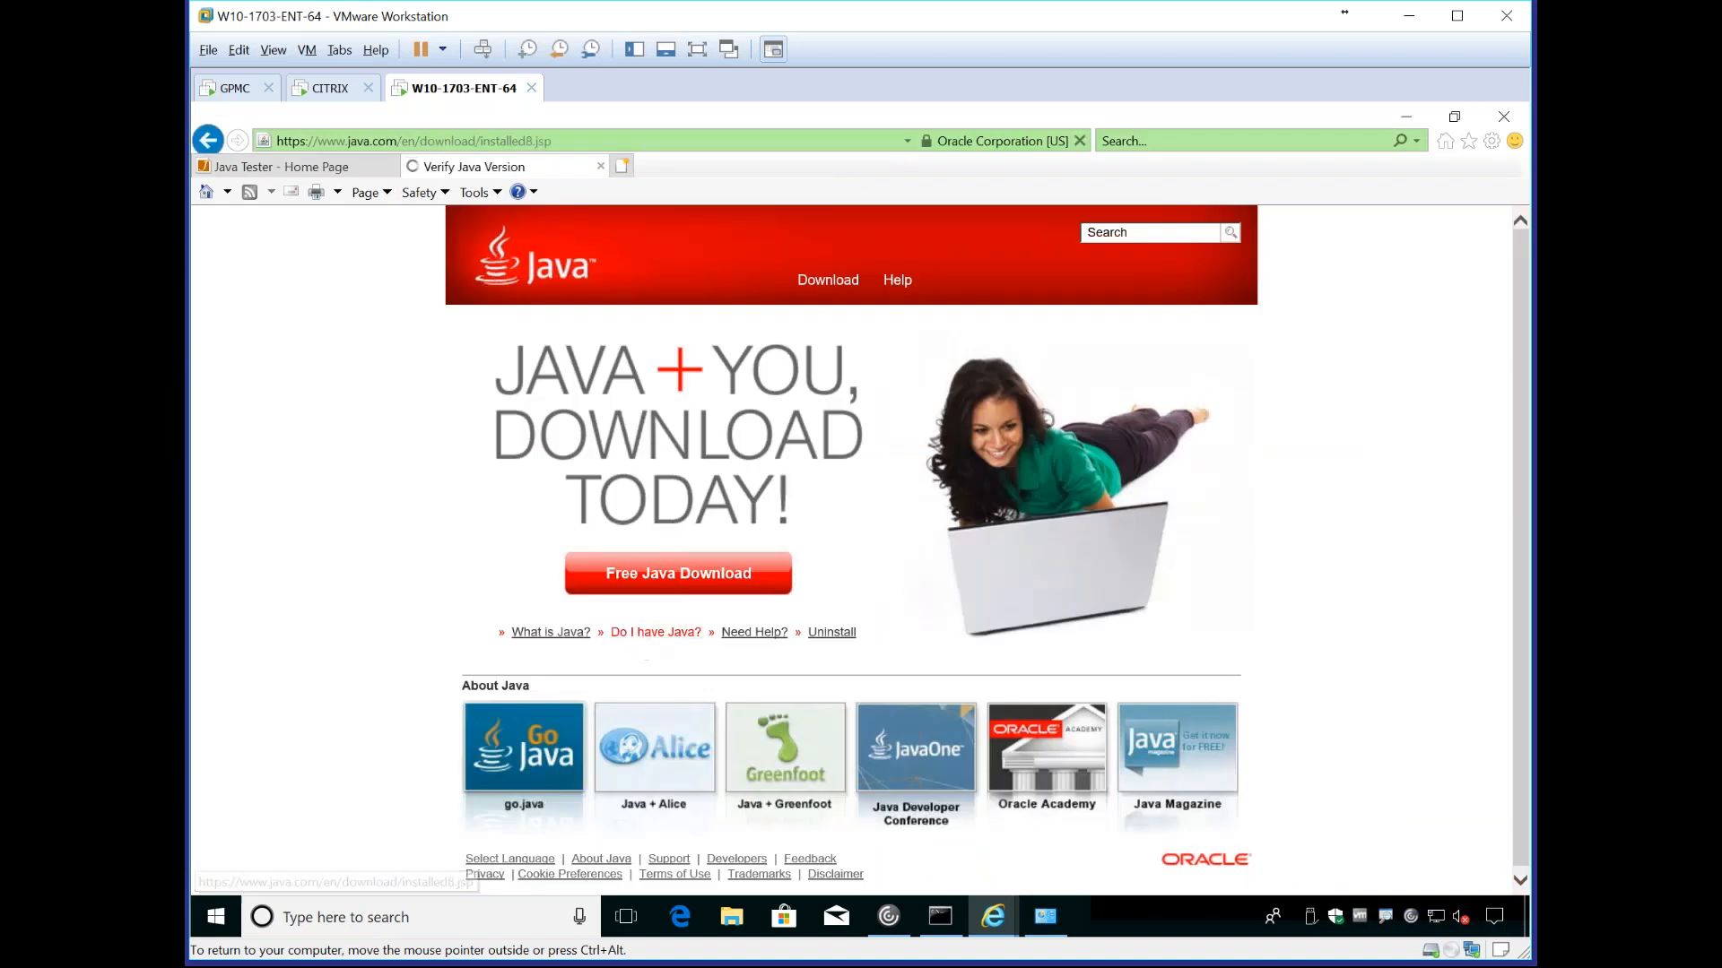
pyautogui.click(932, 441)
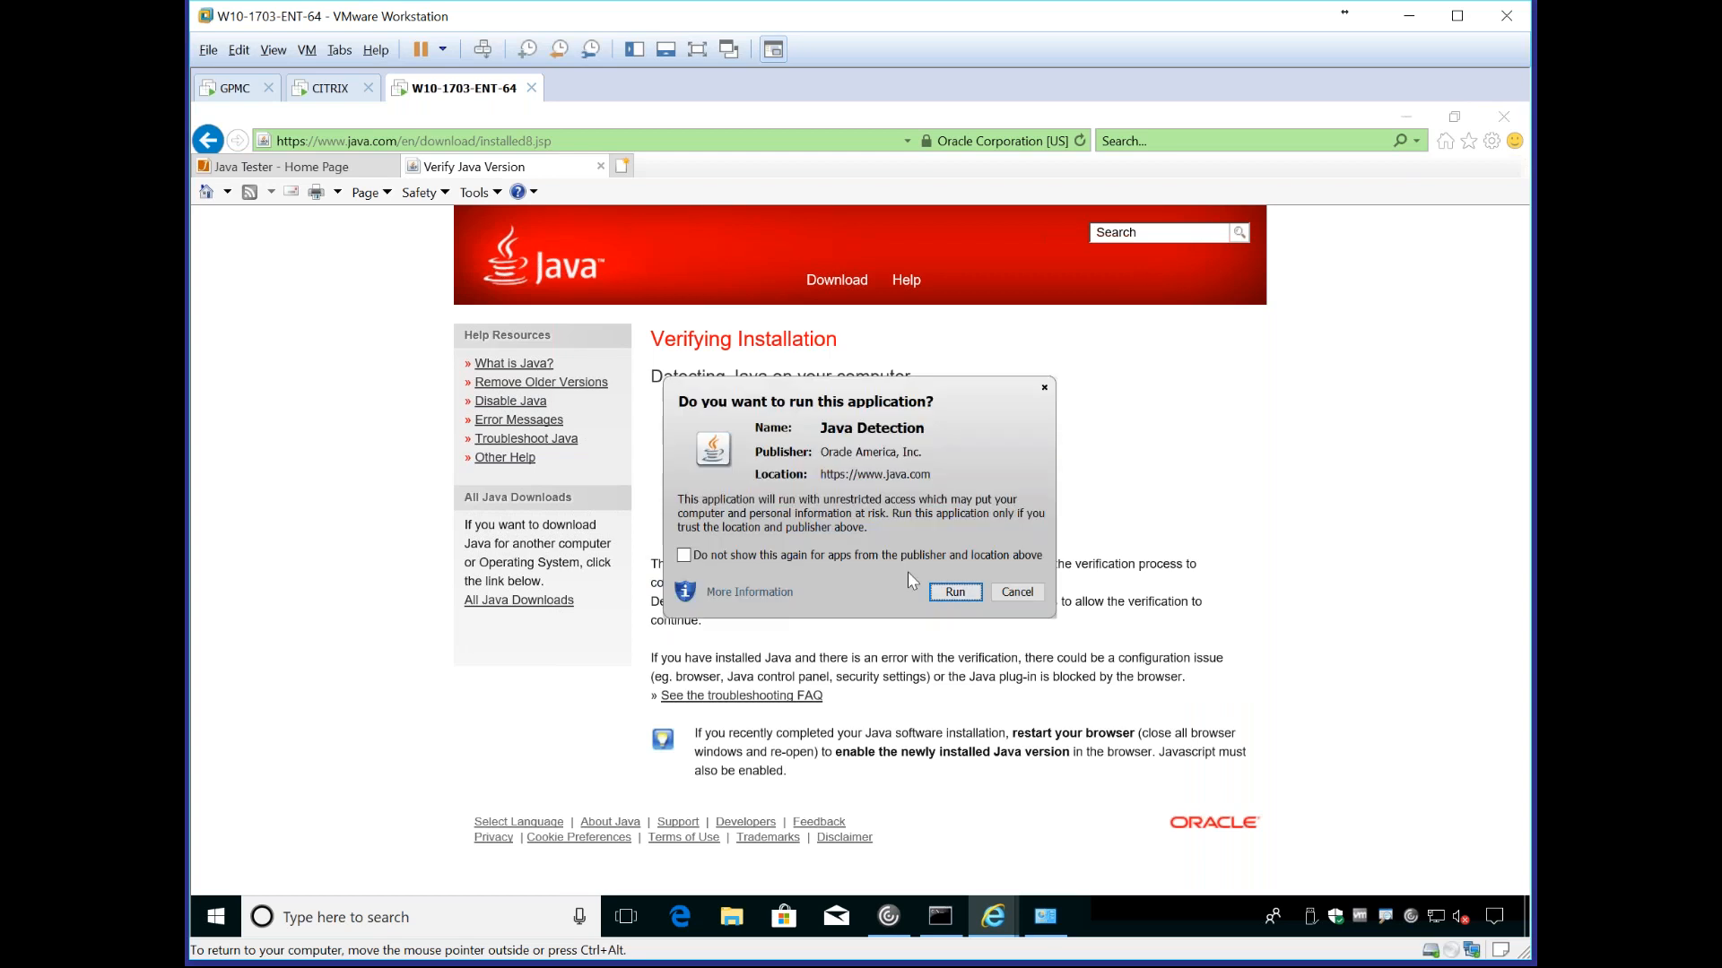
pyautogui.click(957, 595)
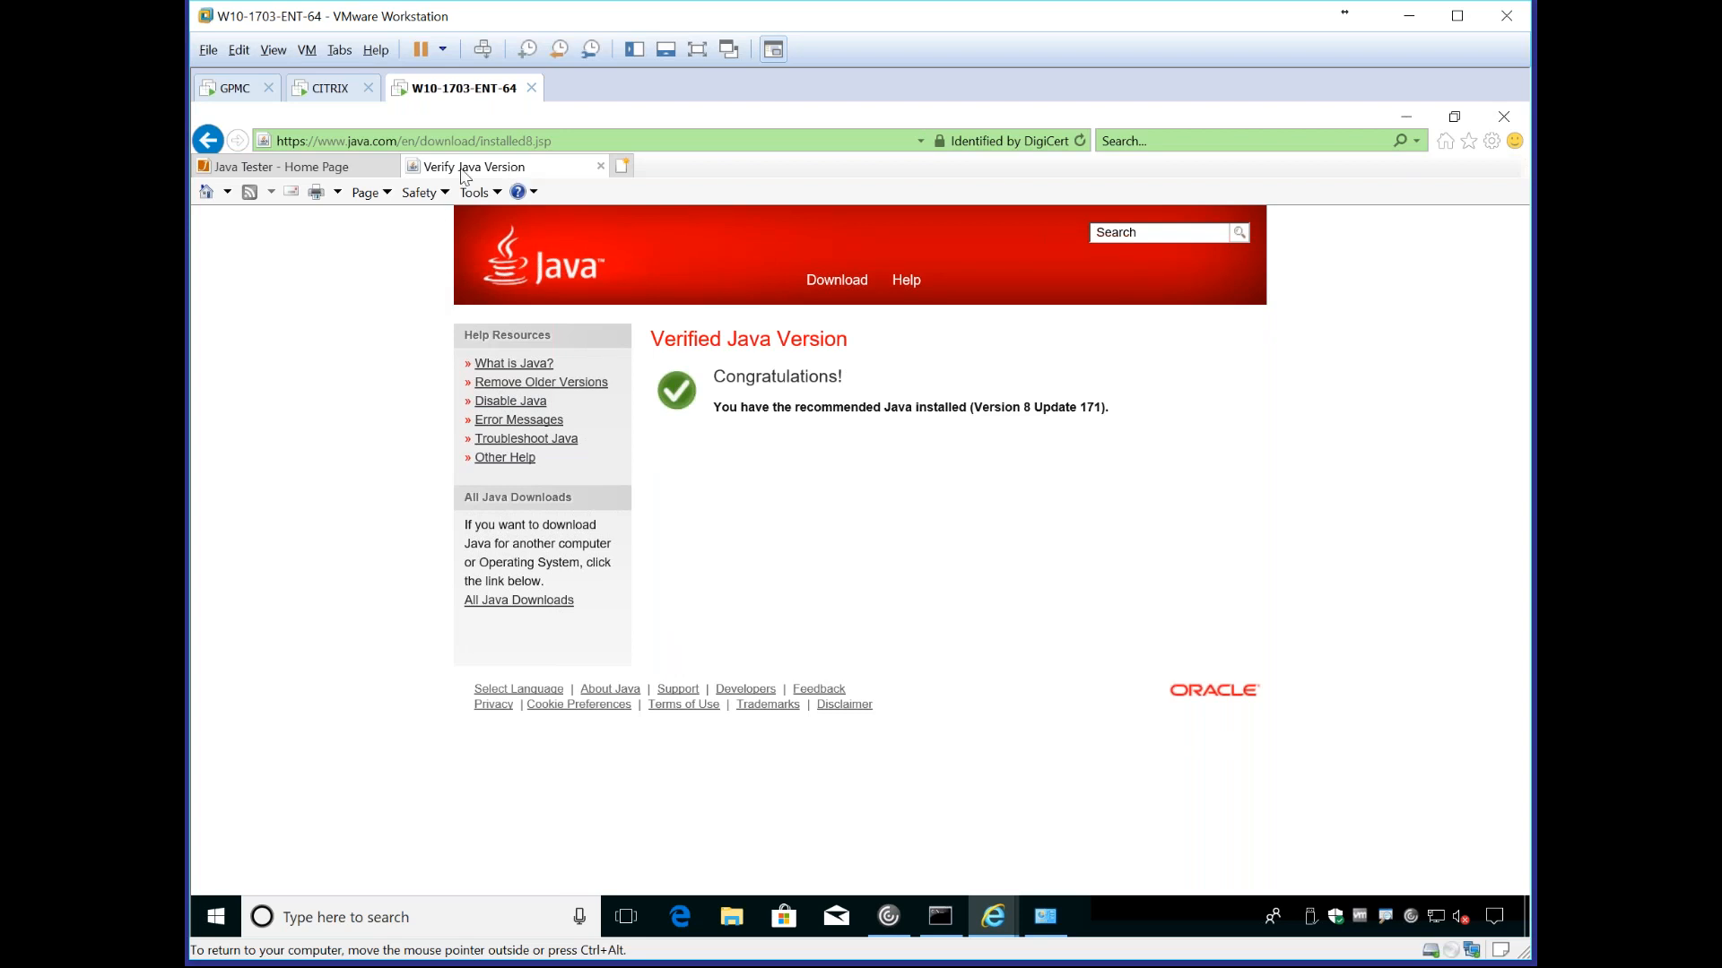
# Step: Run the Java version test on the Java Tester site and dismiss the Java security dialog
pyautogui.click(315, 178)
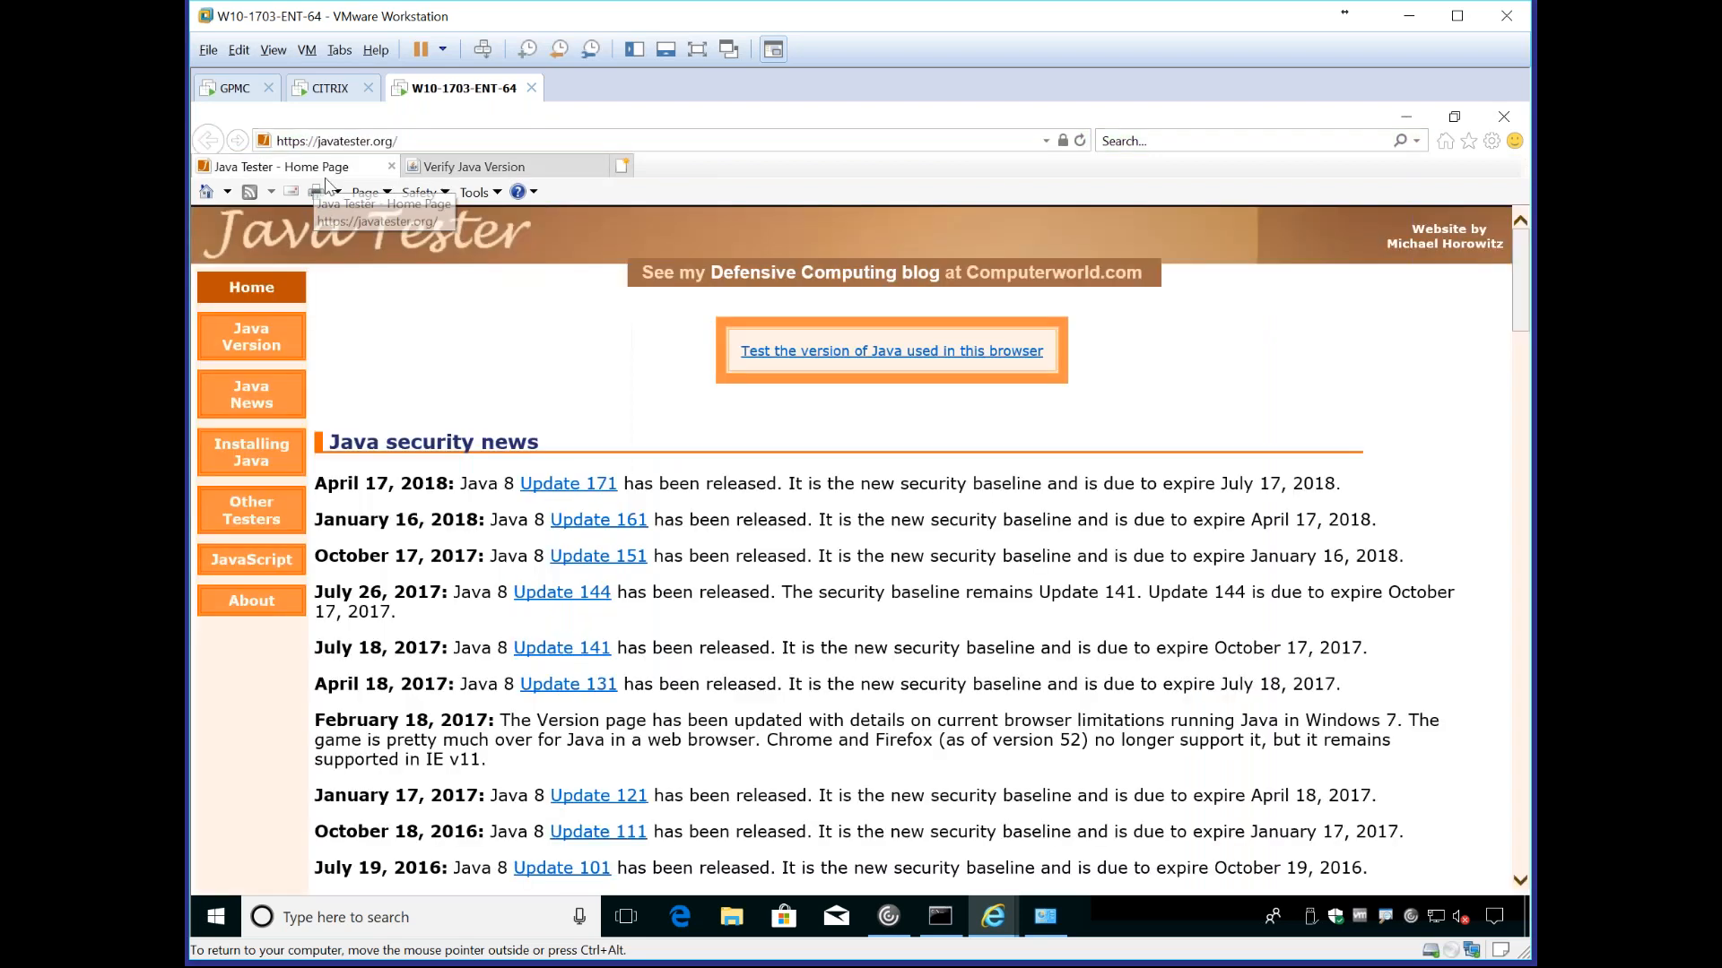
pyautogui.click(832, 358)
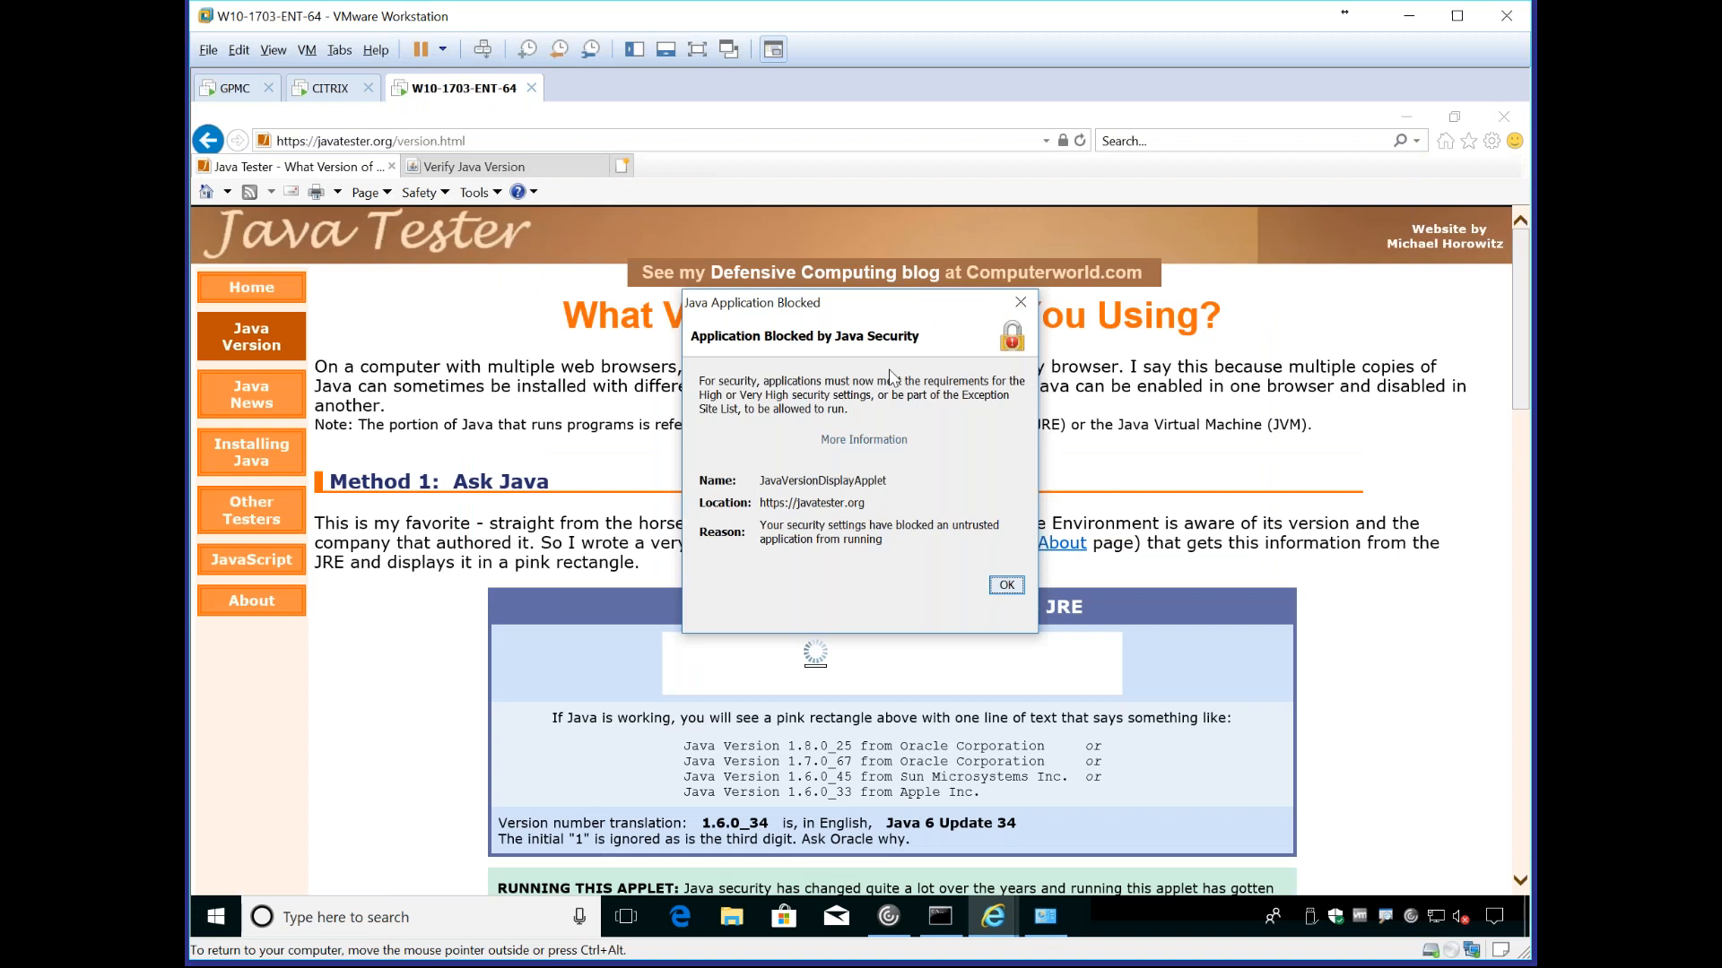
pyautogui.click(1006, 584)
# Step: On the GPMC machine, close the Browser Router policy editor and create a GPO named PPJRM GPO linked to the Sales OU
pyautogui.click(236, 89)
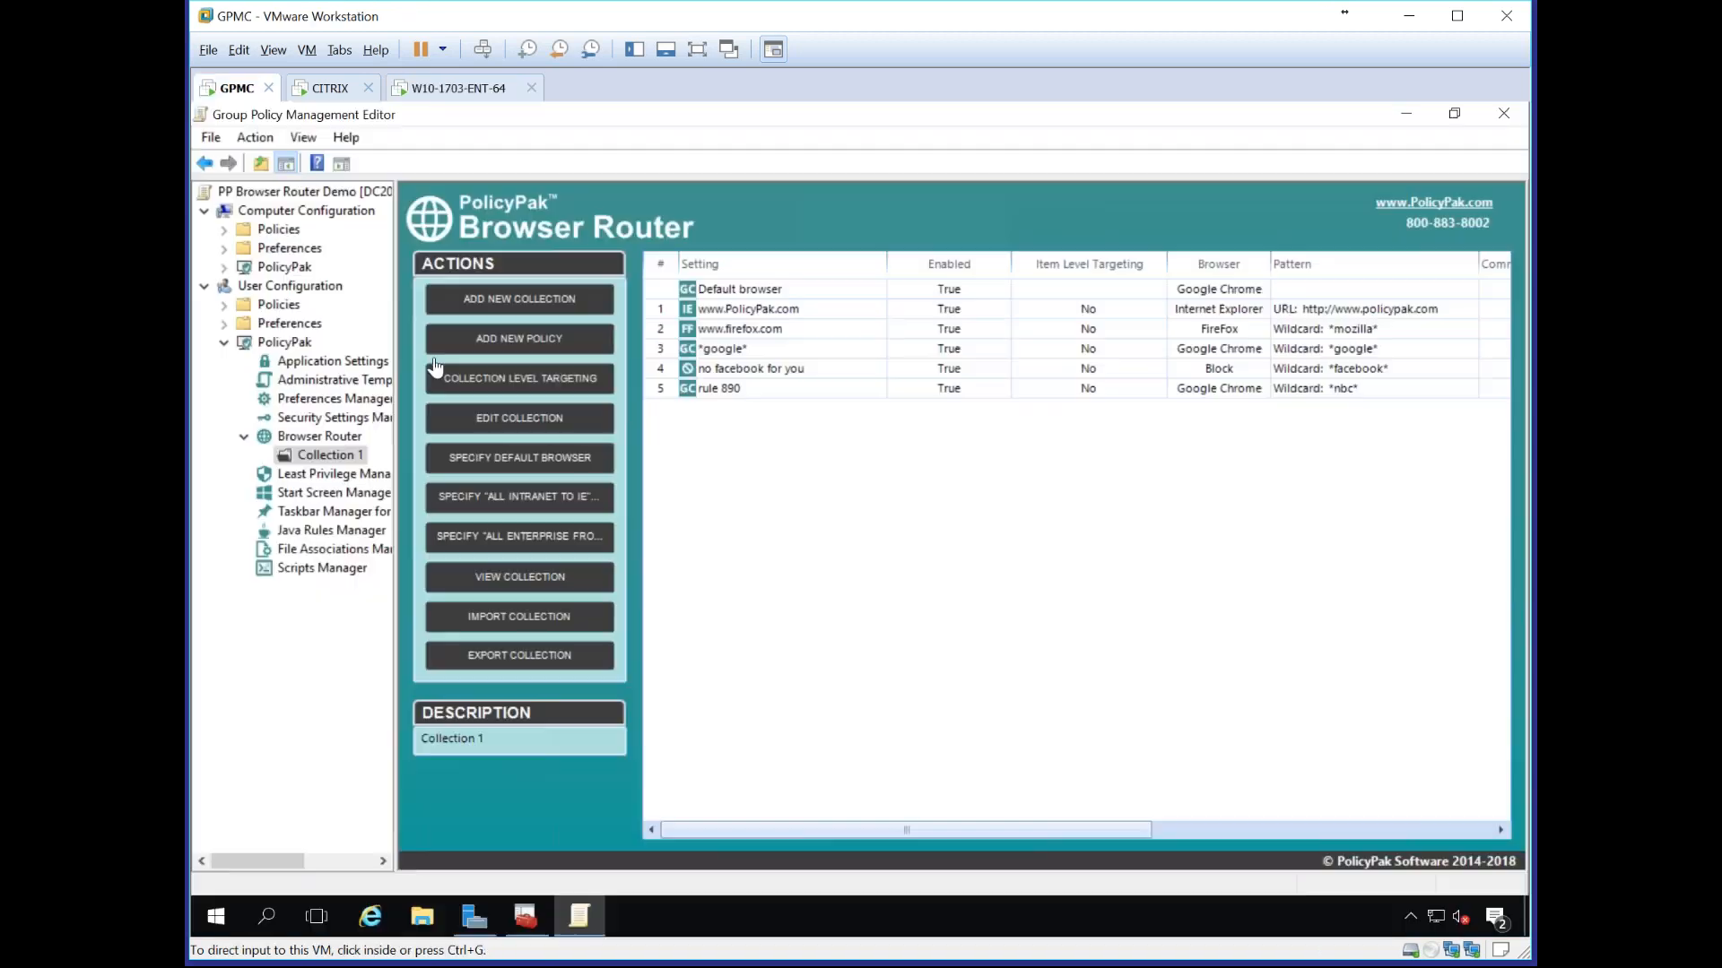
pyautogui.click(1503, 114)
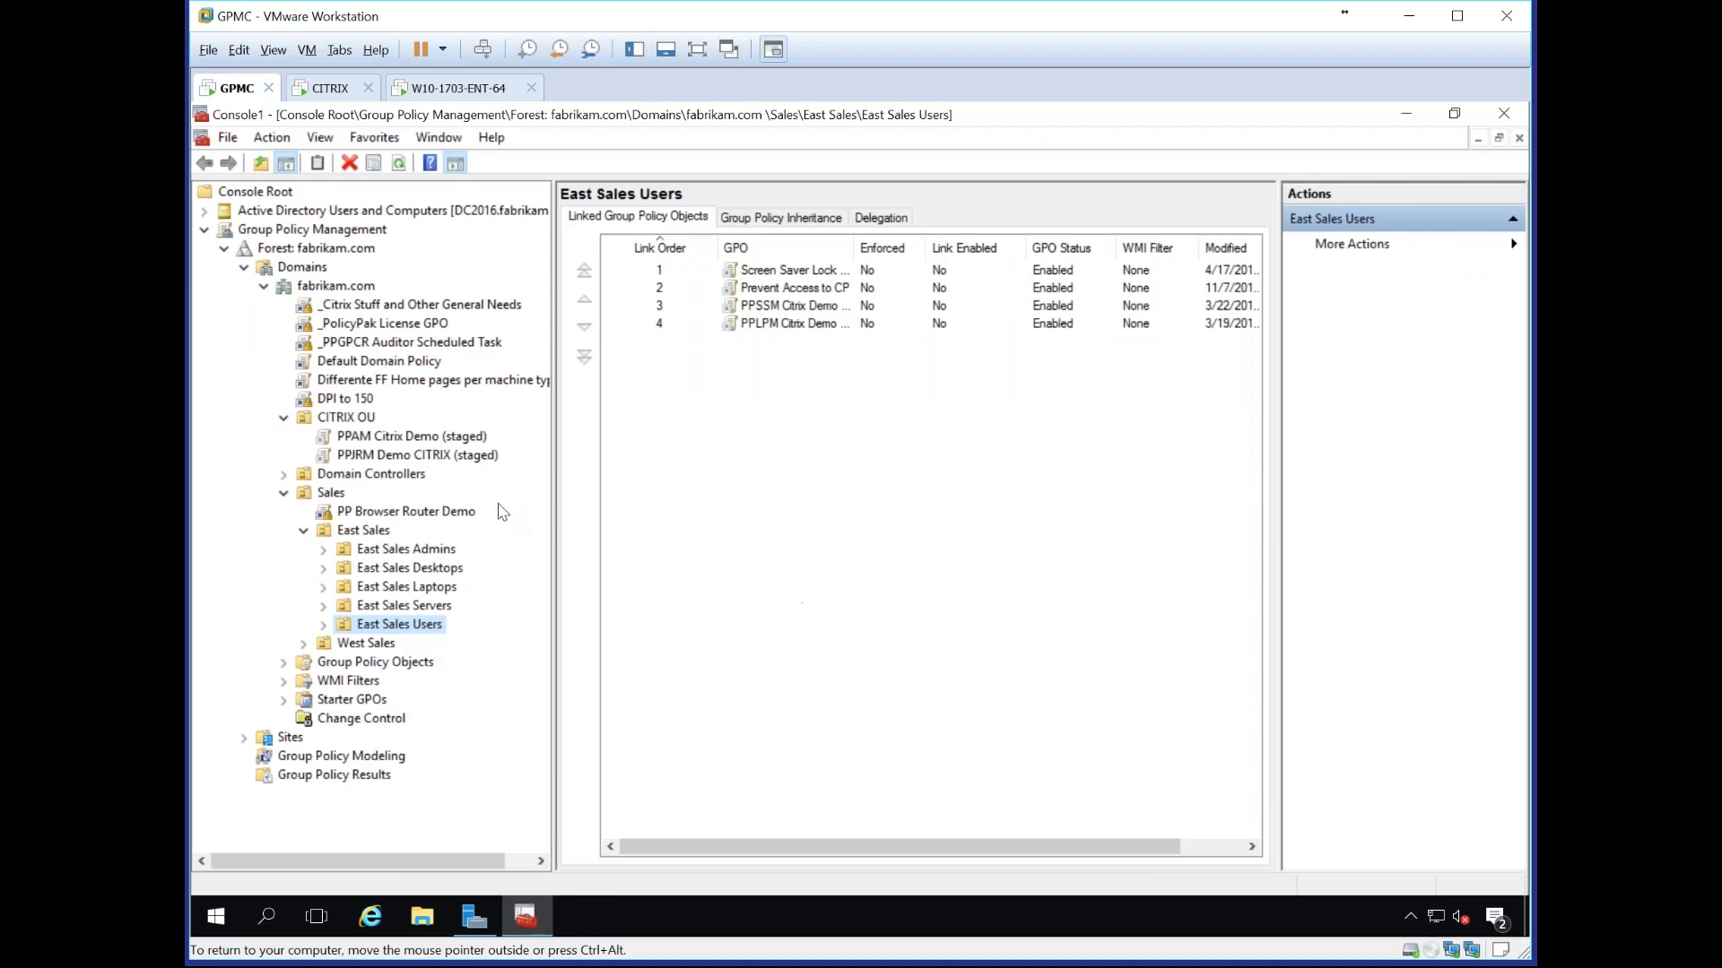
pyautogui.rightClick(328, 498)
pyautogui.click(422, 506)
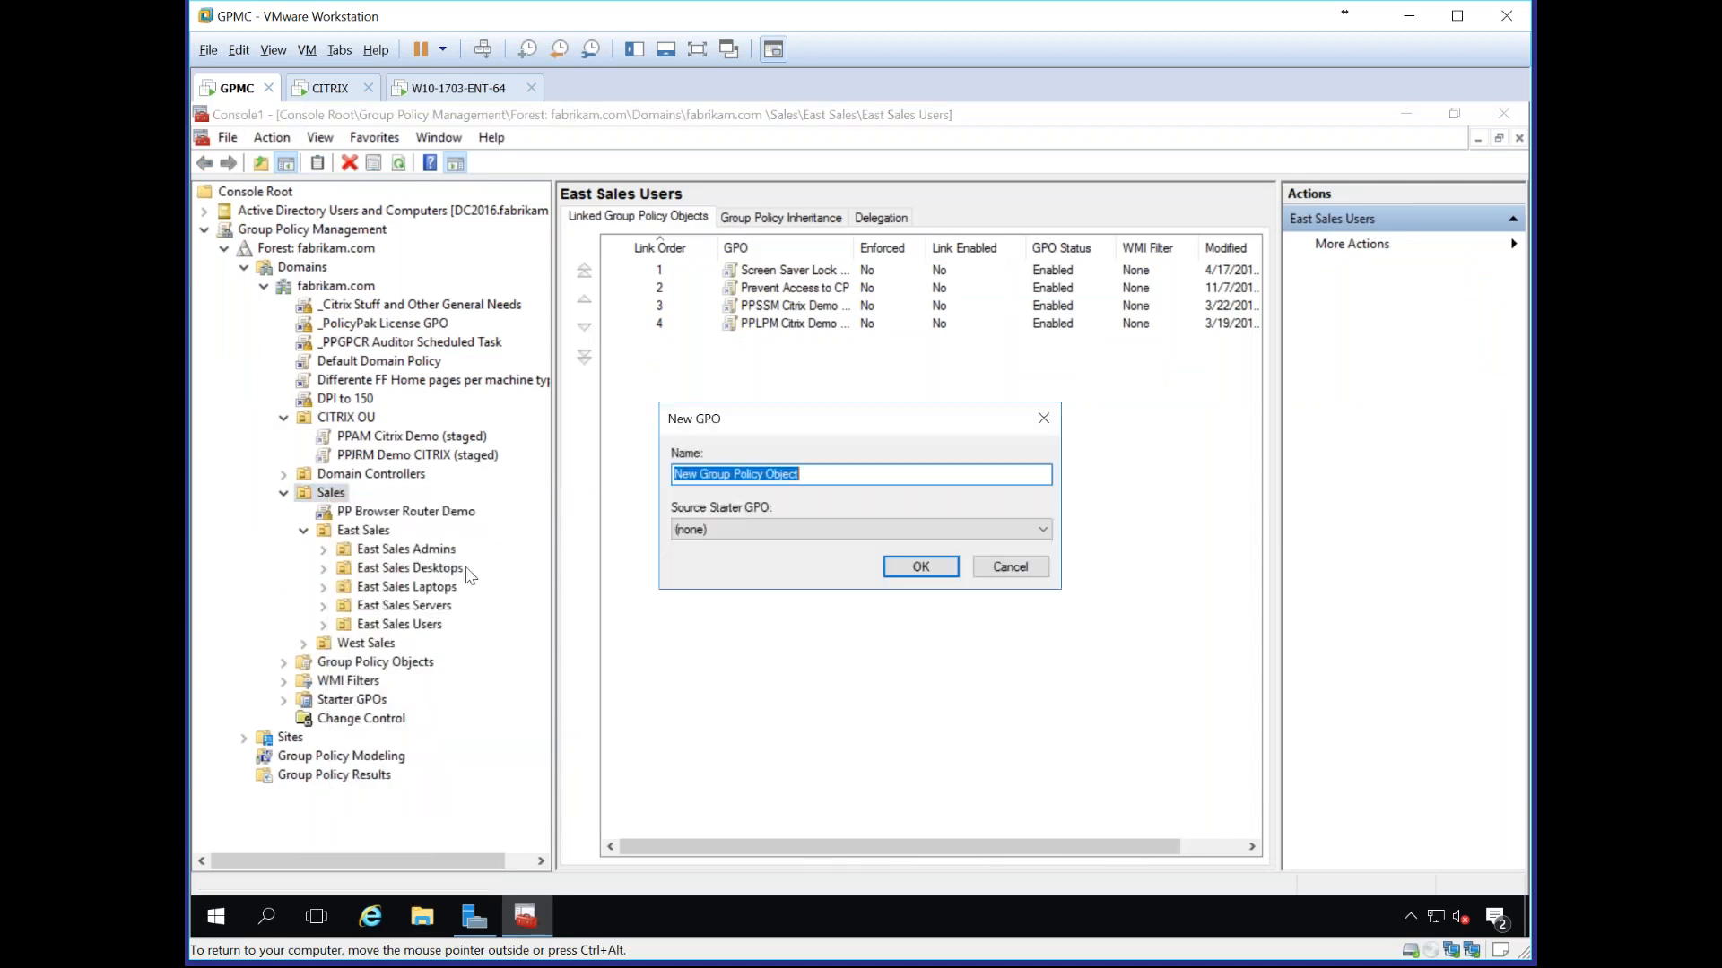
pyautogui.write('PPJRM GPO')
pyautogui.press('Return')
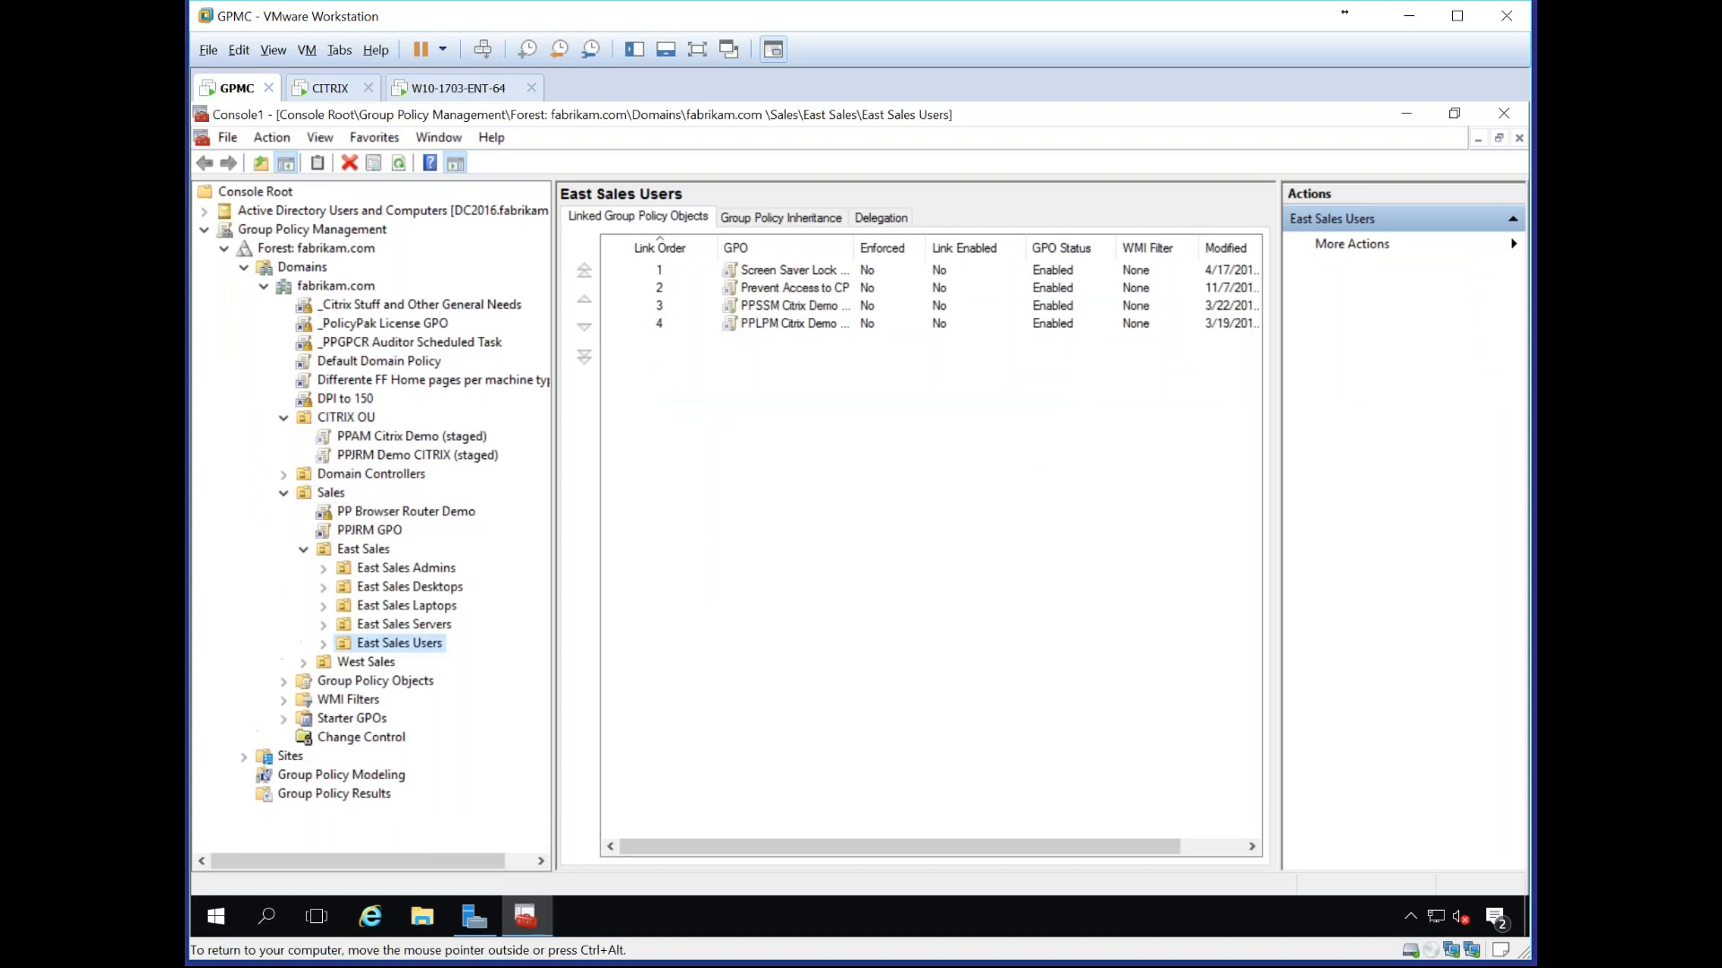
# Step: Edit PPJRM GPO in a maximized editor and open PolicyPak Java Rules Manager under Computer Configuration
pyautogui.rightClick(354, 530)
pyautogui.press('Escape')
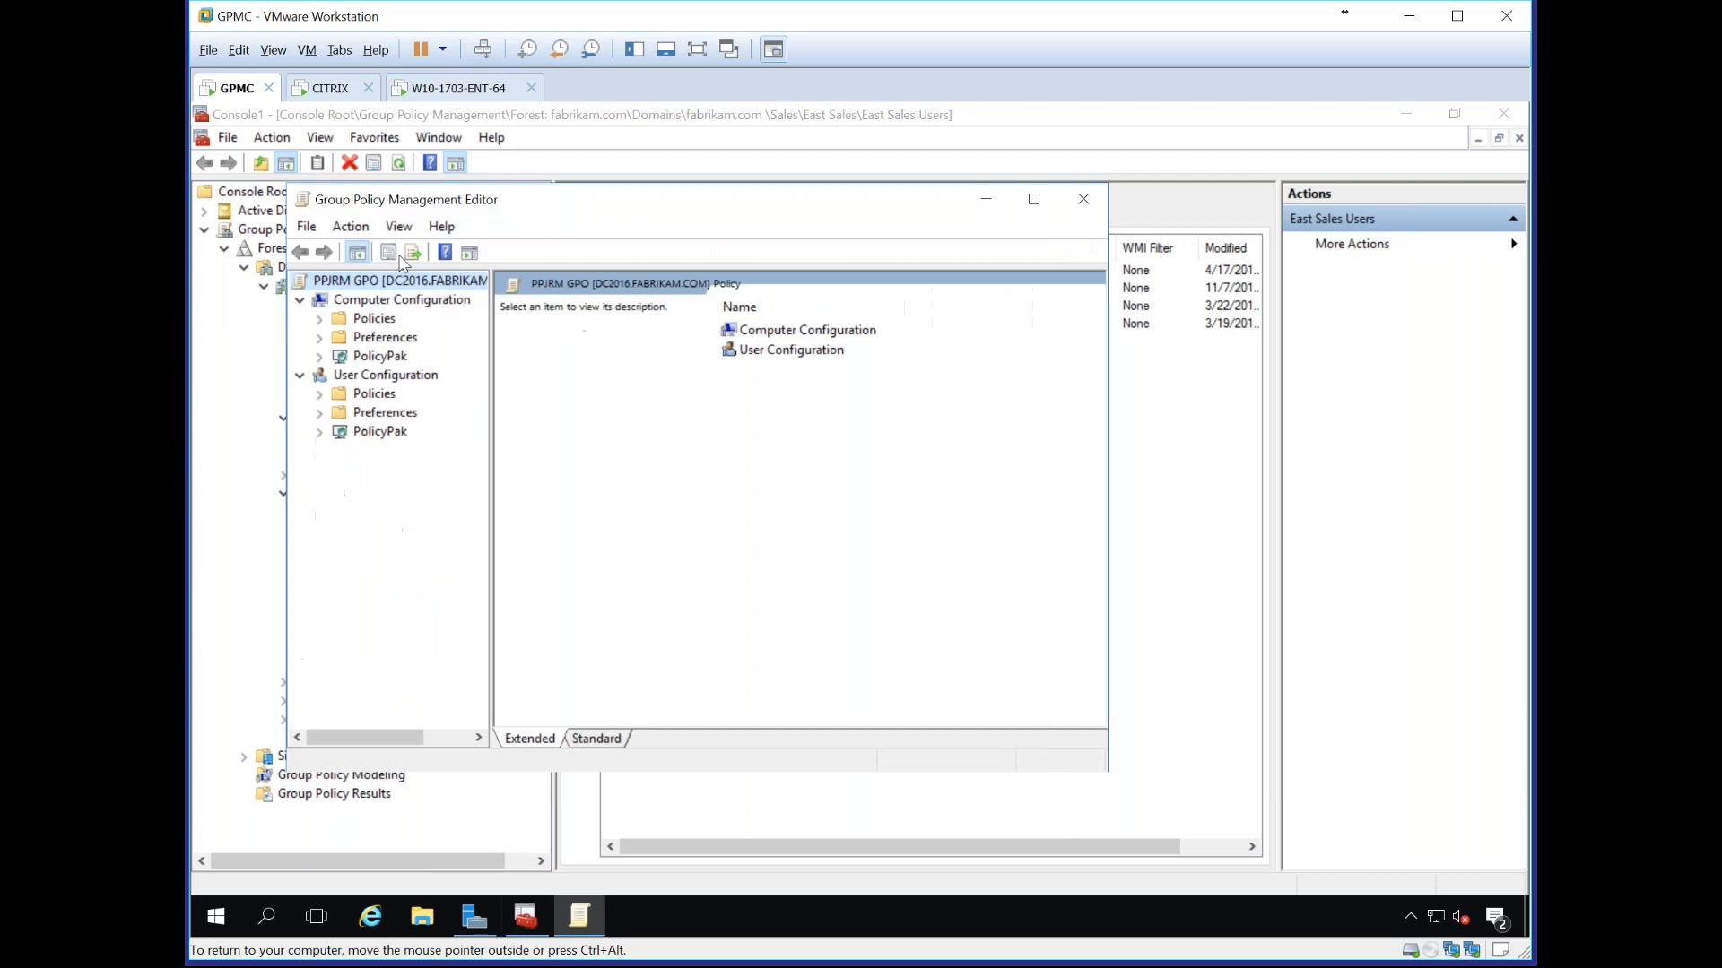
pyautogui.doubleClick(425, 204)
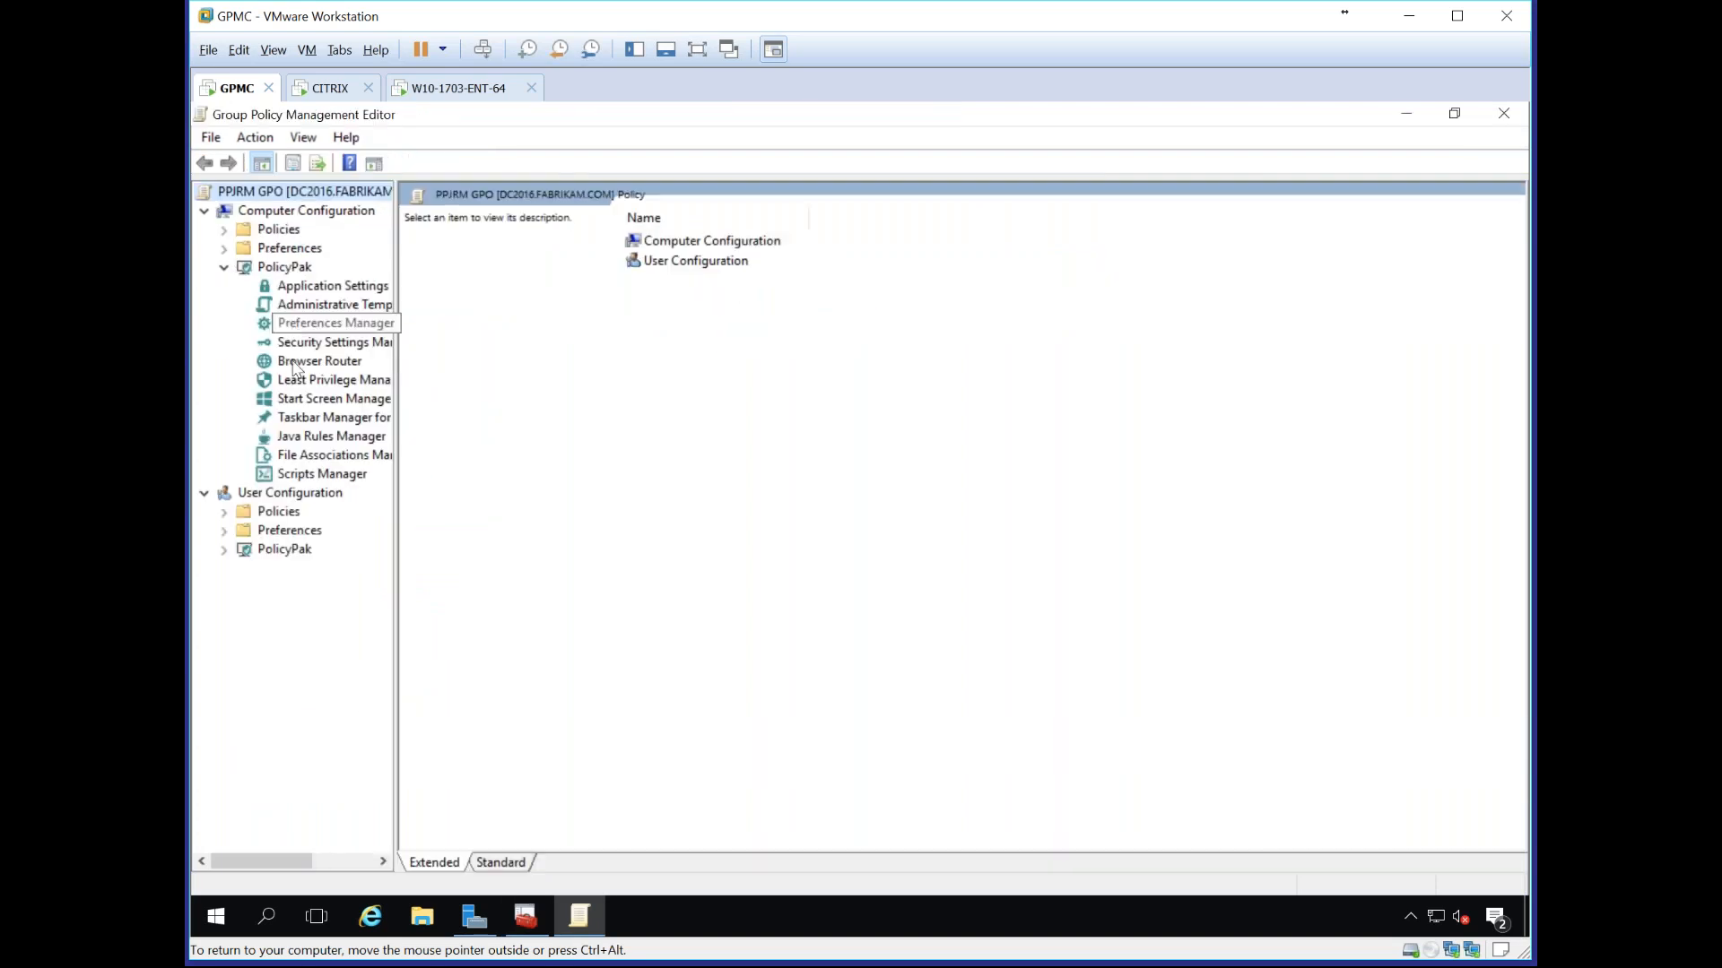
pyautogui.click(282, 437)
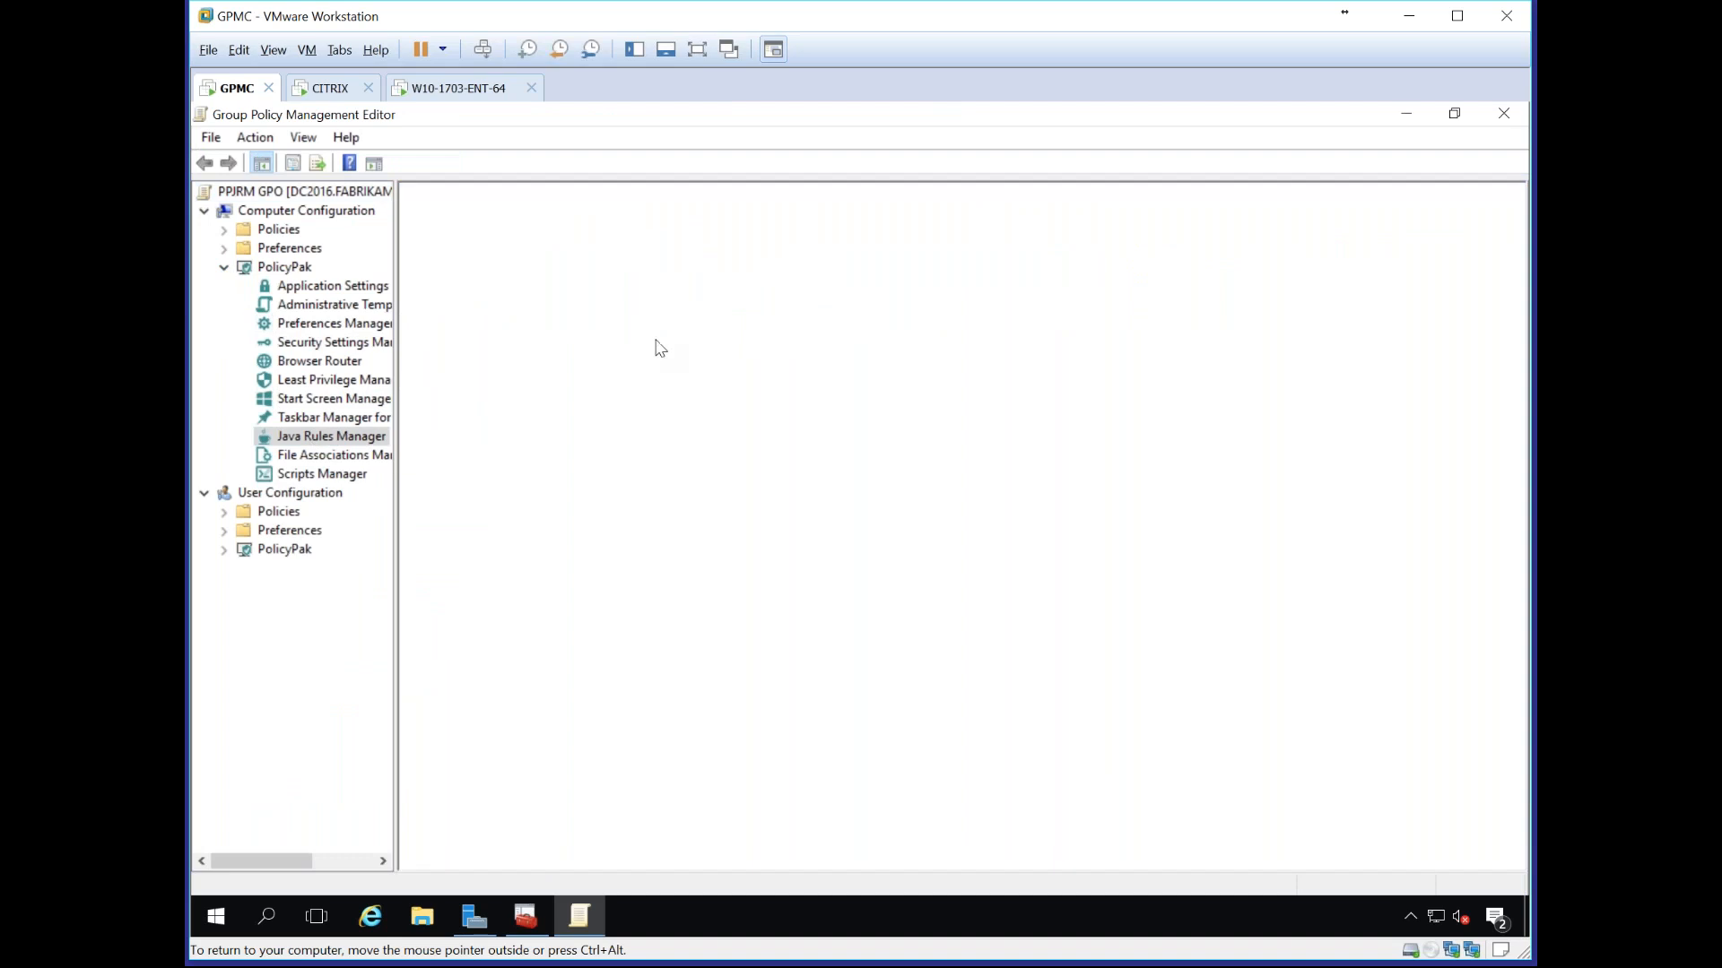
pyautogui.rightClick(691, 343)
pyautogui.moveTo(768, 357)
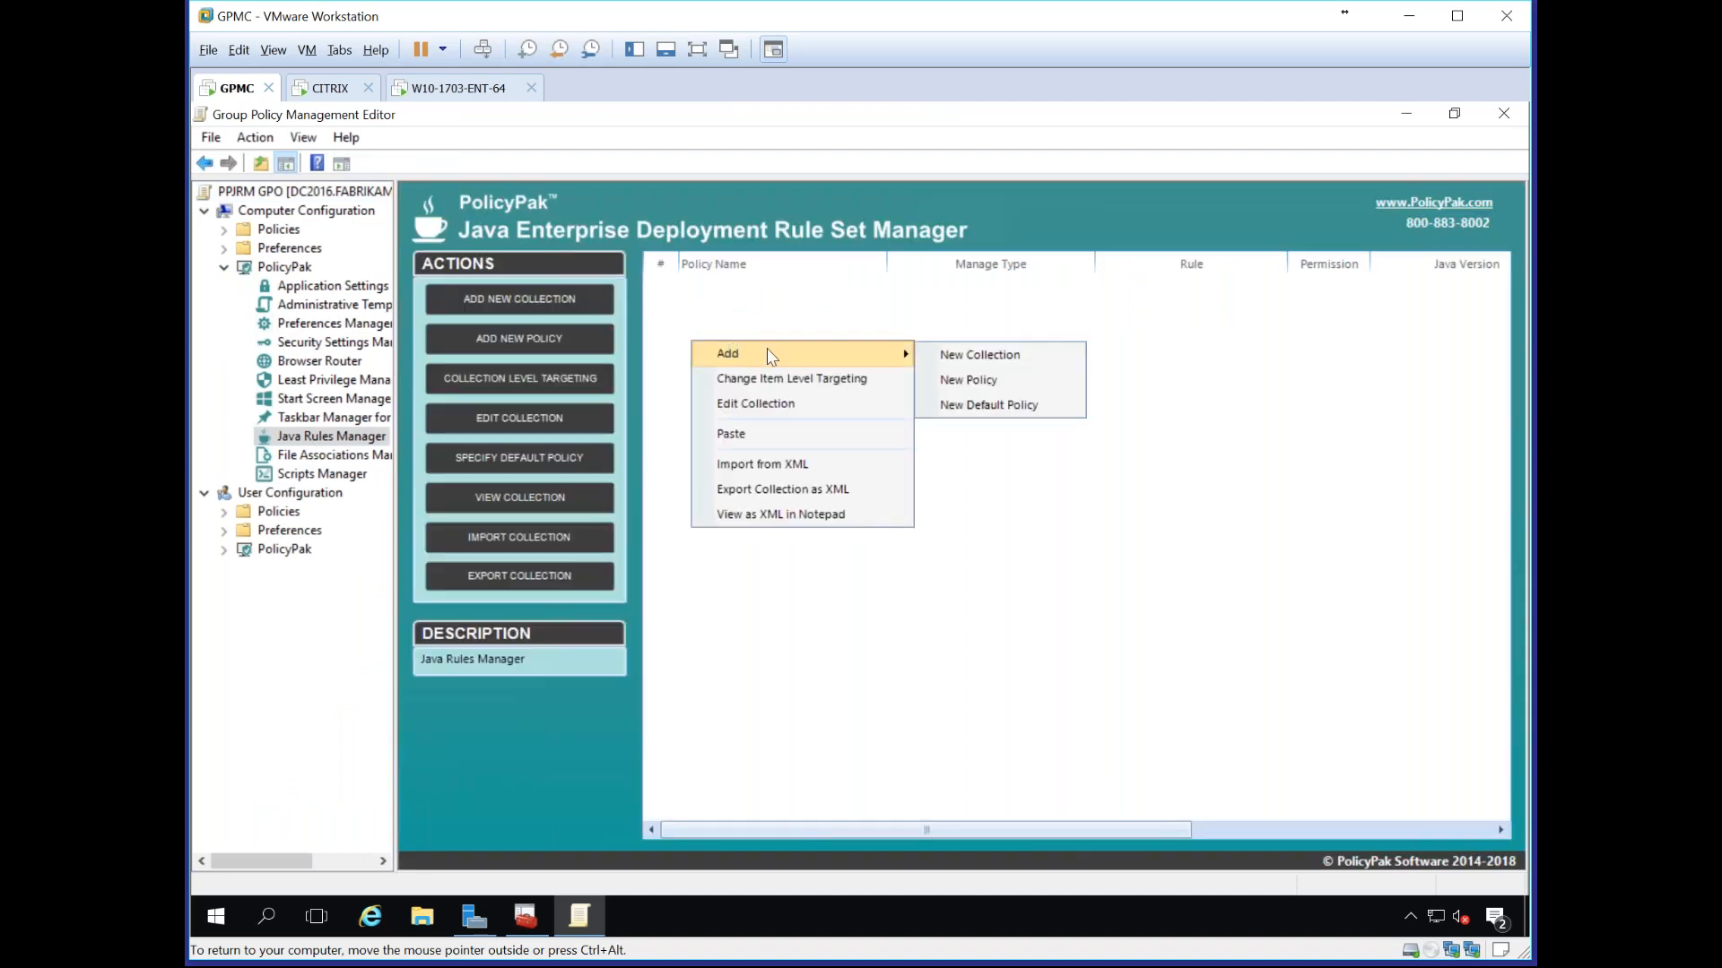
pyautogui.click(1000, 376)
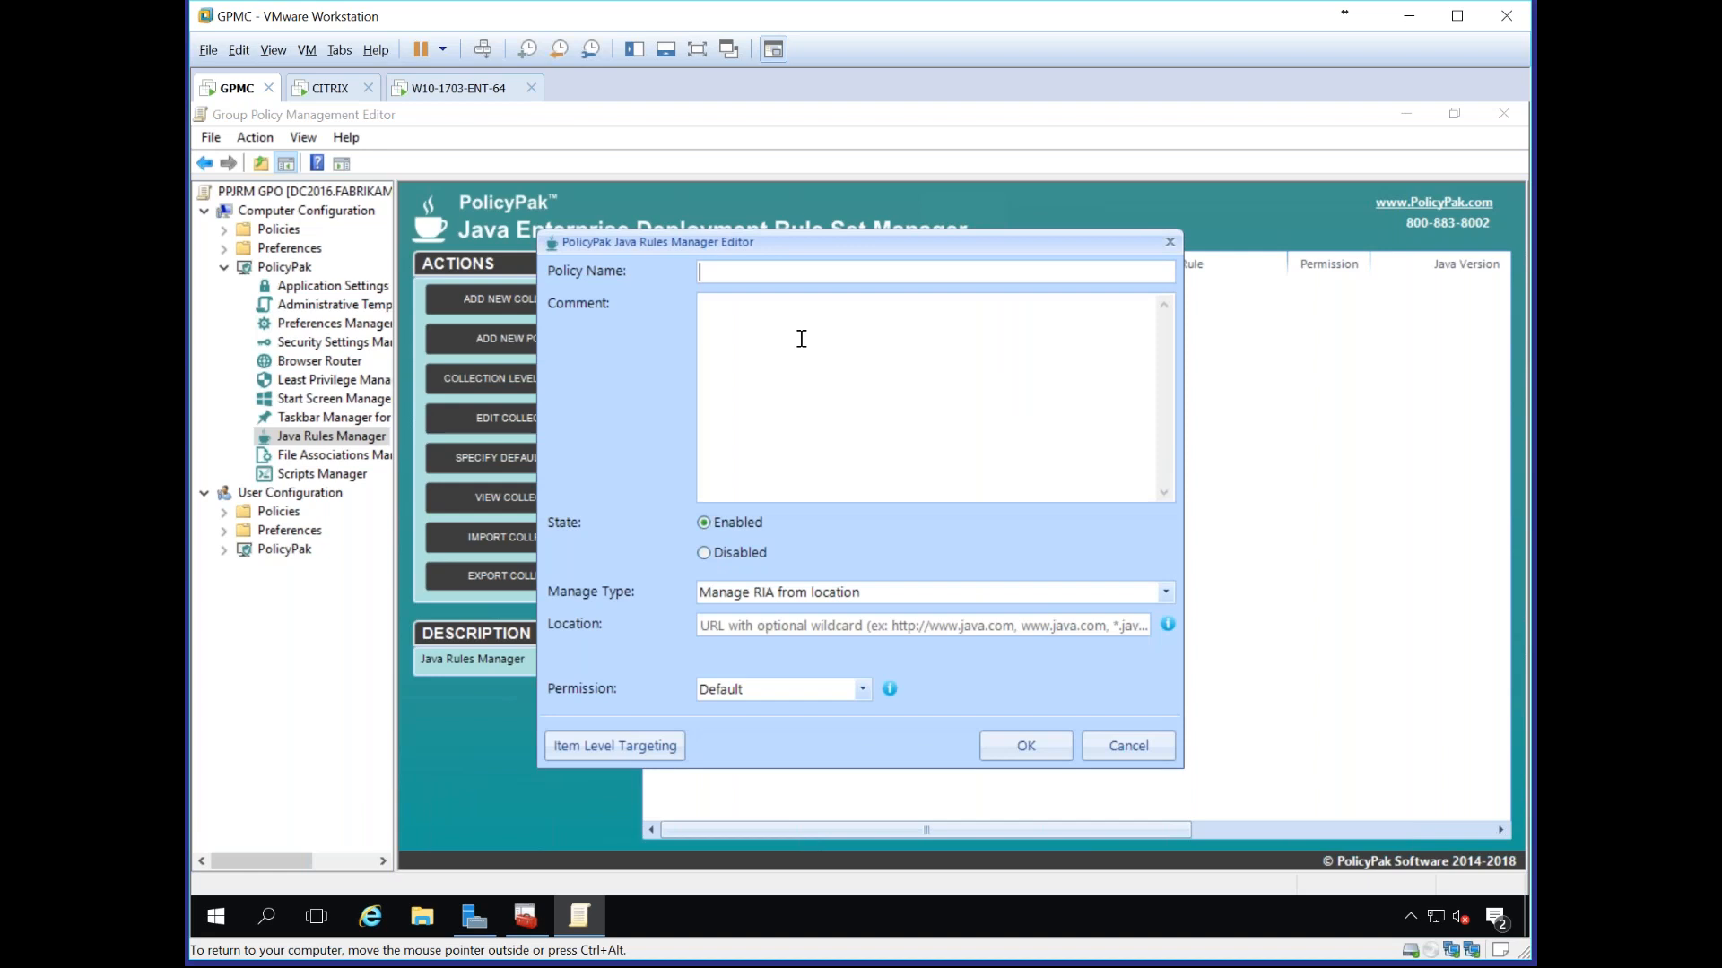
pyautogui.write('ru')
pyautogui.click(839, 625)
pyautogui.write('https://java.com')
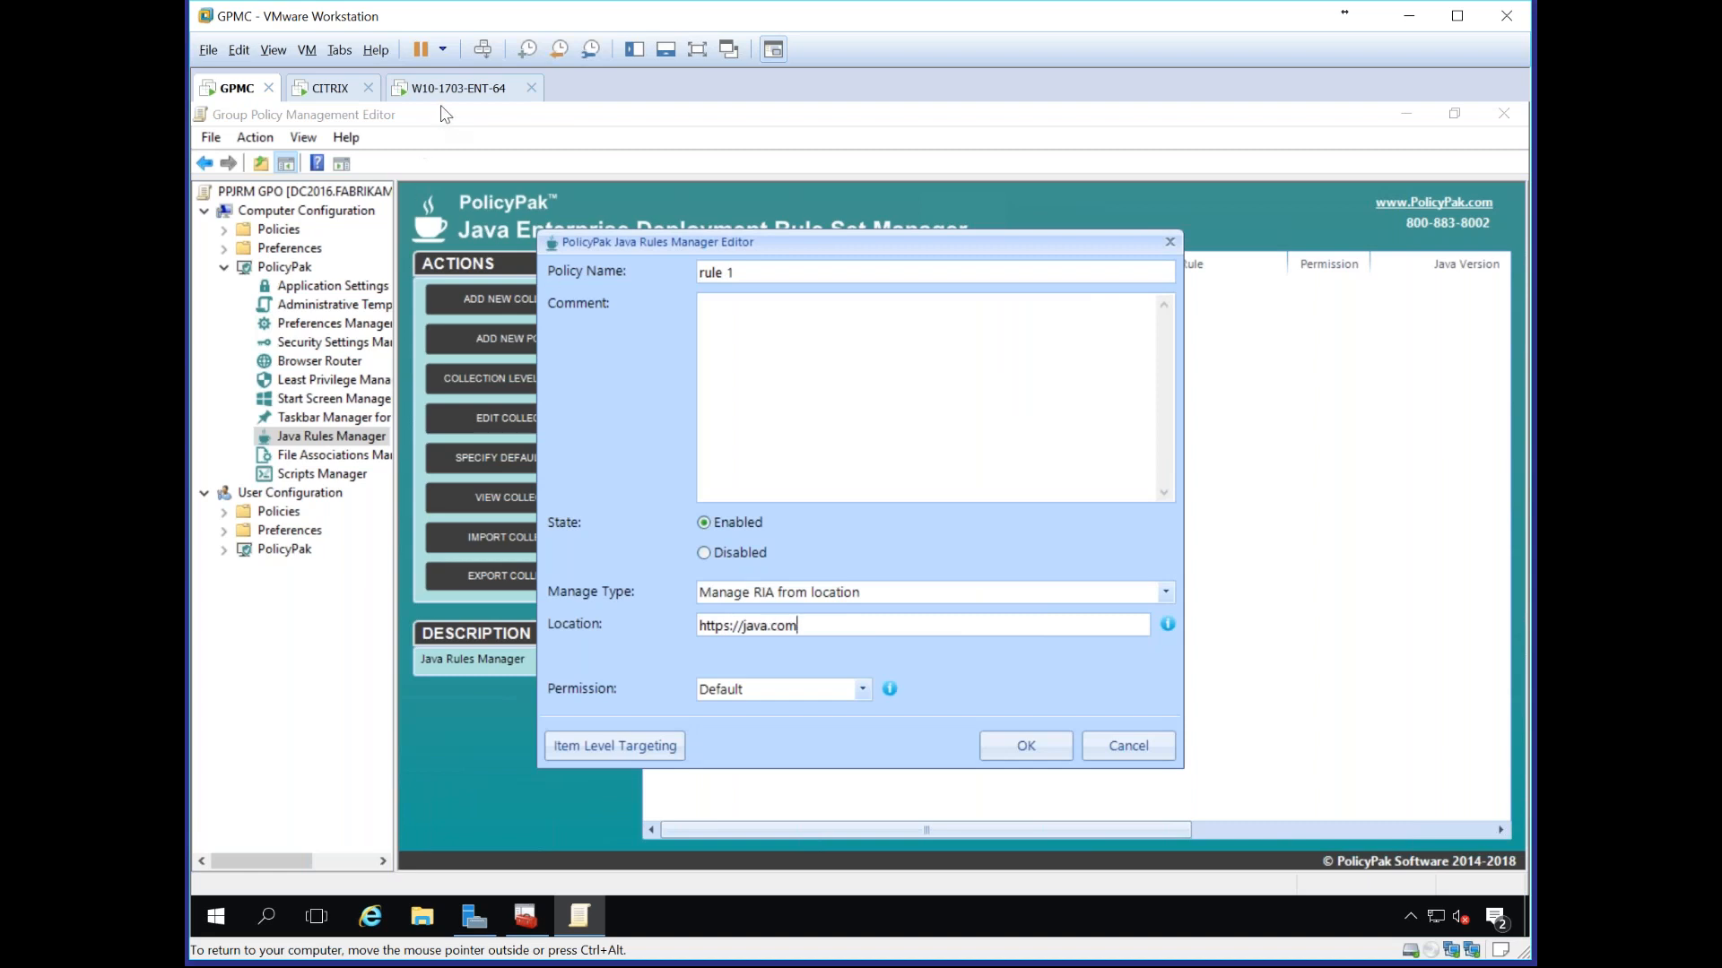
pyautogui.click(450, 90)
pyautogui.click(481, 168)
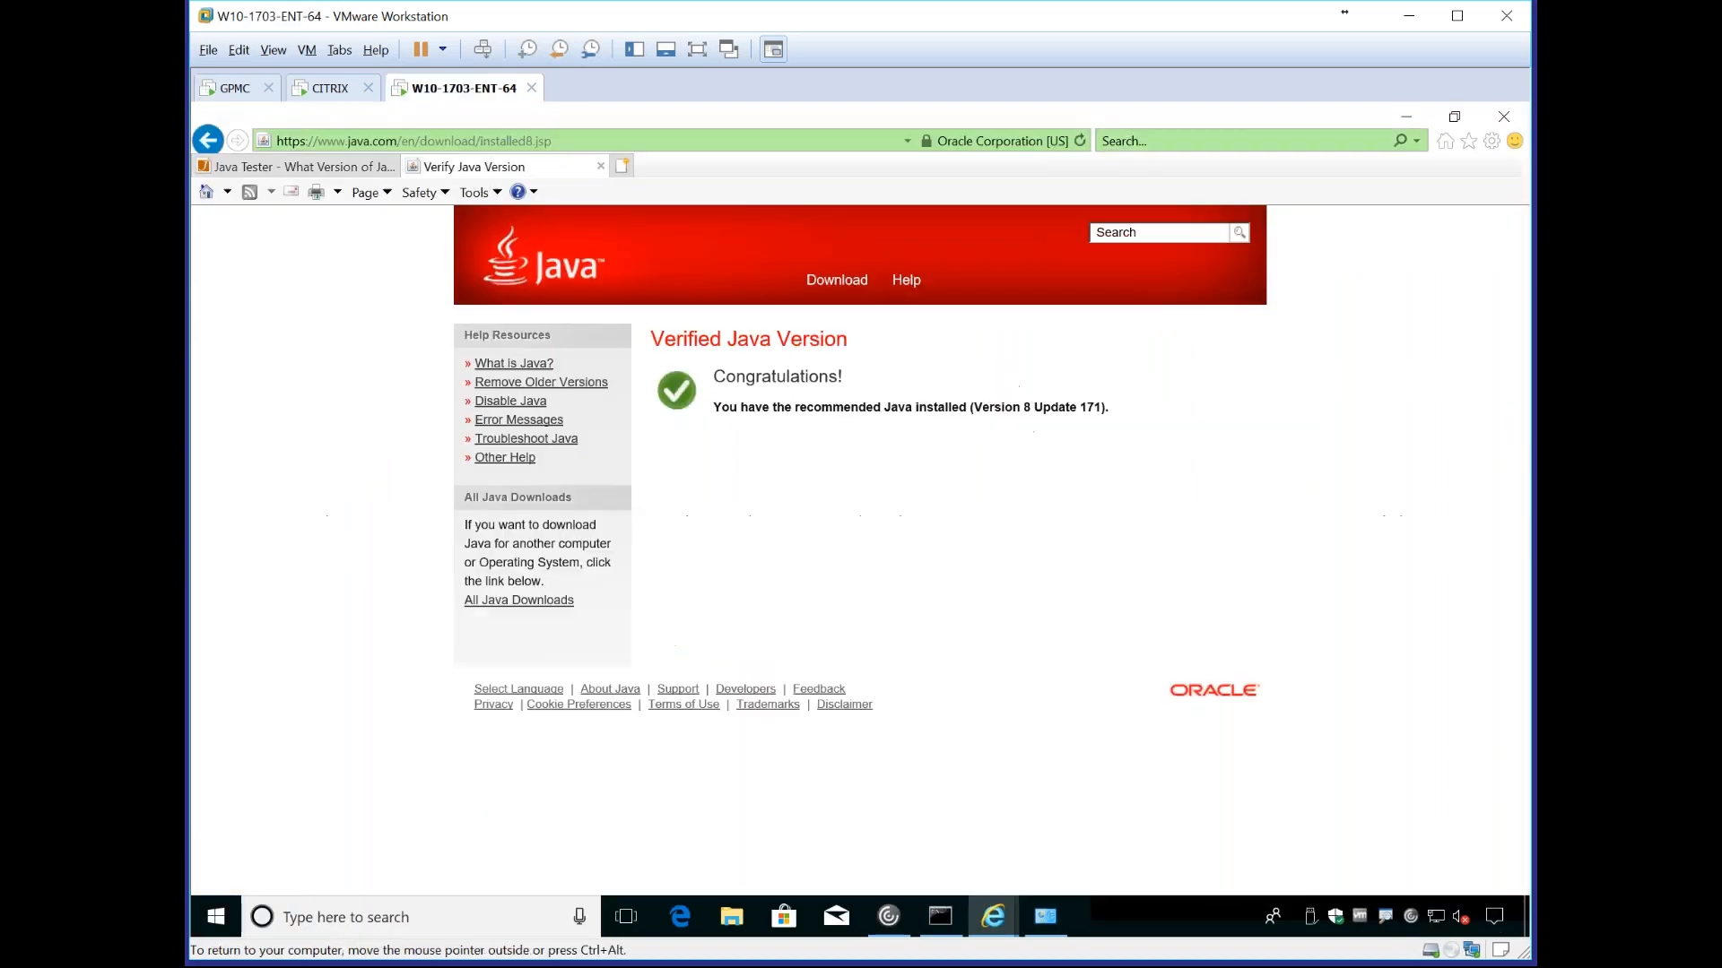
pyautogui.click(242, 89)
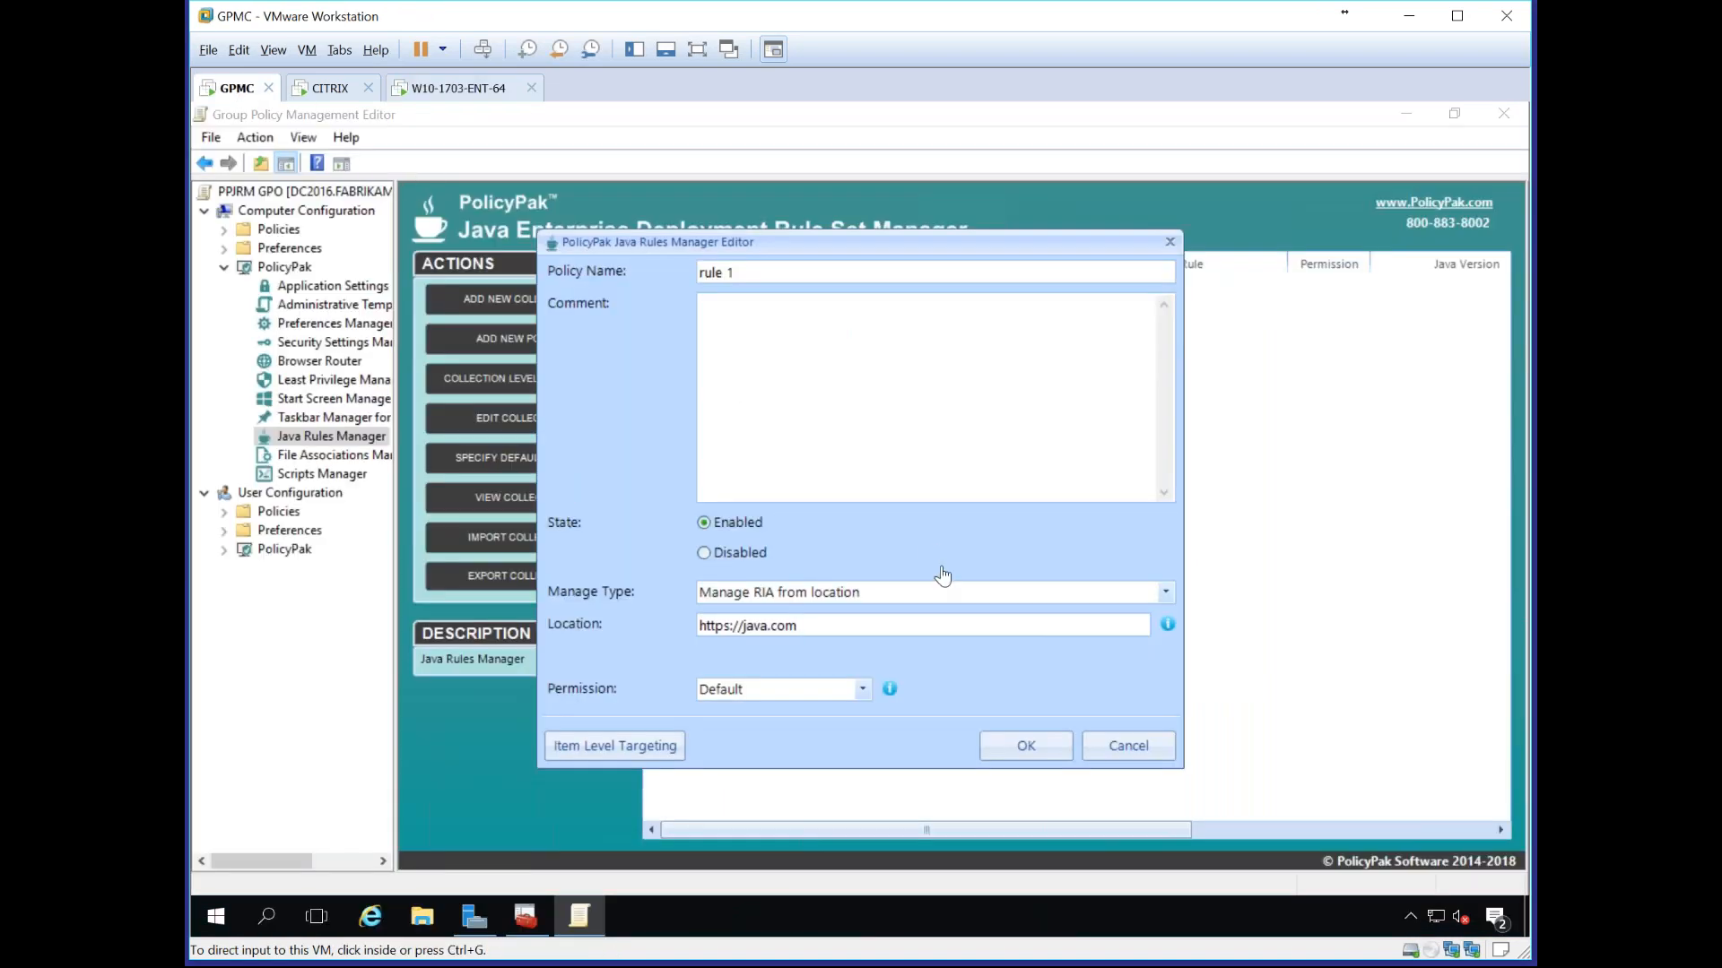
pyautogui.click(916, 630)
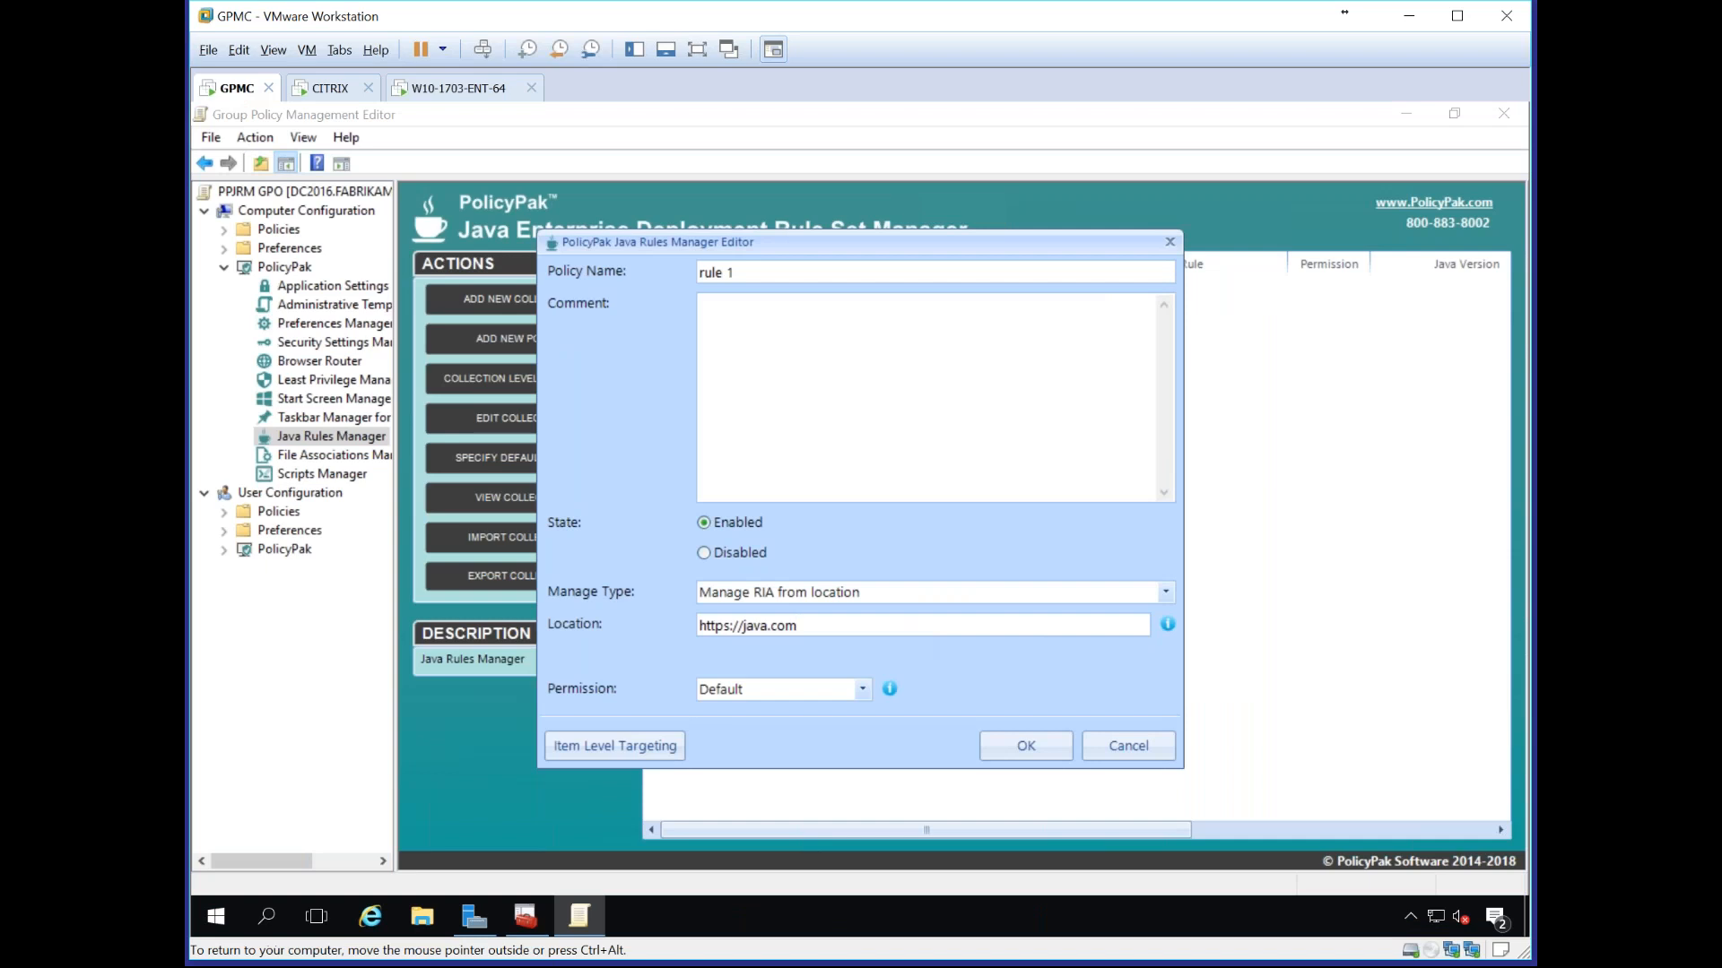
pyautogui.write('www.')
pyautogui.press('Tab')
pyautogui.press('Down')
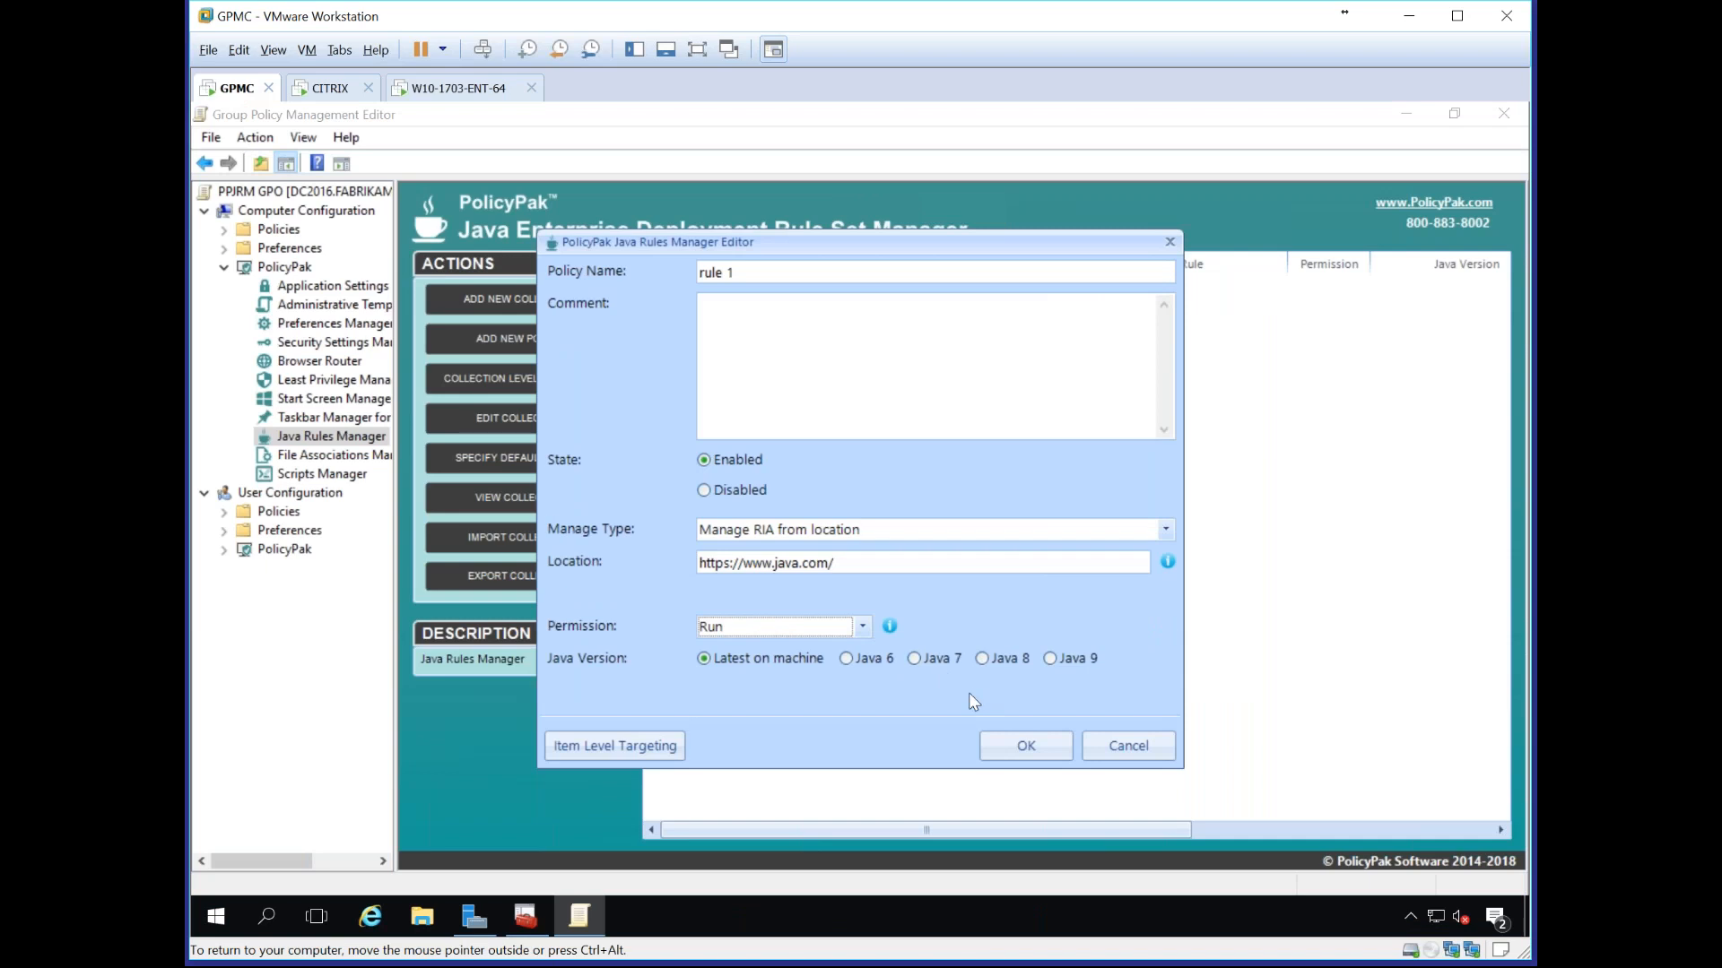
# Step: Set rule 1's Java version to Java 7 with the specific release Java SE 7 Update 51
pyautogui.click(938, 660)
pyautogui.click(814, 689)
pyautogui.scroll(-4, 800, 740)
pyautogui.scroll(-2, 800, 786)
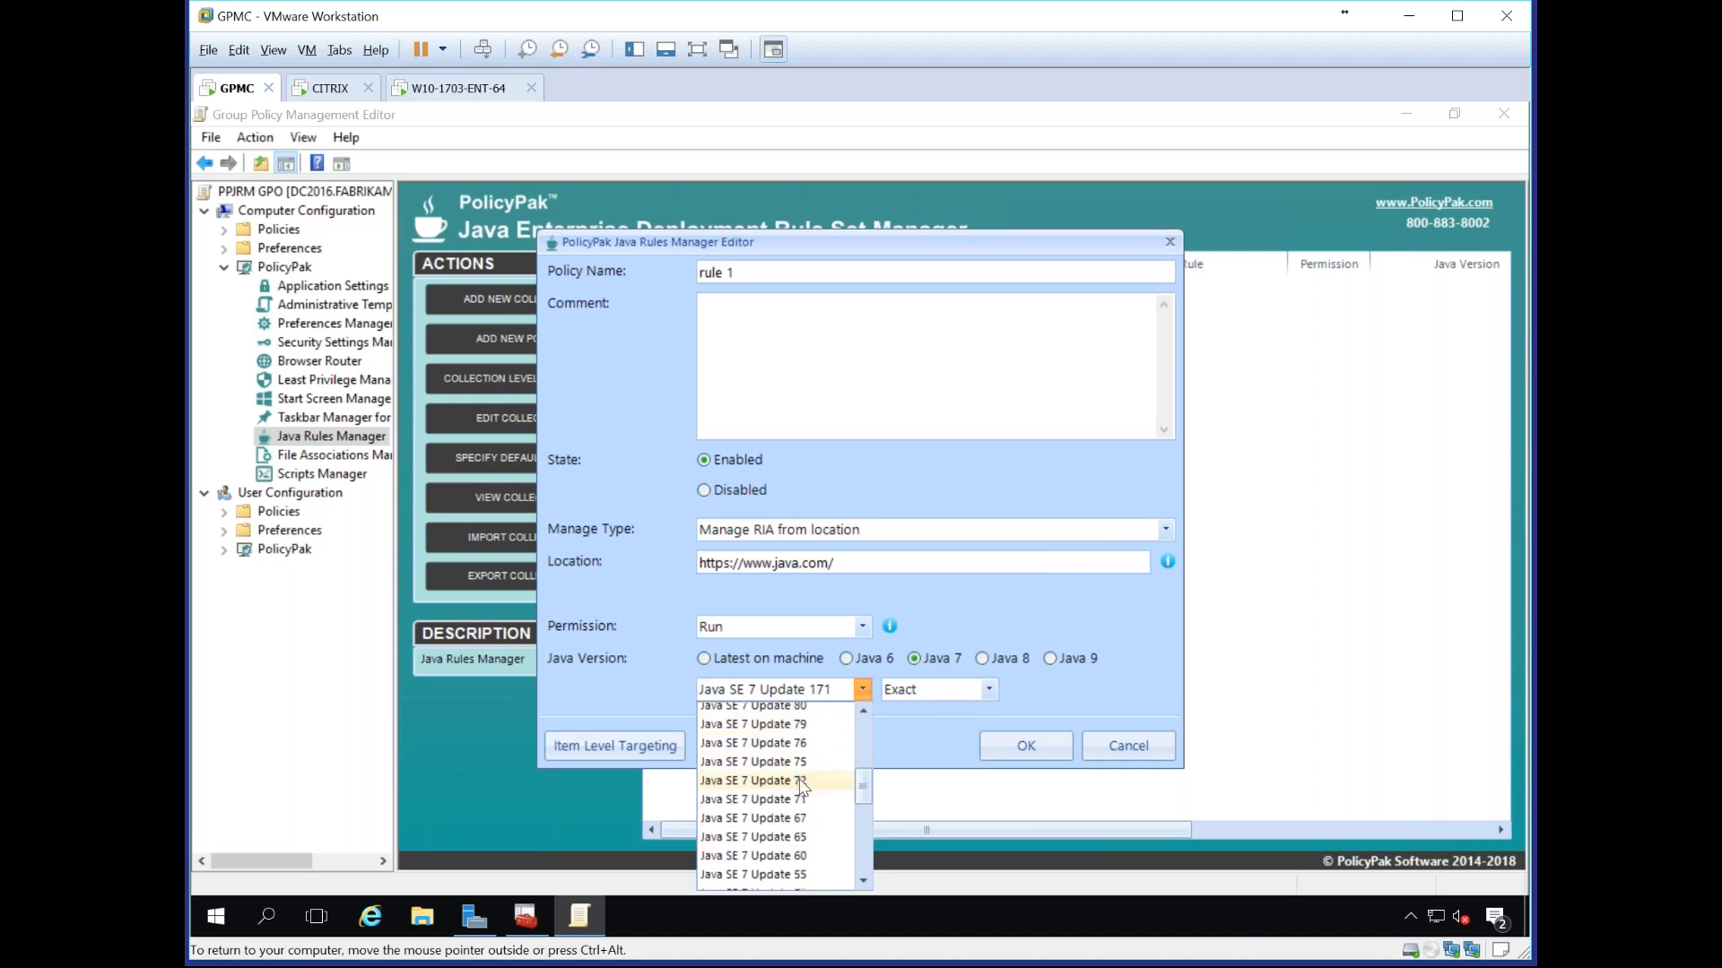
pyautogui.scroll(-1, 801, 786)
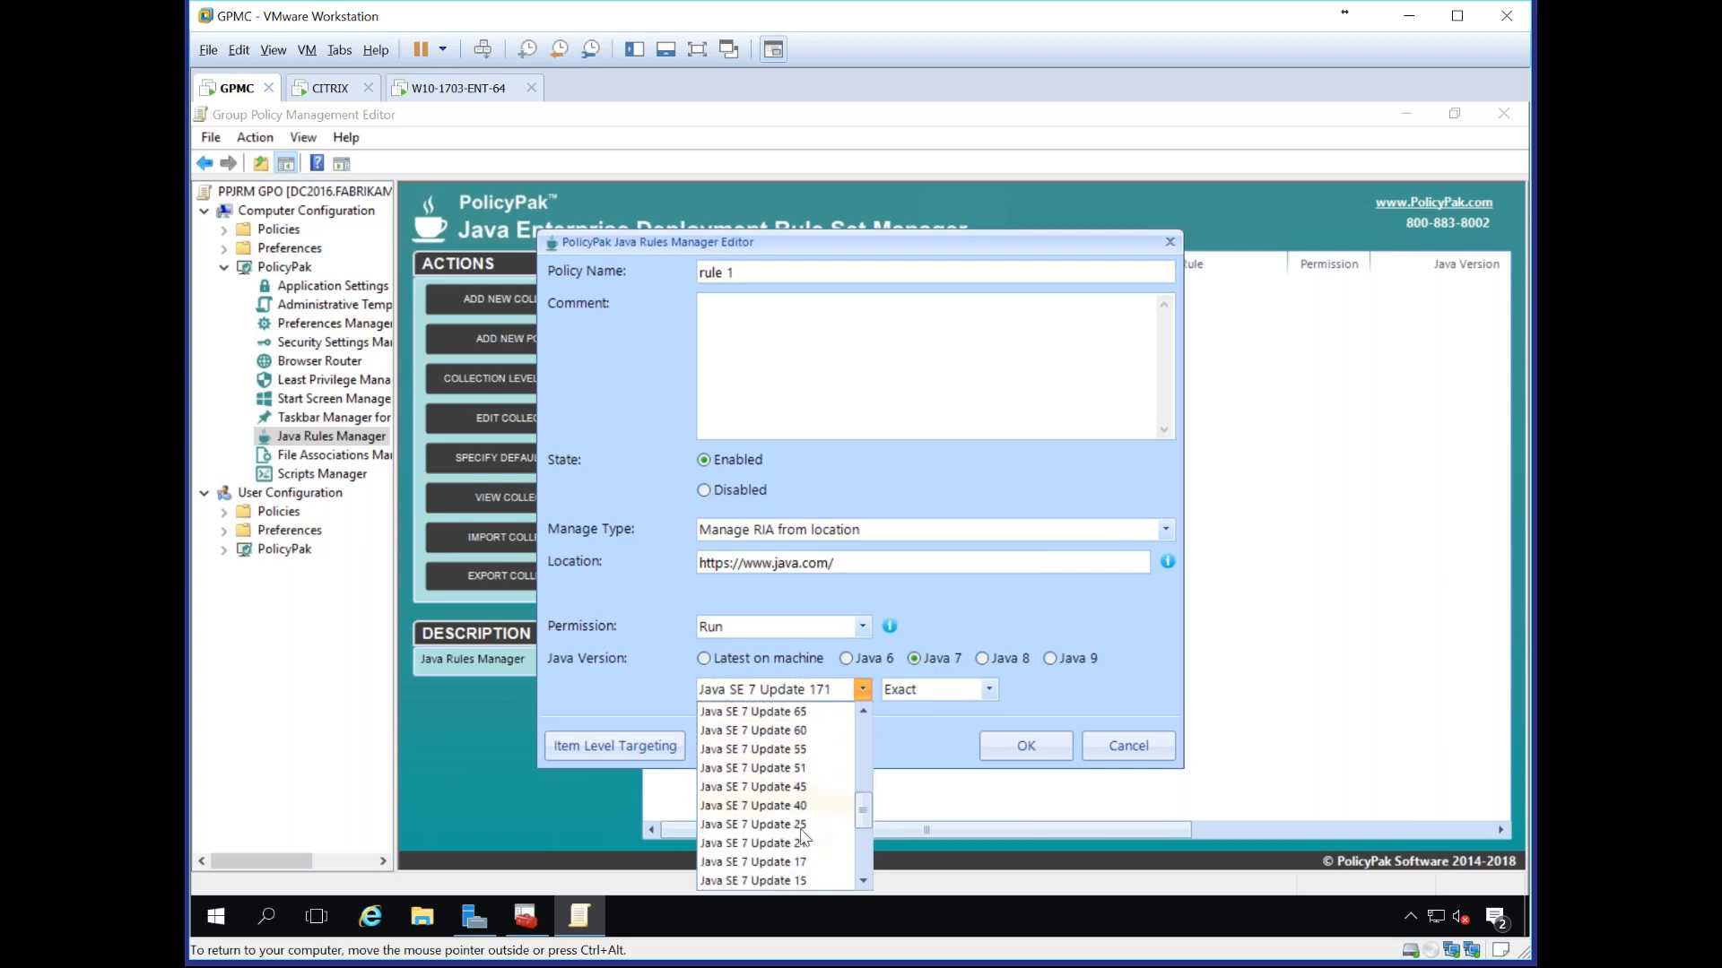
pyautogui.click(810, 769)
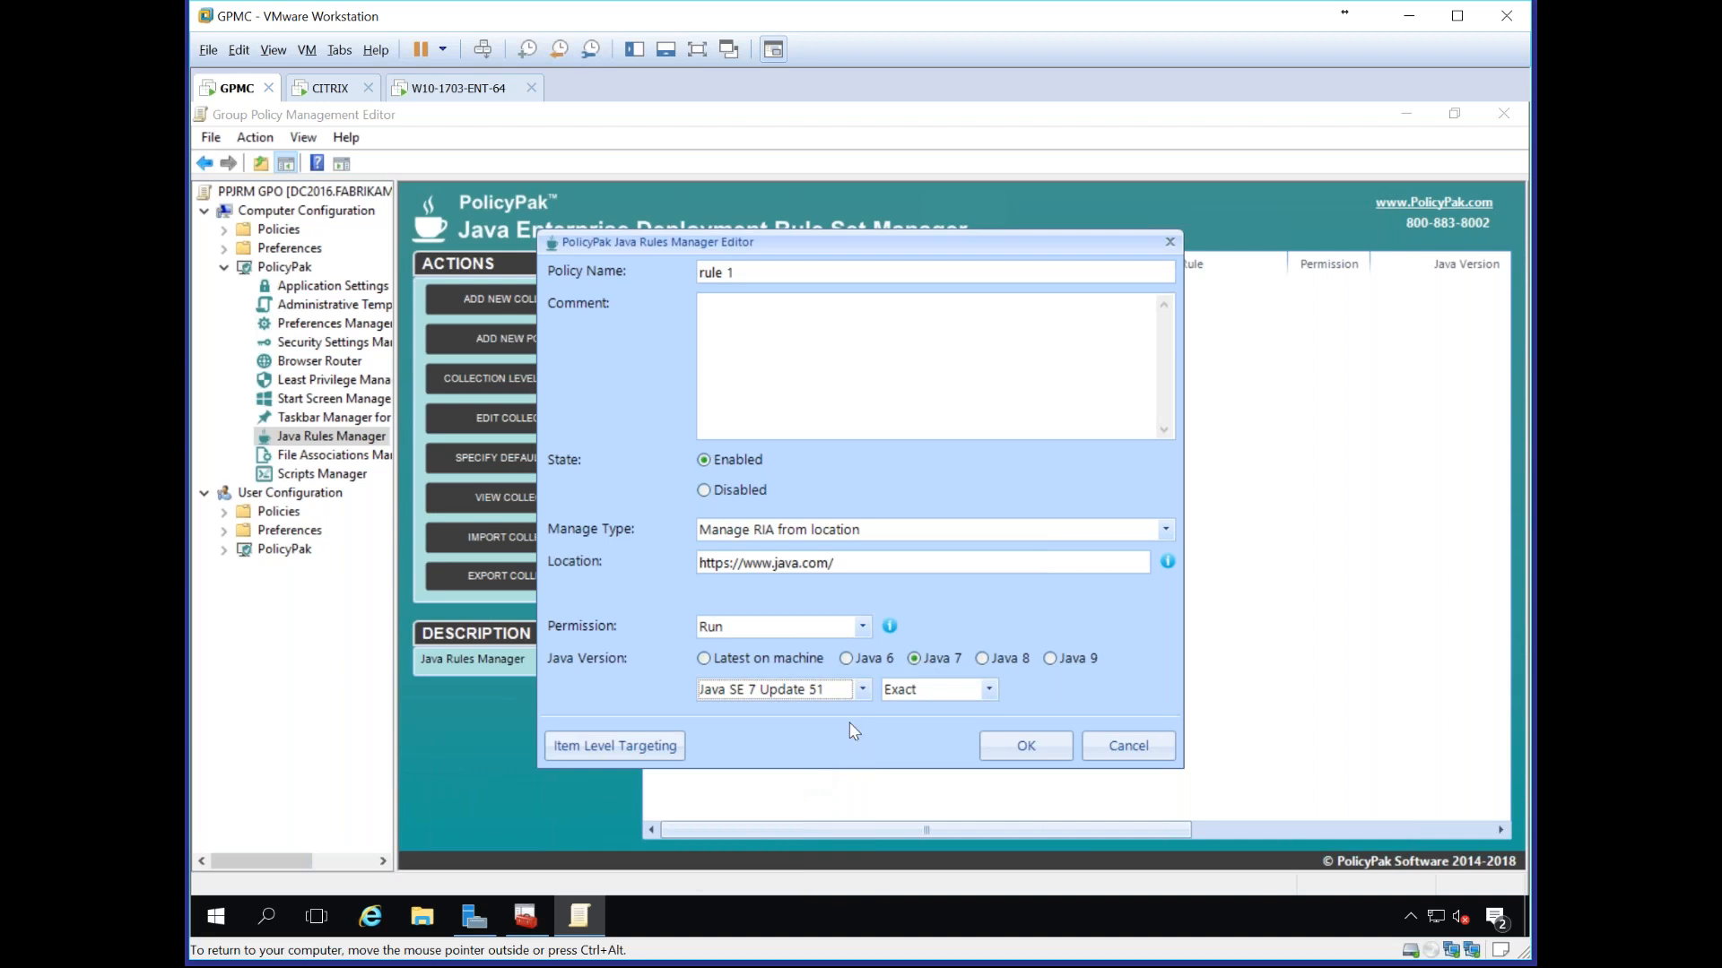
# Step: Try Latest in family as rule 1's version matching, set it back to Exact, and save the policy
pyautogui.click(922, 695)
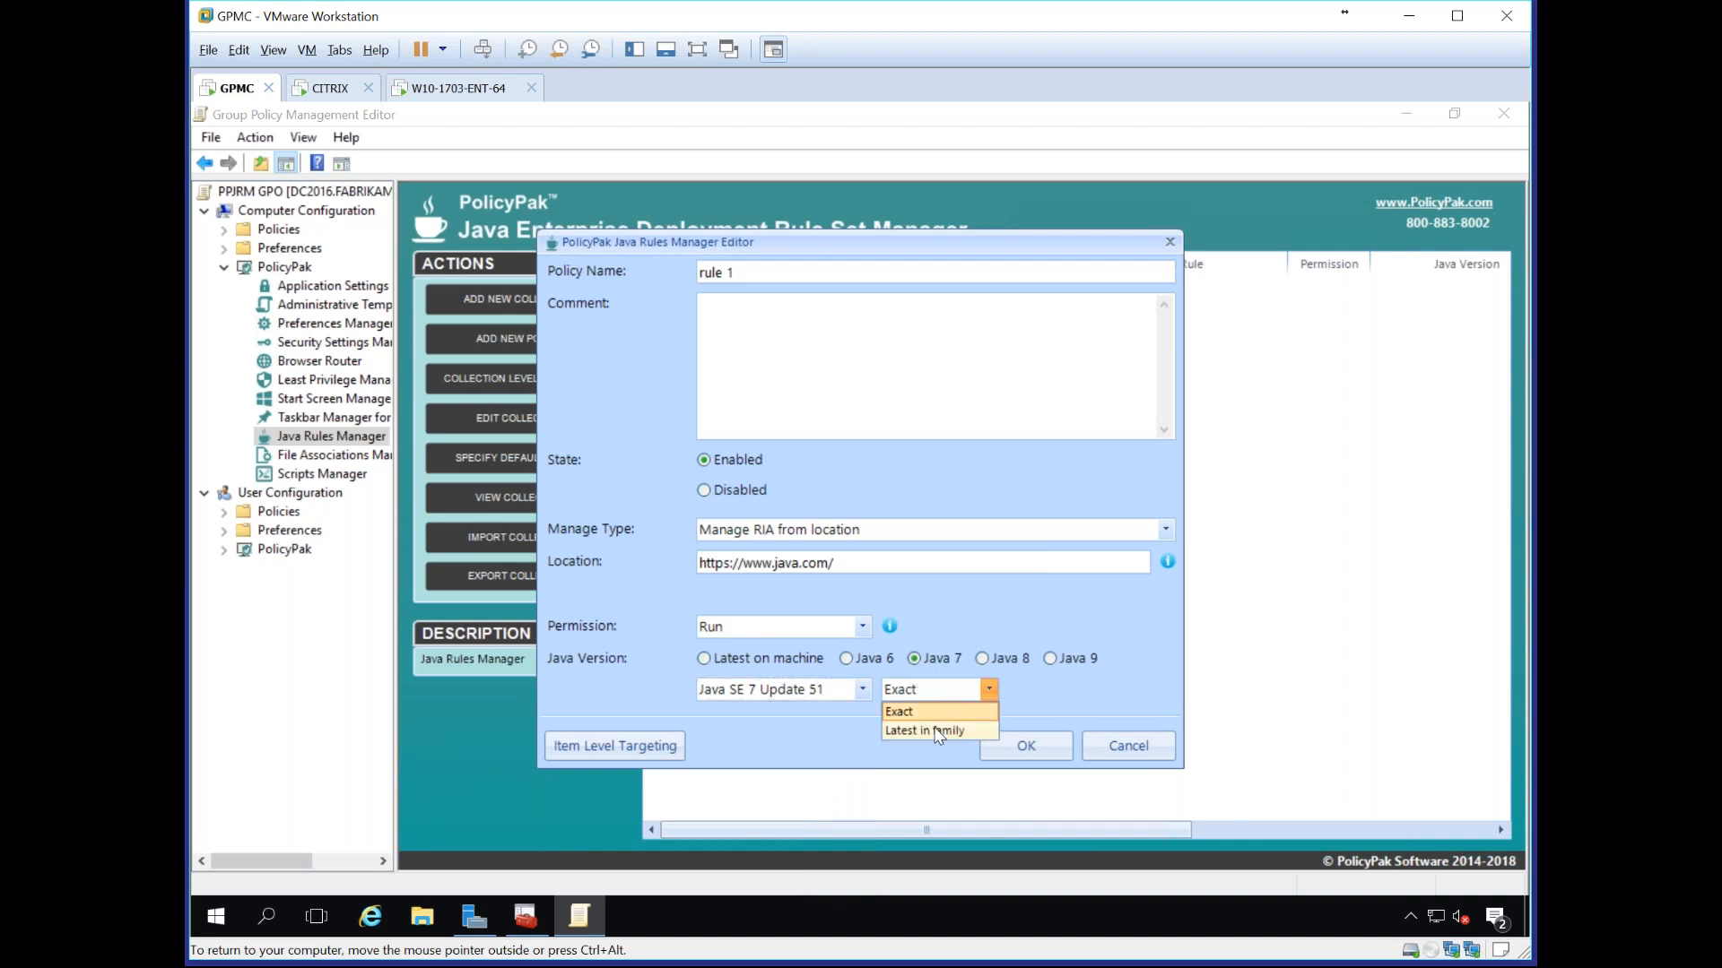
pyautogui.click(938, 734)
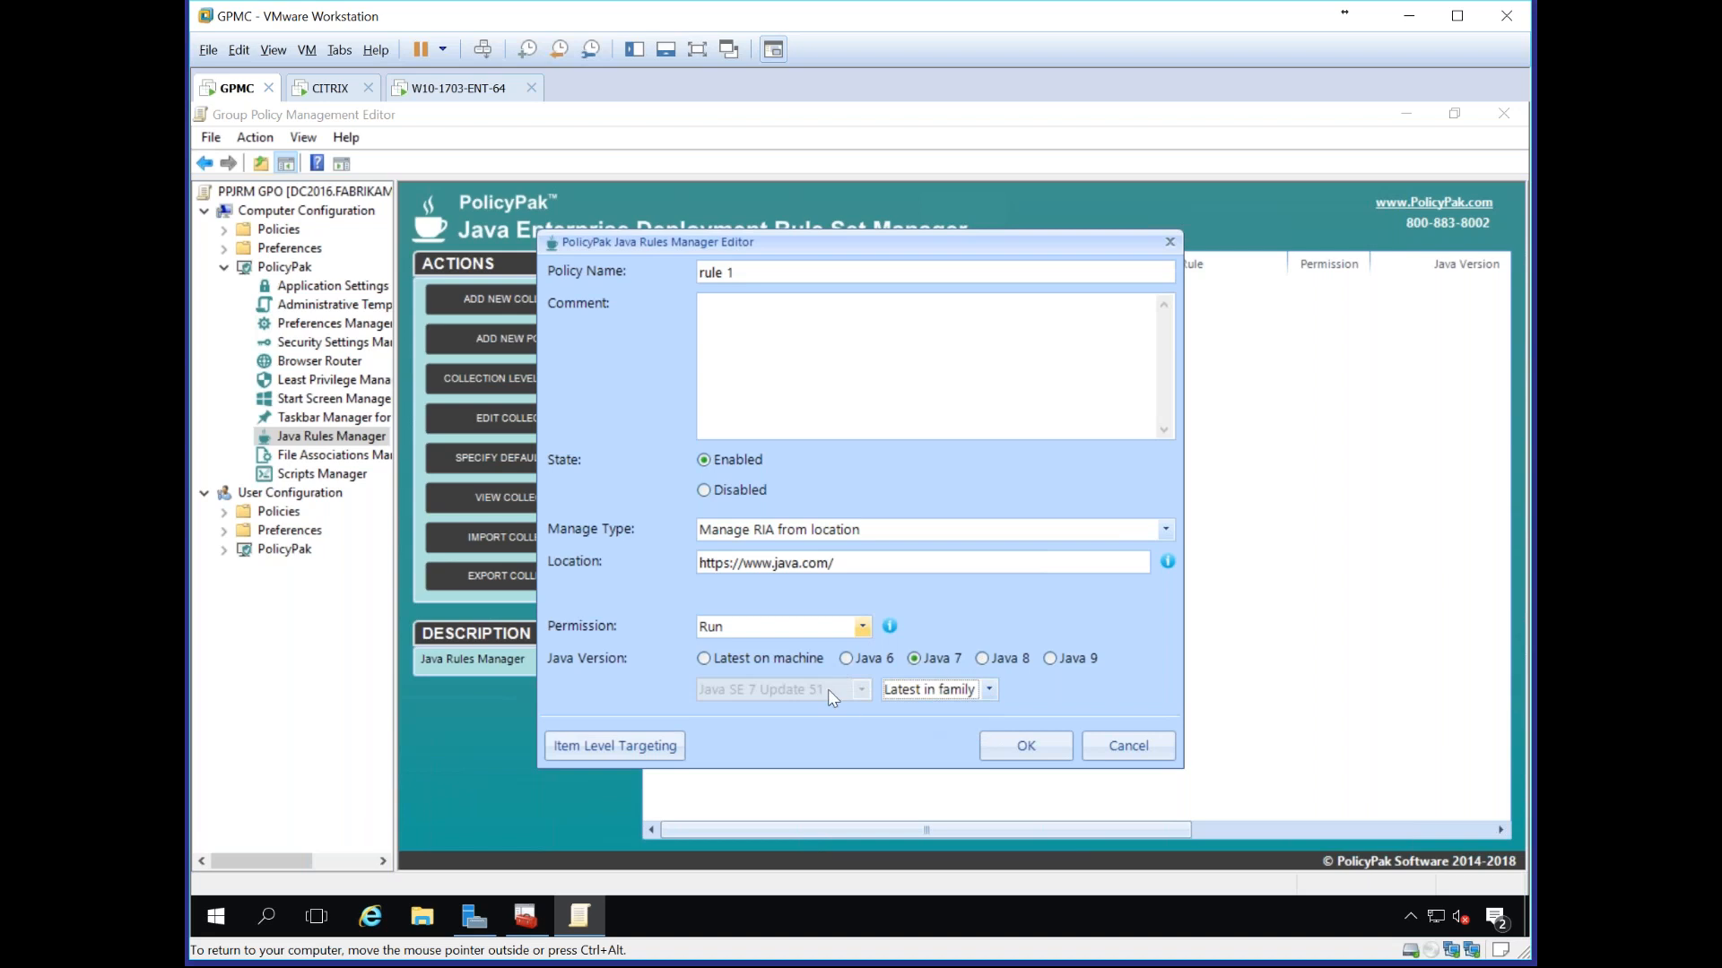
pyautogui.scroll(1, 921, 698)
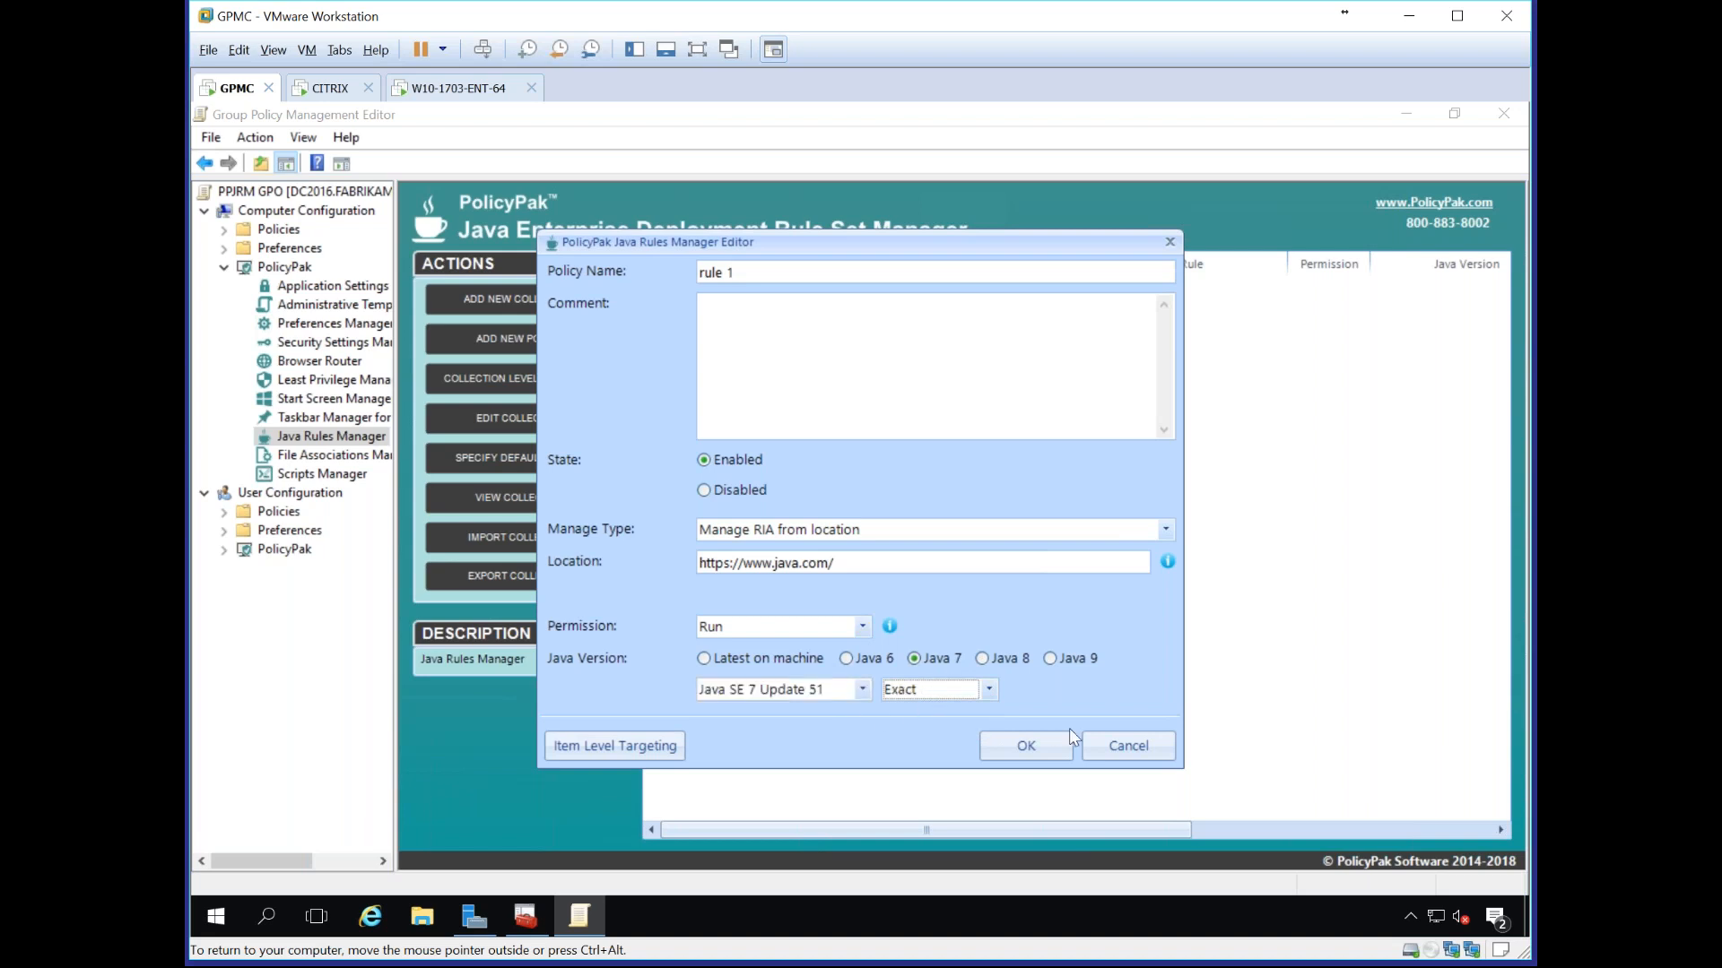
pyautogui.click(1040, 746)
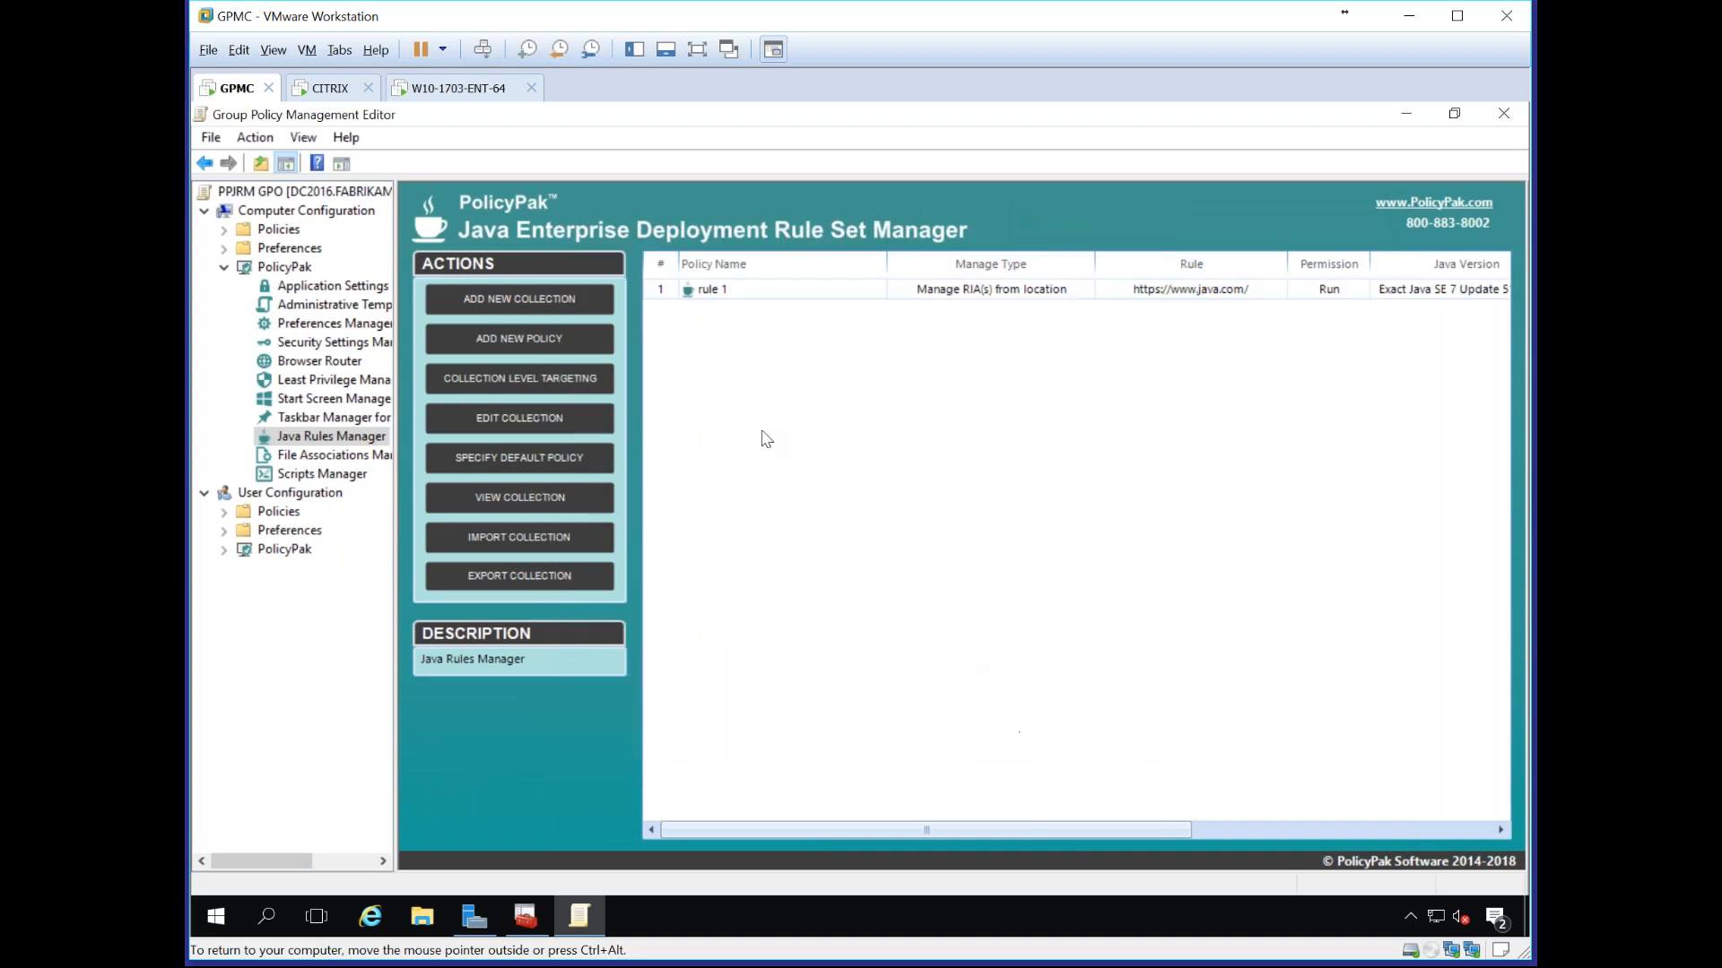
pyautogui.rightClick(737, 358)
pyautogui.moveTo(831, 377)
pyautogui.click(1018, 397)
pyautogui.write('rule2')
pyautogui.press('Tab')
pyautogui.press('Tab')
pyautogui.press('Tab')
pyautogui.write('https://javatester.org/')
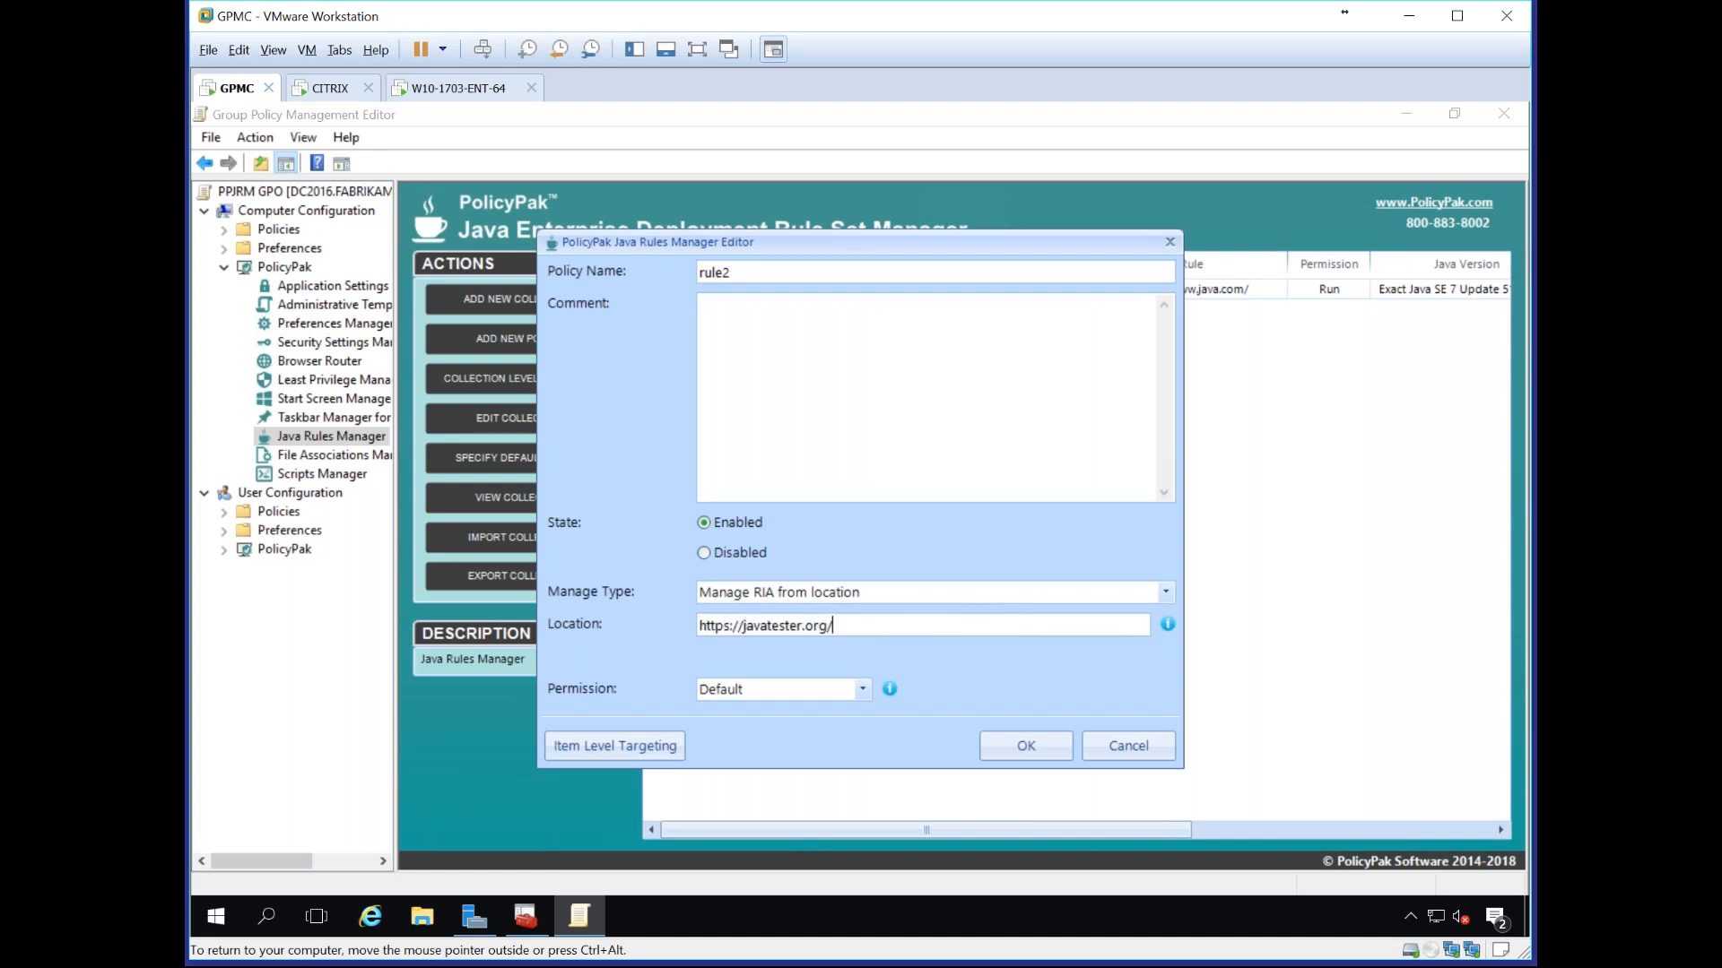
pyautogui.click(416, 90)
pyautogui.click(346, 164)
pyautogui.click(253, 90)
# Step: Set rule2's permission to Run and its Java version to Java 8 with the specific release Java SE 8 Update 25
pyautogui.click(785, 689)
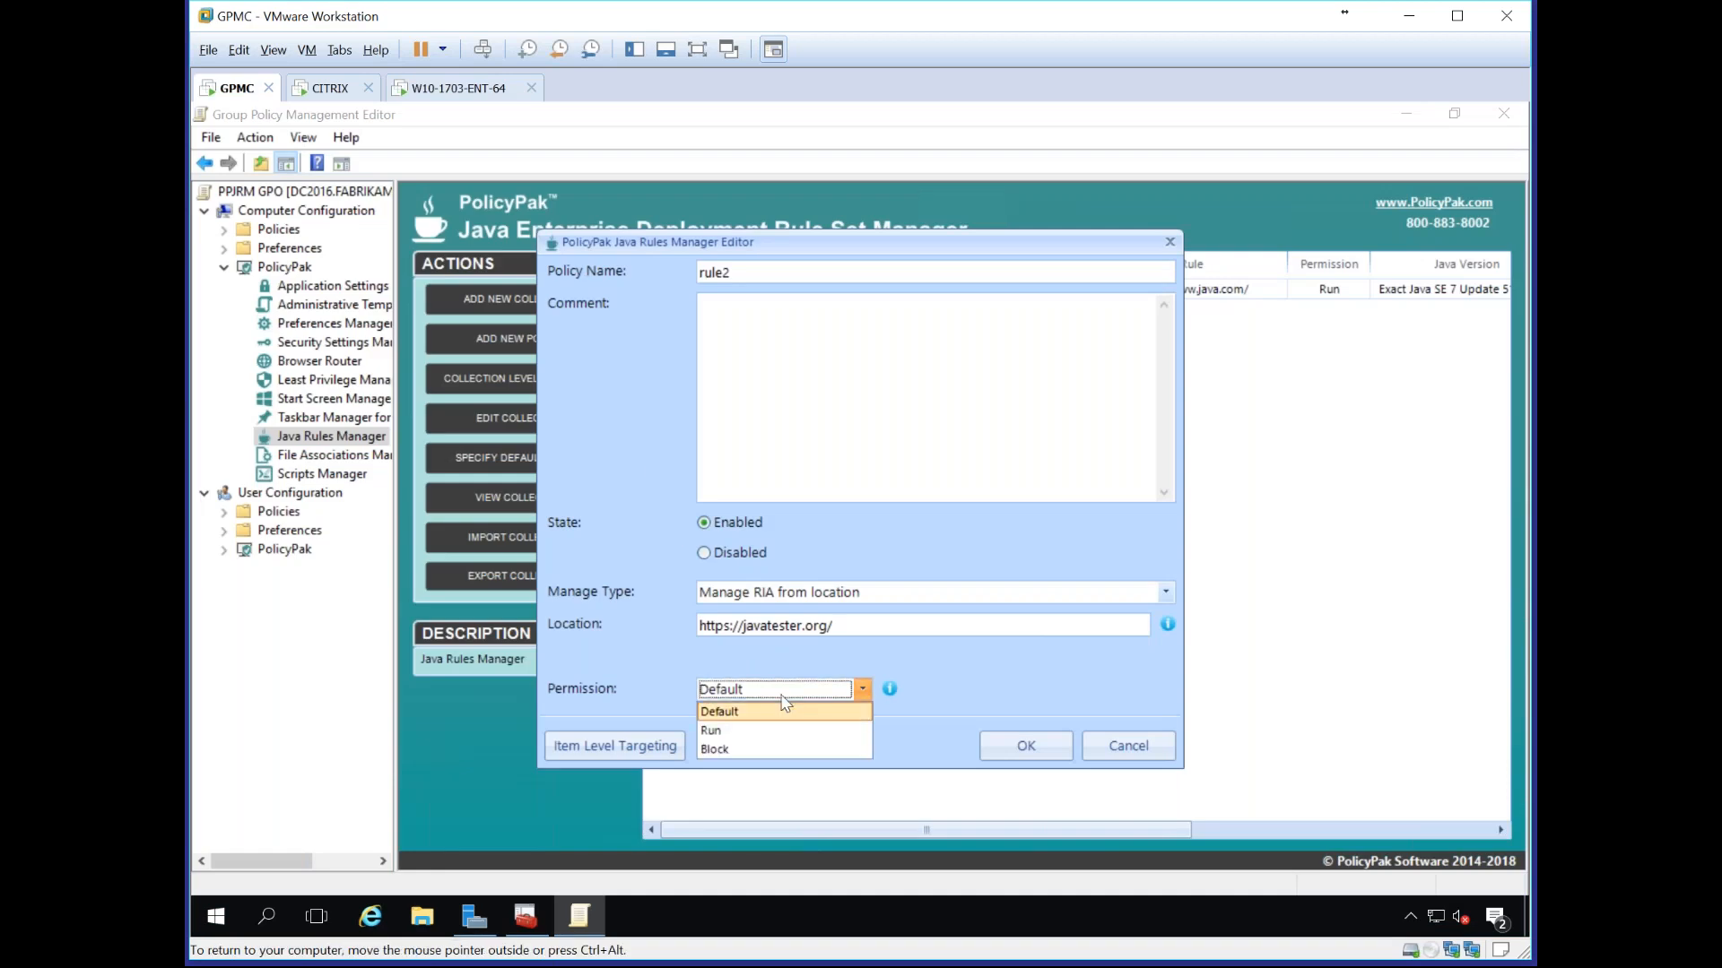
pyautogui.click(753, 730)
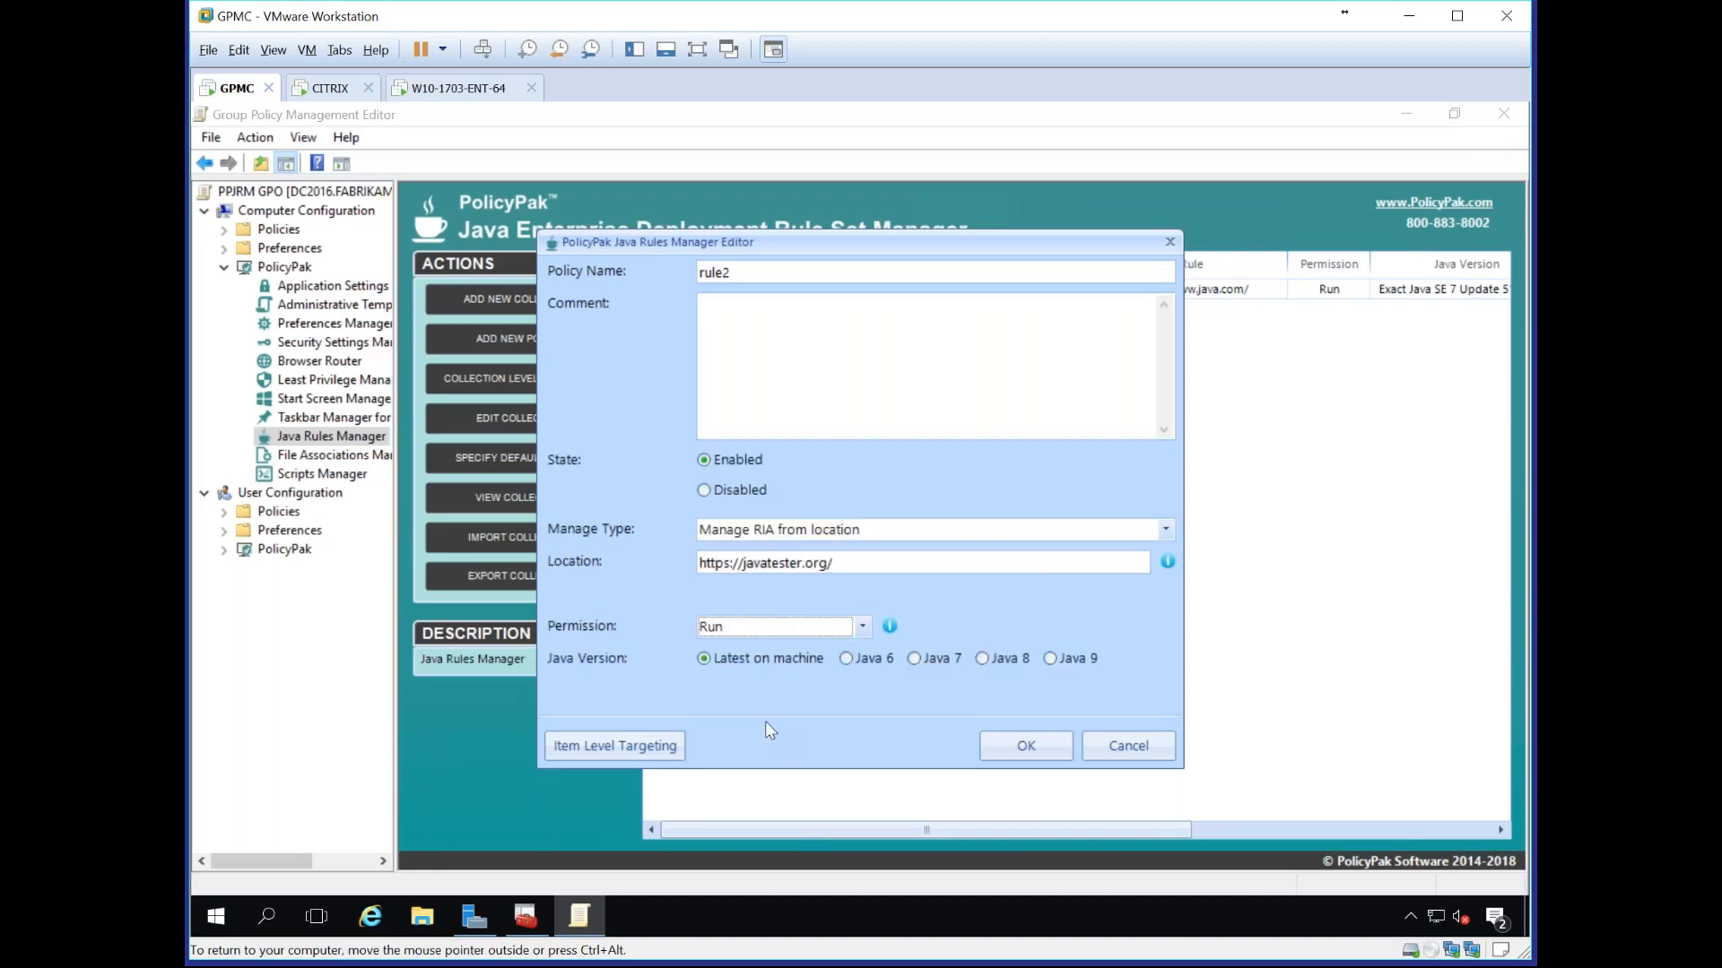
pyautogui.click(1003, 657)
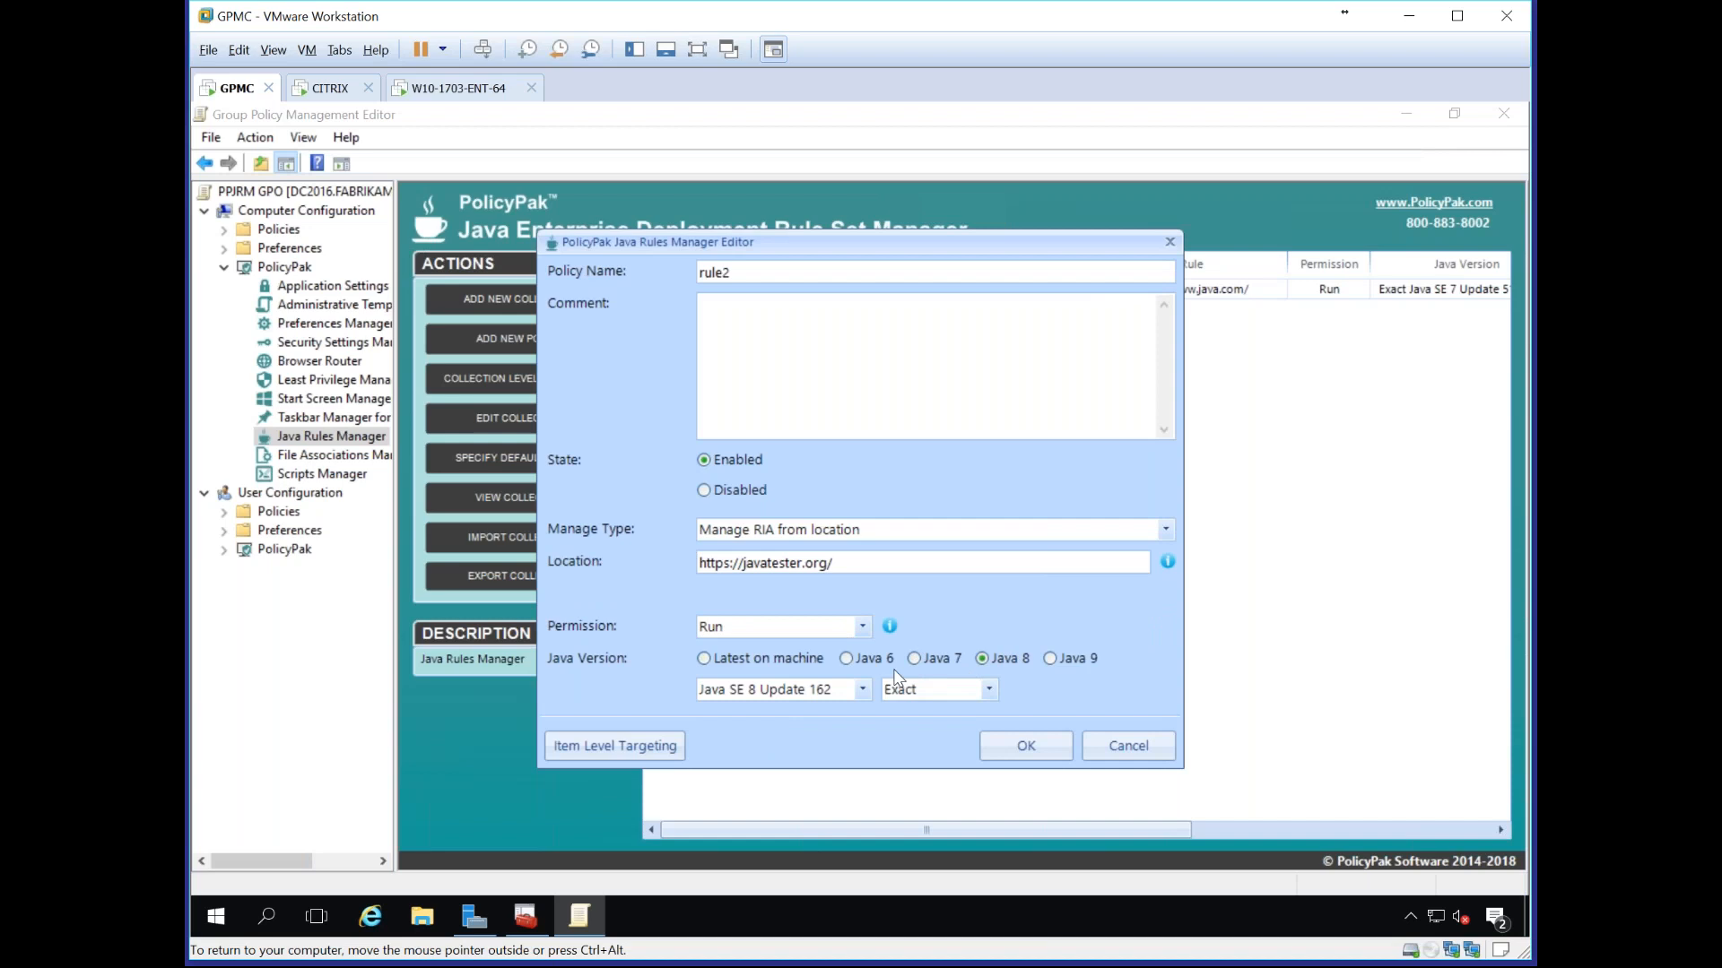
pyautogui.click(798, 690)
pyautogui.scroll(-3, 820, 780)
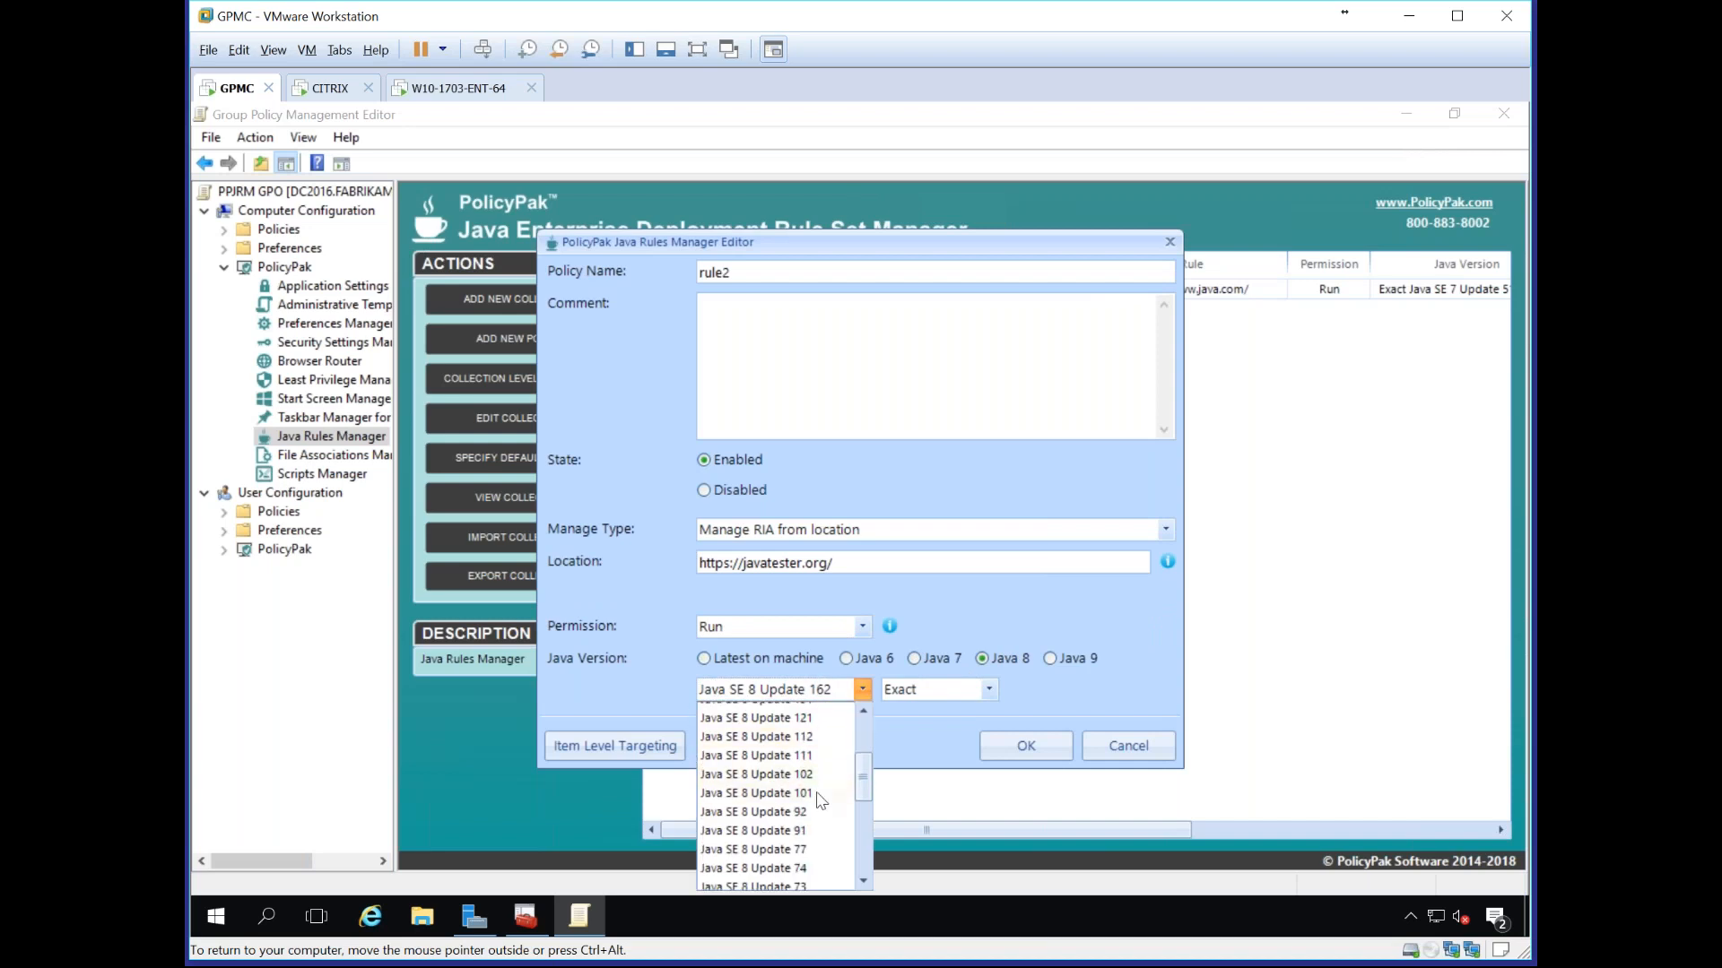
pyautogui.scroll(-1, 818, 800)
pyautogui.scroll(-1, 819, 806)
pyautogui.scroll(-2, 819, 803)
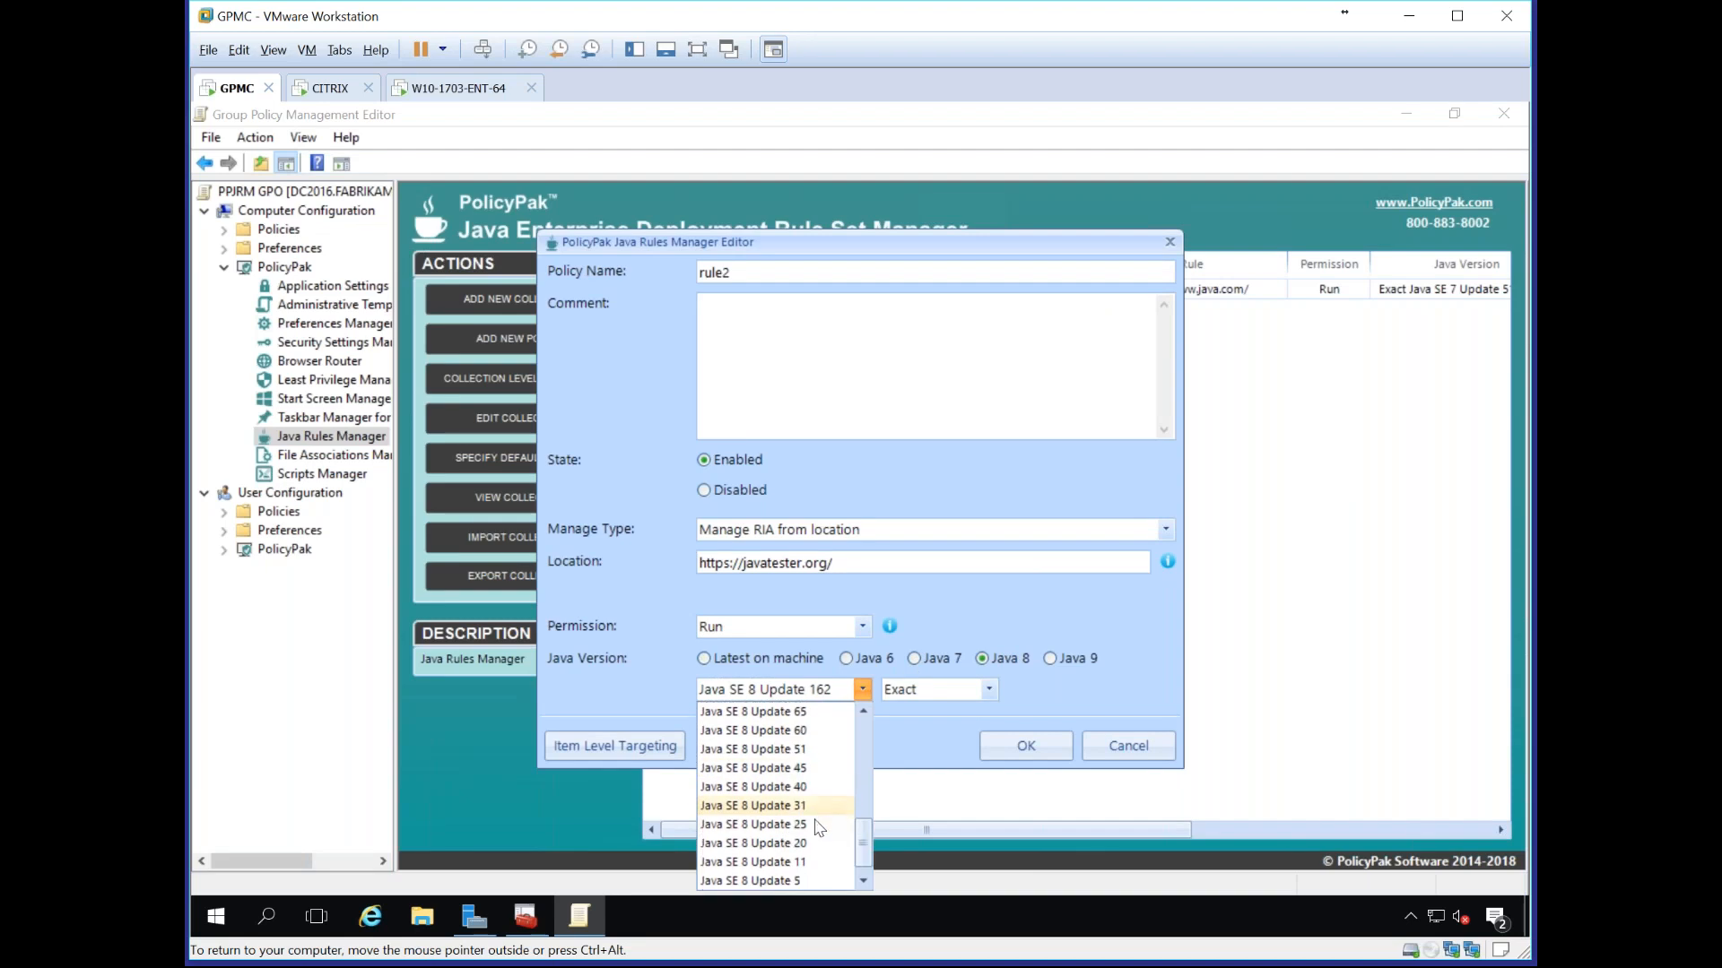
pyautogui.click(815, 830)
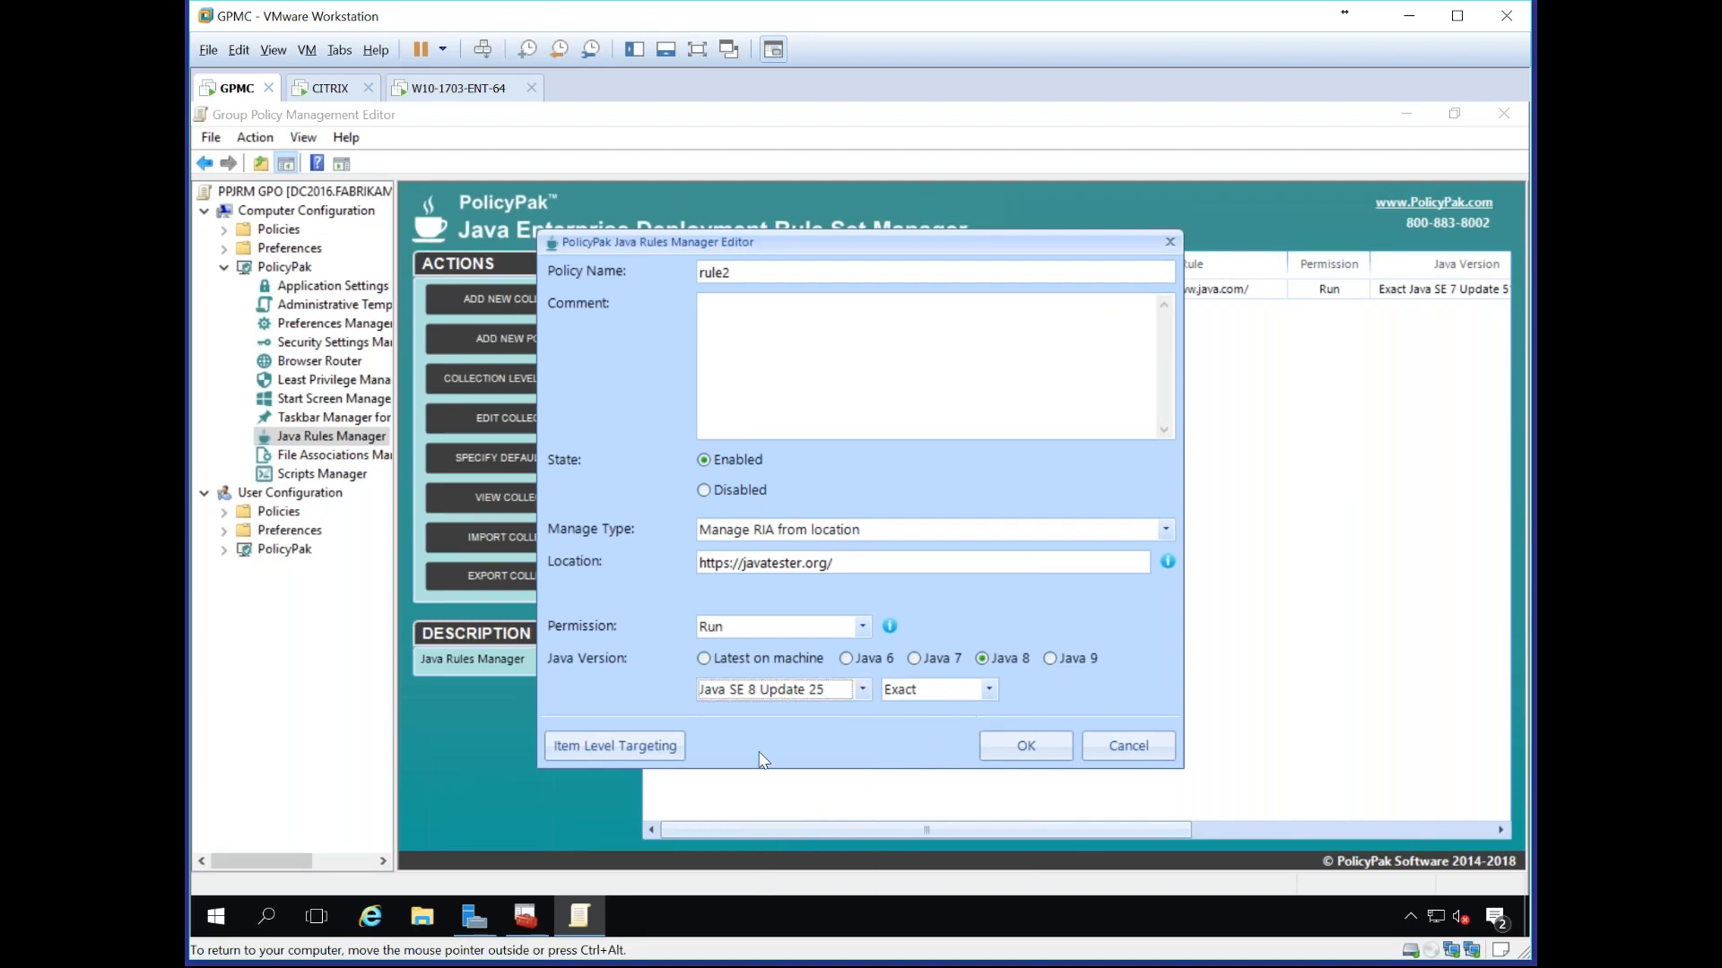
# Step: Review the available item-level targeting conditions for rule2 without adding any, and save the policy
pyautogui.click(615, 746)
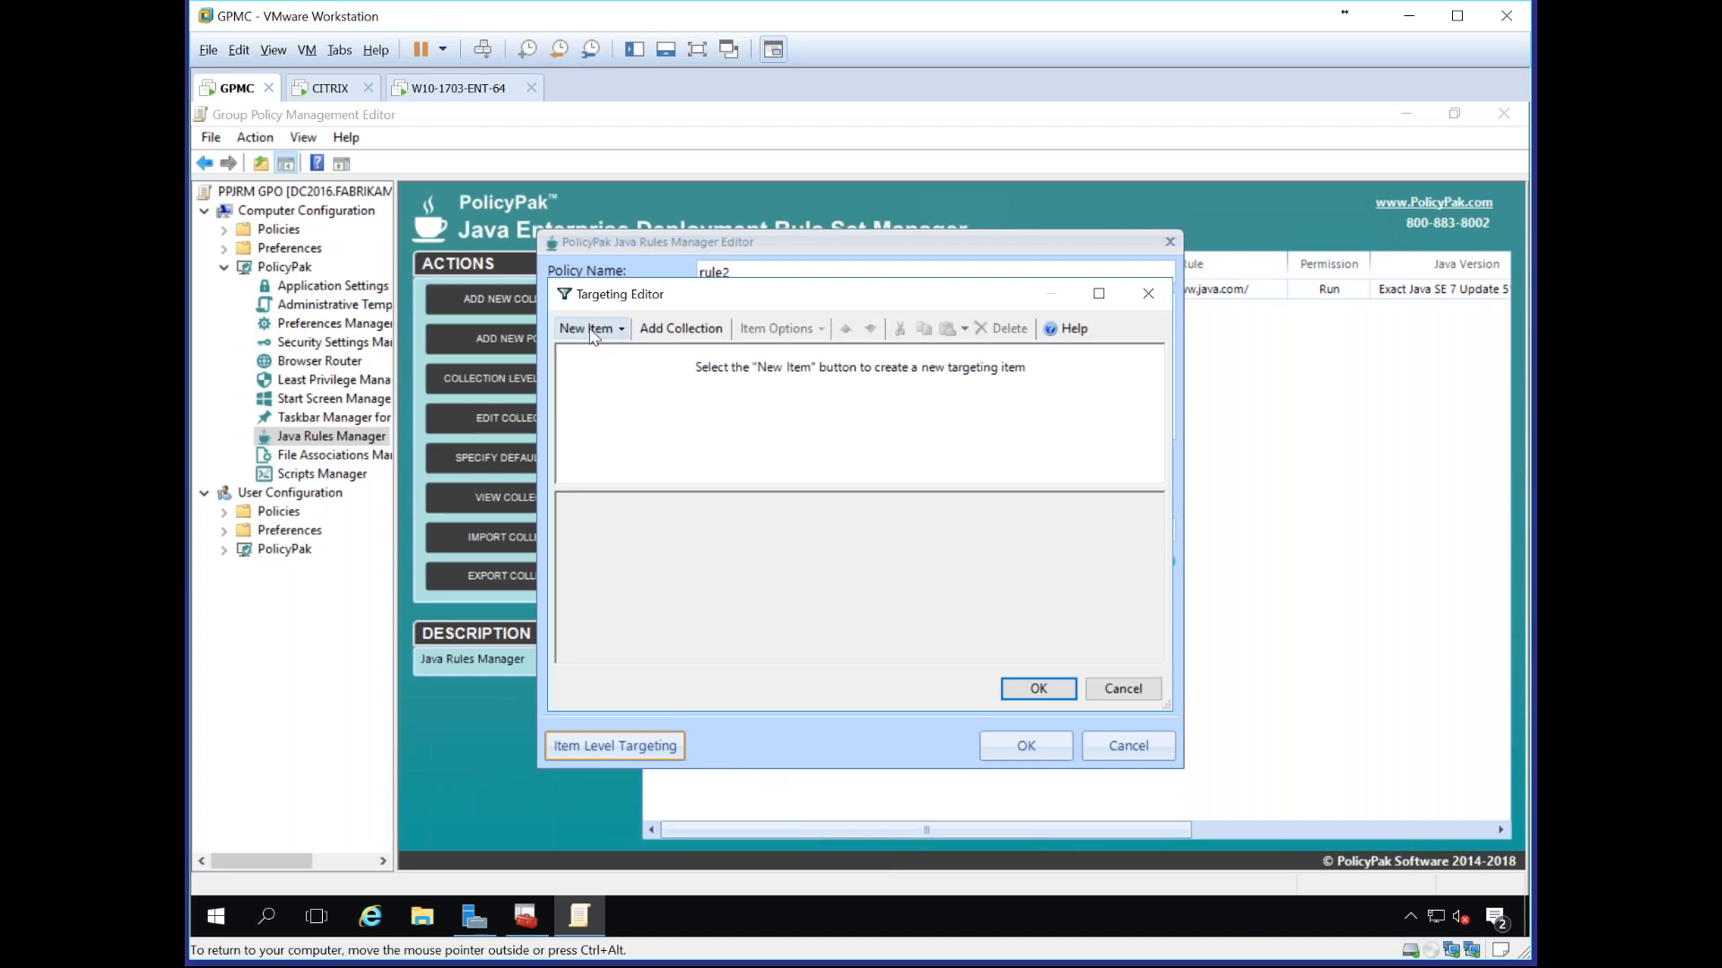
pyautogui.click(590, 332)
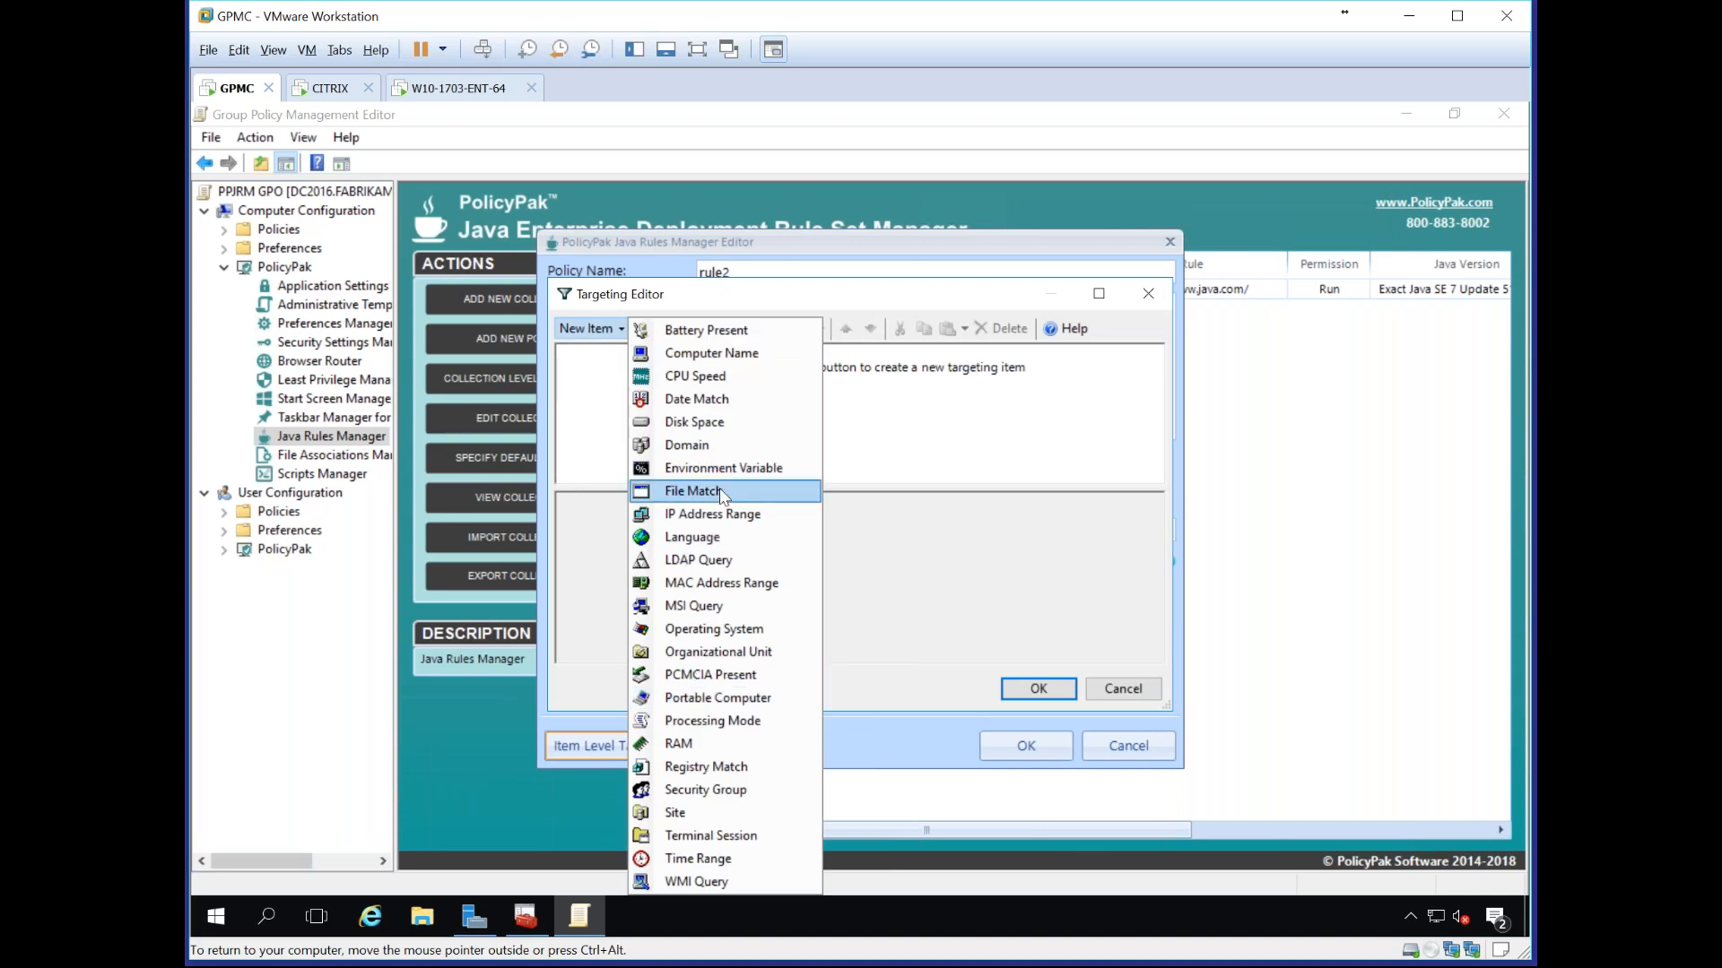
pyautogui.press('Escape')
pyautogui.press('Escape')
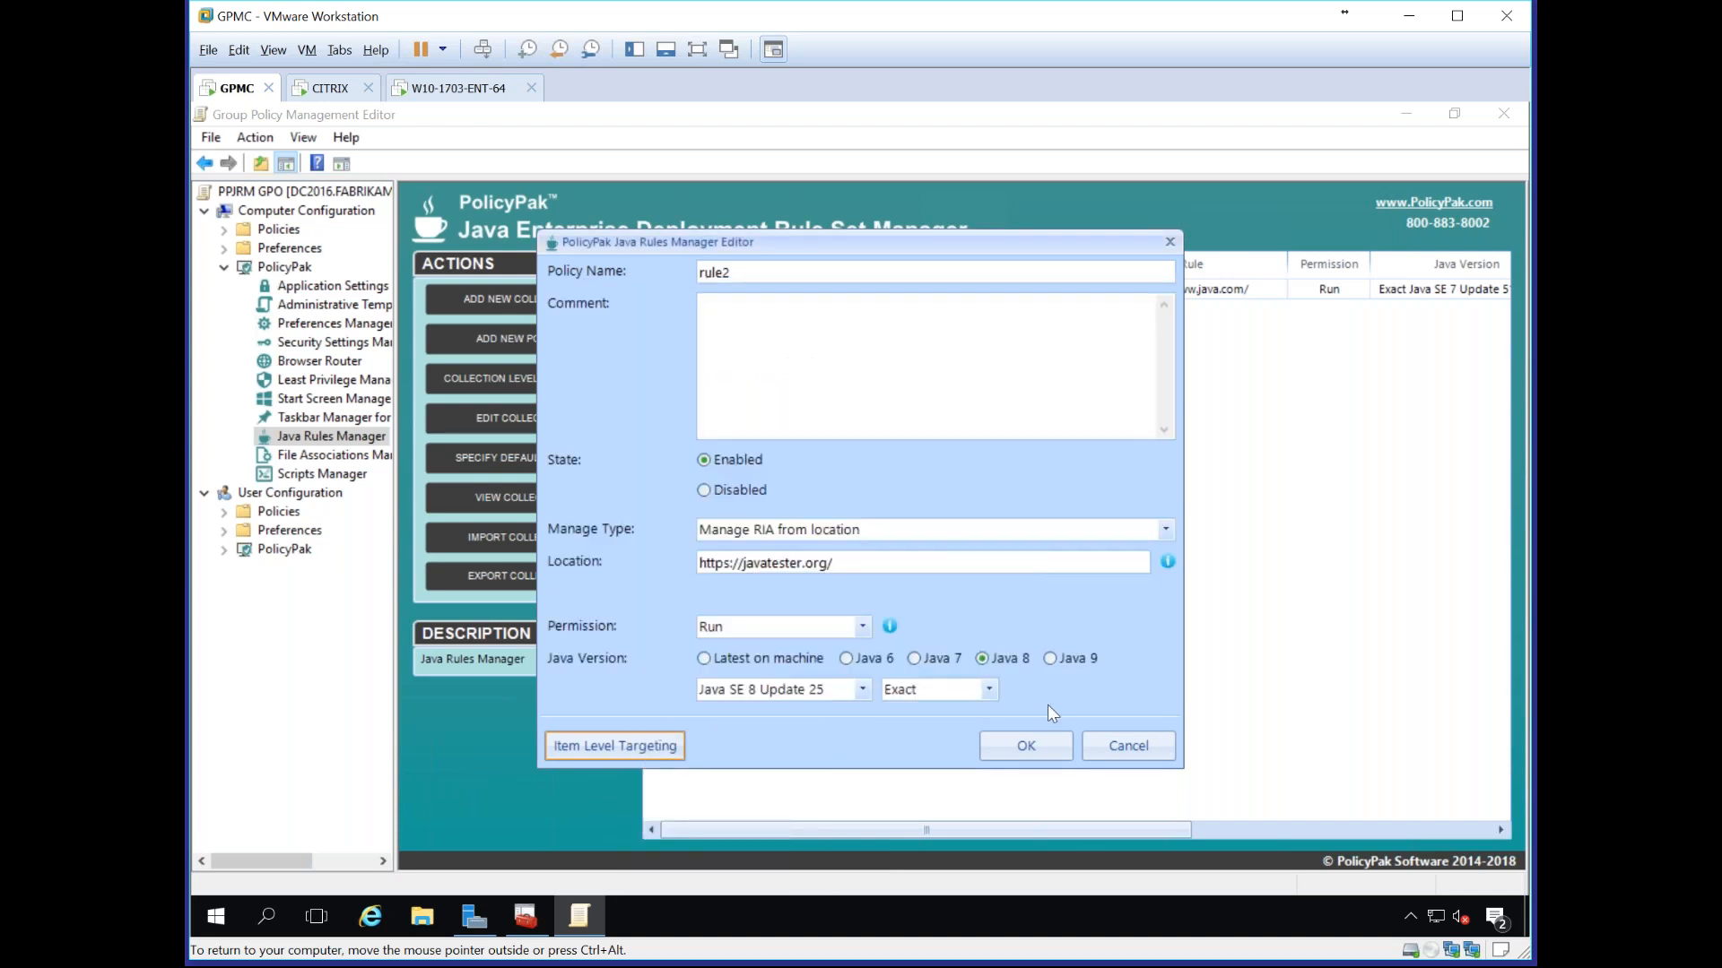
pyautogui.click(1042, 741)
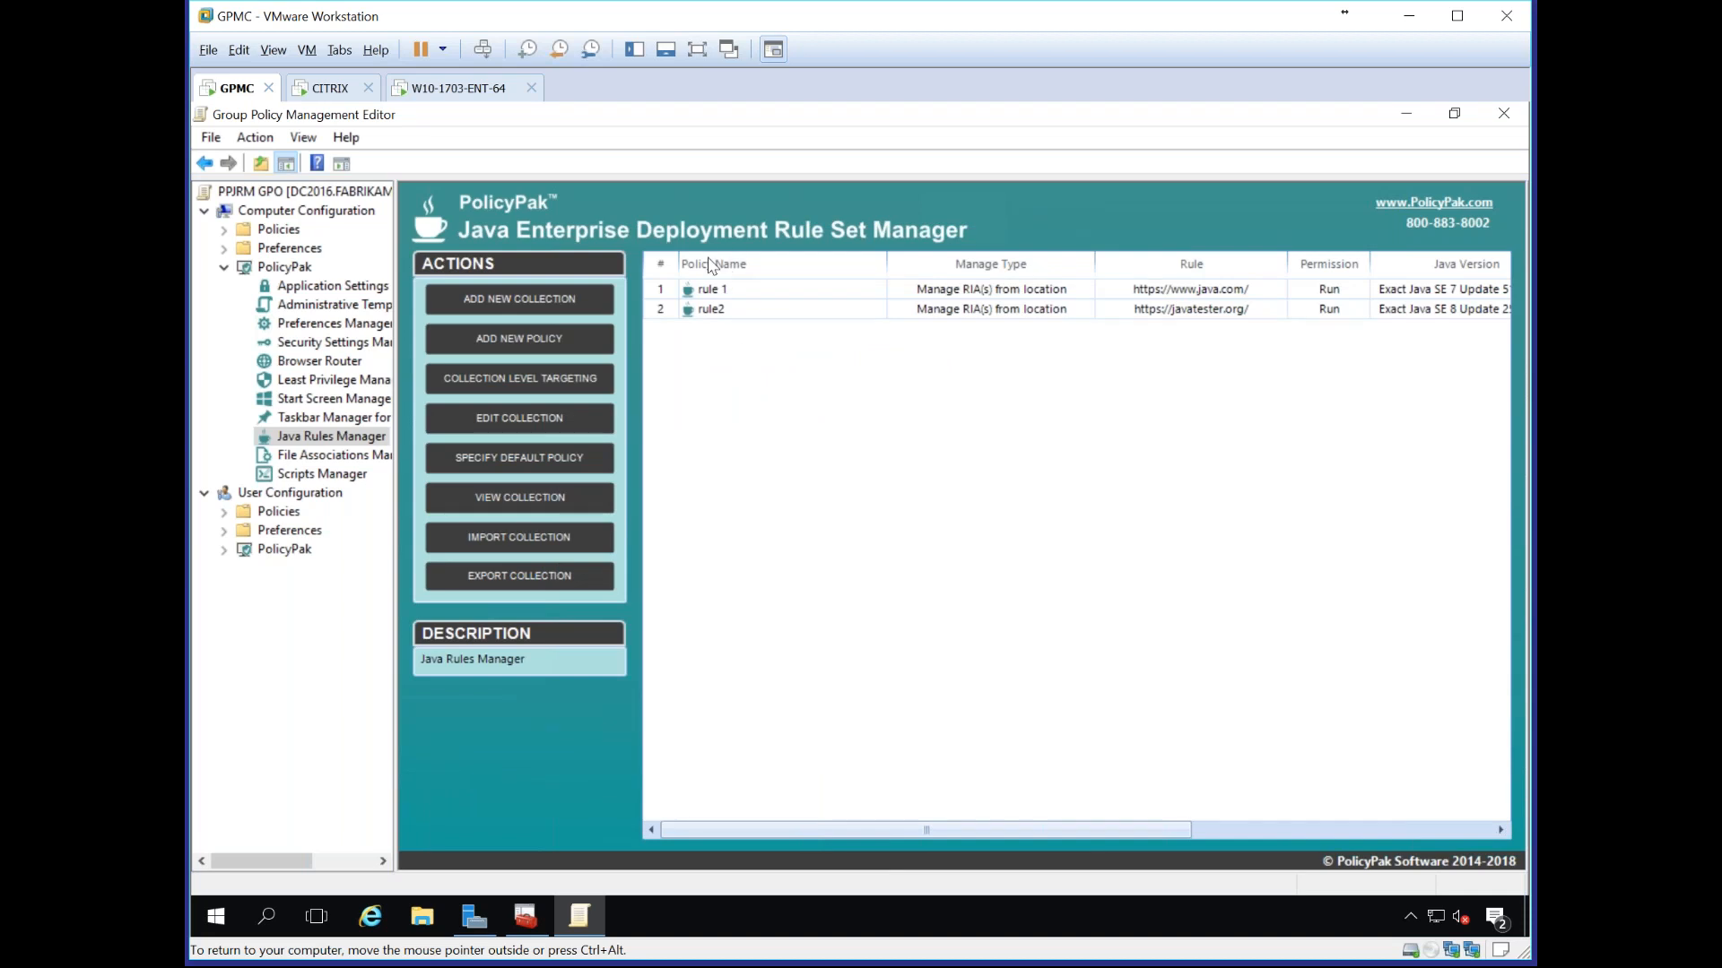
# Step: On the Windows 10 machine, close the browser and Programs and Features, and refresh Group Policy with gpupdate /force
pyautogui.click(445, 88)
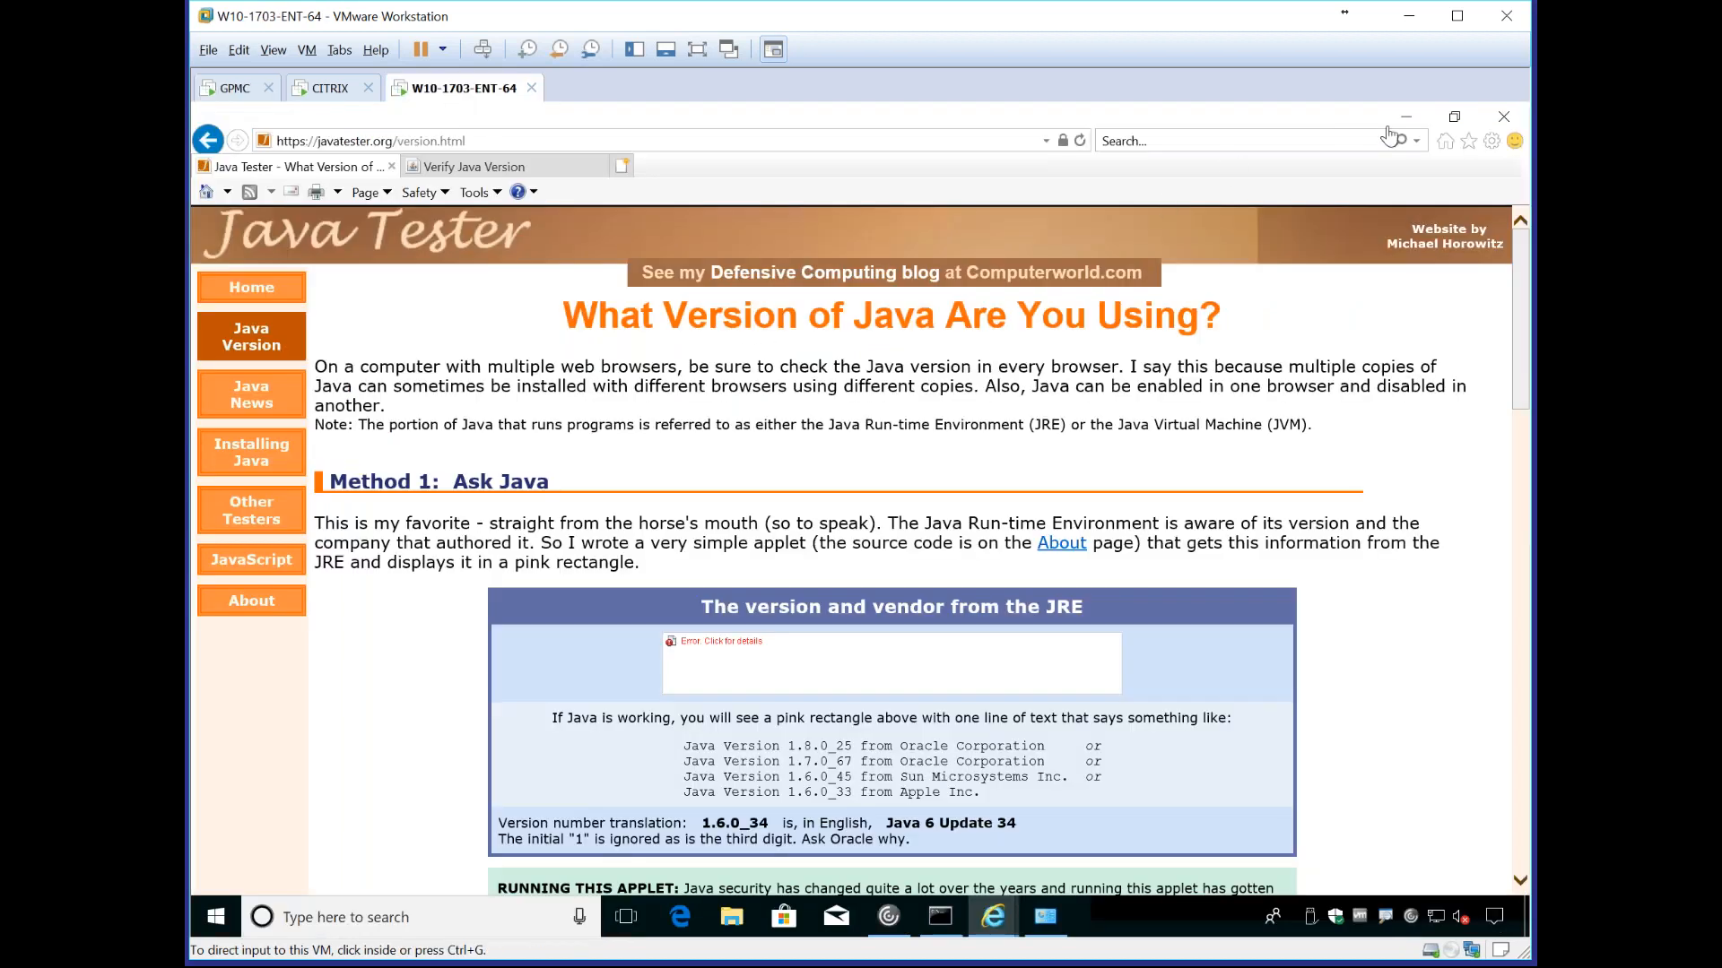
pyautogui.click(1504, 116)
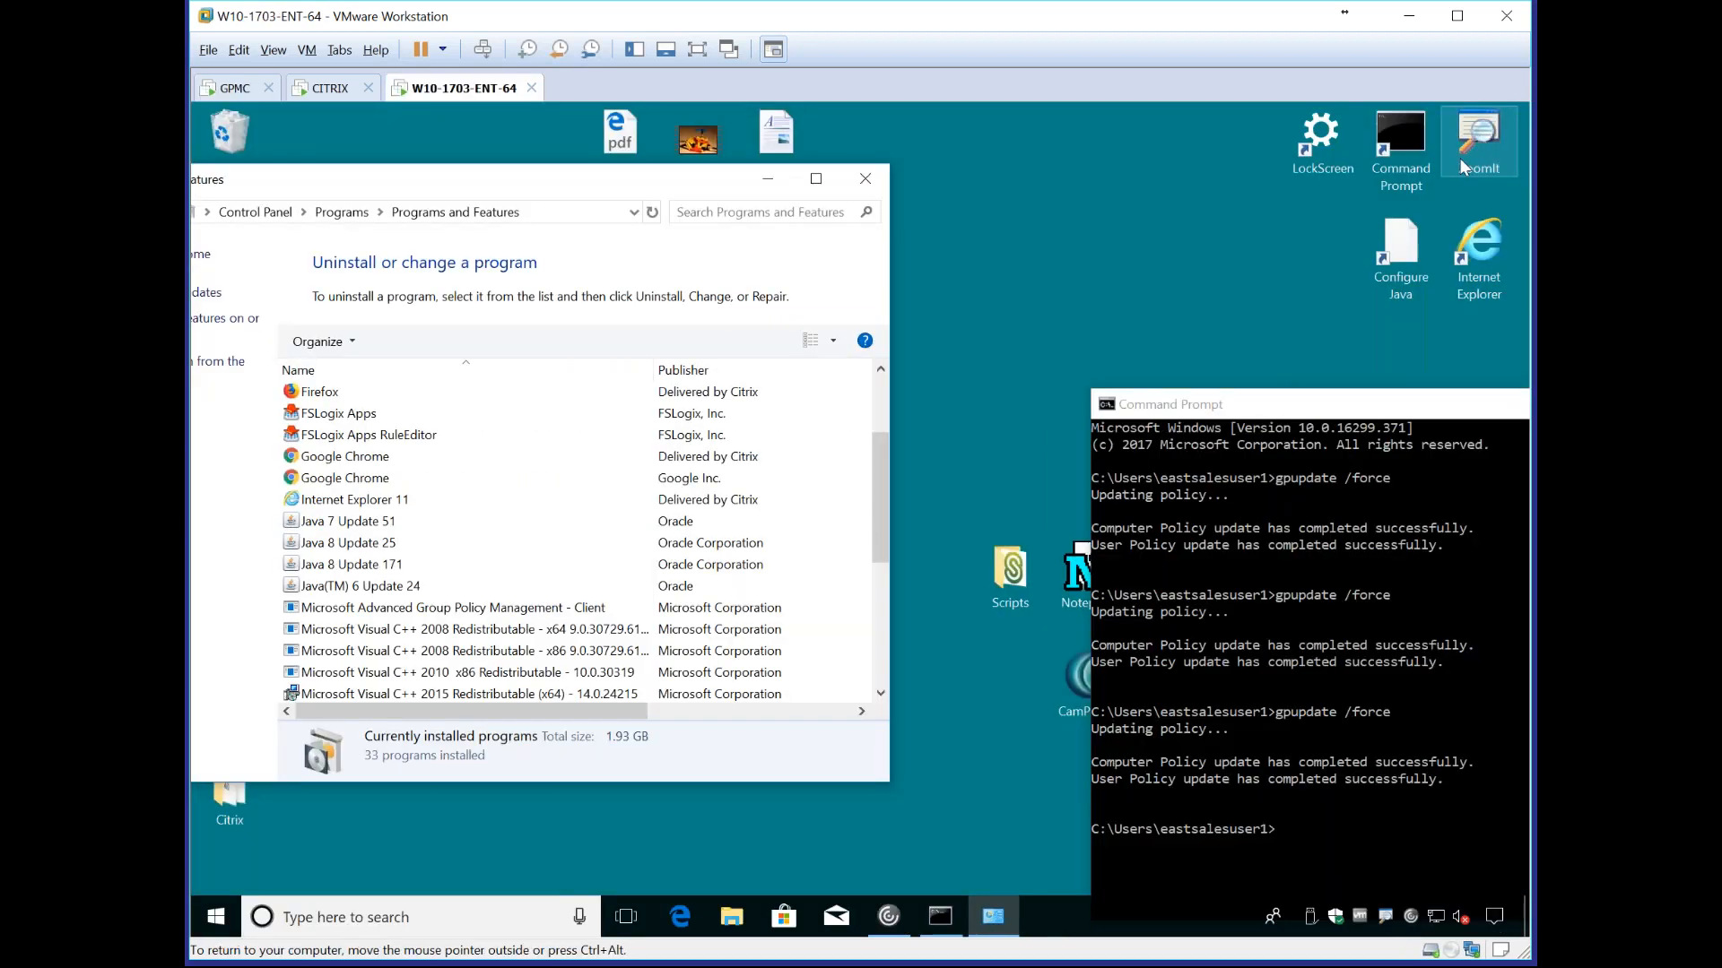
pyautogui.click(1229, 629)
pyautogui.press('Up')
pyautogui.press('Return')
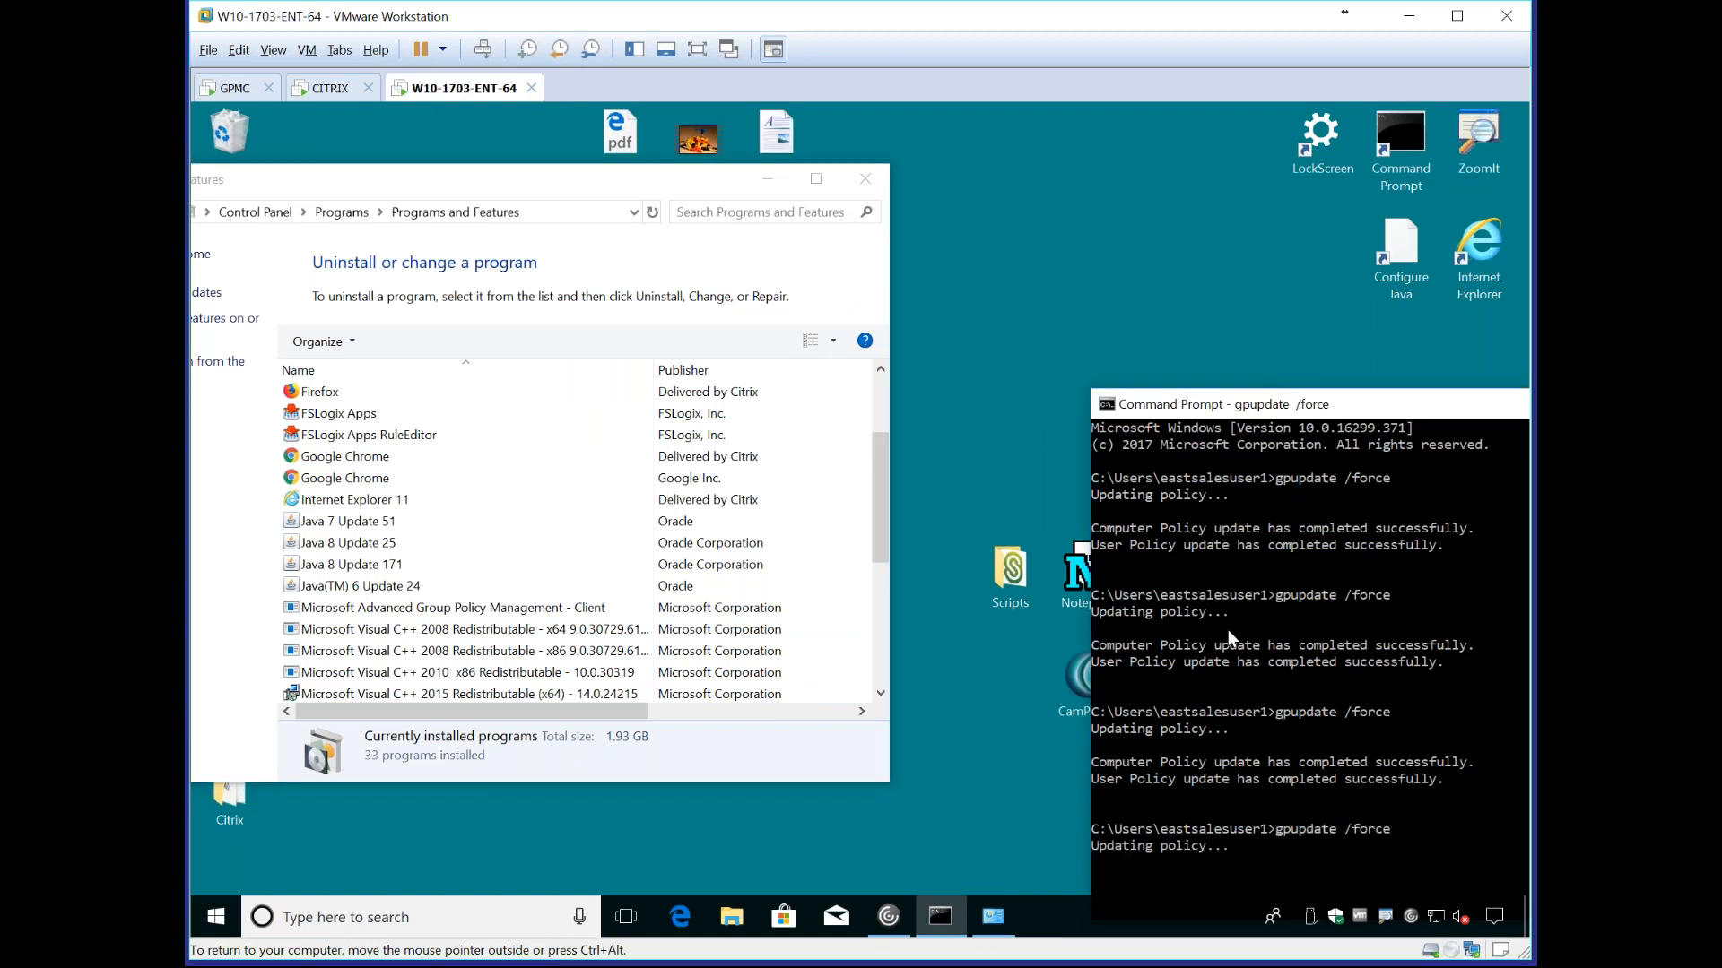
pyautogui.click(866, 180)
pyautogui.click(871, 363)
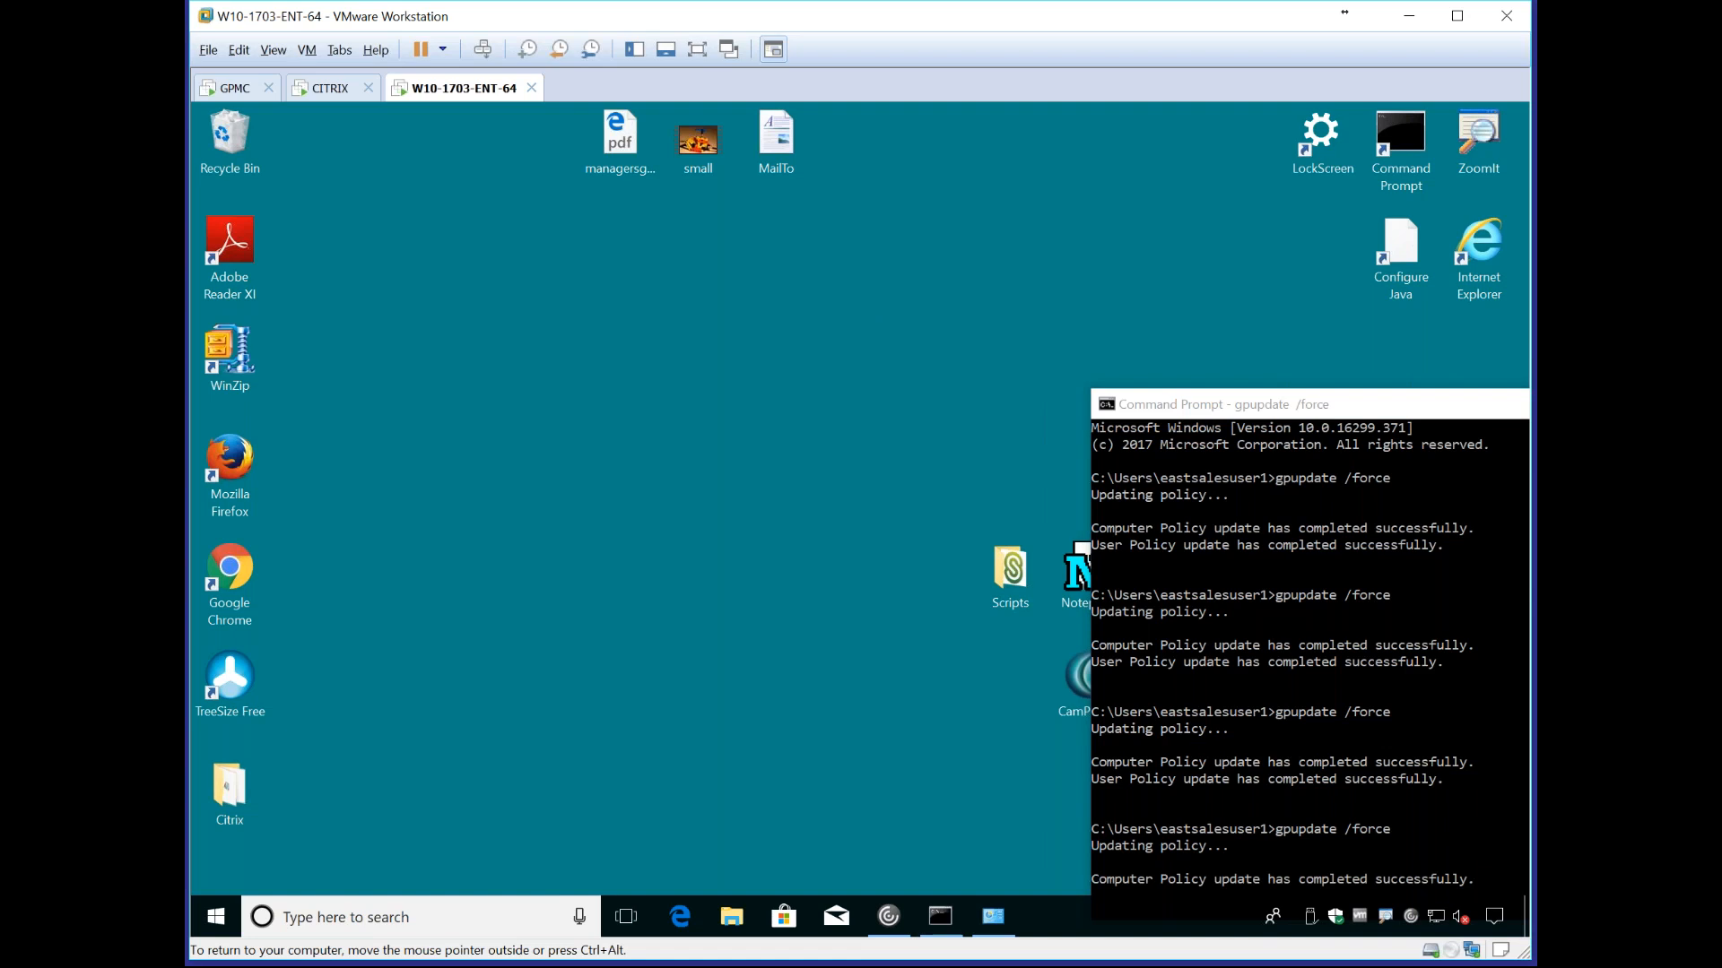
pyautogui.scroll(-3, 1221, 567)
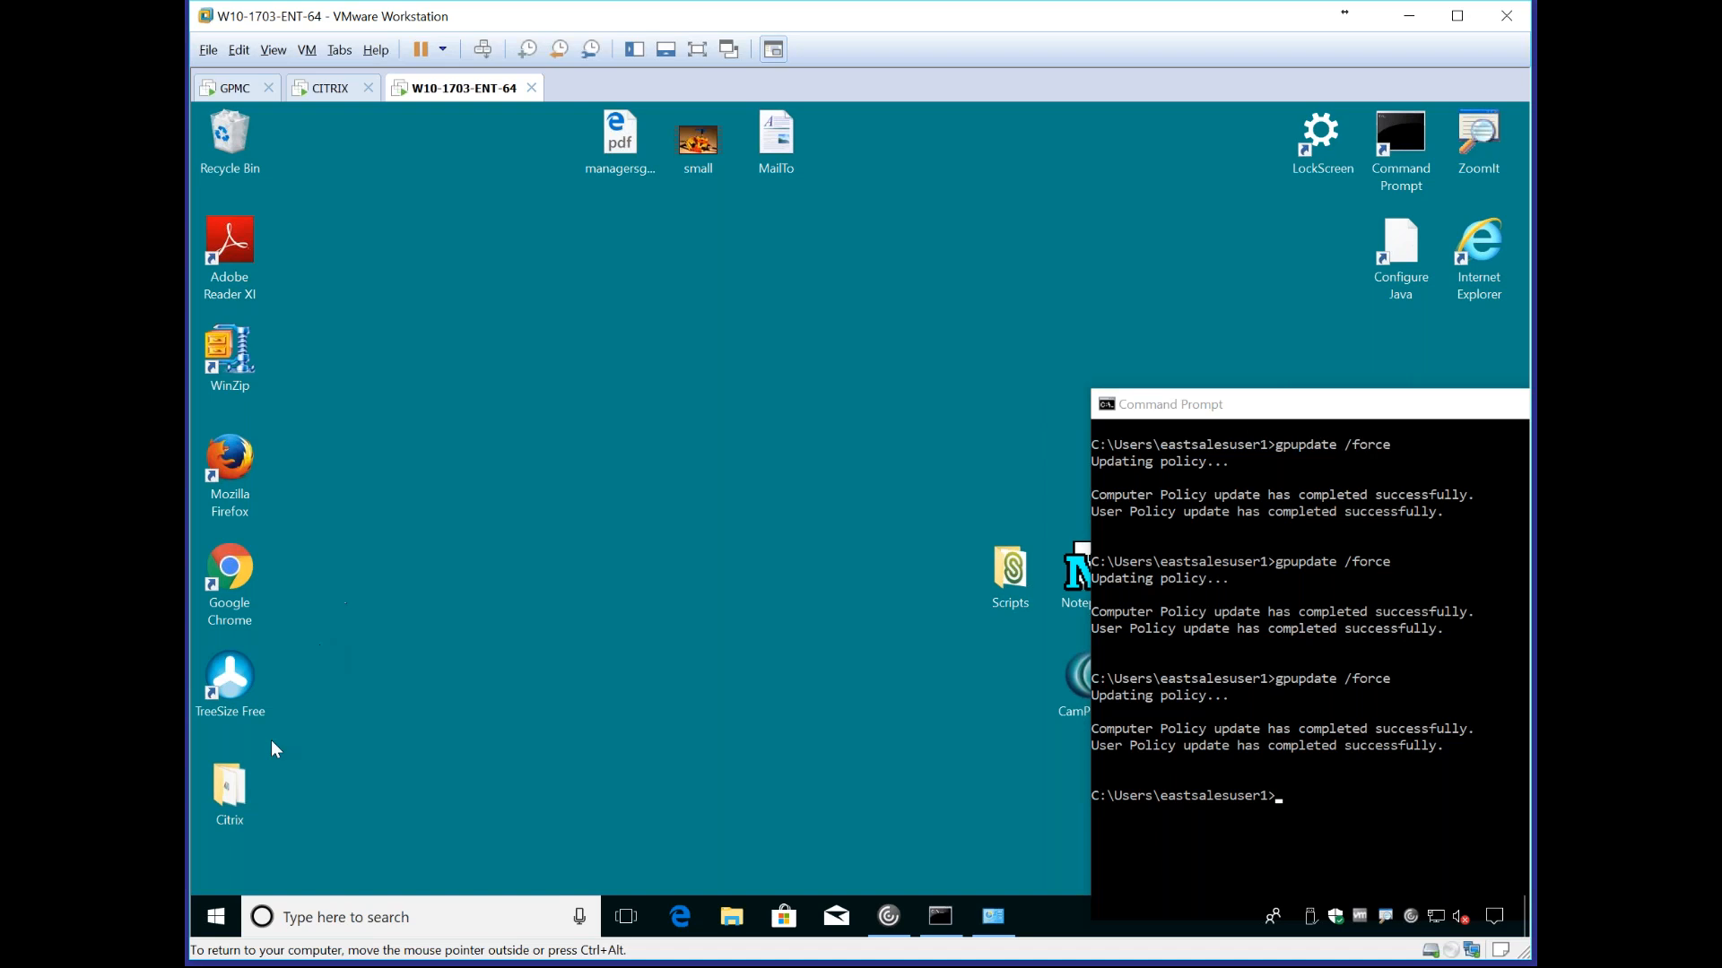
# Step: Open Internet Explorer on the Windows 10 machine and close its MSN page
pyautogui.click(209, 929)
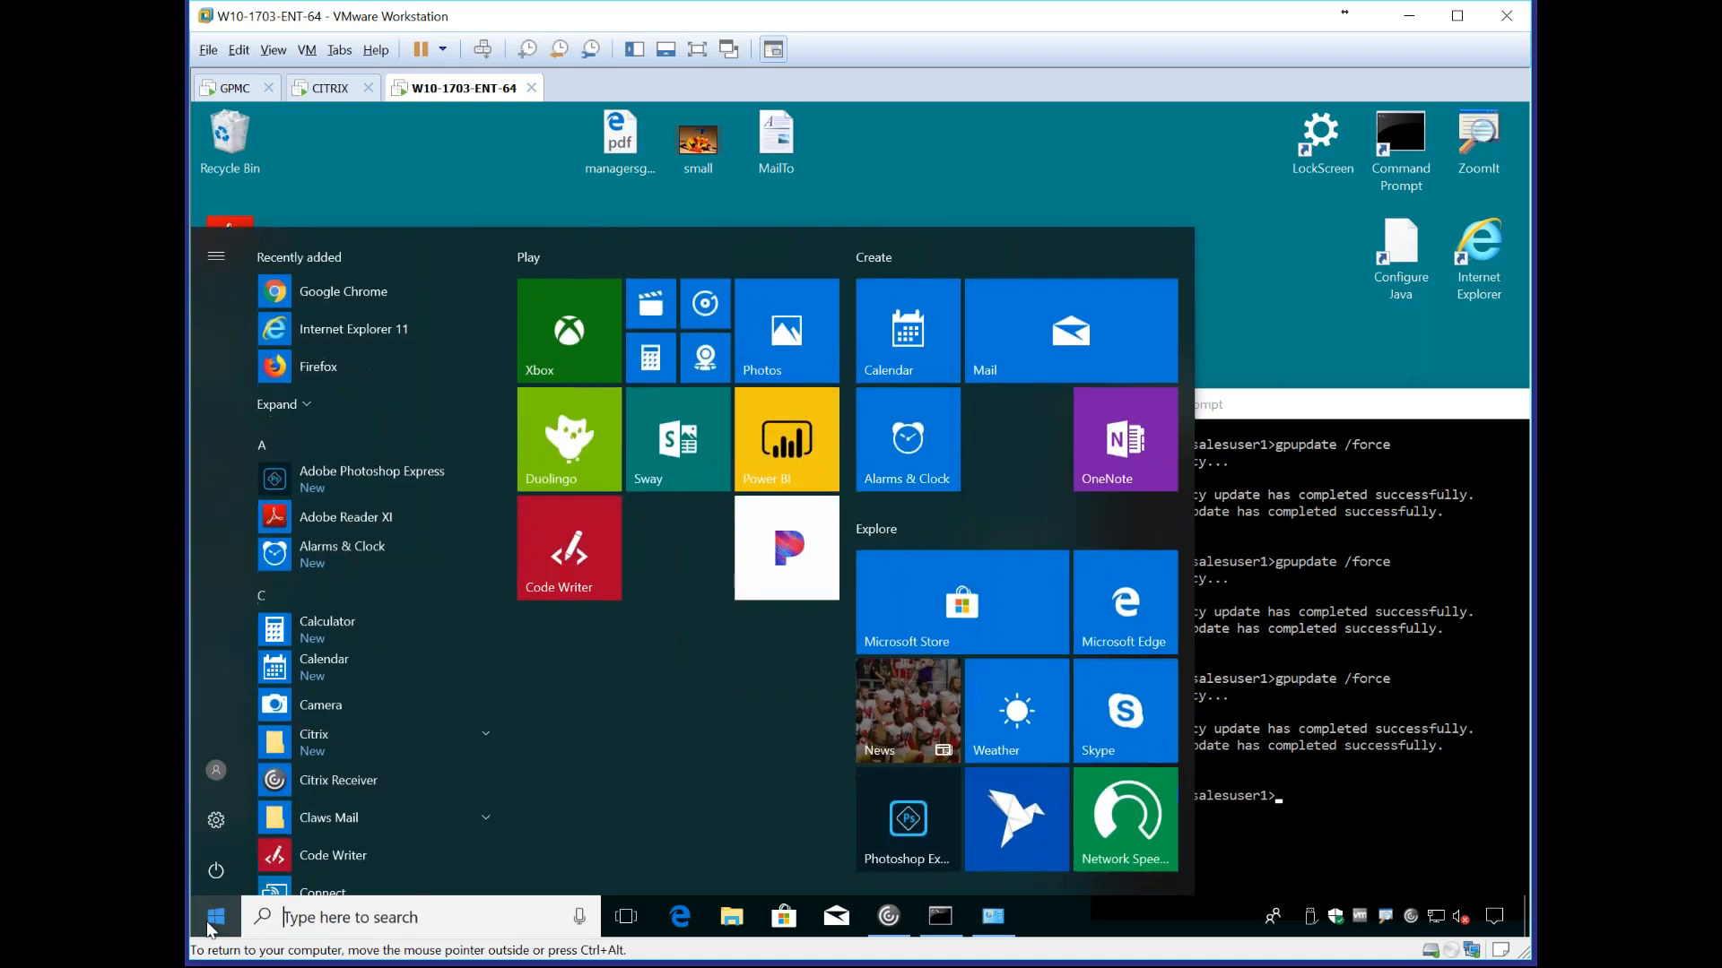
pyautogui.write('int')
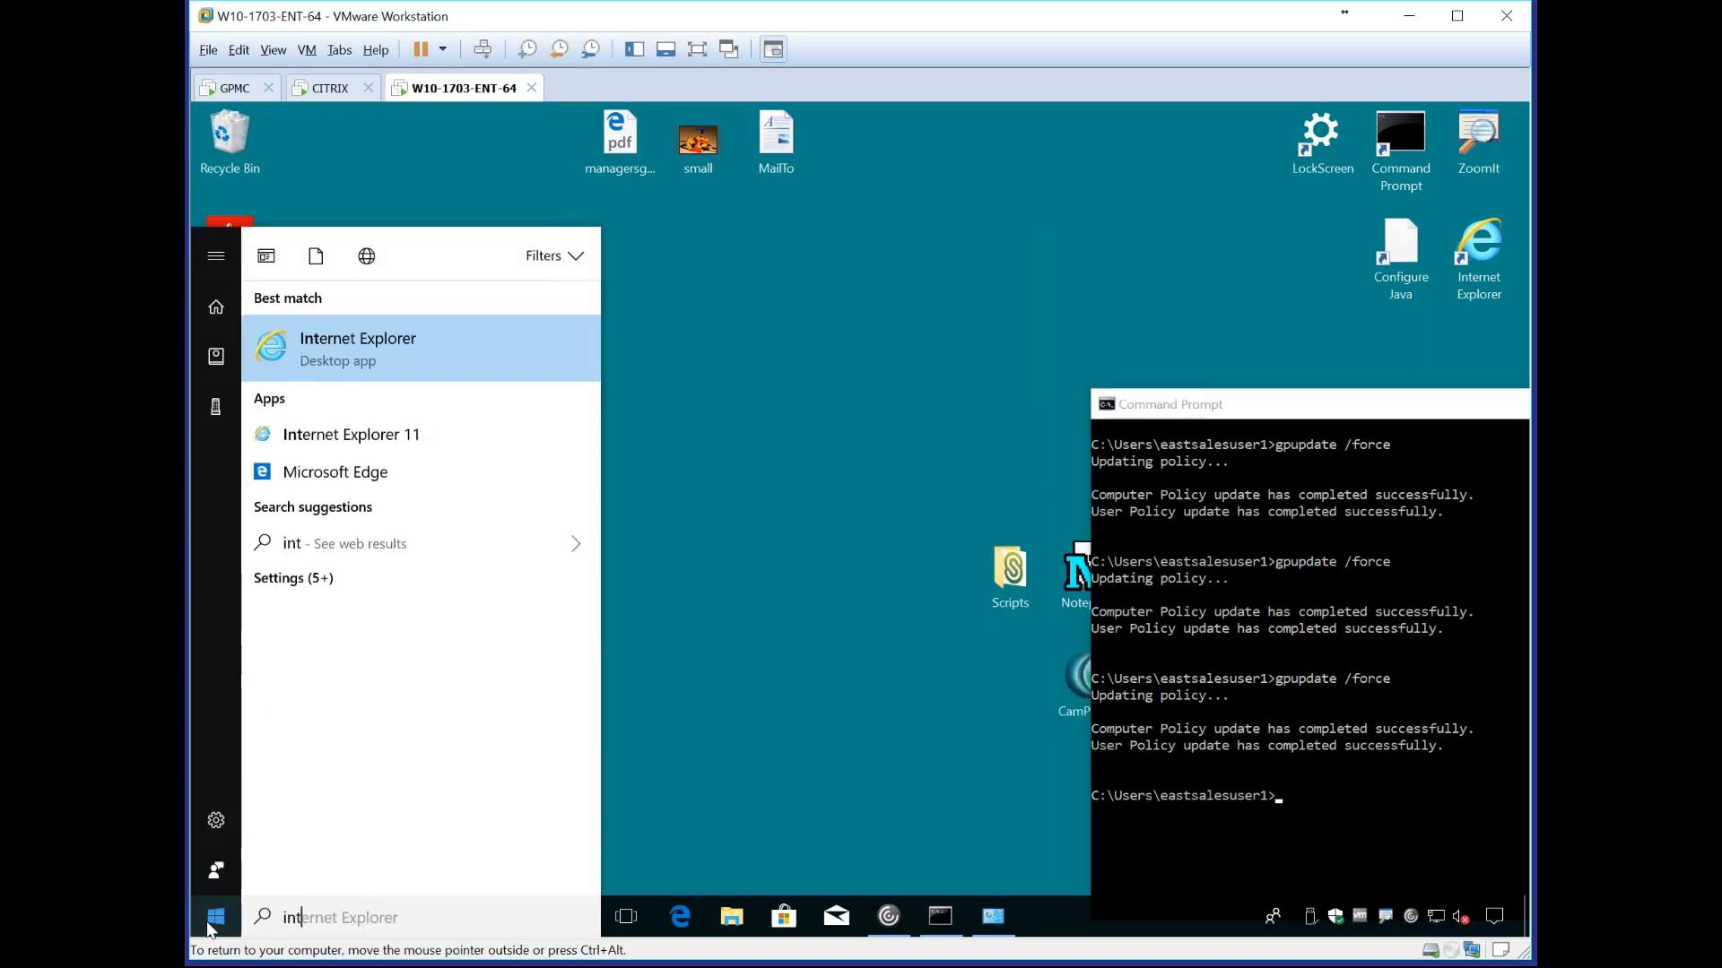
pyautogui.press('Return')
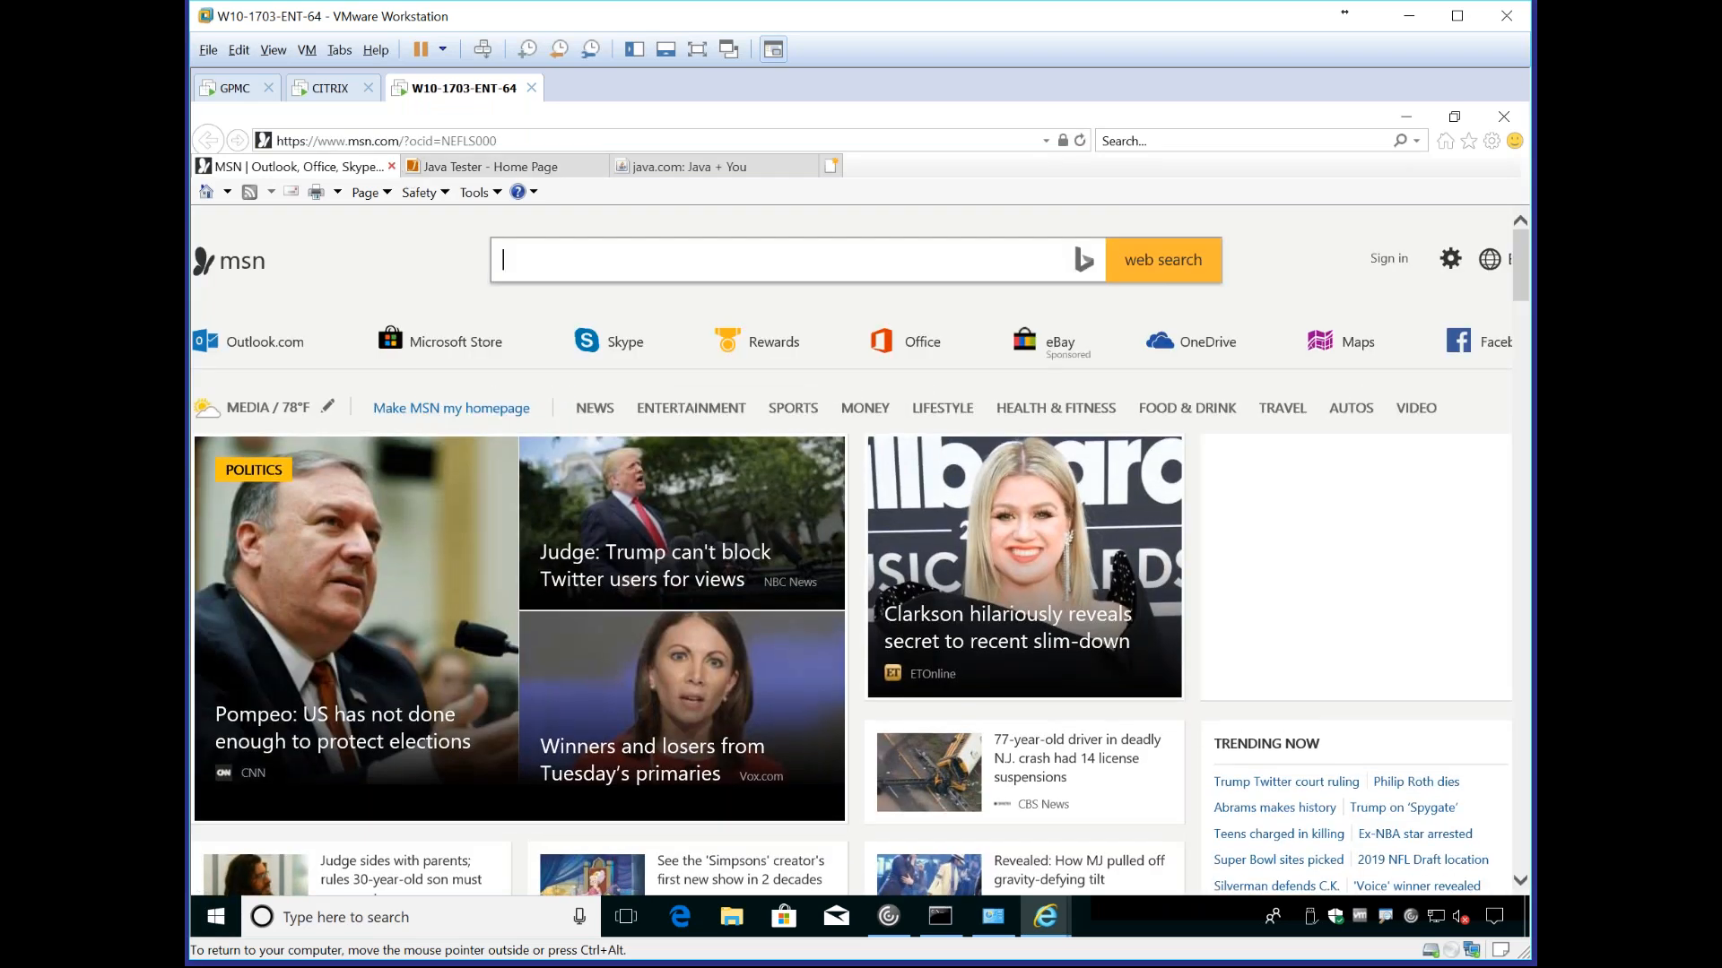
pyautogui.click(391, 166)
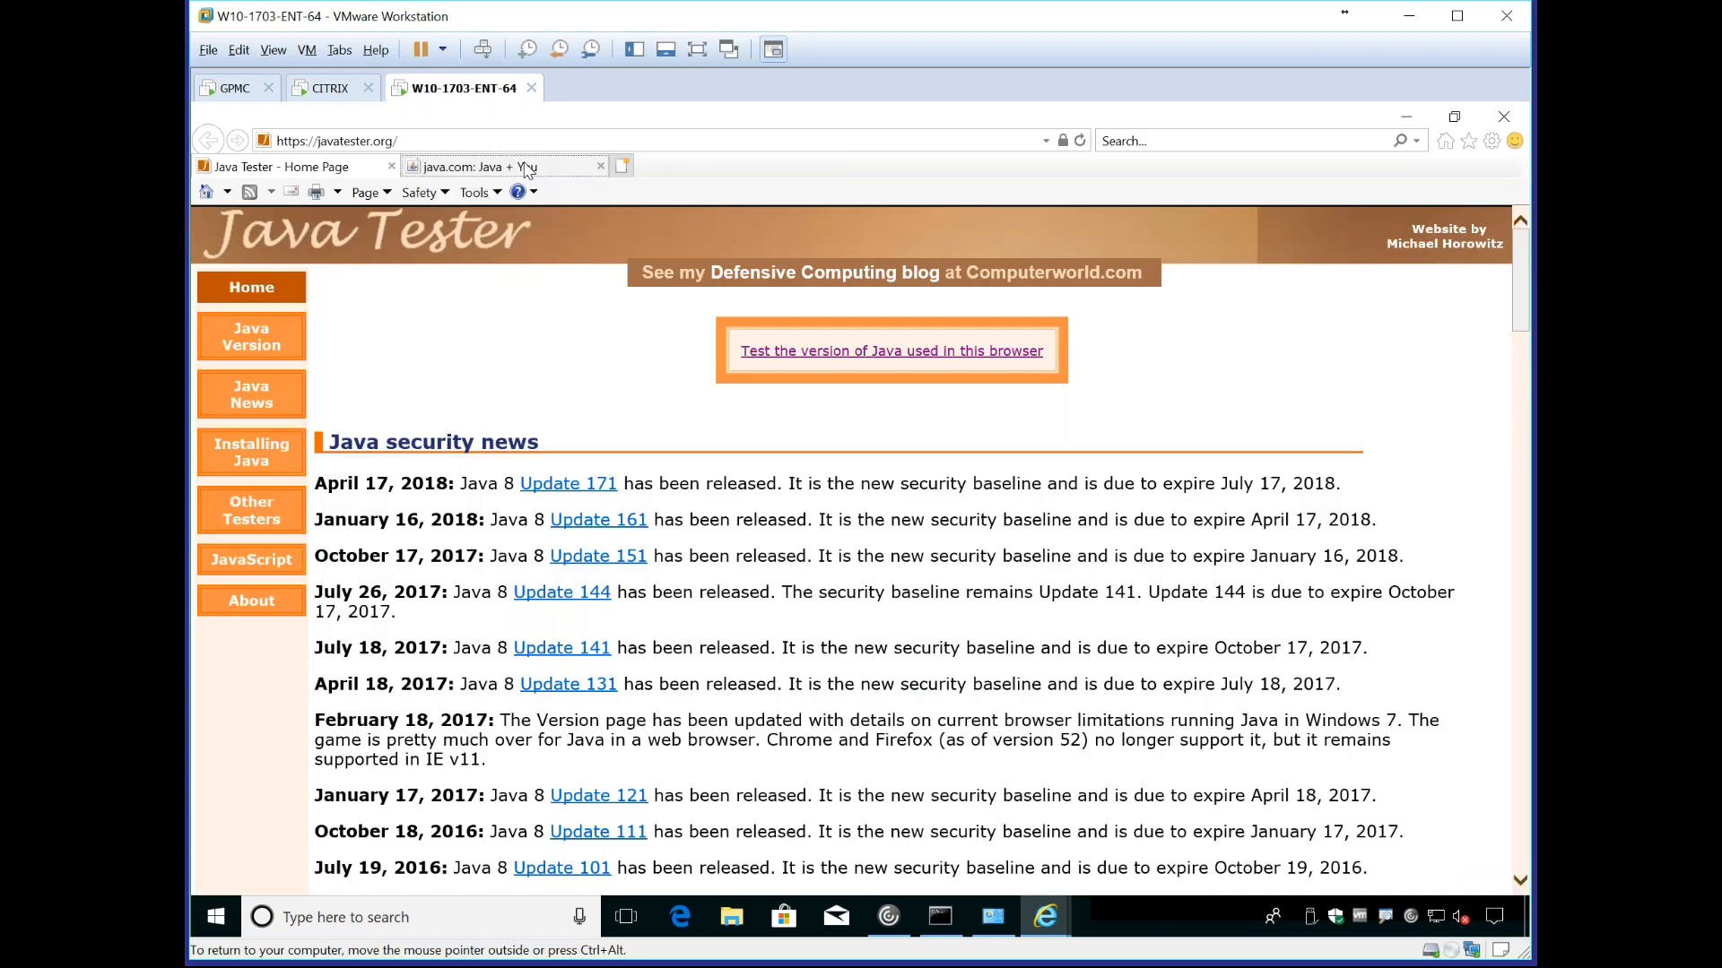
# Step: Run java.com's "Do I have Java?" check and examine the Java version it reports, marking it with a rectangle in a magnified view
pyautogui.click(581, 162)
pyautogui.click(677, 639)
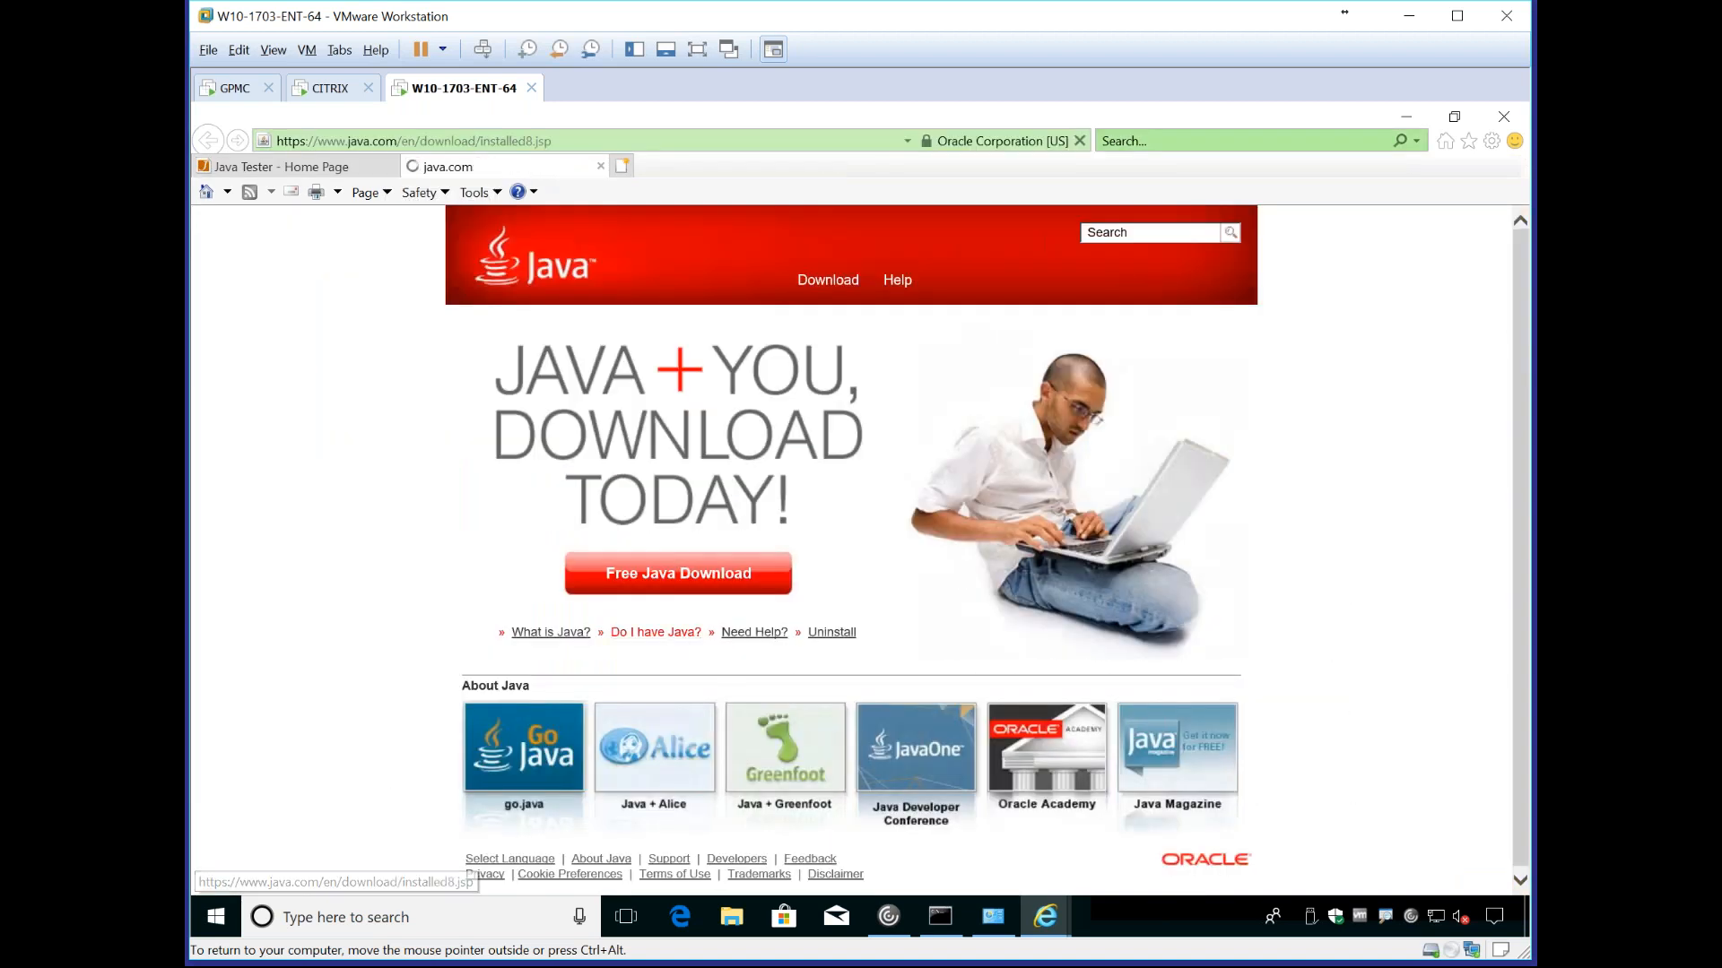
pyautogui.click(892, 444)
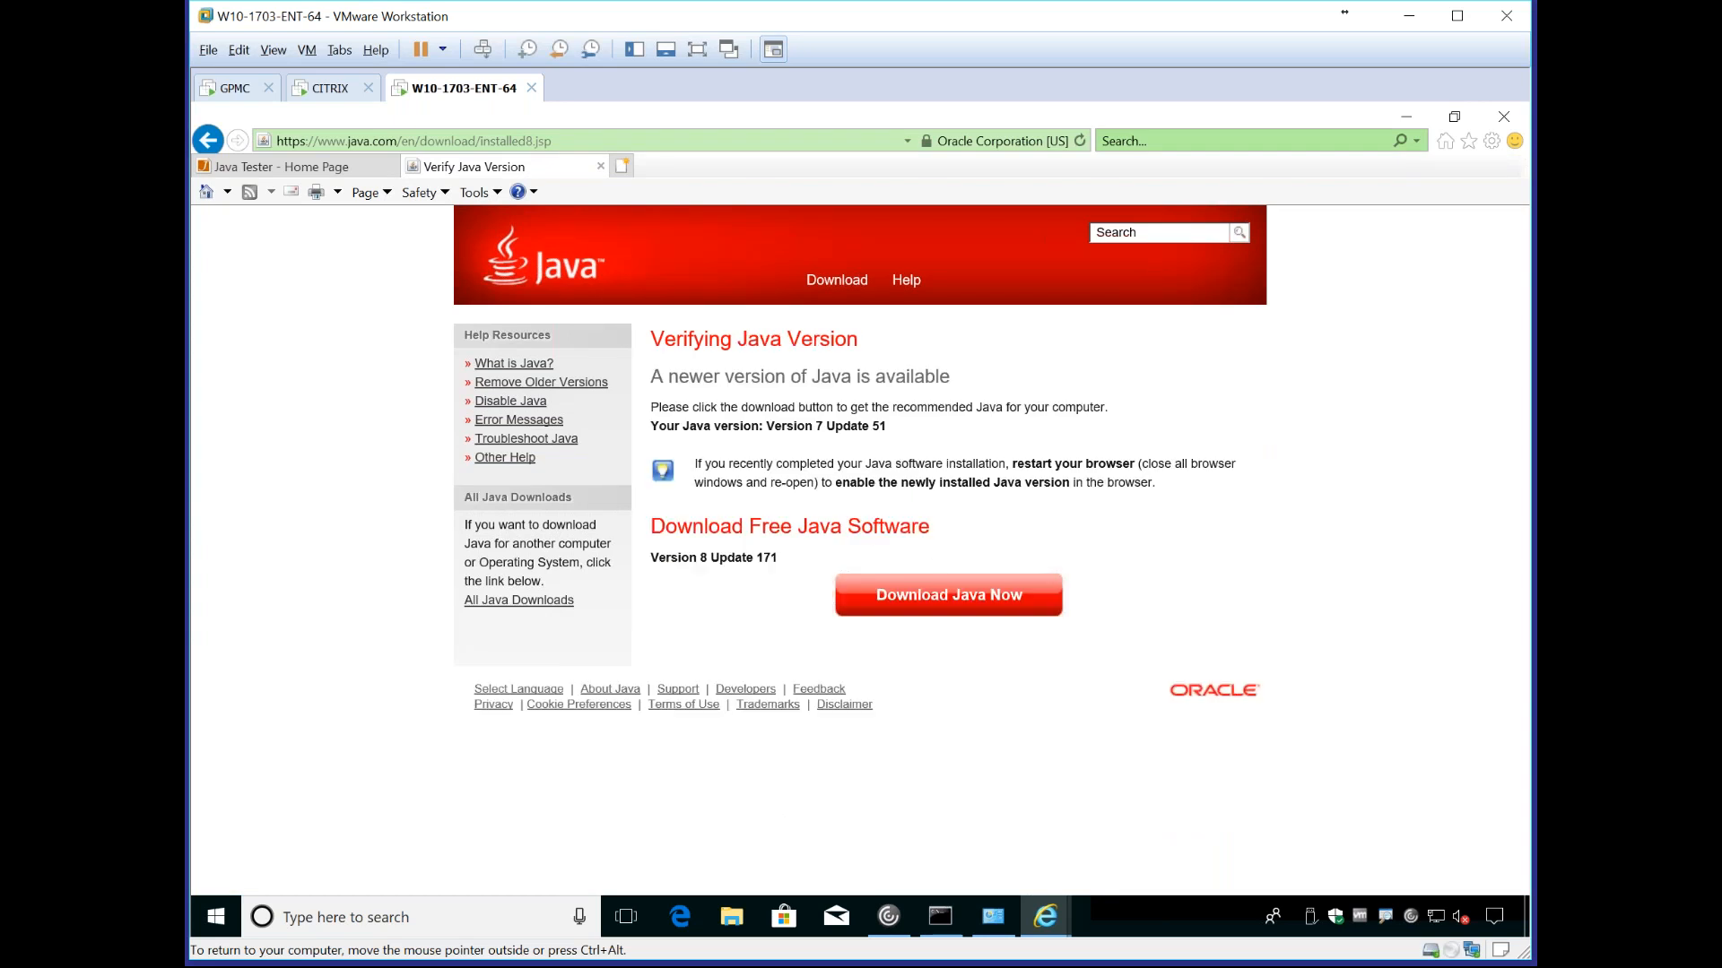
pyautogui.hotkey('ctrl', '1')
pyautogui.click(770, 417)
pyautogui.moveTo(643, 342); pyautogui.dragTo(961, 399)
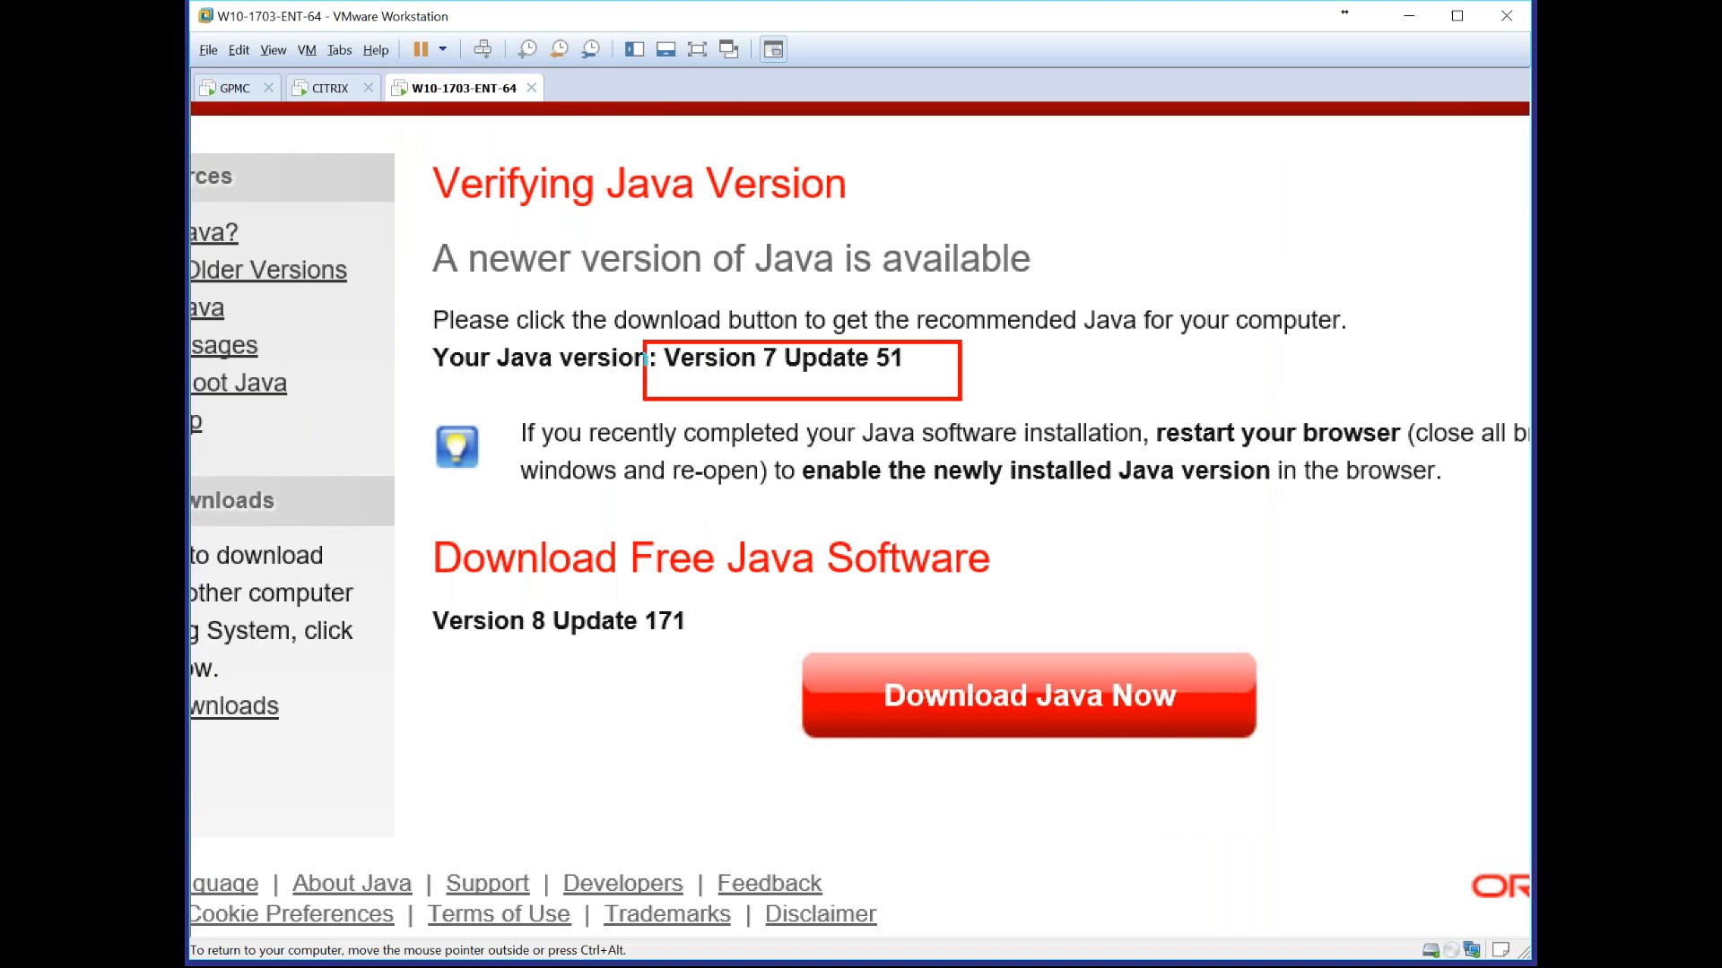
pyautogui.press('Escape')
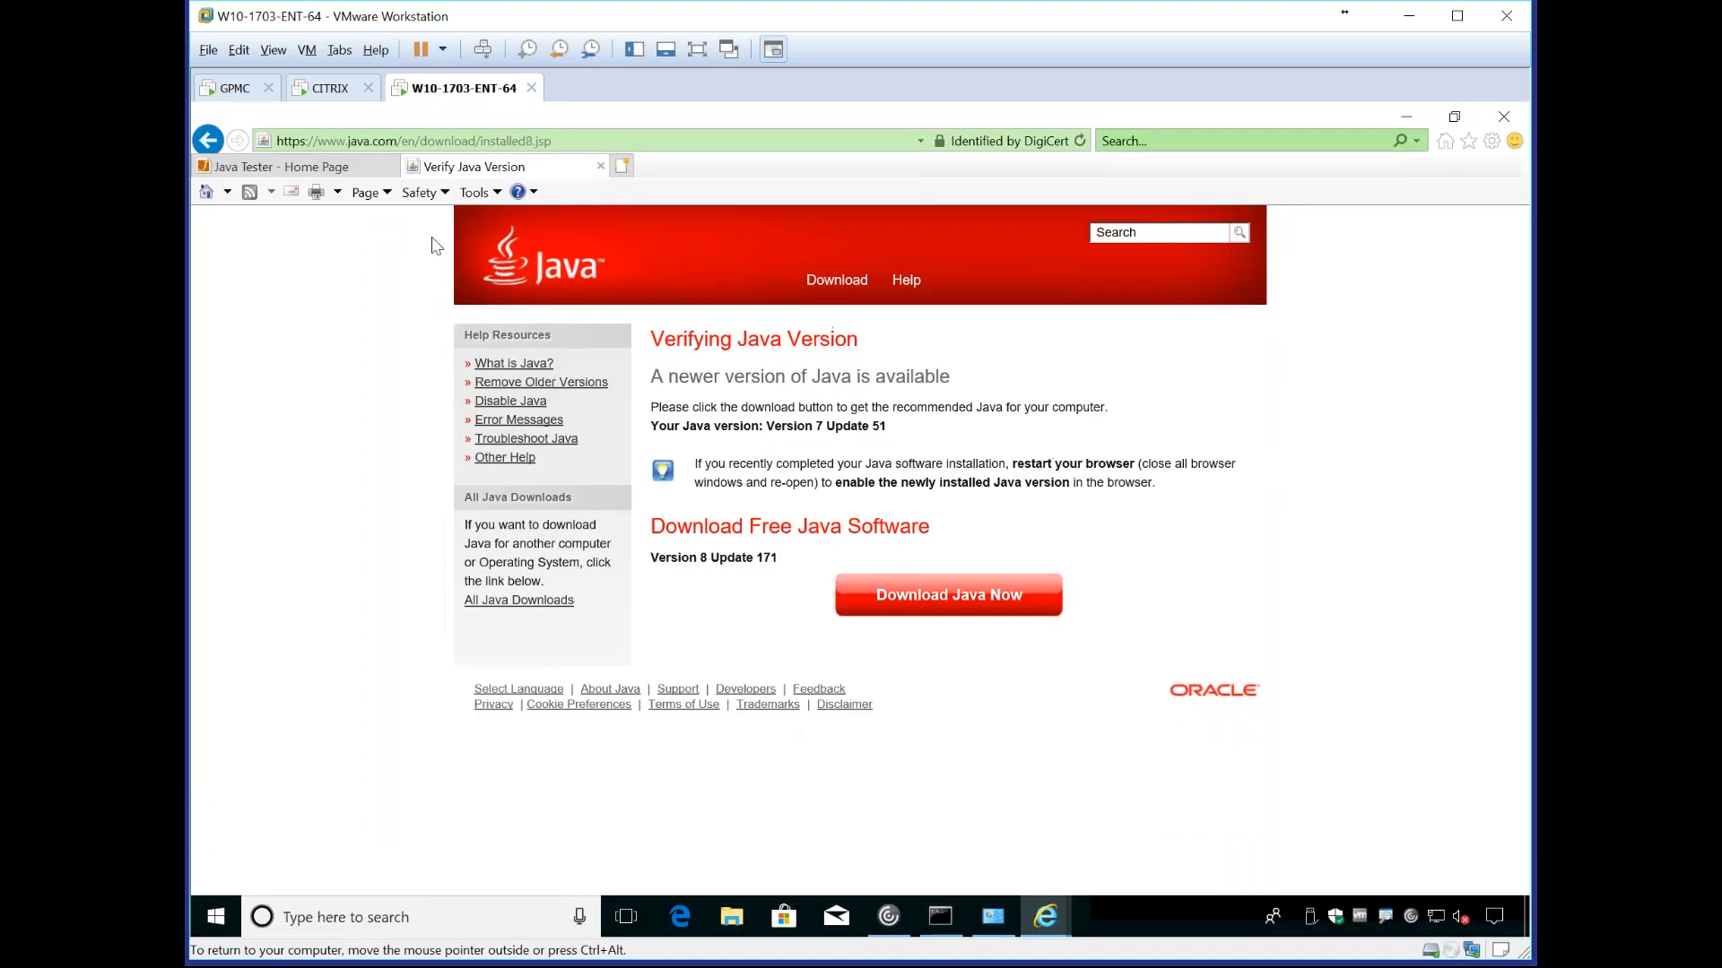
# Step: Test the browser's Java version on the Java Tester site, mark the reported version in a magnified view, and close the browser
pyautogui.click(310, 167)
pyautogui.click(773, 358)
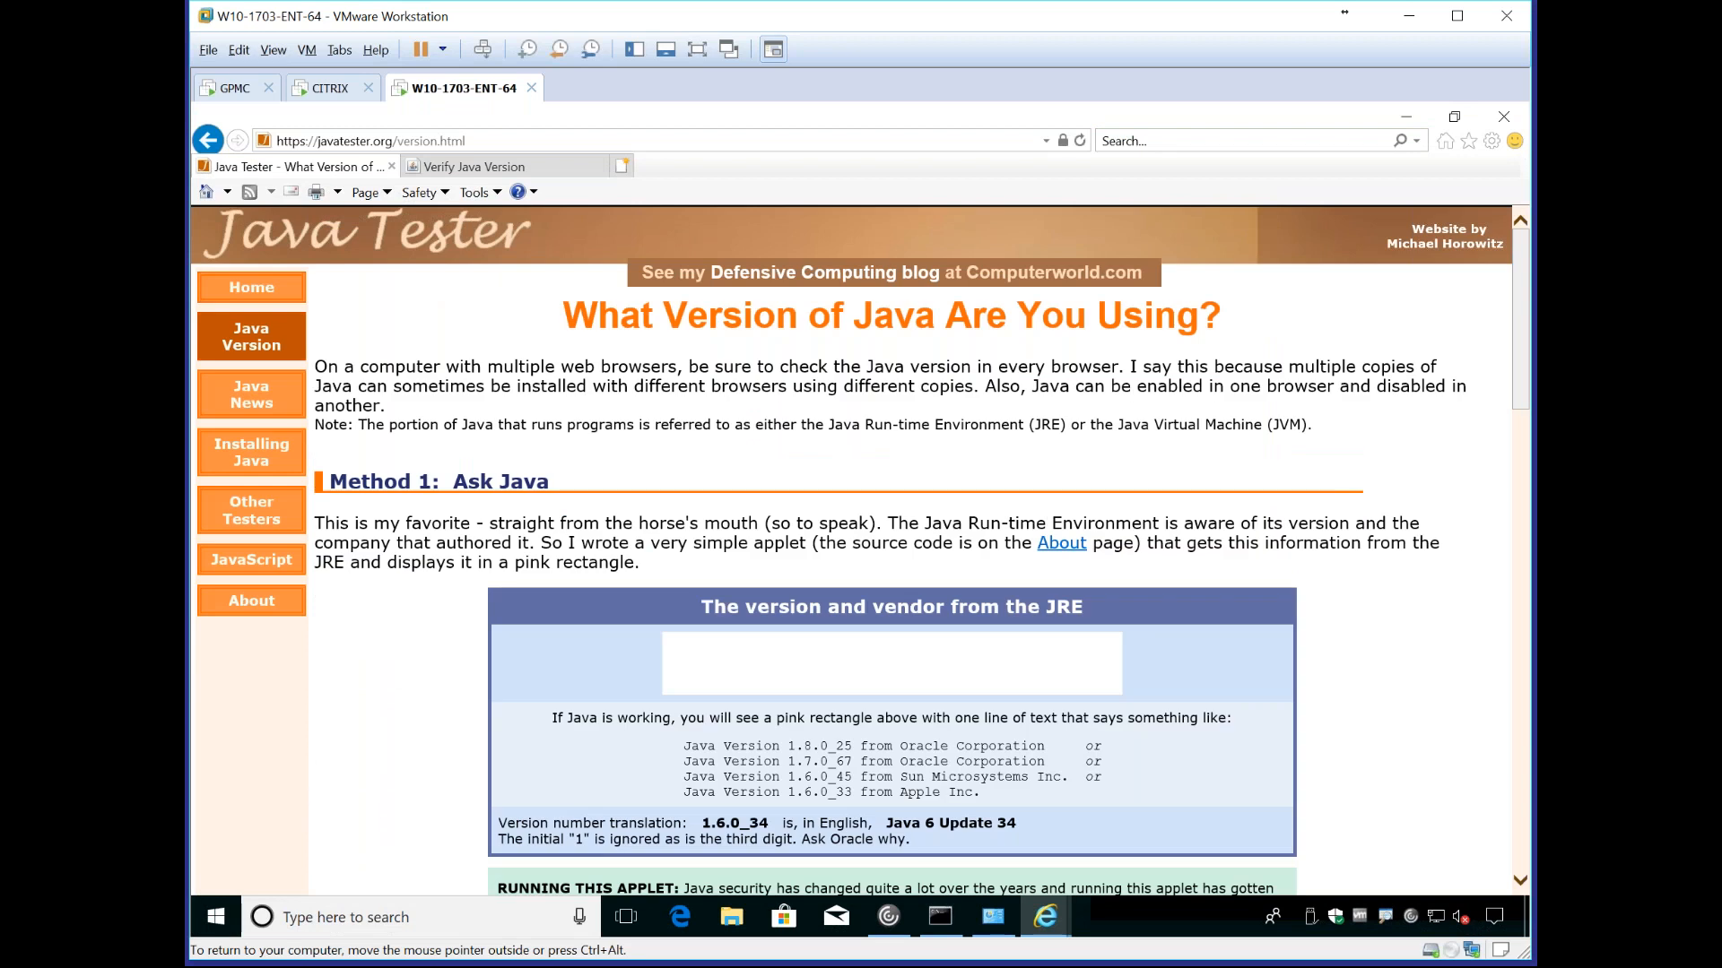
pyautogui.hotkey('ctrl', '1')
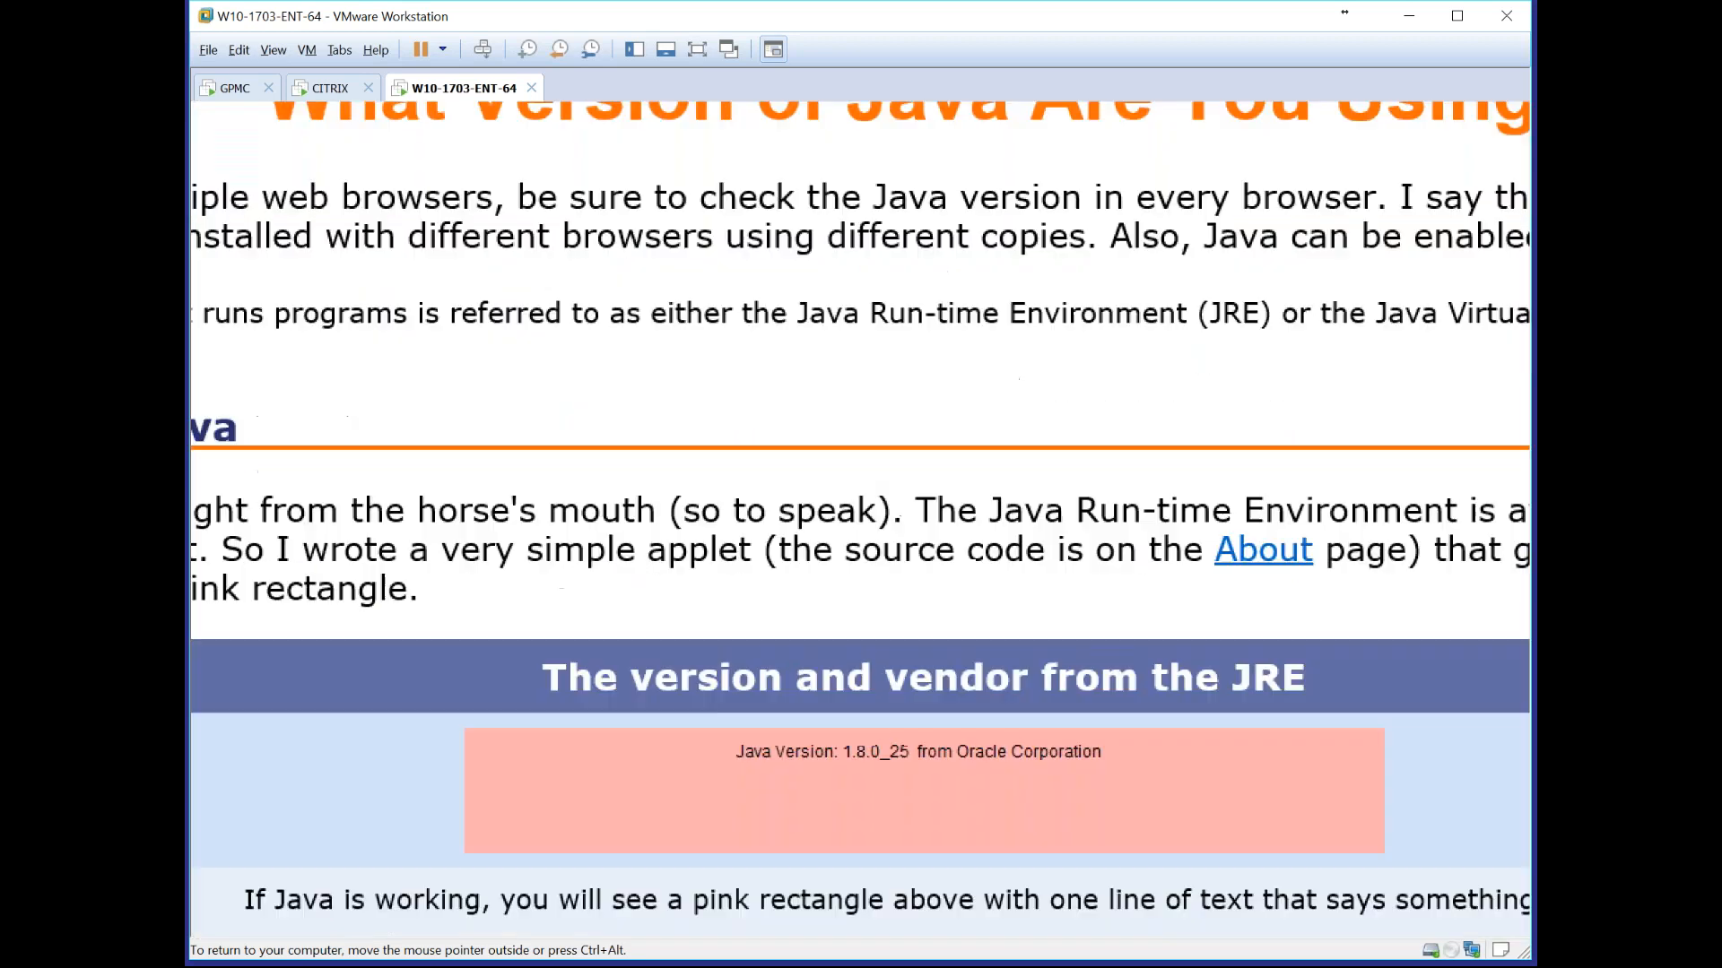
pyautogui.scroll(-1, 861, 520)
pyautogui.moveTo(649, 594)
pyautogui.mouseDown()
pyautogui.moveTo(981, 654)
pyautogui.moveTo(1005, 692)
pyautogui.mouseUp()
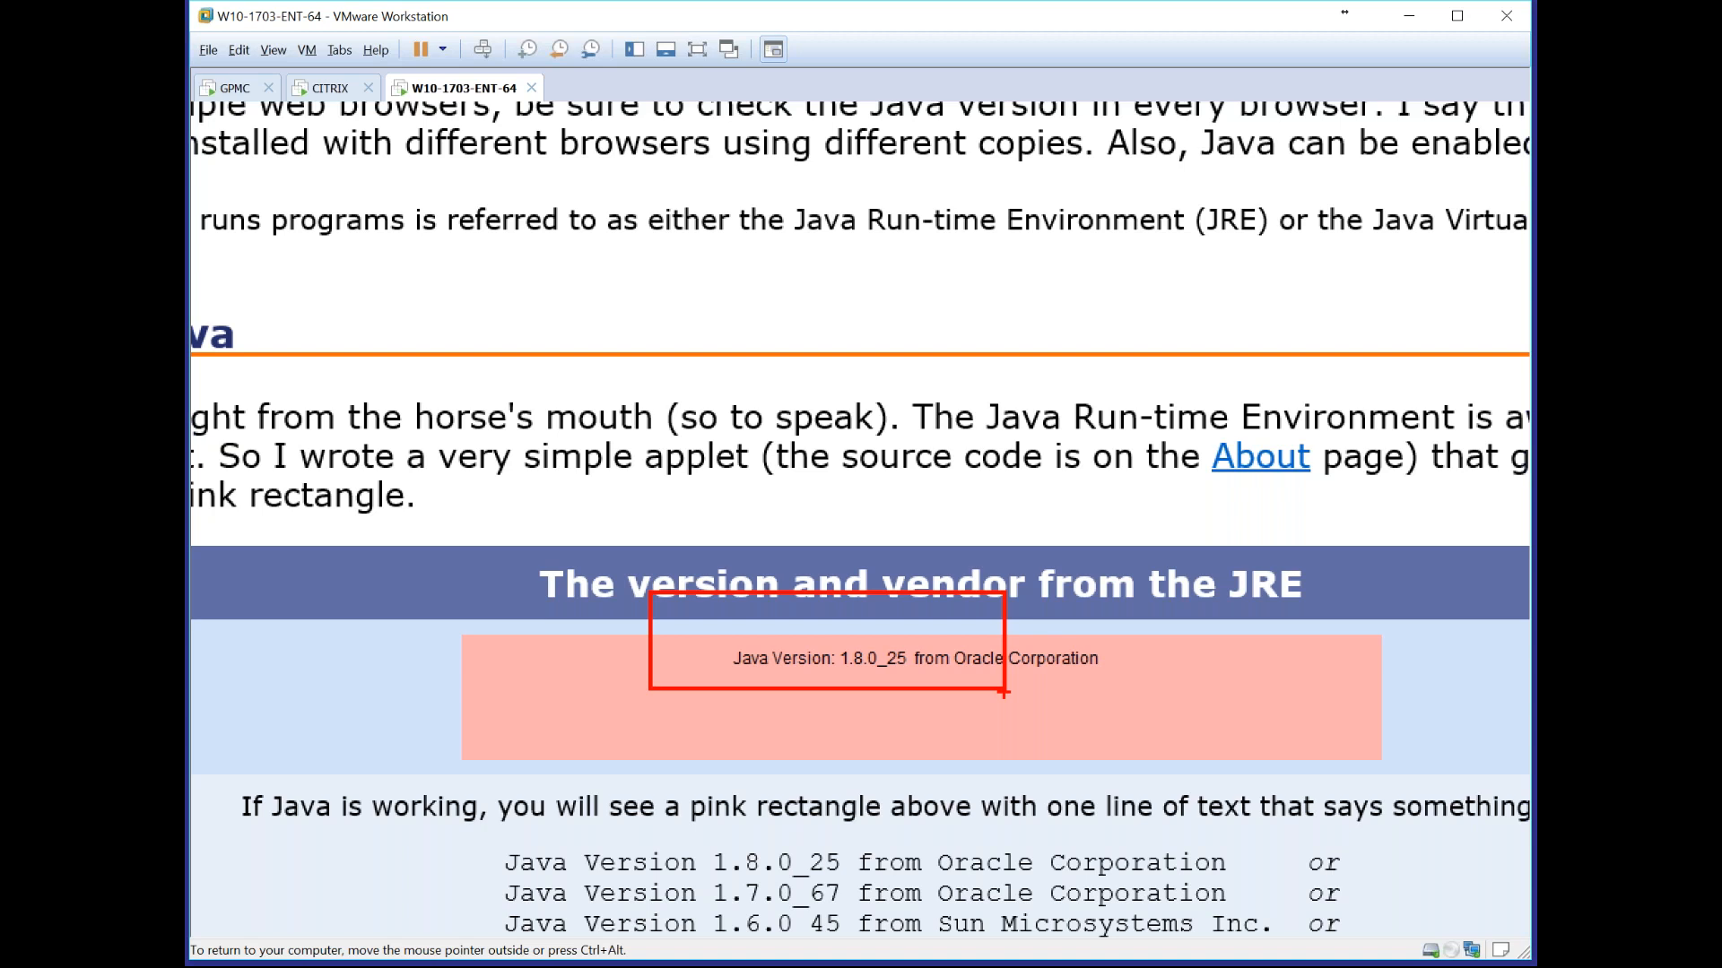
pyautogui.press('Escape')
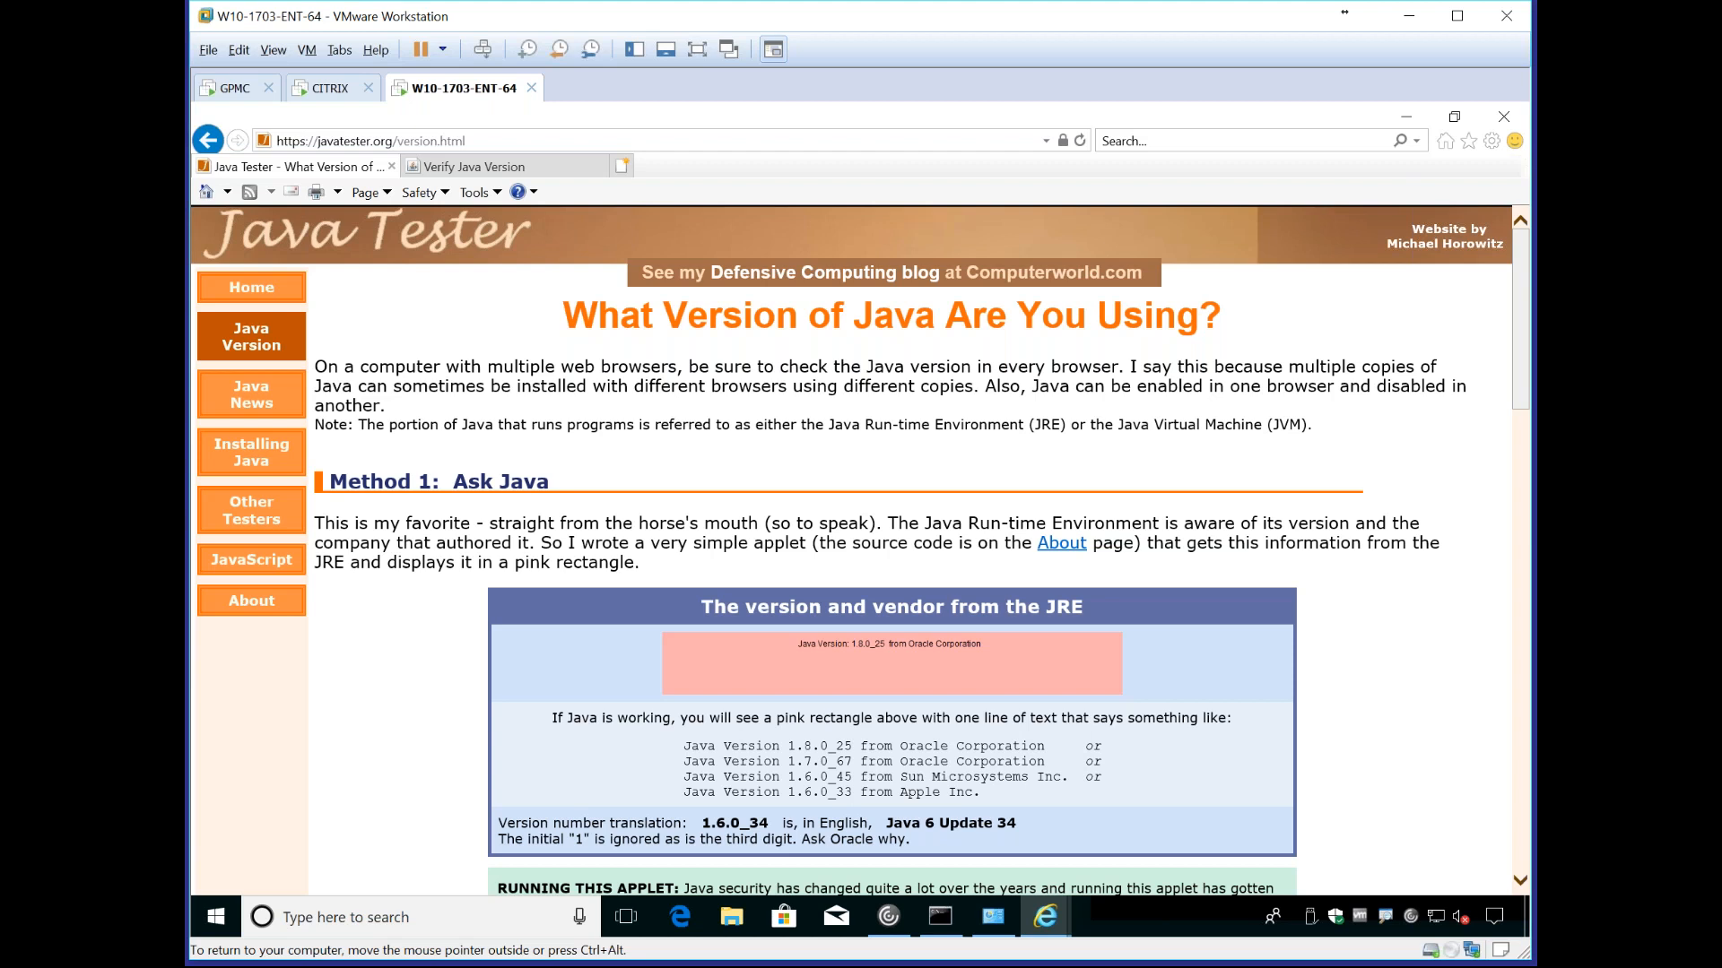
pyautogui.click(1504, 117)
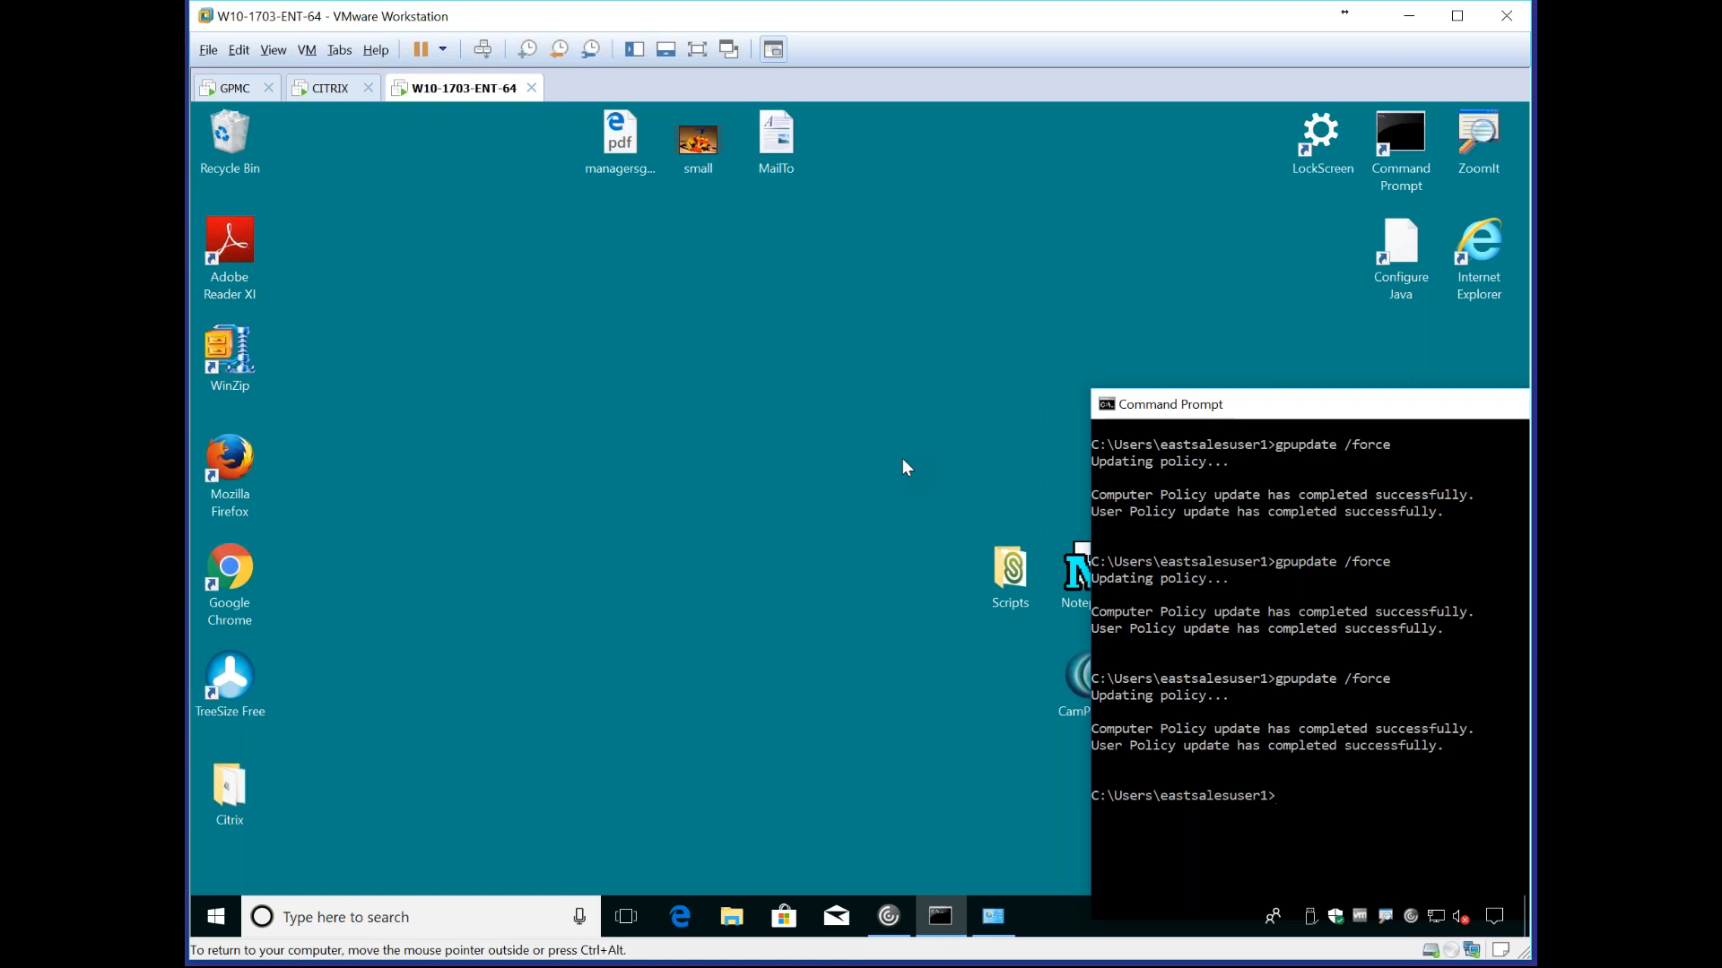
# Step: Move the Command Prompt window out of the way to uncover the desktop icons
pyautogui.moveTo(1170, 412); pyautogui.dragTo(1255, 782)
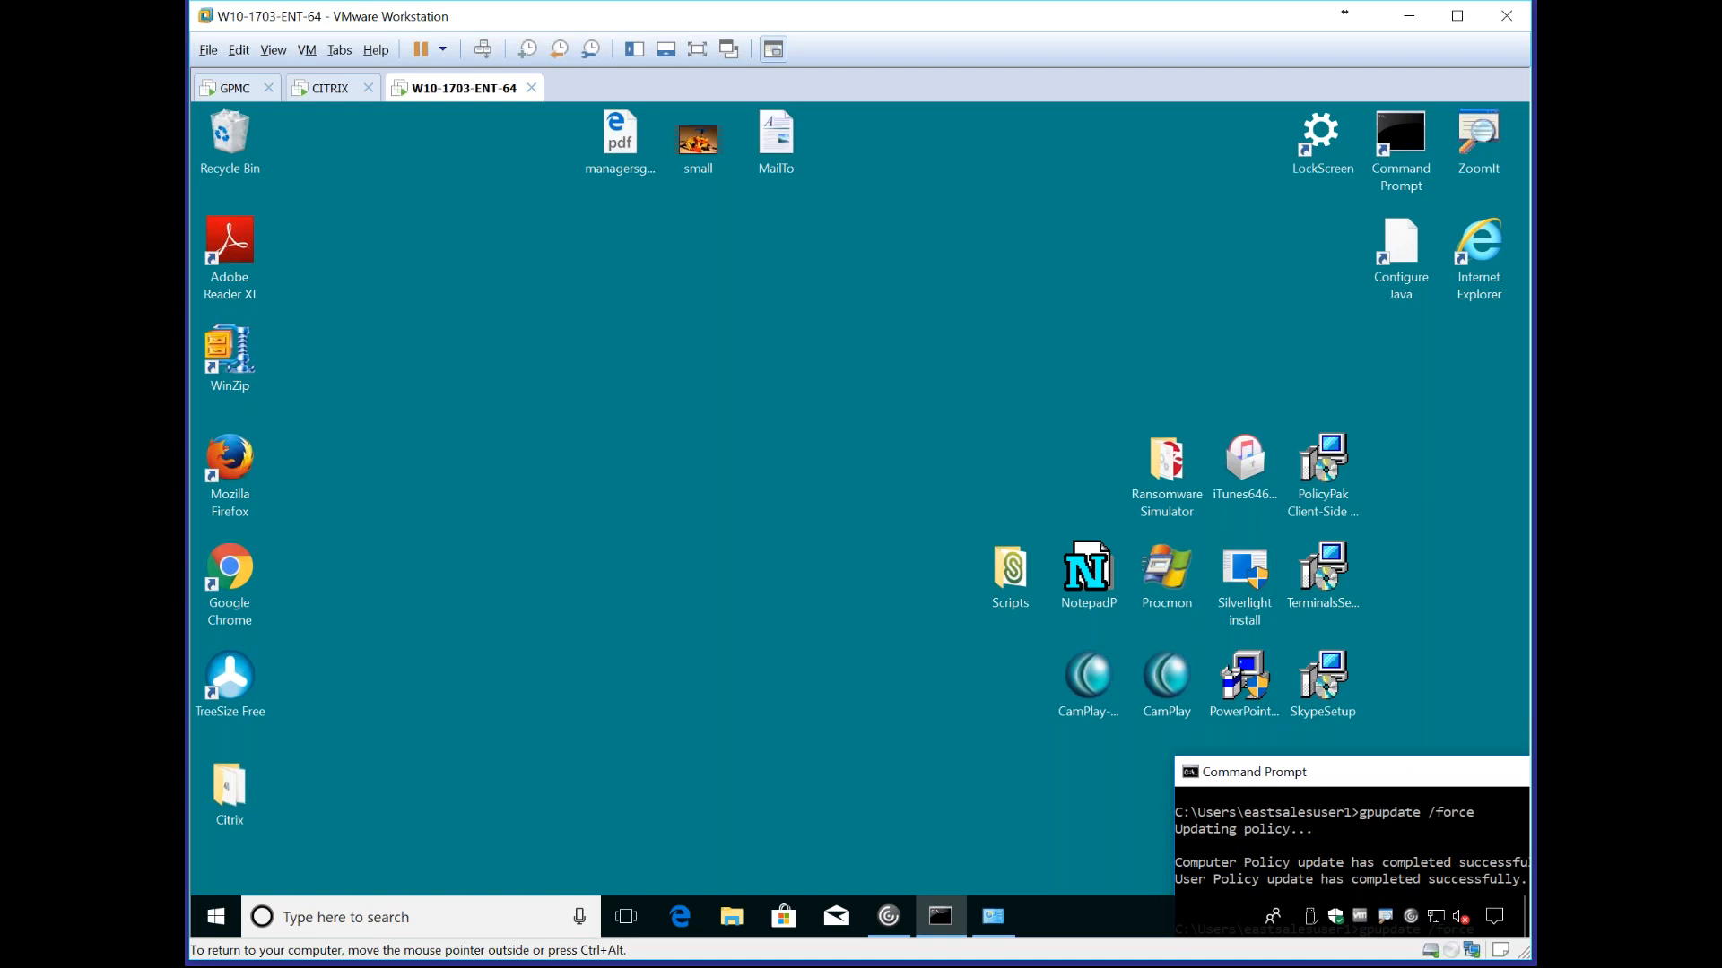
pyautogui.click(718, 436)
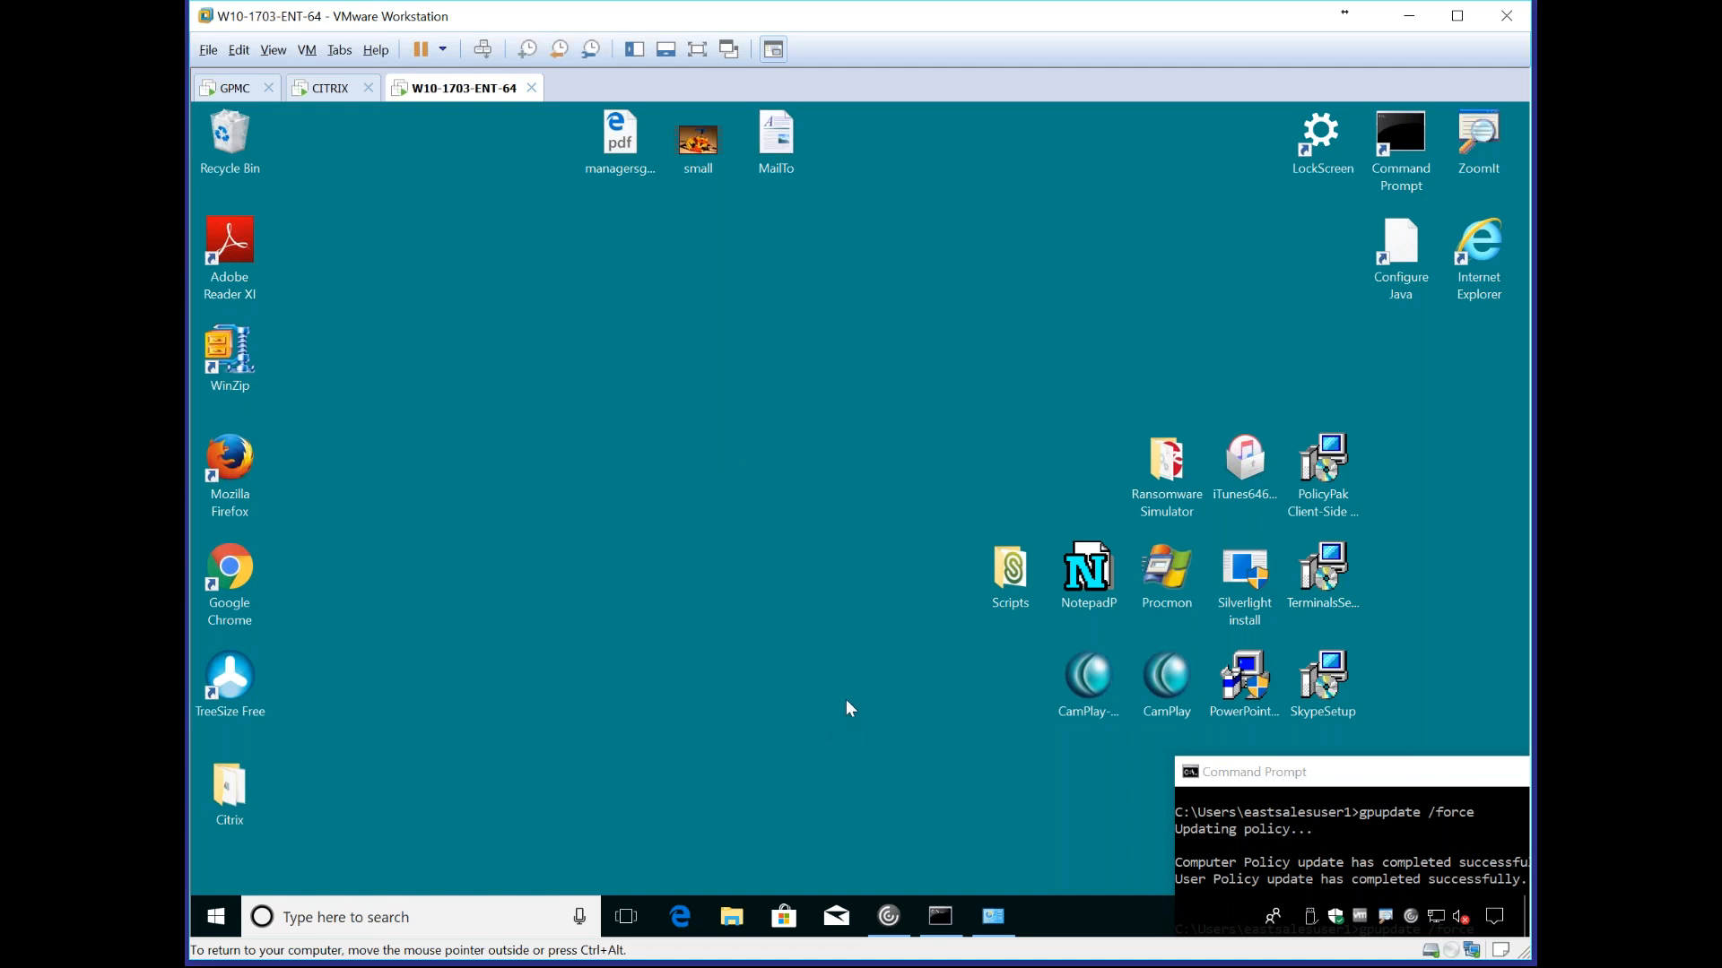
pyautogui.moveTo(1262, 770); pyautogui.dragTo(1288, 800)
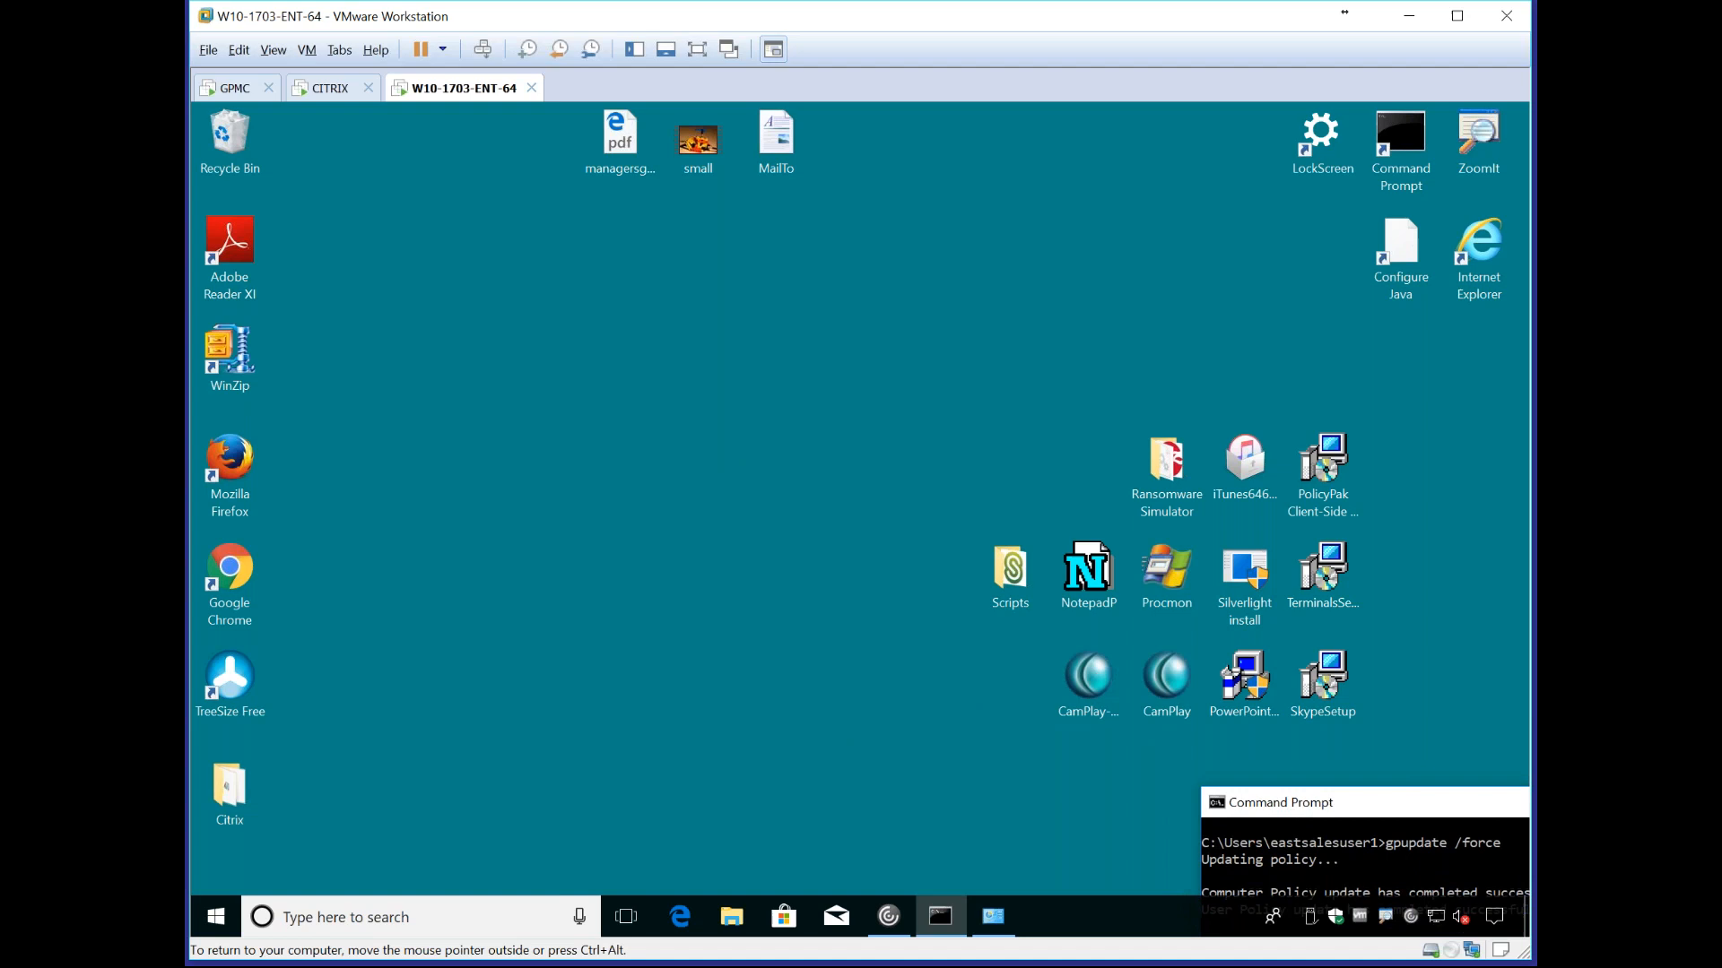
pyautogui.click(1263, 765)
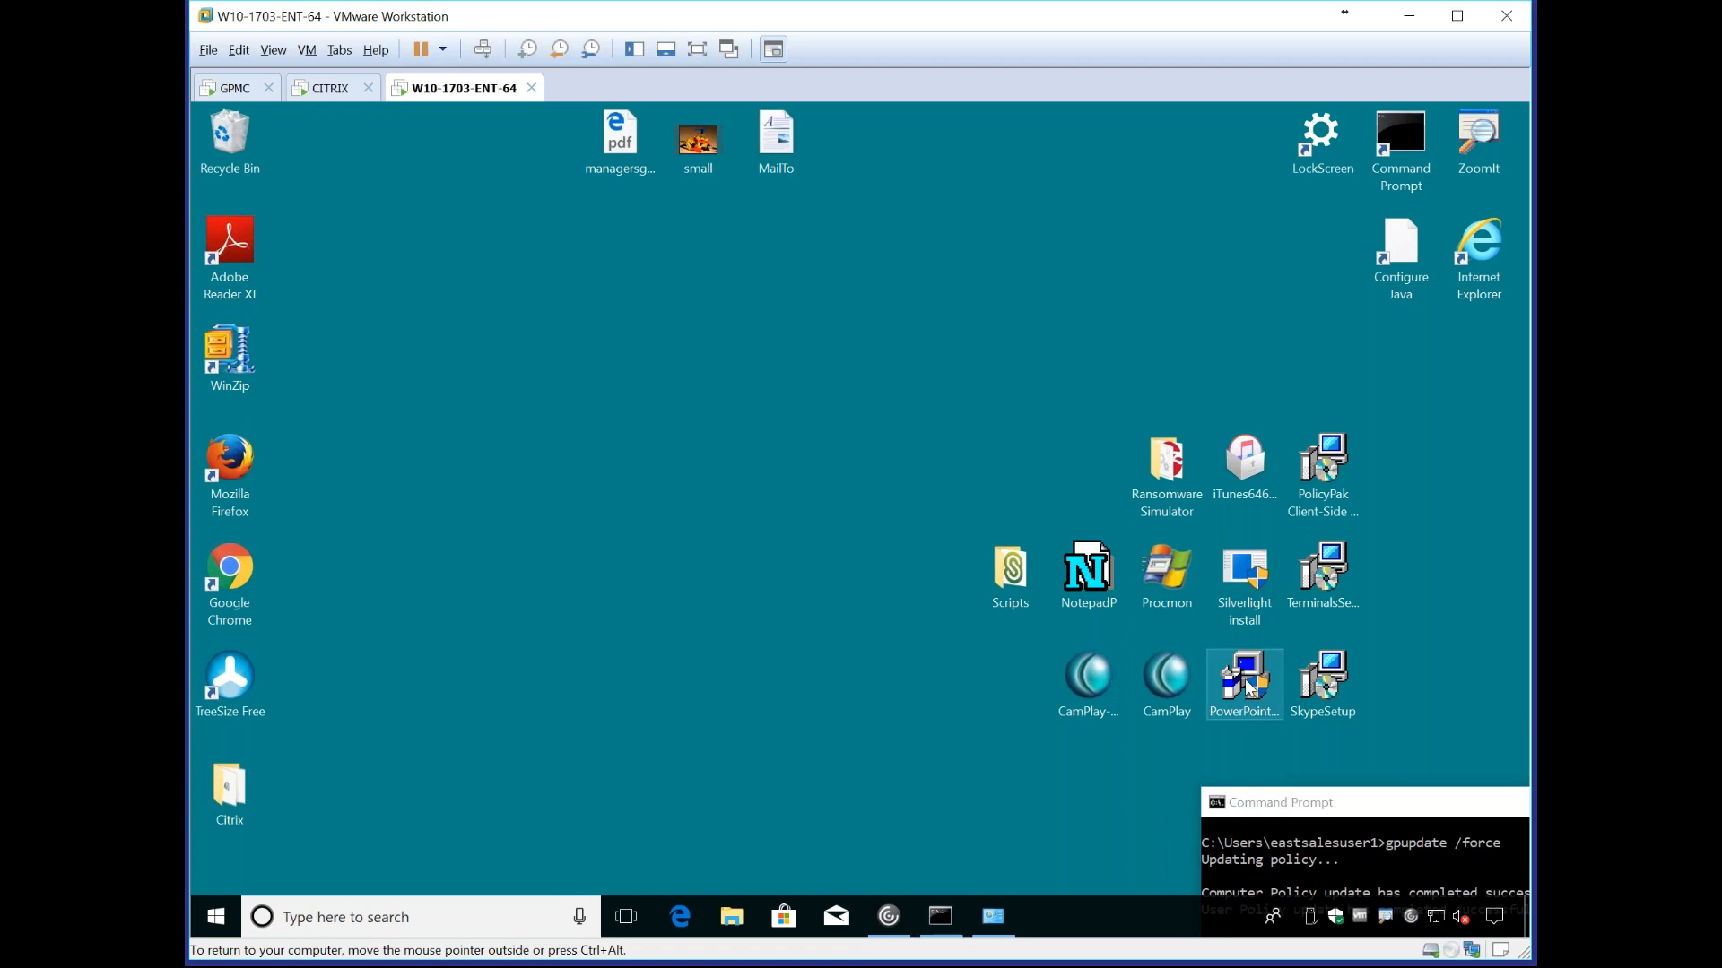
# Step: Try to launch Procmon from the desktop as a standard user, and cancel the User Account Control request
pyautogui.doubleClick(1171, 565)
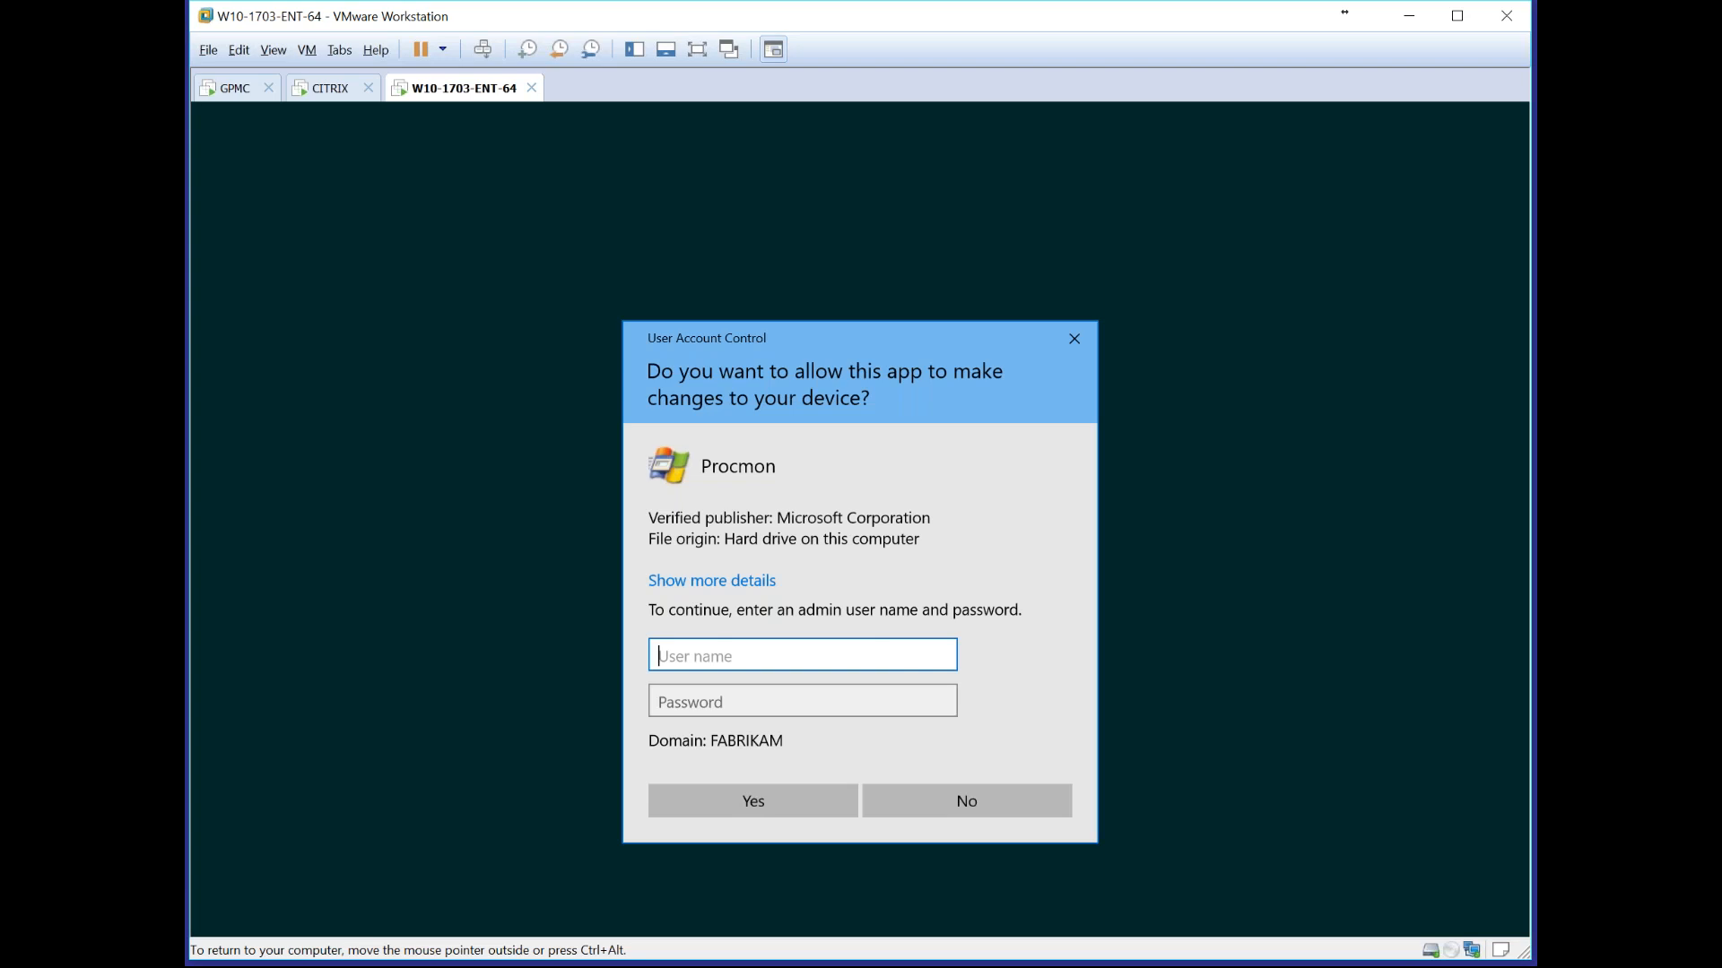
pyautogui.press('Escape')
pyautogui.click(531, 671)
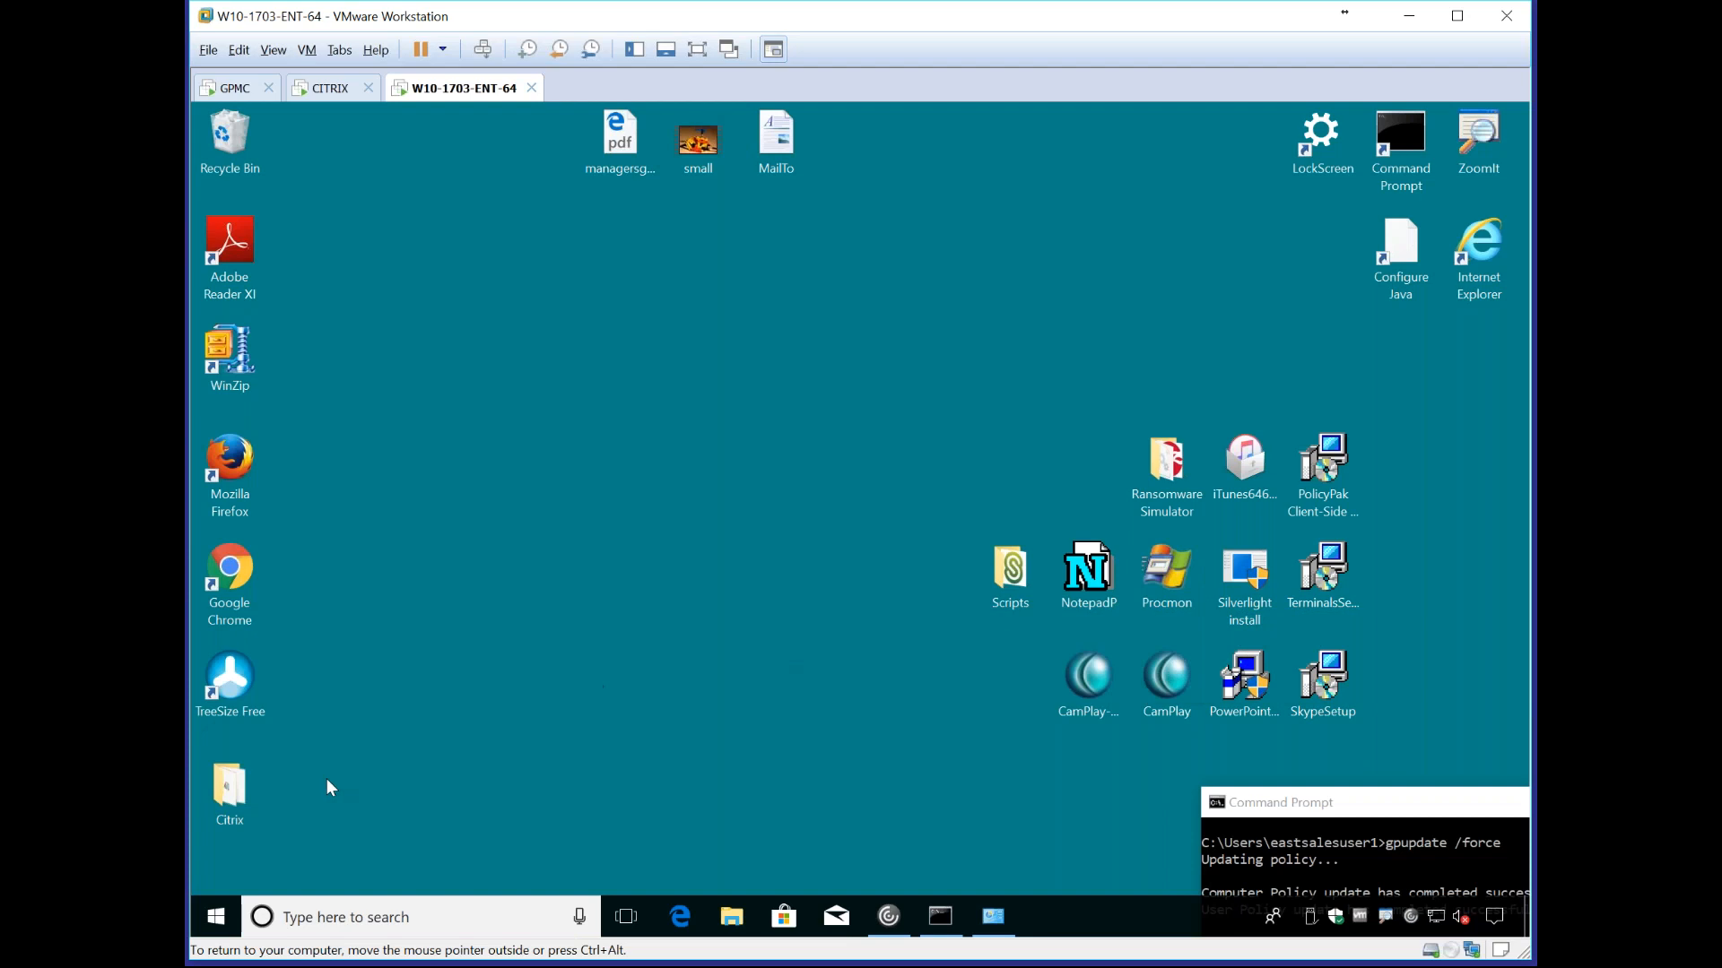
# Step: Open Device Manager as a standard user, circle its standard-user notice in a magnified view, and close it
pyautogui.rightClick(235, 915)
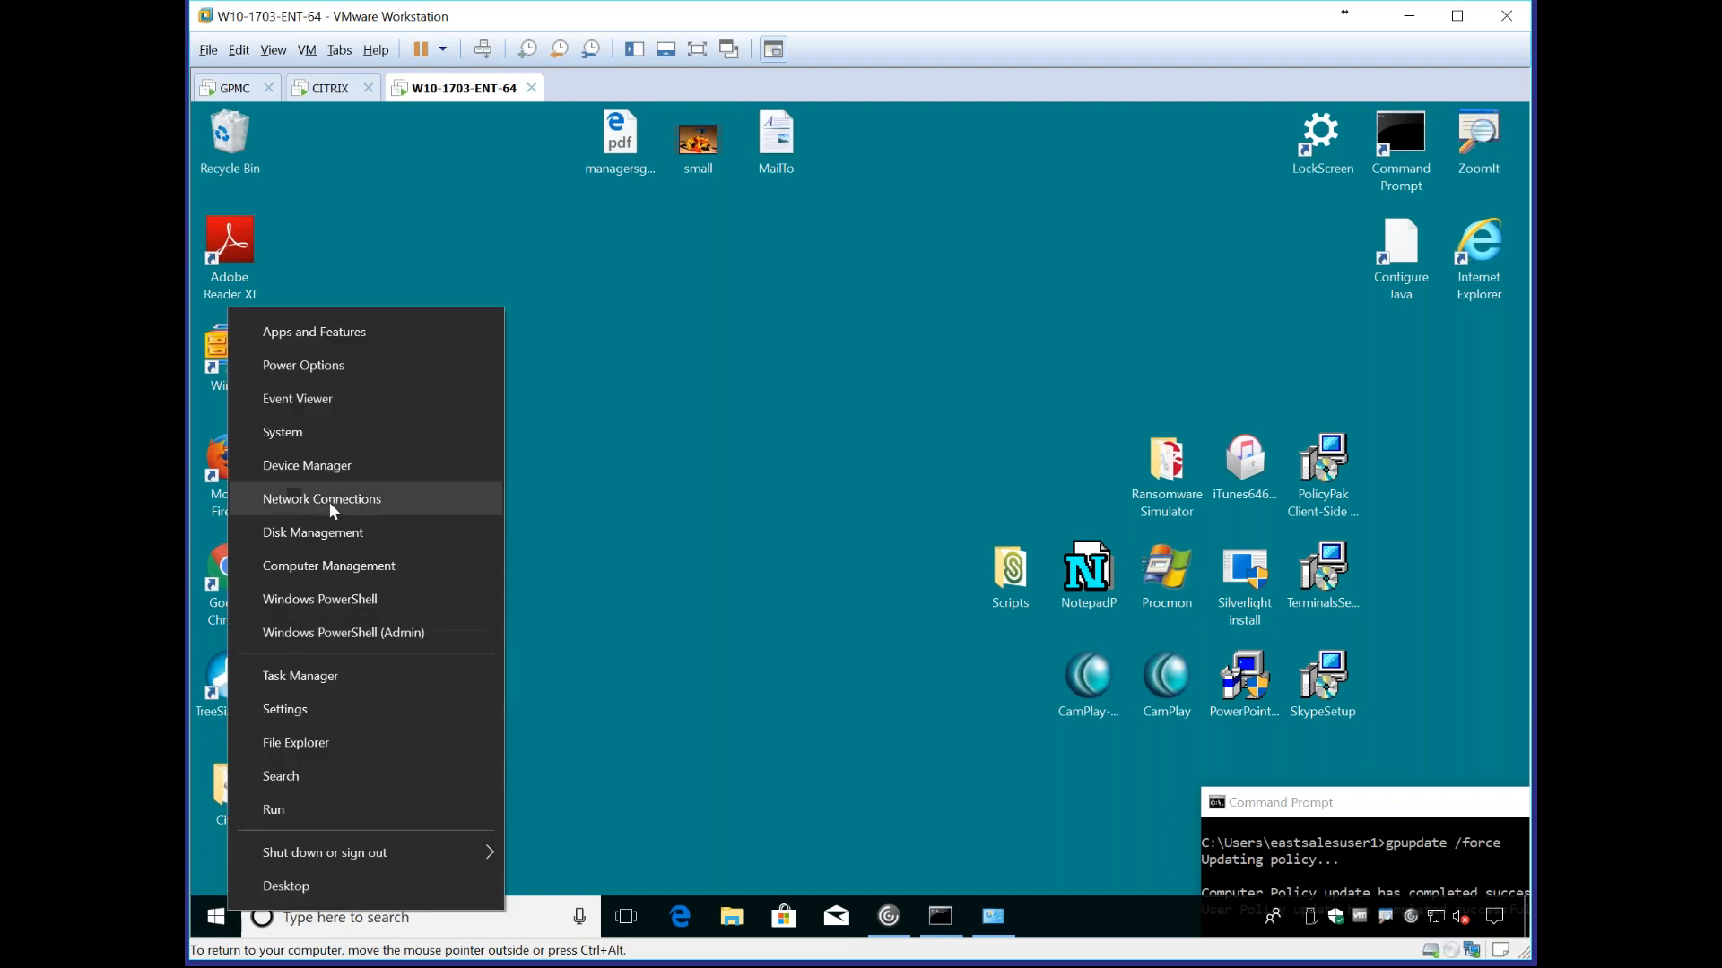
pyautogui.click(336, 479)
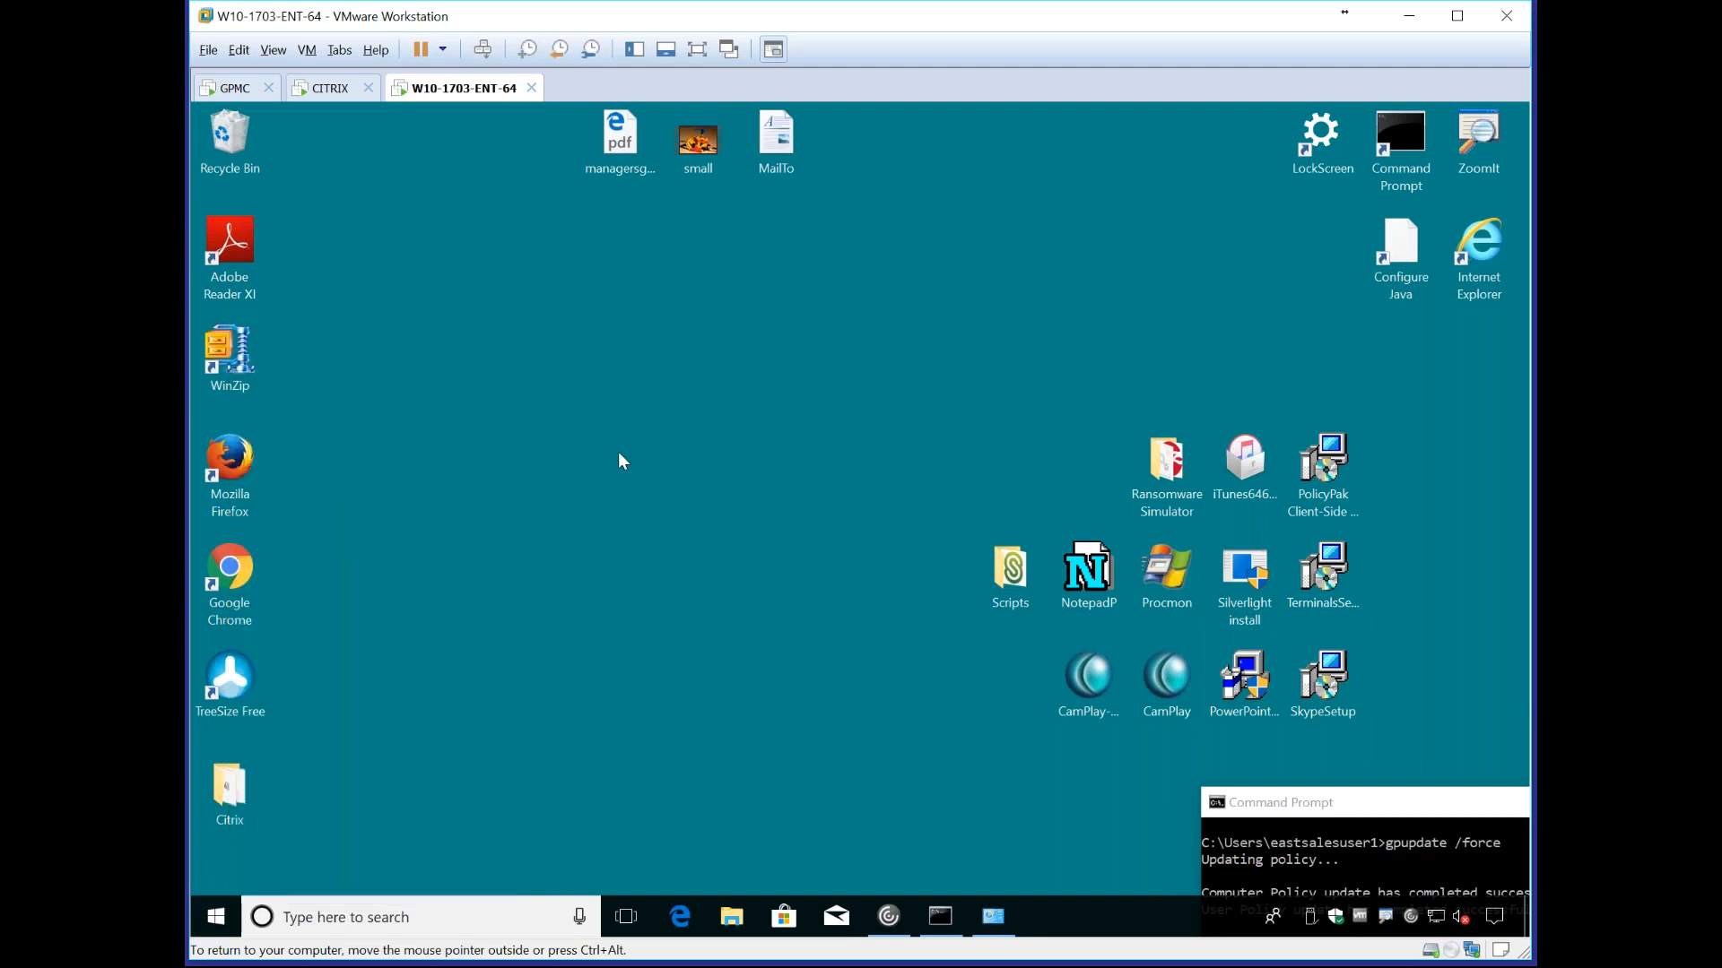
pyautogui.hotkey('ctrl', '1')
pyautogui.click(776, 487)
pyautogui.moveTo(961, 453)
pyautogui.mouseDown()
pyautogui.moveTo(574, 480)
pyautogui.moveTo(1524, 771)
pyautogui.moveTo(780, 414)
pyautogui.moveTo(754, 428)
pyautogui.mouseUp()
pyautogui.press('Escape')
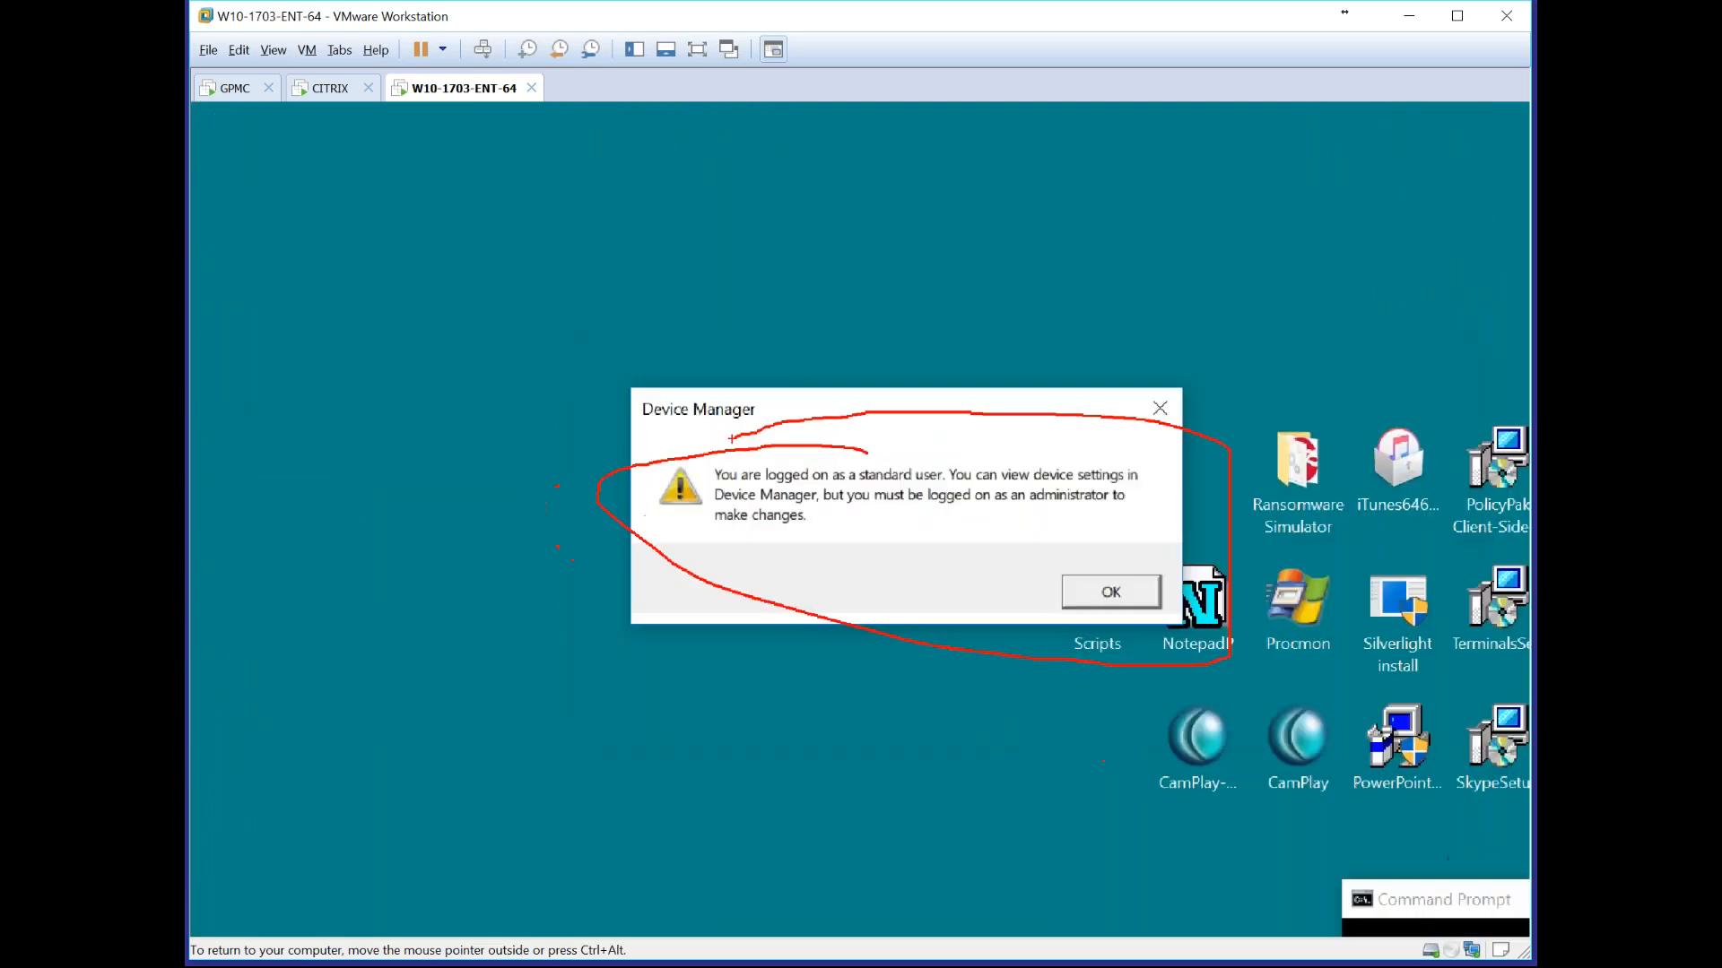
pyautogui.click(1019, 563)
pyautogui.click(879, 597)
pyautogui.hotkey('alt', 'F4')
# Step: Try to install Skype from the SkypeSetup installer as a standard user, and cancel the elevation request
pyautogui.doubleClick(1248, 681)
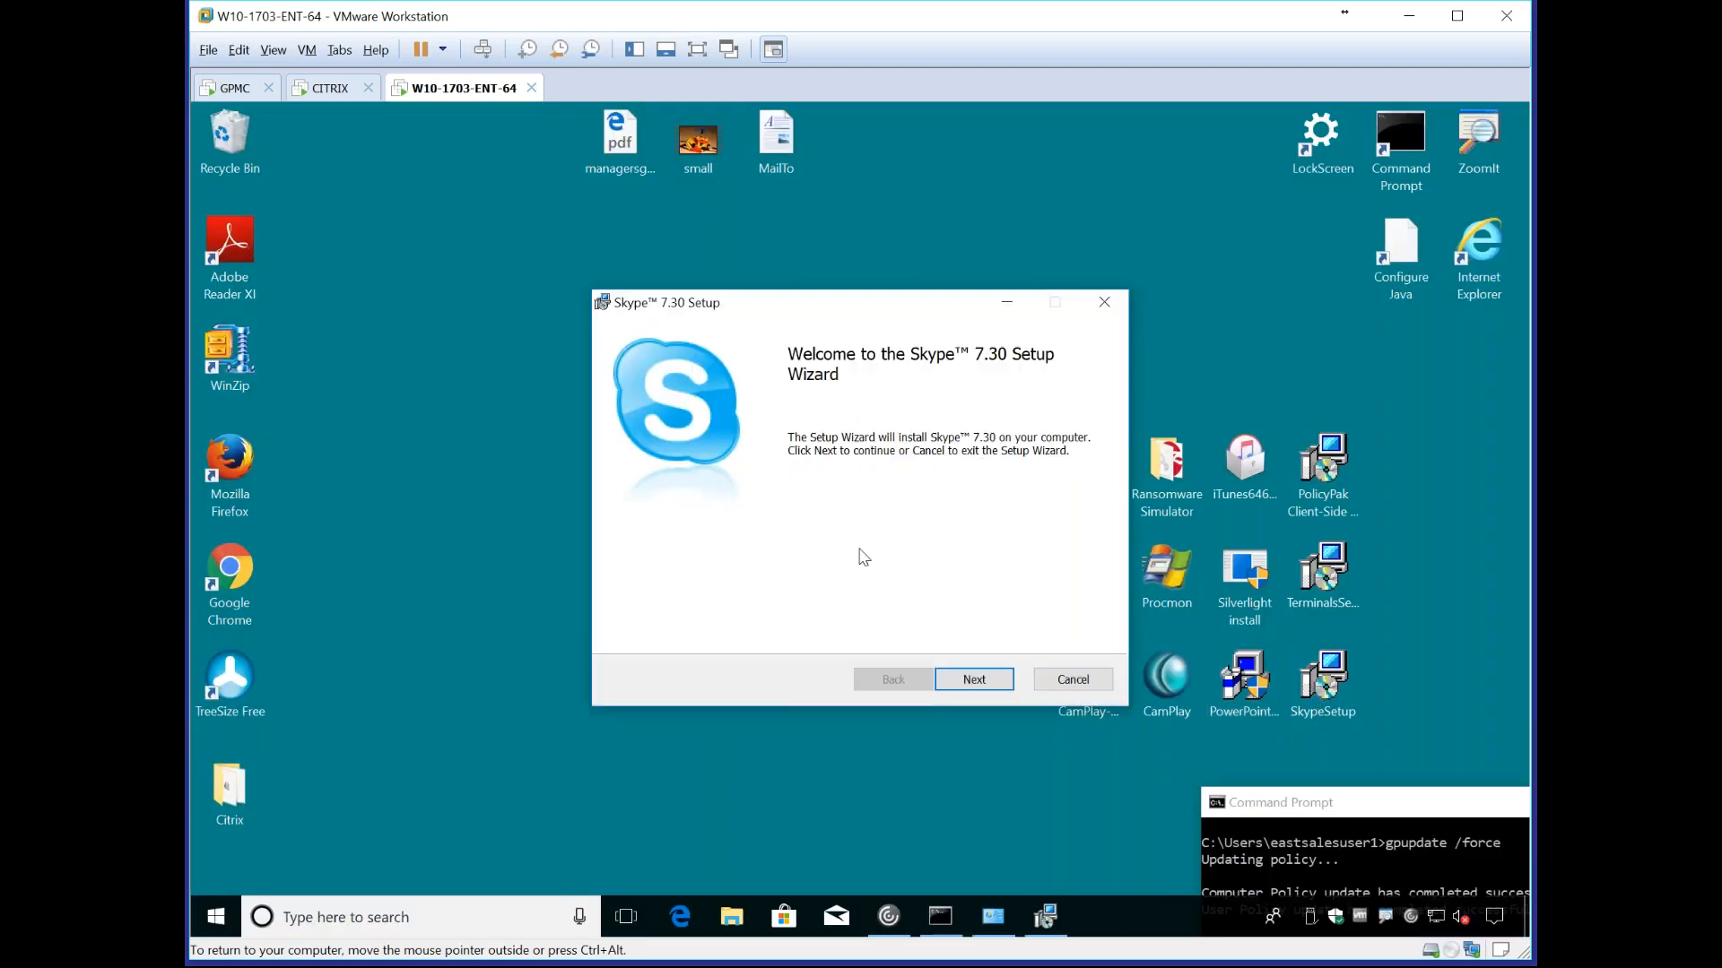
pyautogui.press('Return')
pyautogui.click(825, 636)
pyautogui.press('Return')
pyautogui.press('Return')
pyautogui.press('Return')
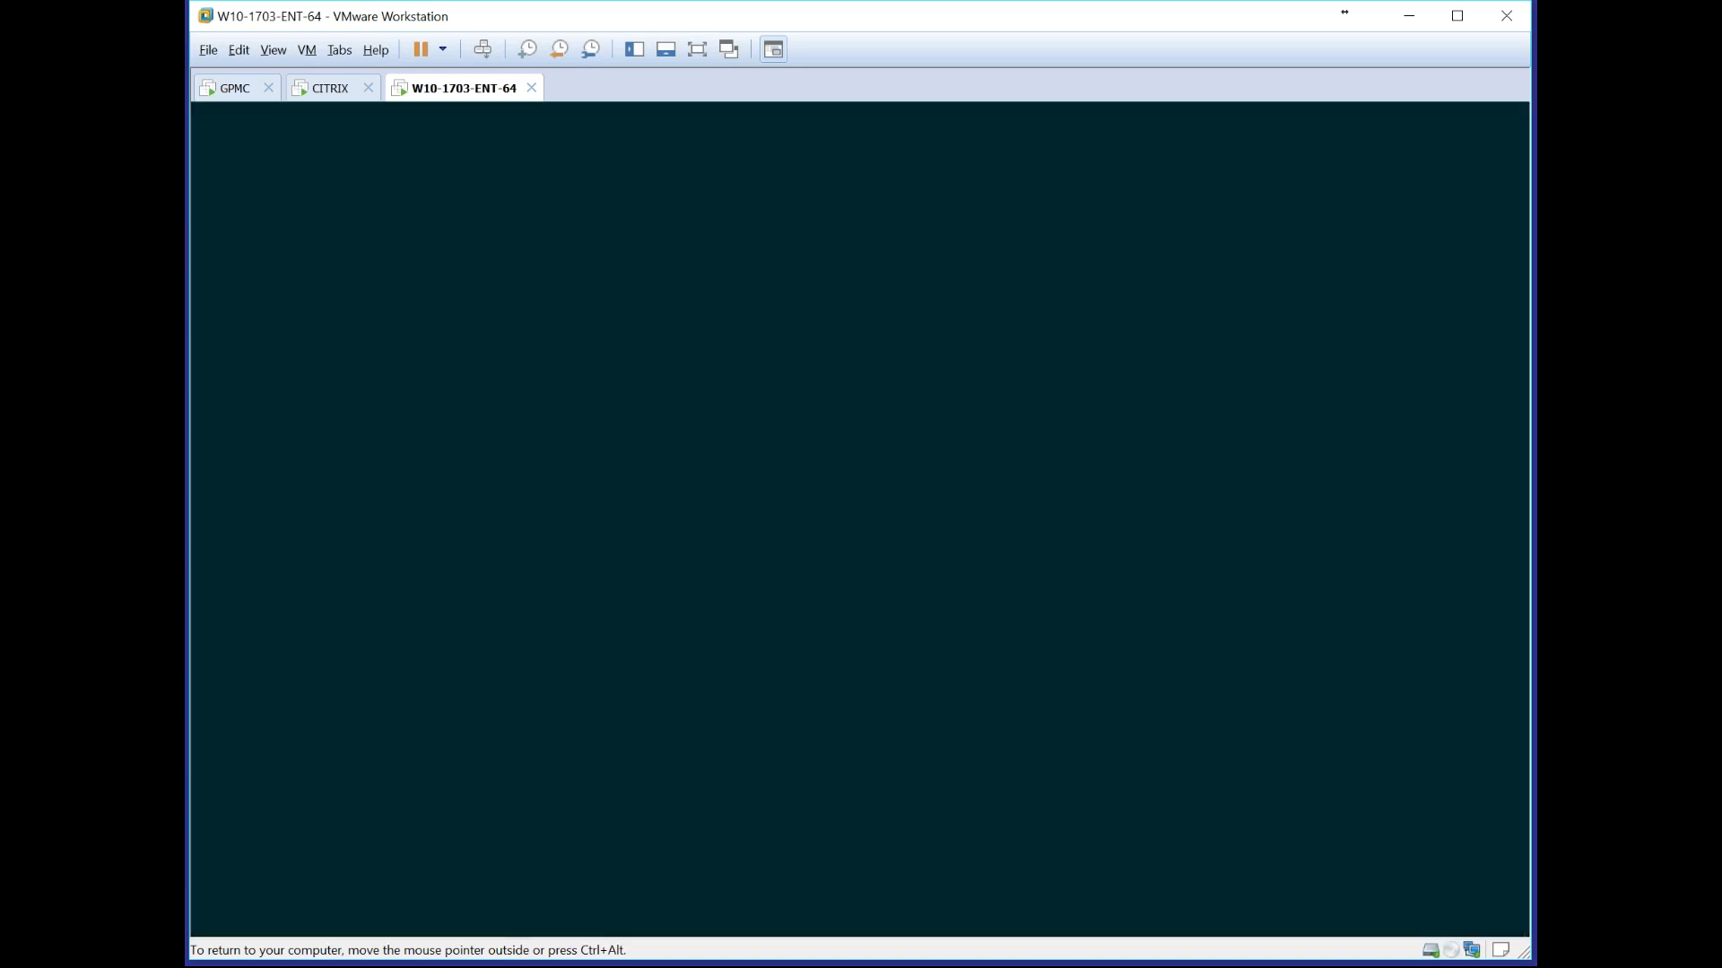
pyautogui.press('Escape')
pyautogui.press('Return')
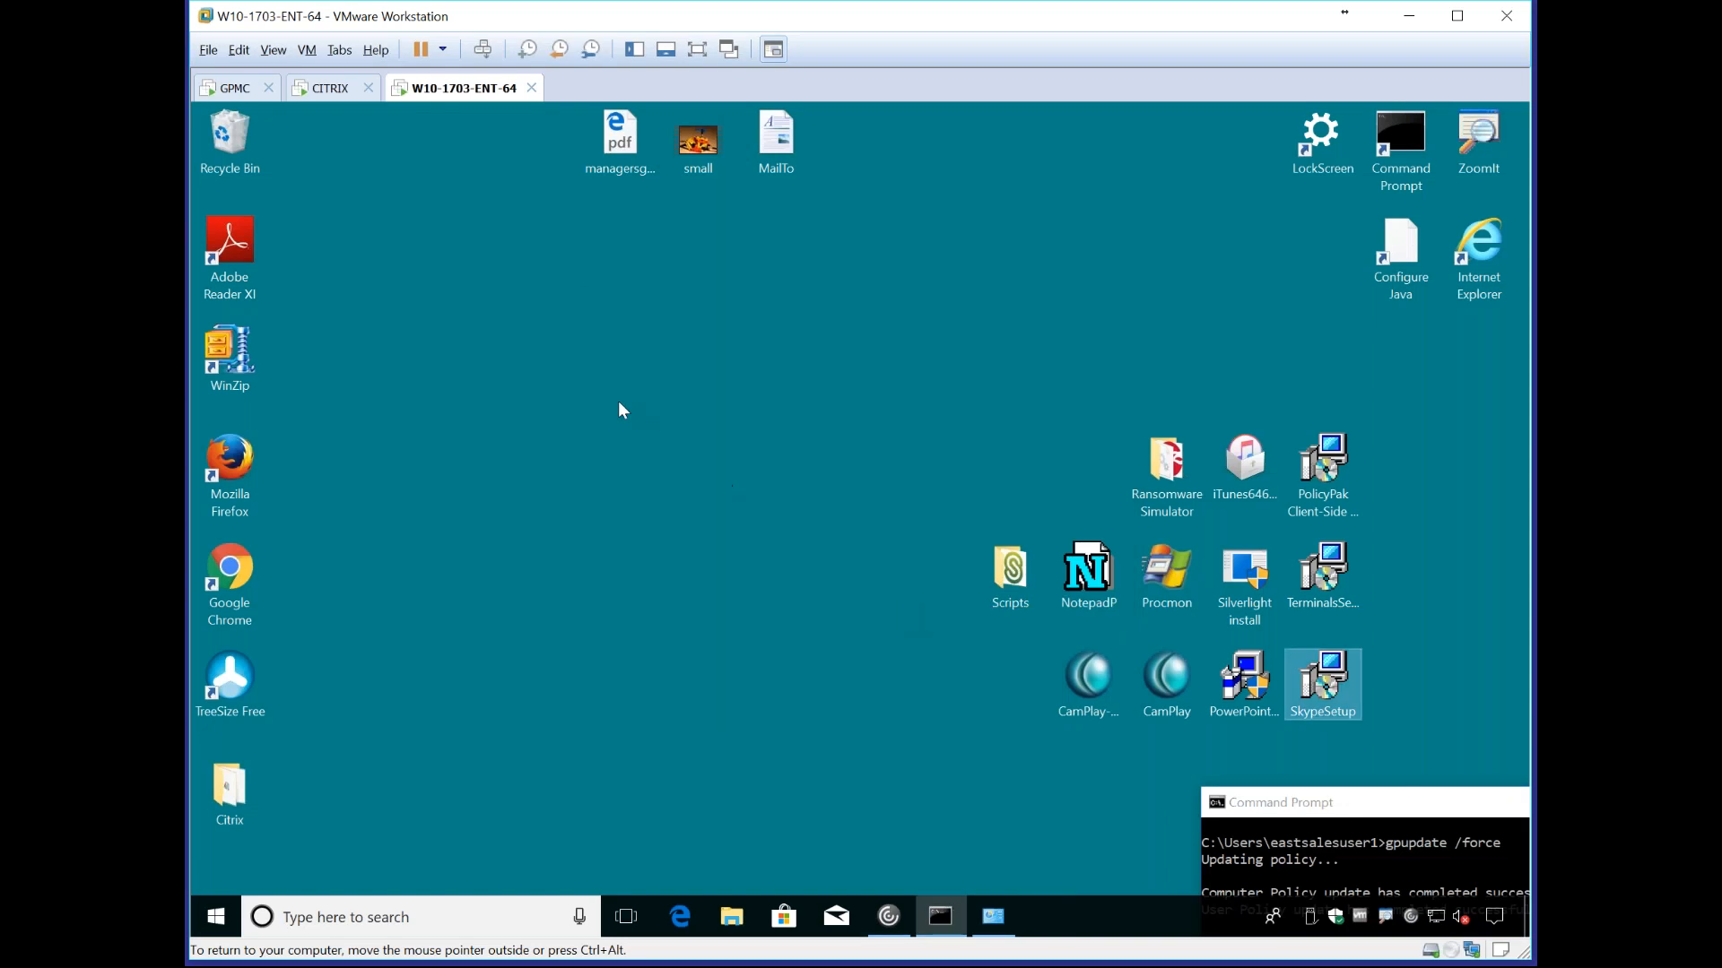
# Step: On the GPMC machine, close the Java rules policy editor and create a GPO named "PPLPM GPO Demo 1" linked to East Sales Users
pyautogui.click(235, 88)
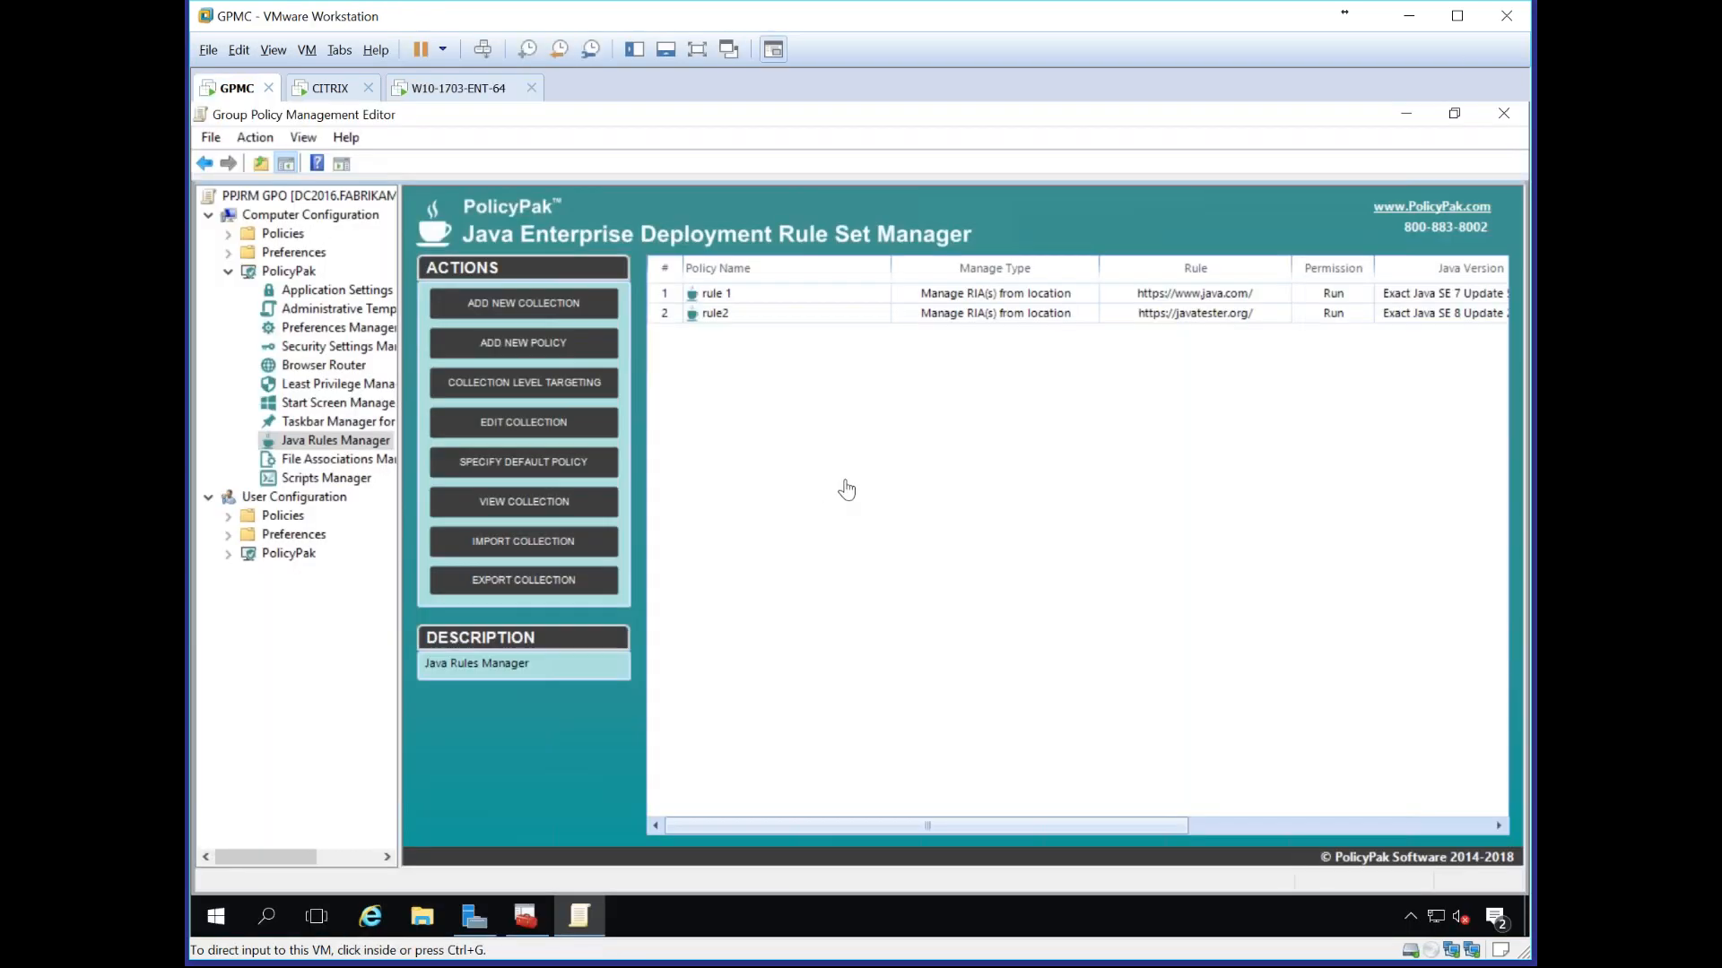
pyautogui.click(1503, 114)
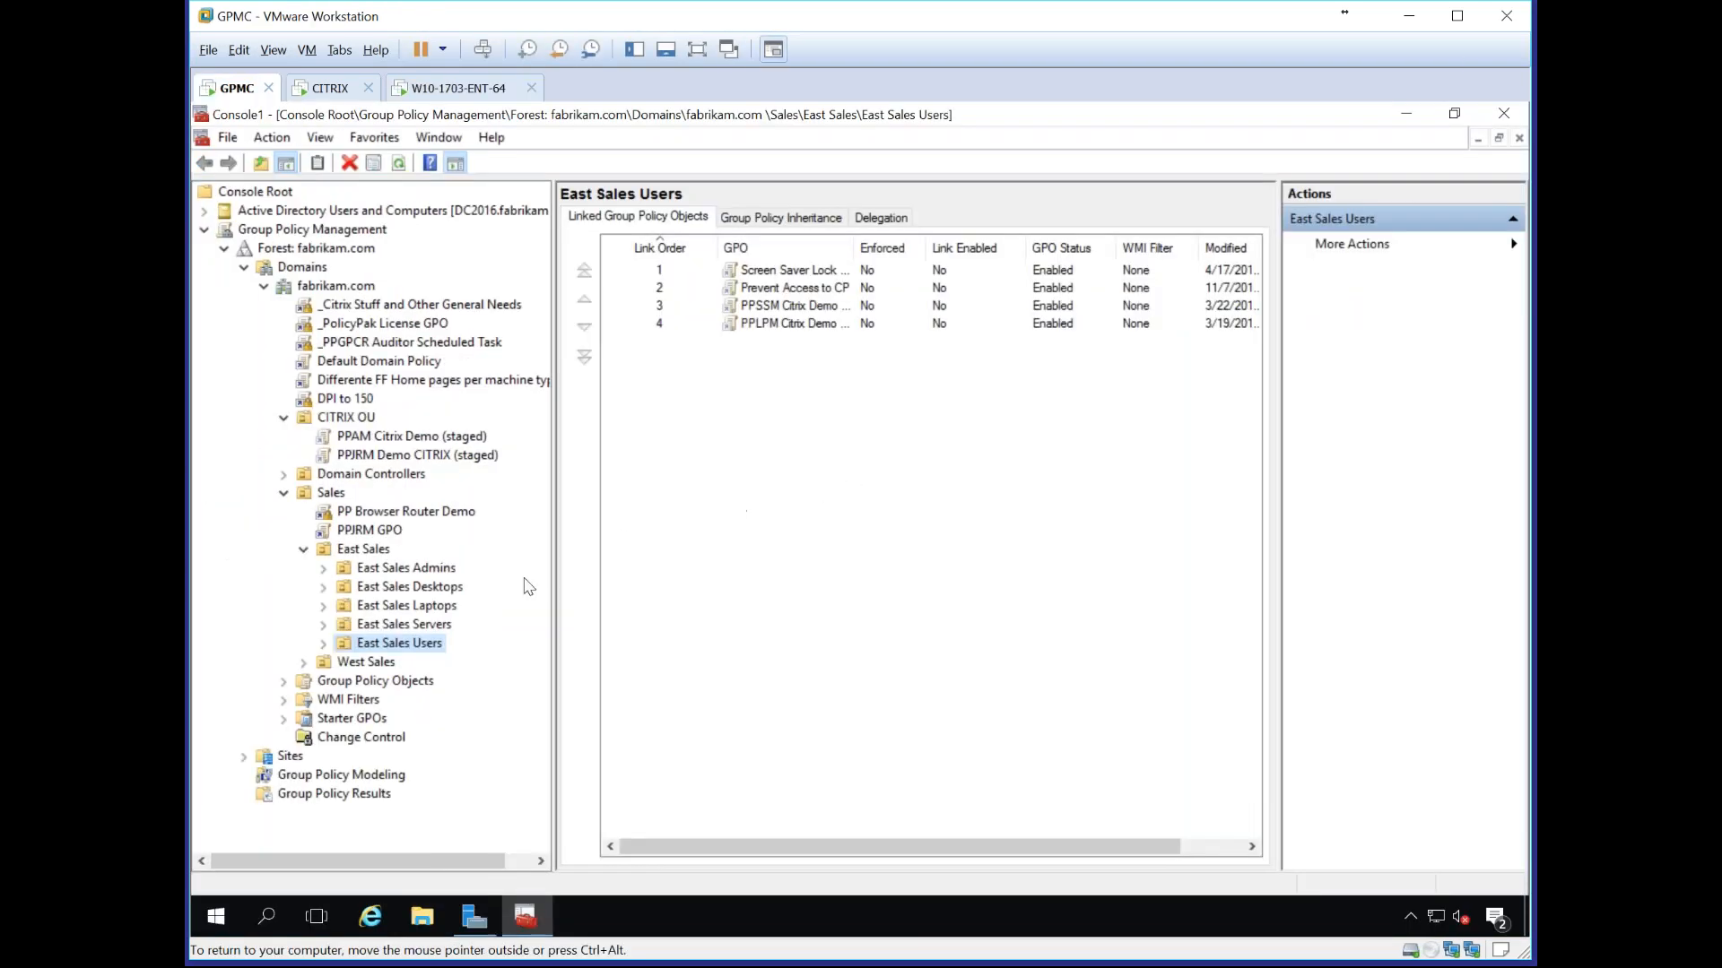
pyautogui.doubleClick(404, 644)
pyautogui.rightClick(400, 649)
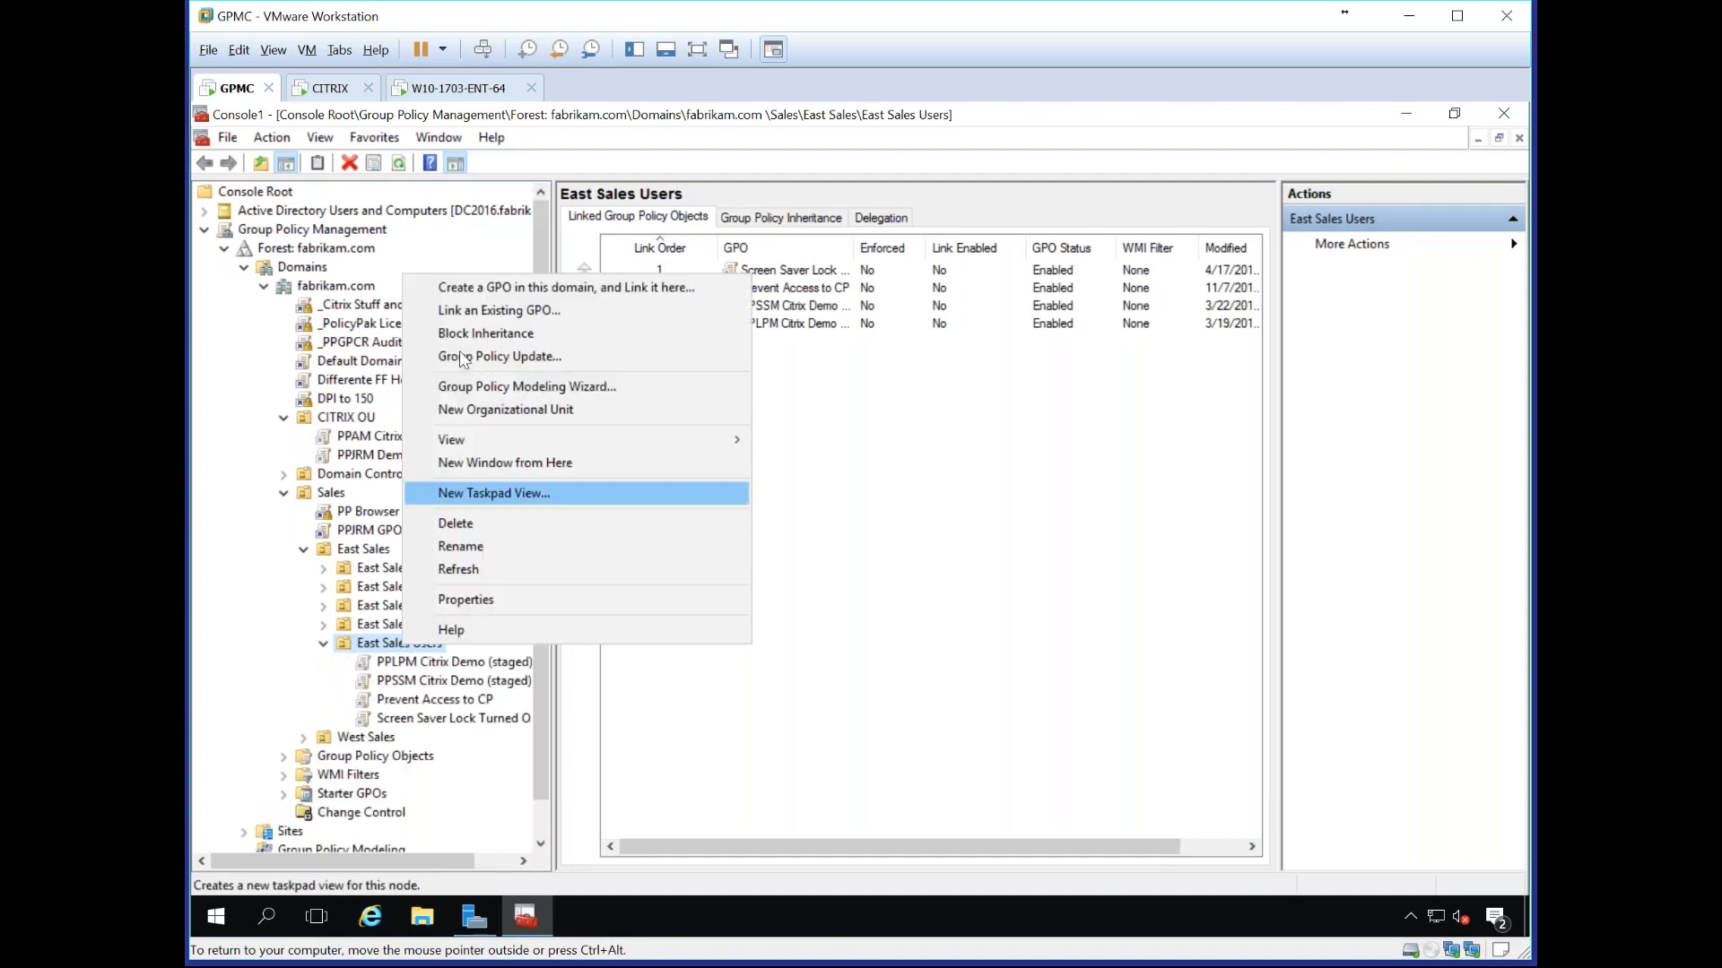
pyautogui.click(469, 287)
pyautogui.write('PPL')
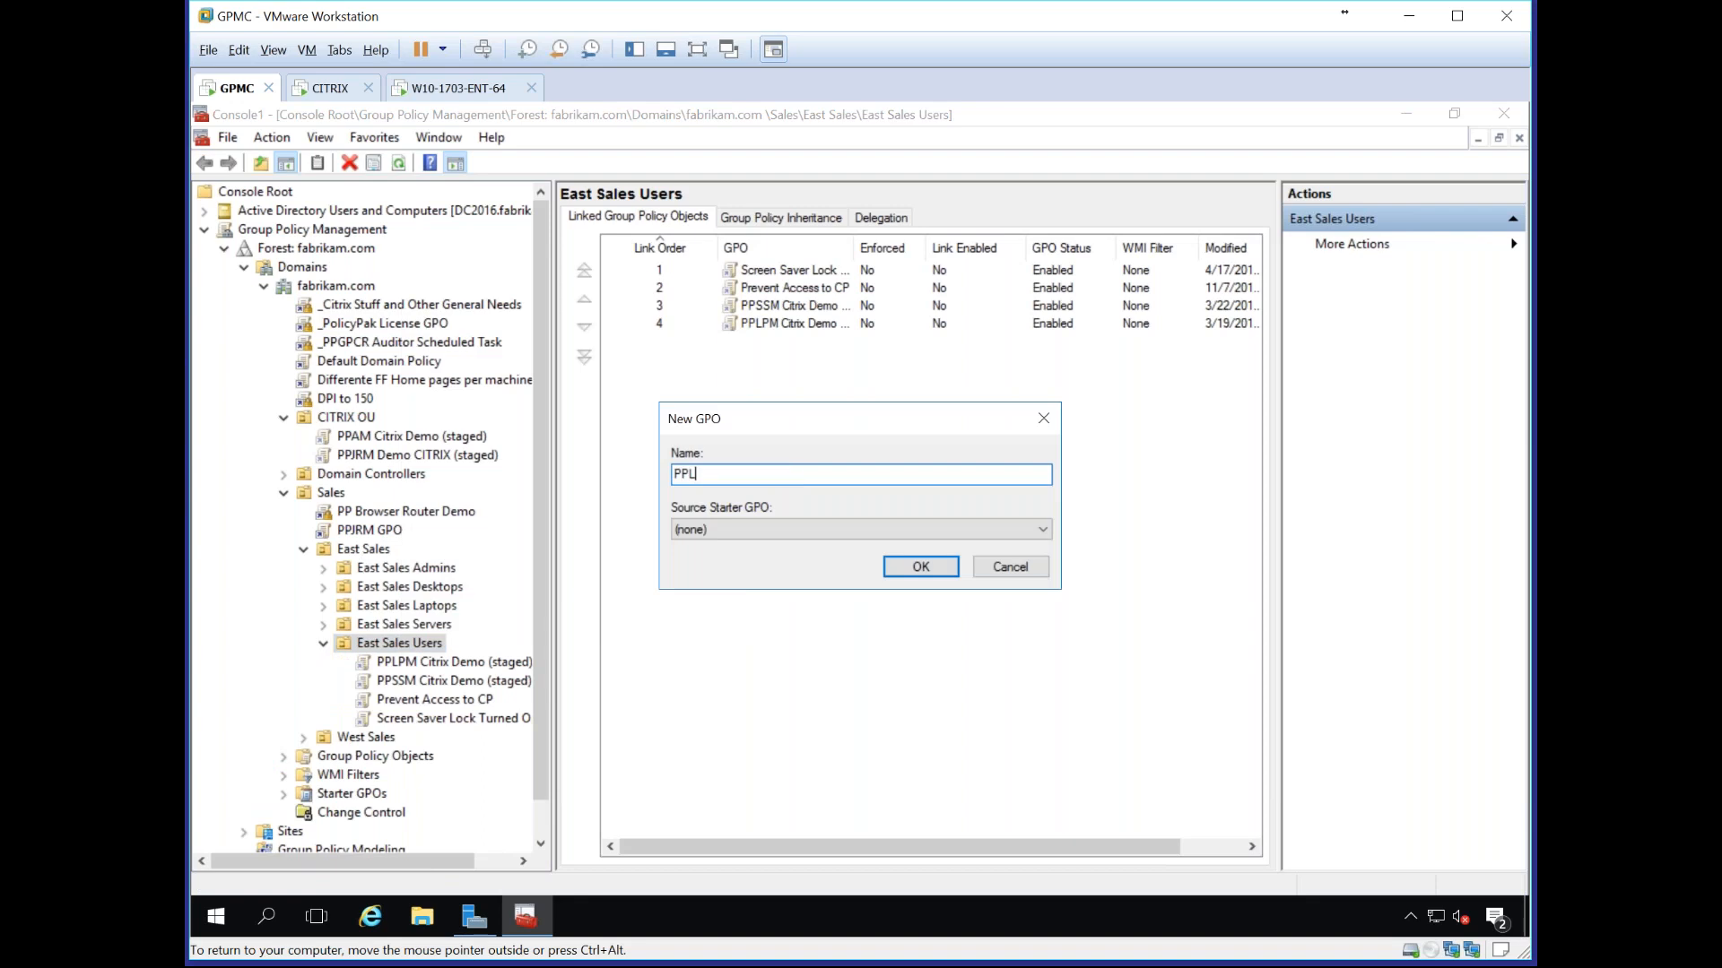
pyautogui.write('PM GPO Demo 1')
pyautogui.press('Return')
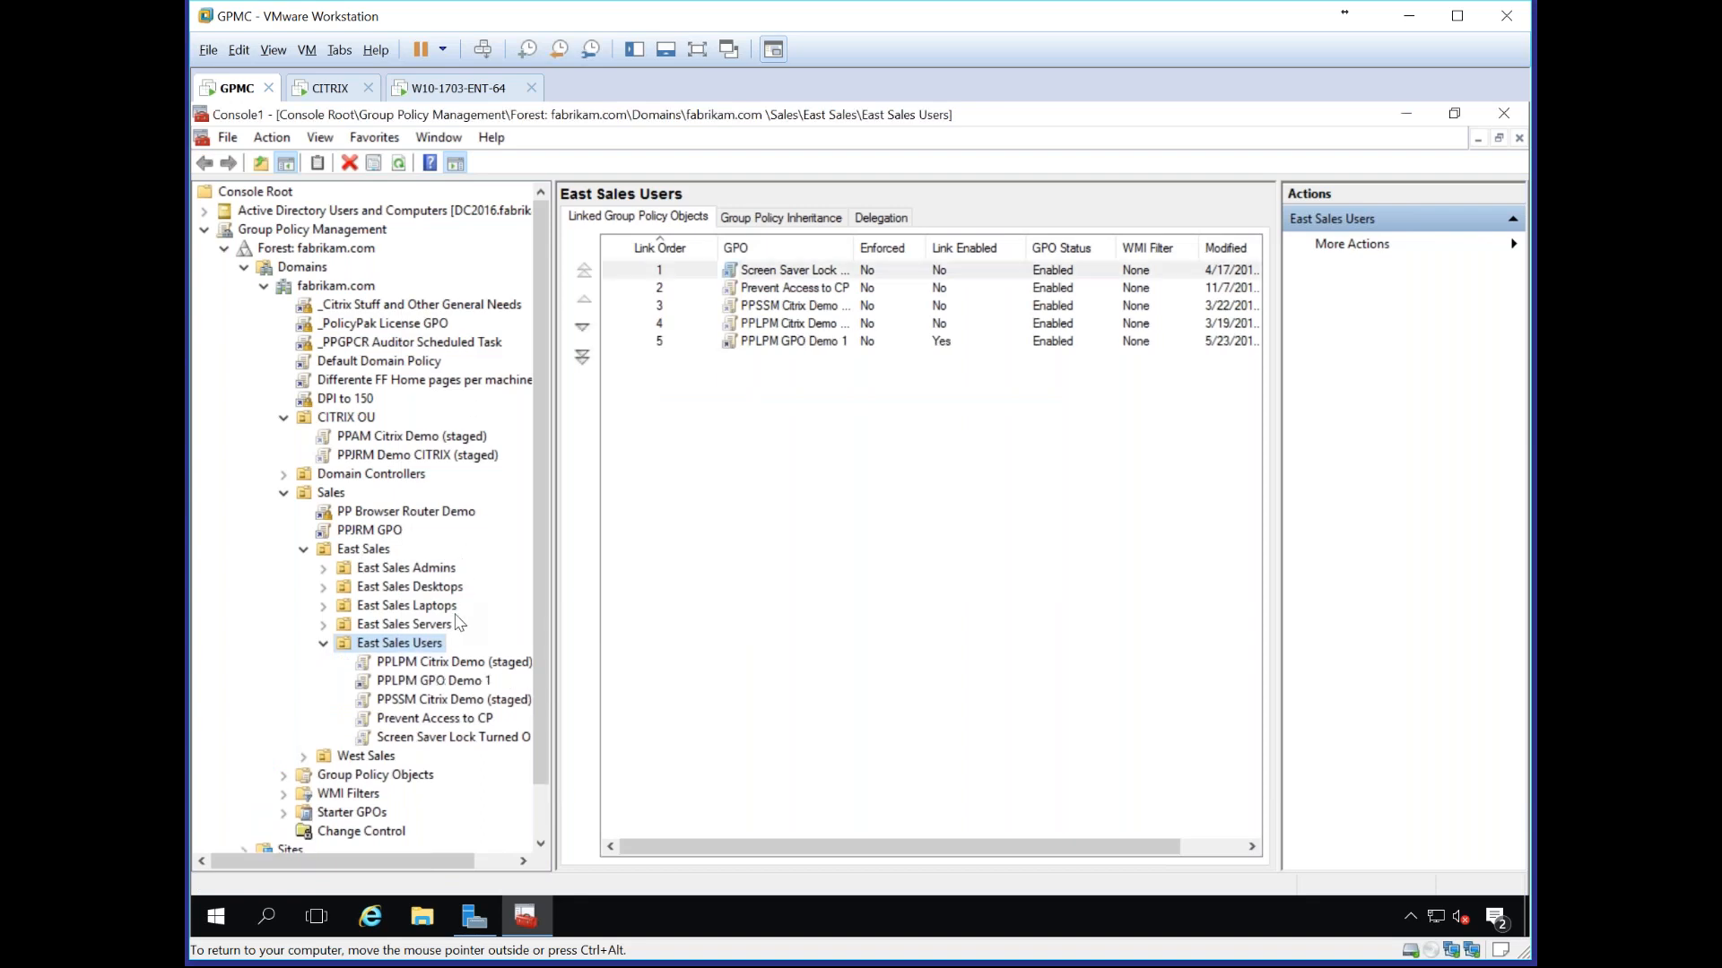
# Step: Open PPLPM GPO Demo 1 for editing and show PolicyPak's Least Privilege Manager under User Configuration
pyautogui.rightClick(448, 689)
pyautogui.click(476, 459)
pyautogui.doubleClick(565, 213)
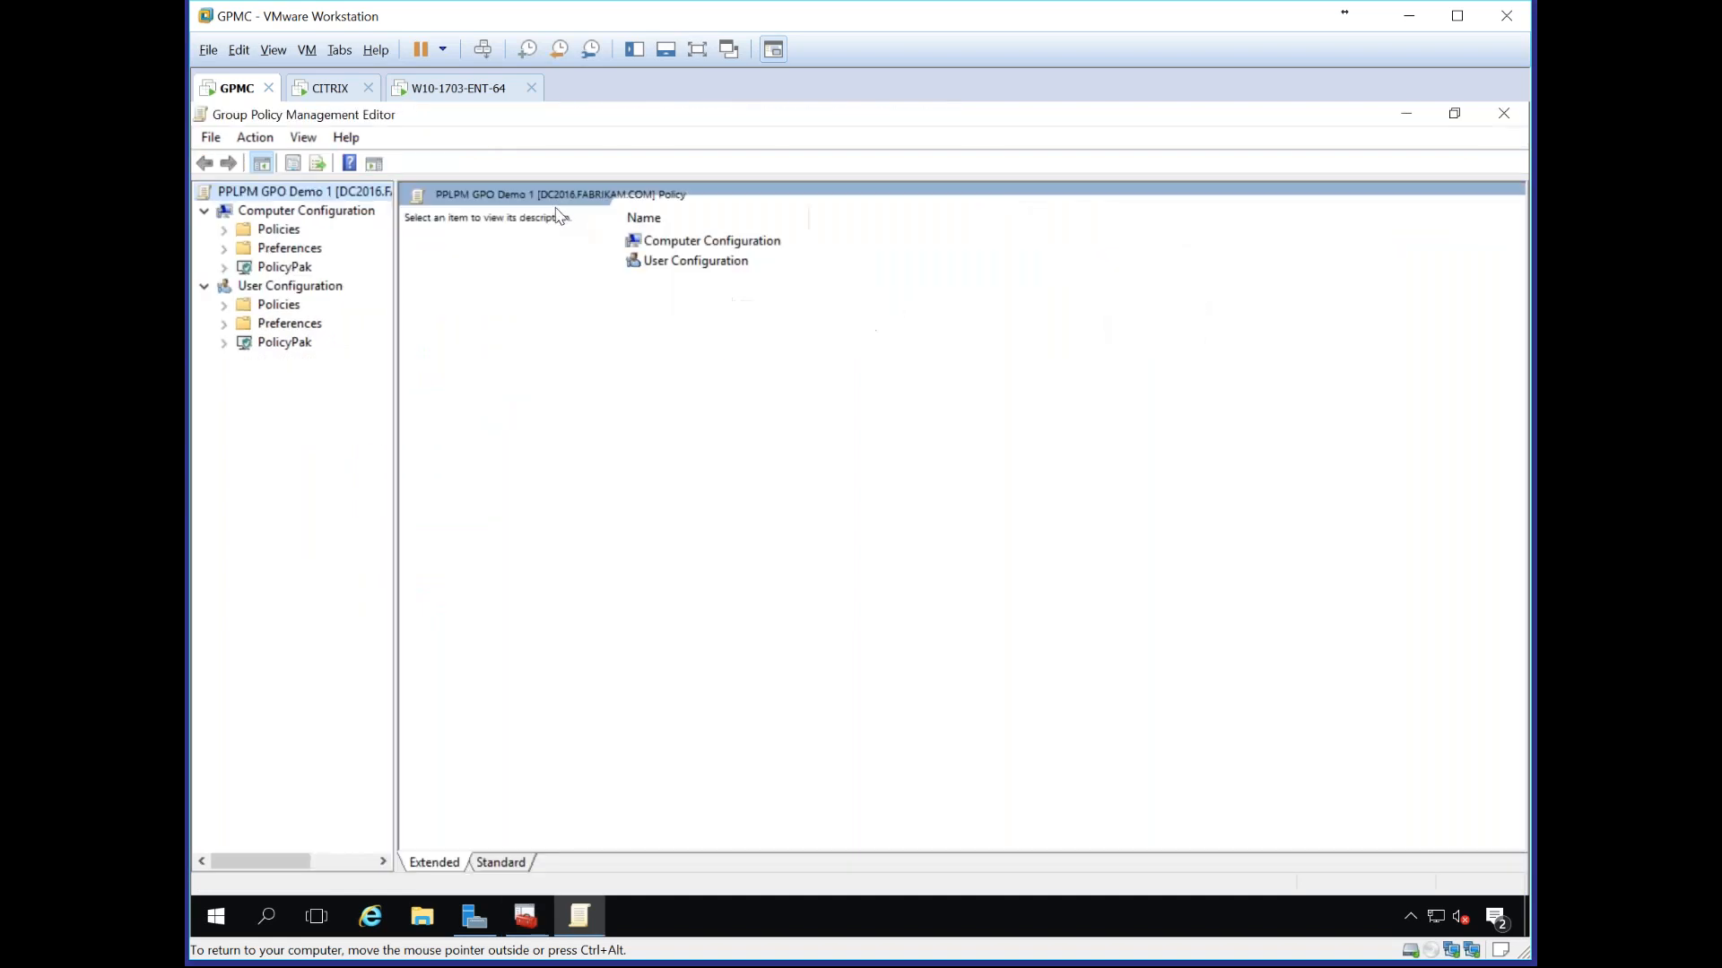
pyautogui.click(224, 343)
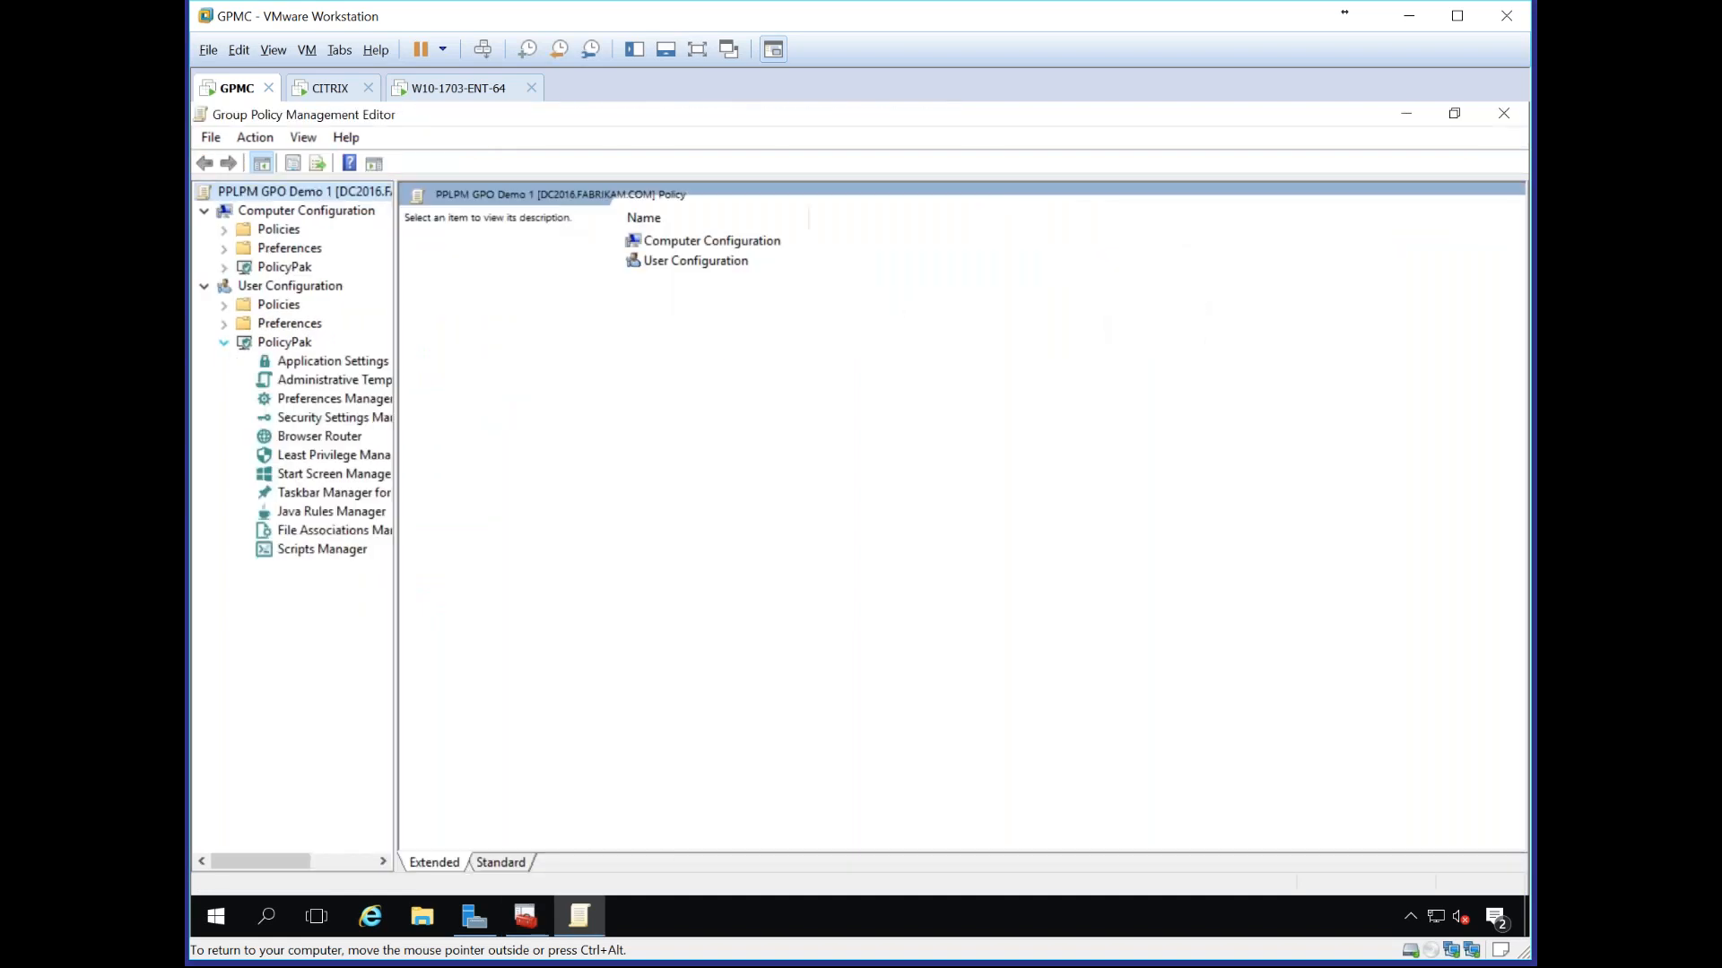
pyautogui.click(359, 457)
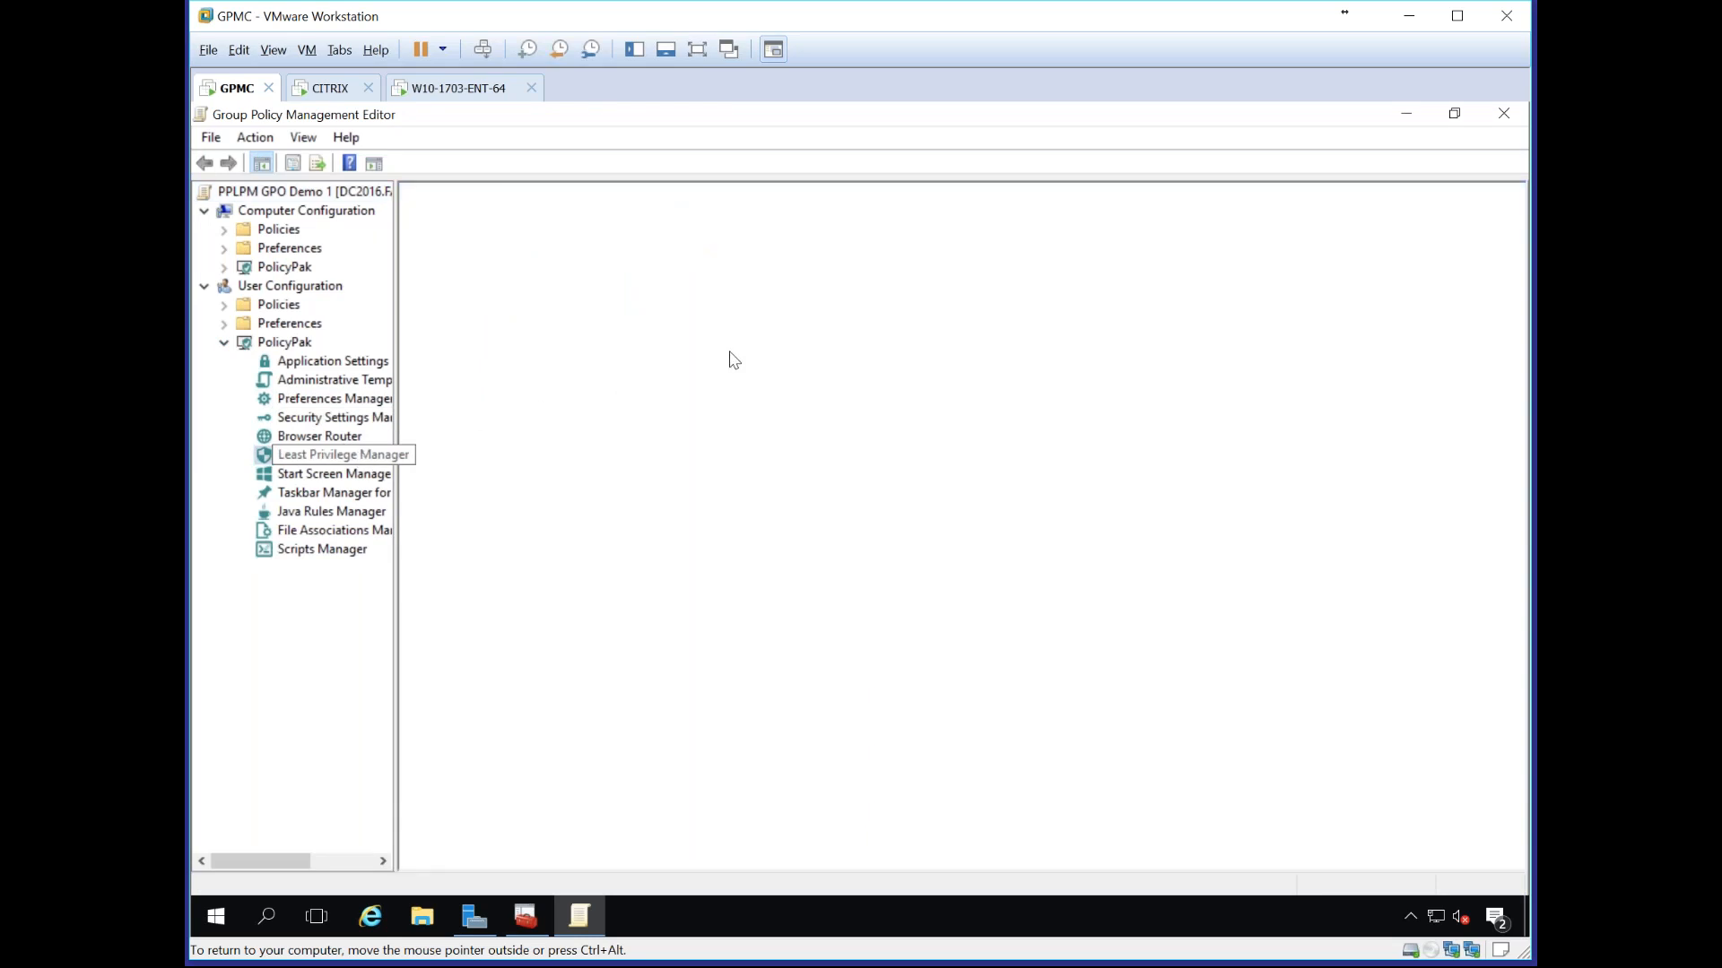
# Step: Start a new executable policy using a simple rule with a SHA1 hash condition, taking Procmon as the reference file
pyautogui.rightClick(715, 324)
pyautogui.moveTo(747, 343)
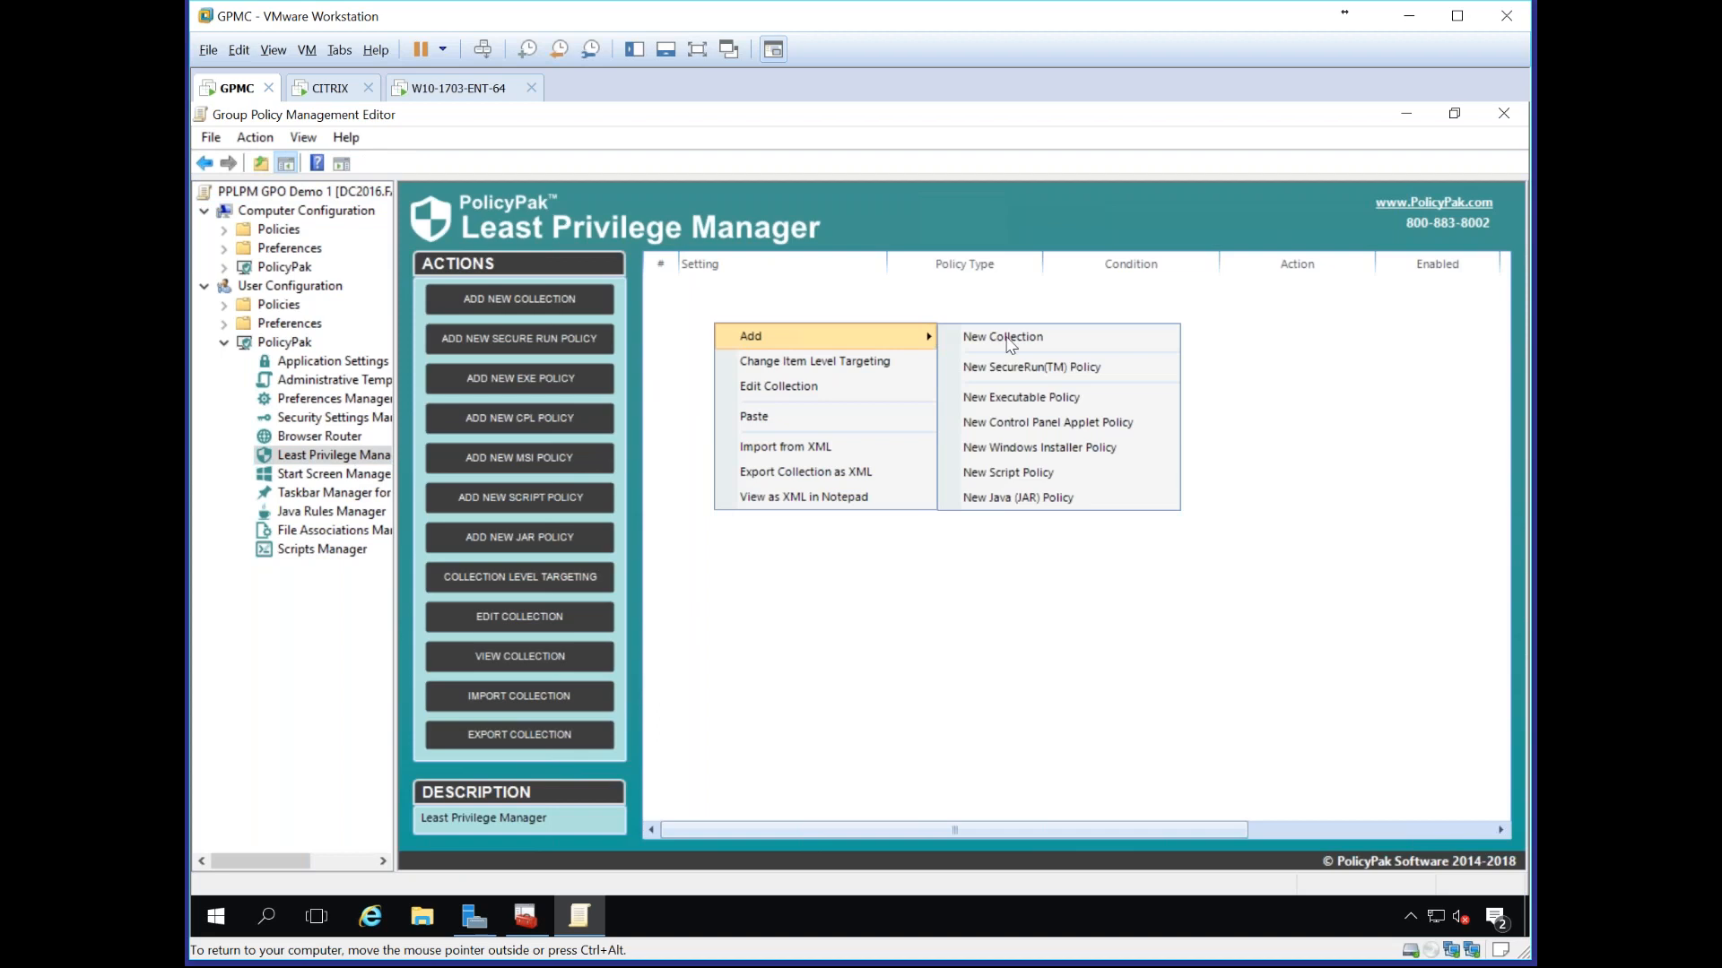
pyautogui.click(1028, 406)
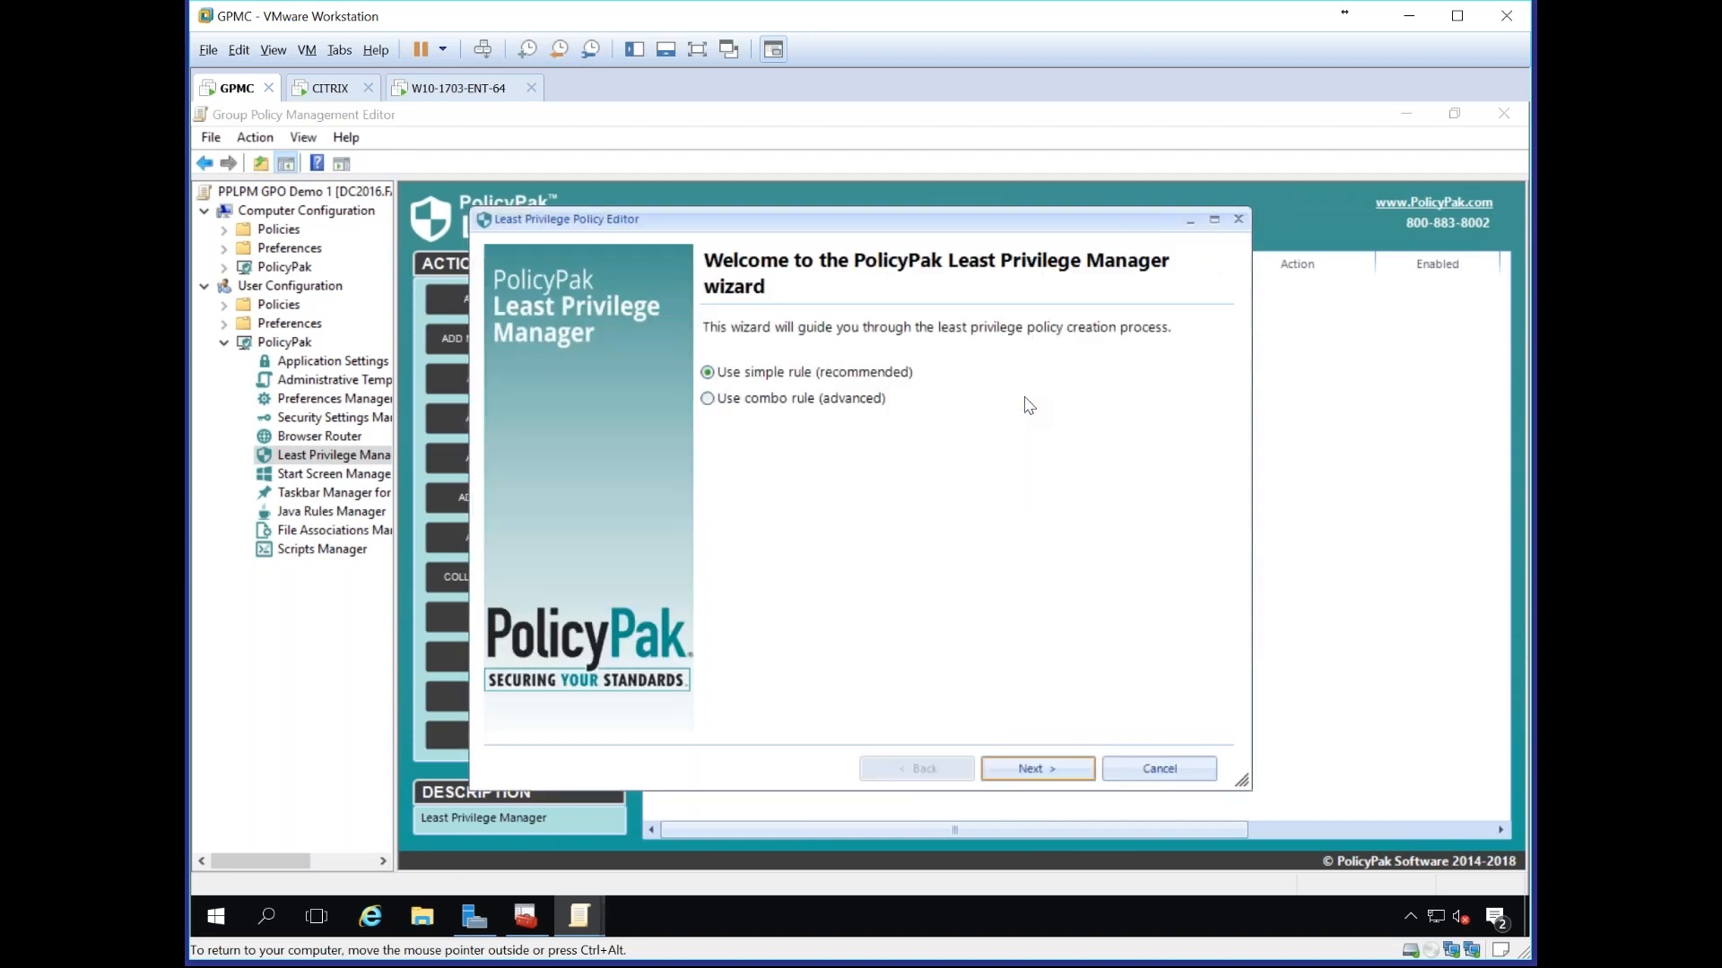
pyautogui.press('Return')
pyautogui.click(536, 412)
pyautogui.press('Return')
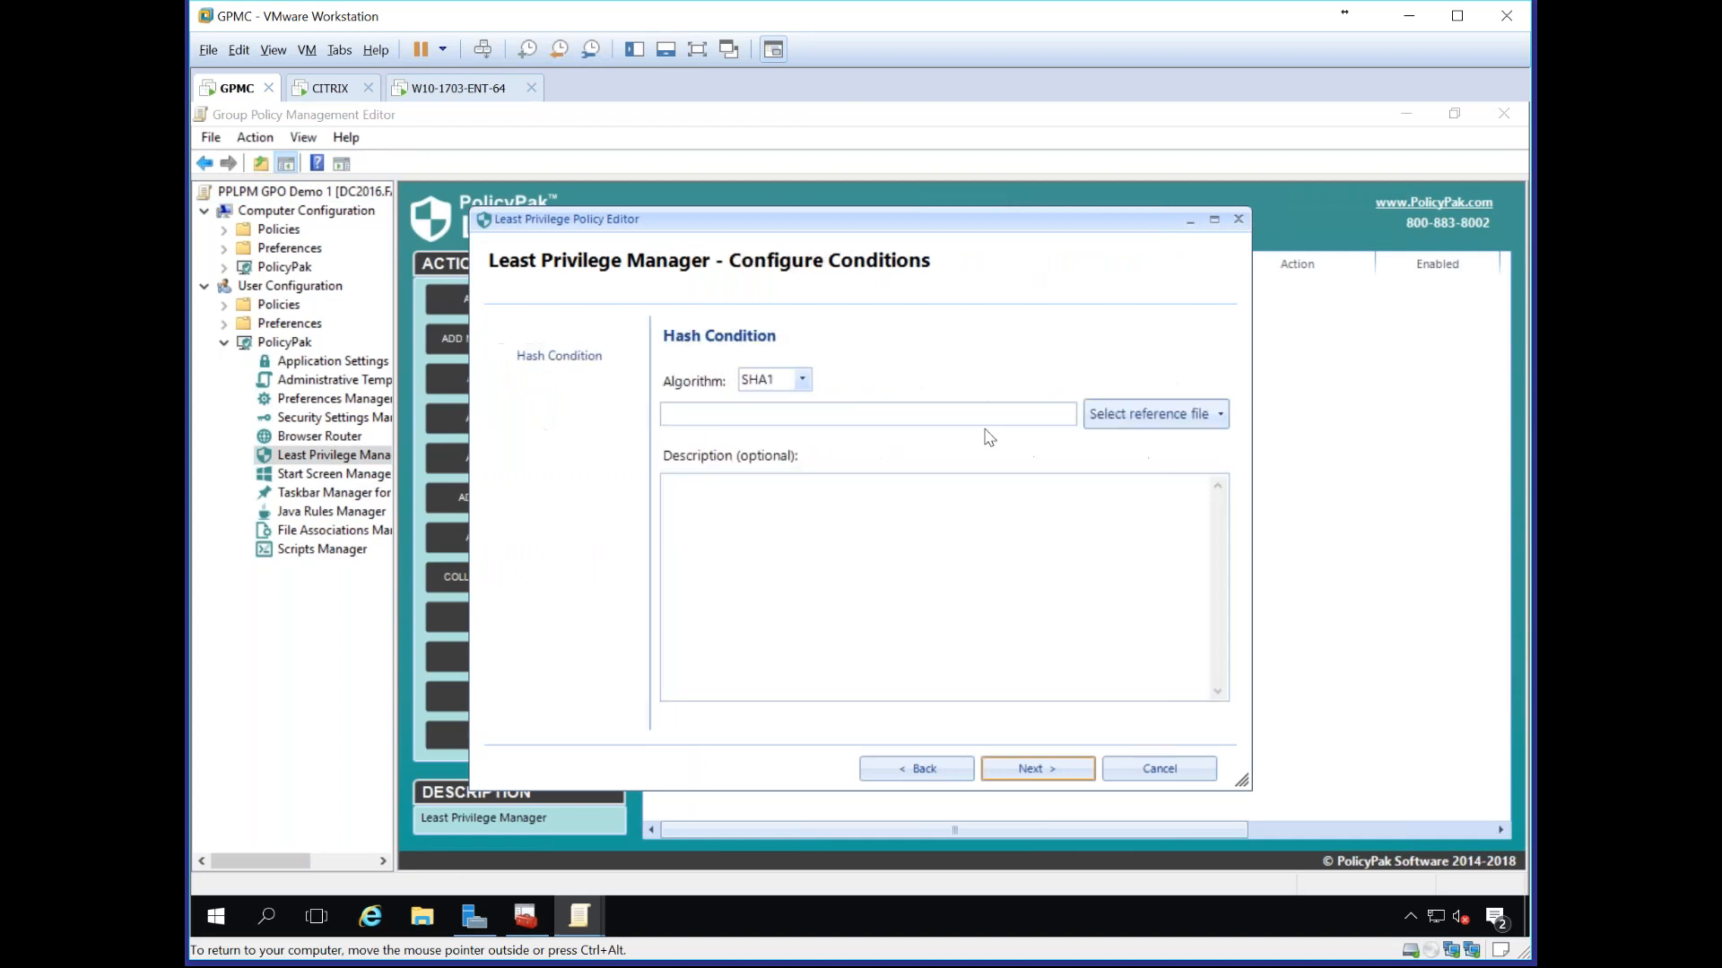
pyautogui.click(1111, 414)
pyautogui.click(1115, 444)
pyautogui.doubleClick(760, 489)
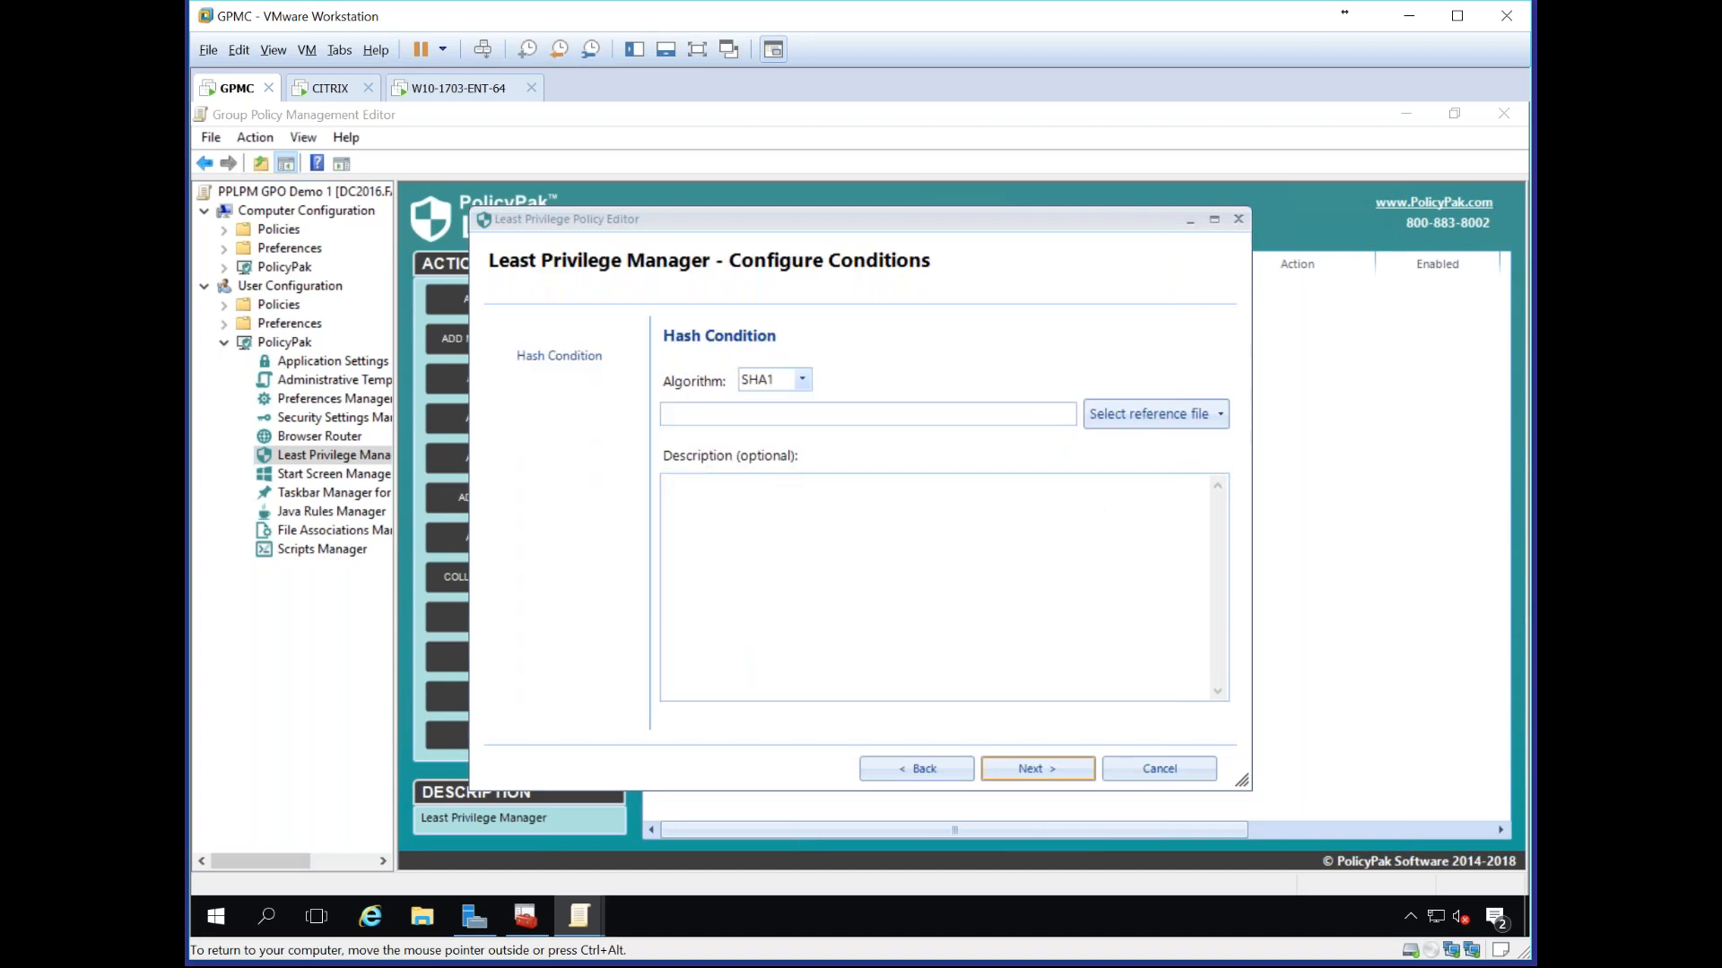
# Step: Set the executable policy to run with elevated privileges and save it as "Let procmon run elevated"
pyautogui.click(1034, 768)
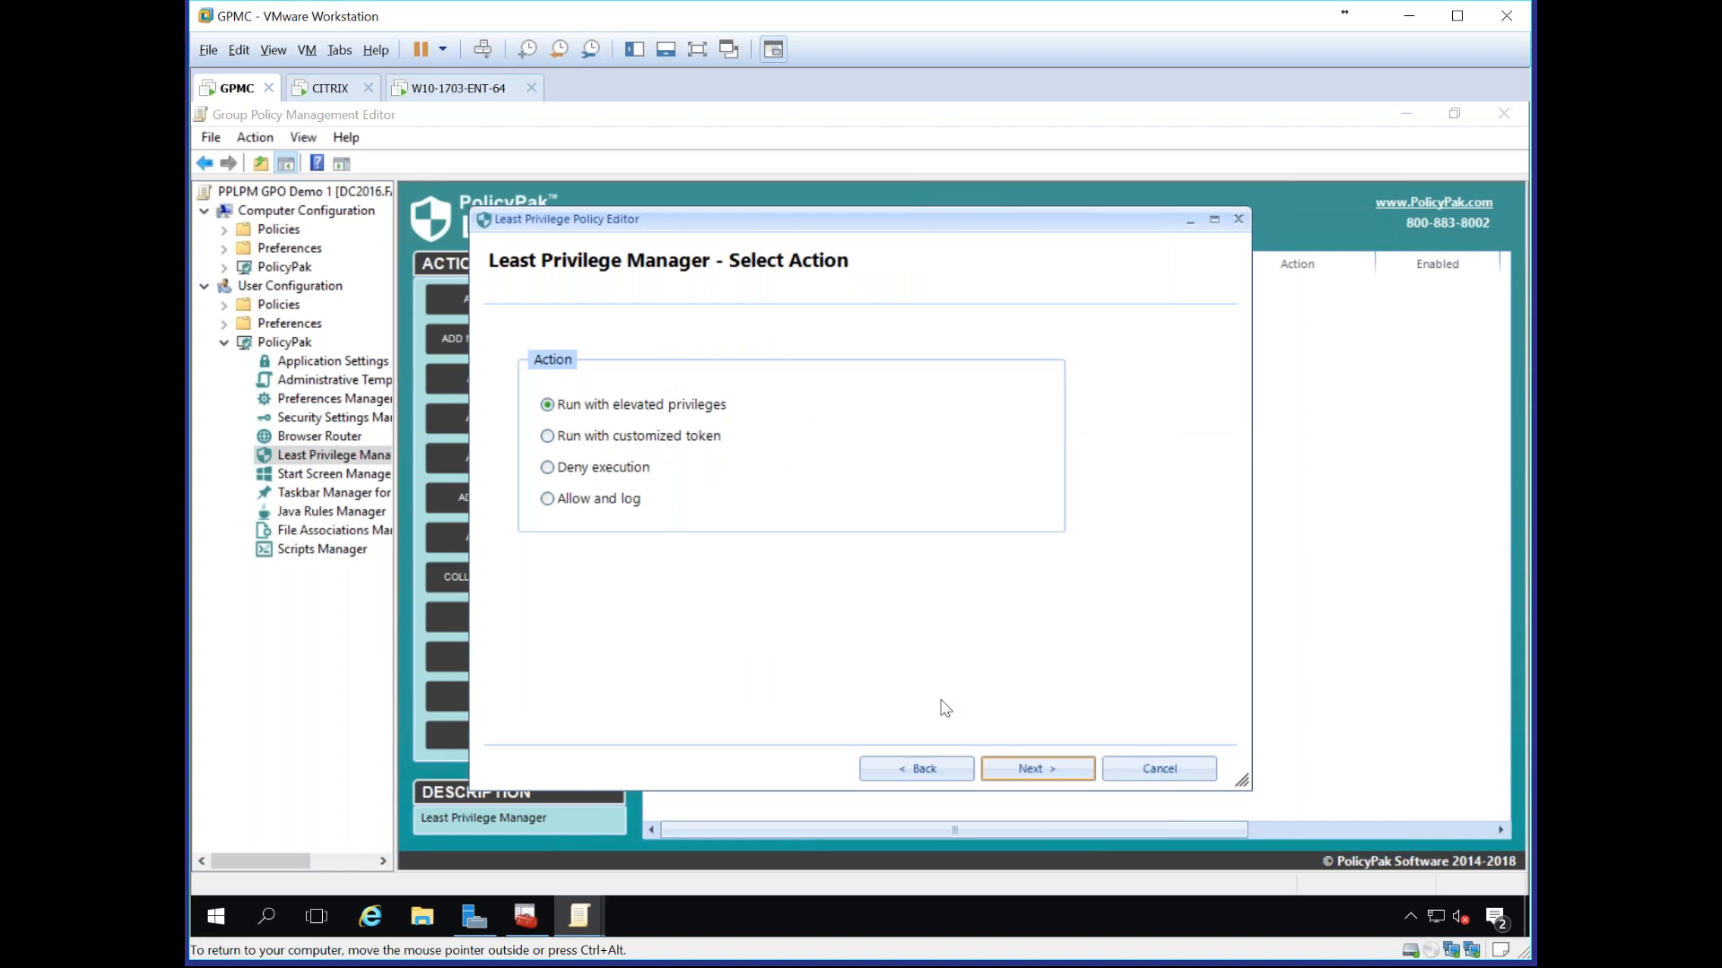
pyautogui.click(996, 764)
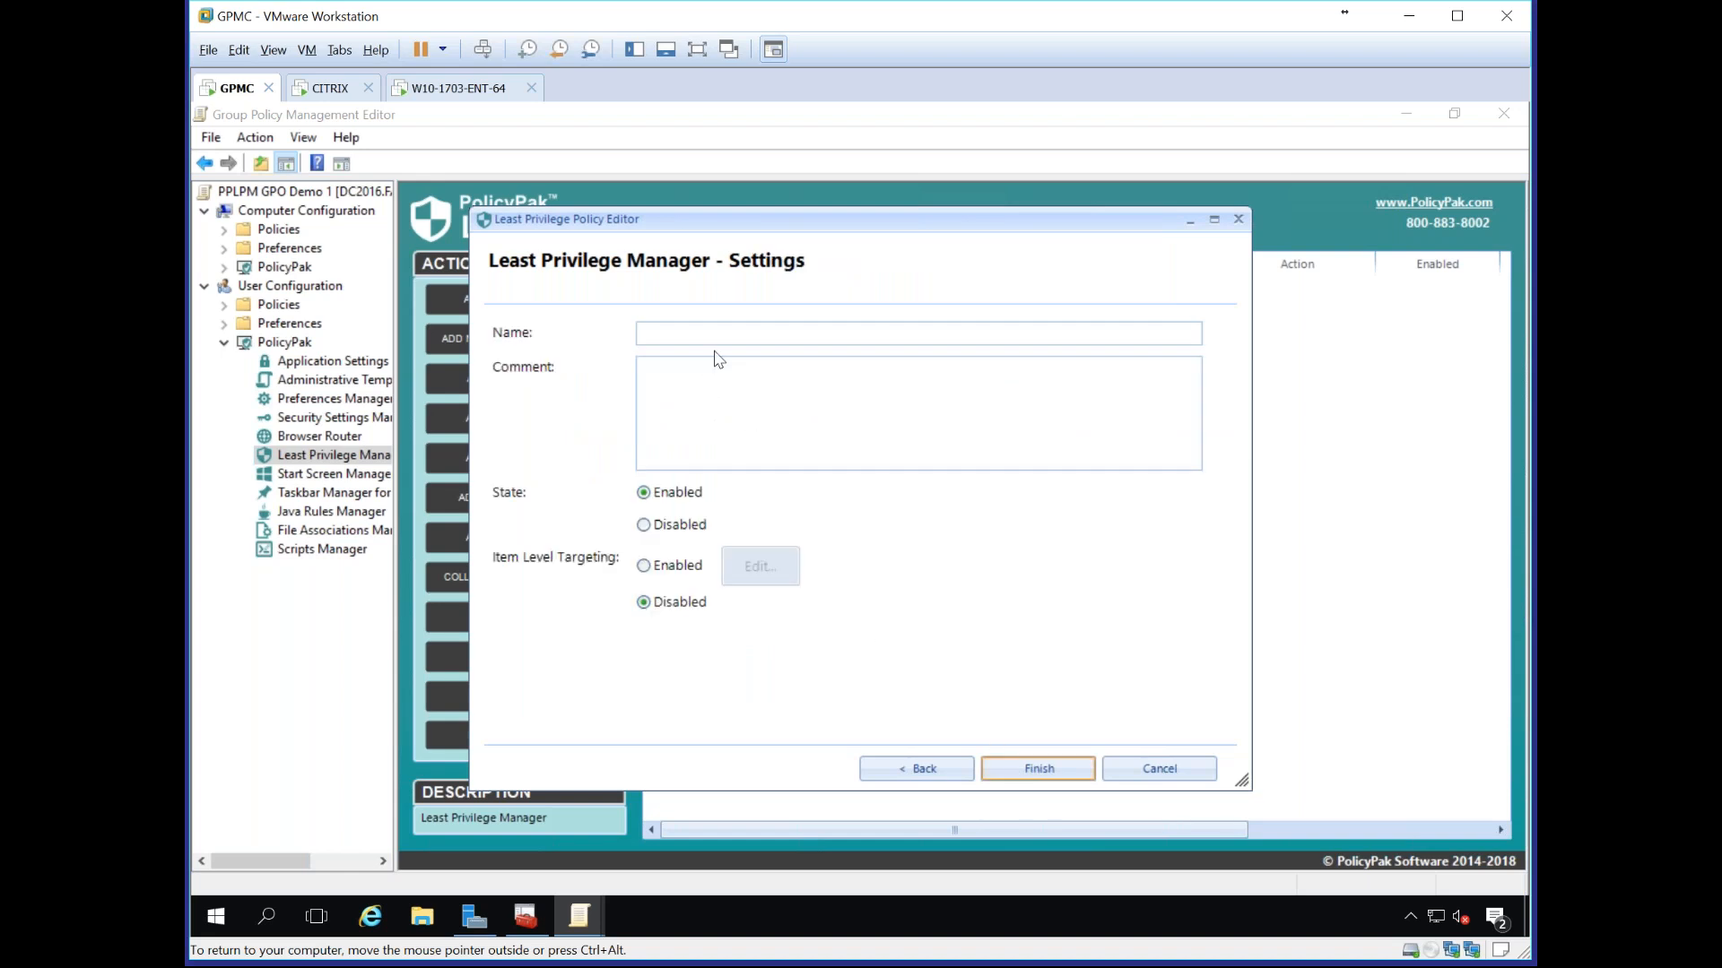
pyautogui.write('Let procmon run elevated')
pyautogui.press('Return')
# Step: Start a new Control Panel applet policy and choose Device Manager as its applet
pyautogui.rightClick(714, 346)
pyautogui.moveTo(892, 361)
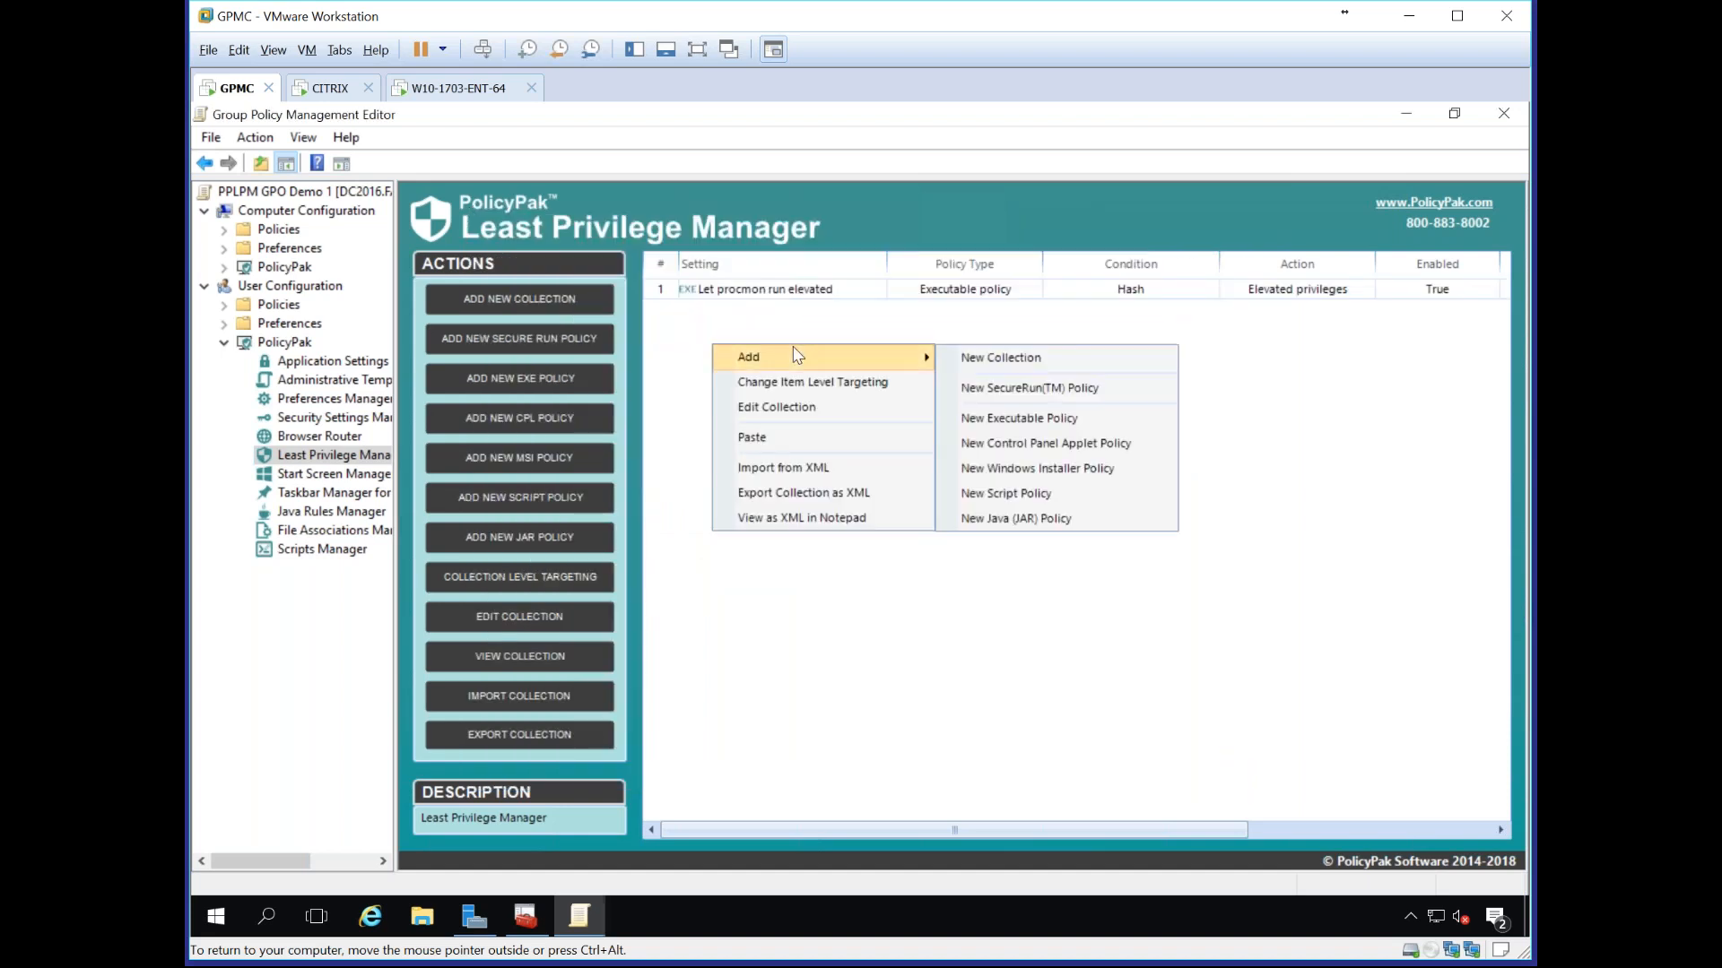
pyautogui.click(1111, 448)
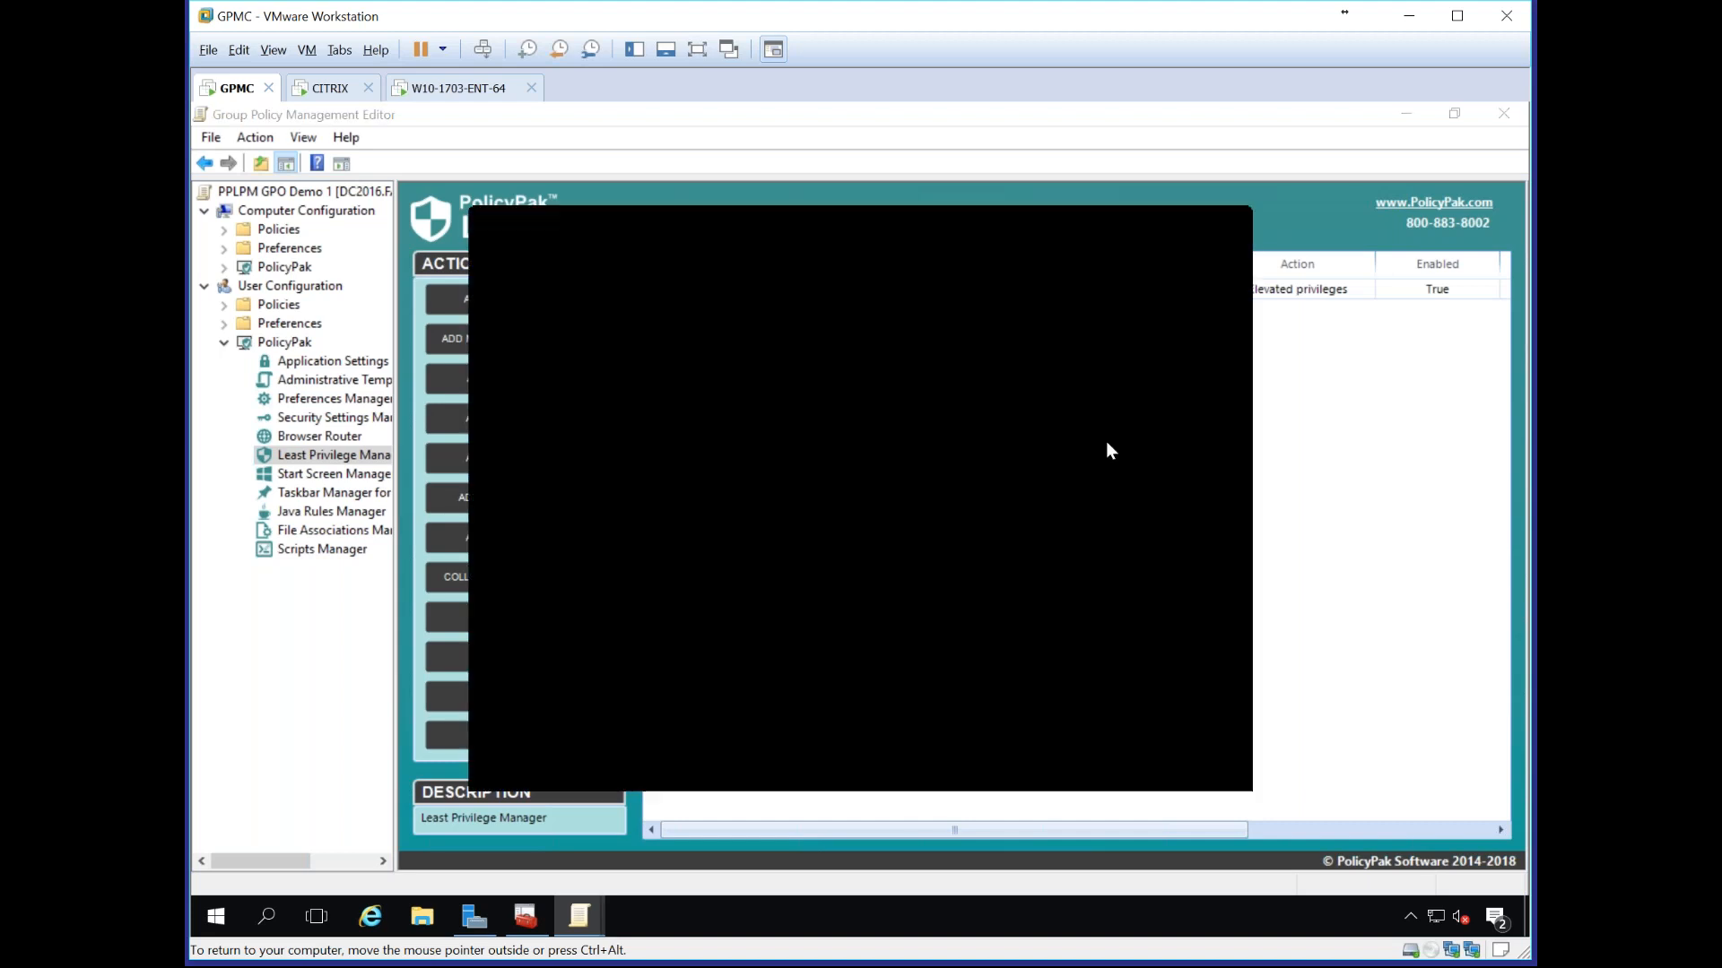
pyautogui.press('Return')
pyautogui.click(834, 371)
pyautogui.scroll(-1, 798, 412)
pyautogui.click(704, 456)
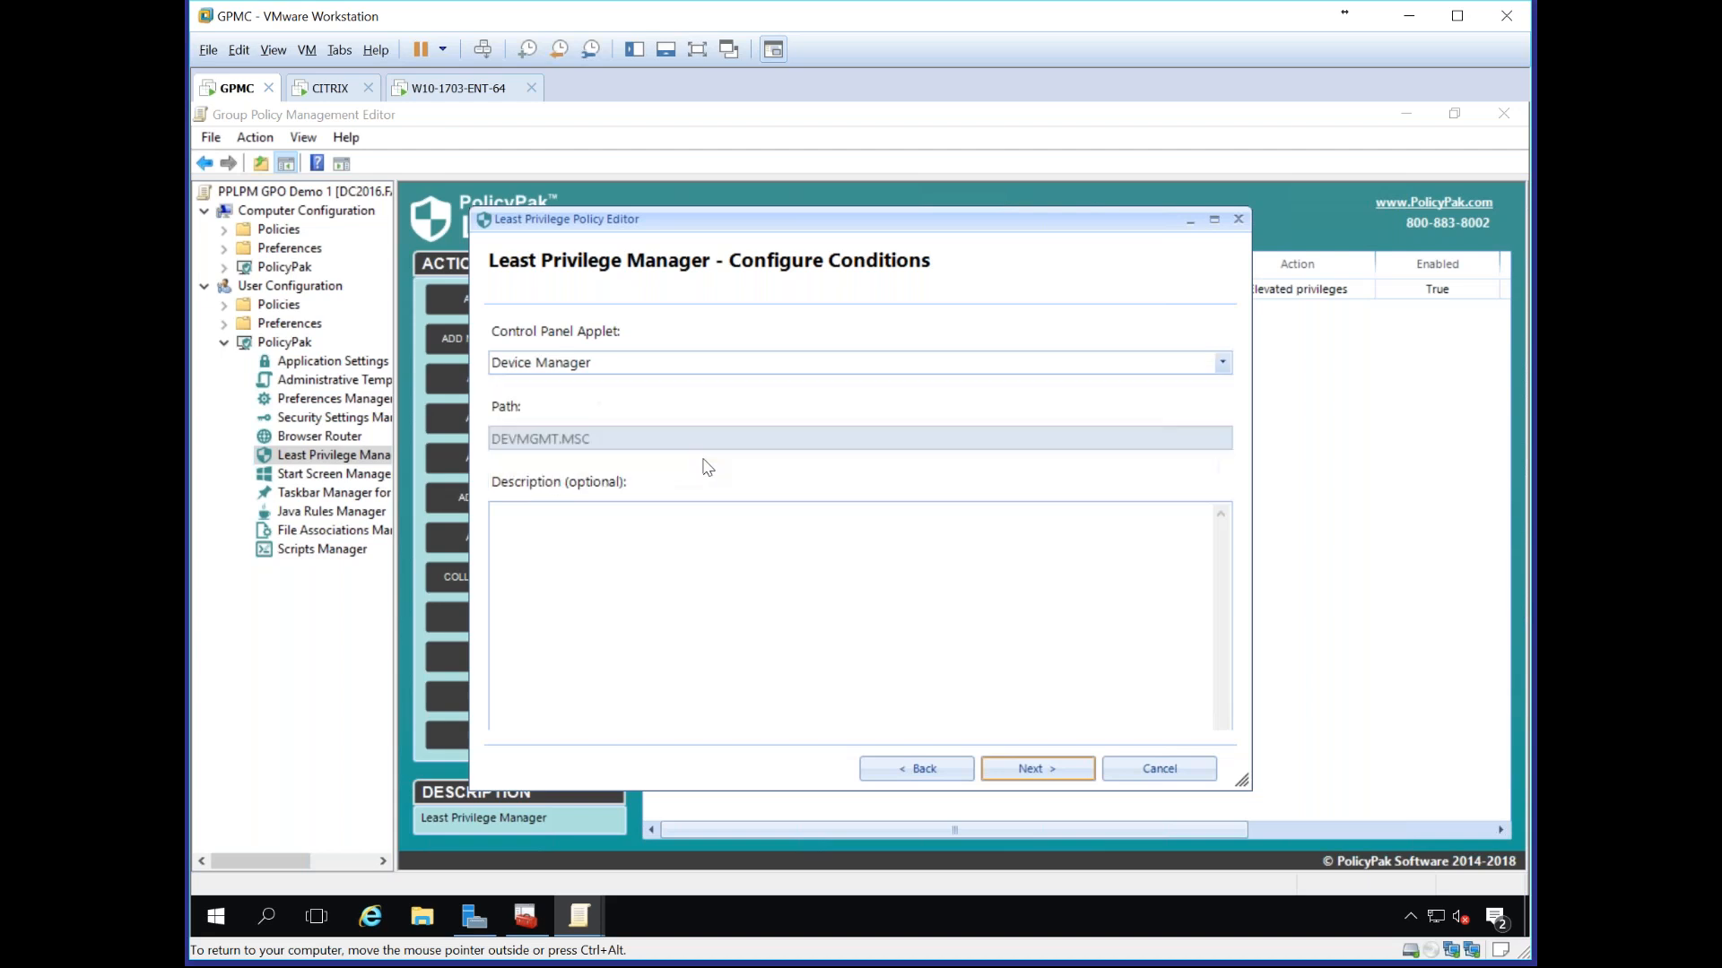
# Step: Set the Device Manager policy to run with elevated privileges and save it as "Let DM run"
pyautogui.press('Return')
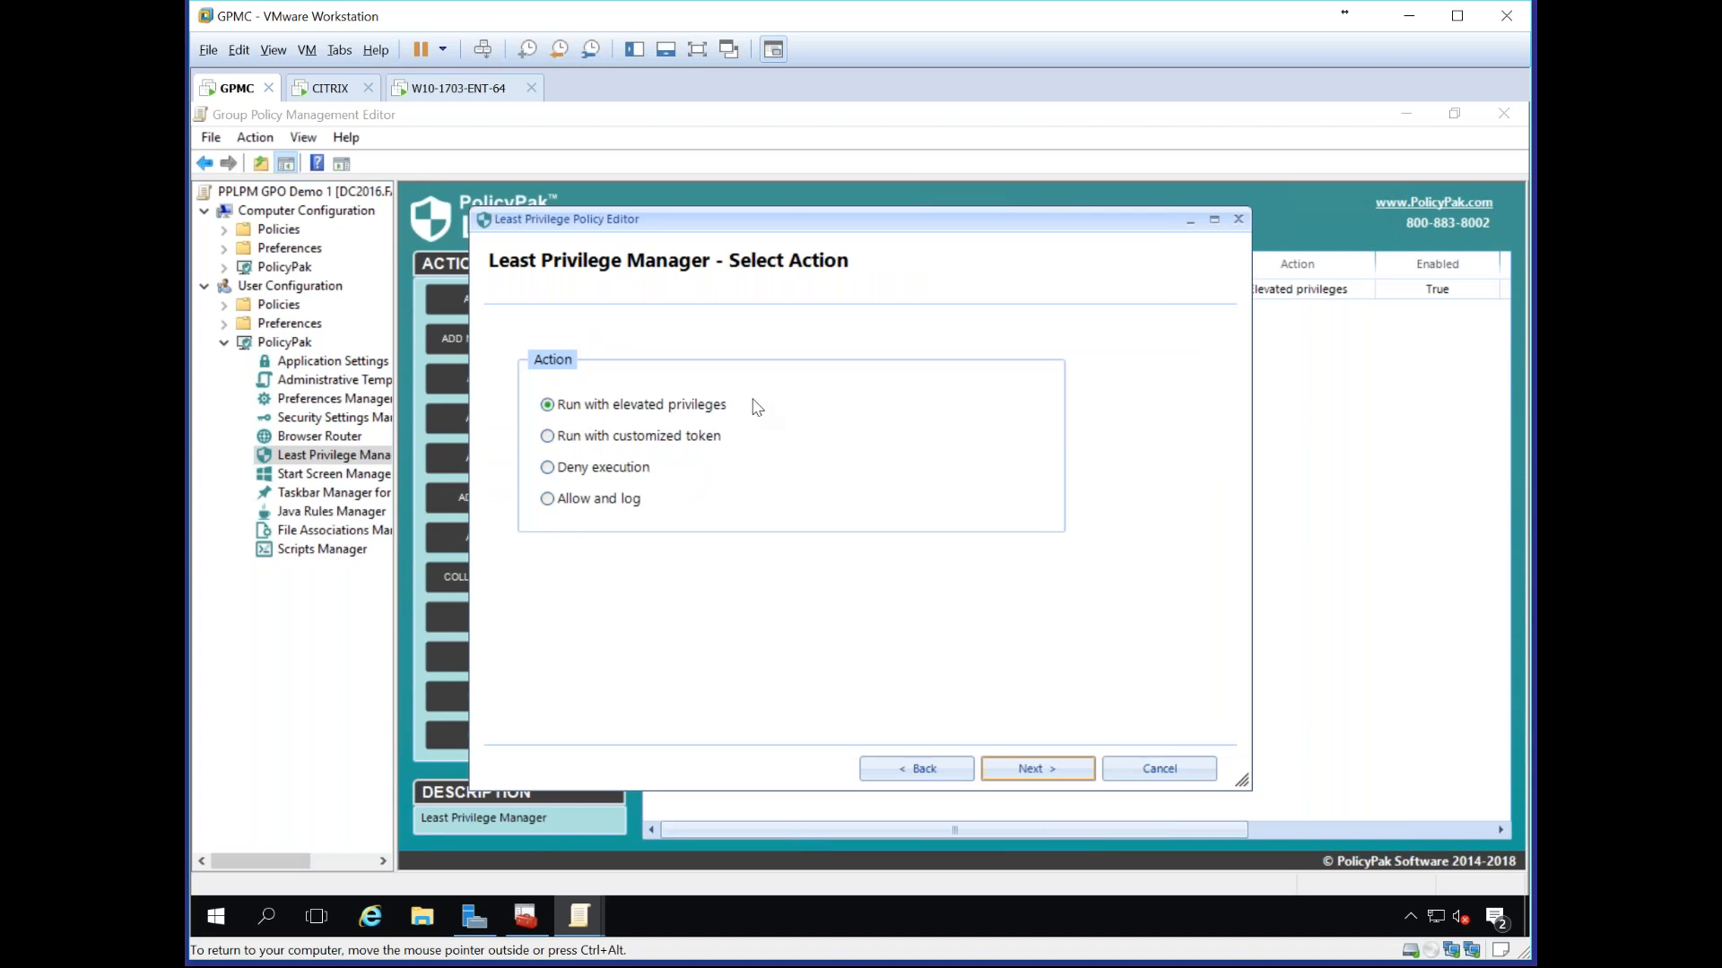
pyautogui.press('Return')
pyautogui.write('Let DM run')
pyautogui.press('Return')
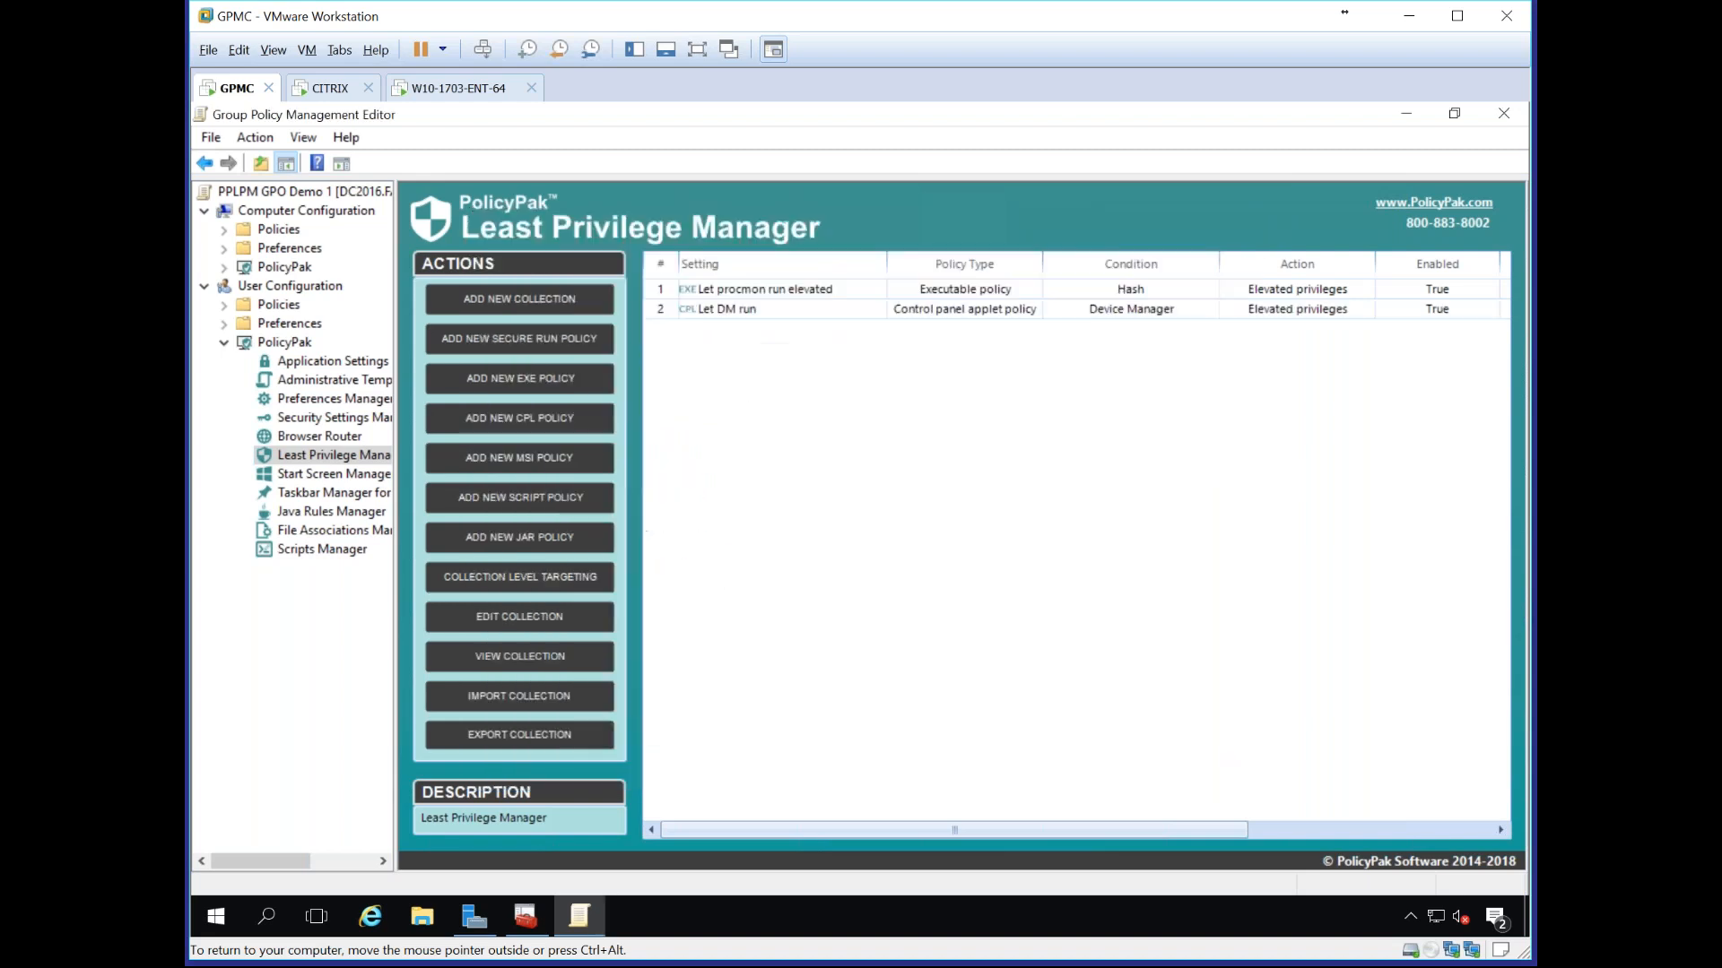
# Step: Start a new Windows Installer policy with a simple rule and a signature condition taken from the SkypeSetup package
pyautogui.rightClick(736, 355)
pyautogui.moveTo(771, 372)
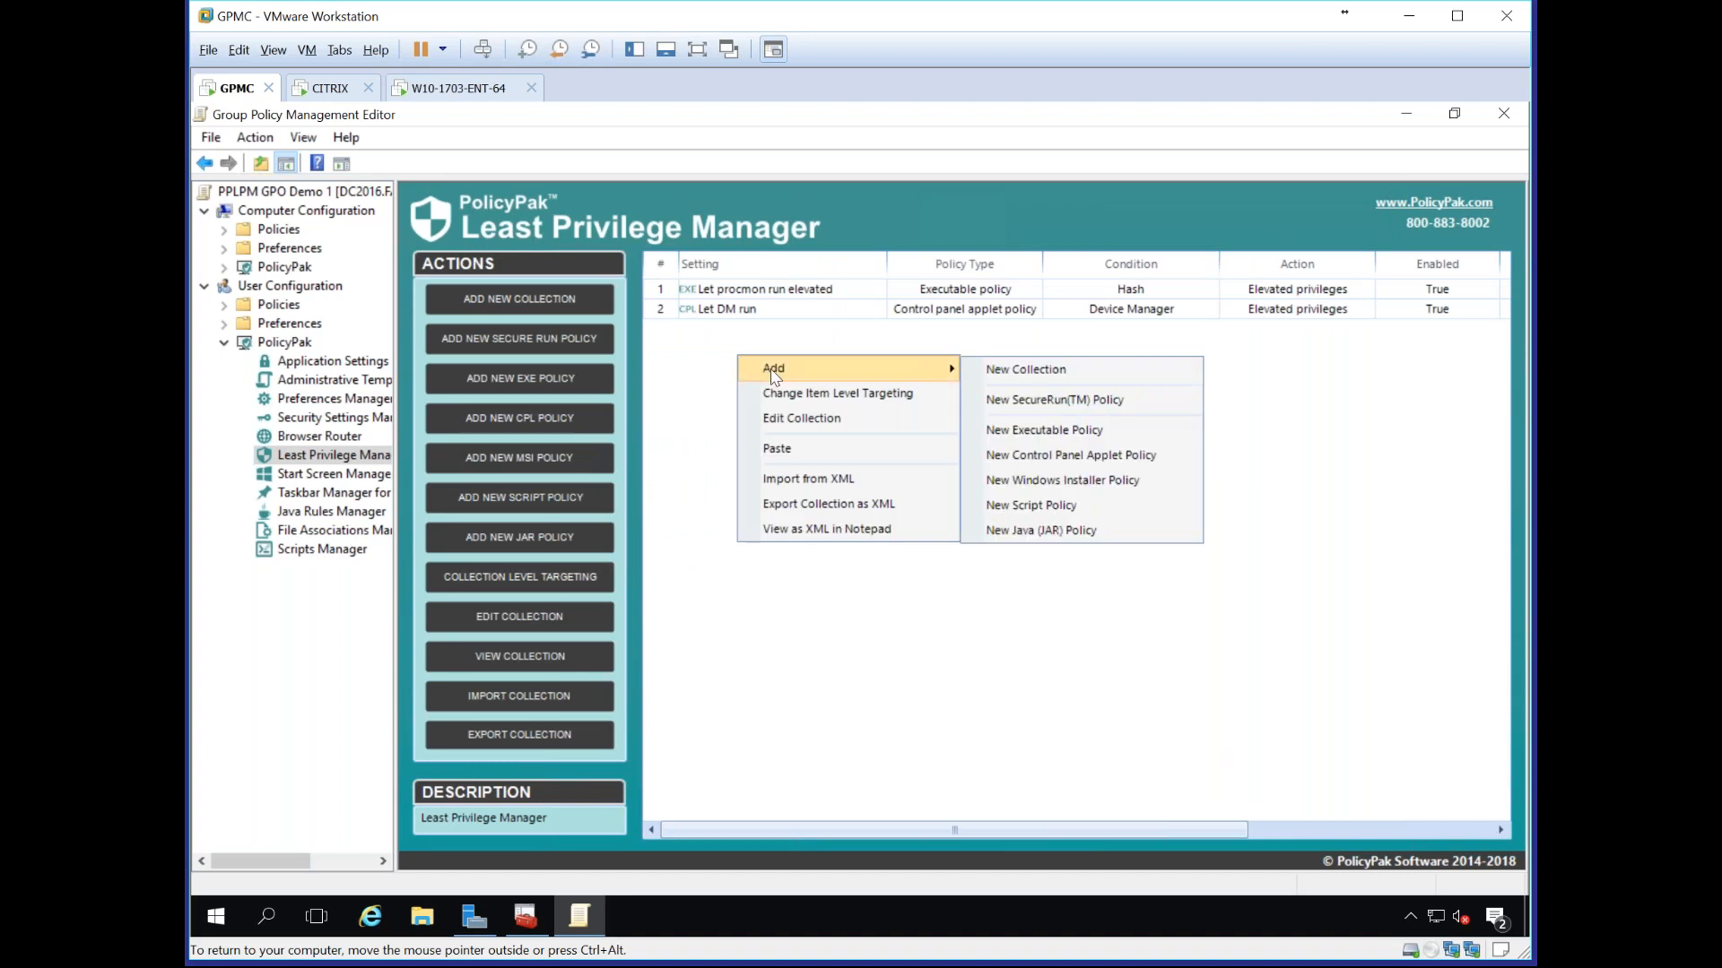
pyautogui.click(1060, 482)
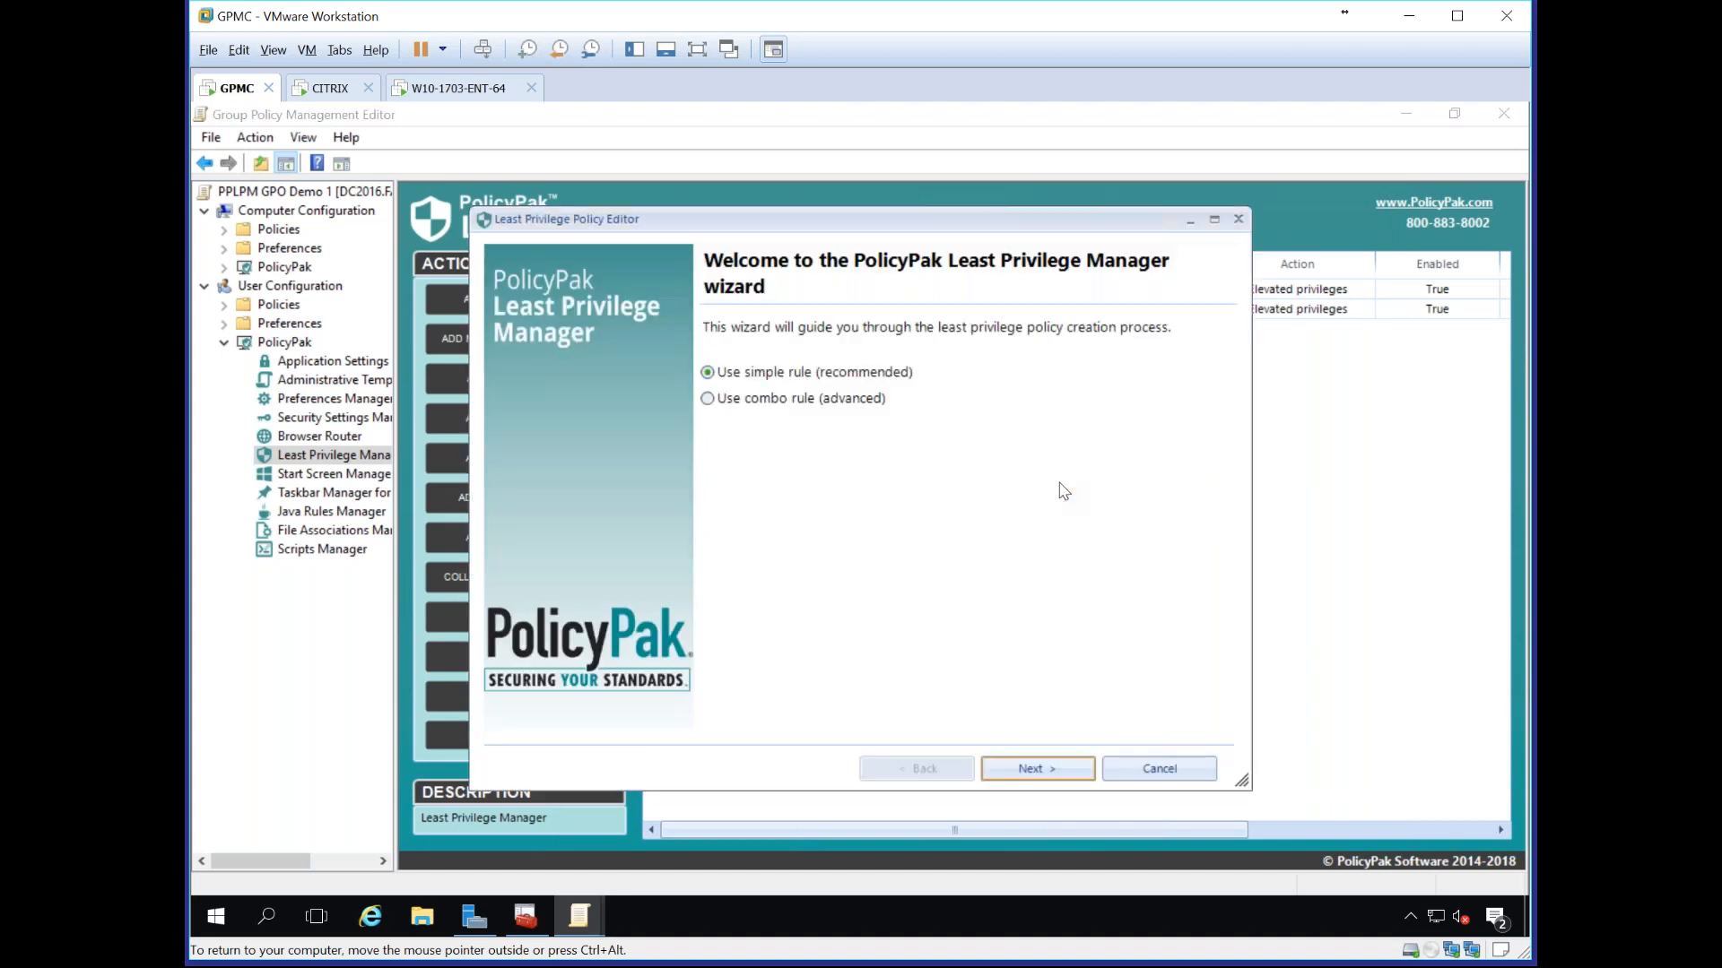
pyautogui.press('Return')
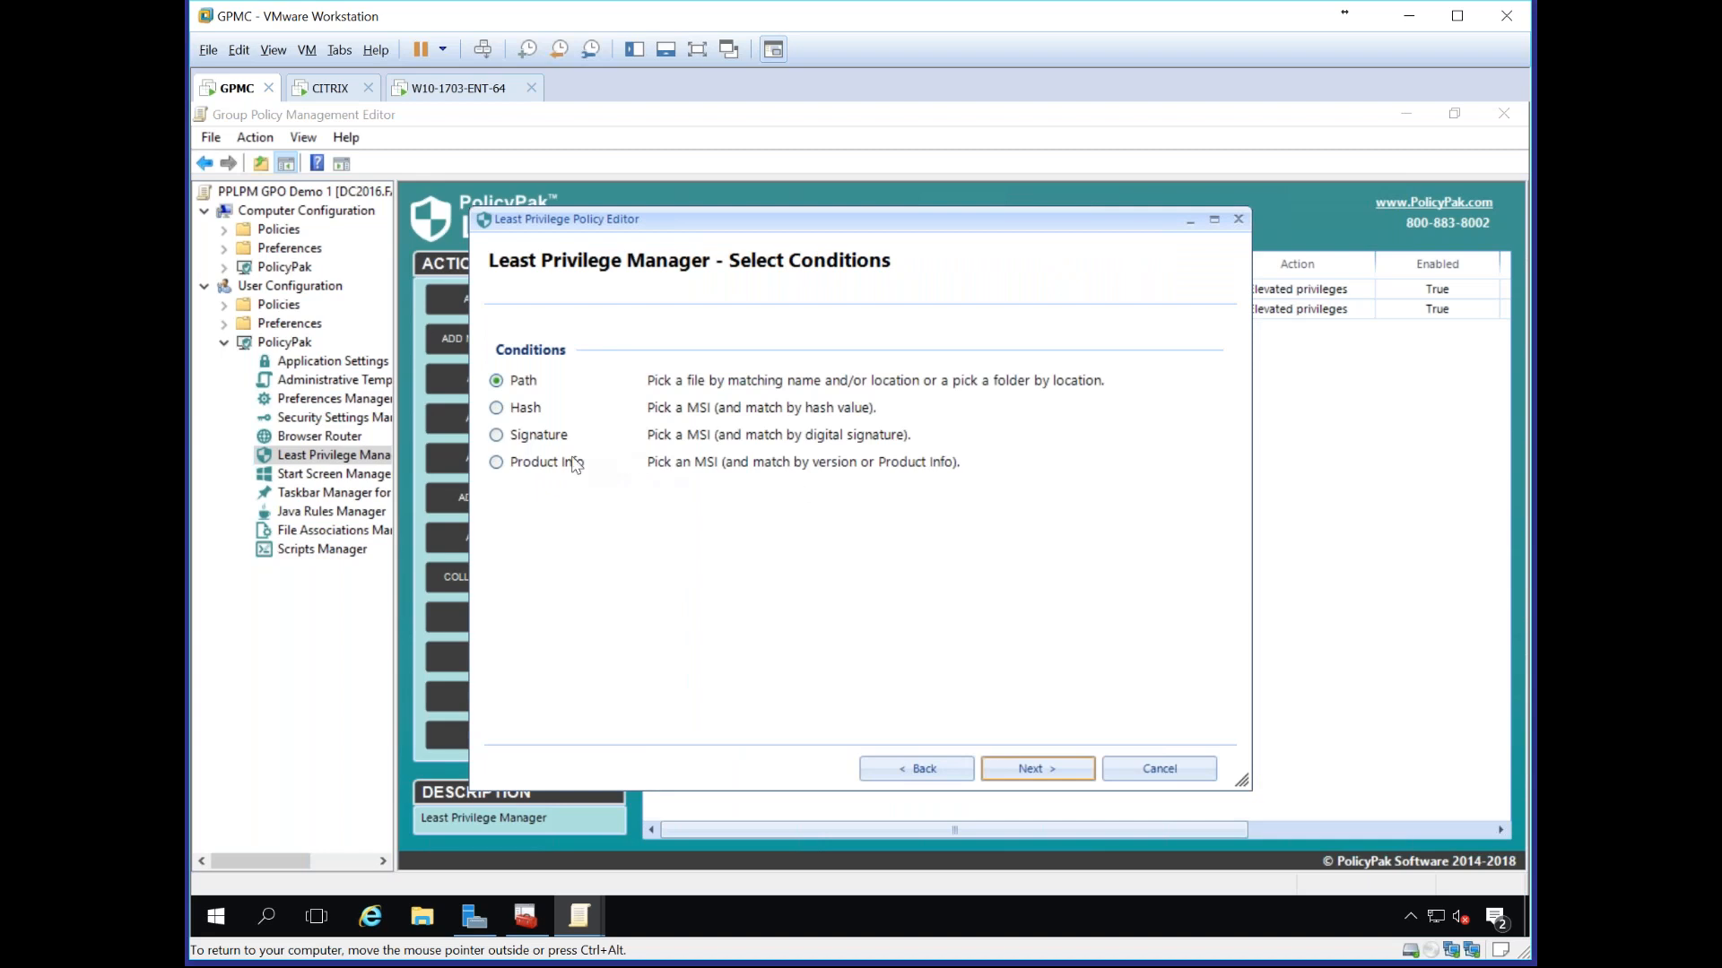
pyautogui.click(528, 440)
pyautogui.click(1068, 777)
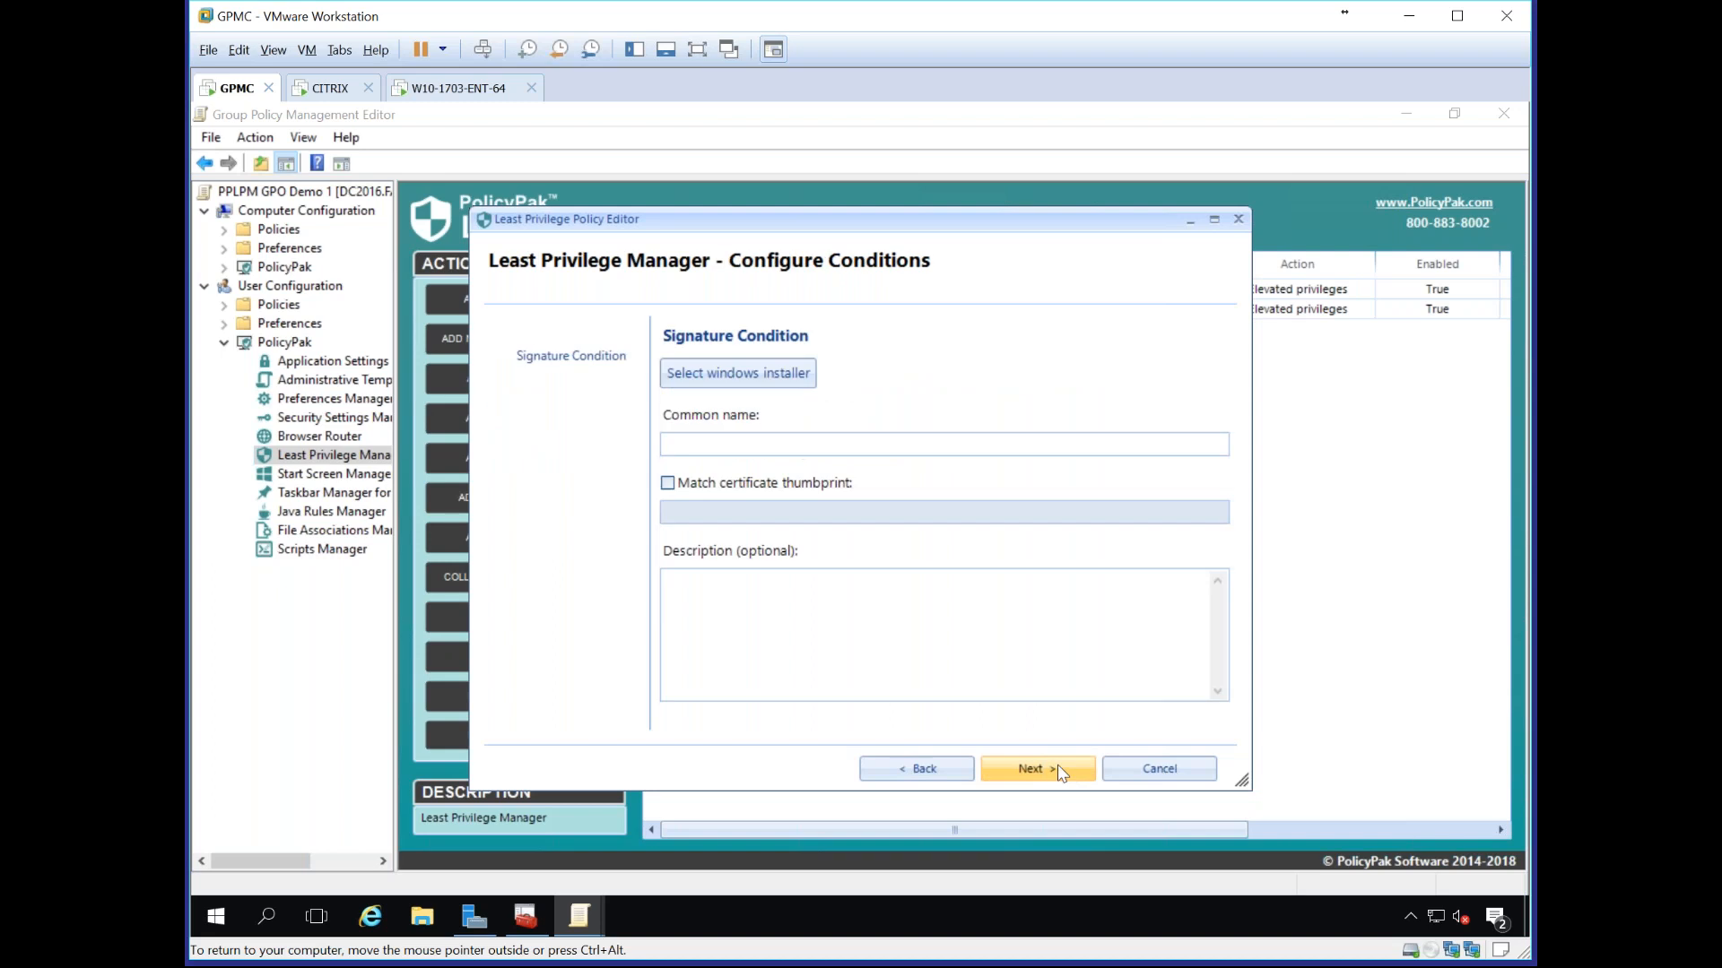
pyautogui.click(737, 373)
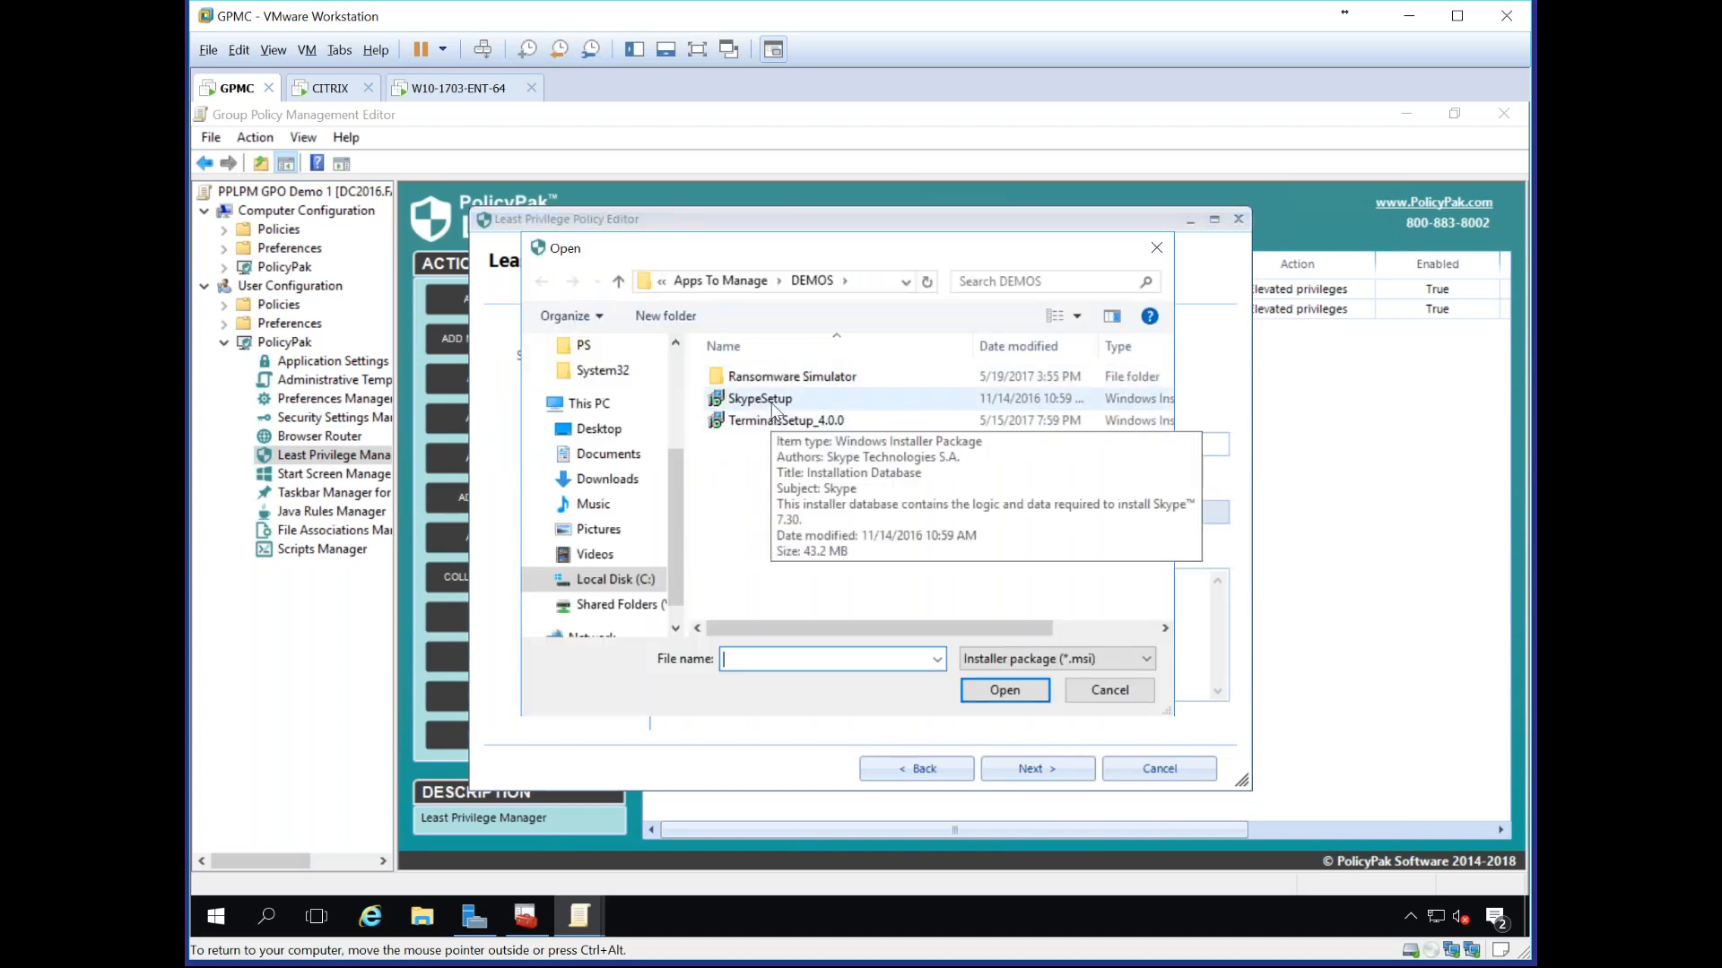
pyautogui.doubleClick(772, 400)
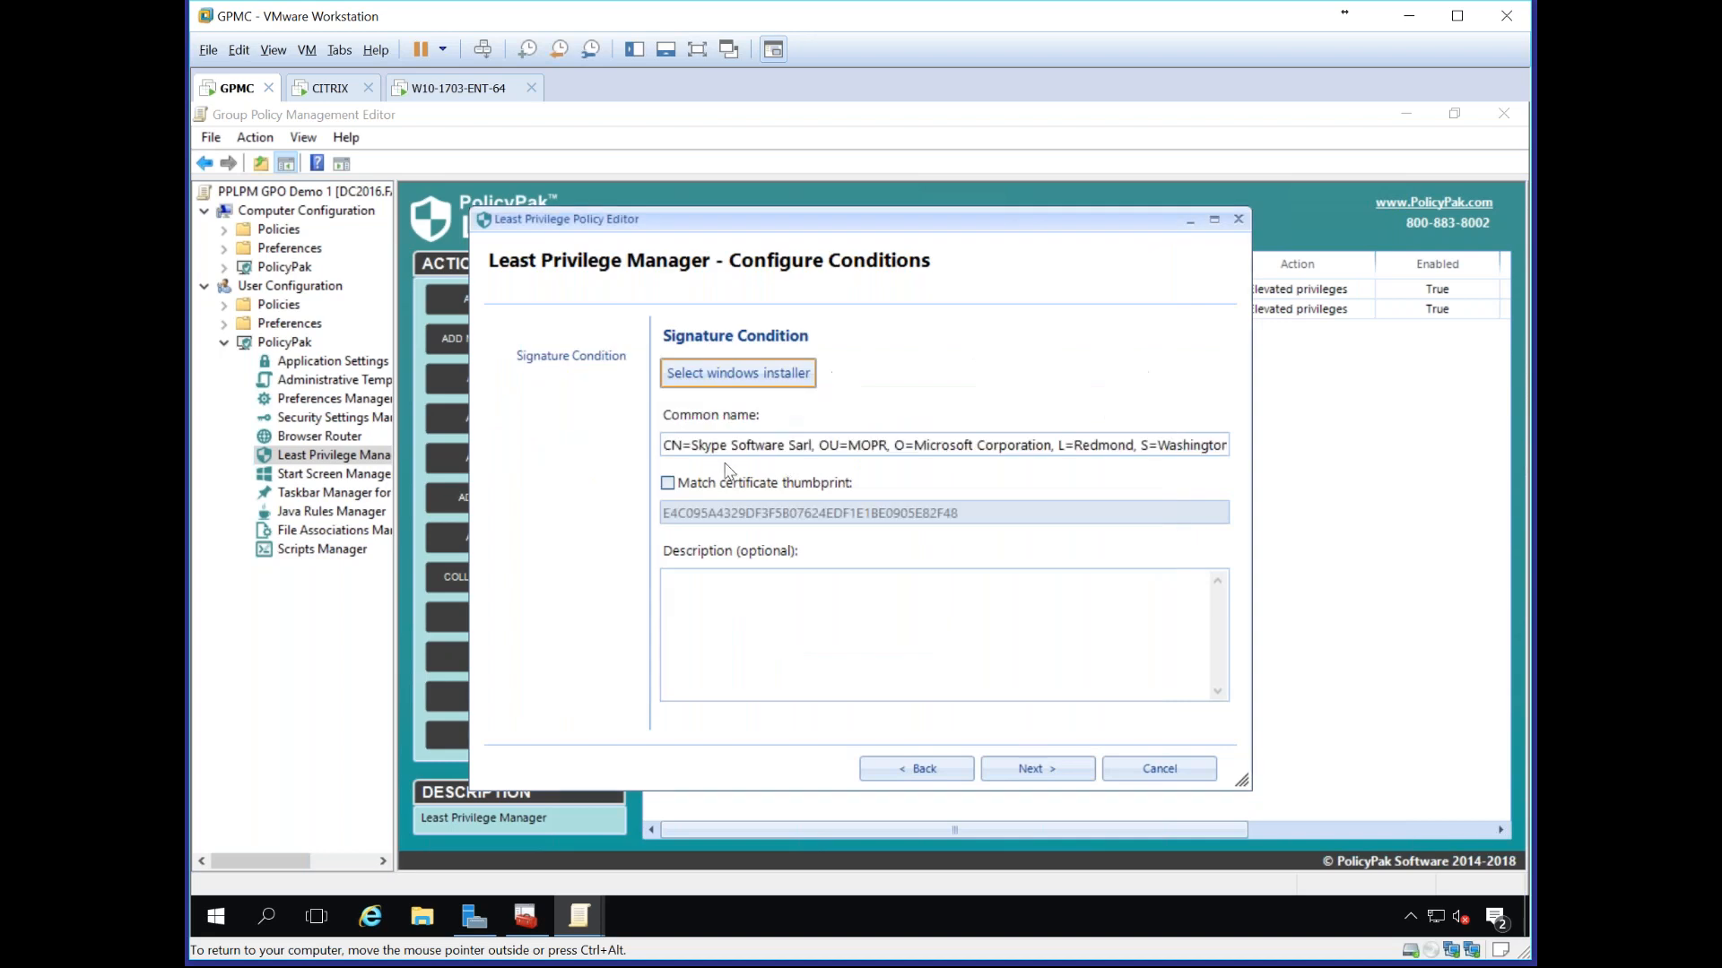
# Step: Set the installer policy to run with elevated privileges and save it as "let skype INSTALL run as admin"
pyautogui.click(1037, 769)
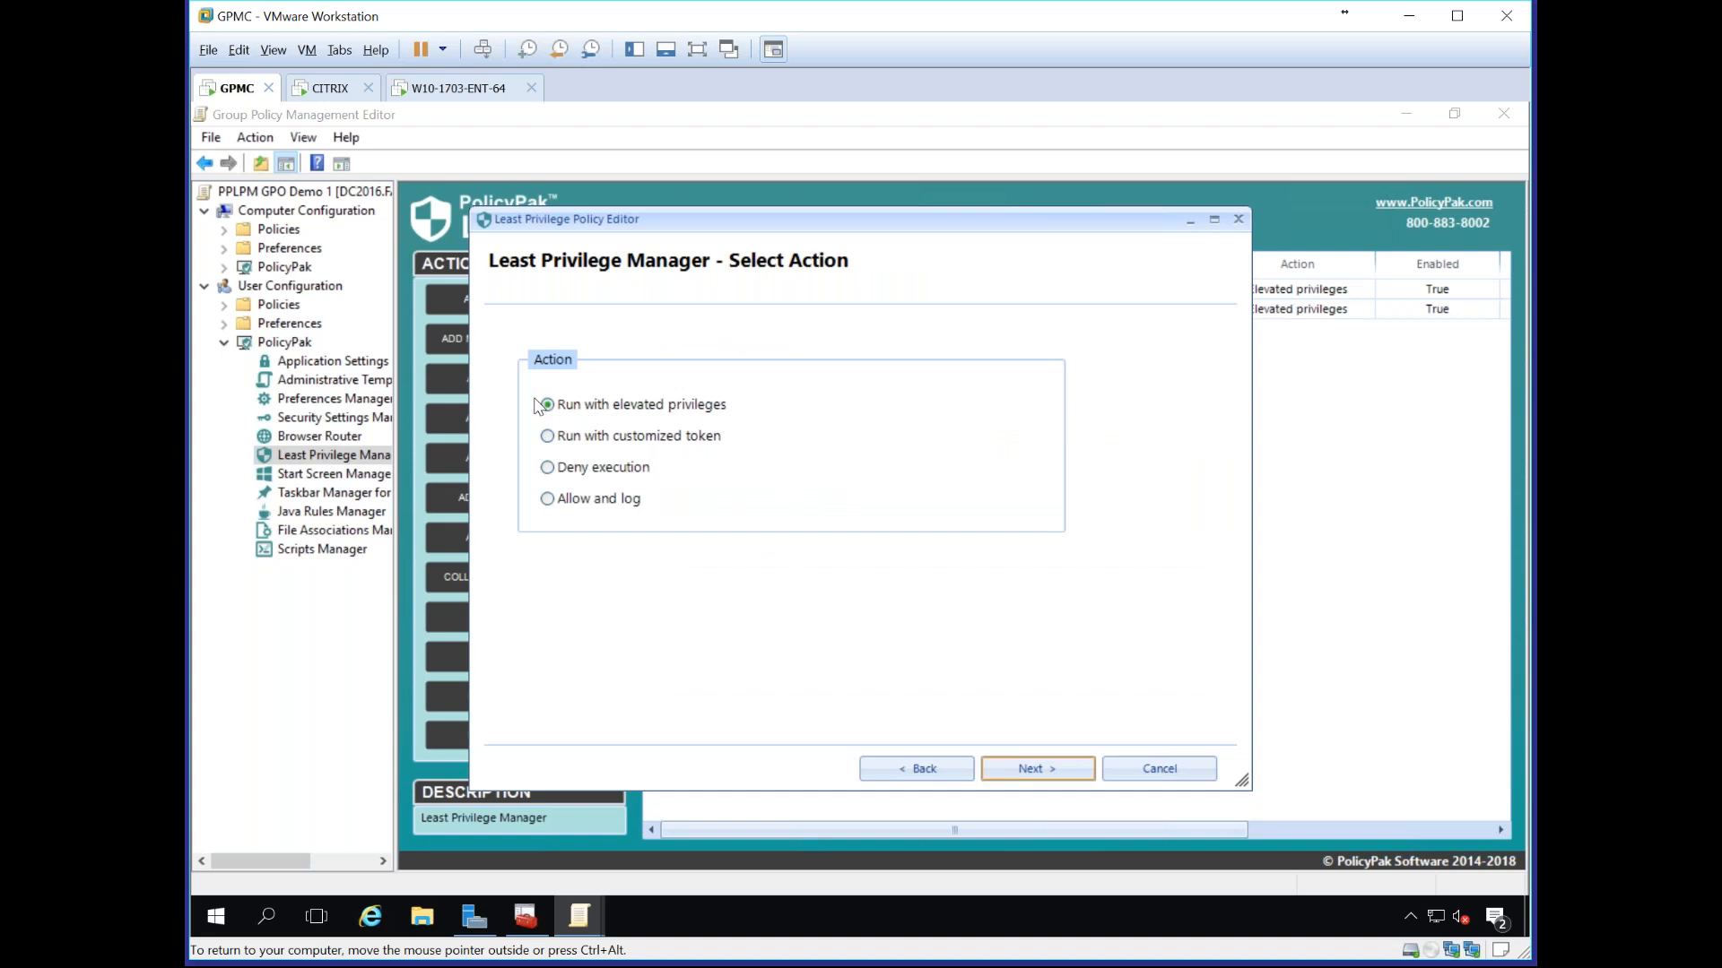
pyautogui.click(1031, 771)
pyautogui.write('let skype INSTALL run as admin')
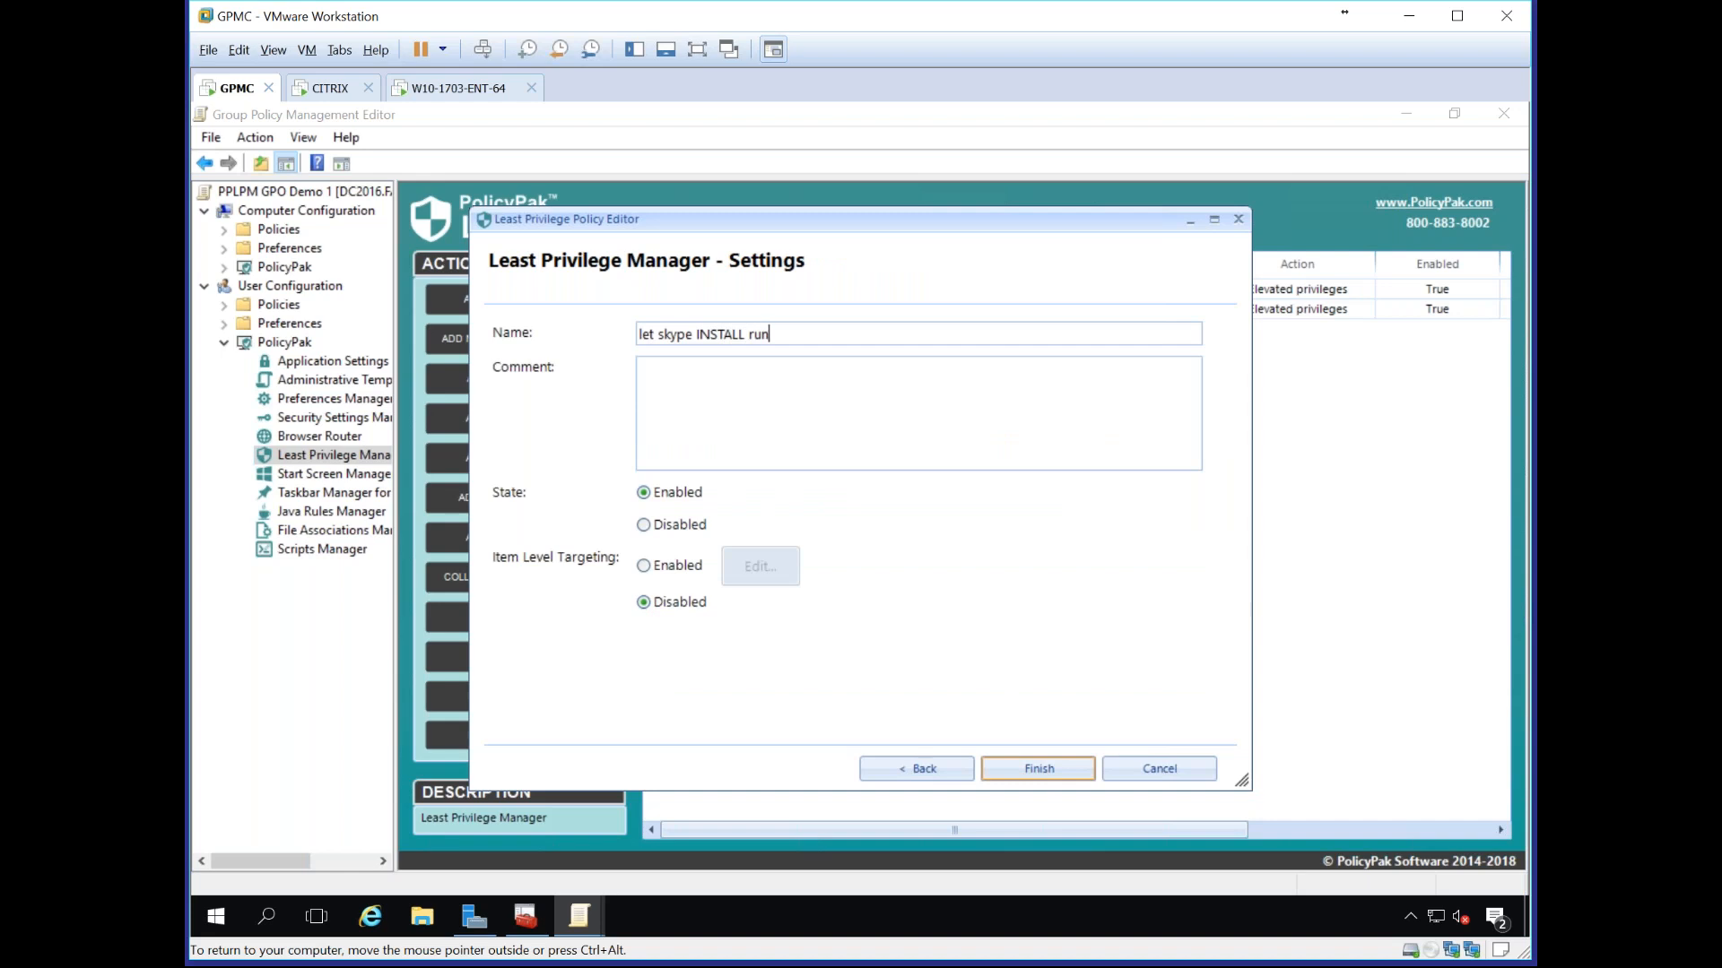
pyautogui.press('Return')
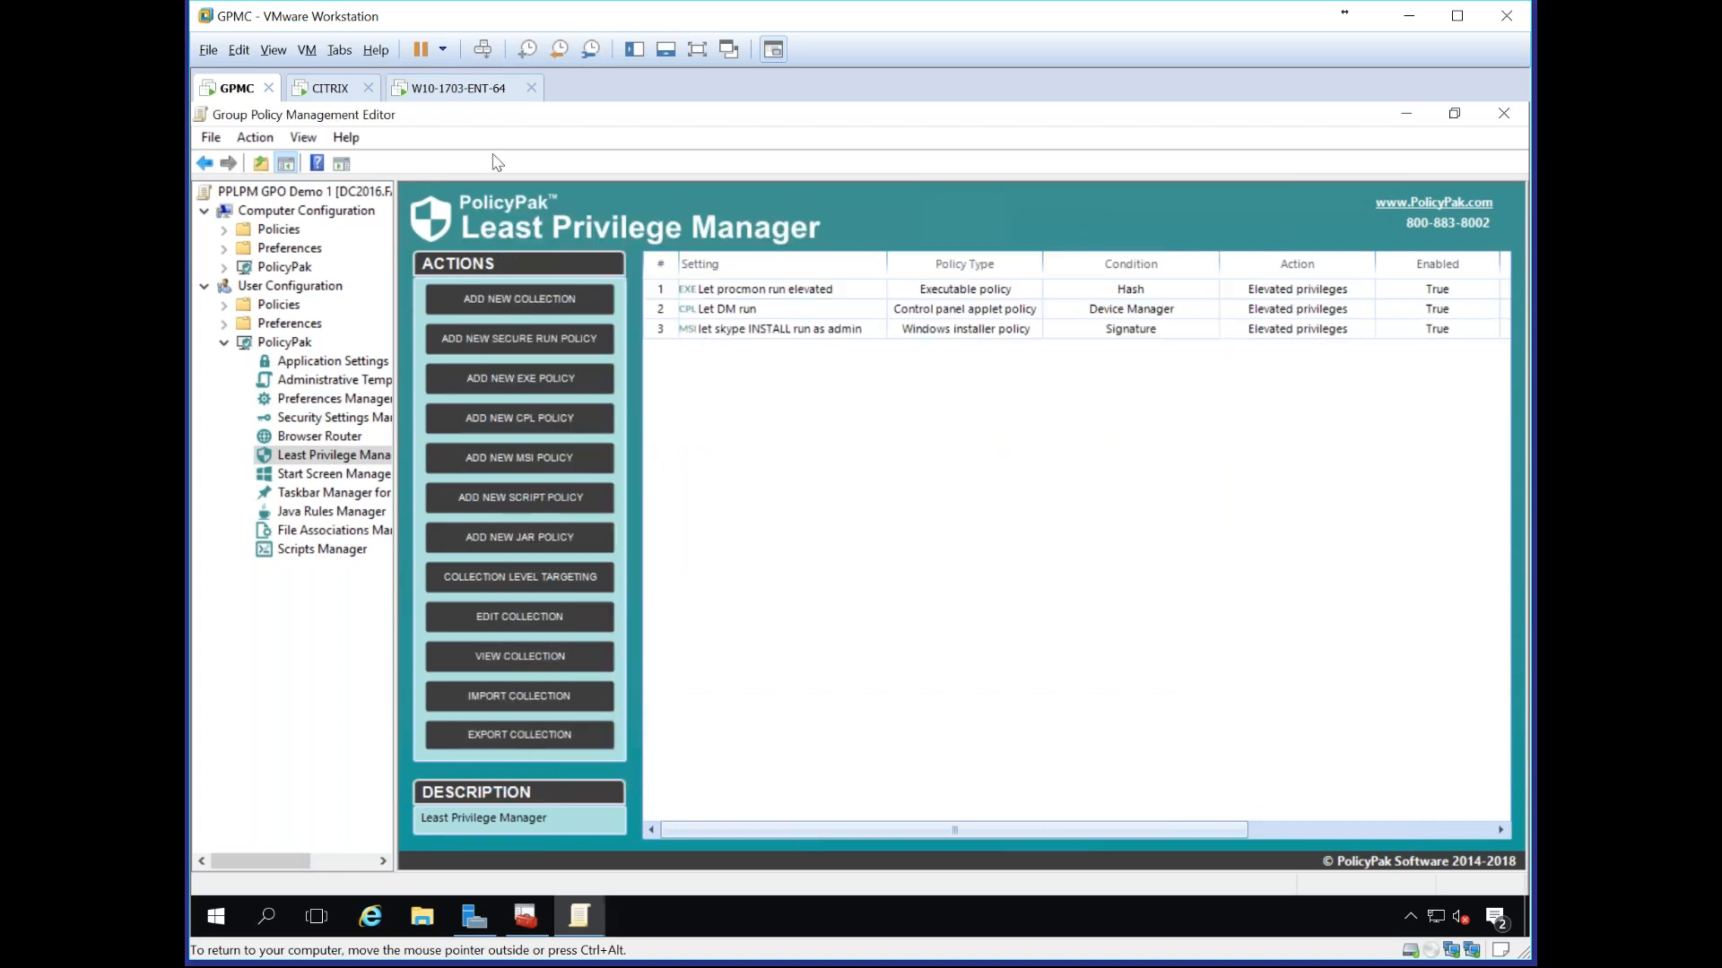
# Step: On the W10-1703-ENT-64 machine, bring the Command Prompt window fully into view and run gpupdate /force
pyautogui.click(457, 88)
pyautogui.moveTo(1290, 811); pyautogui.dragTo(968, 372)
pyautogui.click(1080, 525)
pyautogui.press('Up')
pyautogui.press('Return')
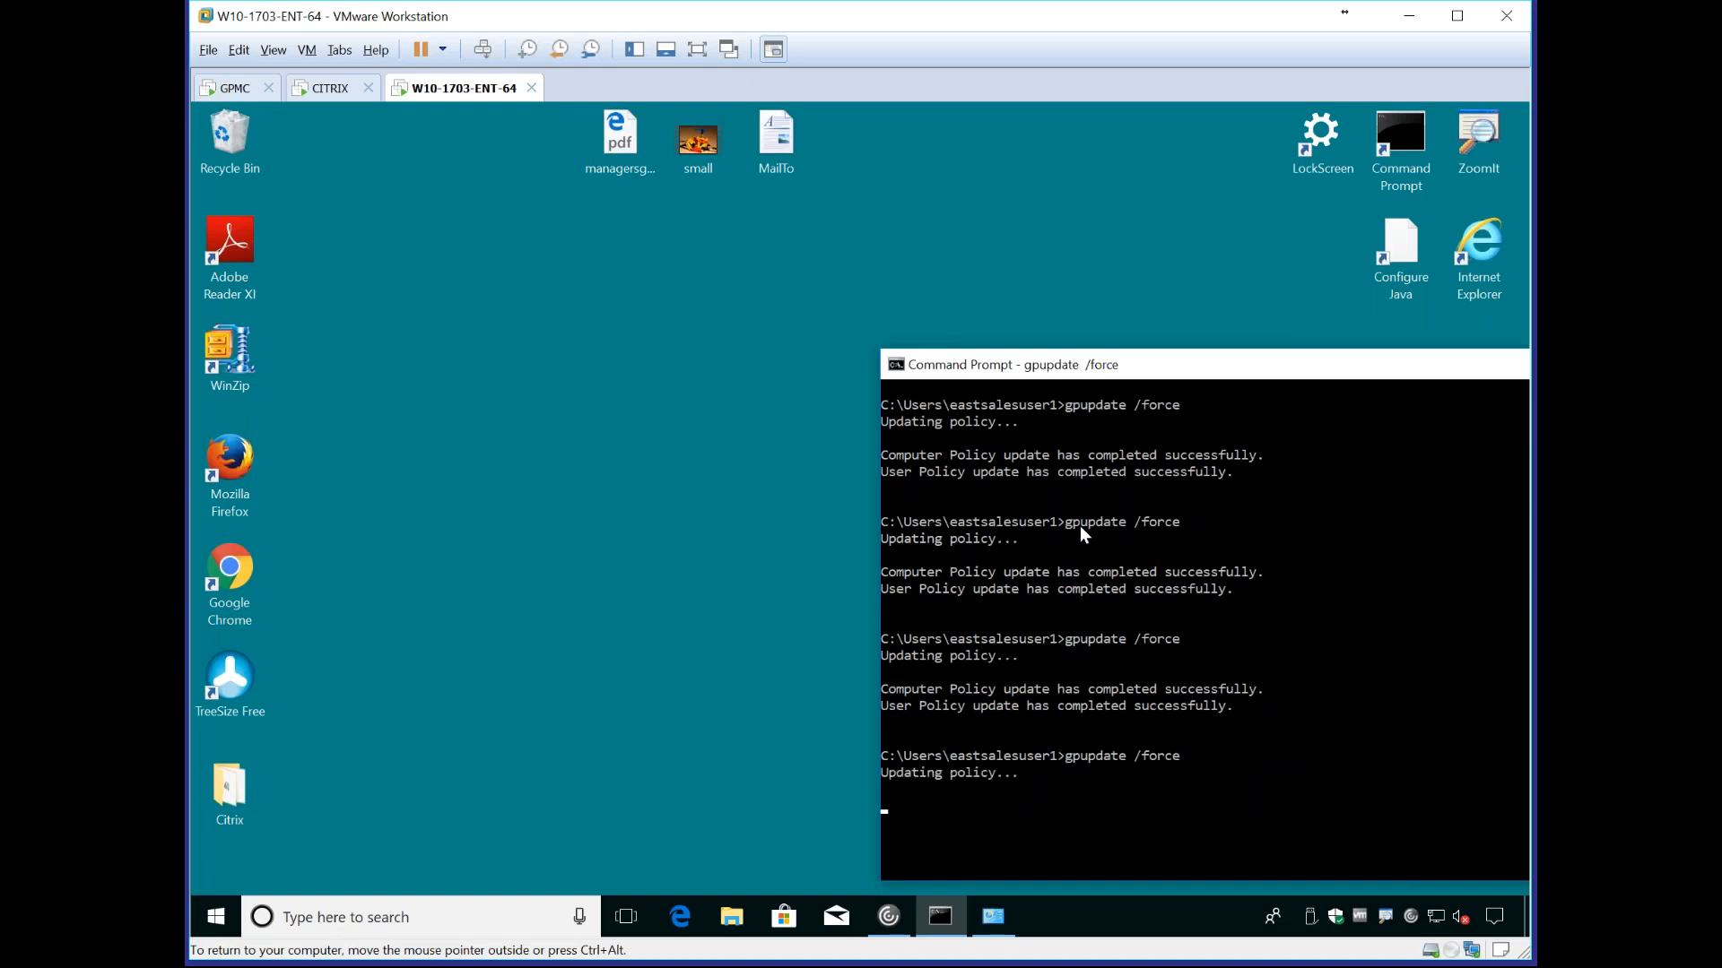
# Step: Move the Command Prompt window aside, run Procmon and open Device Manager to test the elevation policies
pyautogui.moveTo(1117, 369); pyautogui.dragTo(1519, 385)
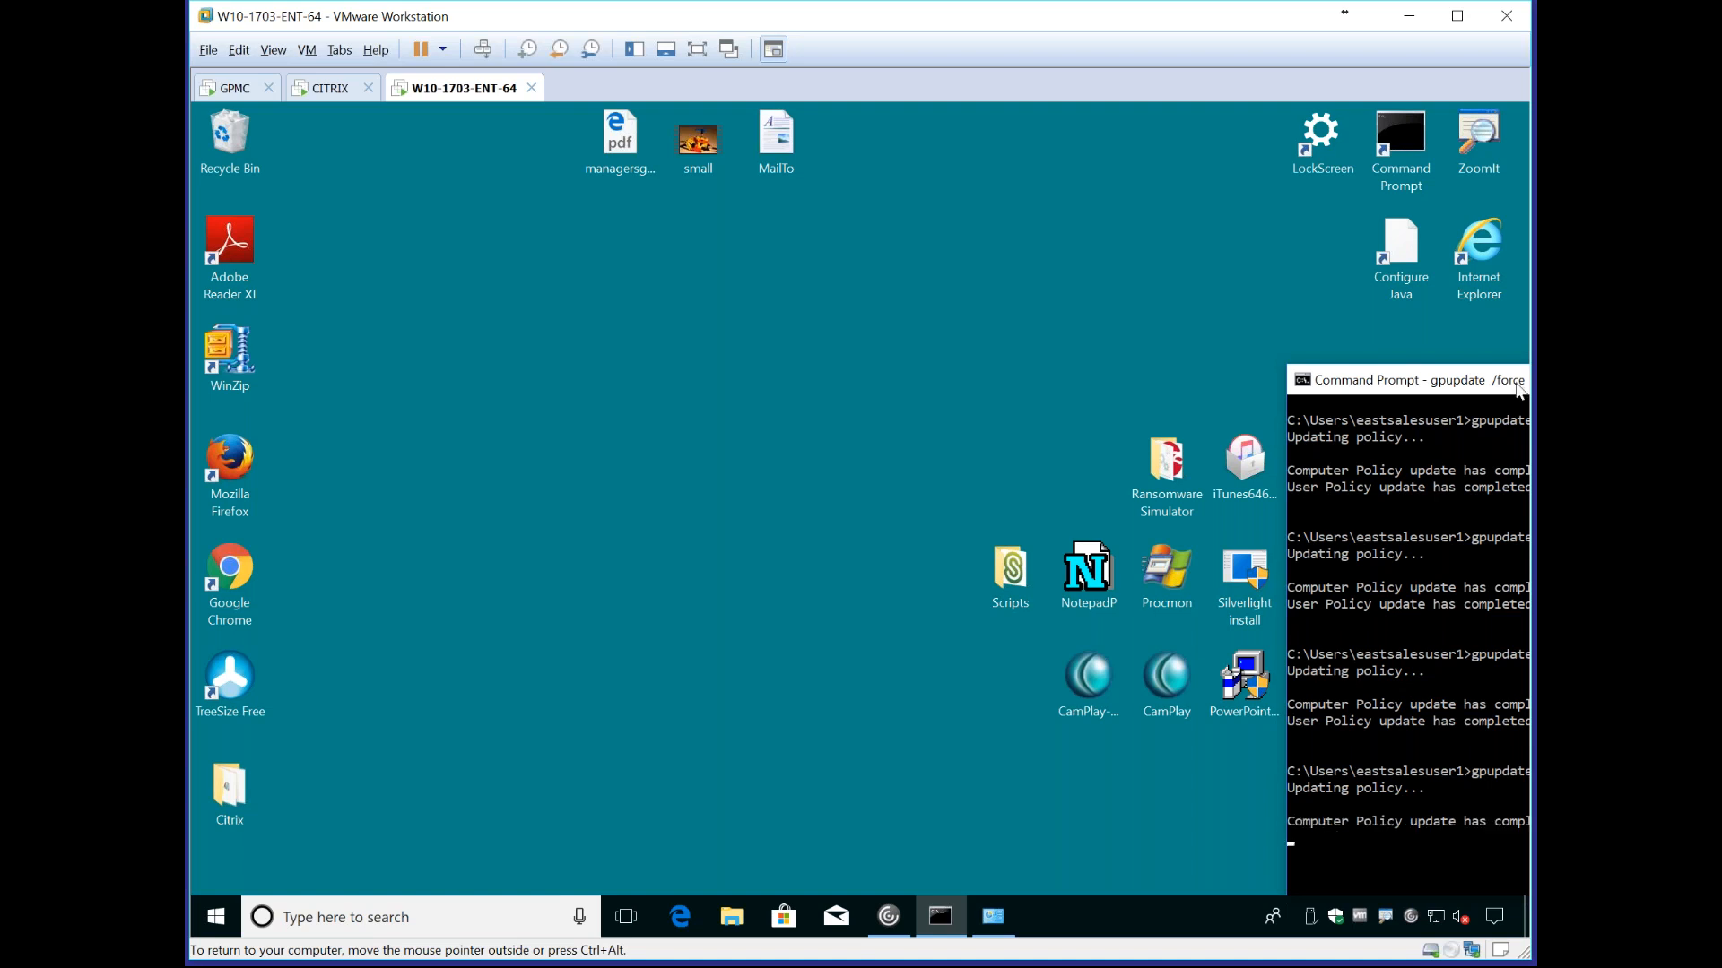
pyautogui.click(1178, 579)
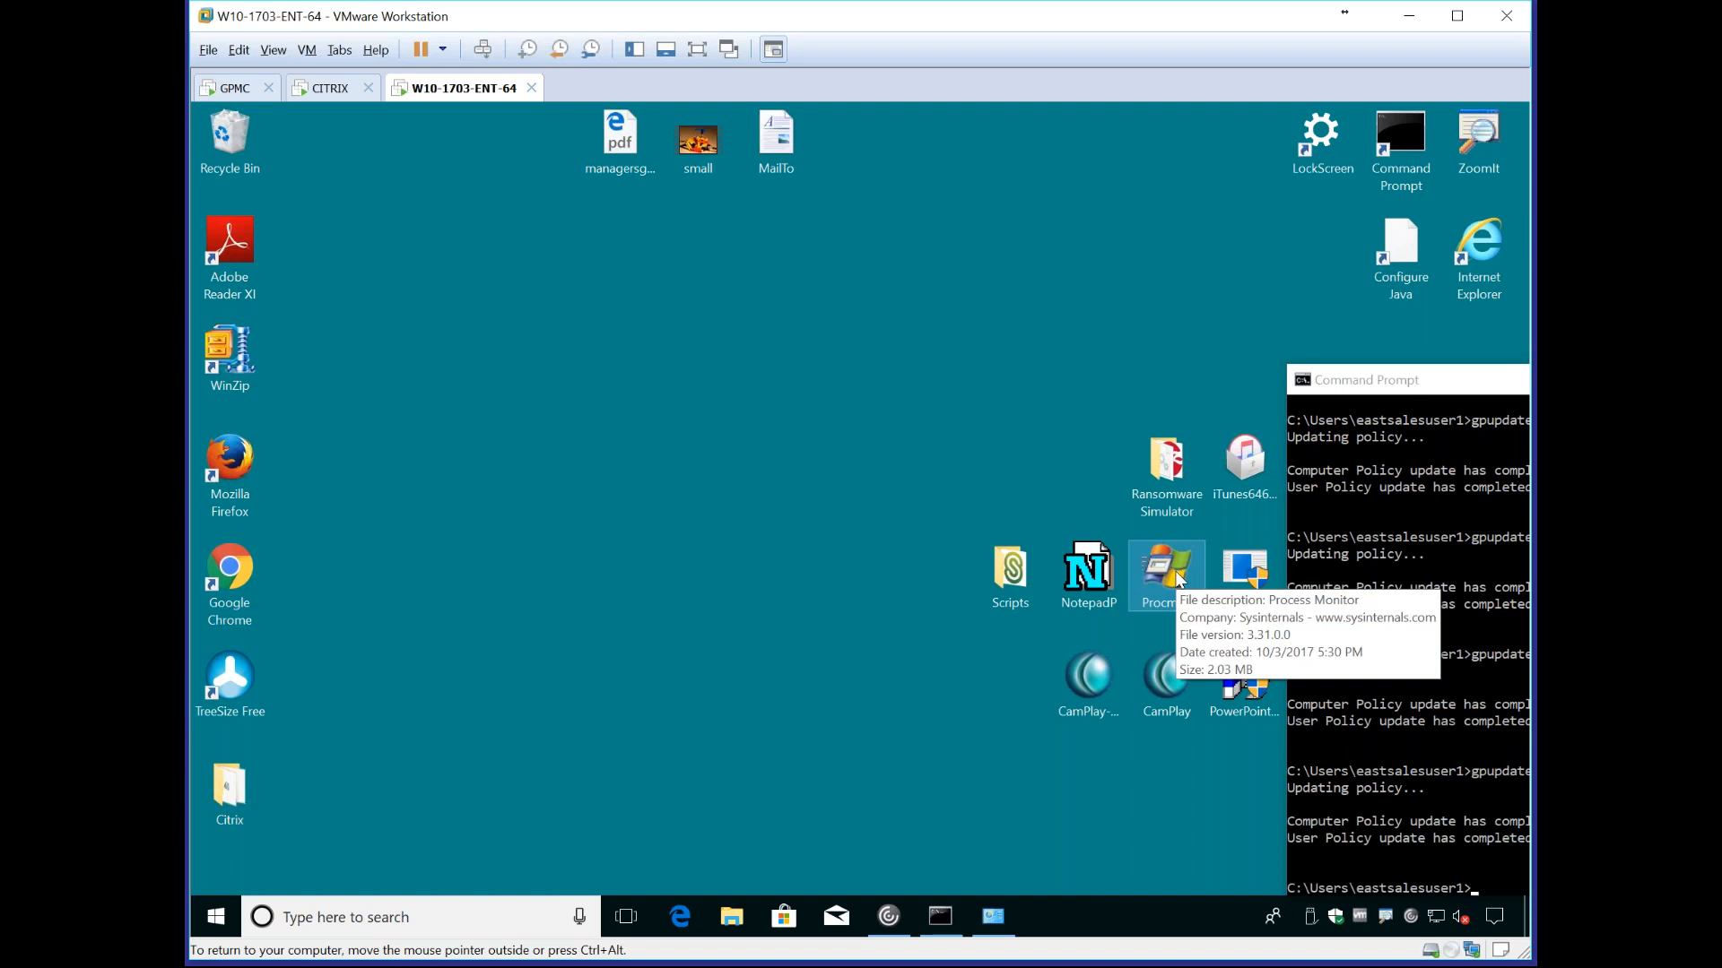
pyautogui.doubleClick(1179, 580)
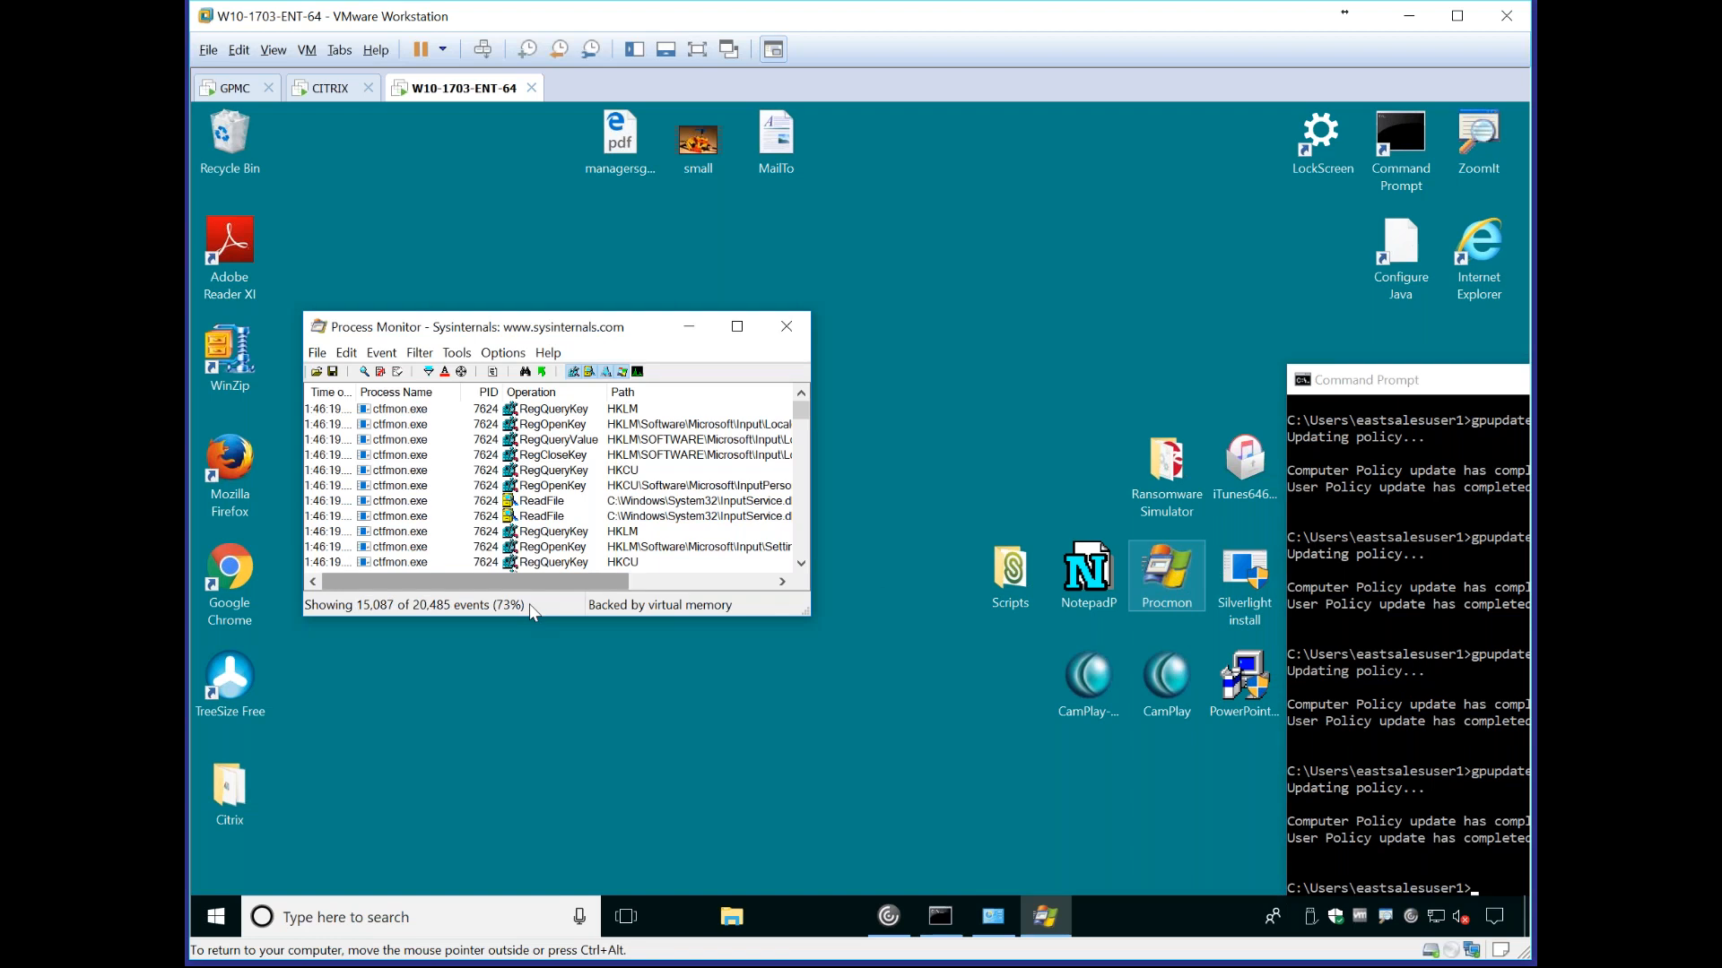
pyautogui.rightClick(215, 915)
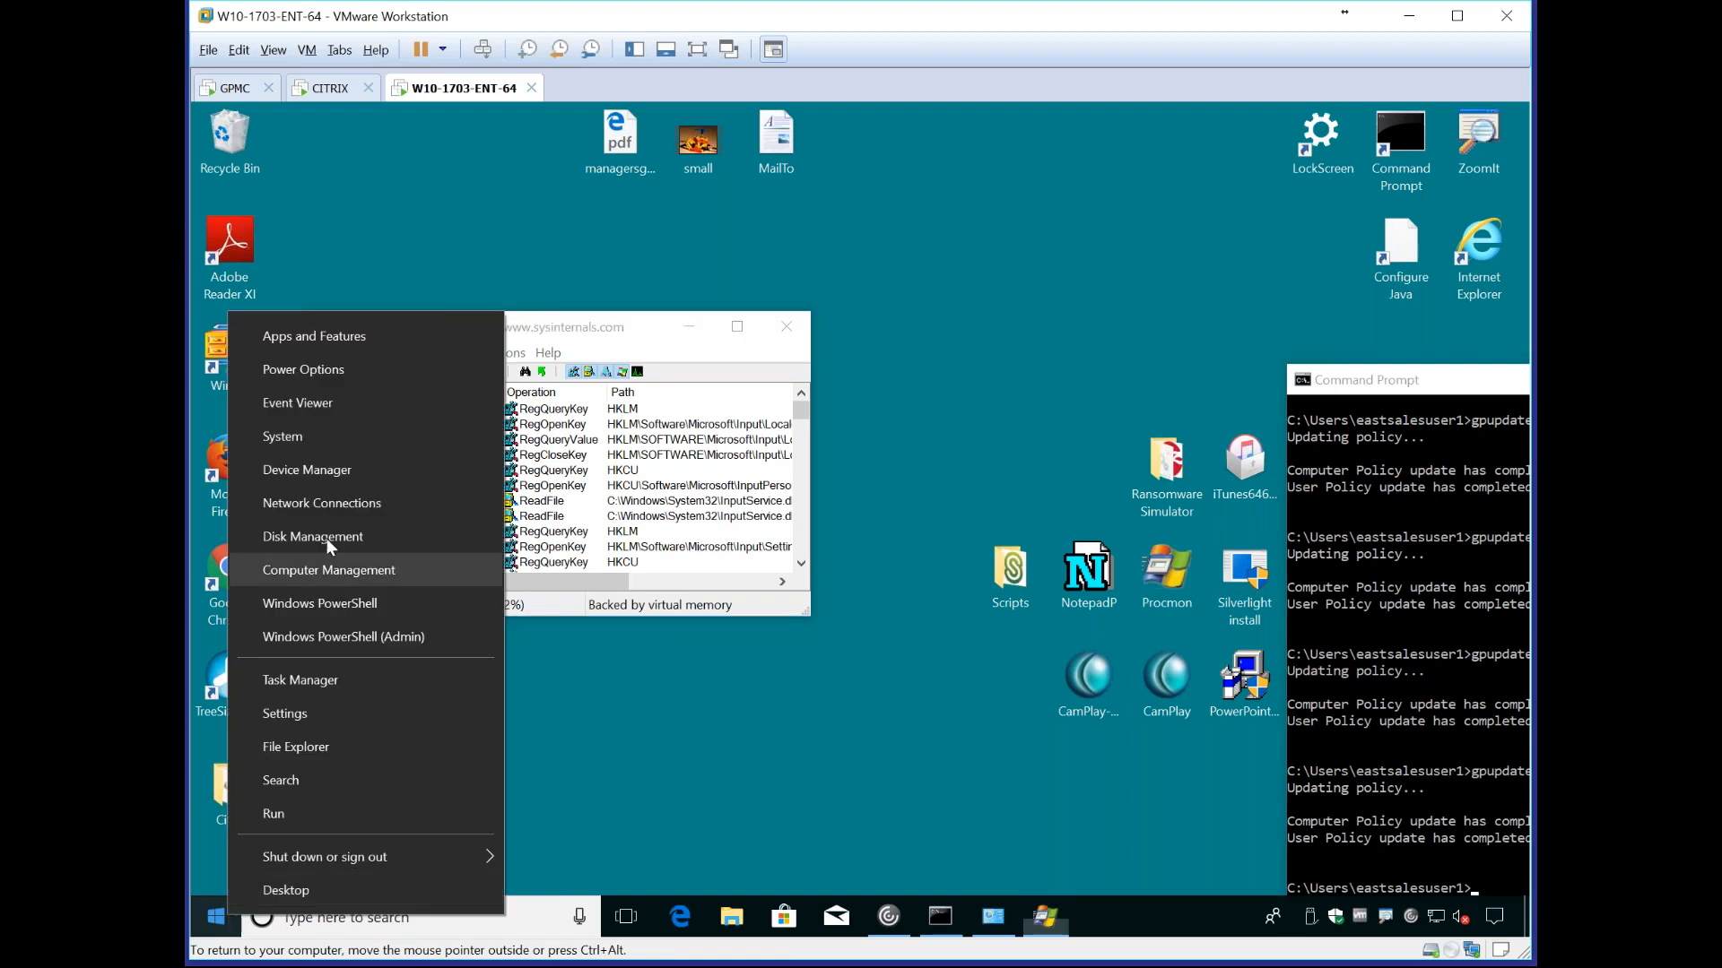
pyautogui.click(337, 474)
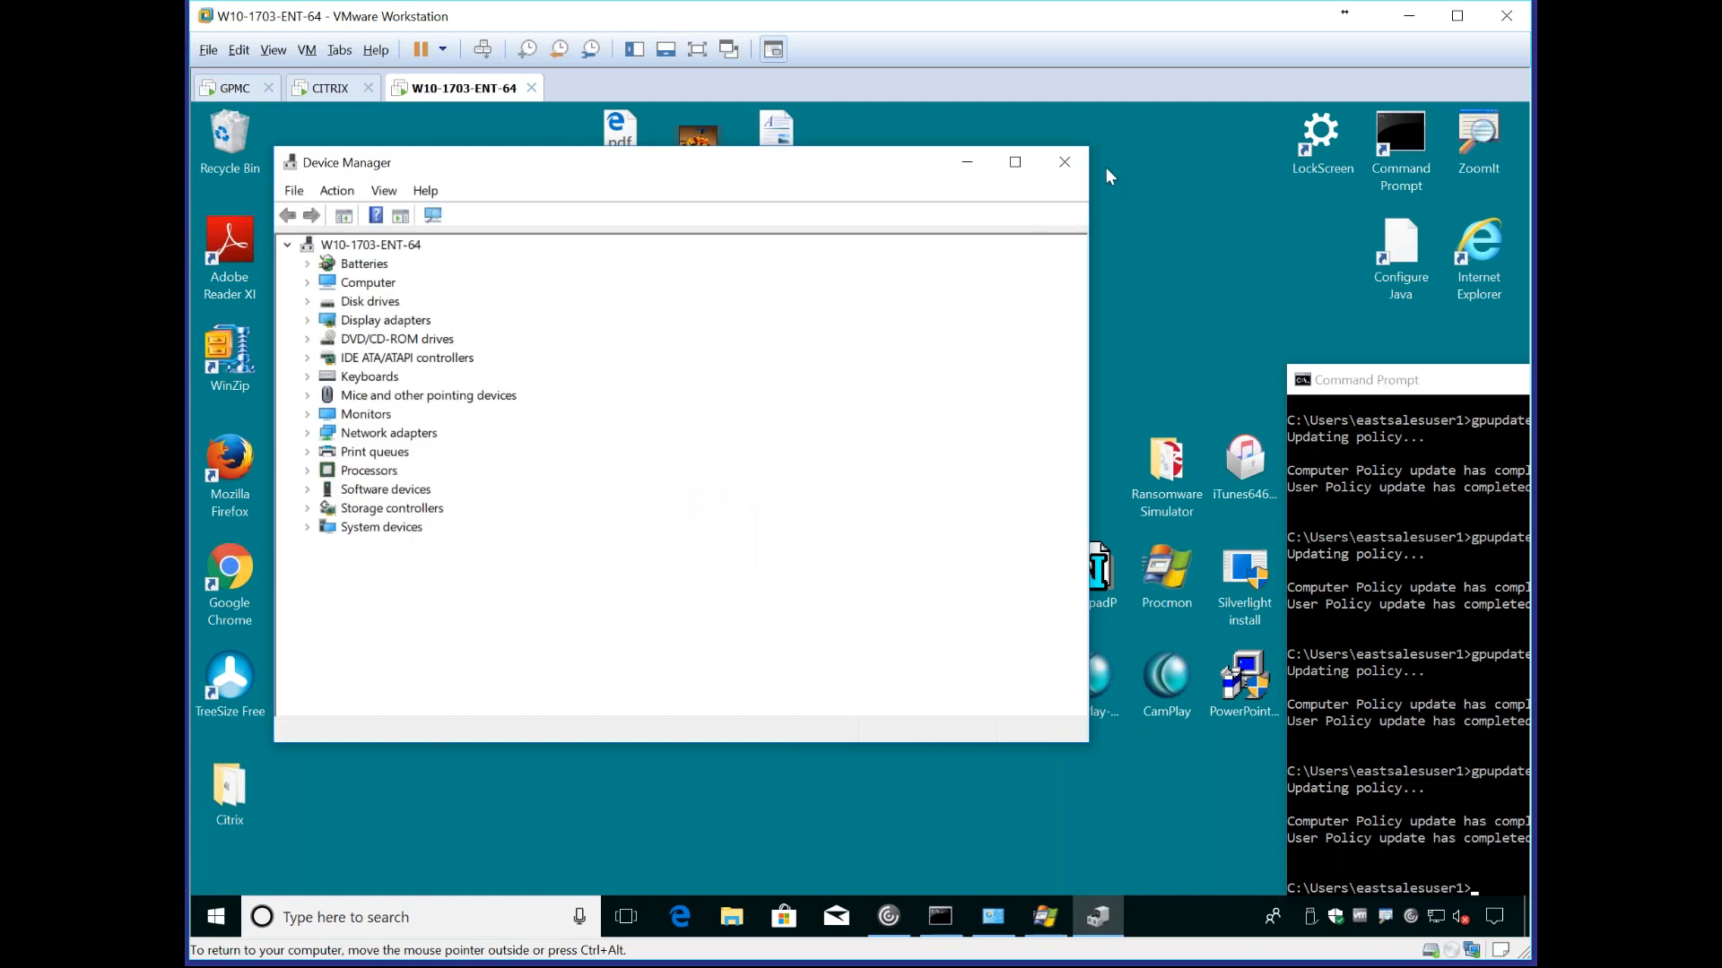
# Step: Uncover the SkypeSetup package on the desktop and install Skype 7.30 into the default destination folder
pyautogui.moveTo(1358, 381); pyautogui.dragTo(1455, 607)
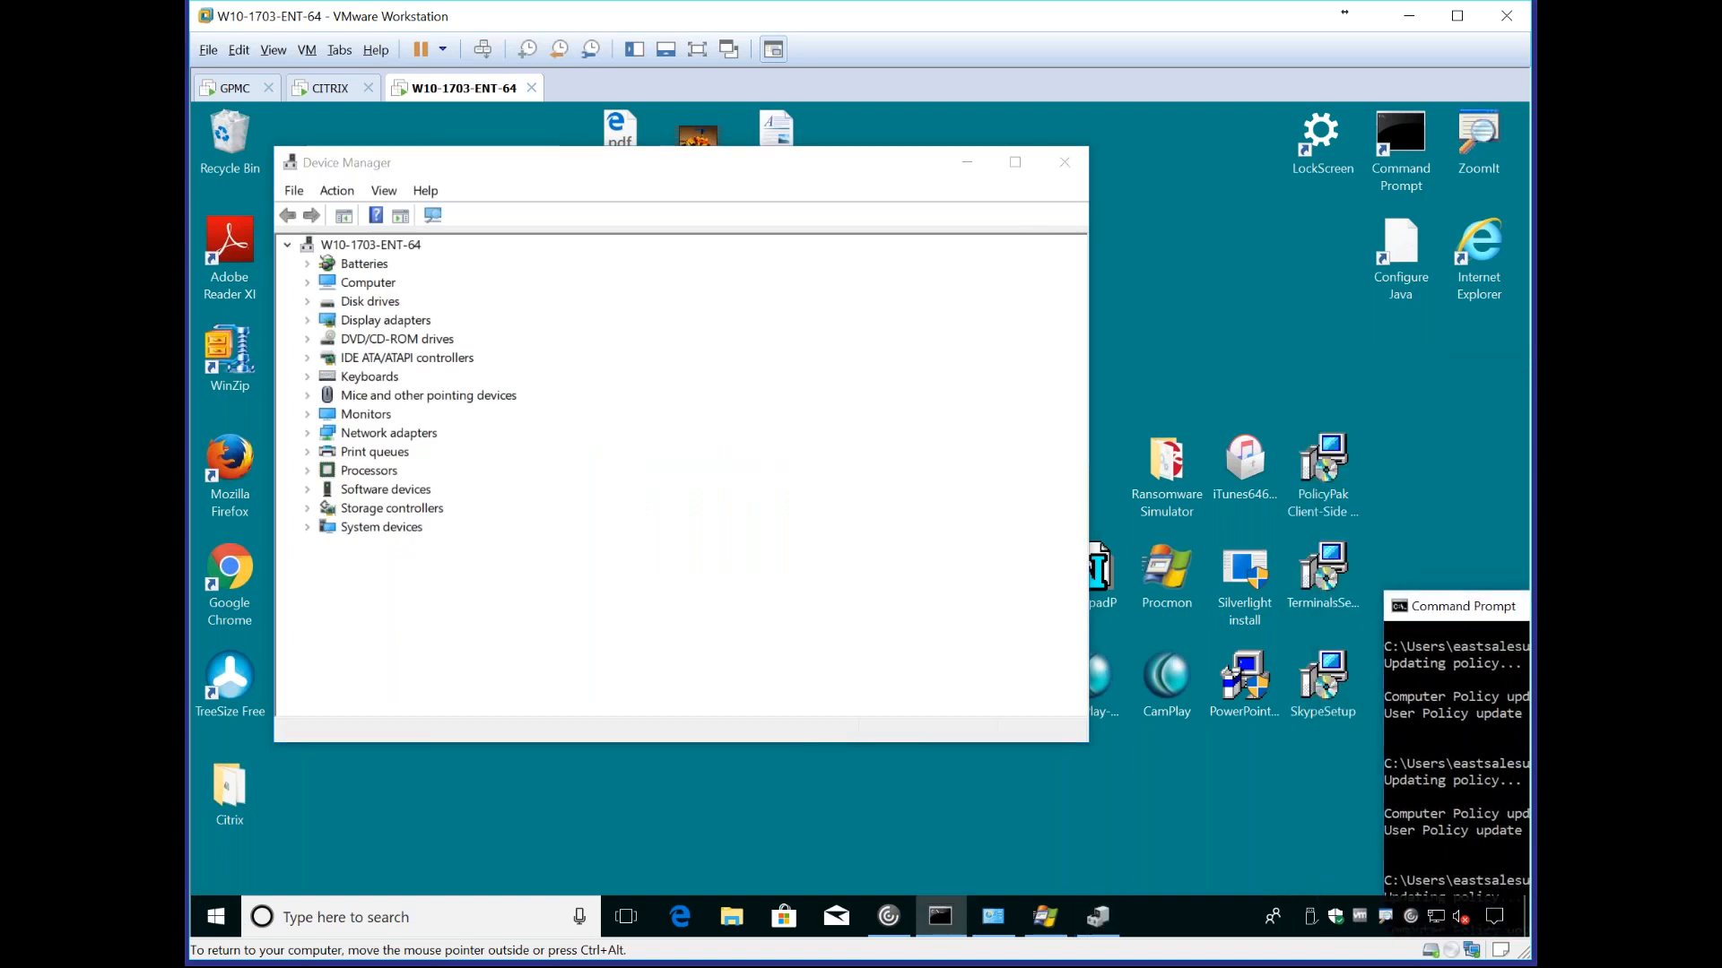
pyautogui.doubleClick(1319, 699)
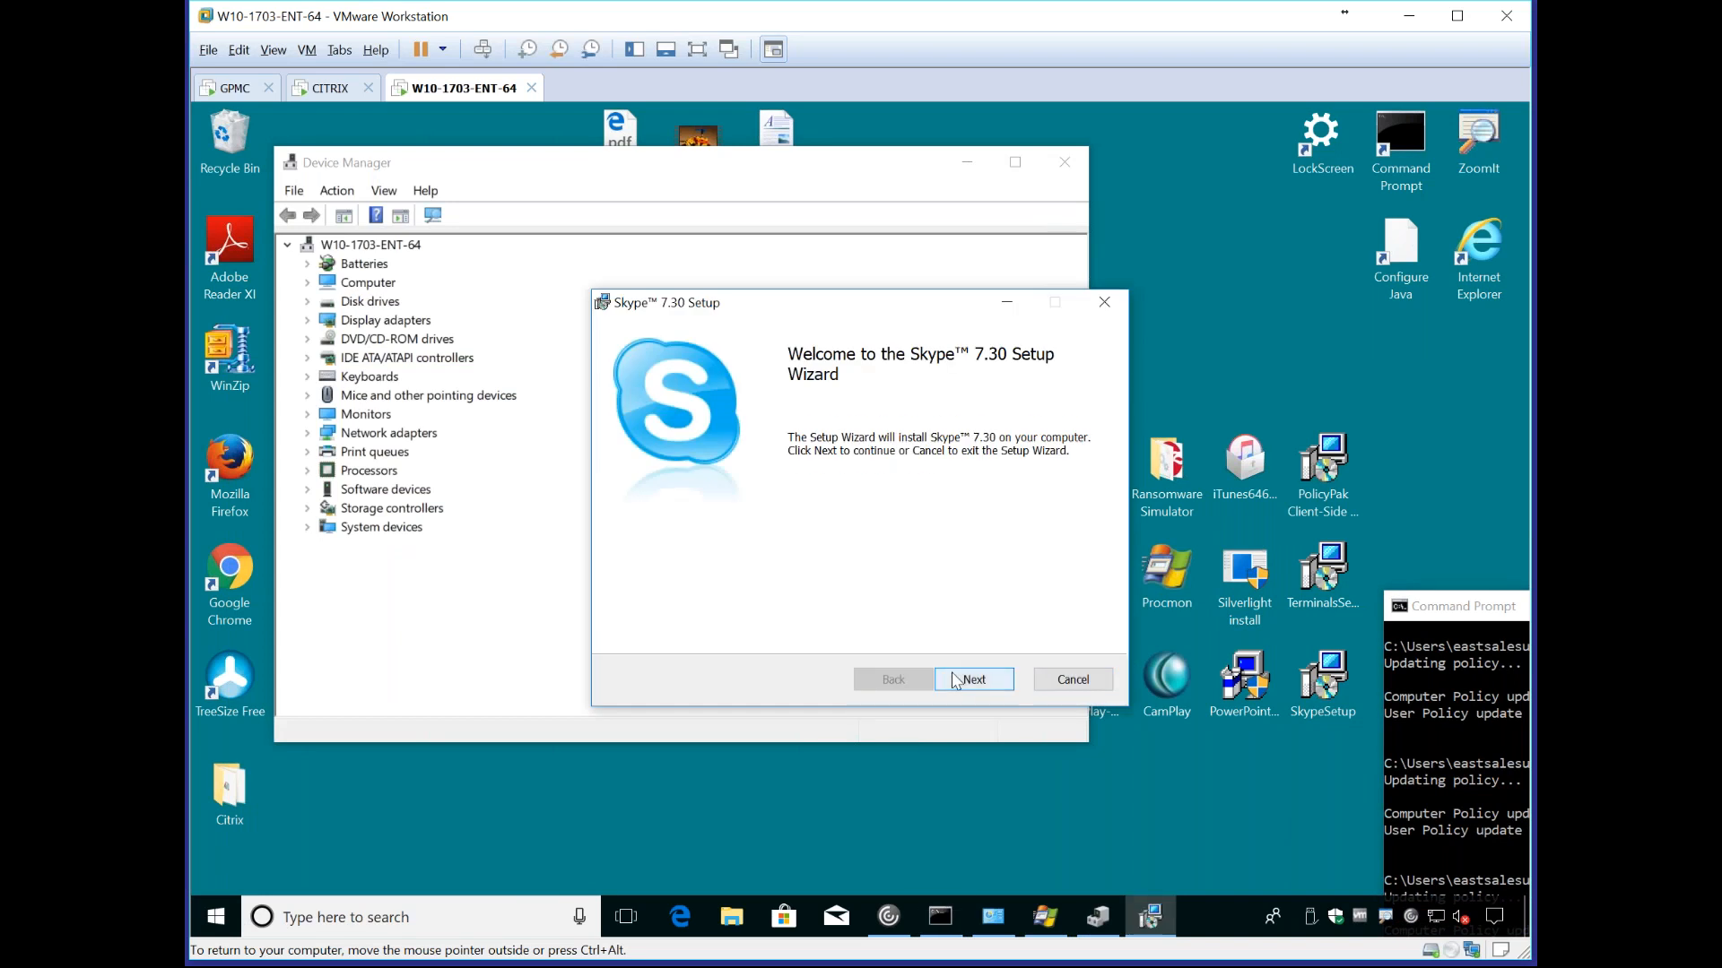
pyautogui.click(956, 678)
pyautogui.click(841, 630)
pyautogui.click(974, 679)
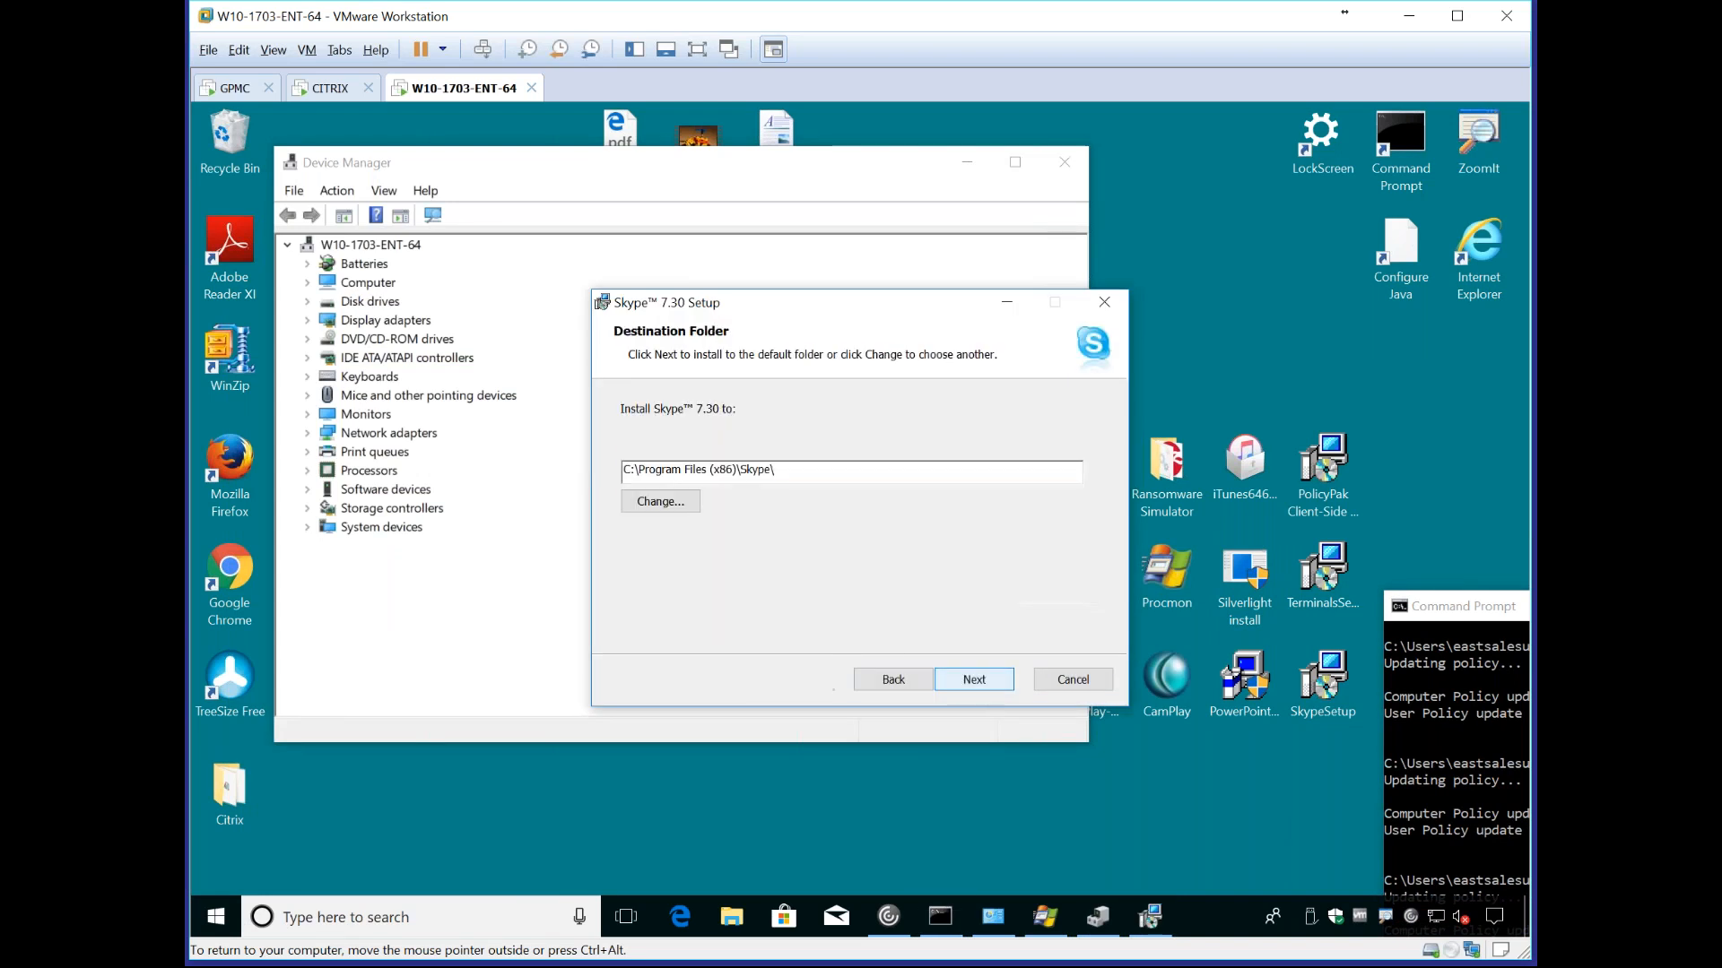
pyautogui.click(974, 679)
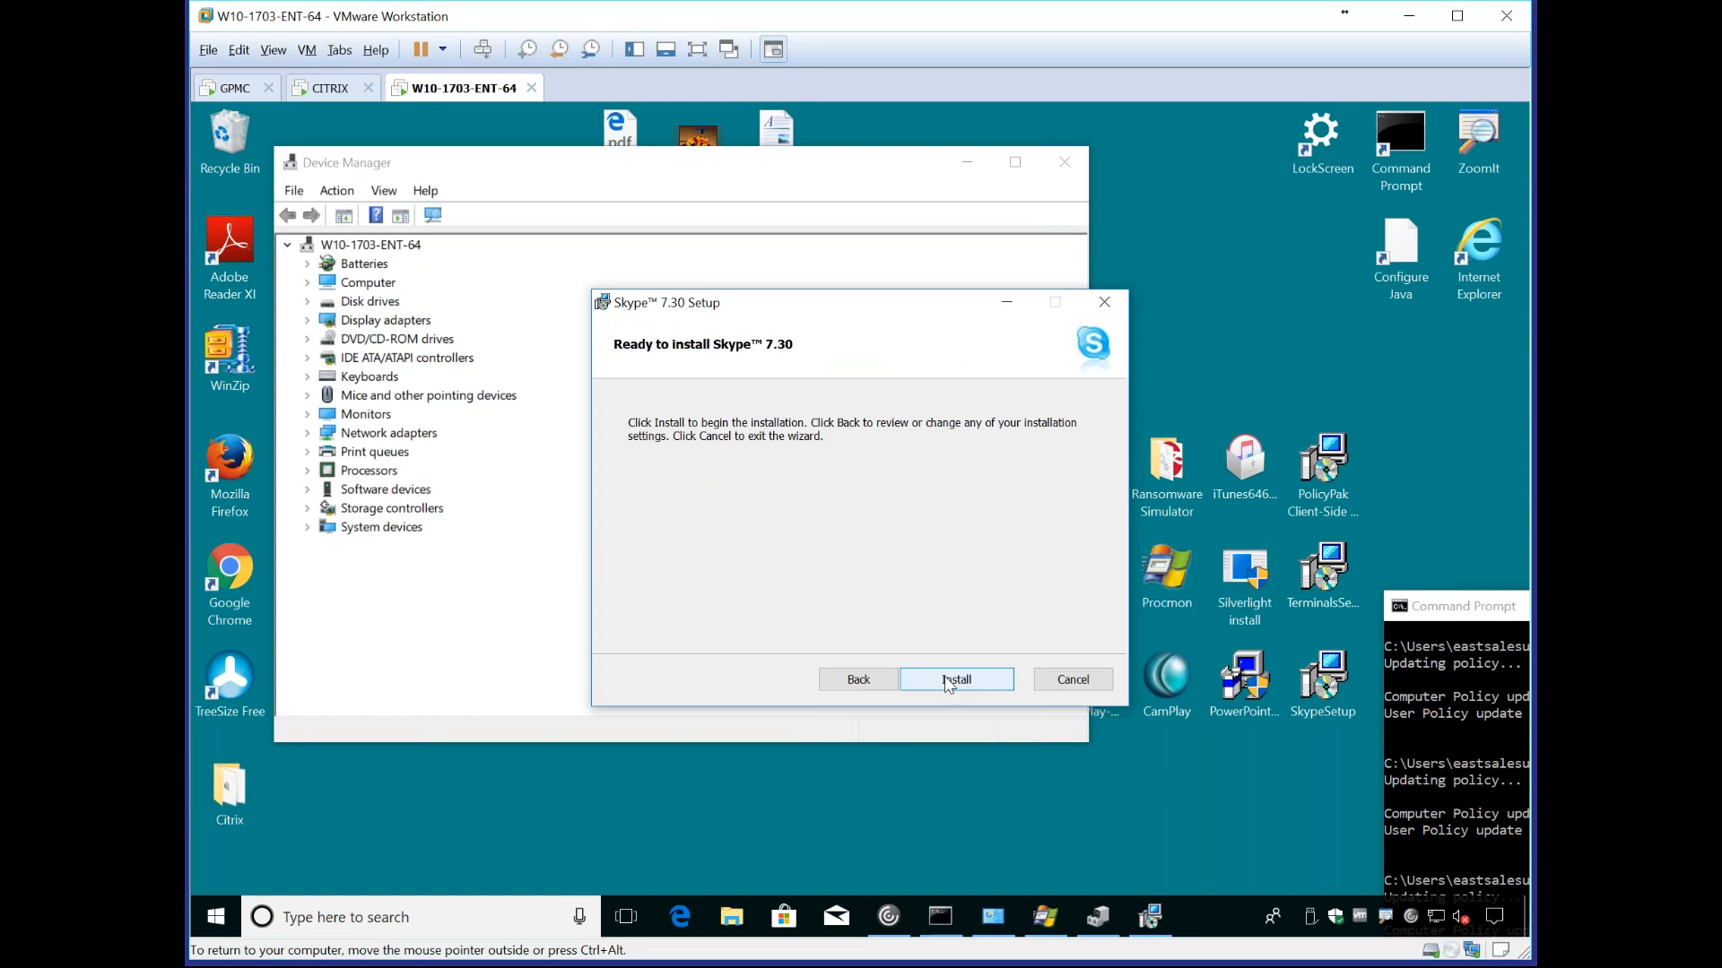
pyautogui.click(952, 679)
# Step: Close Device Manager and Process Monitor, finish the Skype 7.30 setup wizard and close the Skype window
pyautogui.click(1075, 168)
pyautogui.click(561, 329)
pyautogui.click(790, 329)
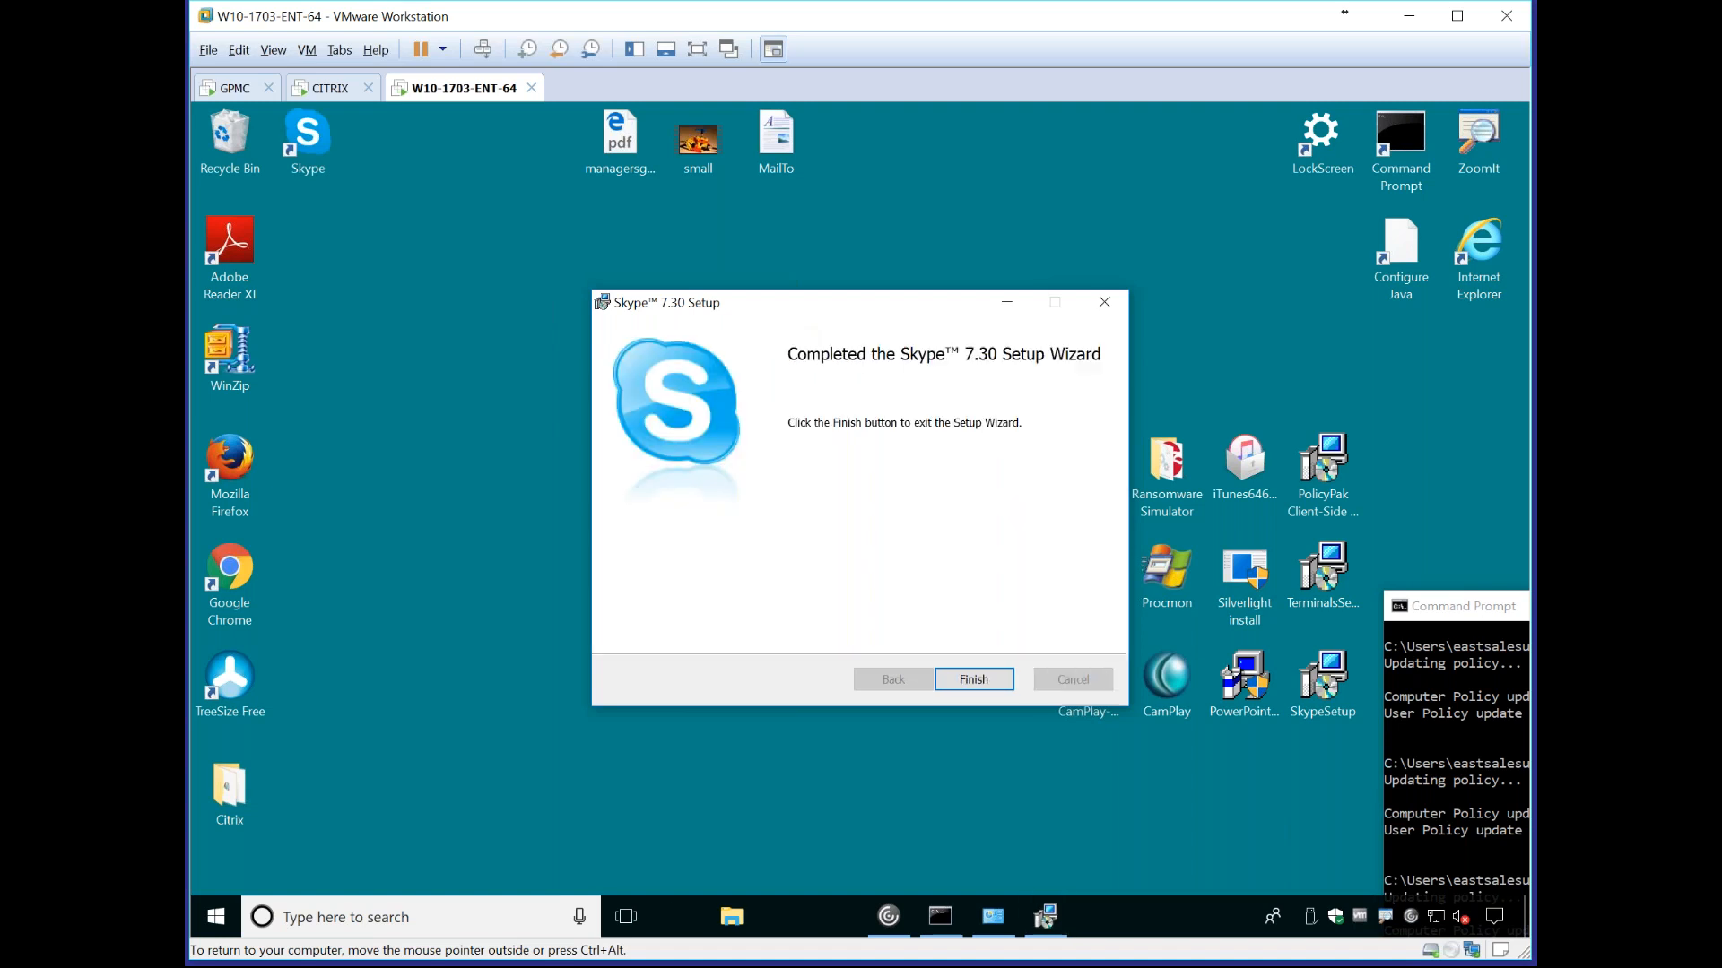
pyautogui.click(992, 686)
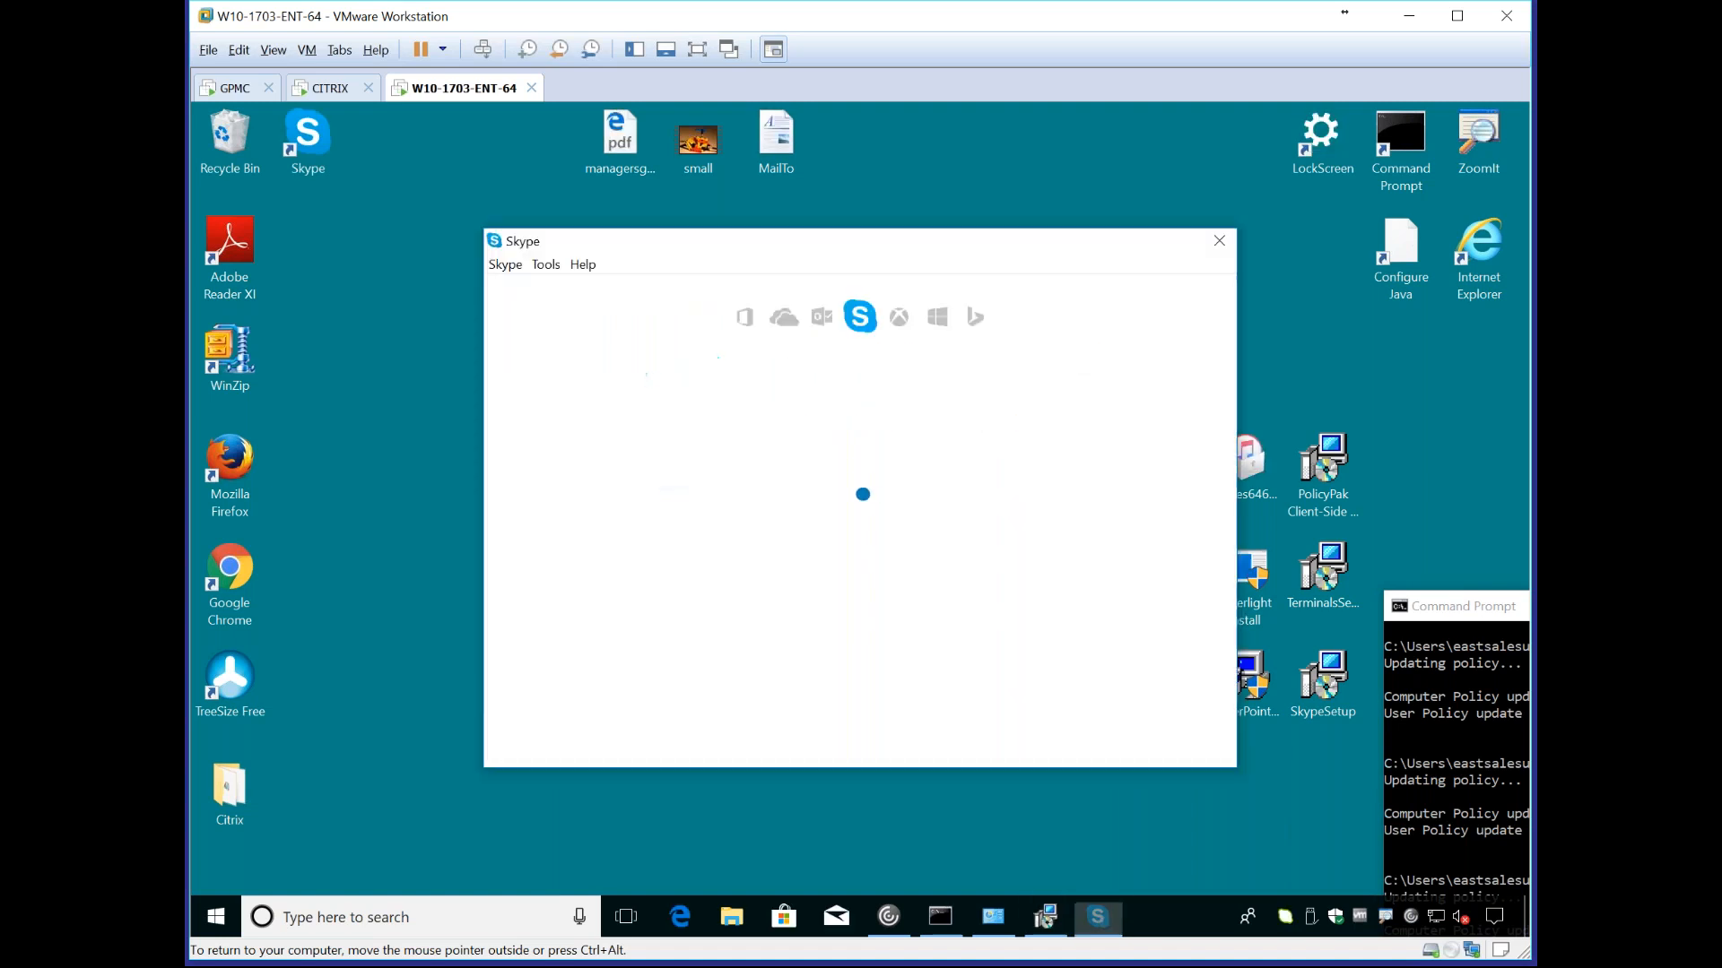
pyautogui.click(1219, 240)
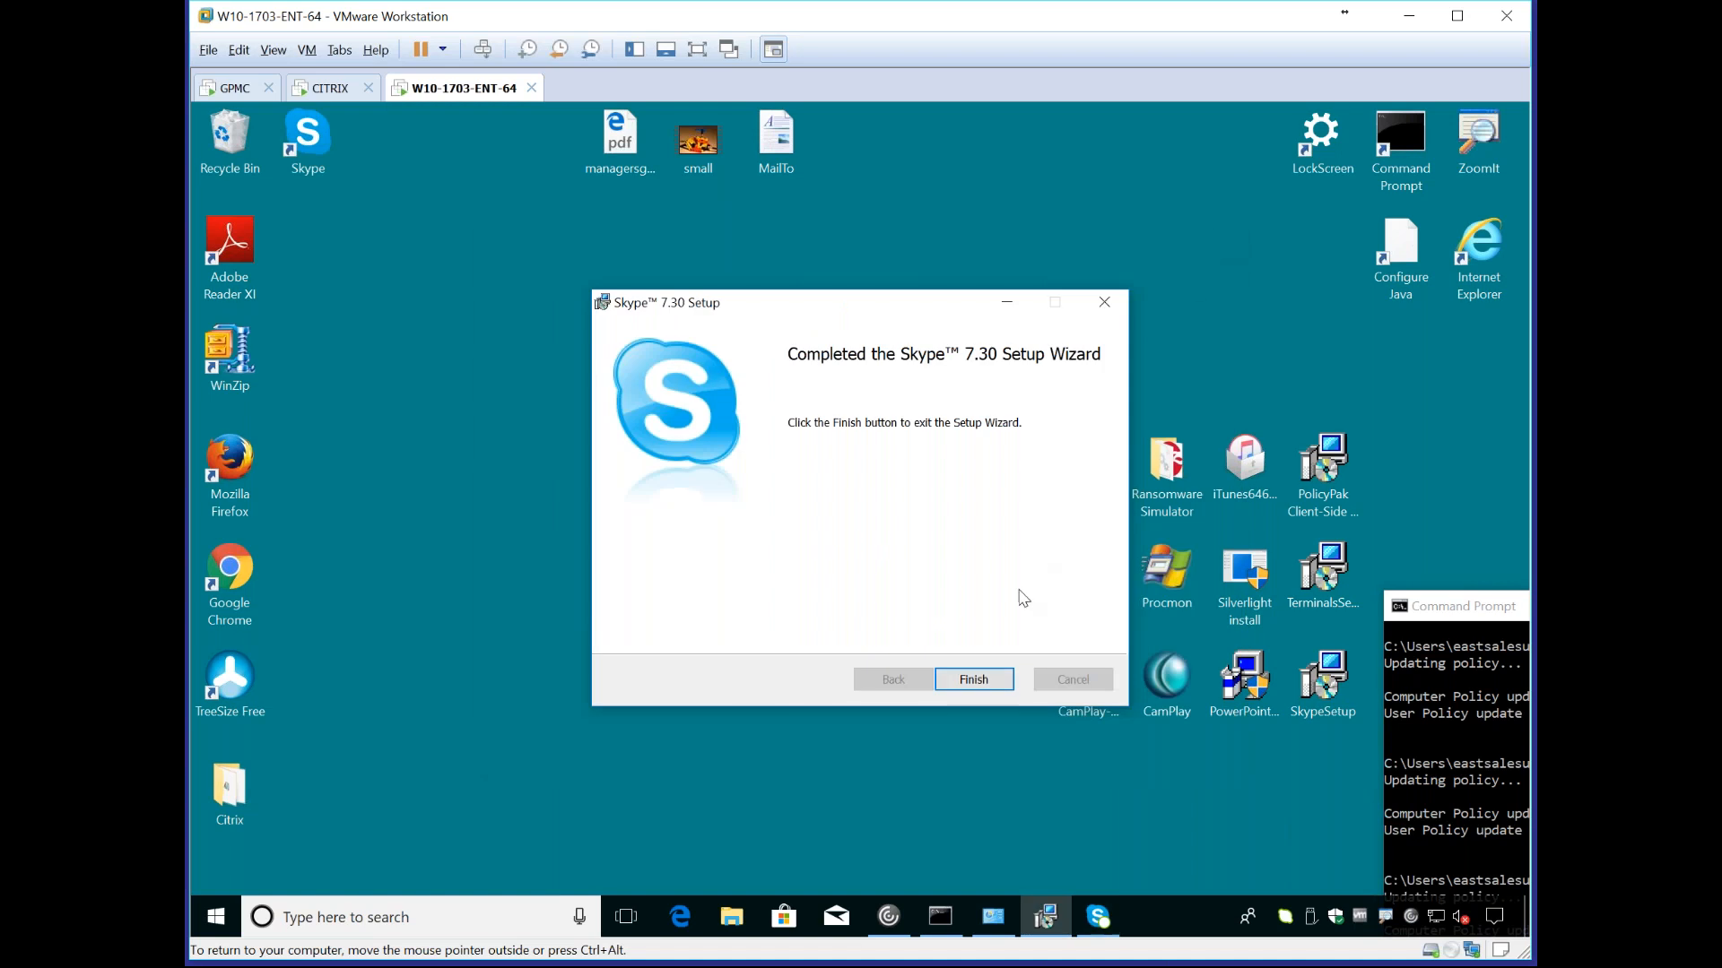
pyautogui.click(970, 684)
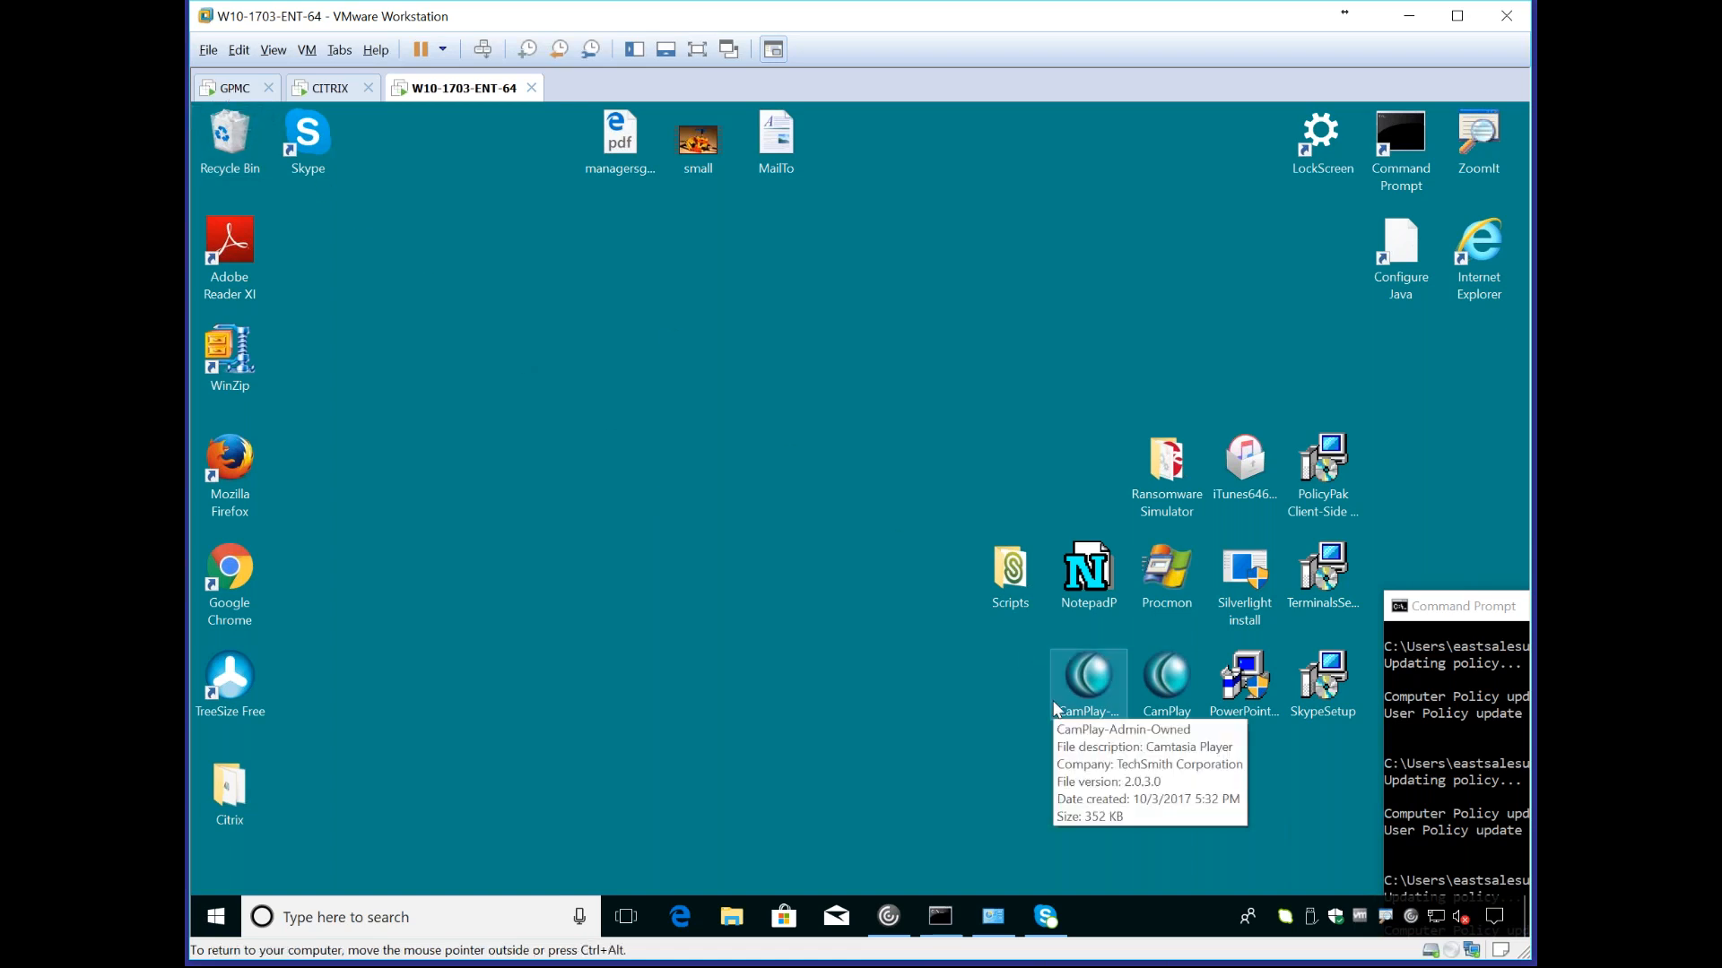
# Step: Connect the virtual DVD, examine the tools in its PolicyPak Extras folder and close the File Explorer windows
pyautogui.click(729, 928)
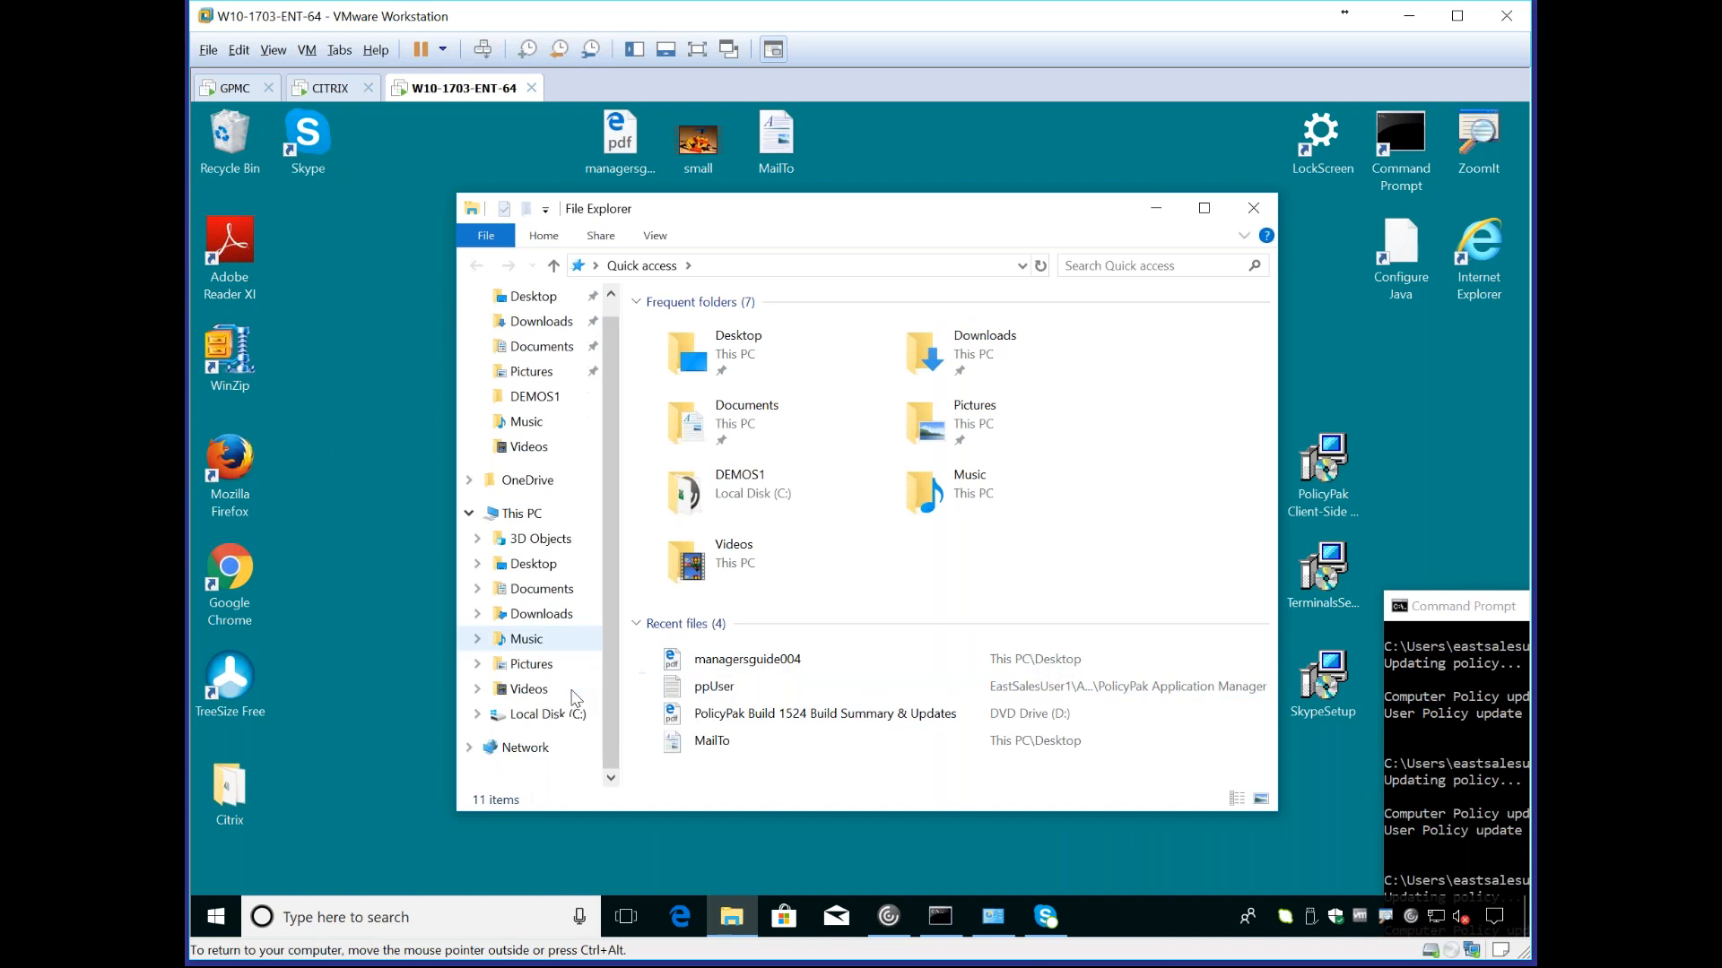
pyautogui.doubleClick(1452, 953)
pyautogui.click(574, 733)
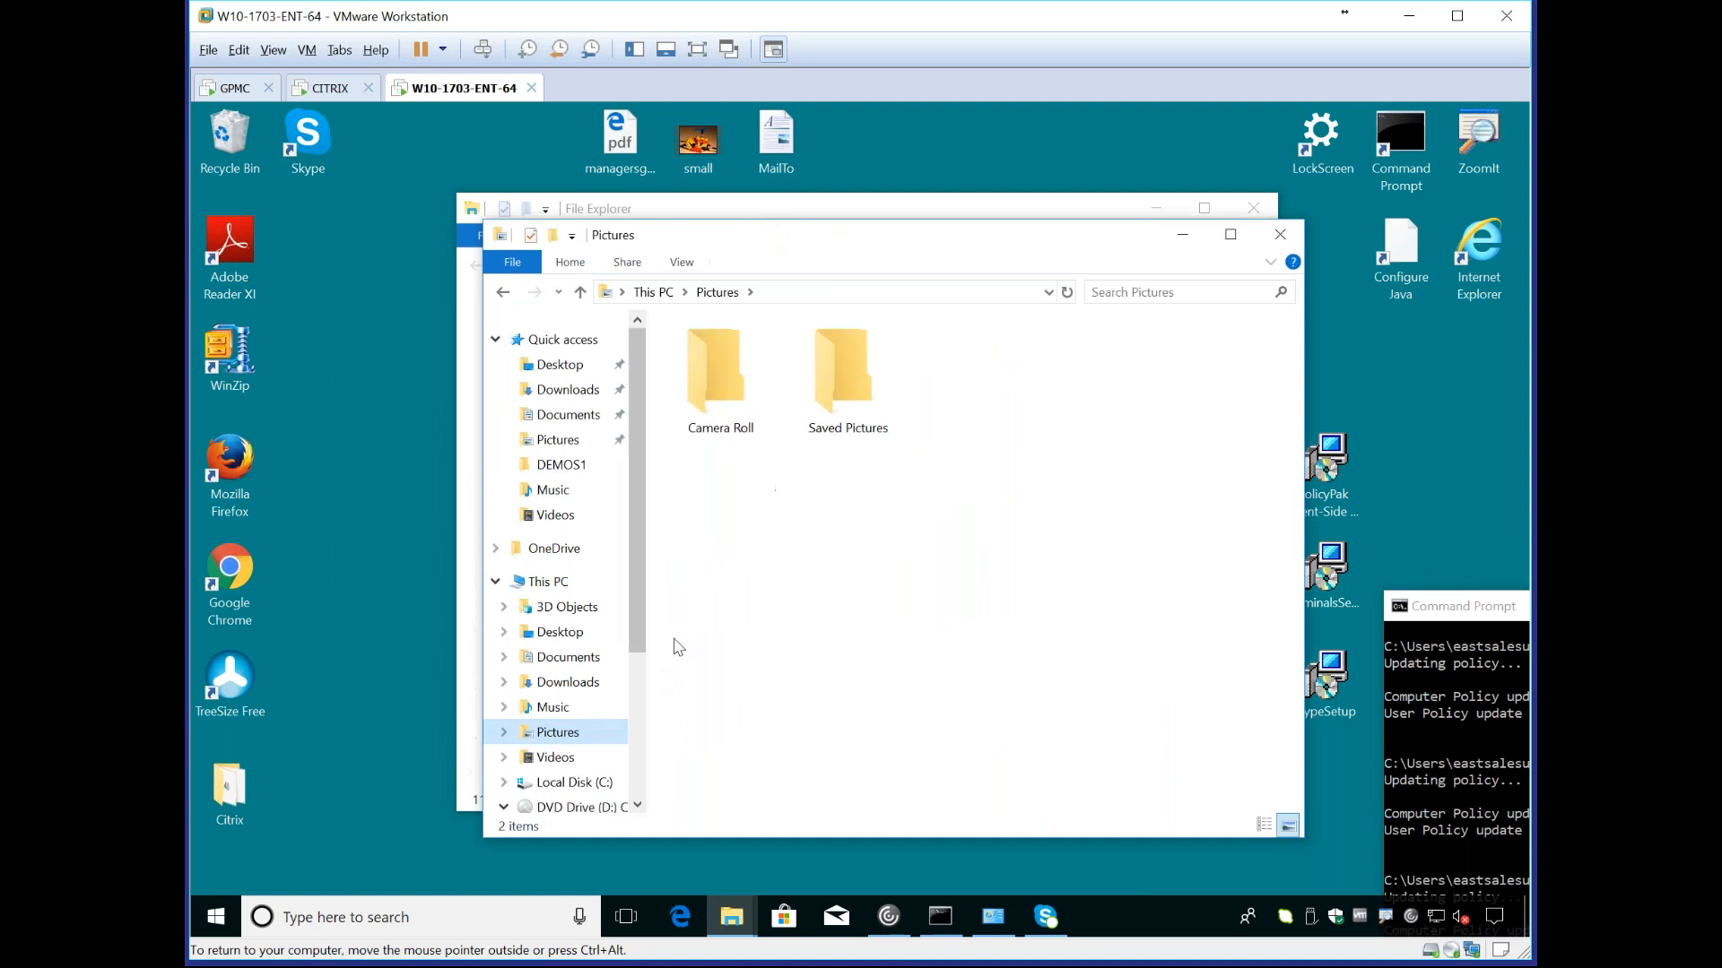
pyautogui.click(567, 807)
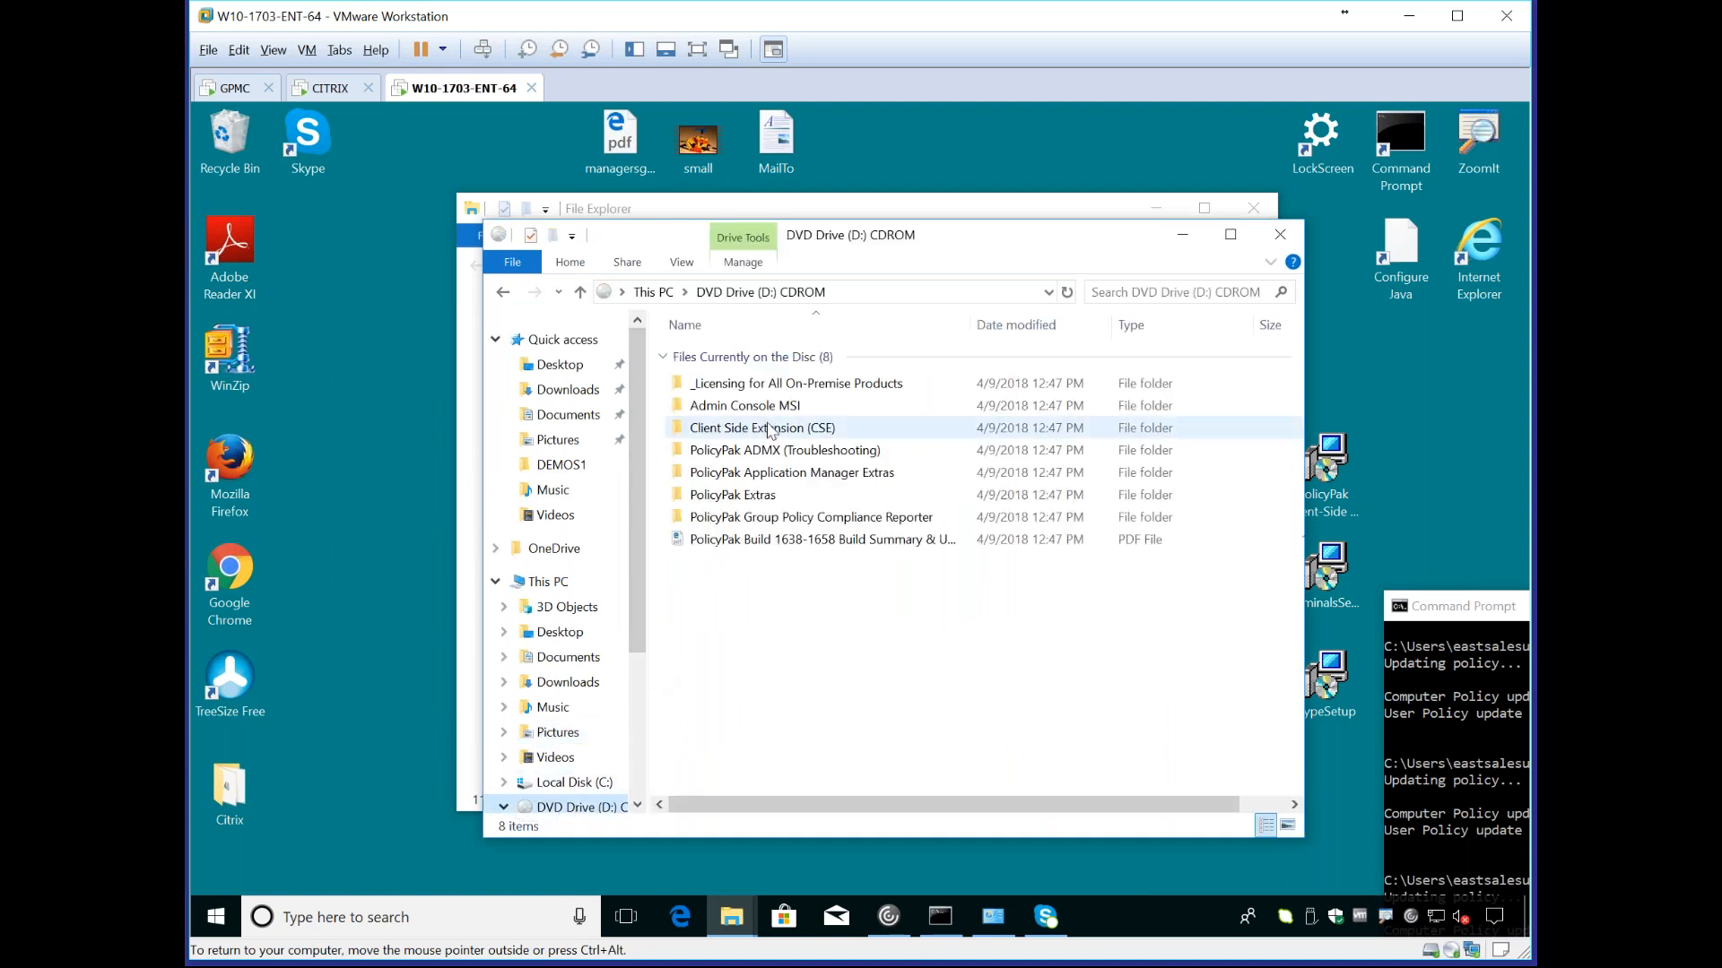
pyautogui.doubleClick(732, 495)
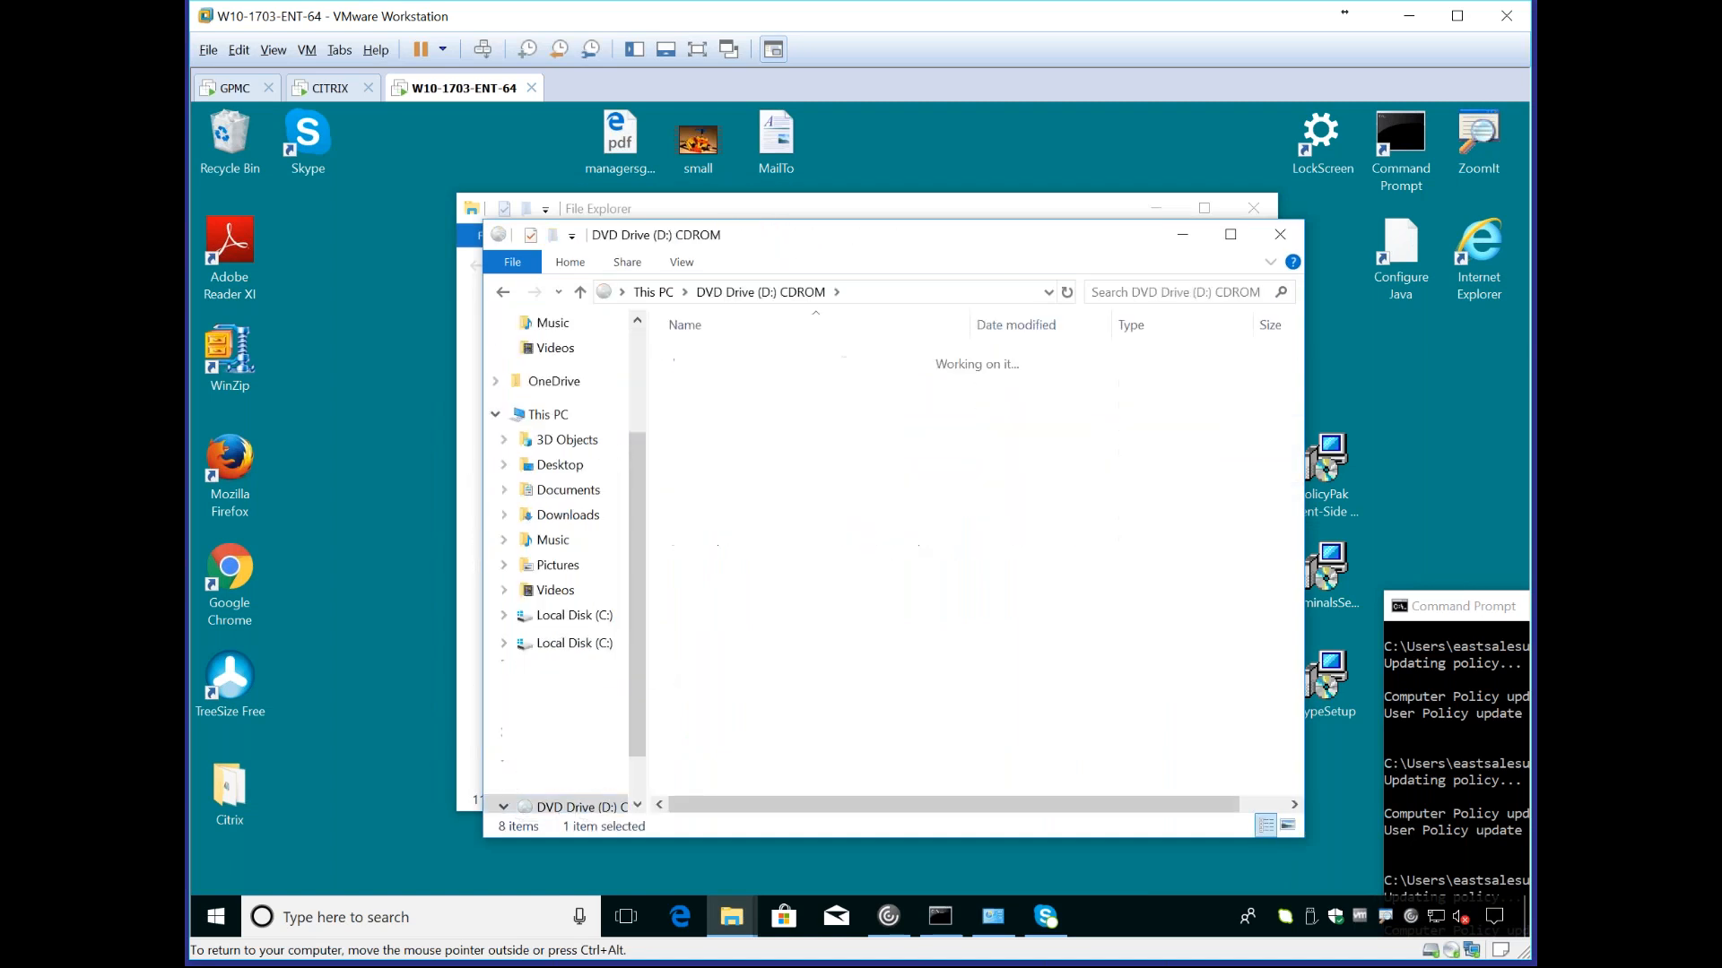
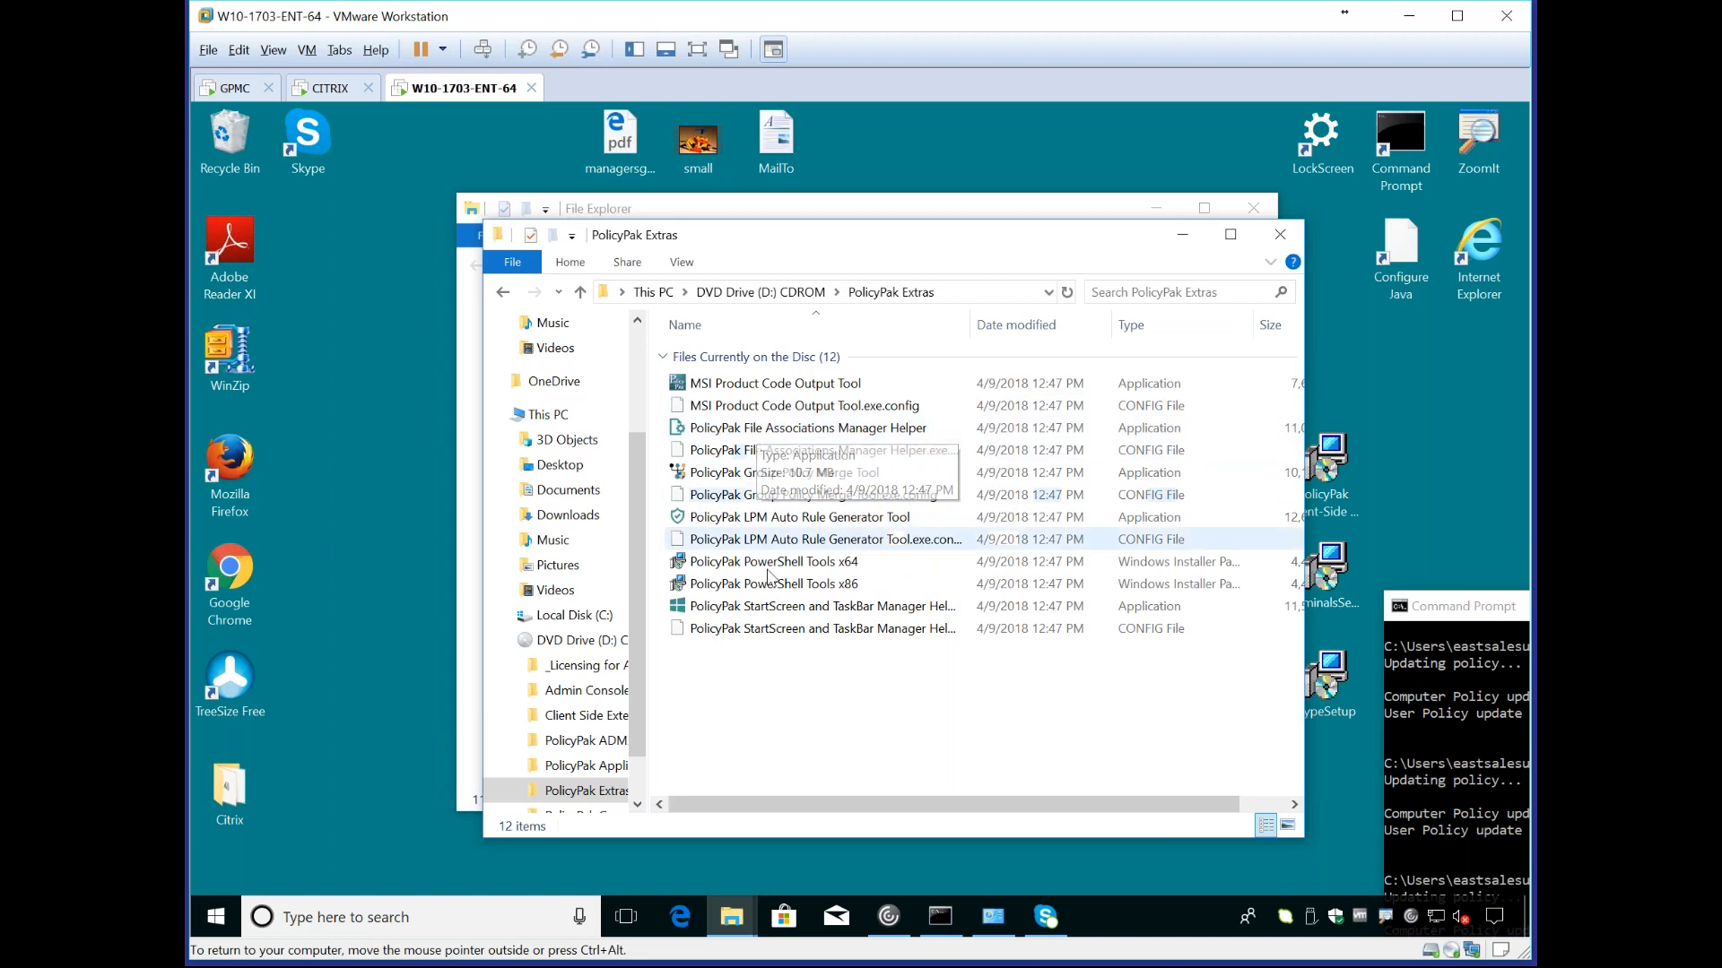
pyautogui.click(1280, 235)
pyautogui.click(1254, 210)
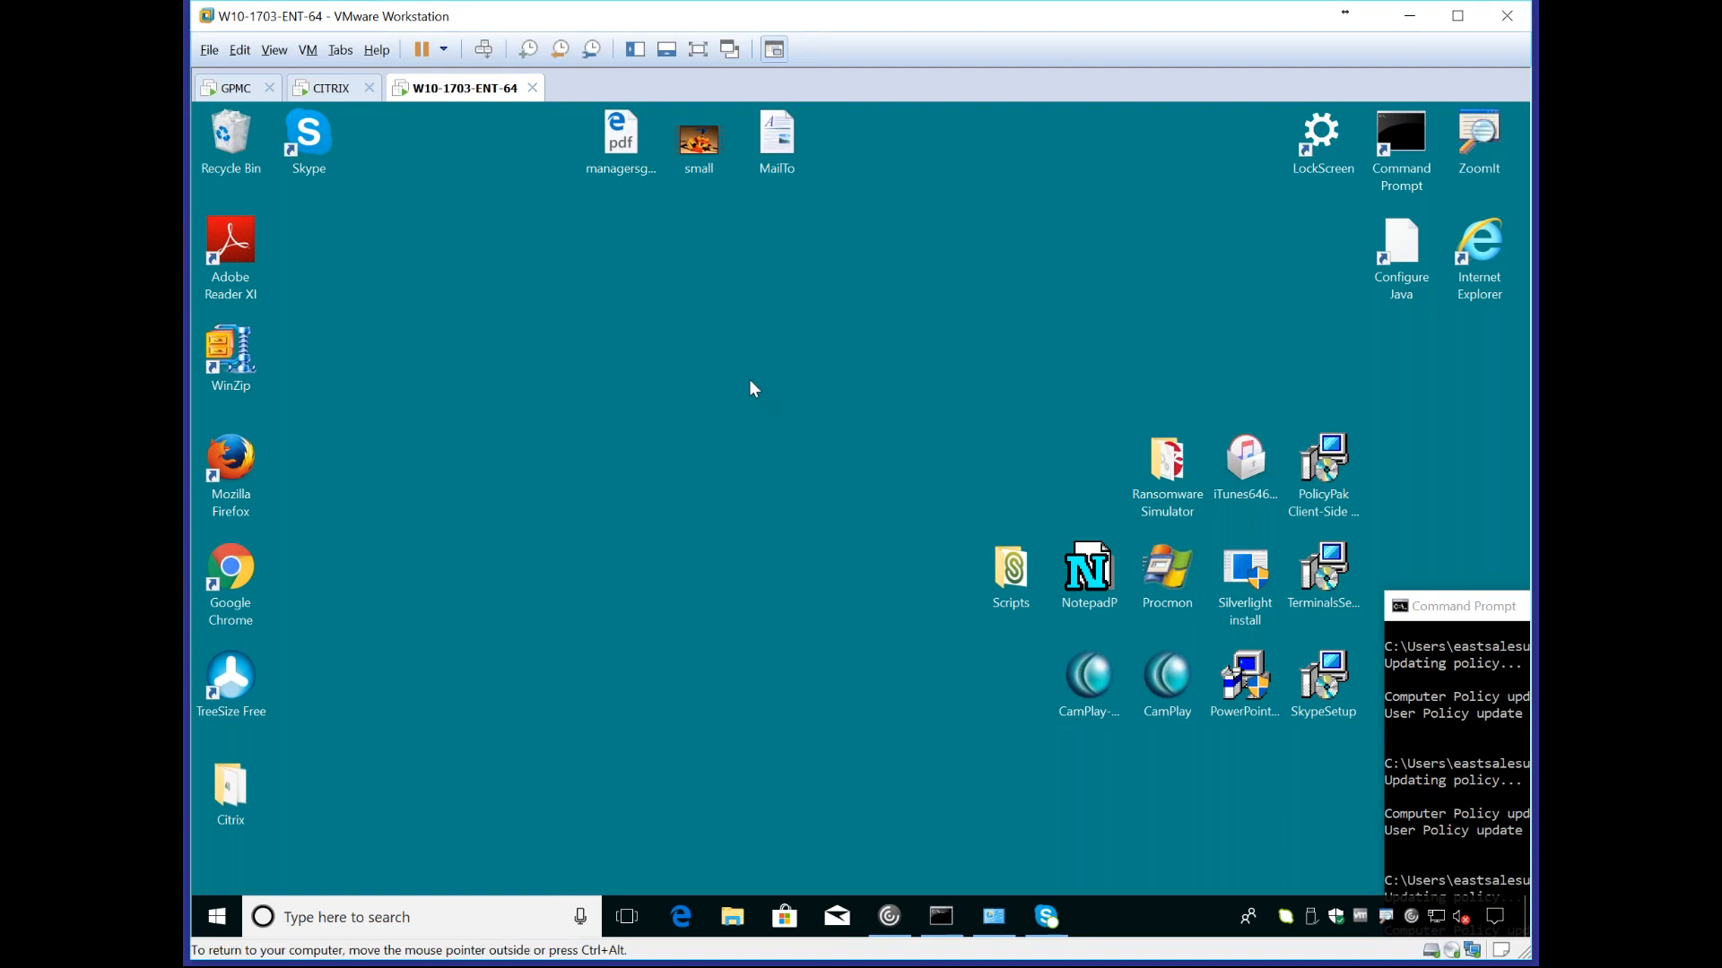
# Step: On the GPMC machine, start a new executable policy with a simple rule, clear Apply to child processes, and cancel the wizard
pyautogui.click(237, 88)
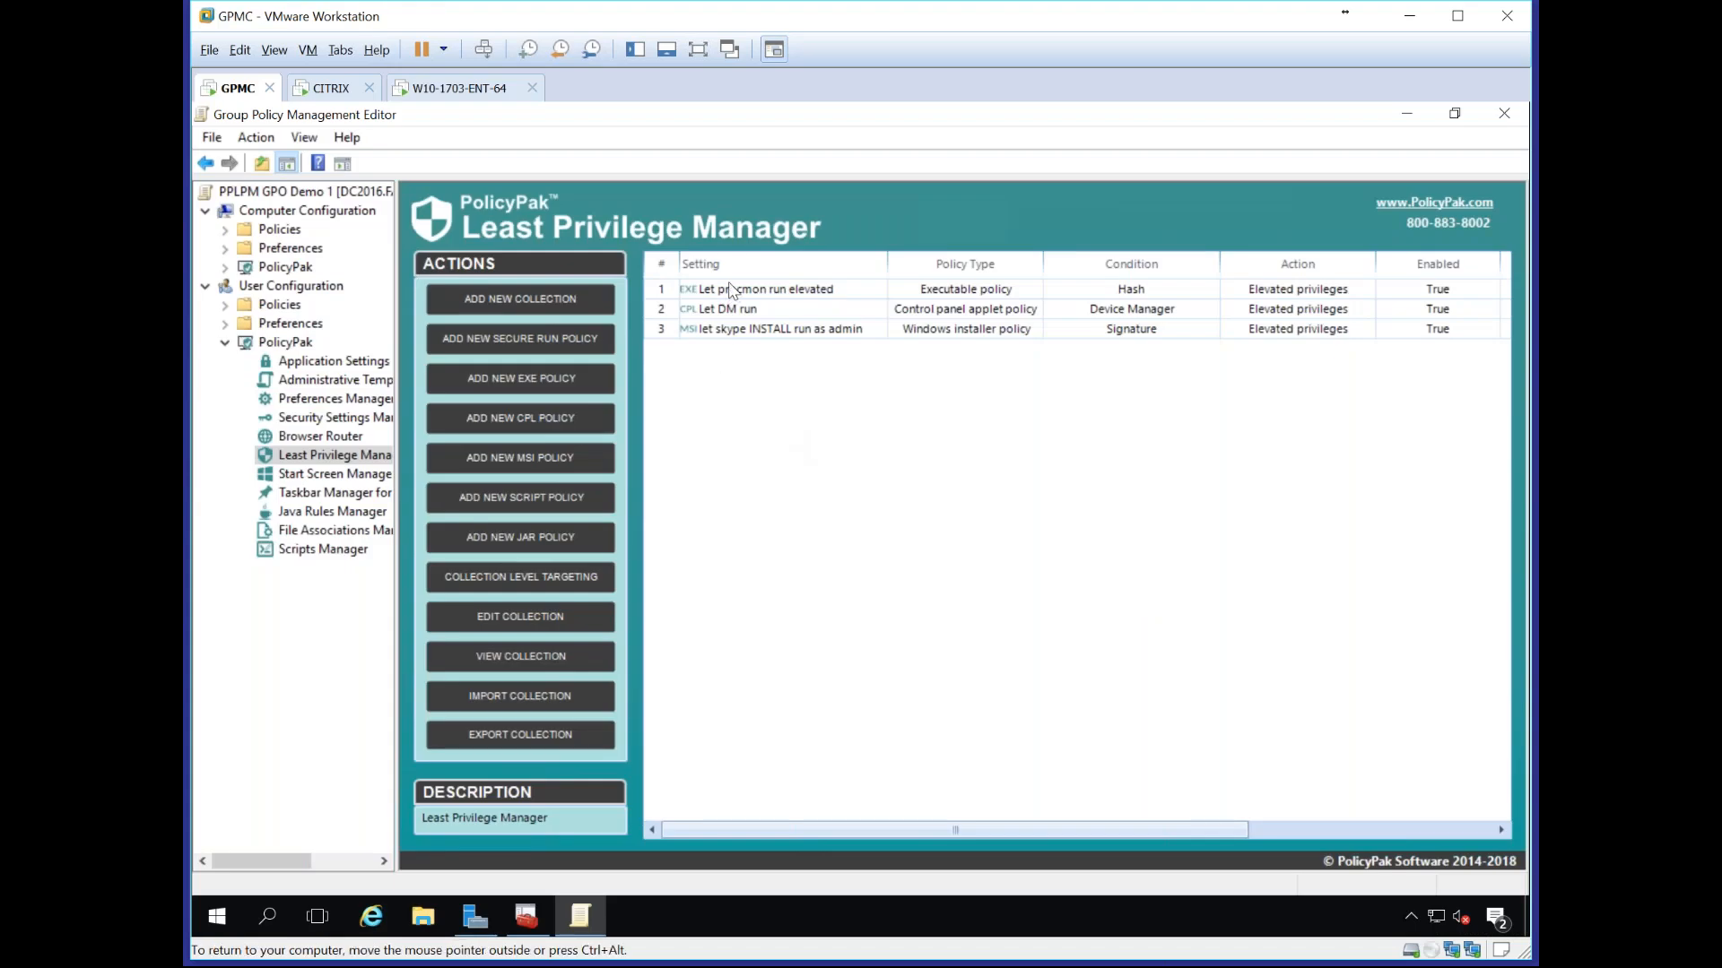
pyautogui.rightClick(693, 388)
pyautogui.moveTo(728, 395)
pyautogui.click(991, 456)
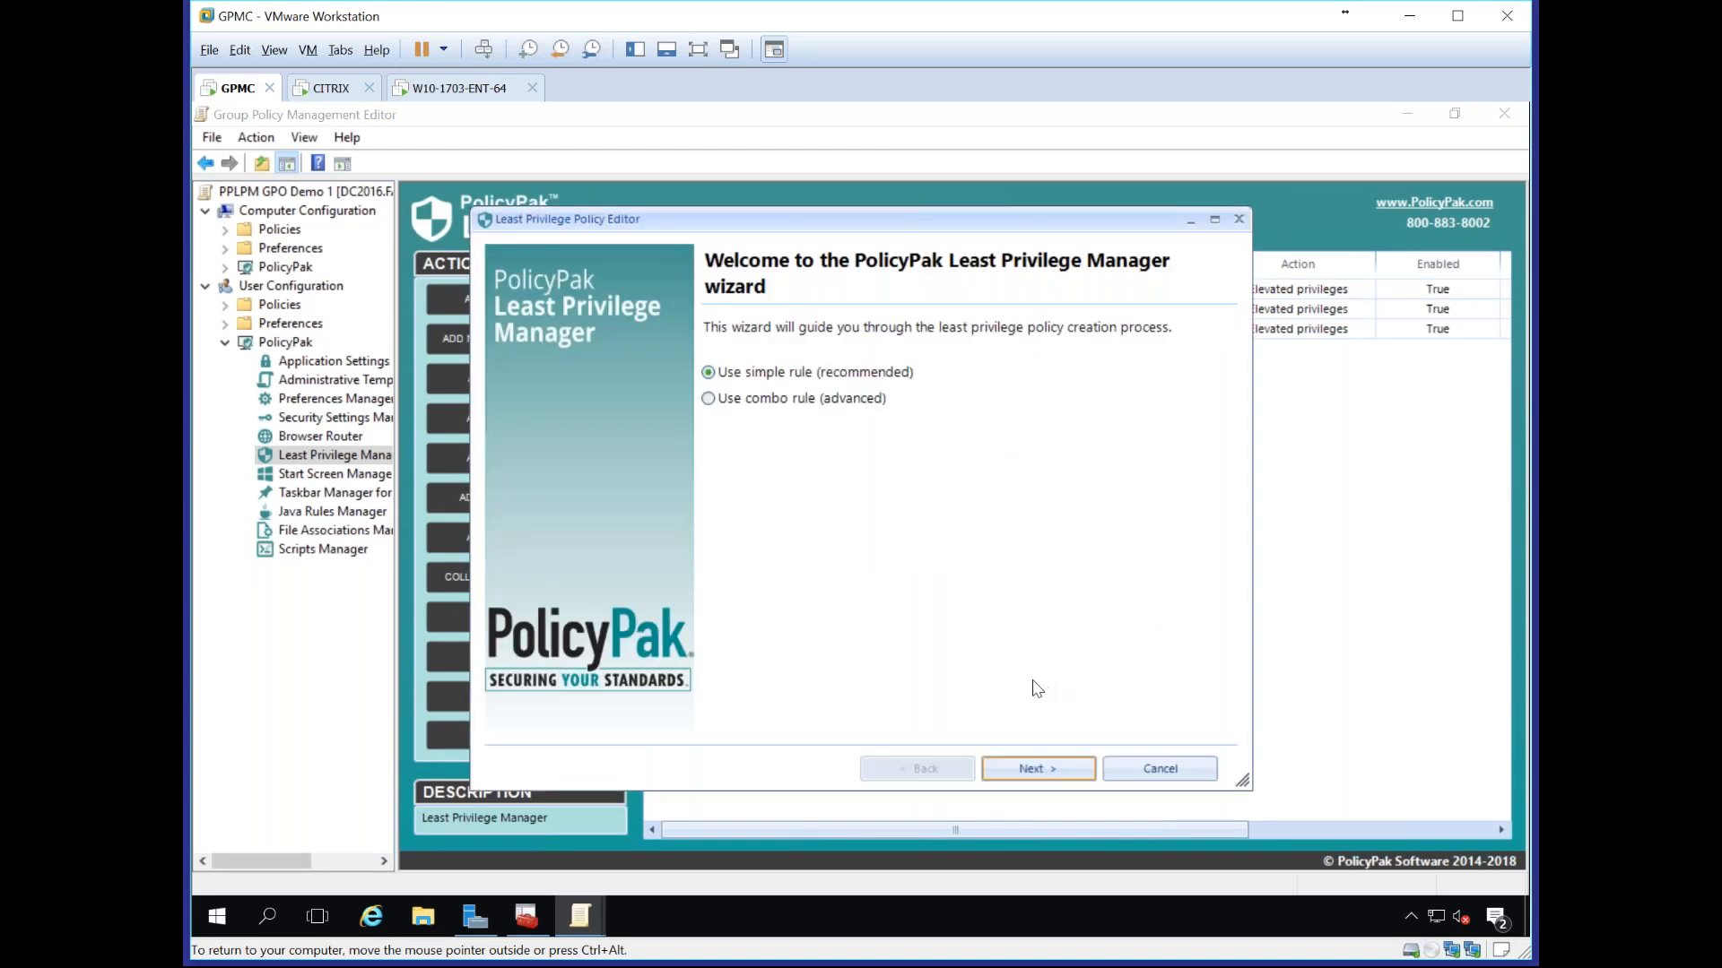
pyautogui.press('Return')
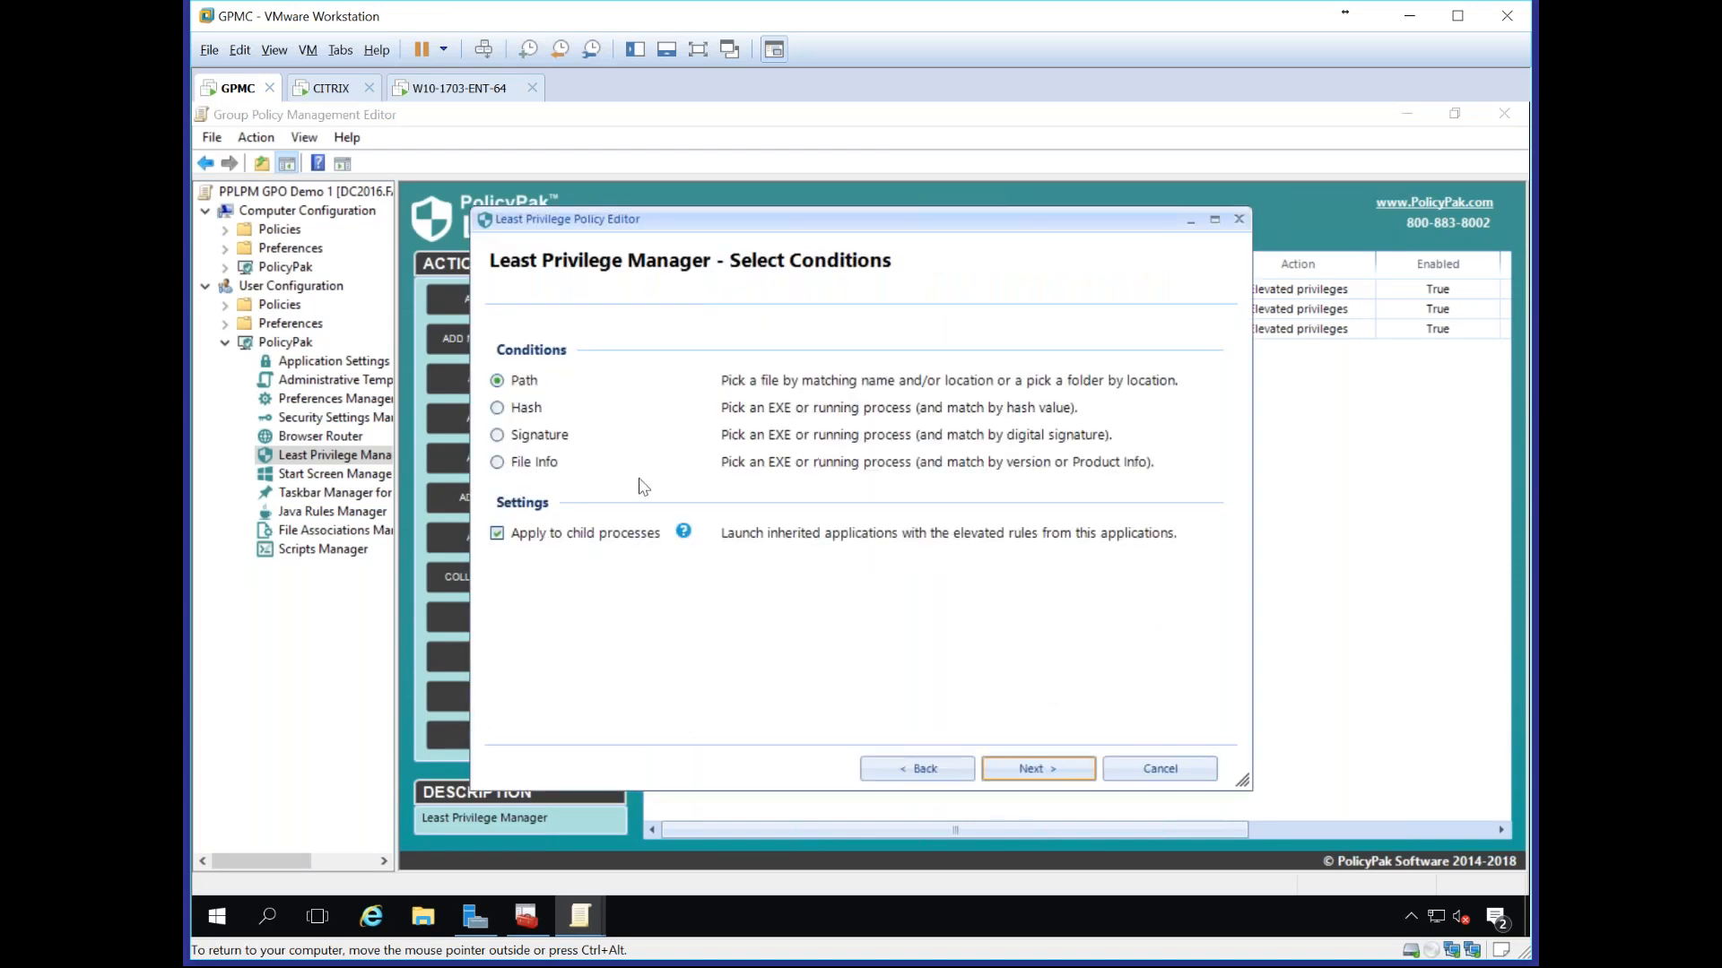
pyautogui.click(496, 535)
pyautogui.click(582, 541)
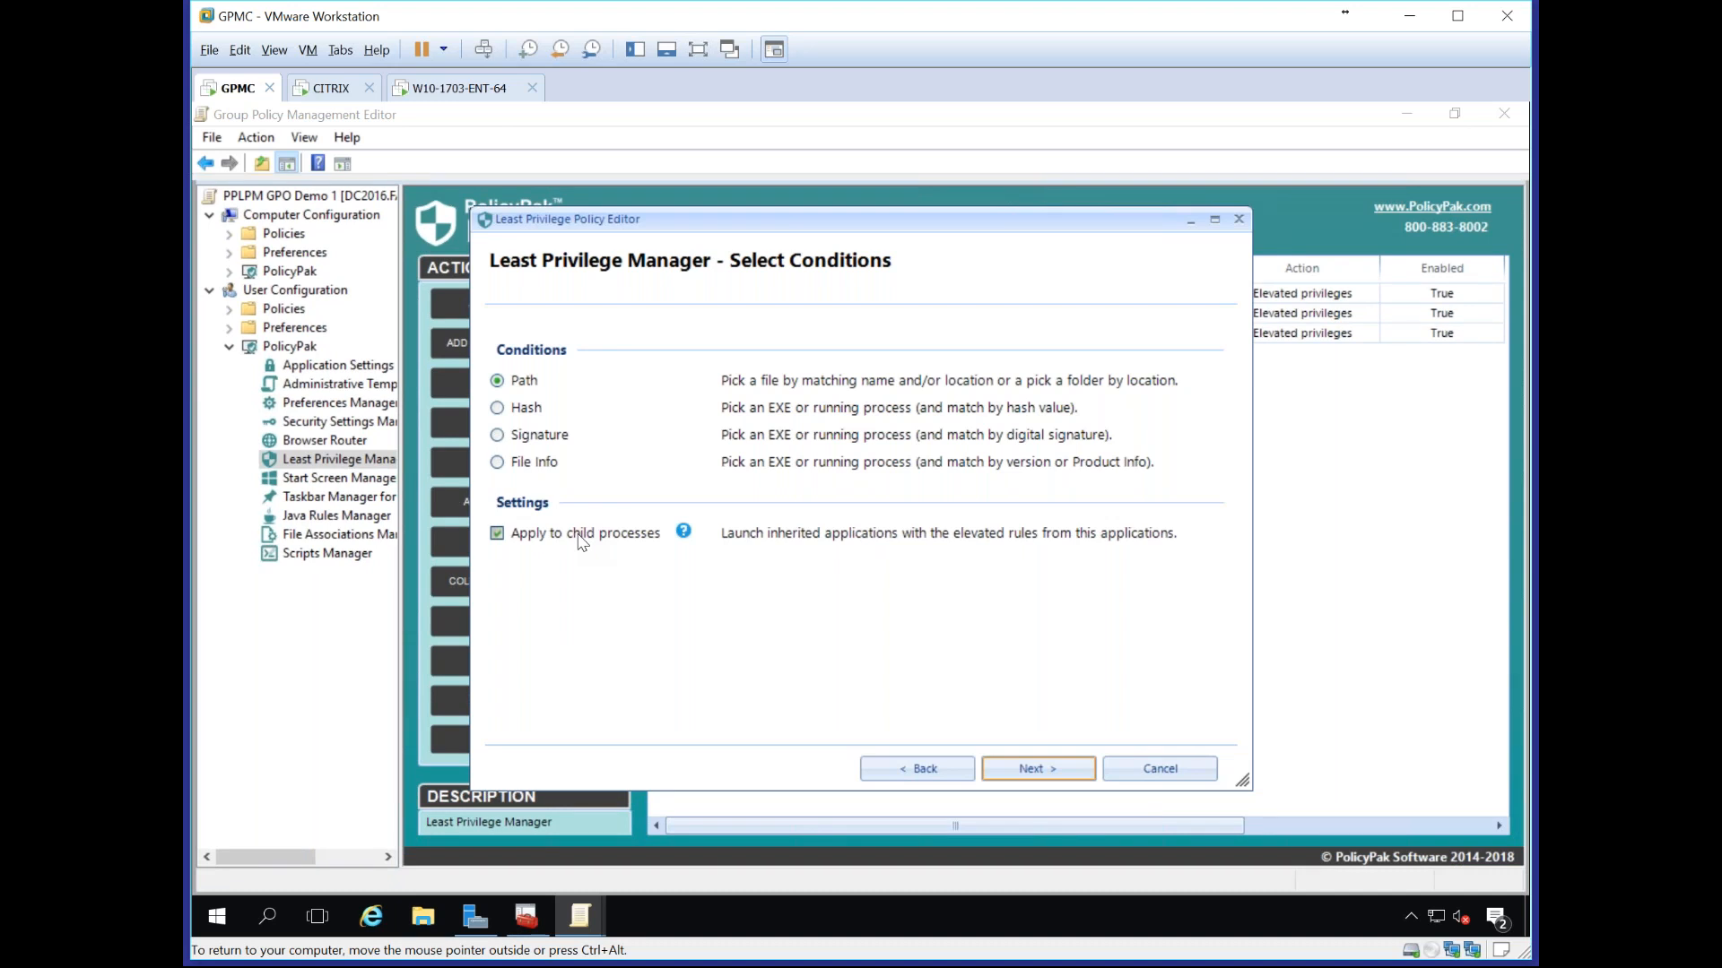
pyautogui.click(580, 536)
pyautogui.click(1159, 769)
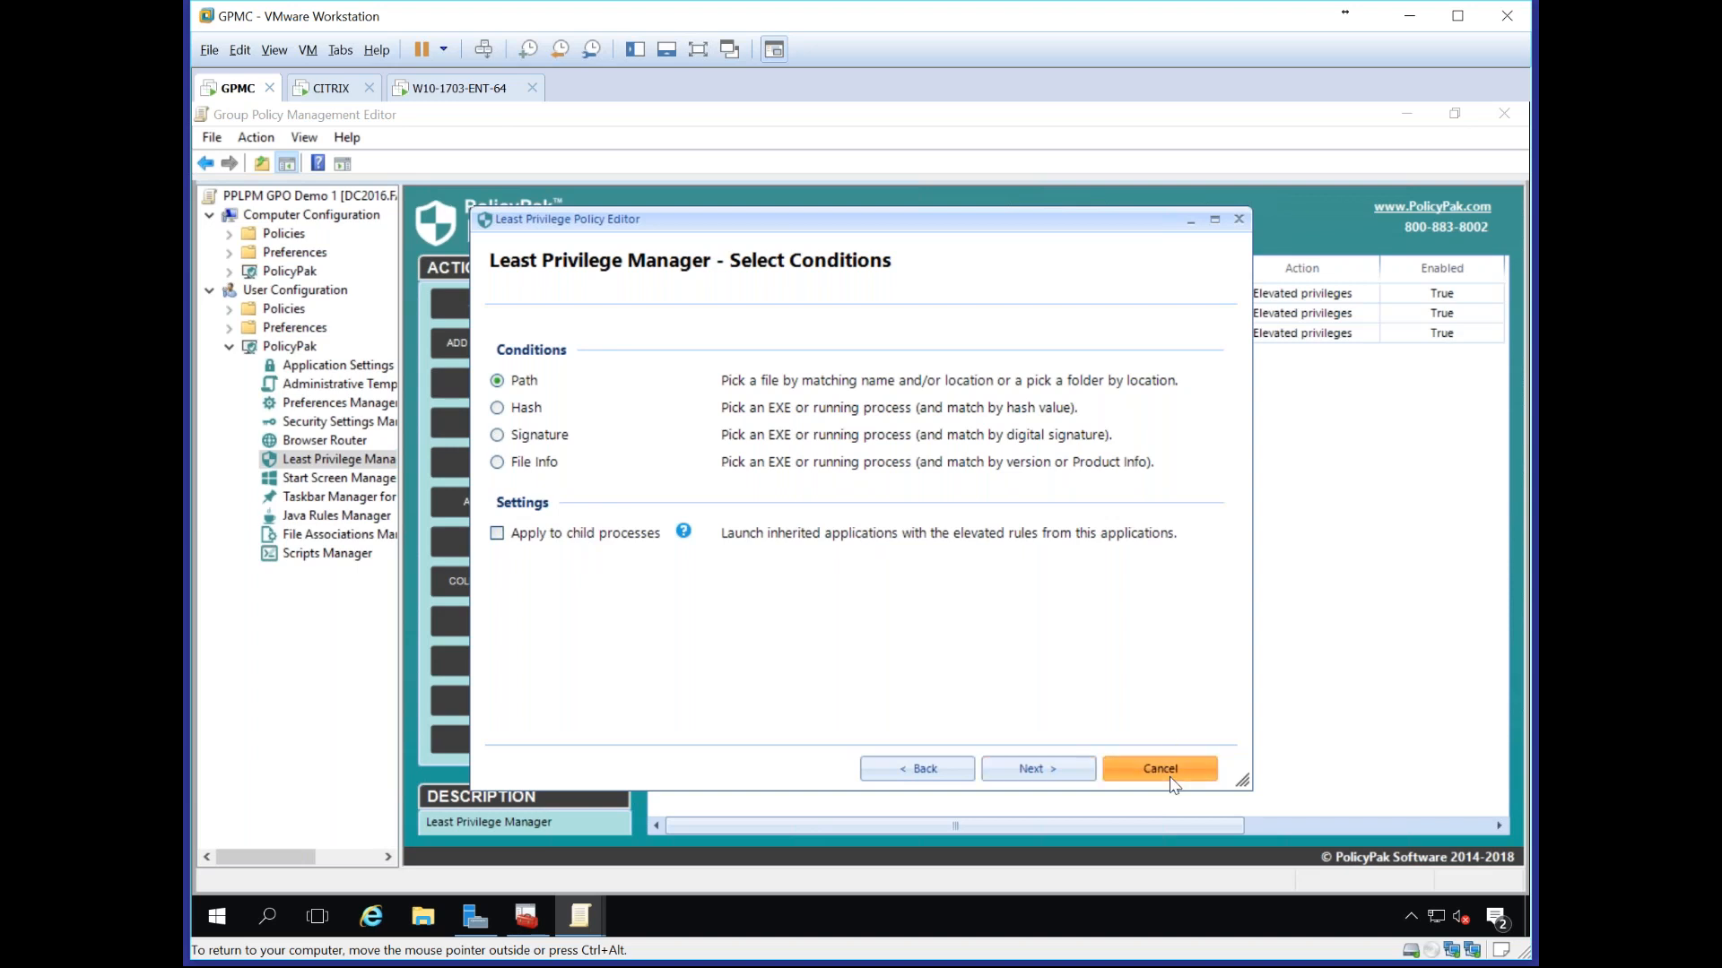
pyautogui.click(850, 553)
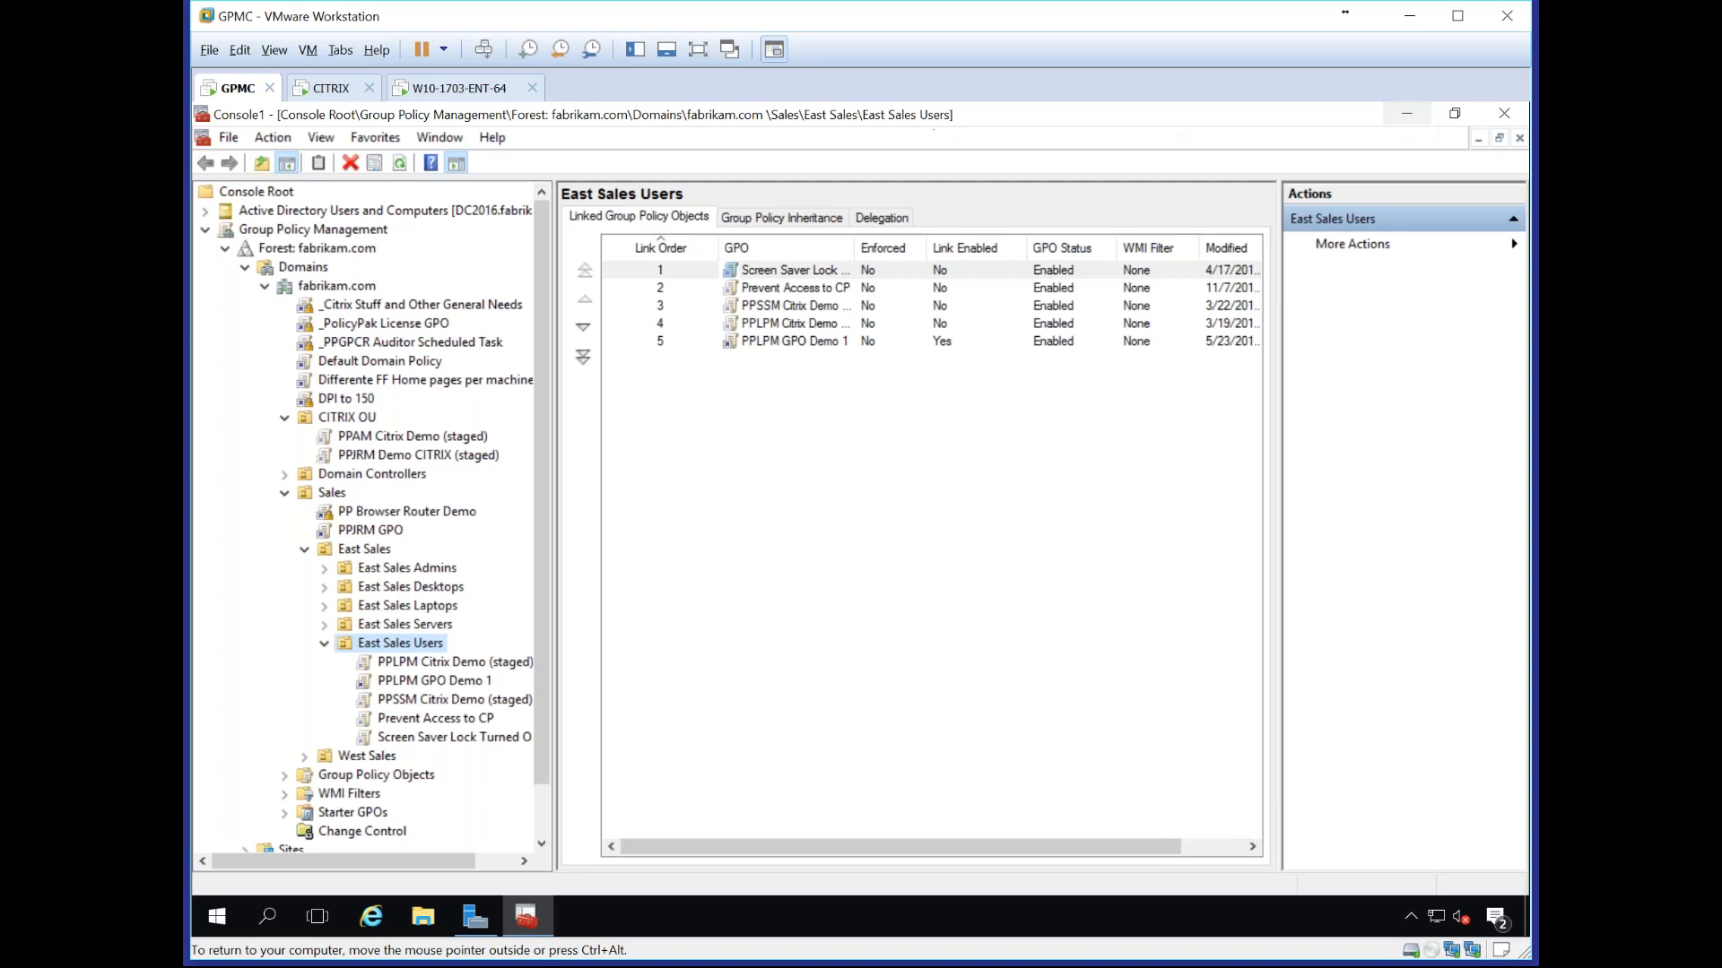
# Step: On the W10-1703-ENT-64 machine, open the managersguide004 PDF, look over it and the Start menu, and close the PDF
pyautogui.click(466, 93)
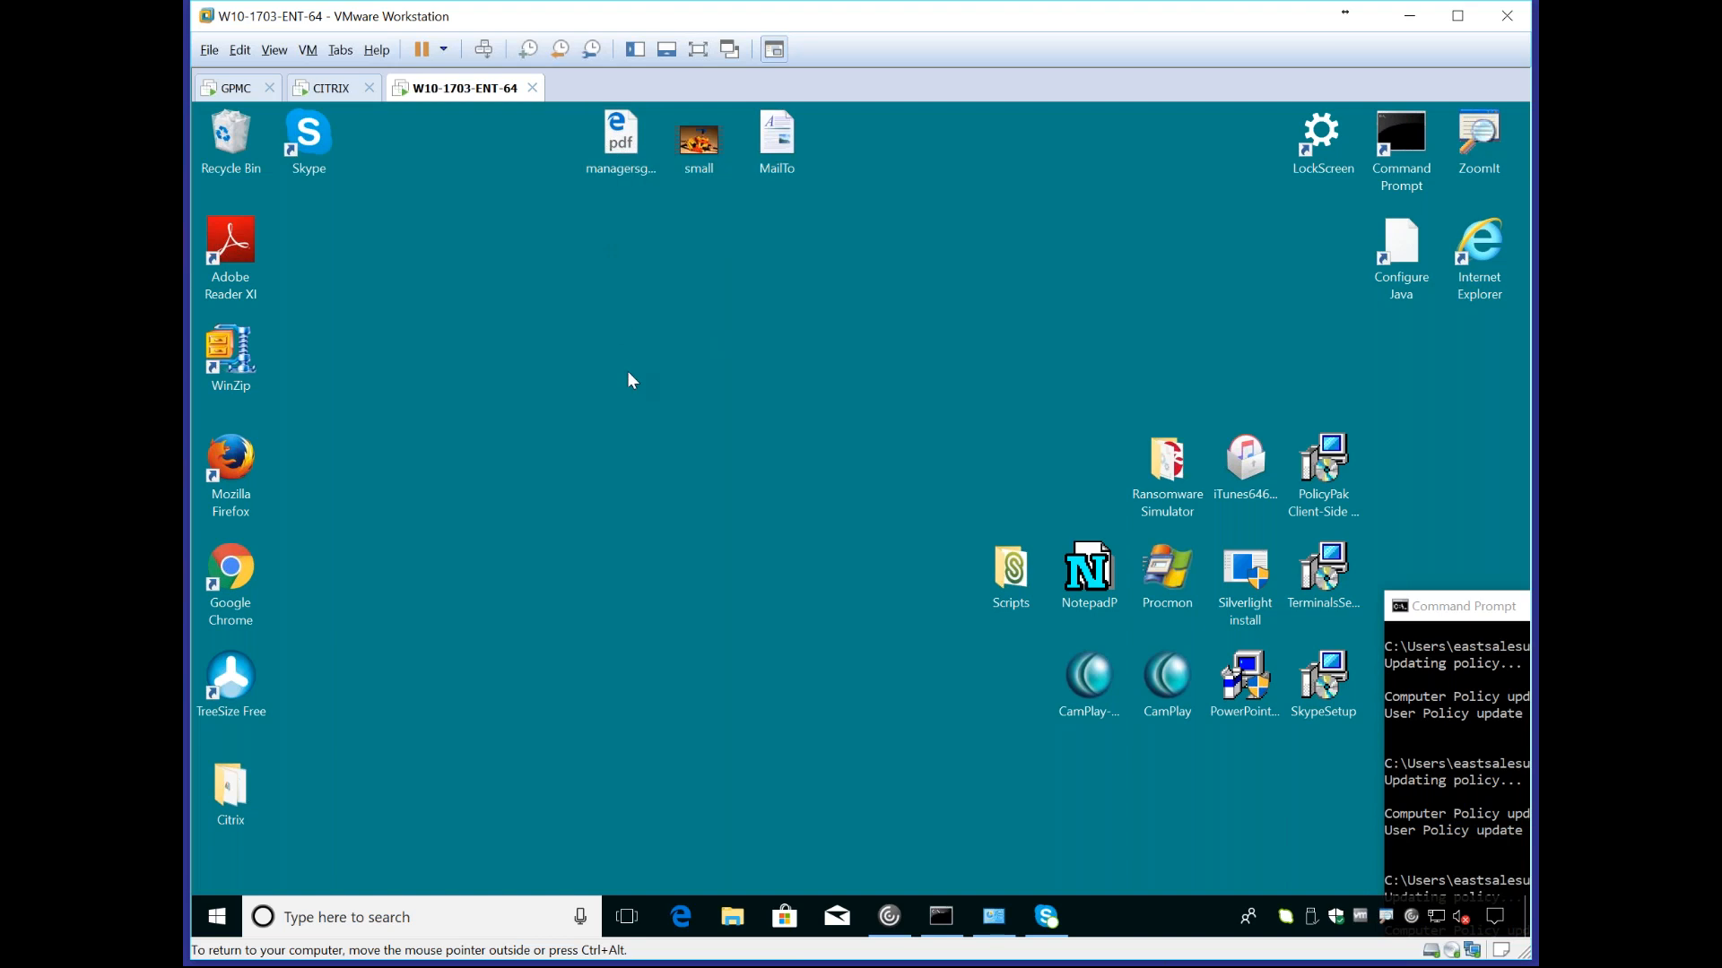
pyautogui.click(625, 137)
pyautogui.doubleClick(625, 137)
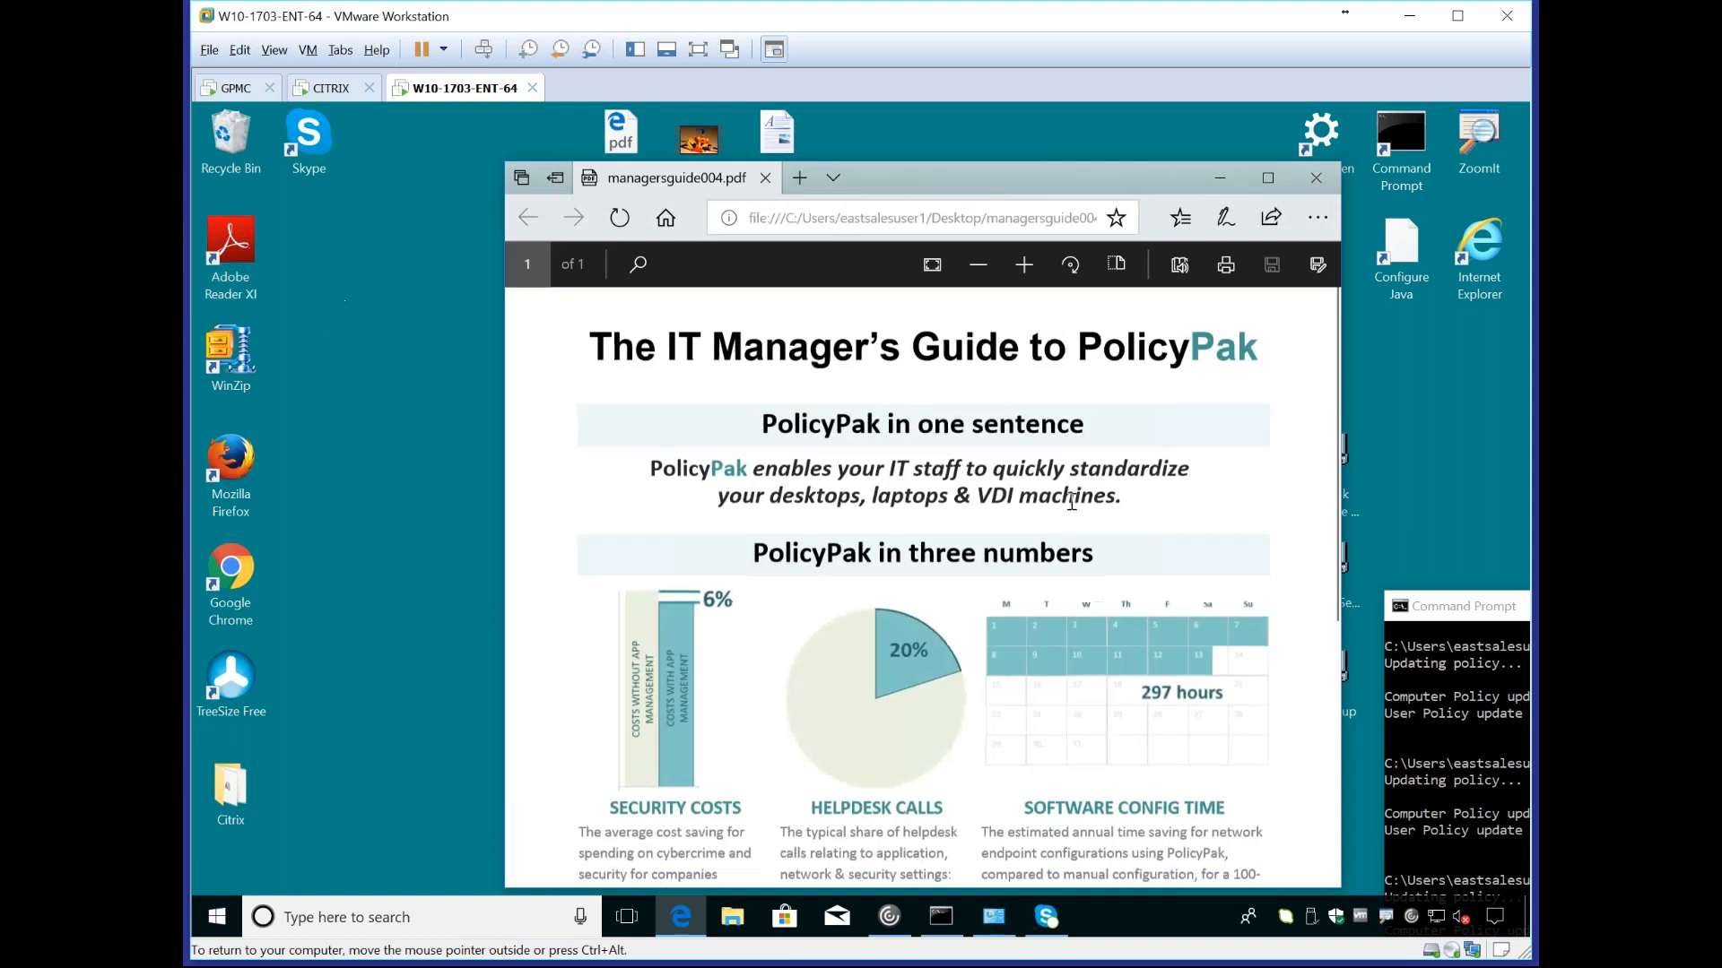
pyautogui.scroll(-5, 1124, 567)
pyautogui.scroll(5, 1120, 570)
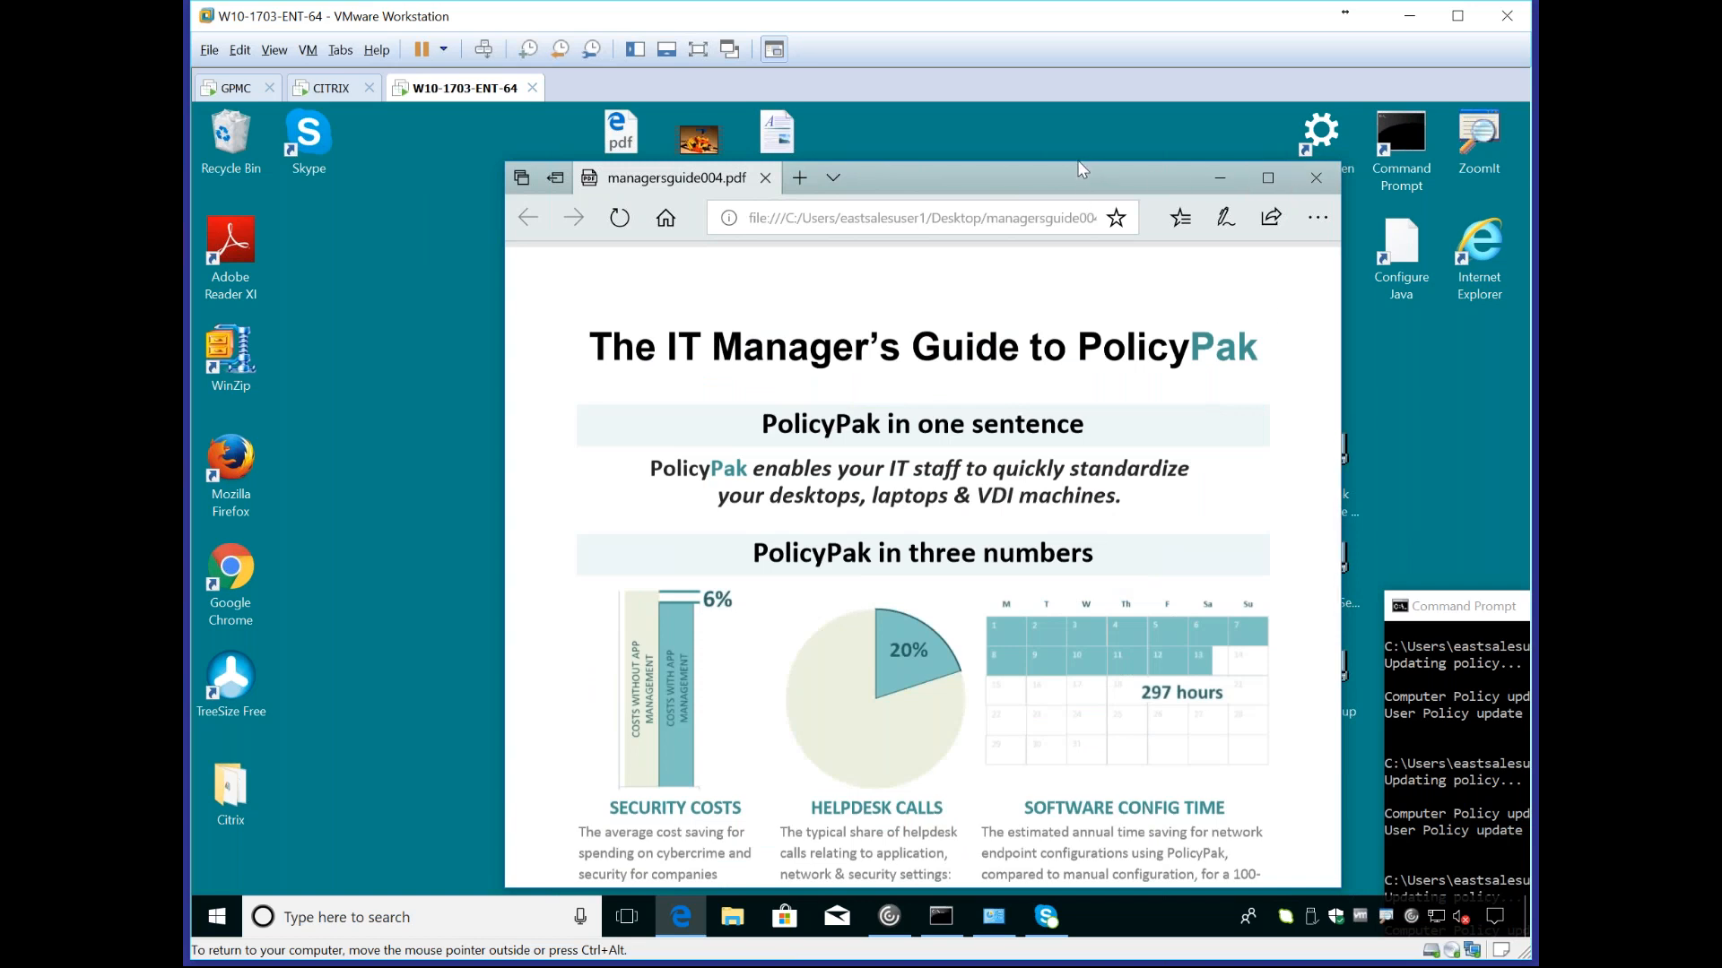
pyautogui.moveTo(1073, 163); pyautogui.dragTo(1073, 201)
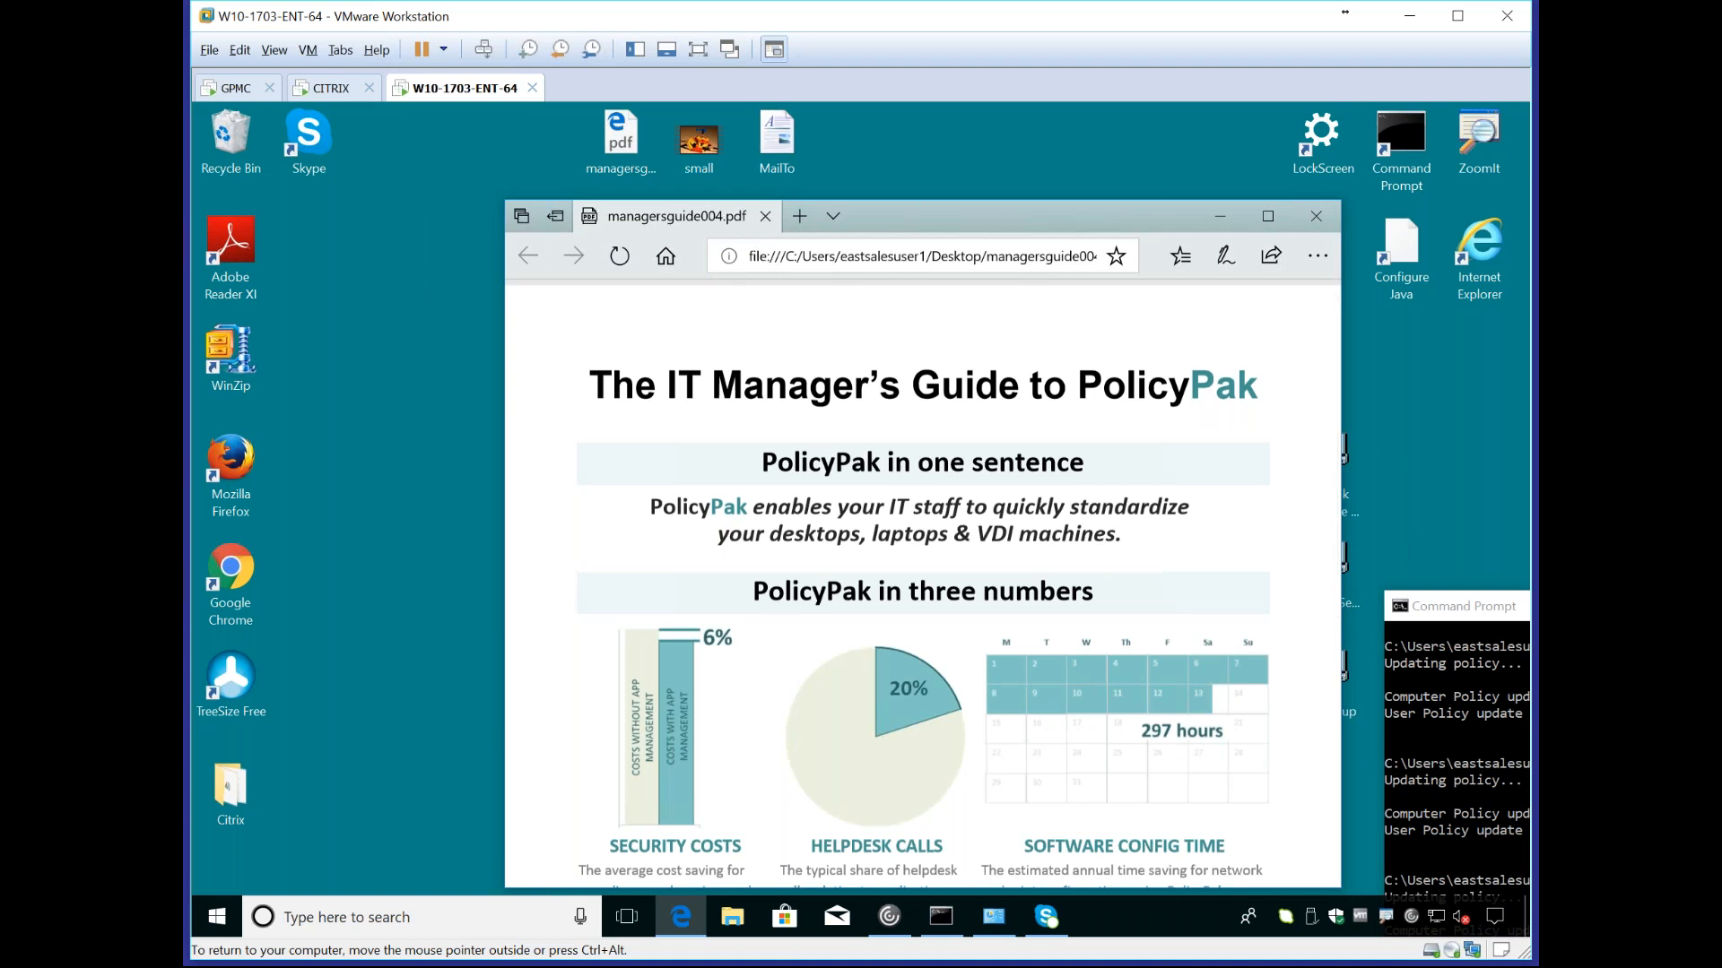
pyautogui.click(217, 916)
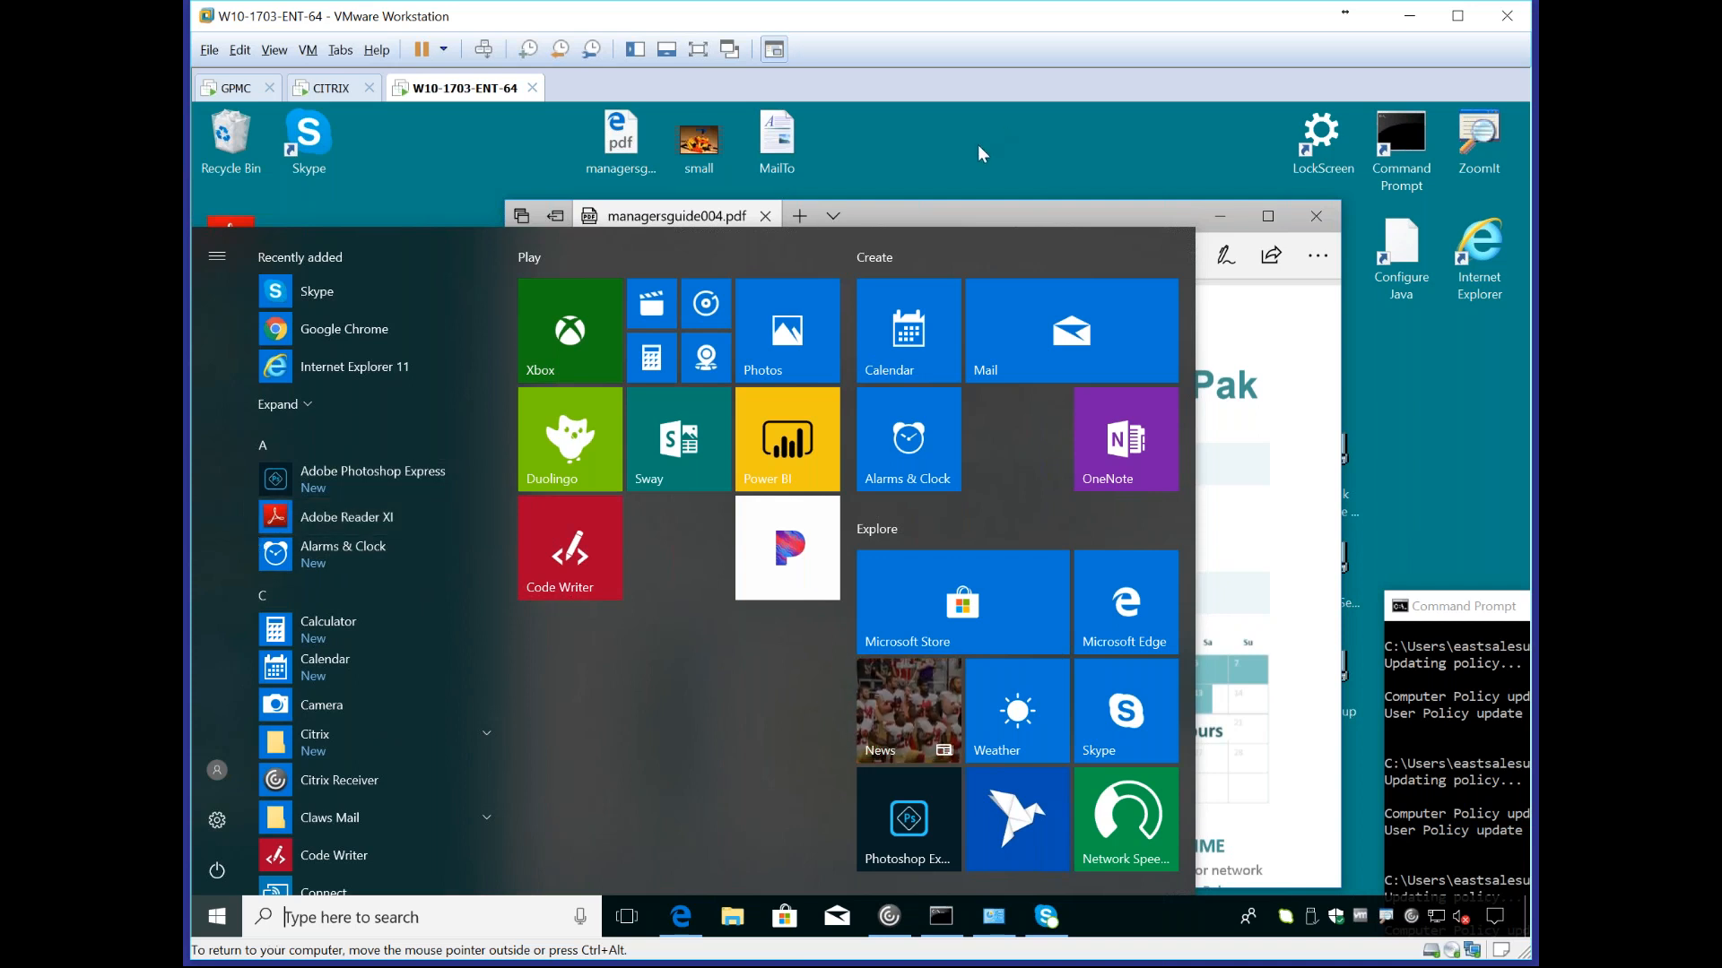
pyautogui.press('Escape')
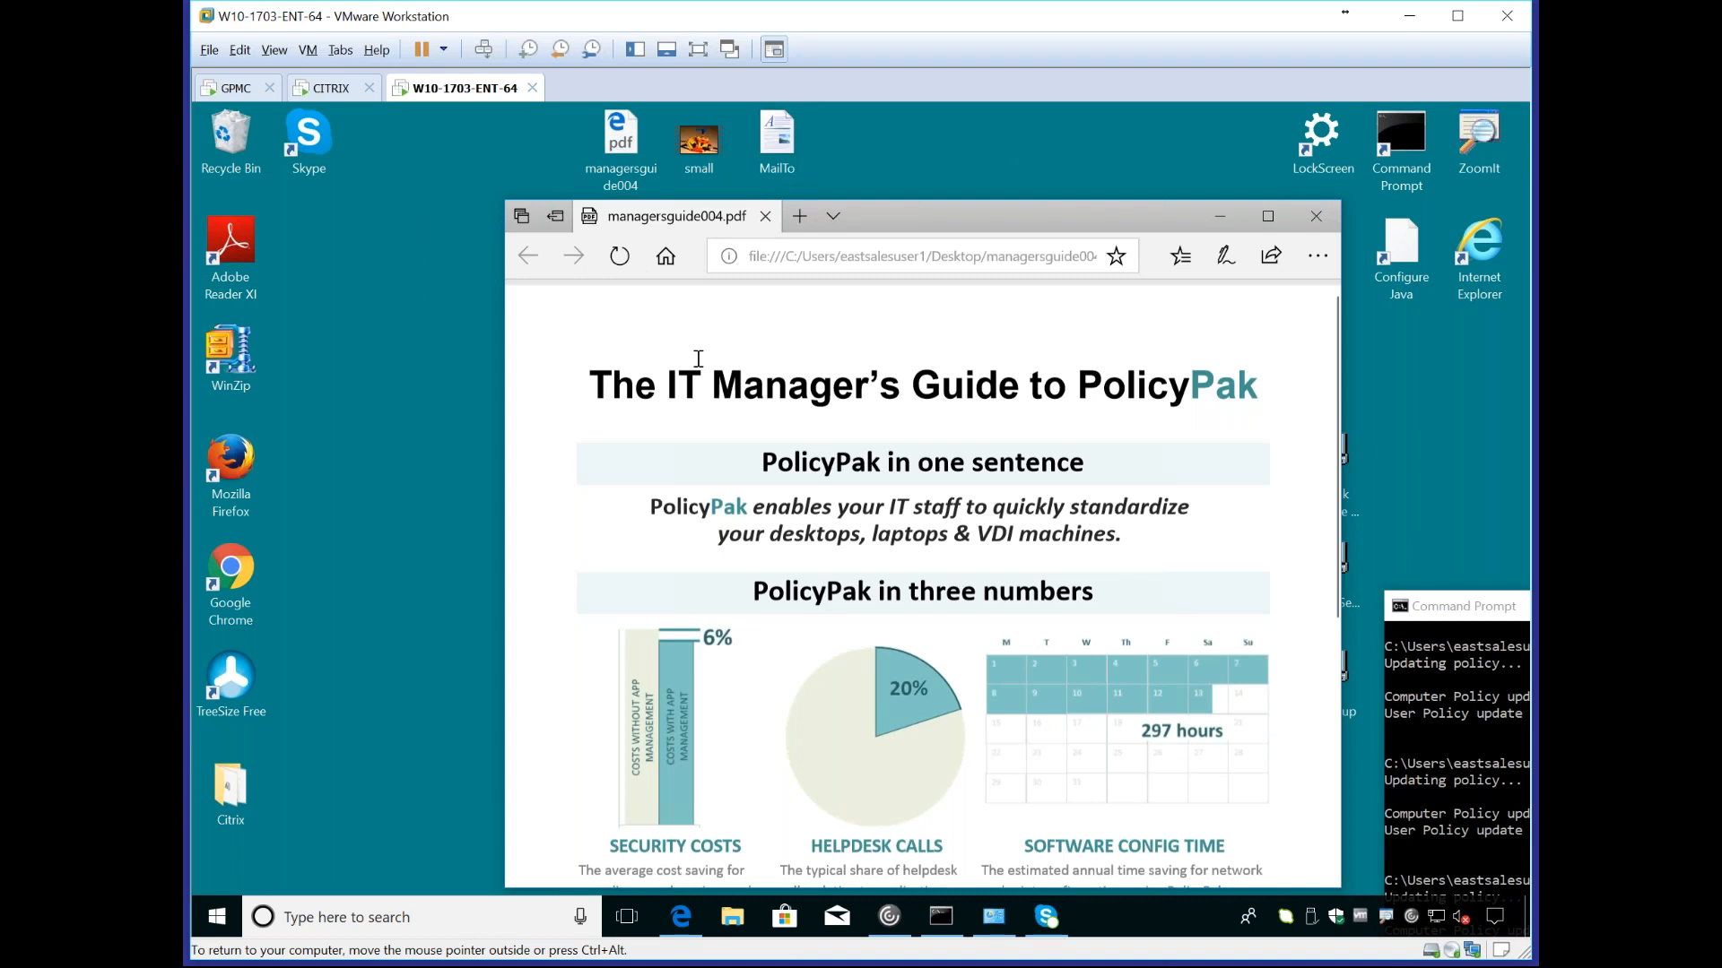
pyautogui.click(1313, 228)
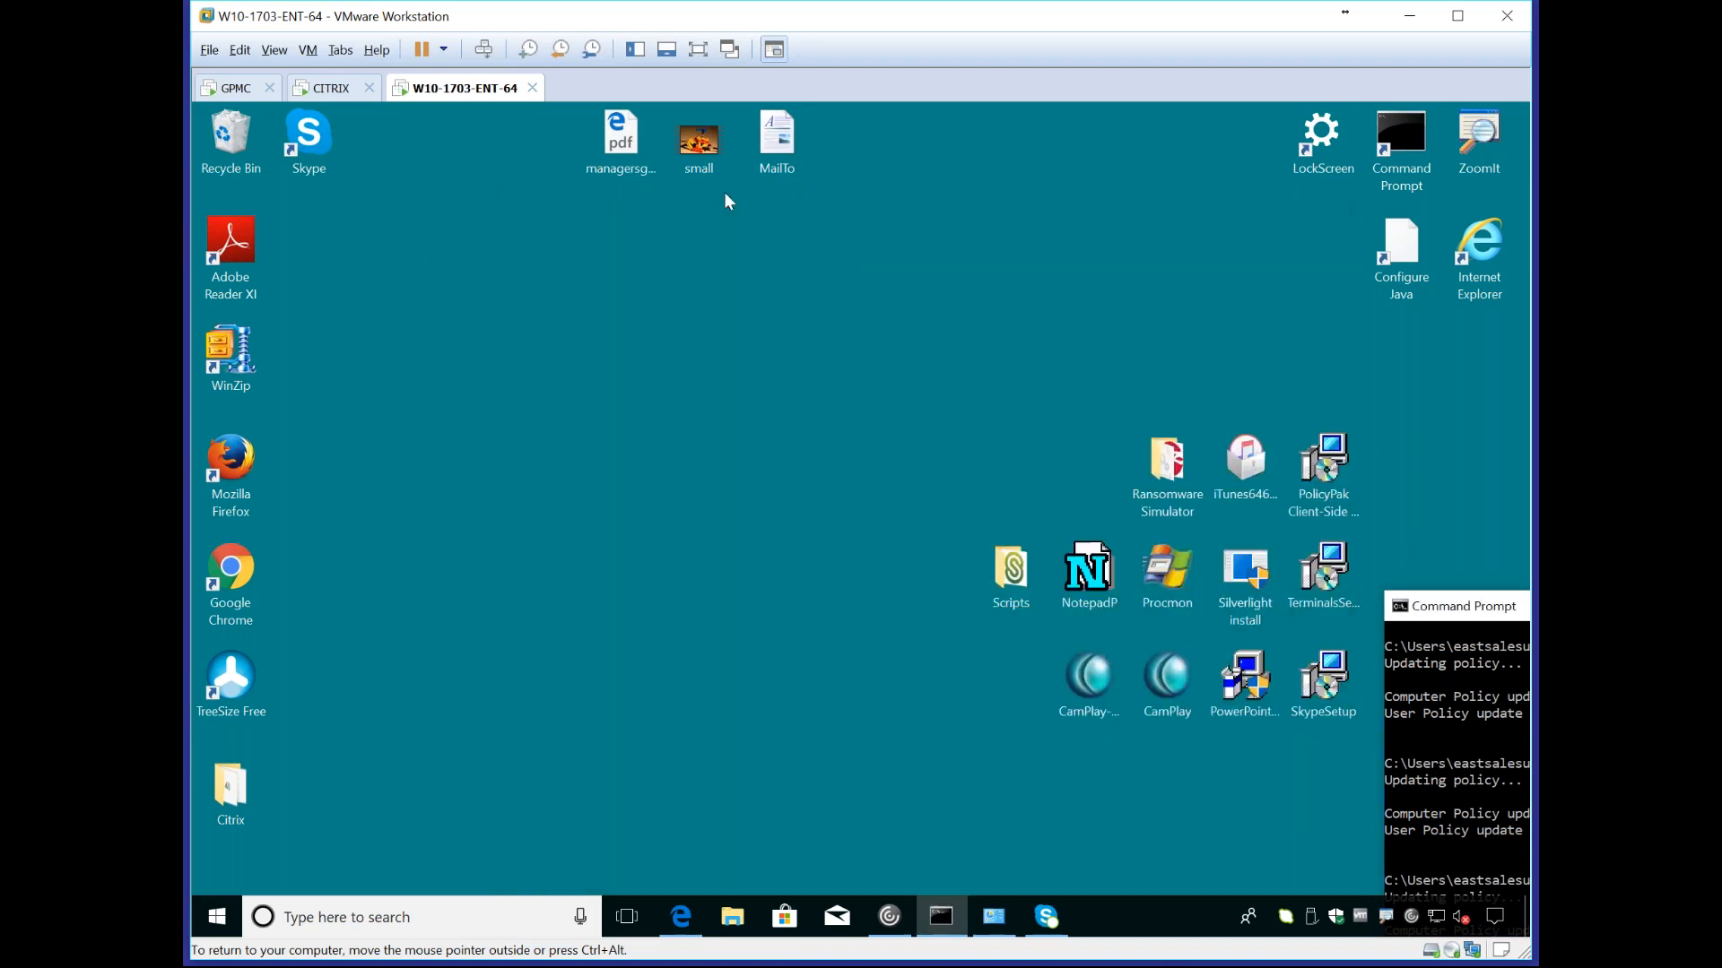
# Step: Play the "small" video, follow the mail link in the MailTo document, and close all the windows these open
pyautogui.doubleClick(697, 149)
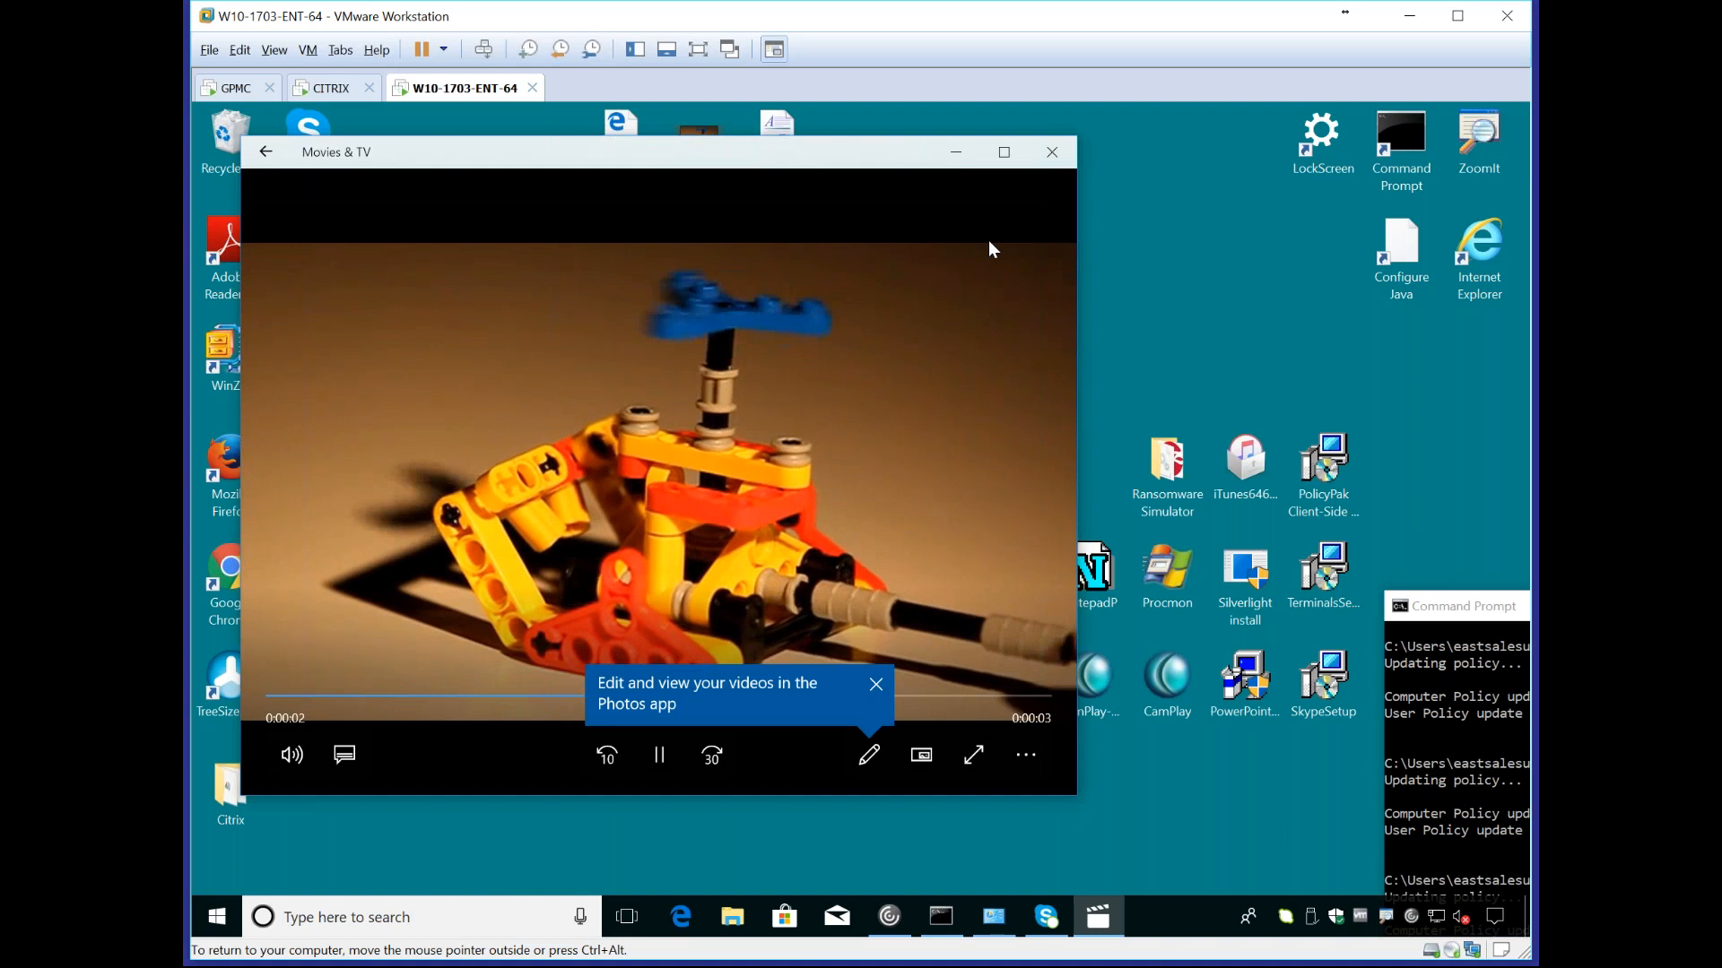
pyautogui.click(1052, 151)
pyautogui.doubleClick(777, 134)
pyautogui.click(563, 360)
pyautogui.click(724, 502)
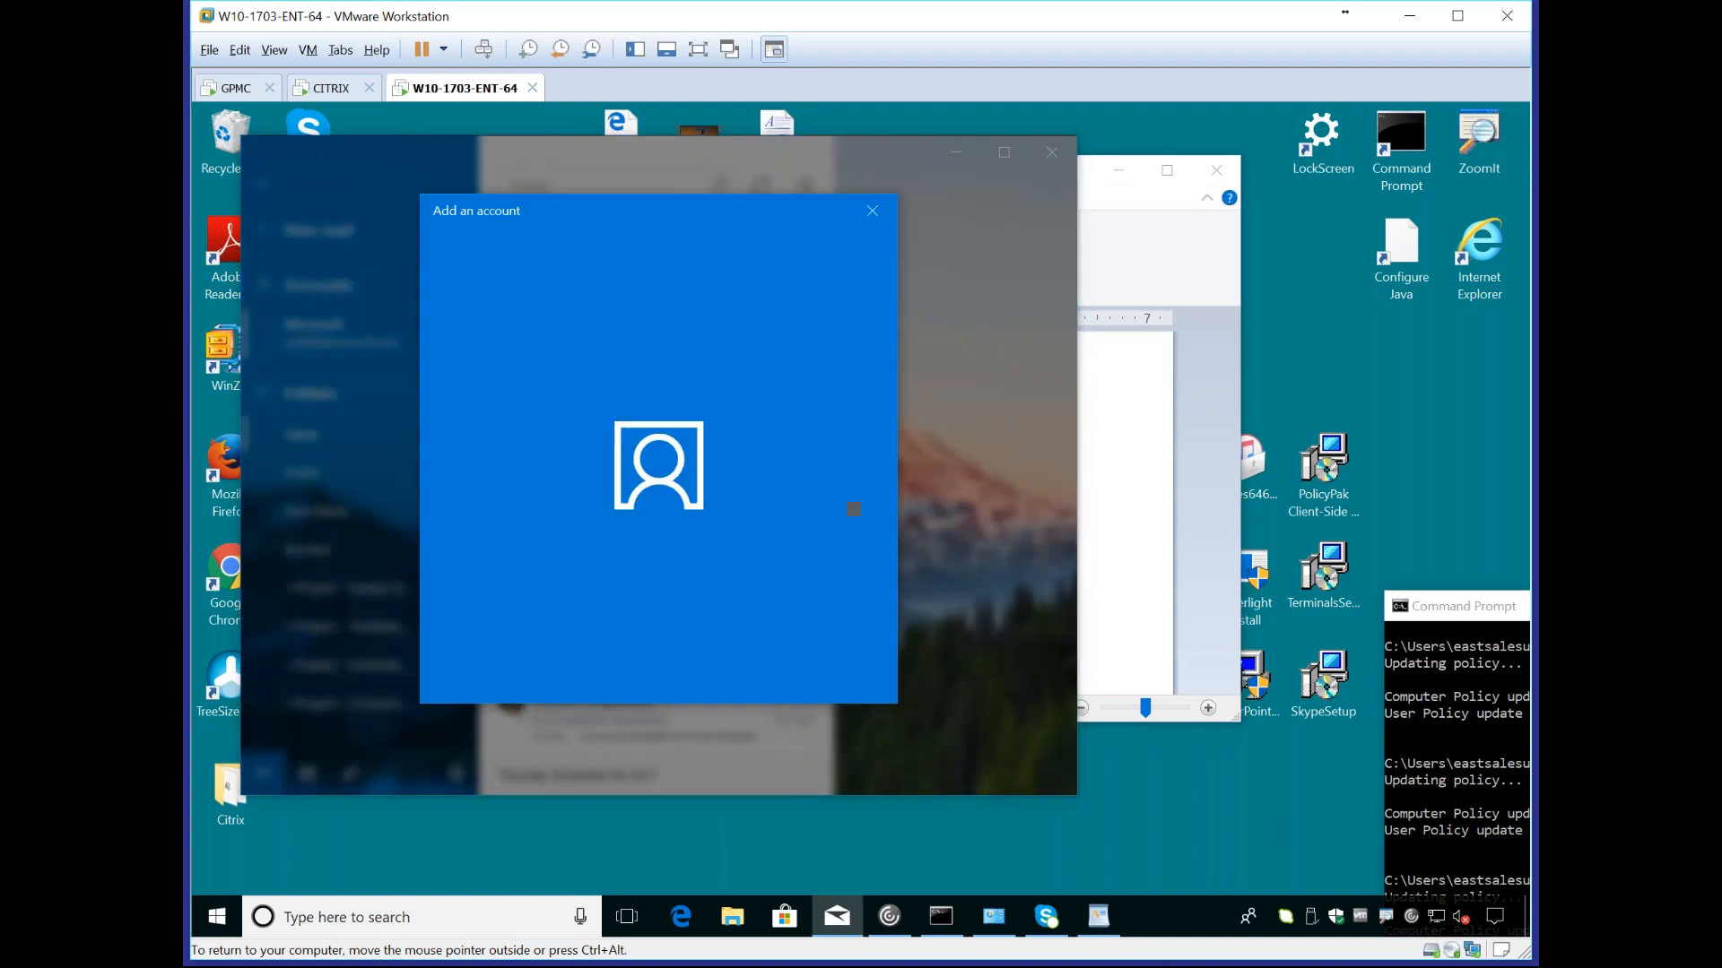
pyautogui.click(871, 210)
pyautogui.click(1045, 163)
pyautogui.click(1215, 170)
# Step: On the GPMC machine, create a GPO named PPFAM Demo GPO and link it to the Sales OU
pyautogui.click(235, 88)
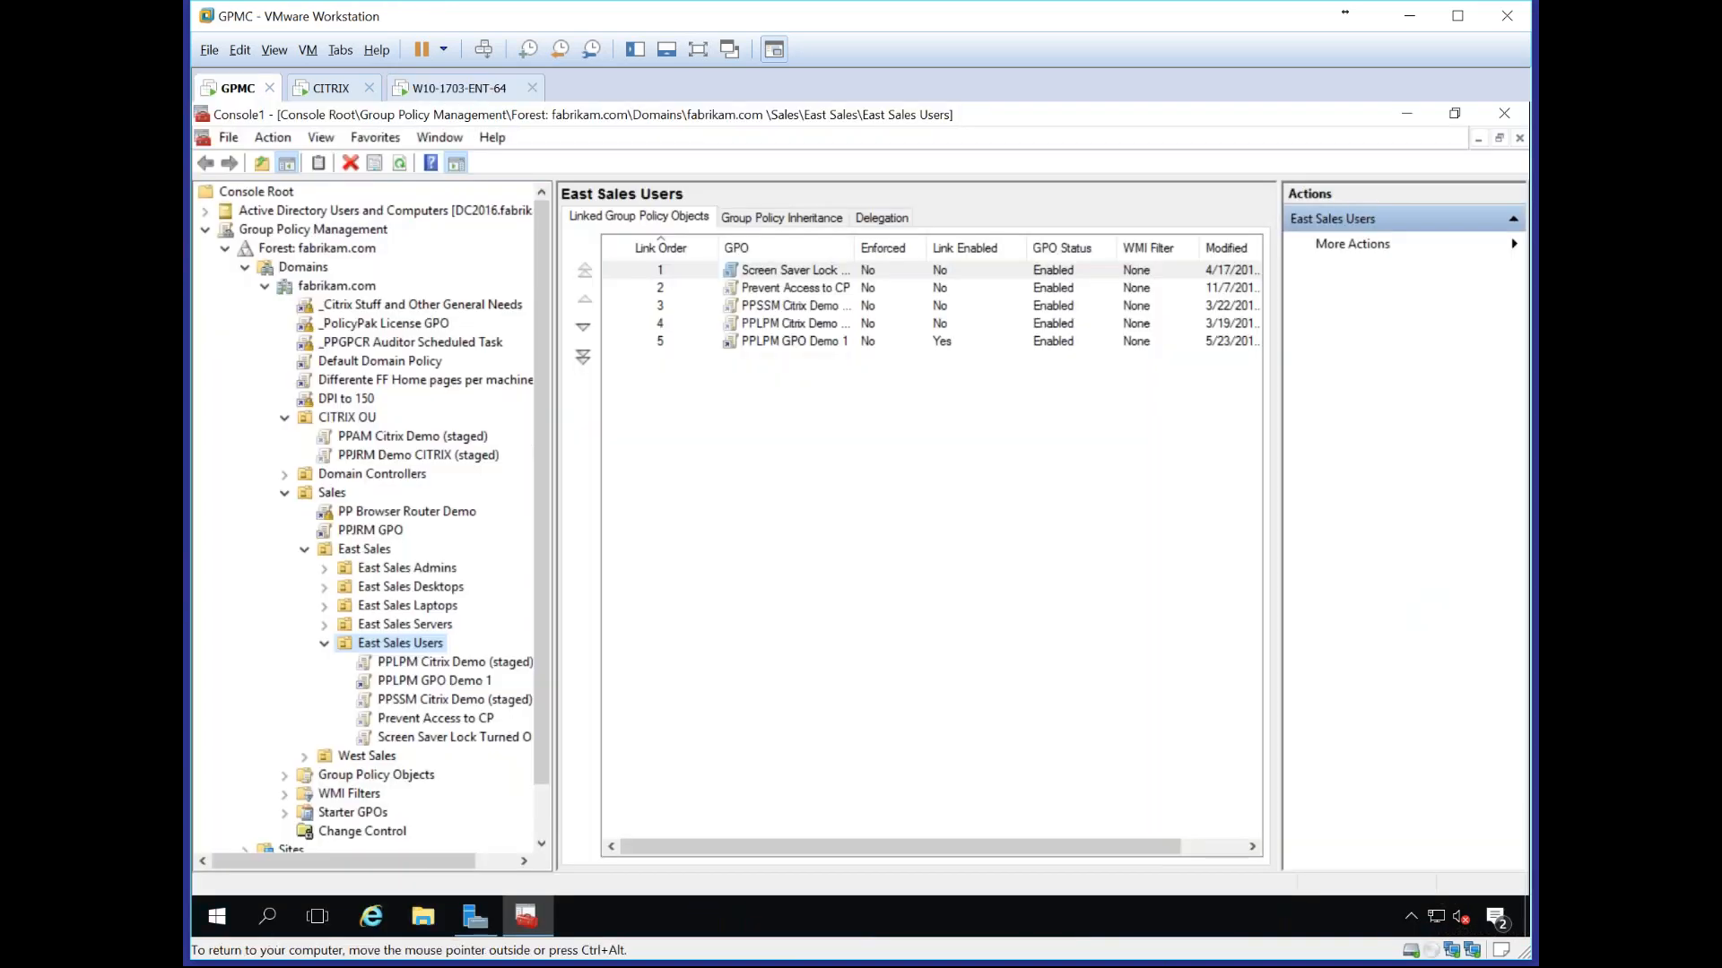
pyautogui.rightClick(339, 493)
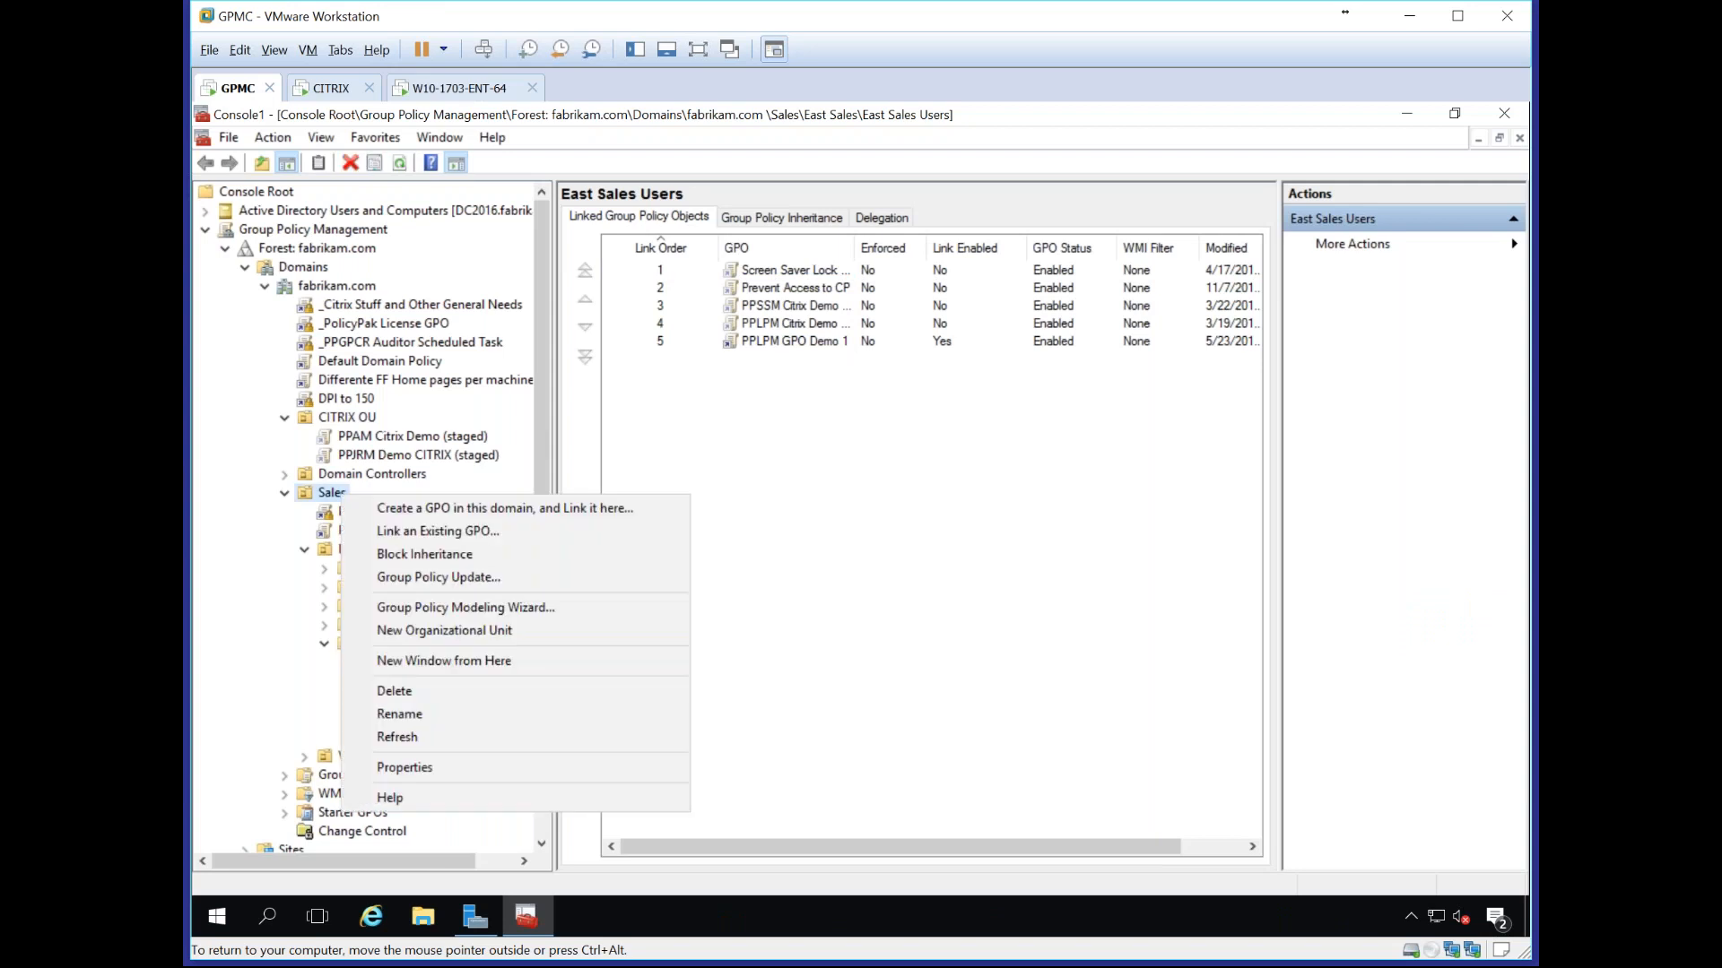
pyautogui.click(371, 514)
pyautogui.write('PPFAM Demo GPO')
pyautogui.press('Return')
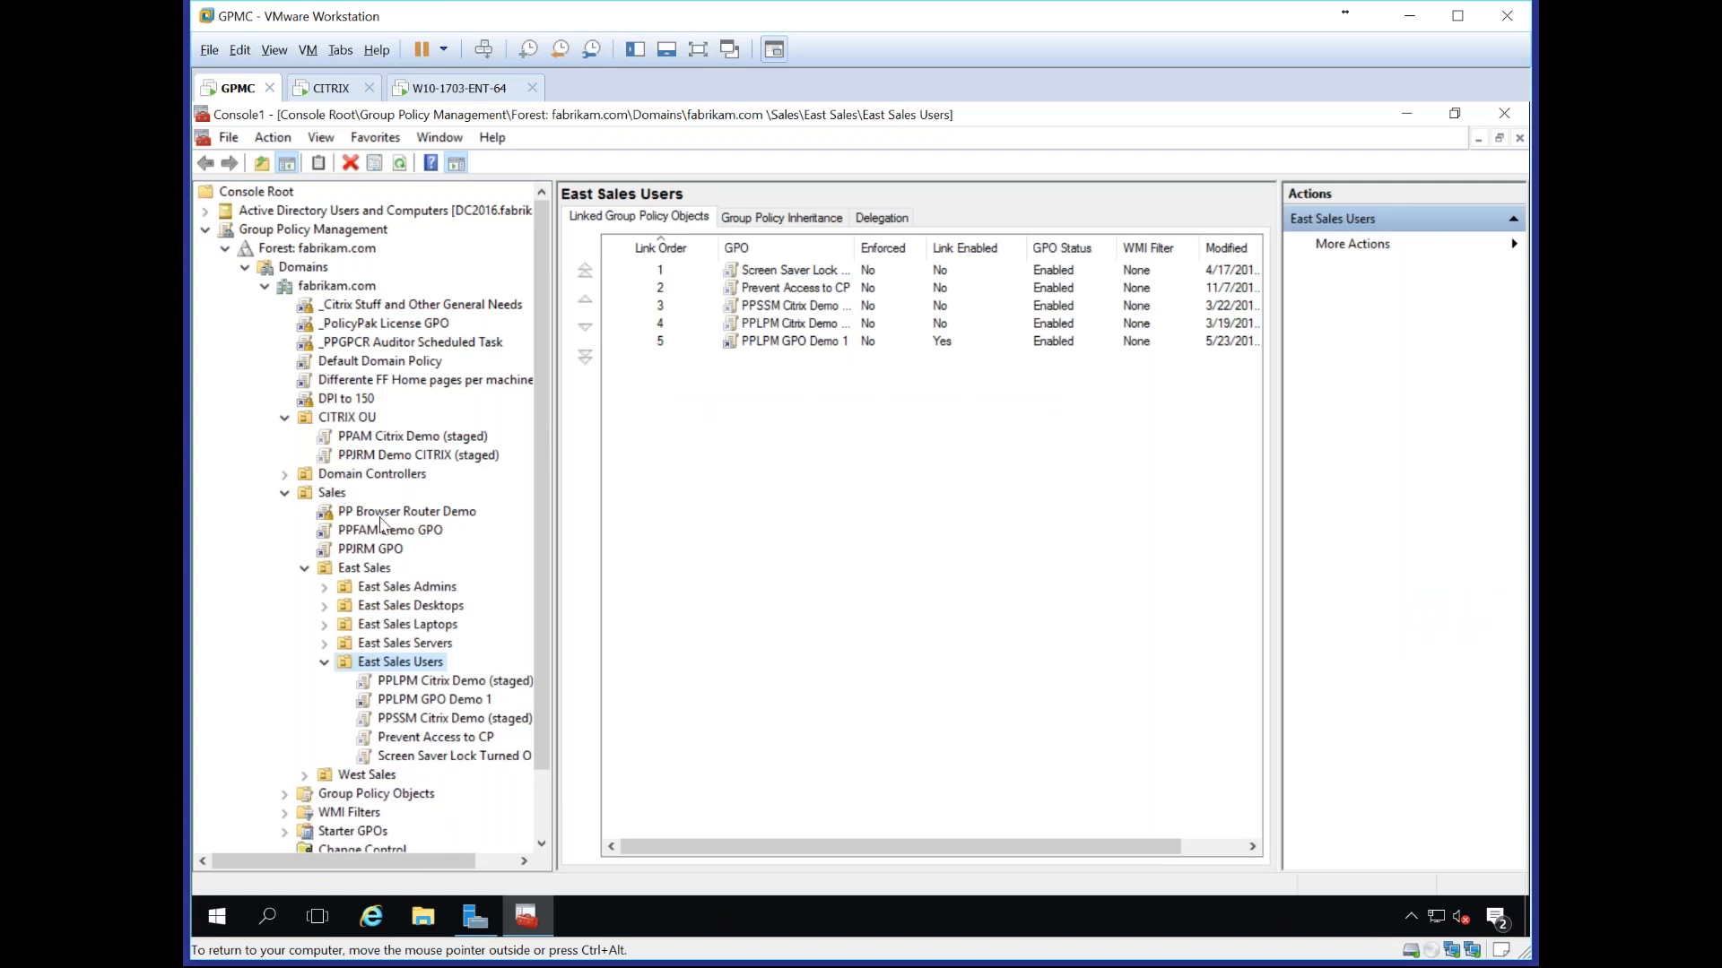
# Step: Open PPFAM Demo GPO for editing in a maximized editor and go to the computer-side PolicyPak File Associations Manager
pyautogui.rightClick(385, 531)
pyautogui.click(402, 537)
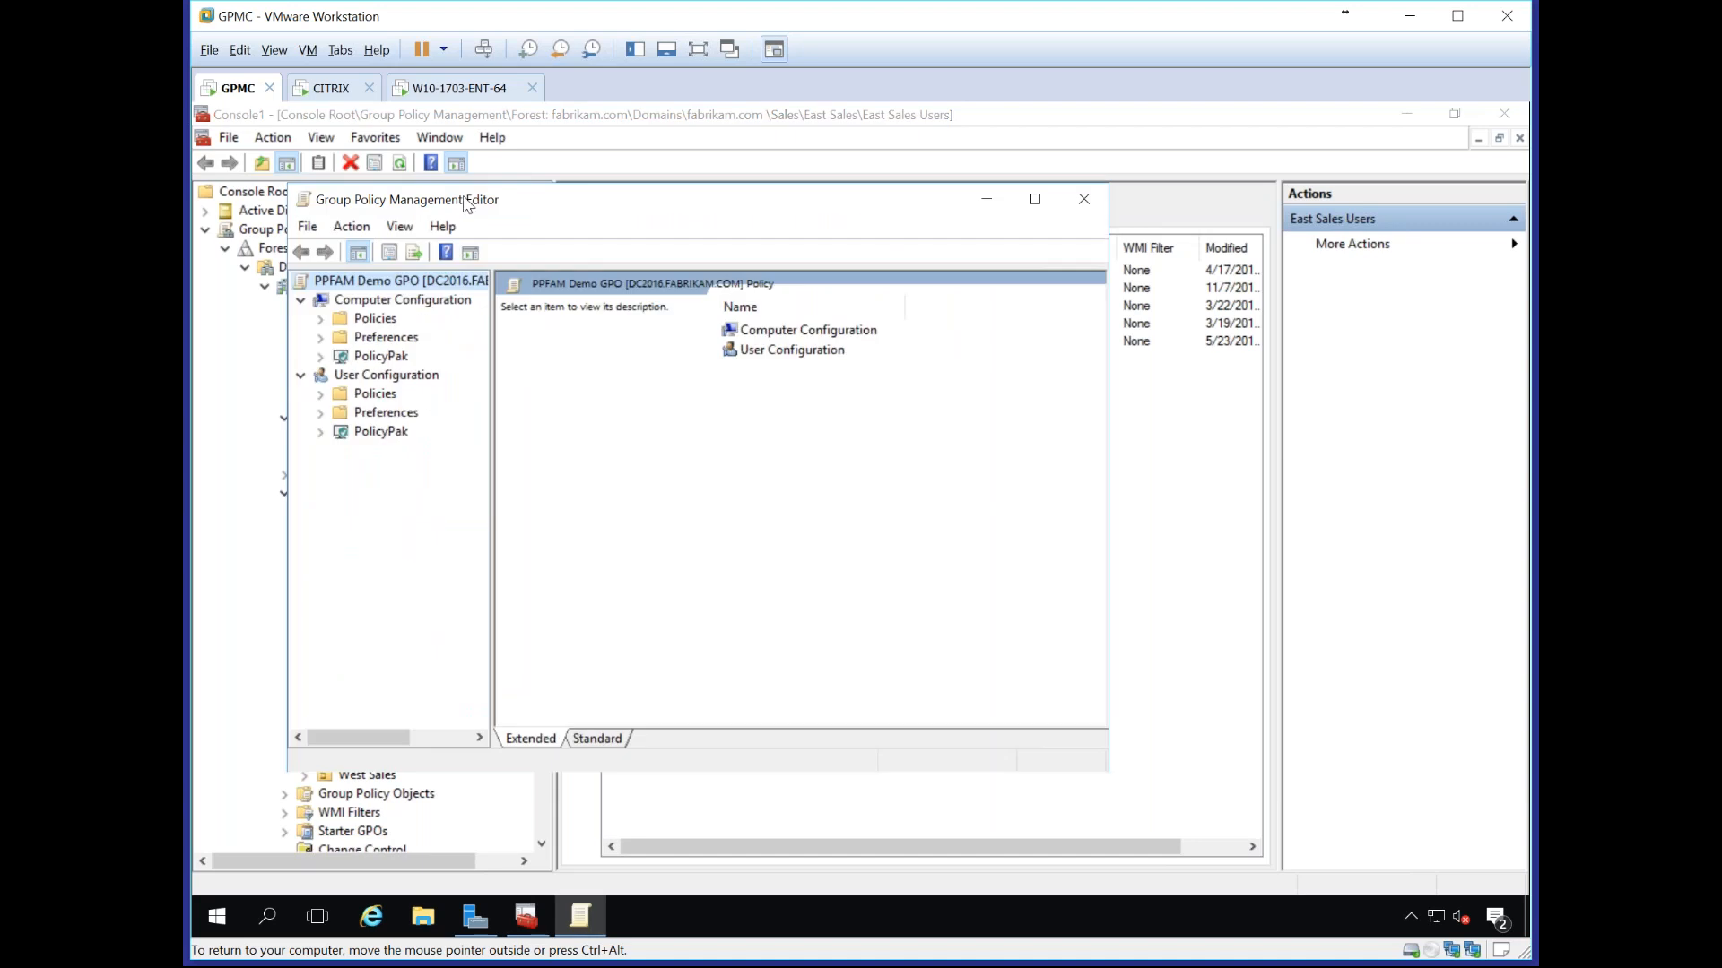
pyautogui.doubleClick(465, 202)
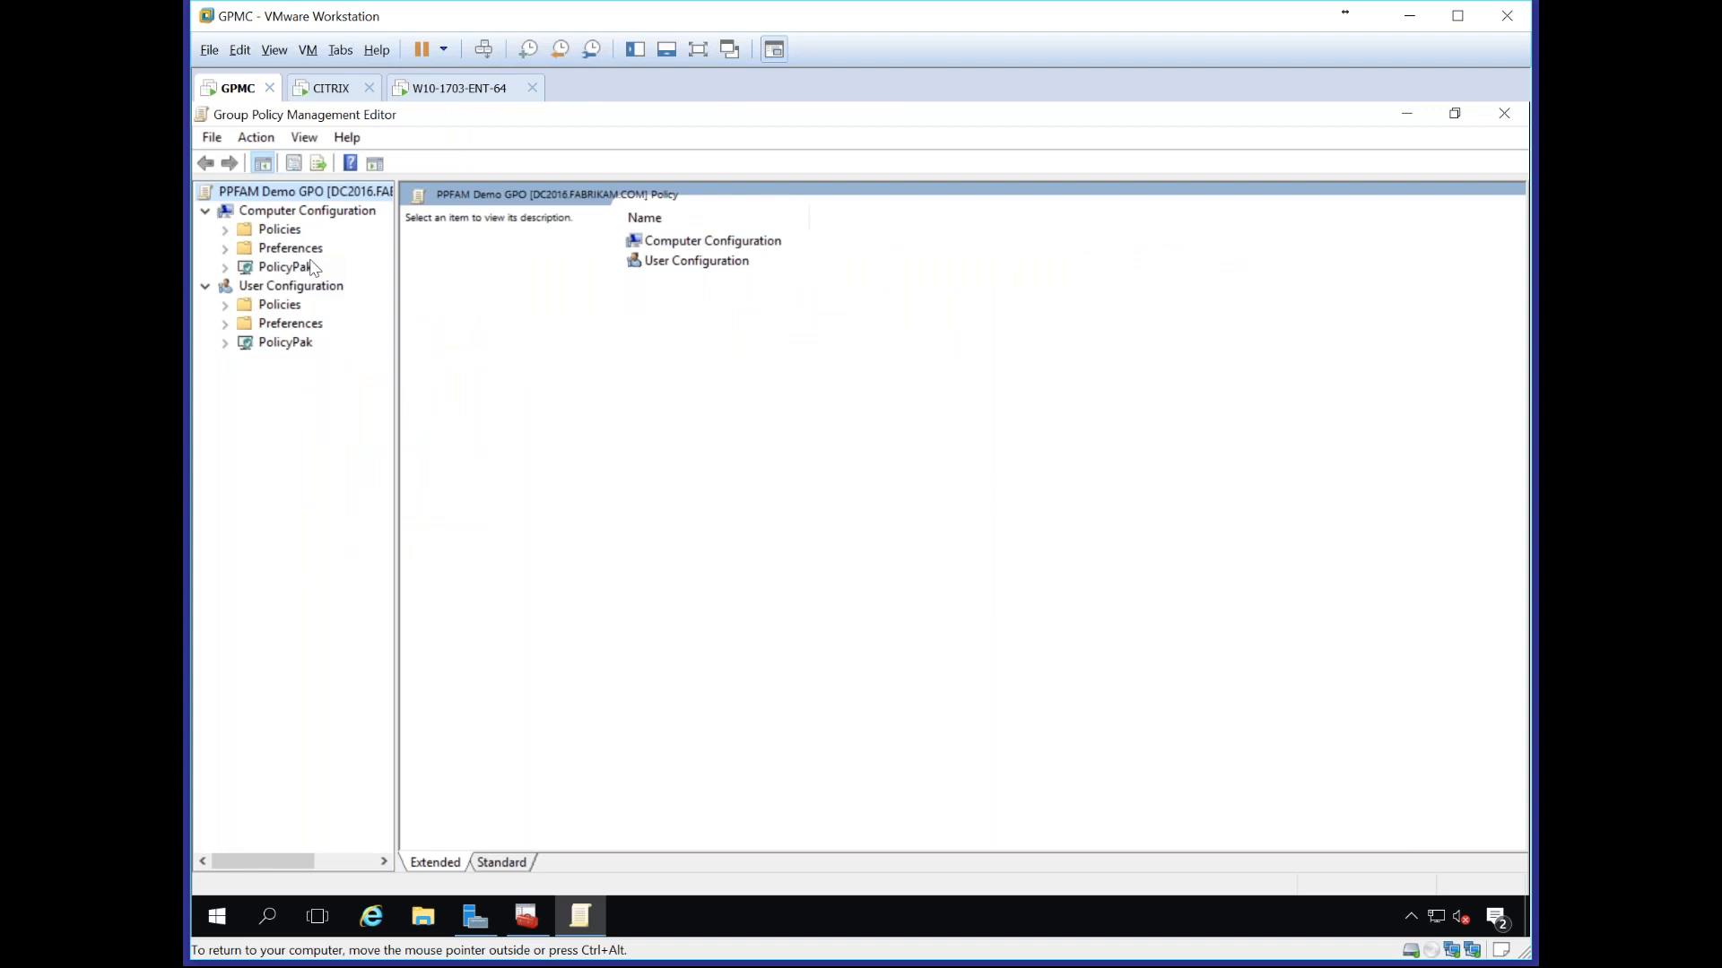
pyautogui.click(225, 266)
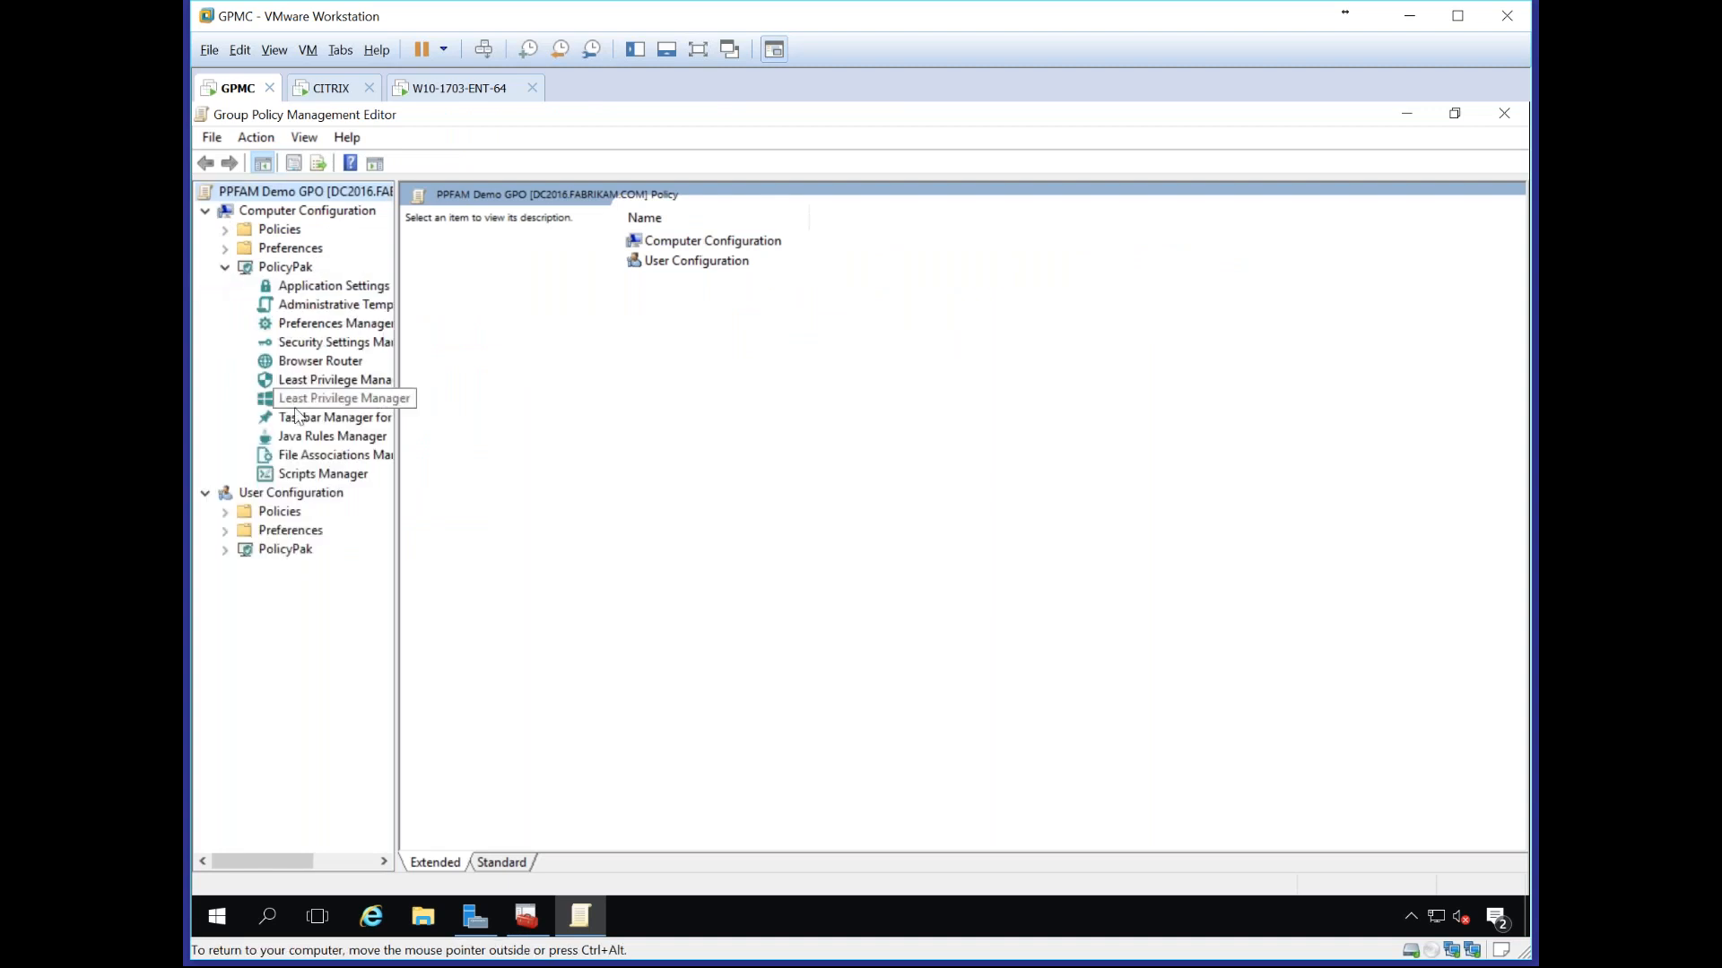
pyautogui.click(330, 461)
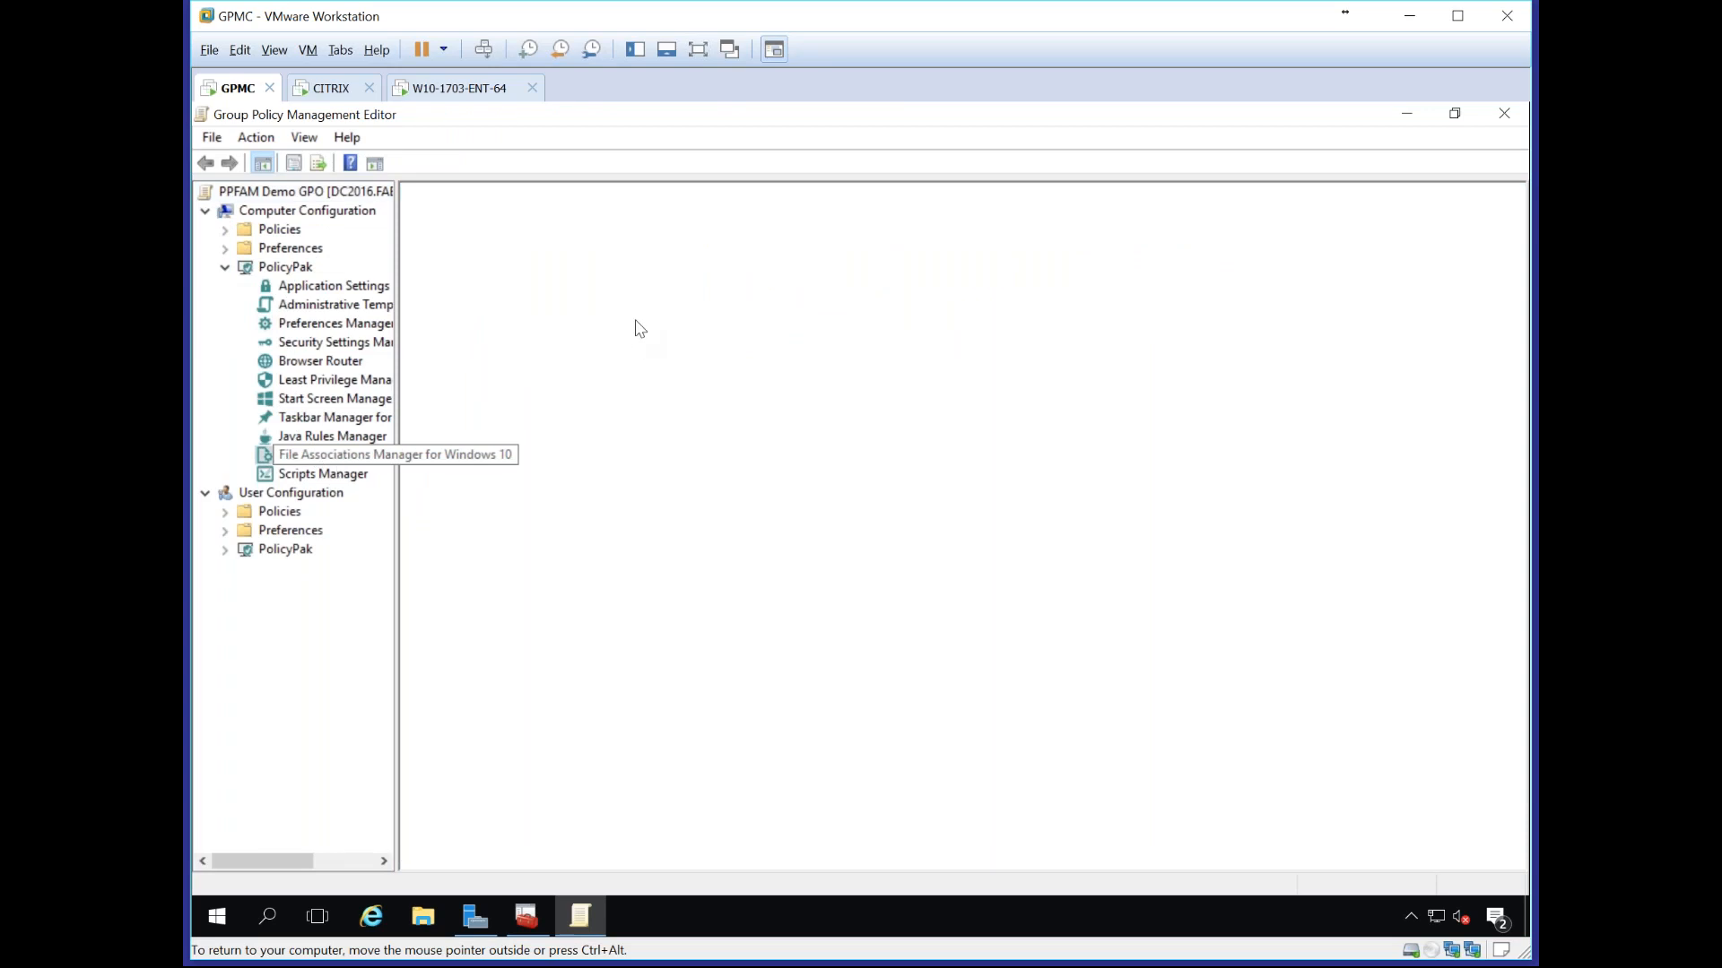
# Step: Start a new file association policy named PDF for the pdf file extension
pyautogui.rightClick(756, 344)
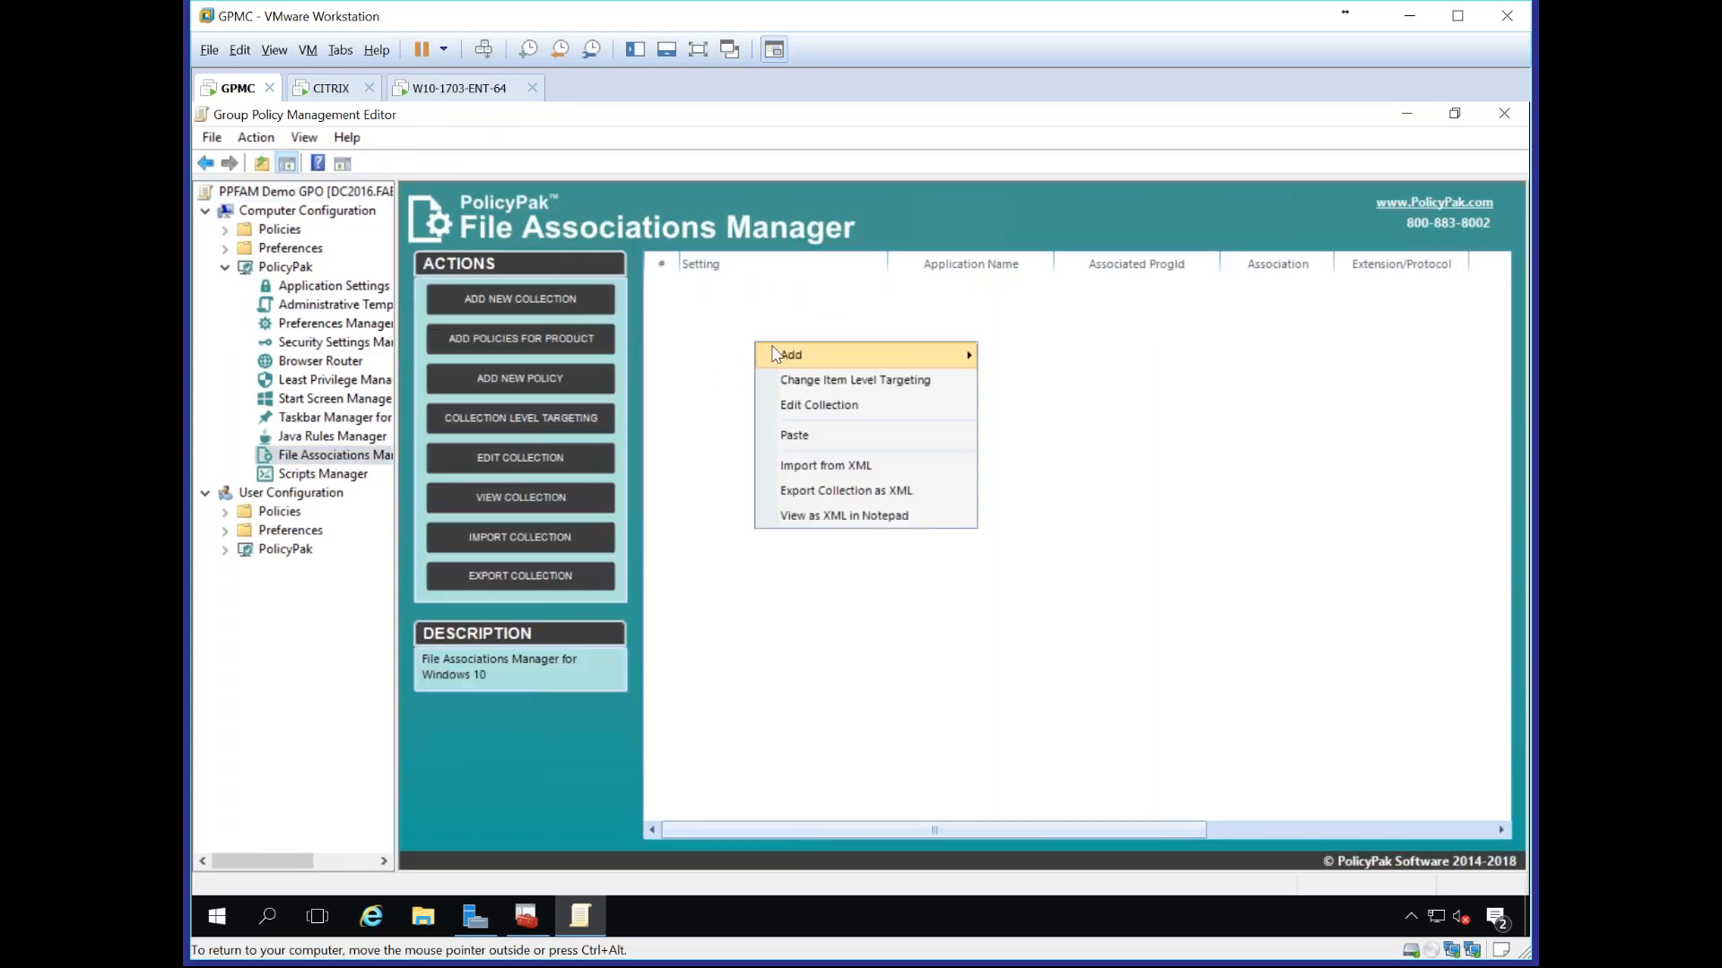
pyautogui.moveTo(773, 354)
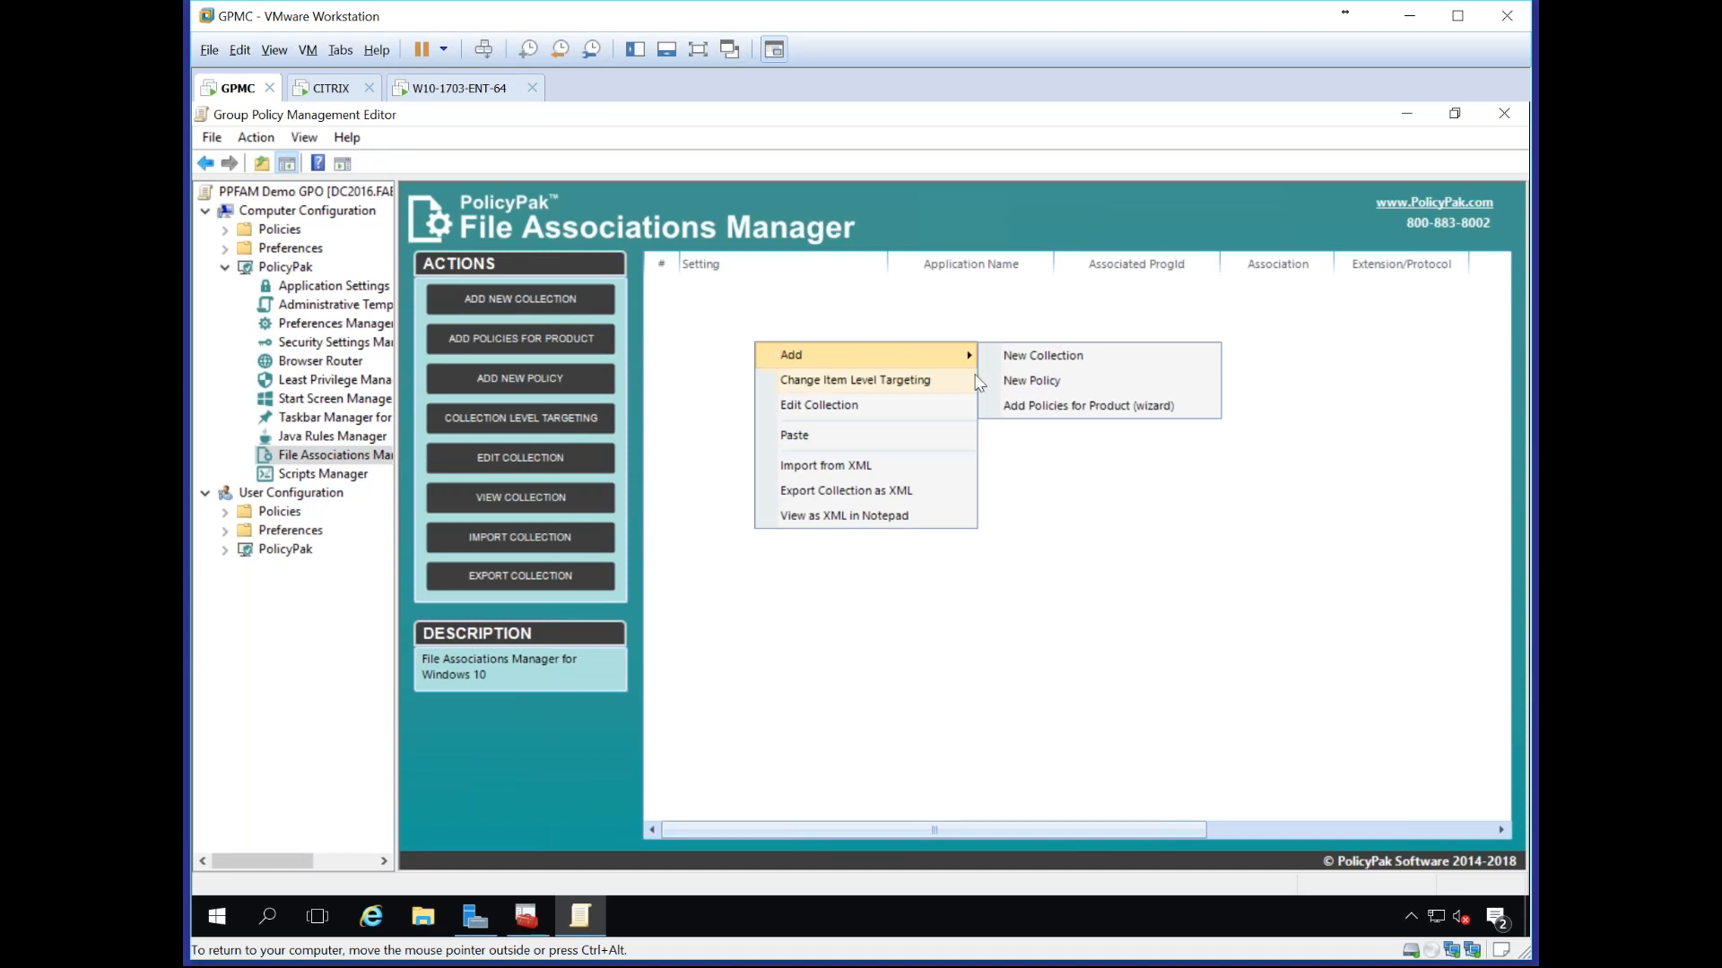
pyautogui.click(1033, 388)
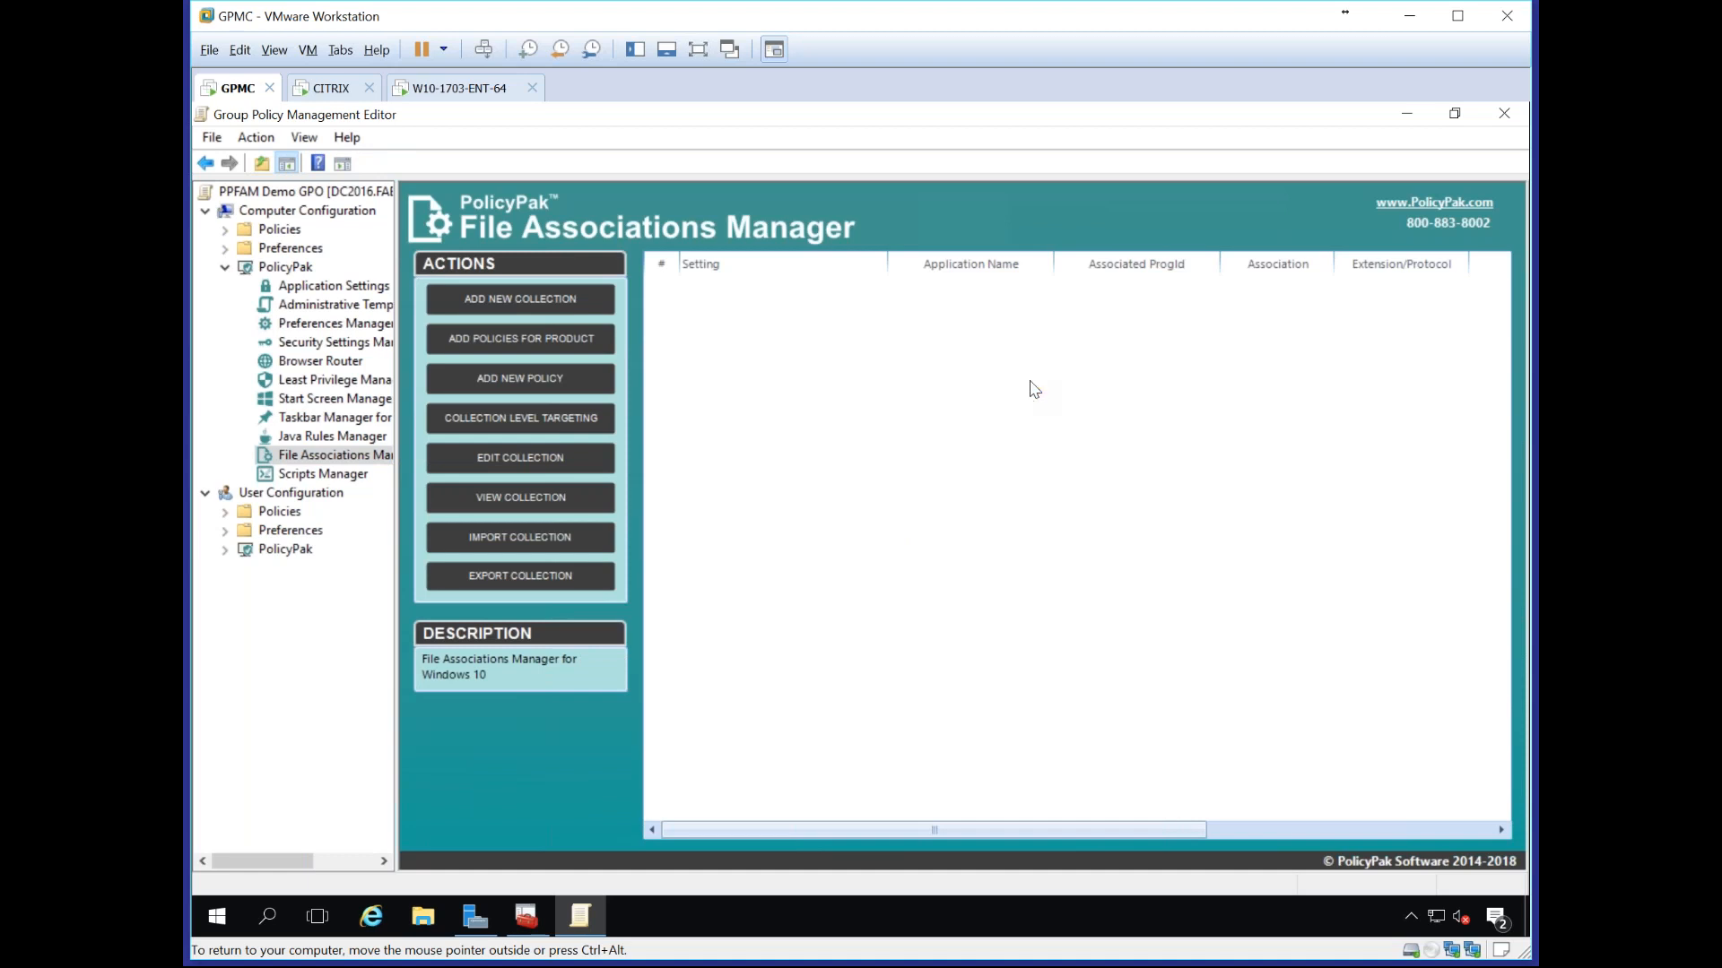
pyautogui.write('PDF')
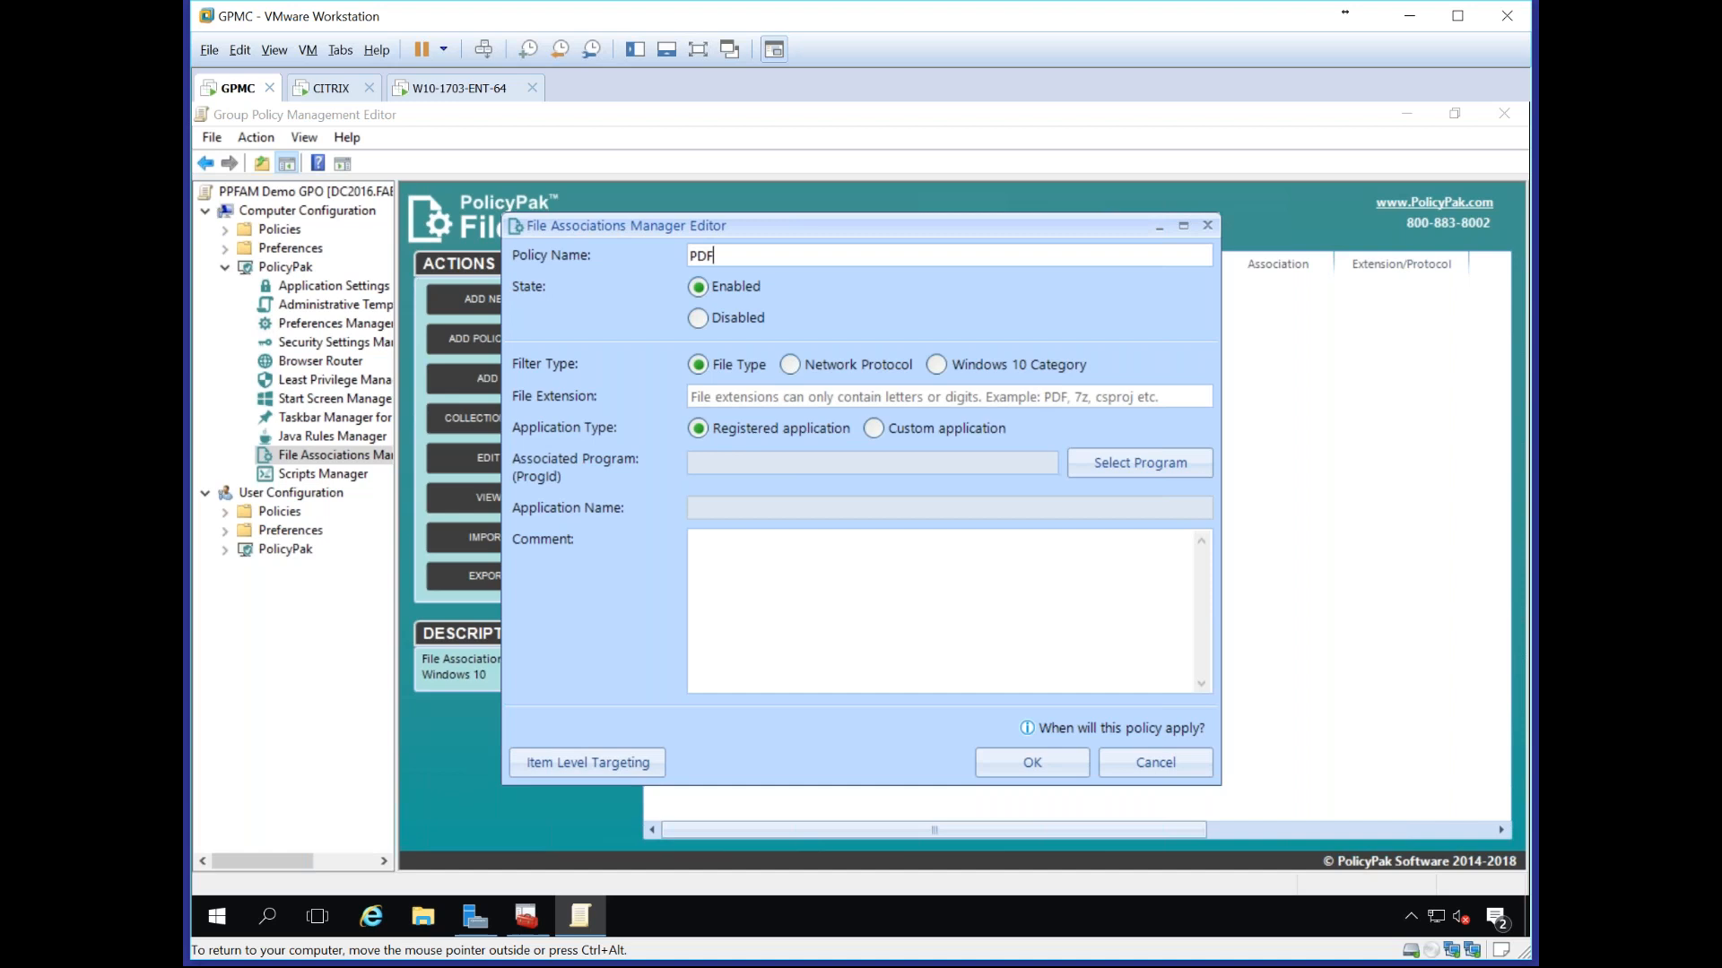
pyautogui.click(992, 396)
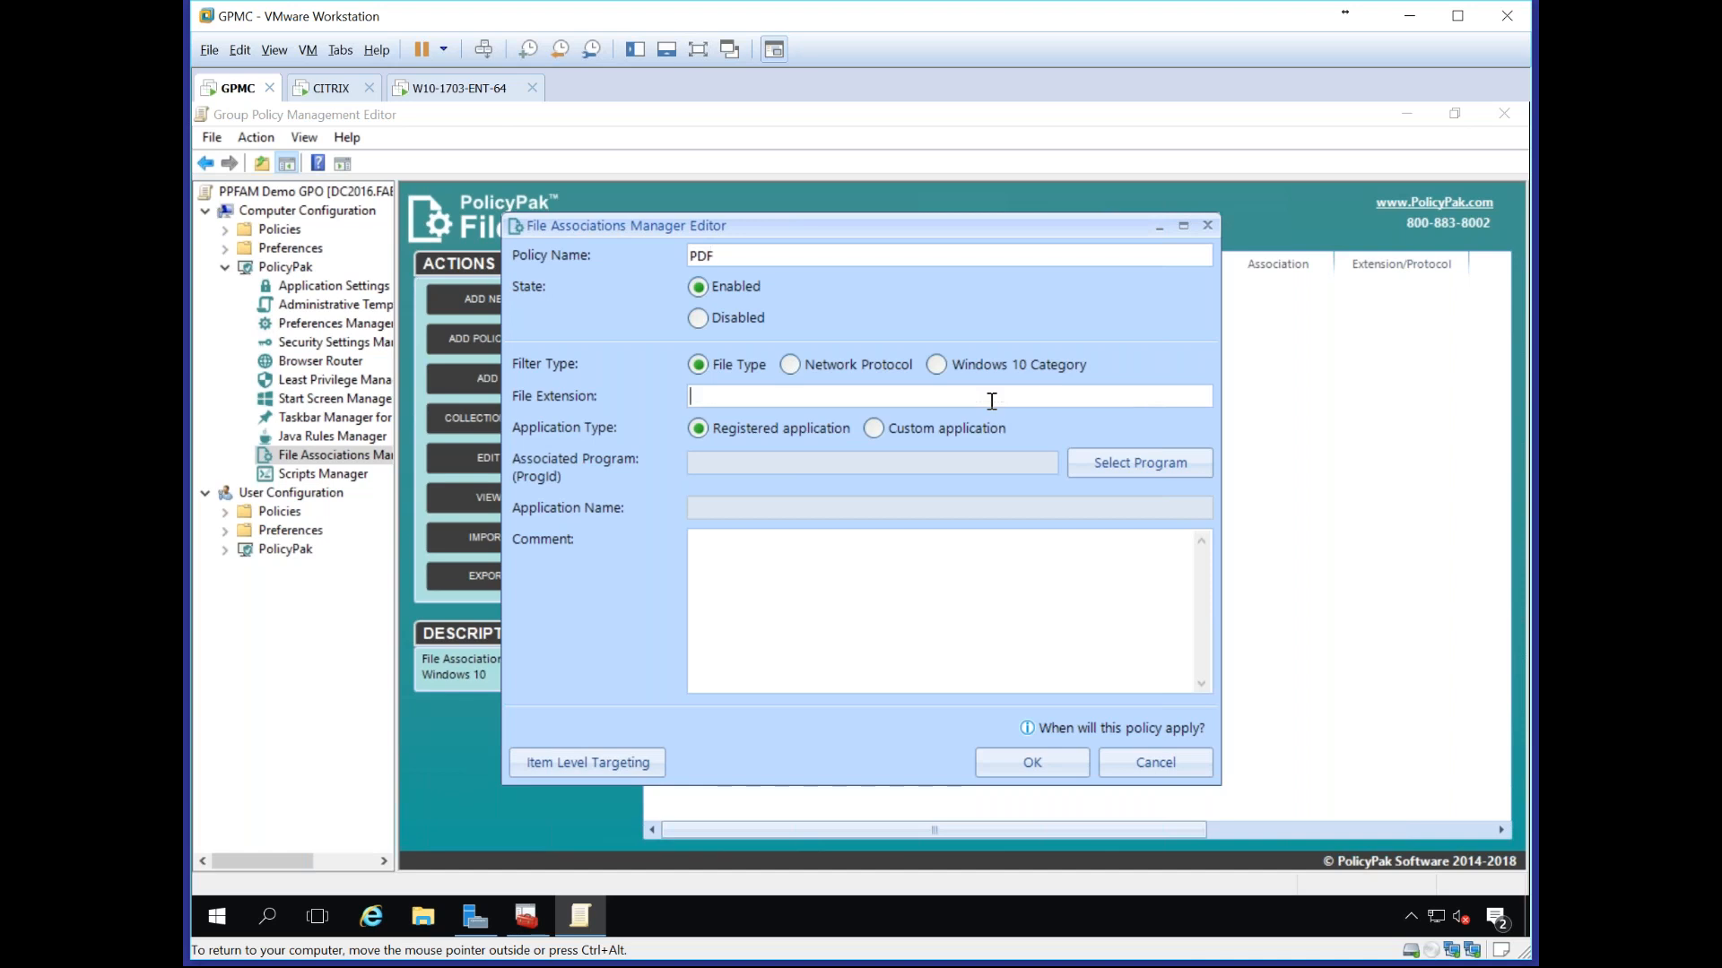
pyautogui.write('PDF')
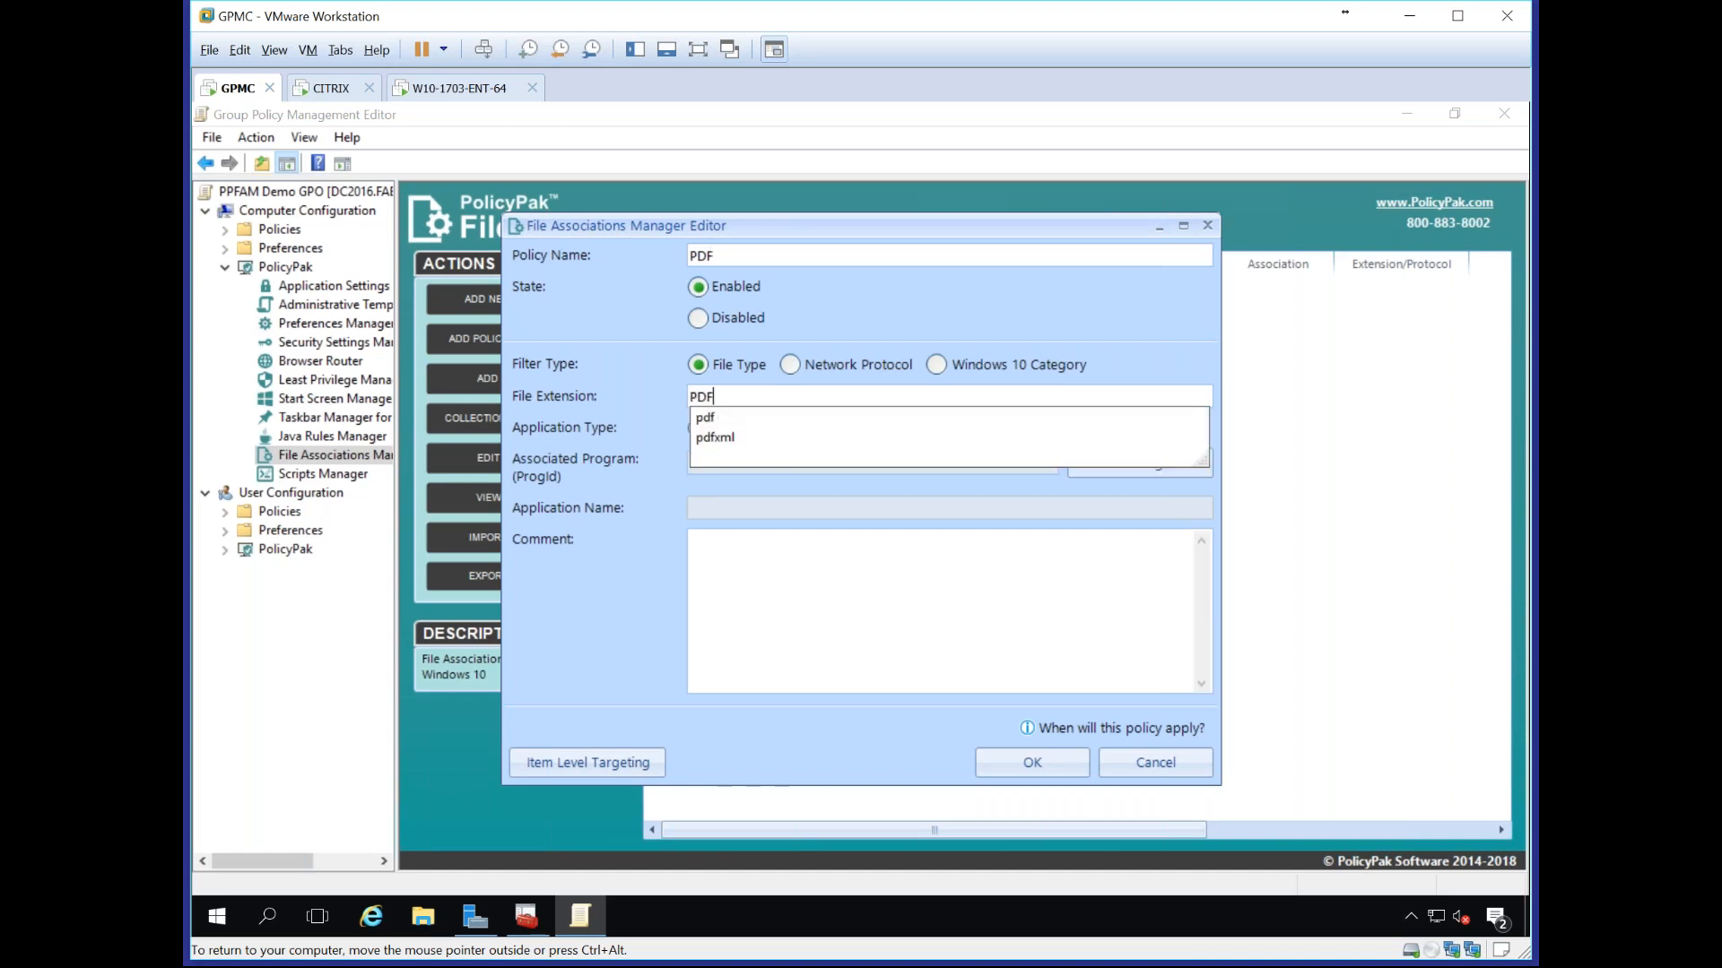
pyautogui.click(928, 420)
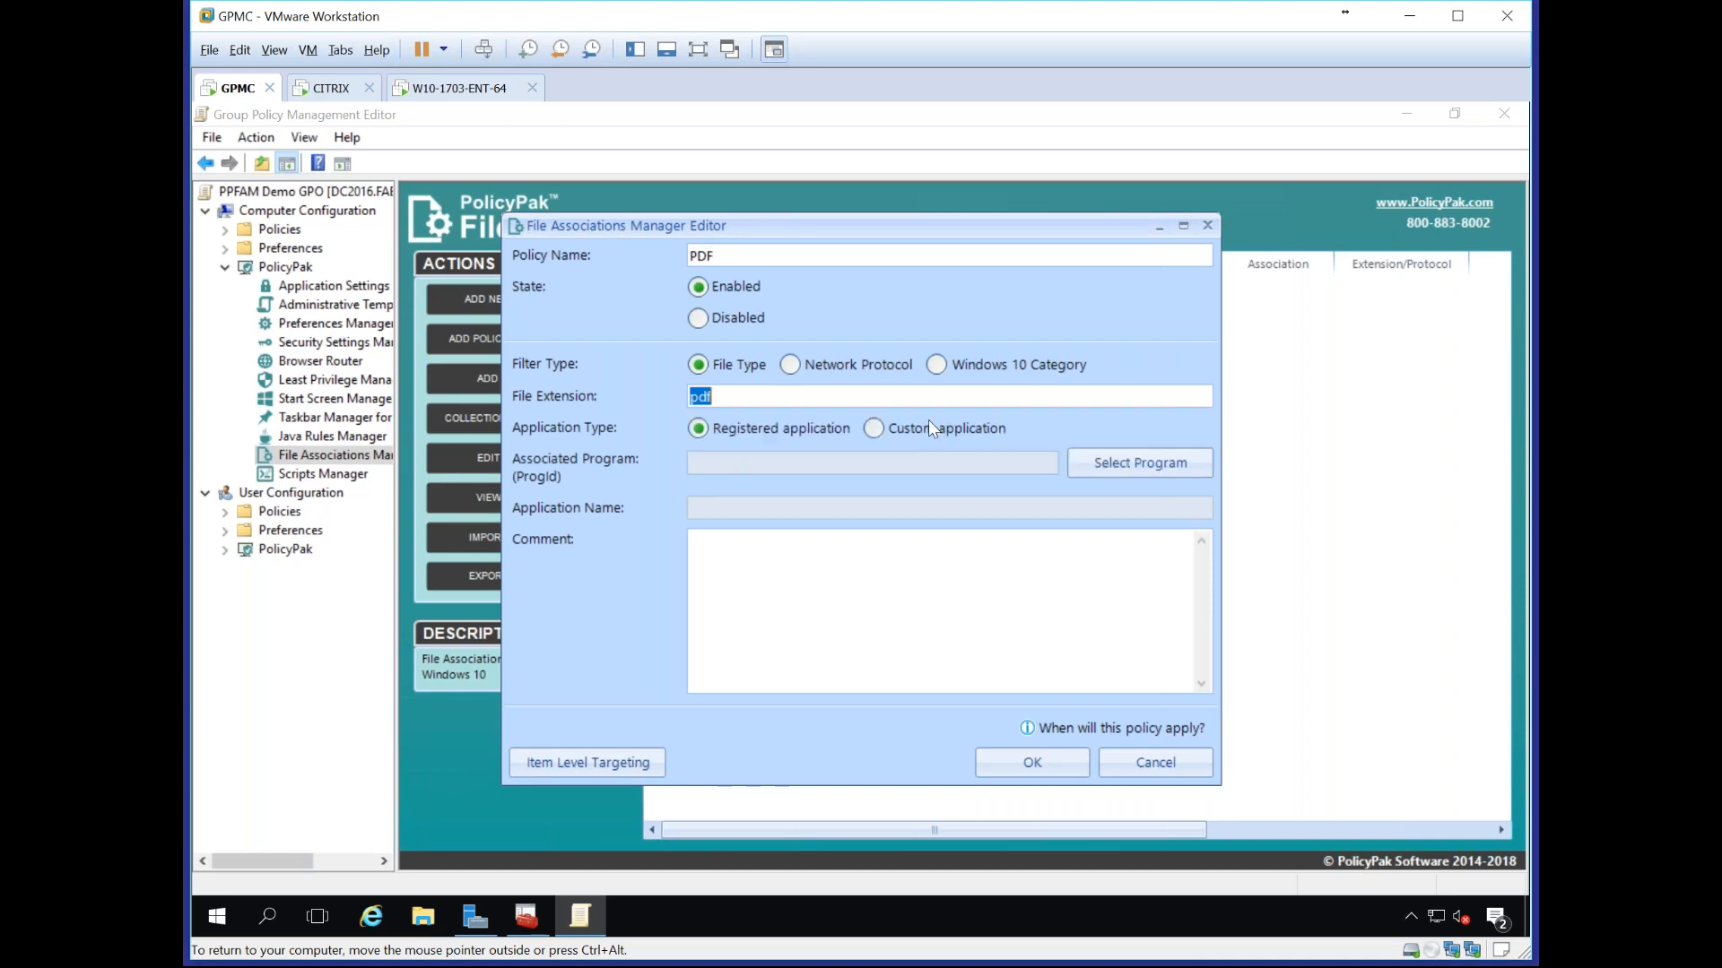
# Step: Associate the PDF policy with the registered program Adobe Reader (MSI) and save the policy
pyautogui.click(1089, 461)
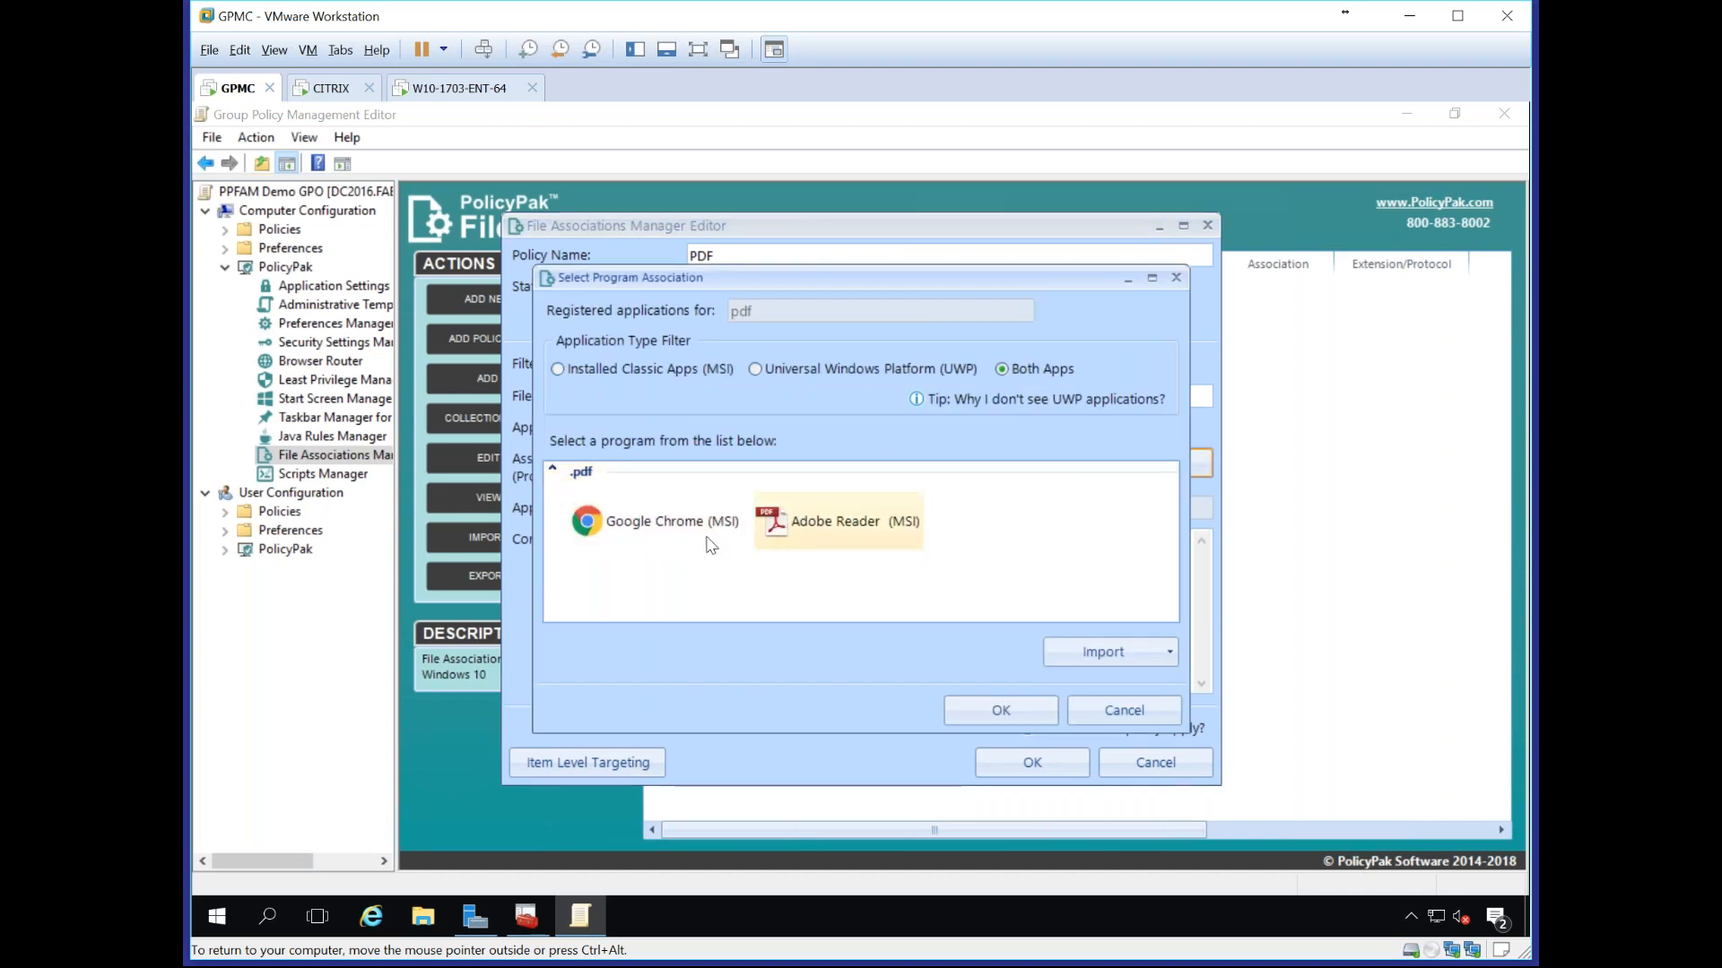
pyautogui.click(806, 529)
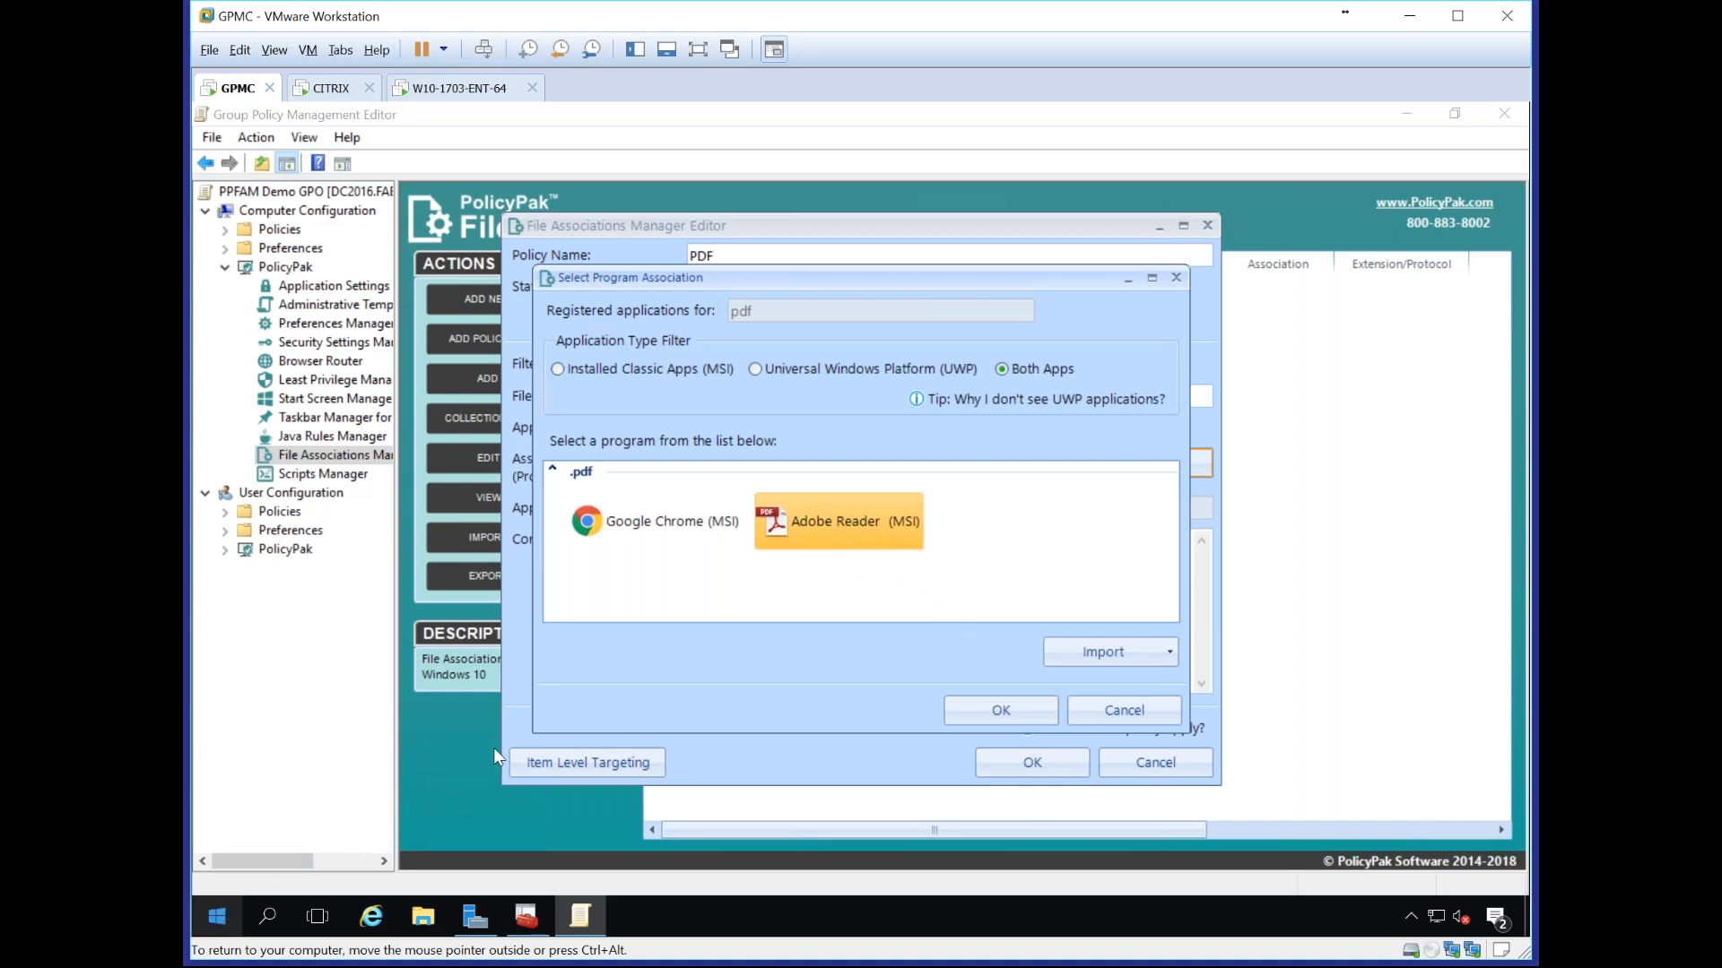
pyautogui.click(1019, 714)
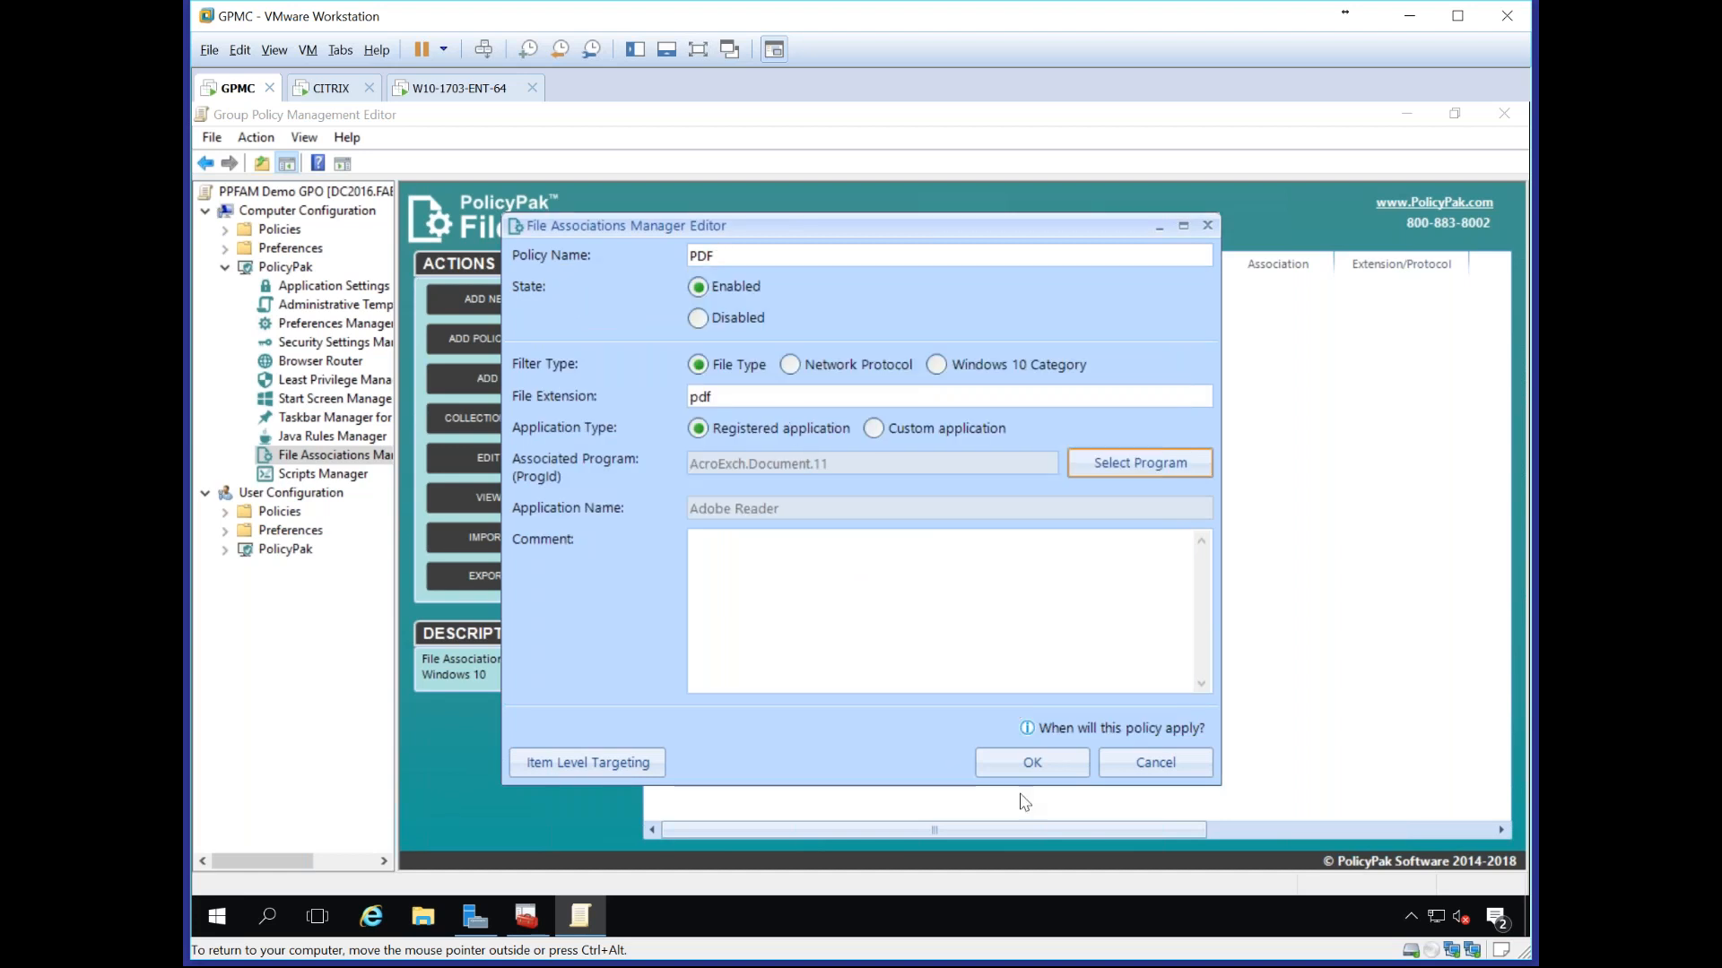
pyautogui.click(1031, 763)
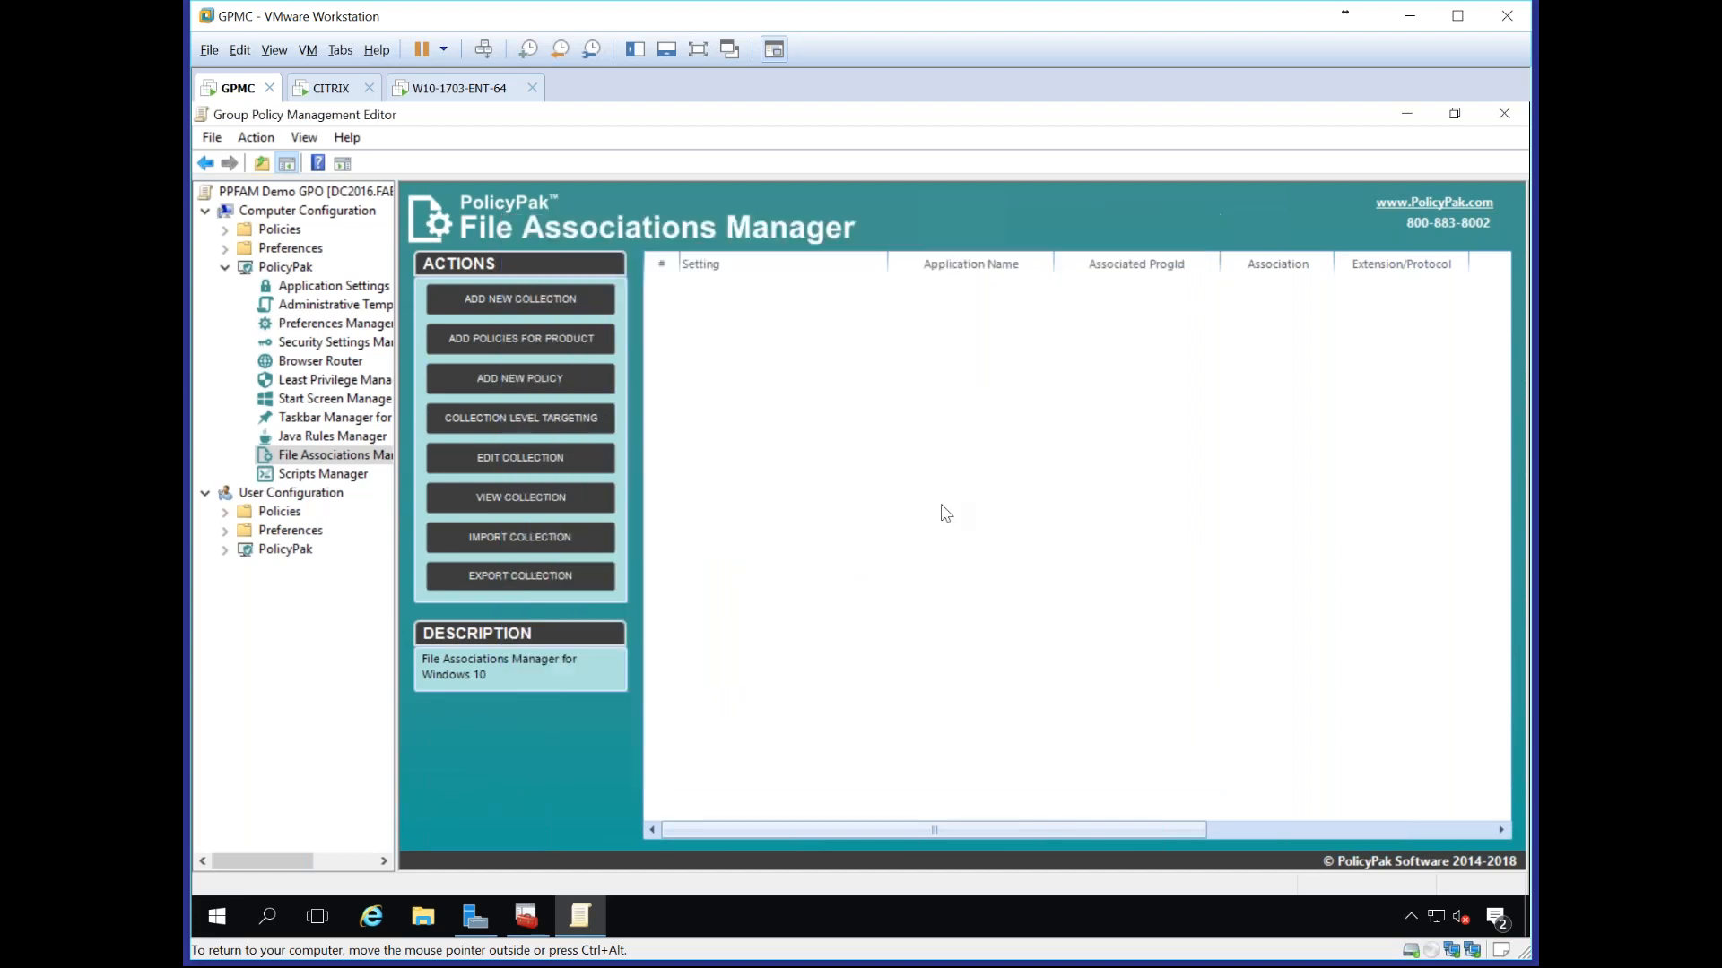
# Step: Start the wizard that adds policies for a product and choose VLC media player (MSI) as the application
pyautogui.rightClick(671, 313)
pyautogui.moveTo(859, 340)
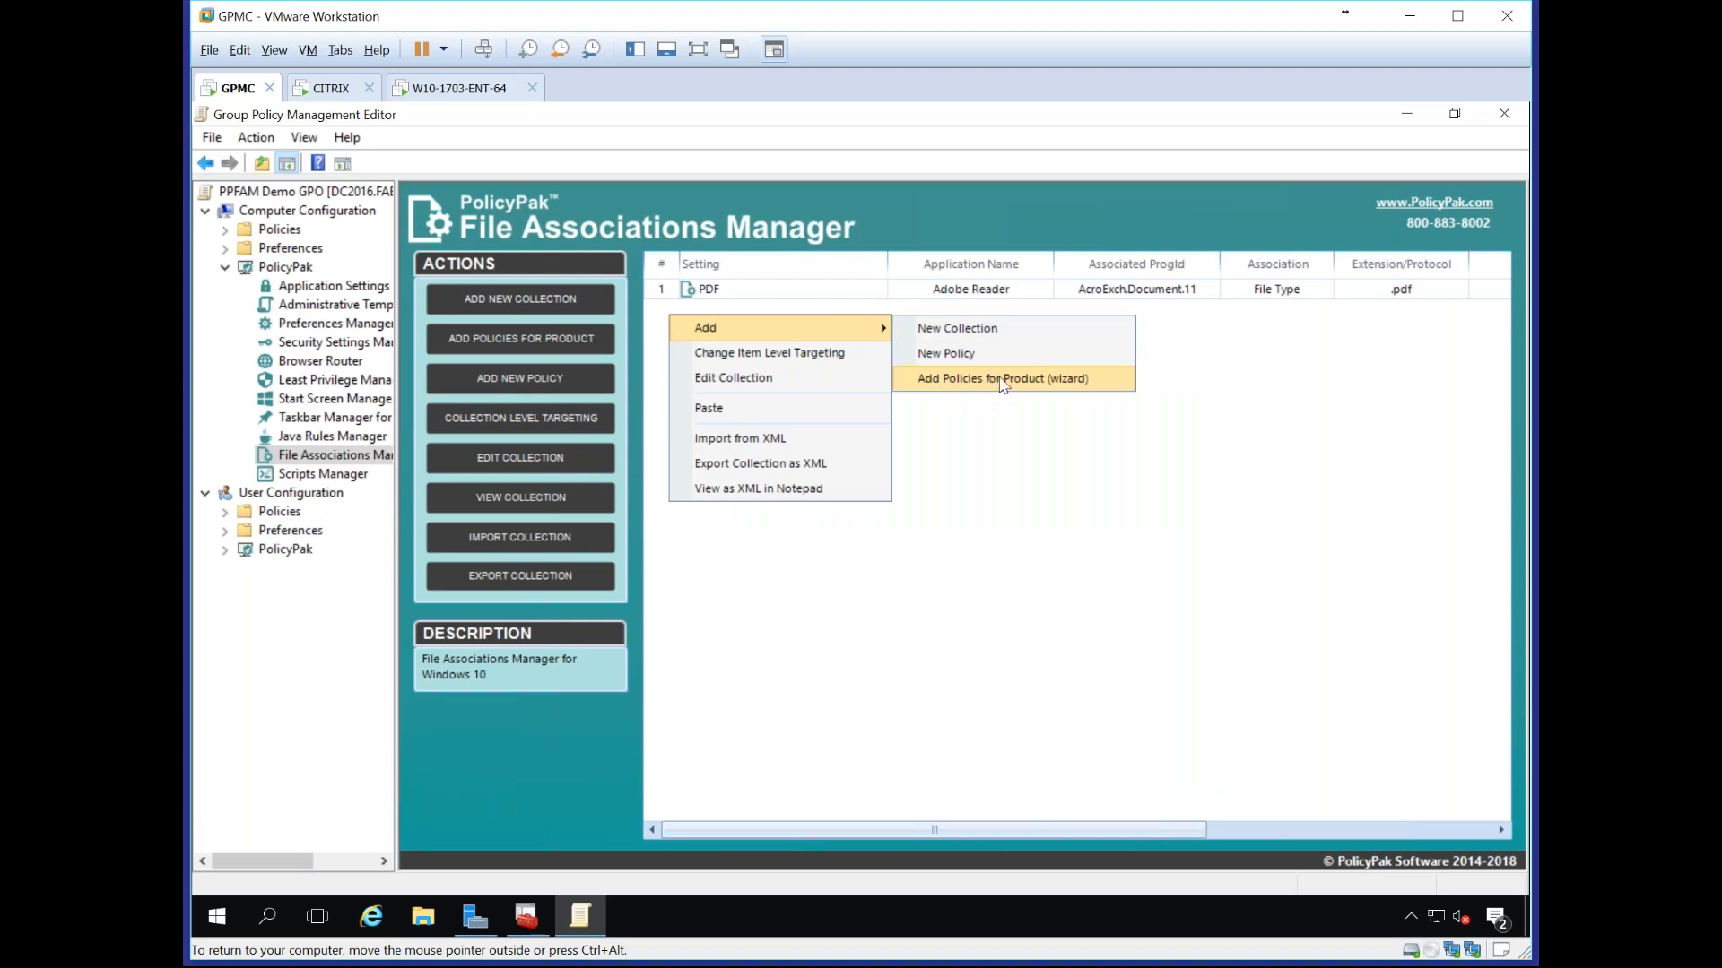
pyautogui.click(1066, 379)
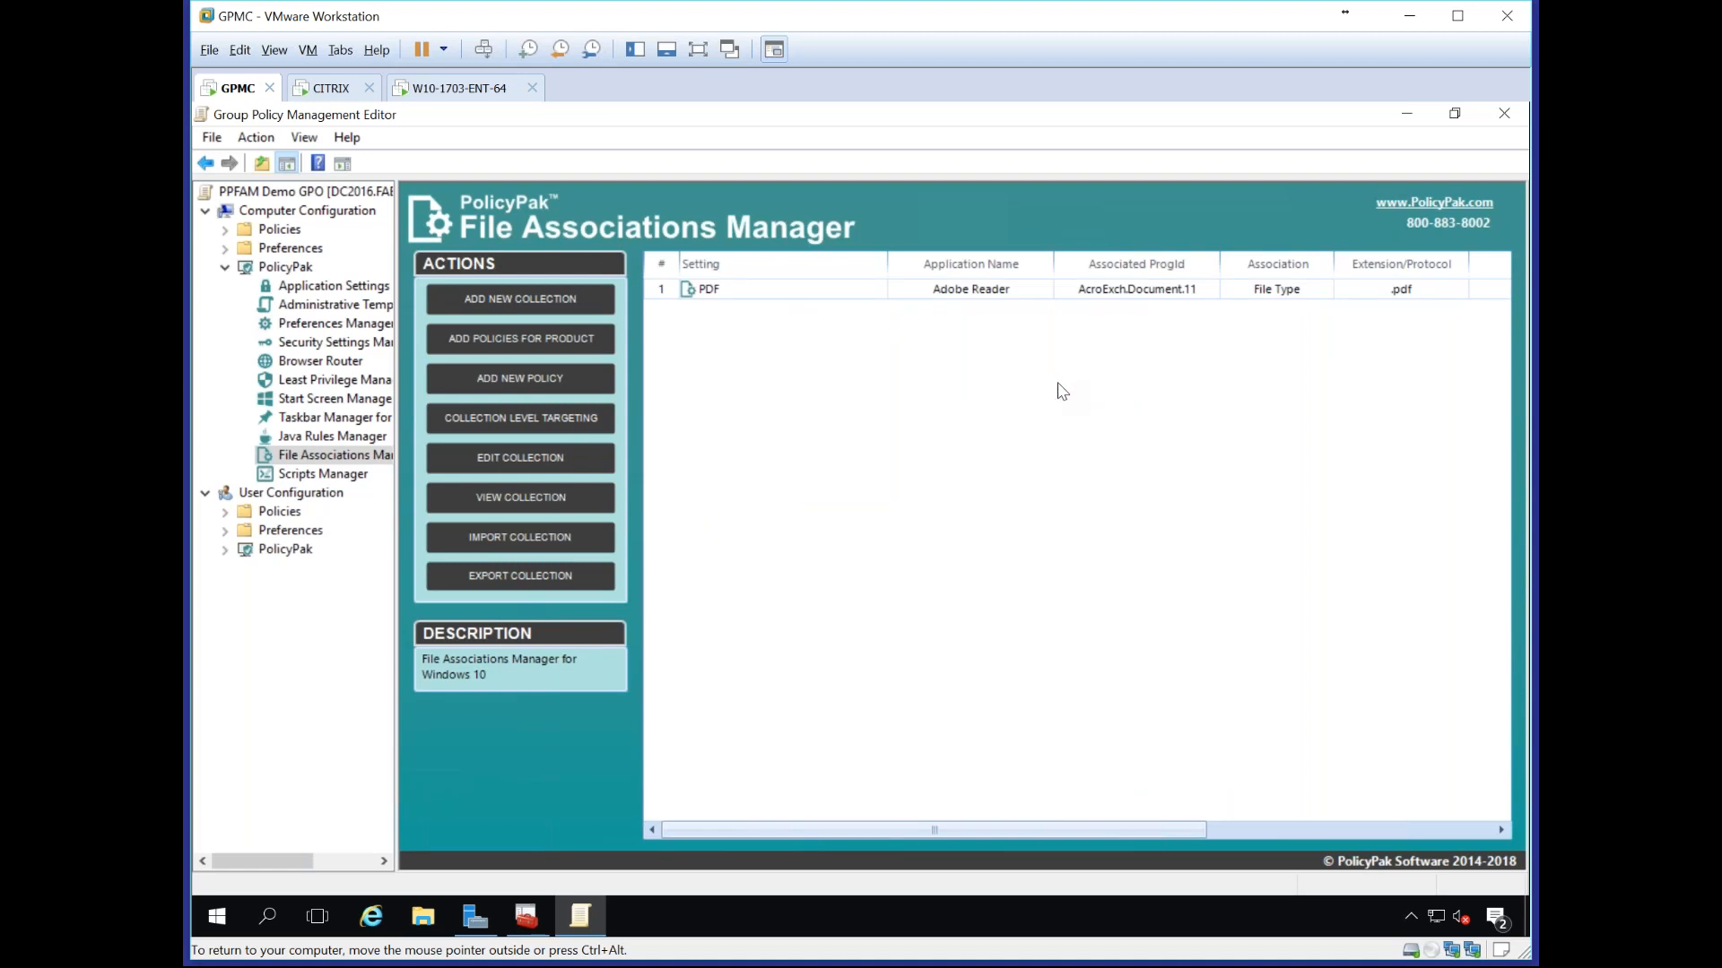
pyautogui.press('Return')
pyautogui.scroll(-15, 807, 654)
pyautogui.scroll(-5, 813, 651)
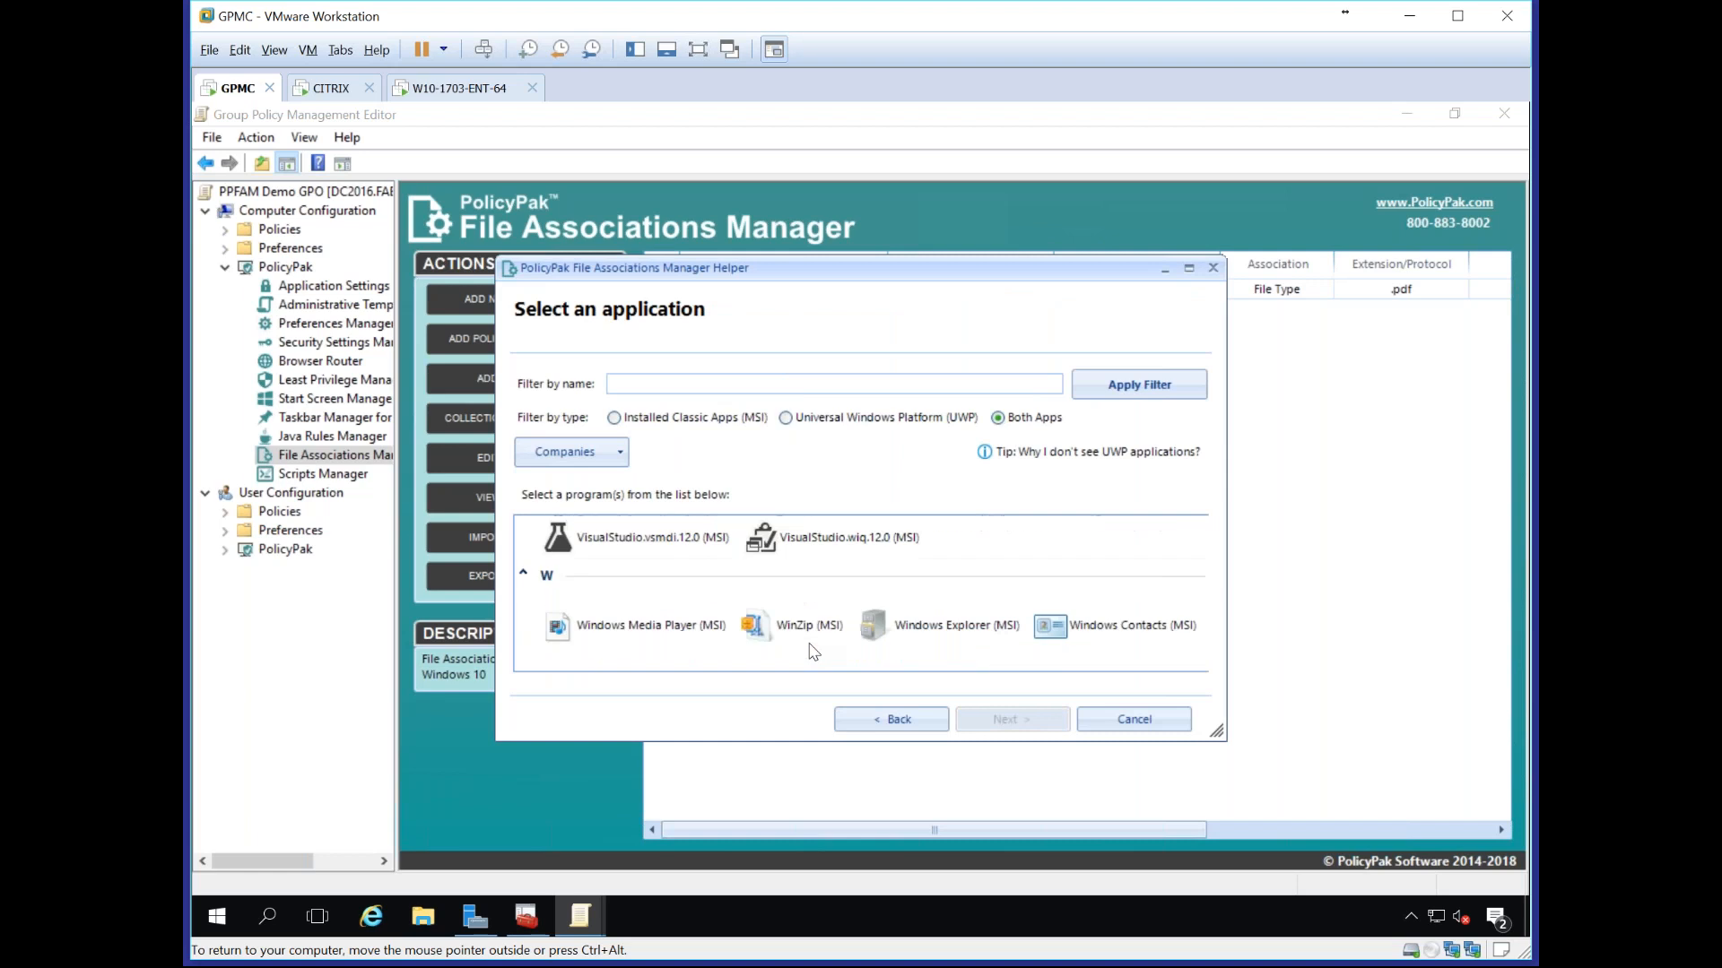
pyautogui.click(592, 615)
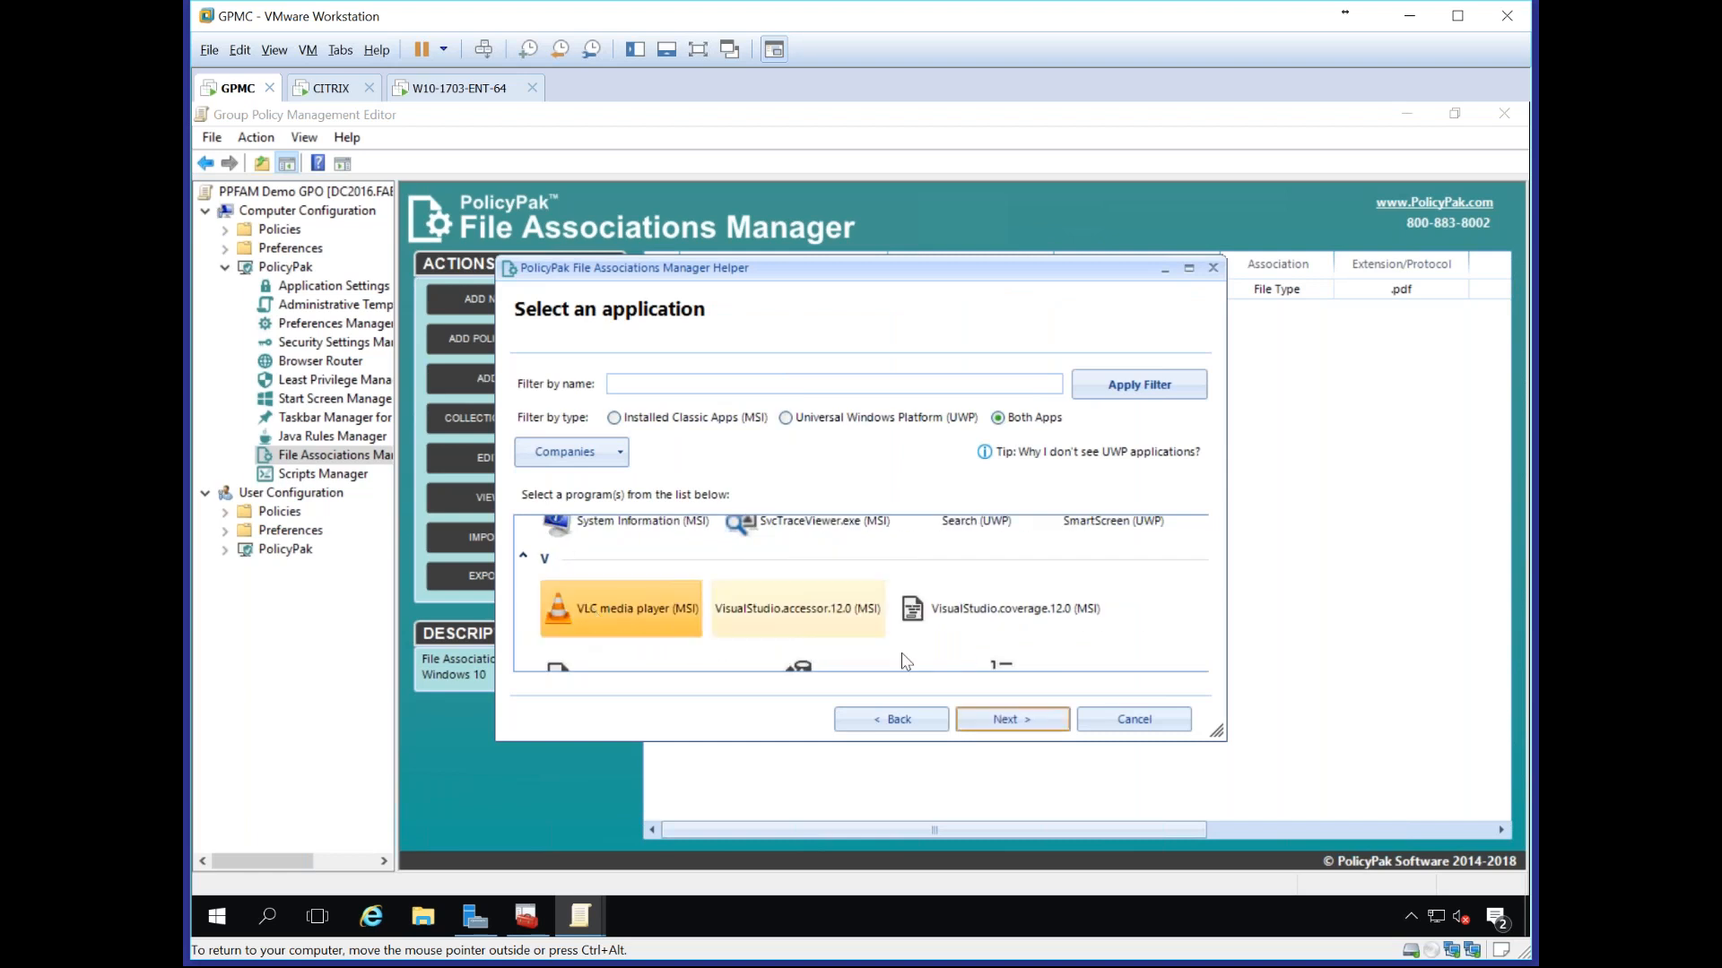
pyautogui.click(1006, 722)
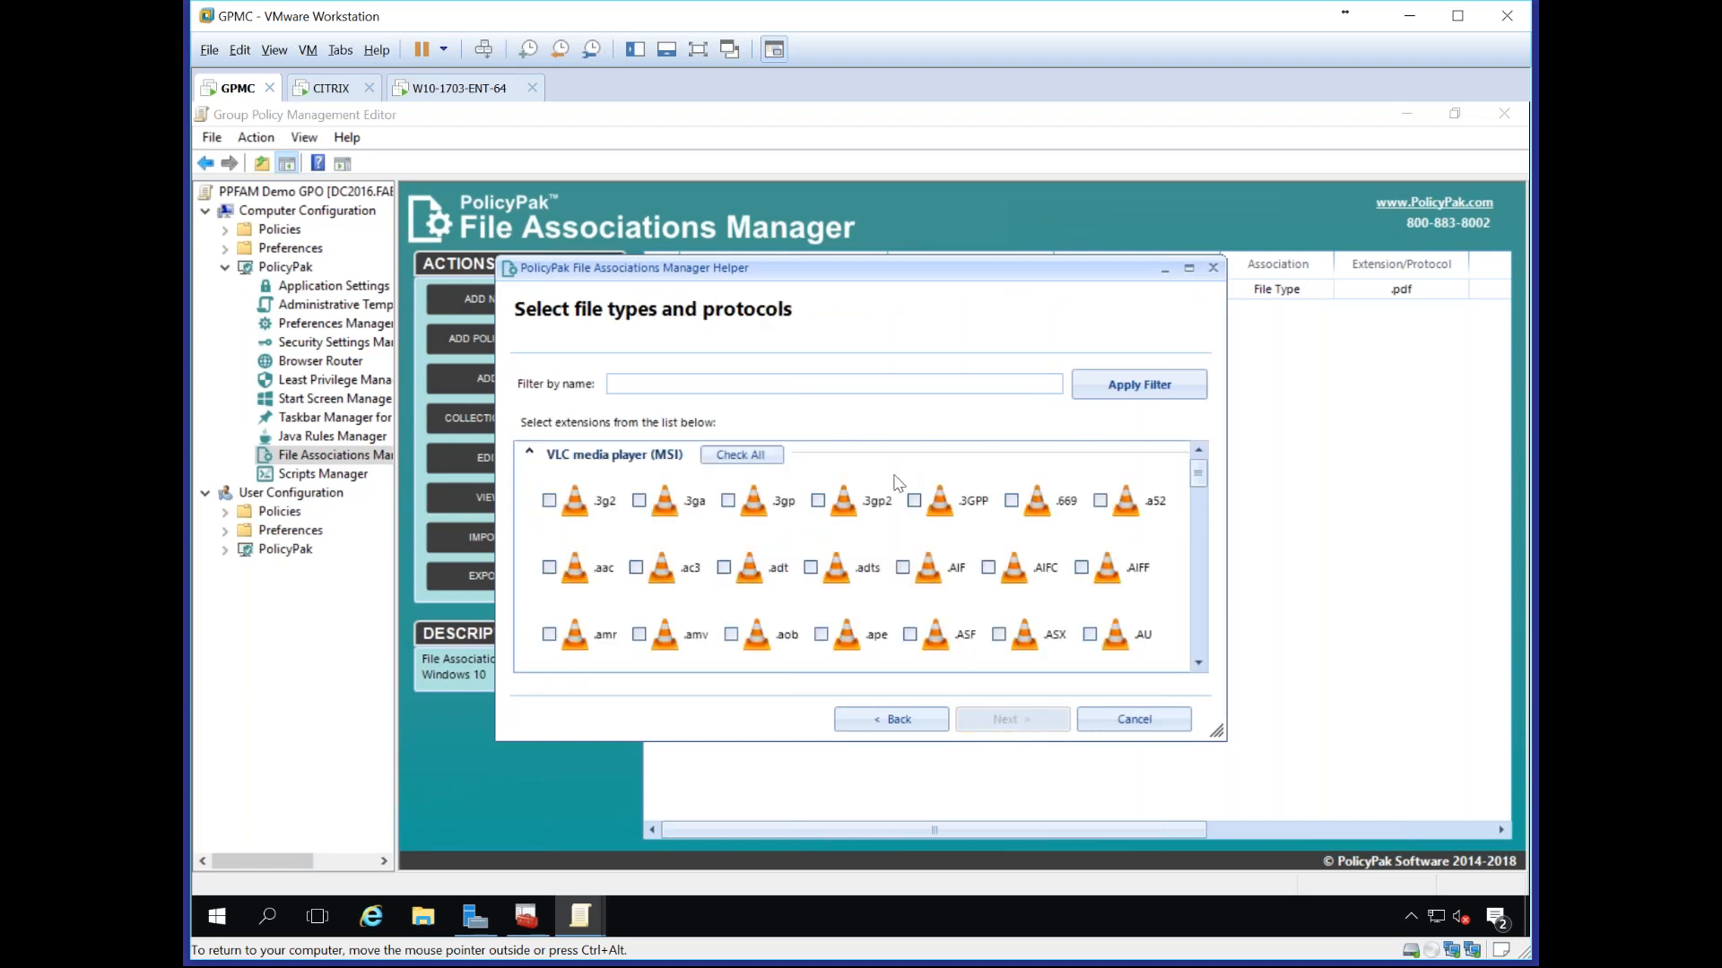
# Step: Include all VLC media player extensions and finish the wizard, keeping the collection name VLC media player Policies and the suggested settings
pyautogui.scroll(-10, 883, 541)
pyautogui.scroll(-3, 887, 545)
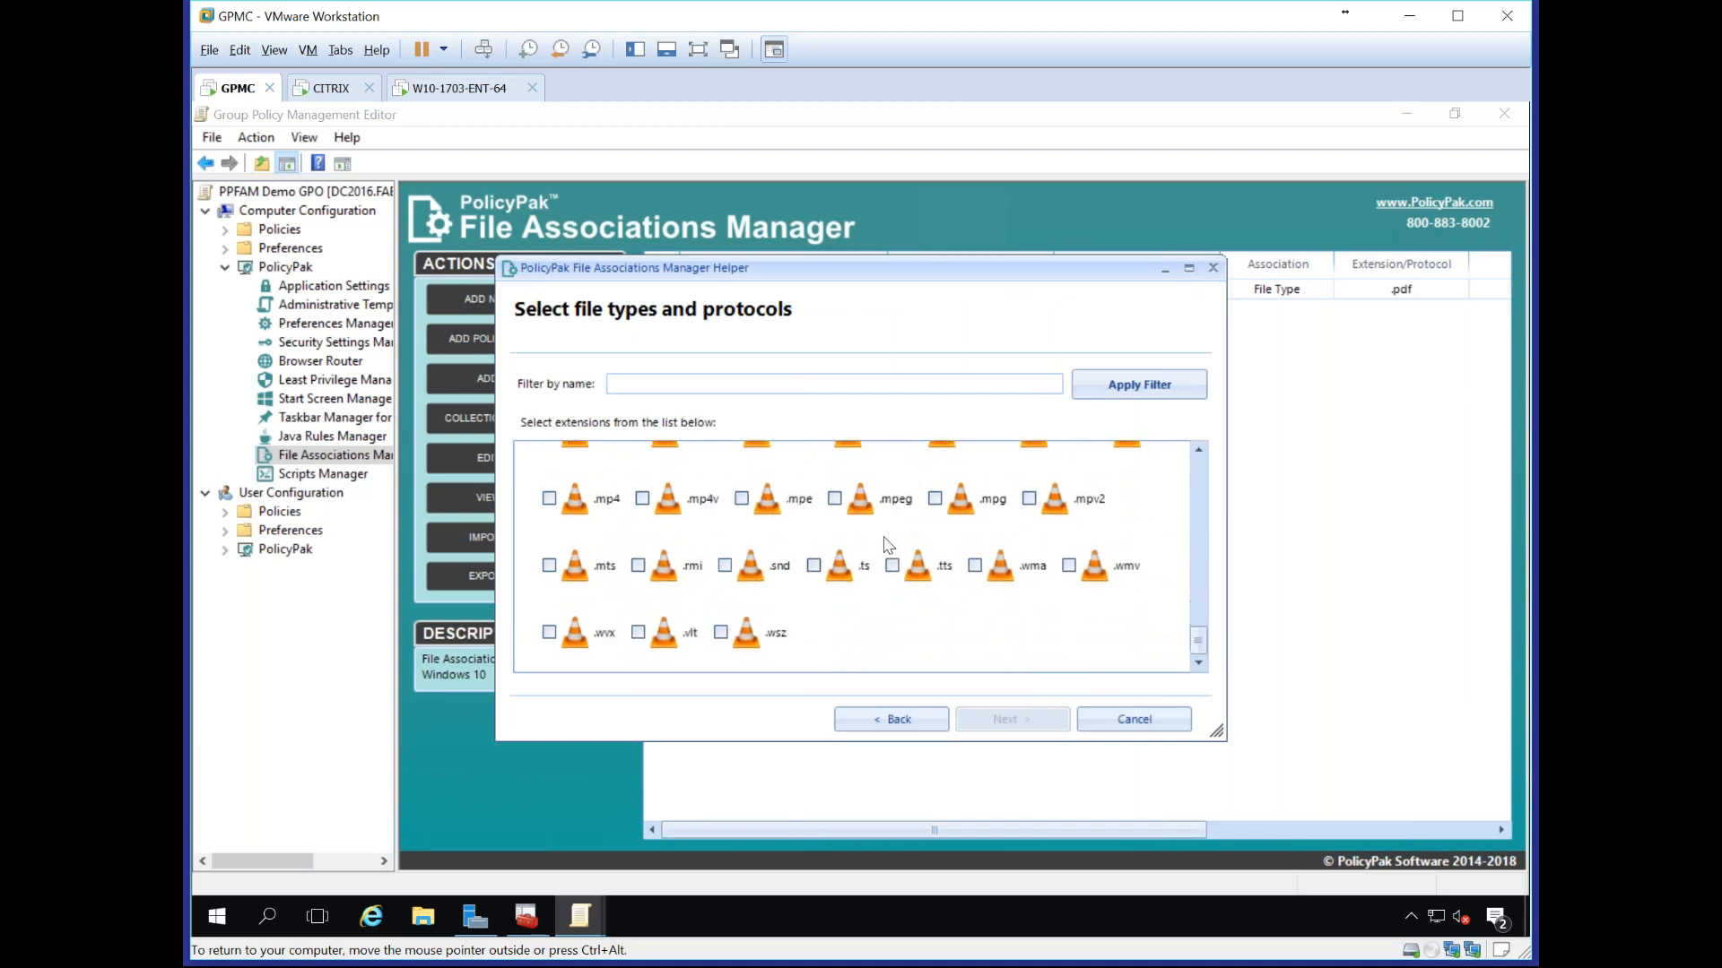
pyautogui.scroll(15, 888, 545)
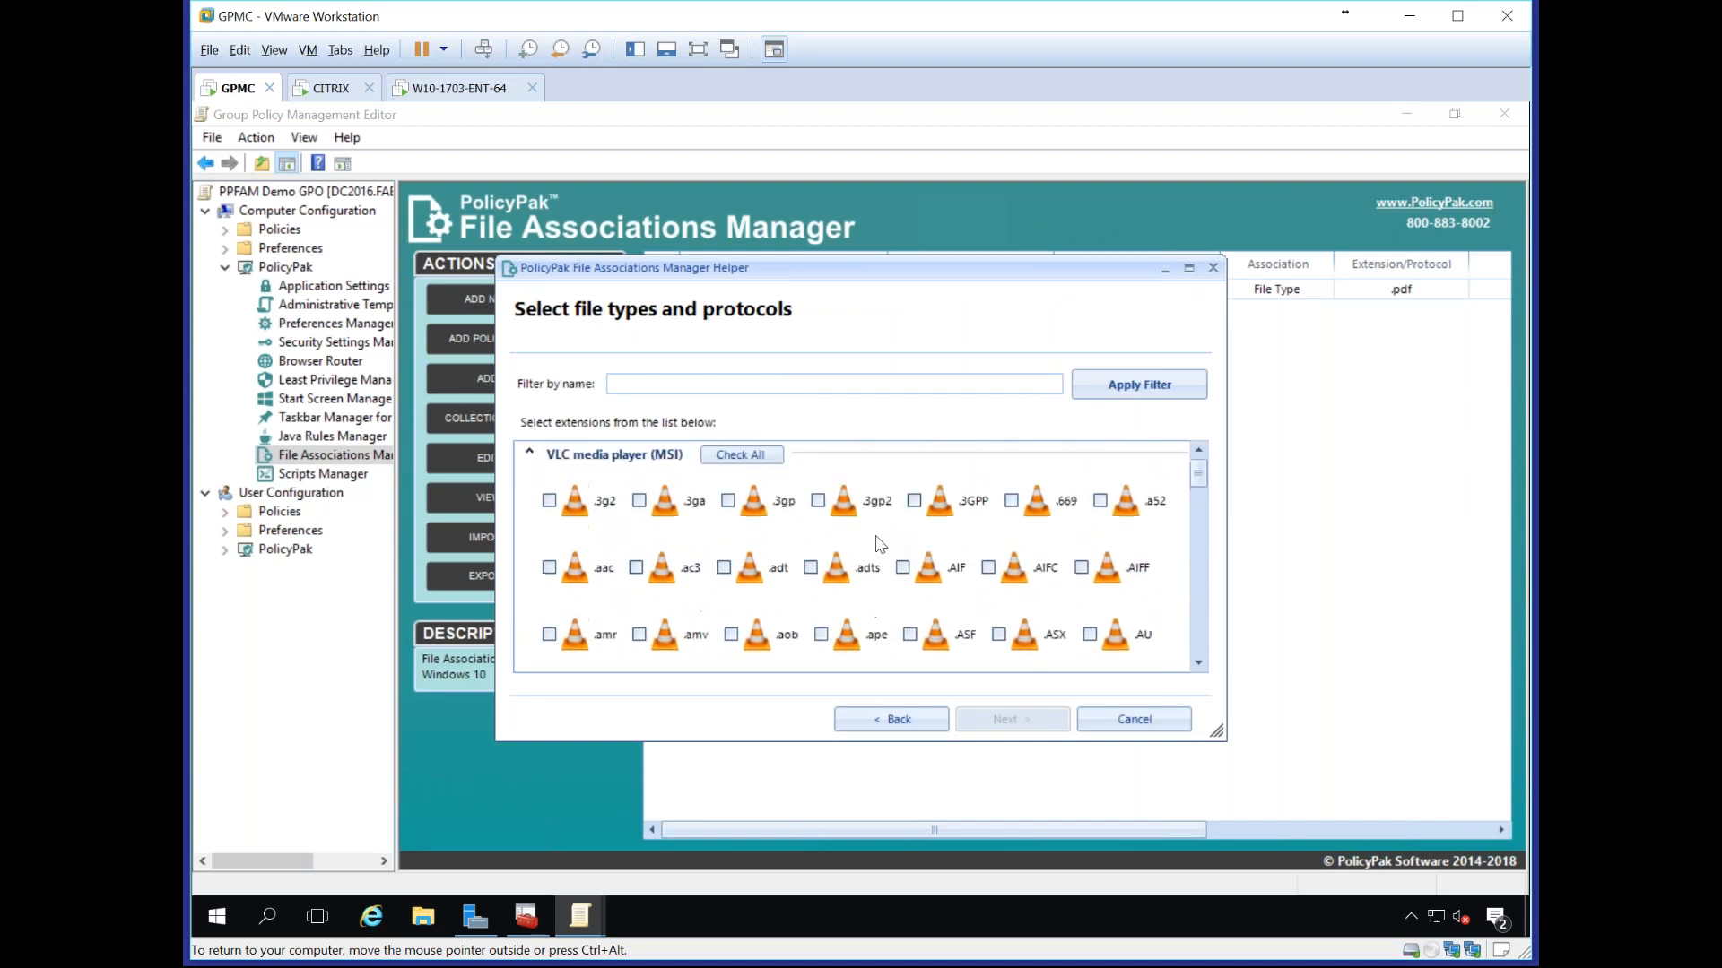
pyautogui.click(740, 454)
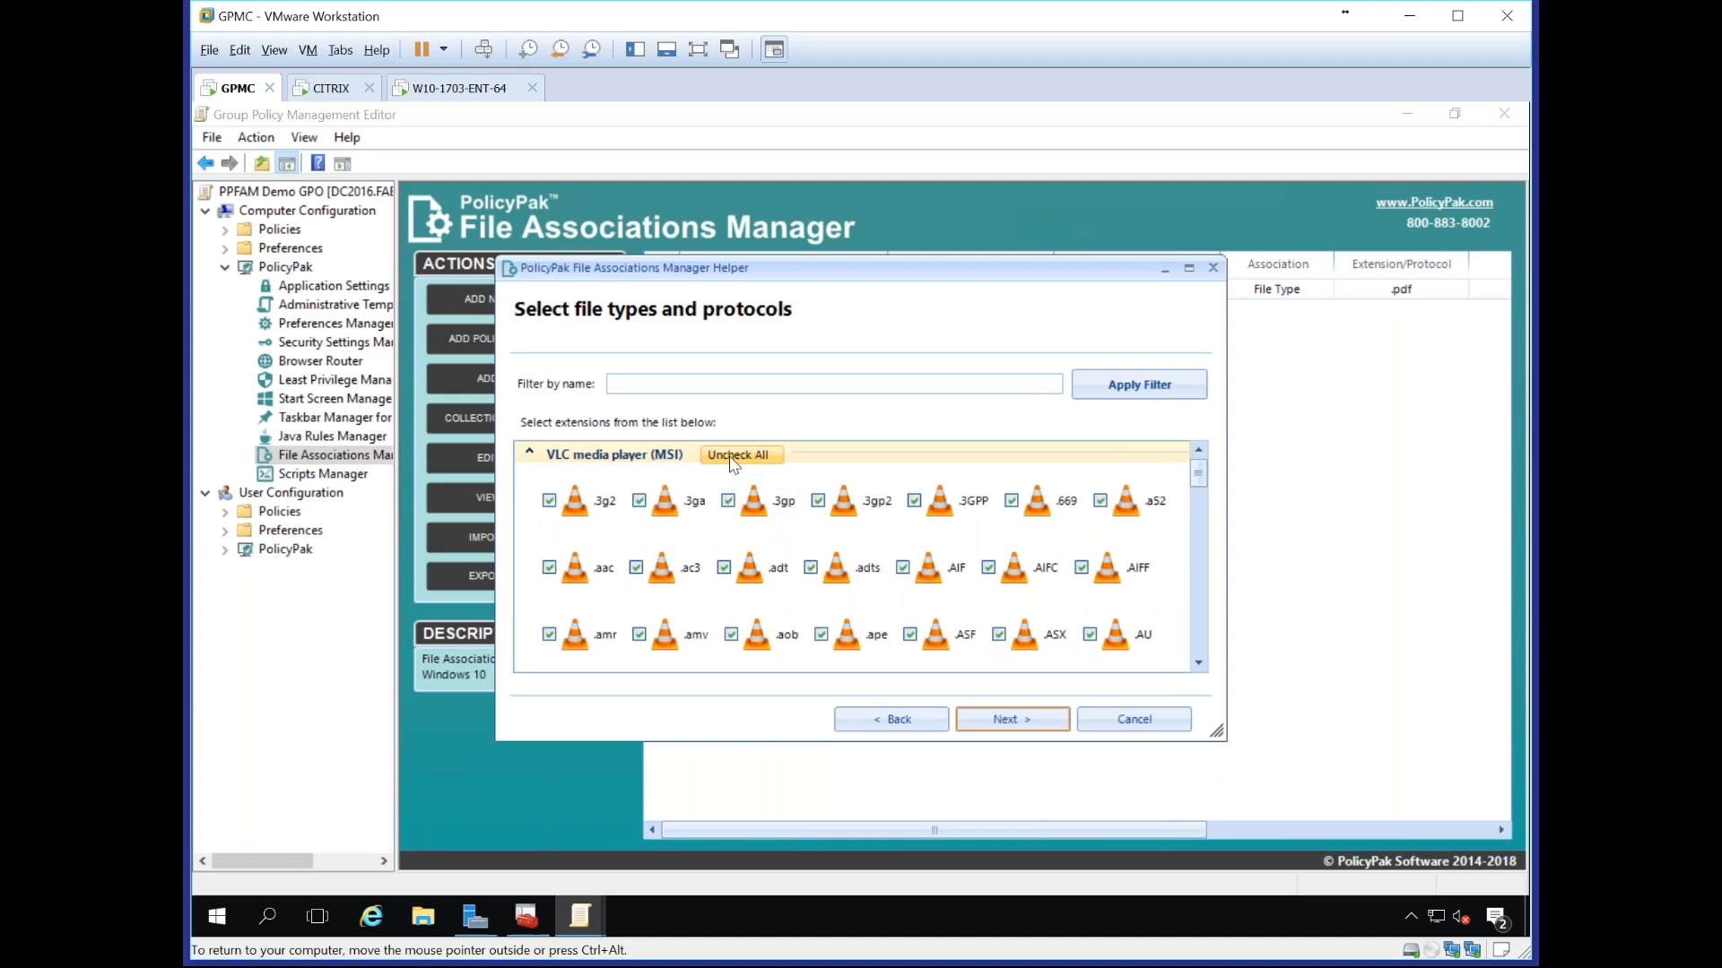
pyautogui.click(1043, 719)
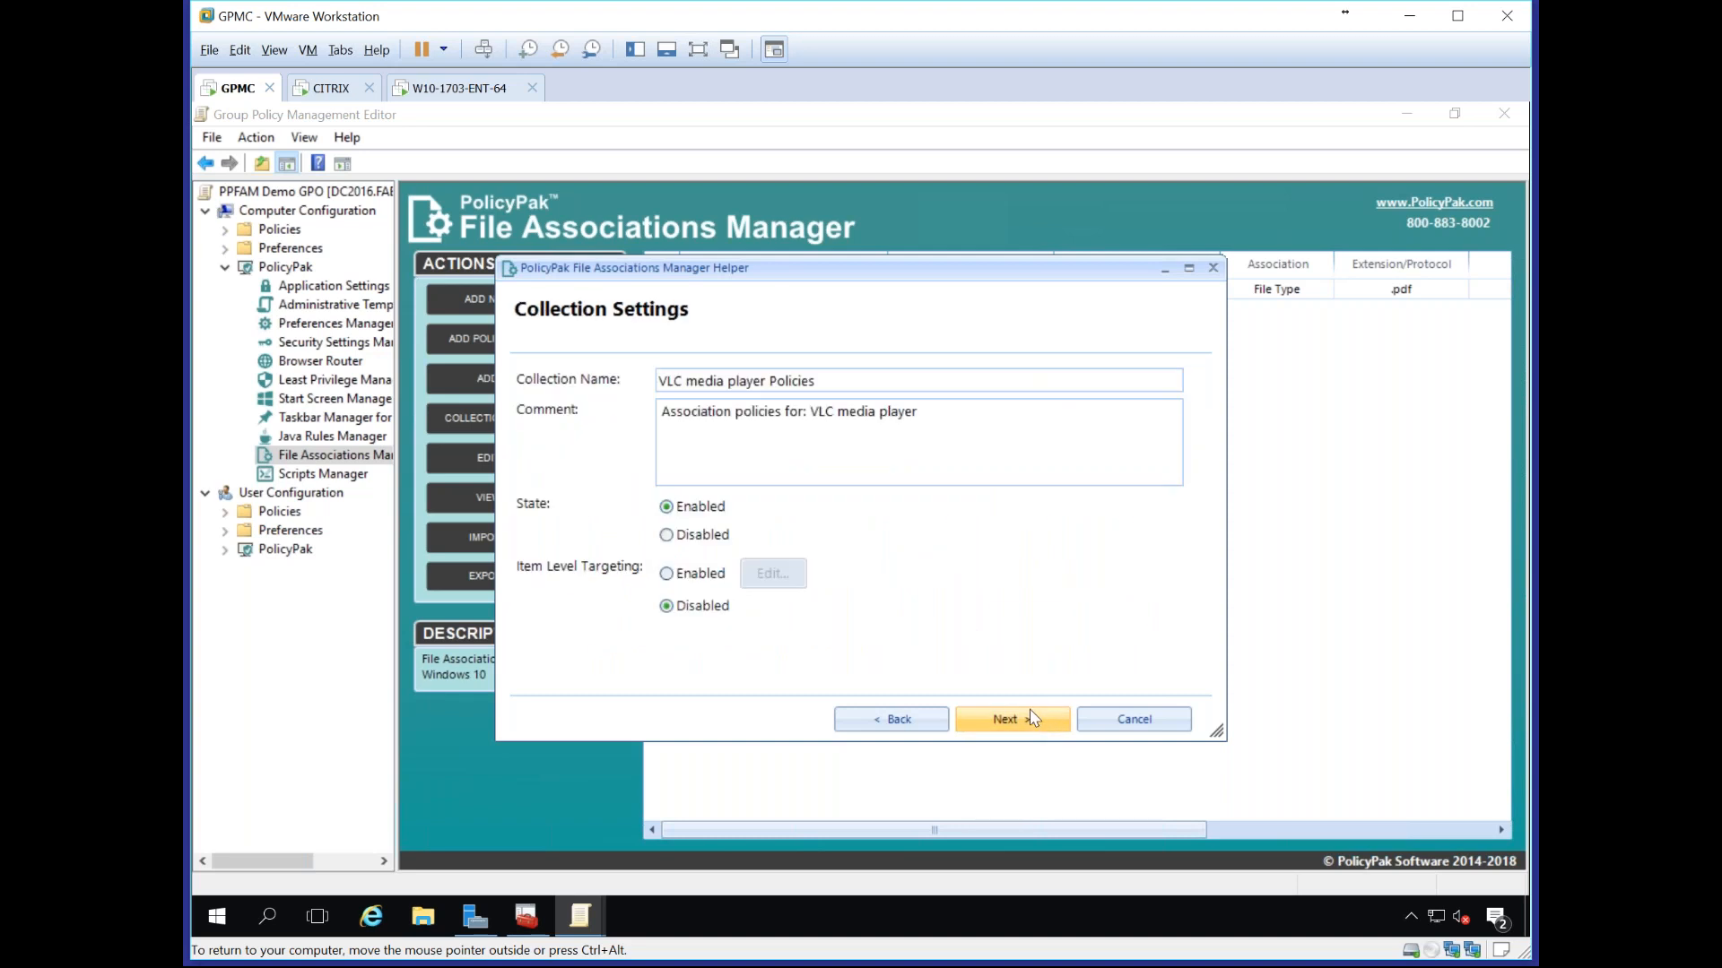
pyautogui.click(1027, 723)
pyautogui.click(1026, 721)
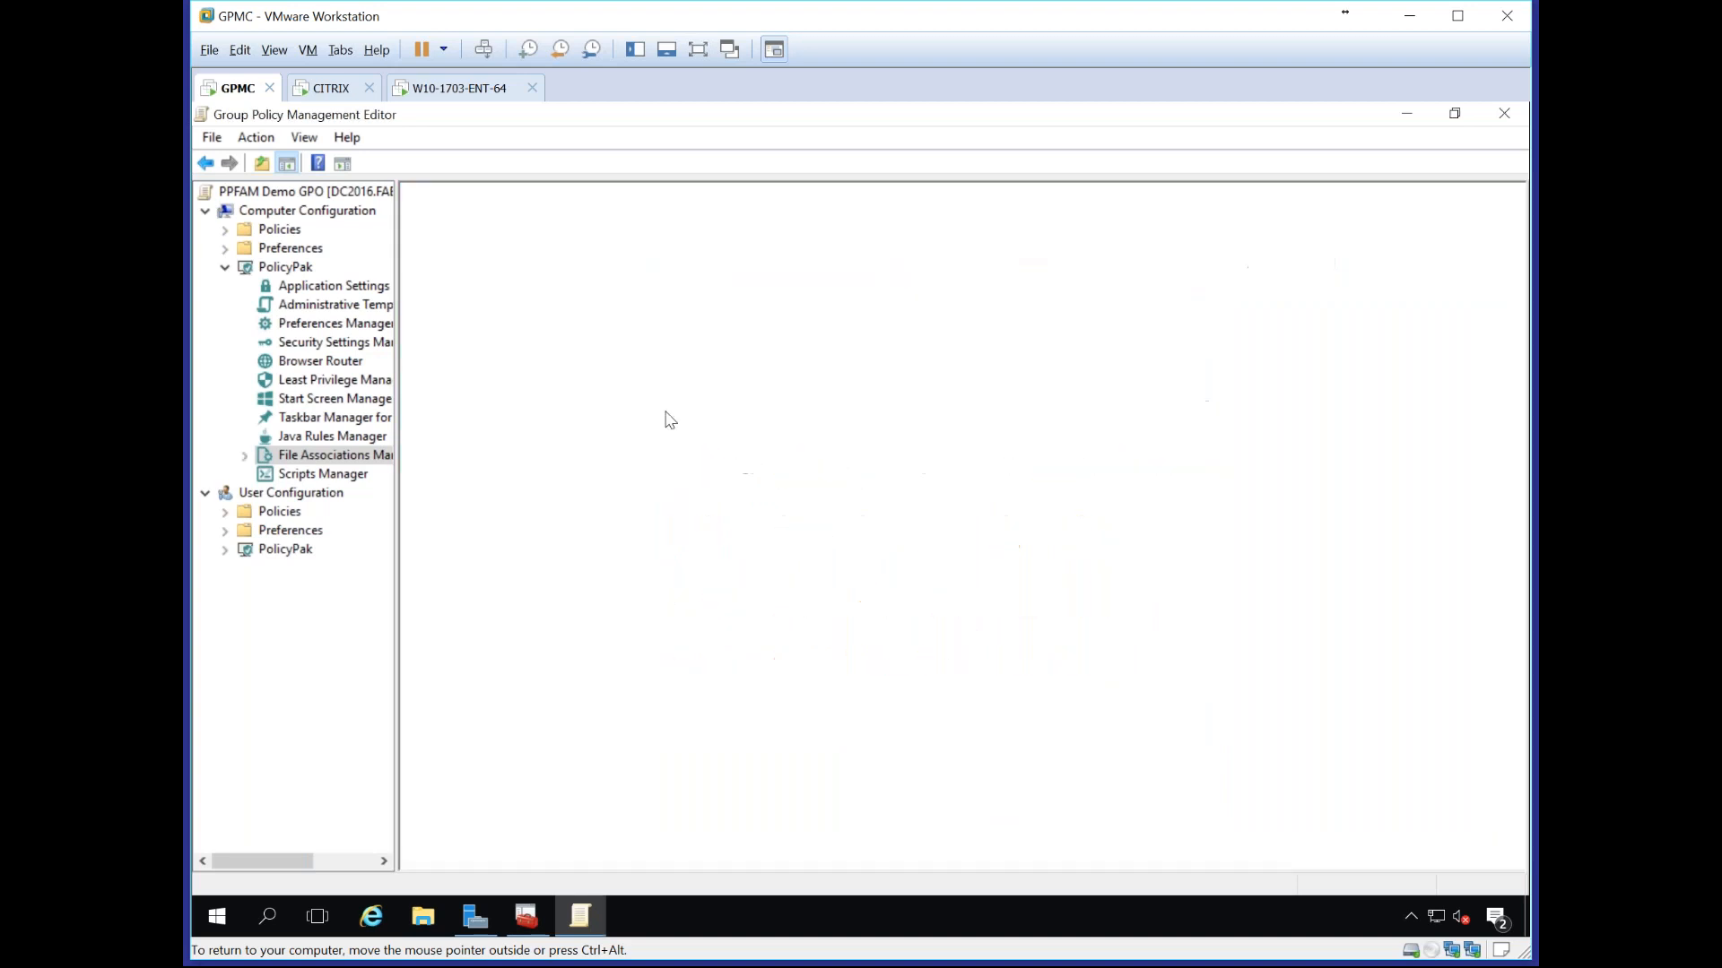
# Step: Open the VLC media player Policies collection and look through its file type policies
pyautogui.doubleClick(724, 310)
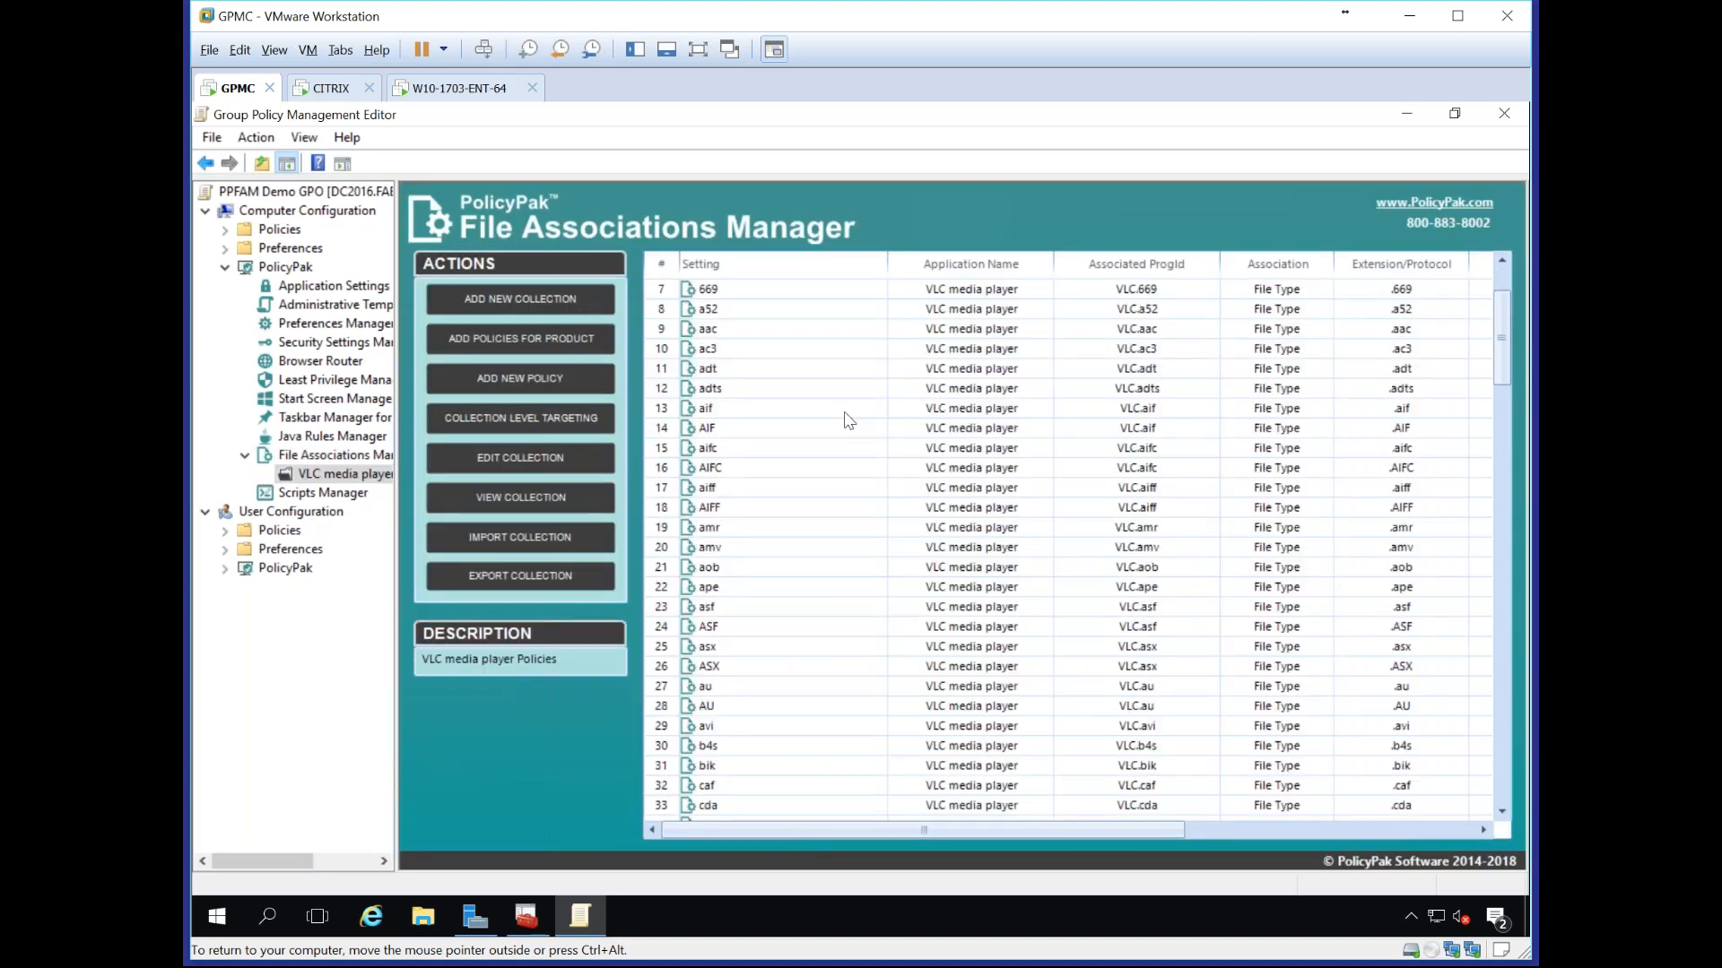
pyautogui.click(845, 413)
pyautogui.scroll(-20, 847, 417)
pyautogui.scroll(8, 854, 431)
pyautogui.scroll(20, 855, 434)
# Step: At the File Associations Manager root, start a new policy named MAILTO rule for the network protocol MAILTO
pyautogui.click(338, 456)
pyautogui.rightClick(742, 396)
pyautogui.moveTo(743, 397)
pyautogui.click(994, 424)
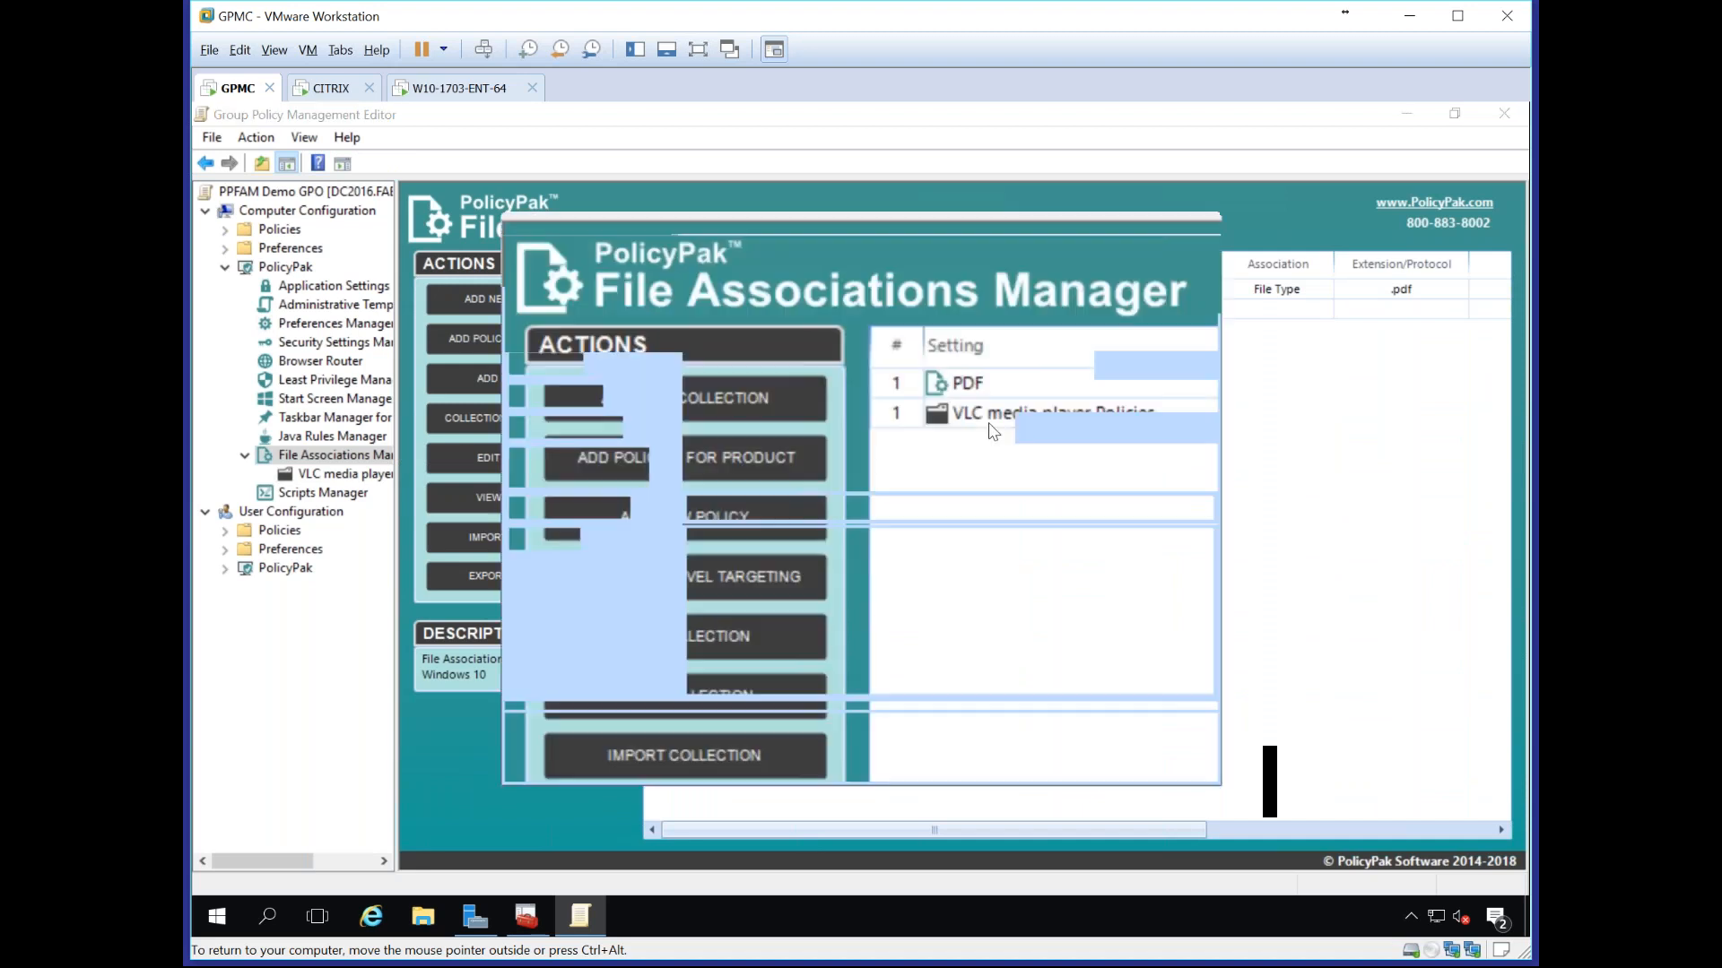
pyautogui.write('MAILTO rule')
pyautogui.click(789, 364)
pyautogui.click(854, 392)
pyautogui.write('MAILTO')
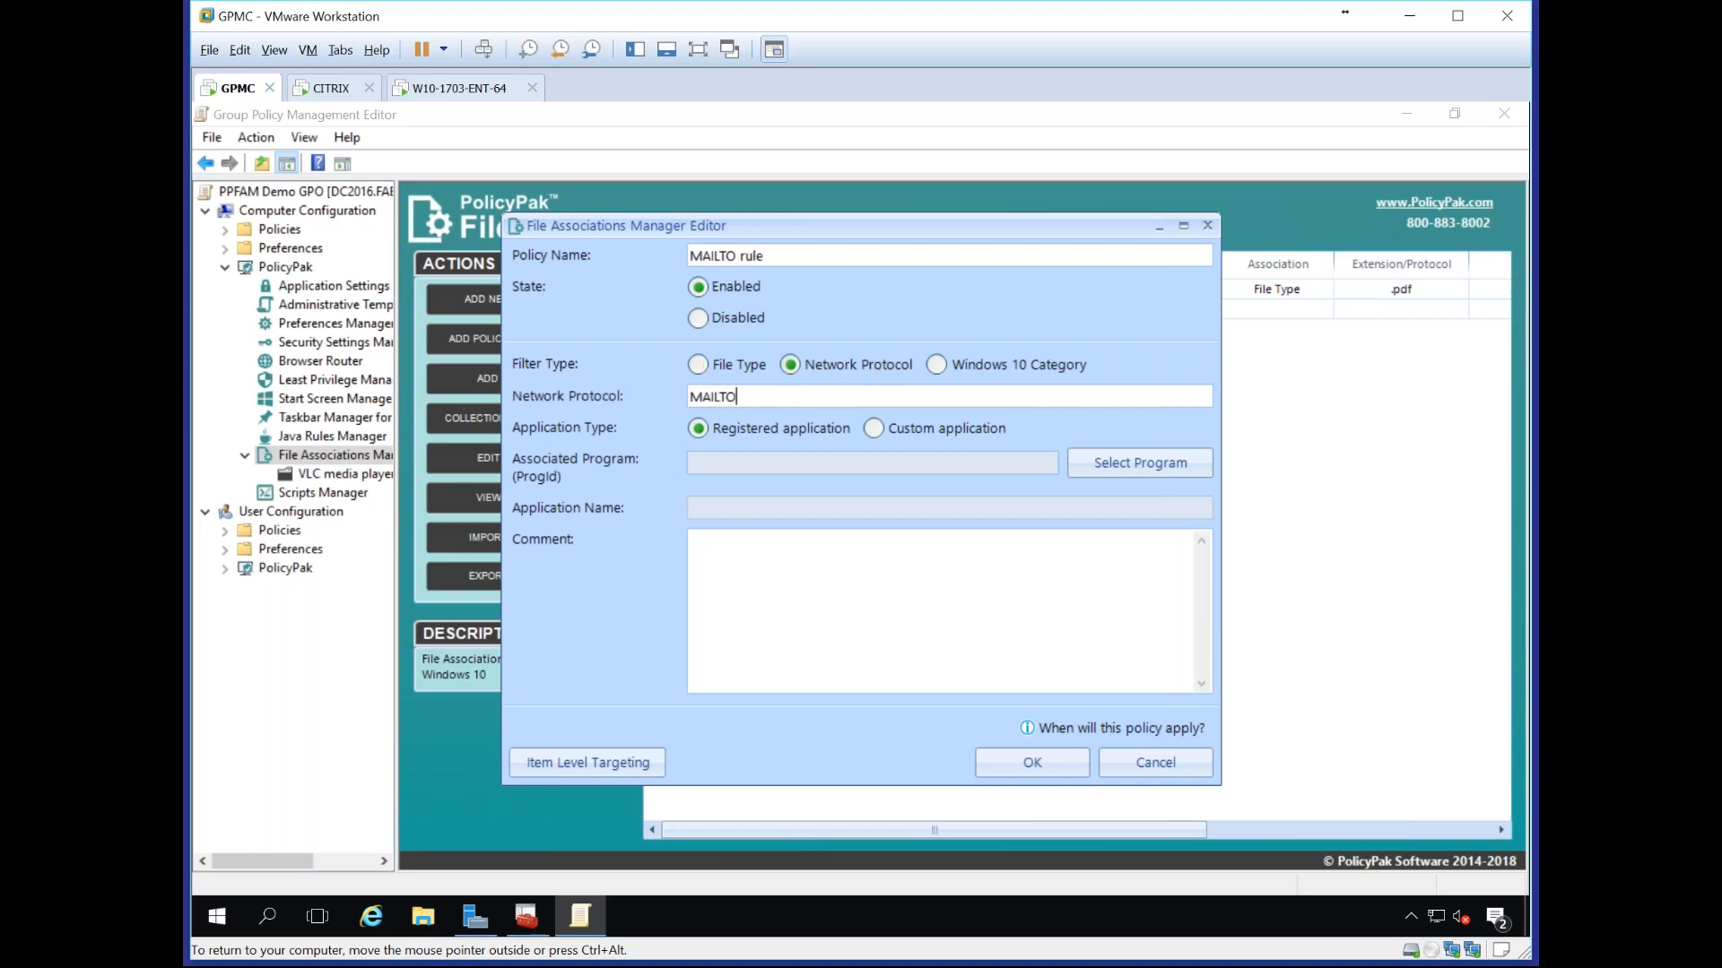
# Step: Associate MAILTO rule with the registered program Claws-Mail.URL.mailto (MSI) and save the policy
pyautogui.click(1102, 462)
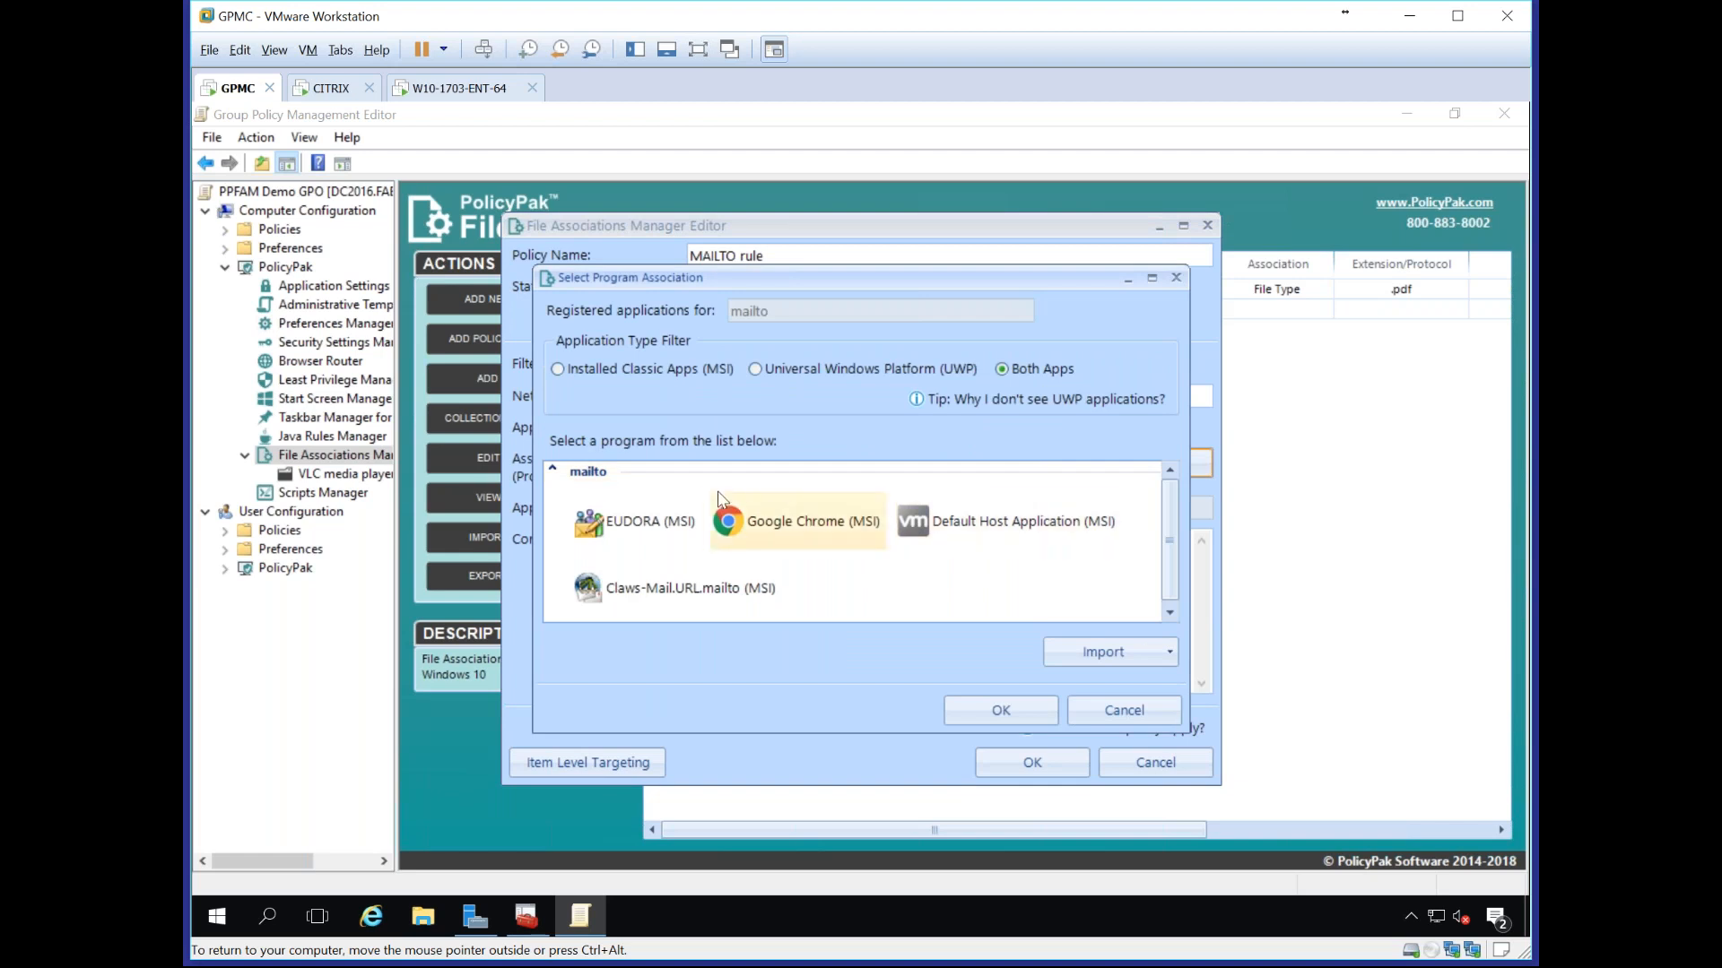
pyautogui.click(646, 527)
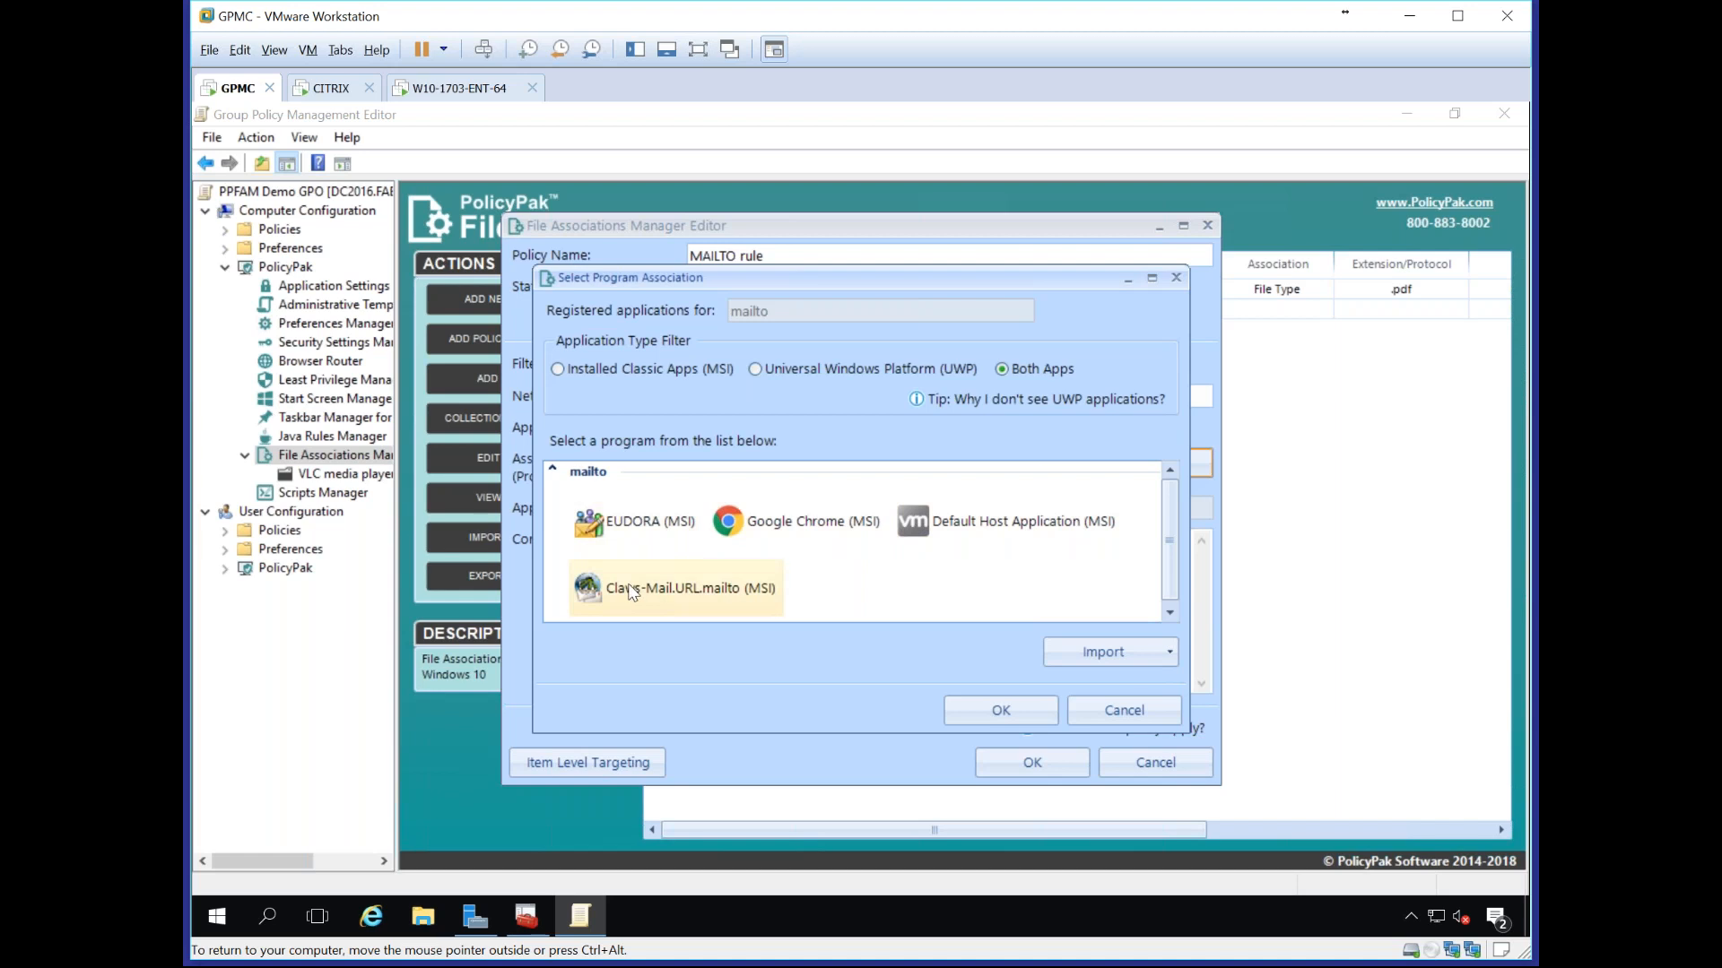
pyautogui.click(717, 592)
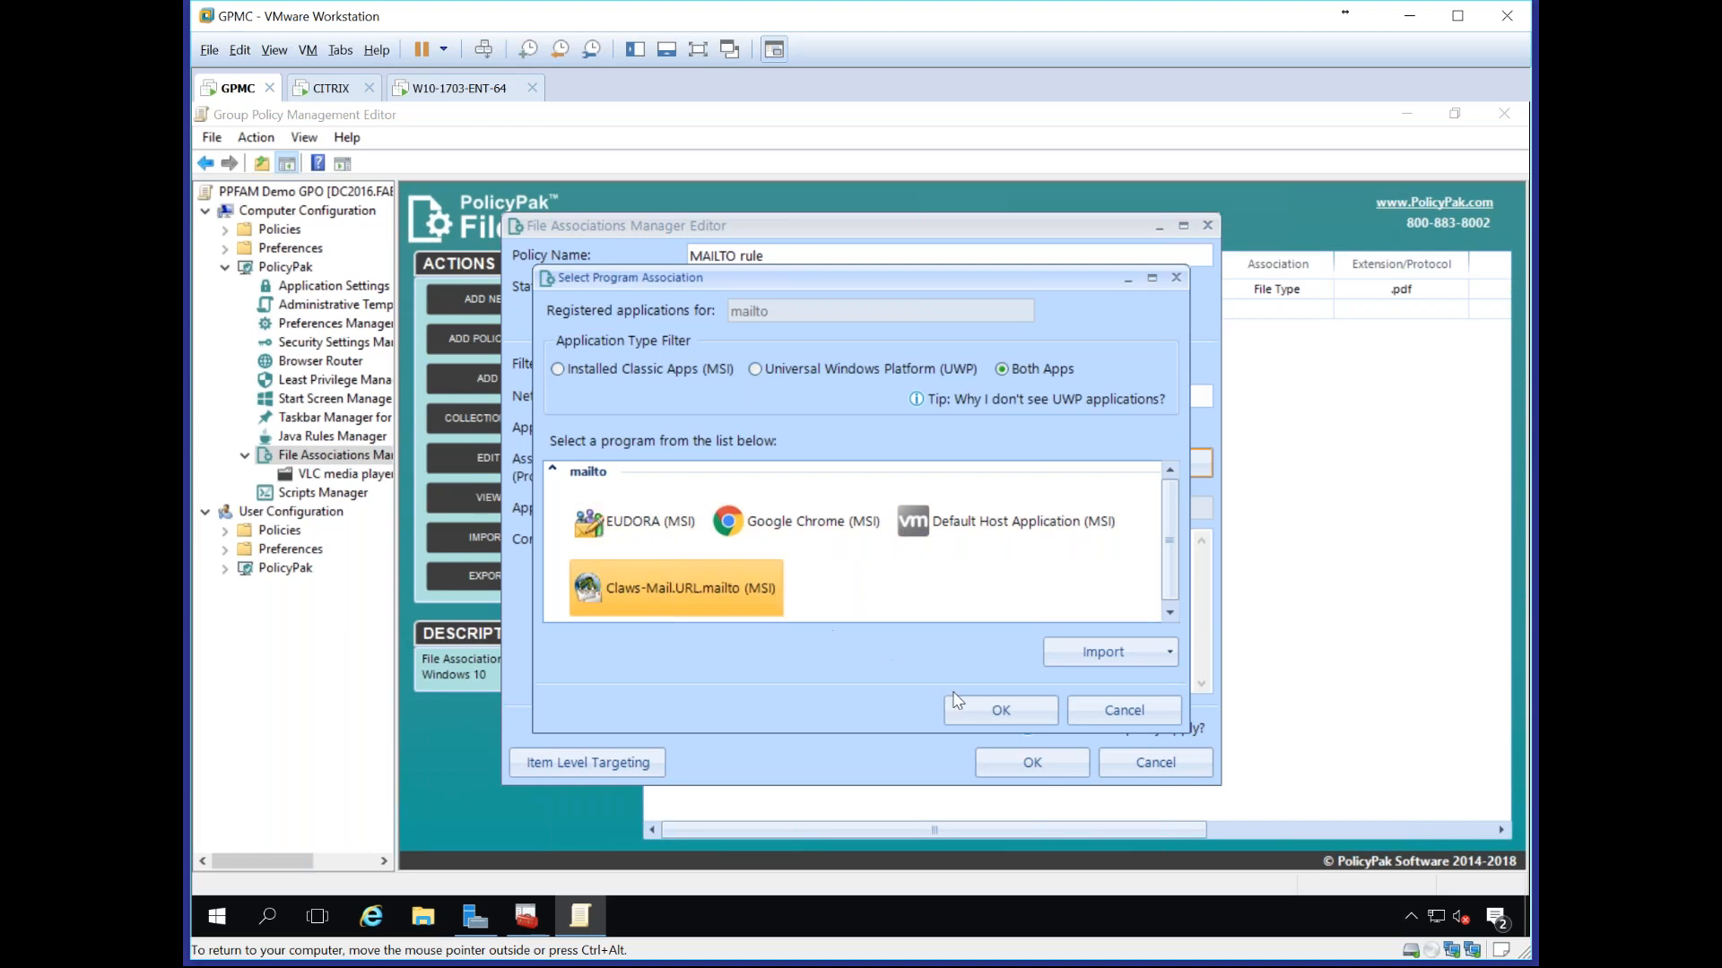
pyautogui.click(994, 710)
pyautogui.click(1031, 763)
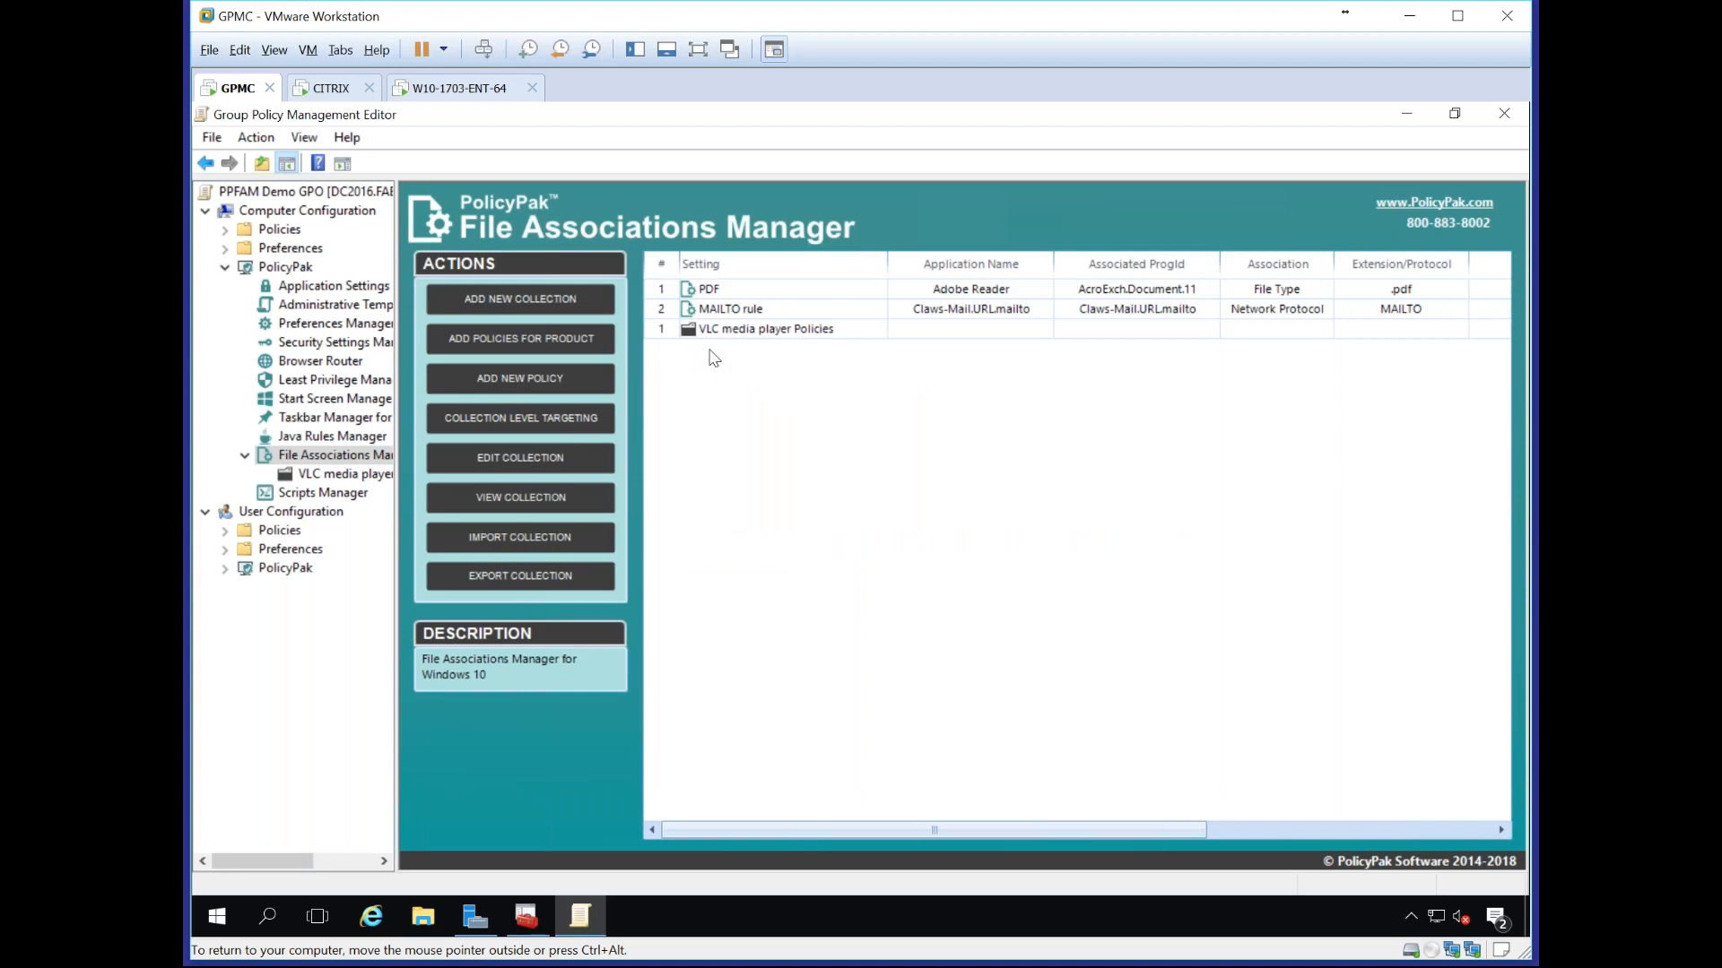
# Step: Switch to the W10-1703-ENT-64 machine and refresh Group Policy with gpupdate in the Command Prompt
pyautogui.click(459, 88)
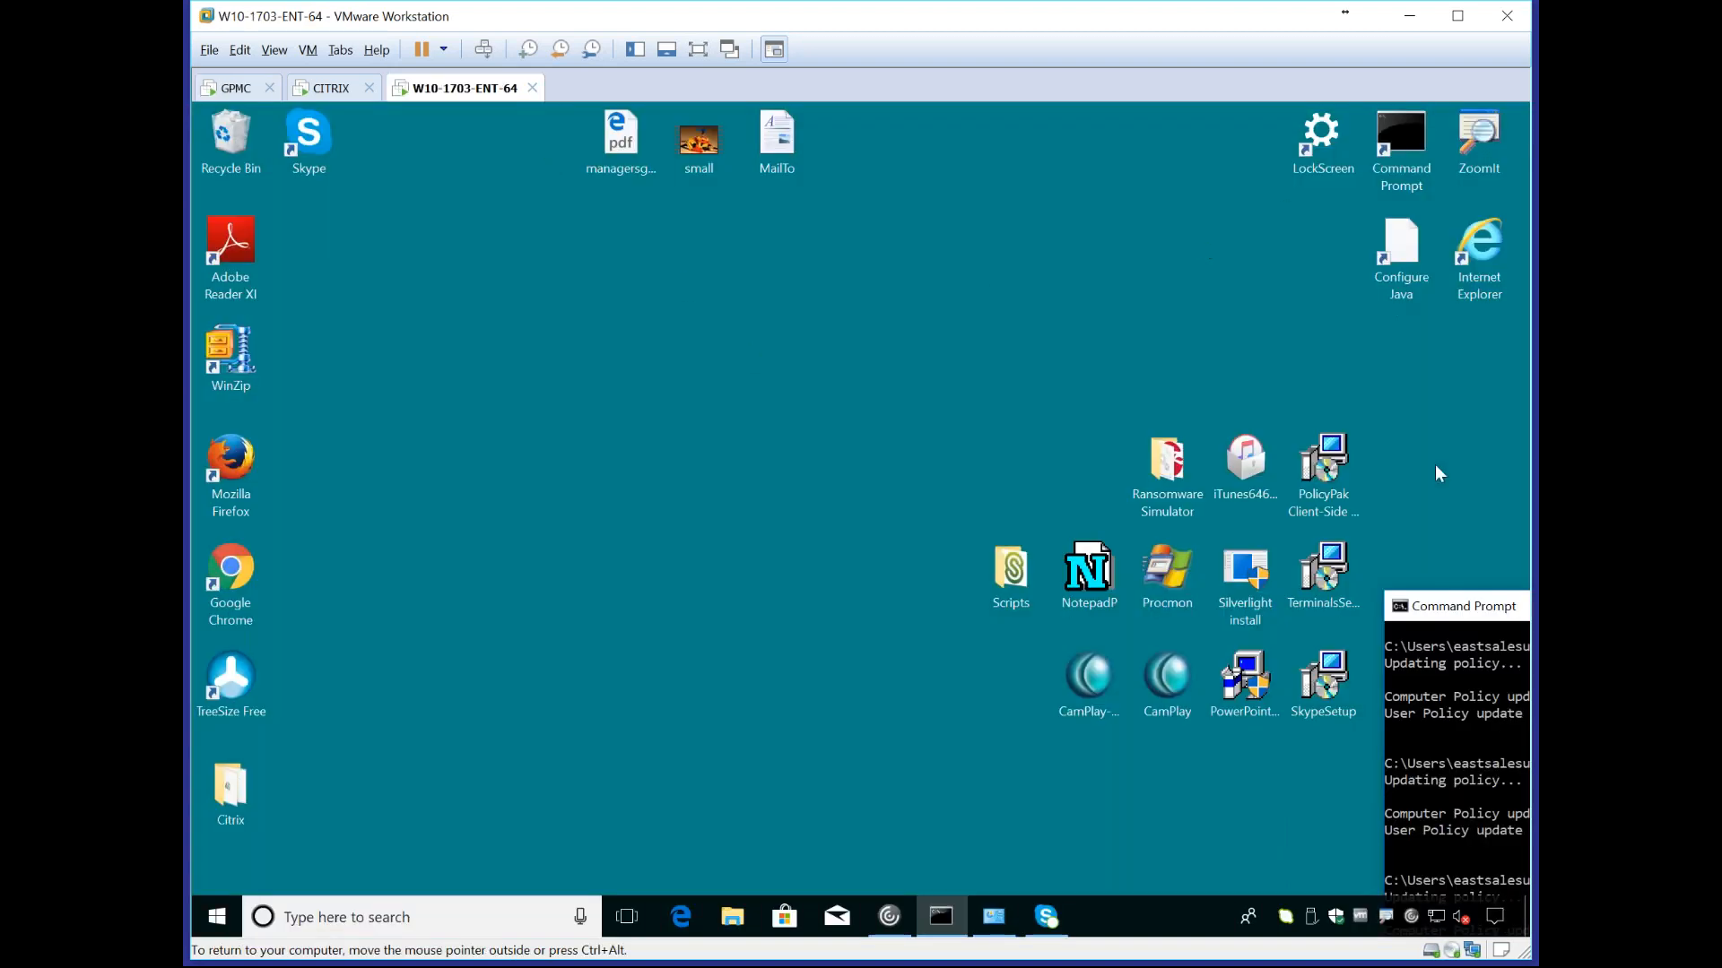
pyautogui.moveTo(1441, 614); pyautogui.dragTo(741, 184)
pyautogui.click(847, 341)
pyautogui.write('gpupdate')
pyautogui.press('Return')
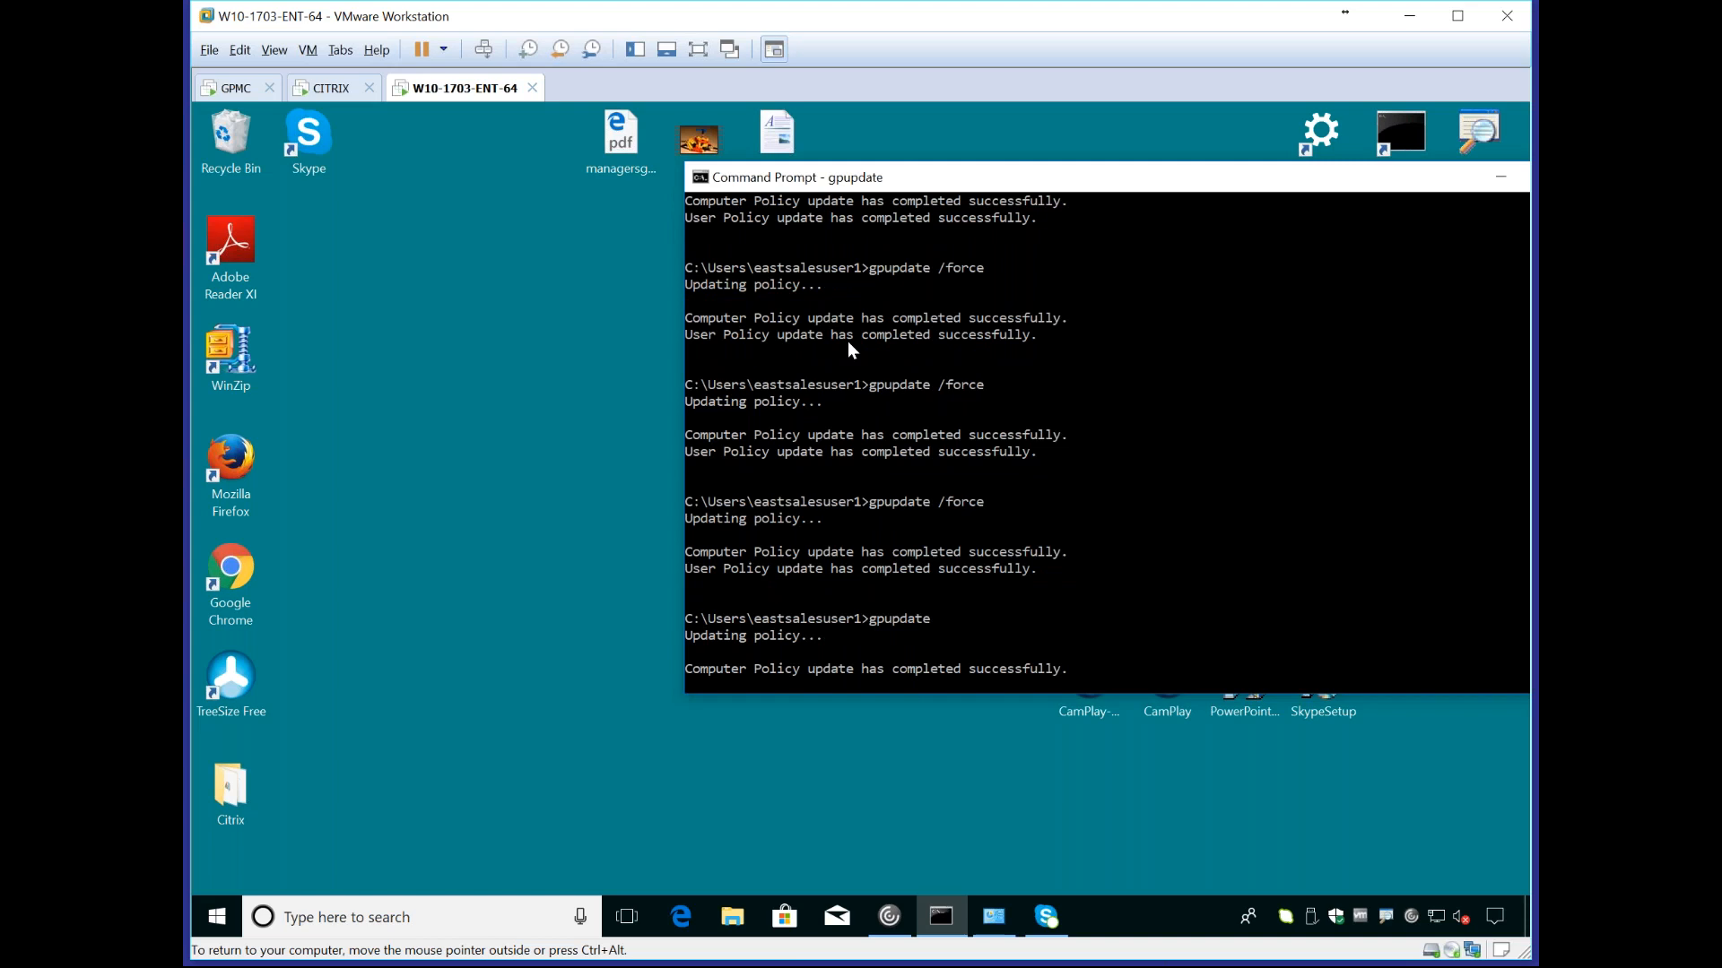
pyautogui.scroll(-3, 1103, 430)
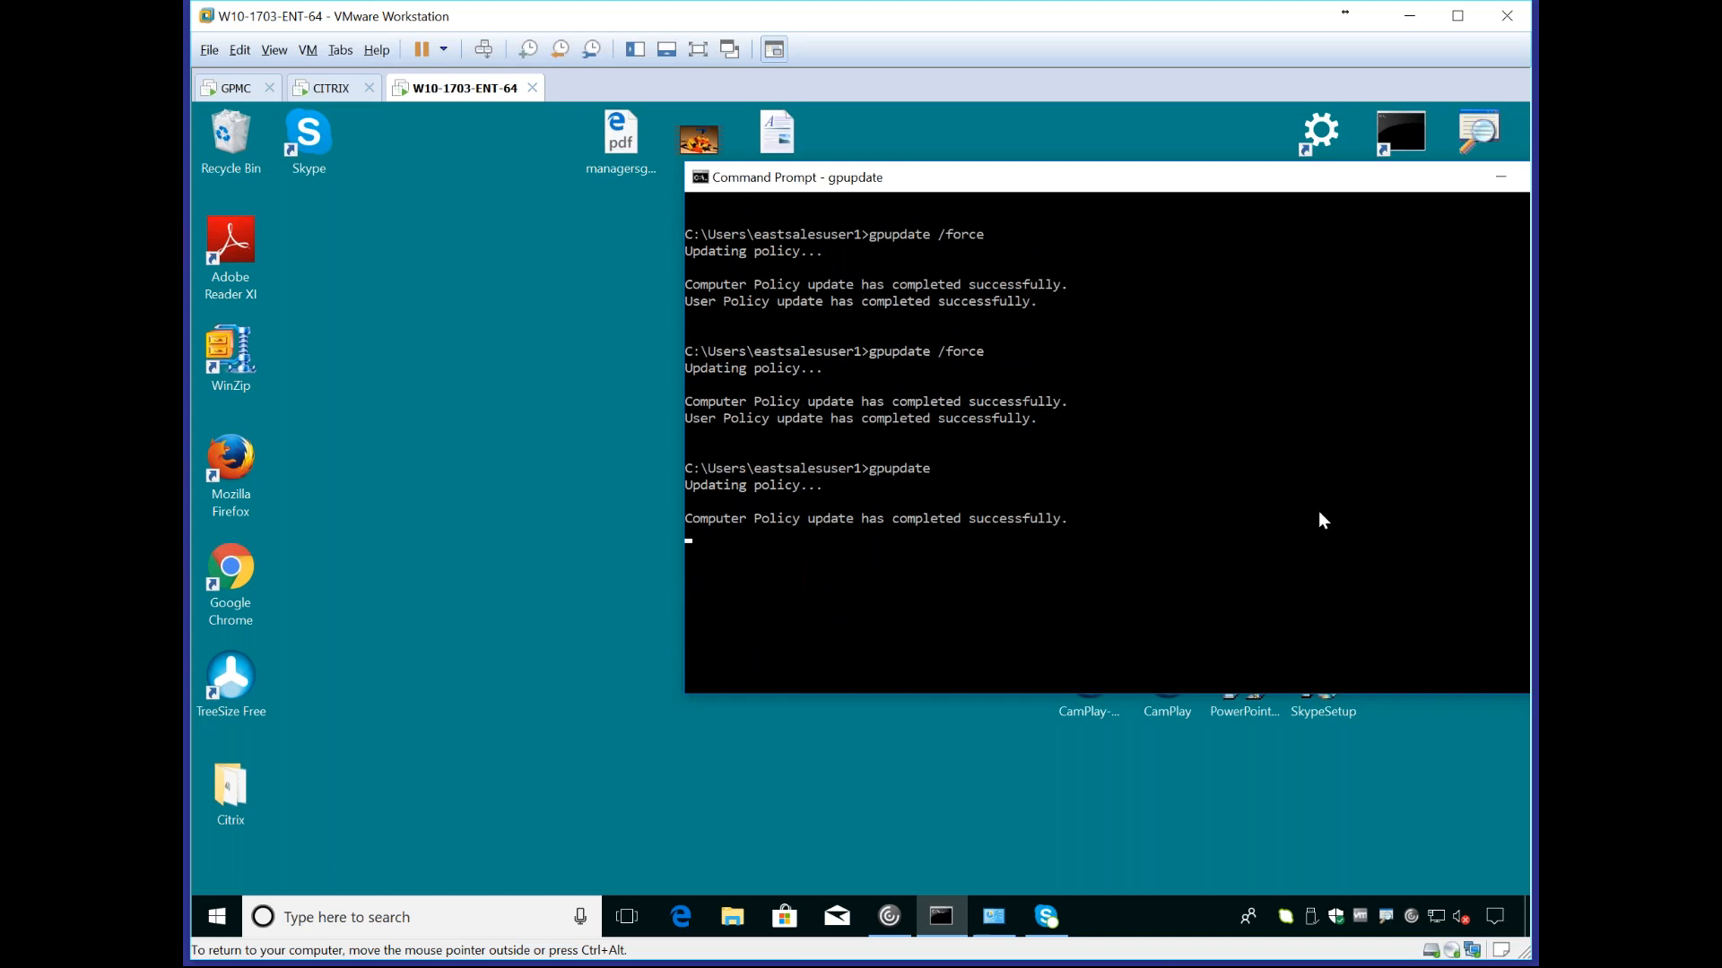
# Step: Run gpresult /R | more and page to the applied computer GPOs to check for PPFAM Demo GPO
pyautogui.write('gpresult /R | more')
pyautogui.press('Return')
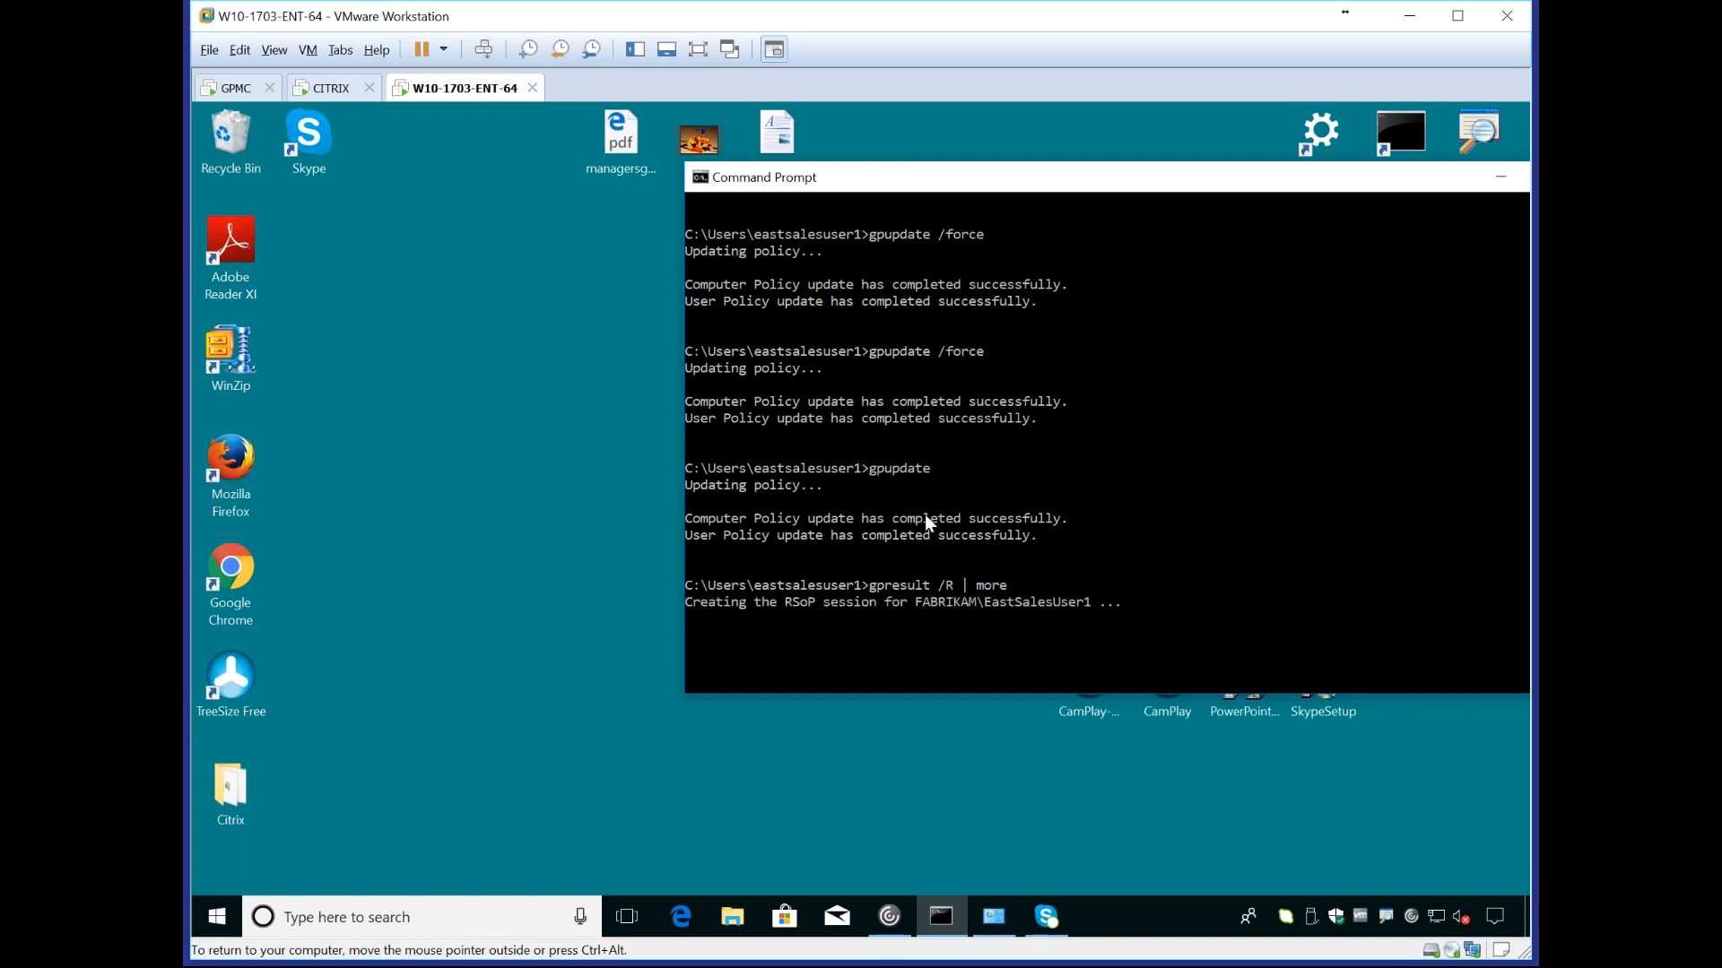
pyautogui.press('space')
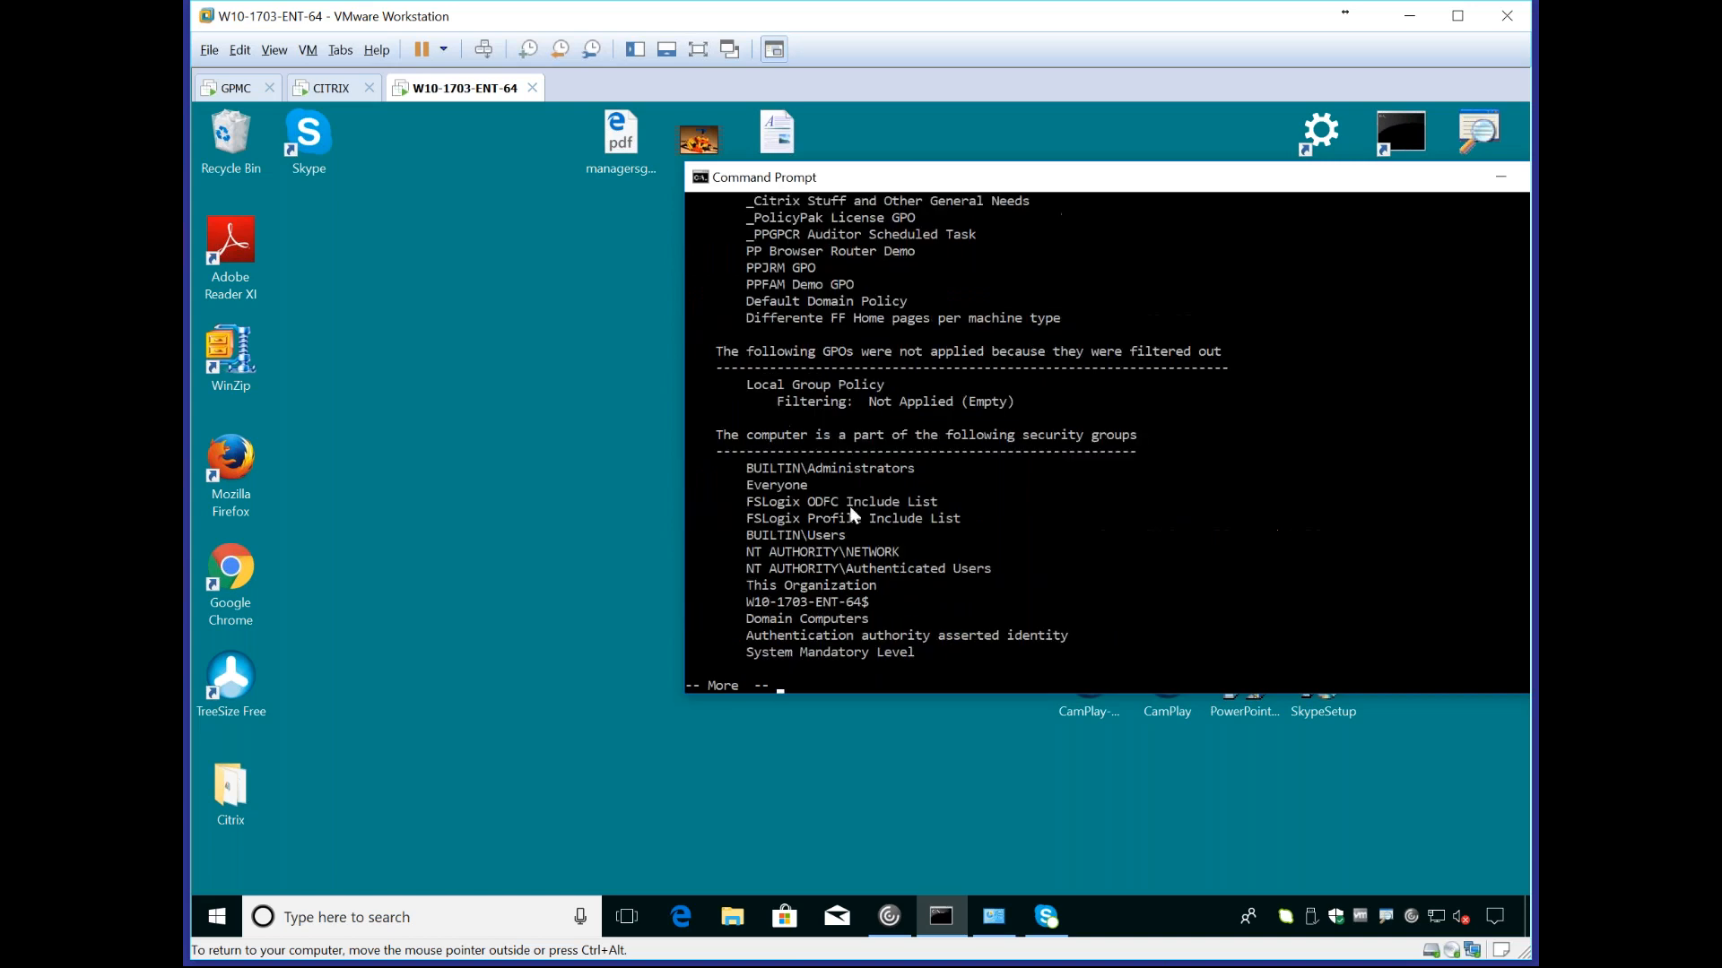
pyautogui.moveTo(758, 288); pyautogui.dragTo(835, 297)
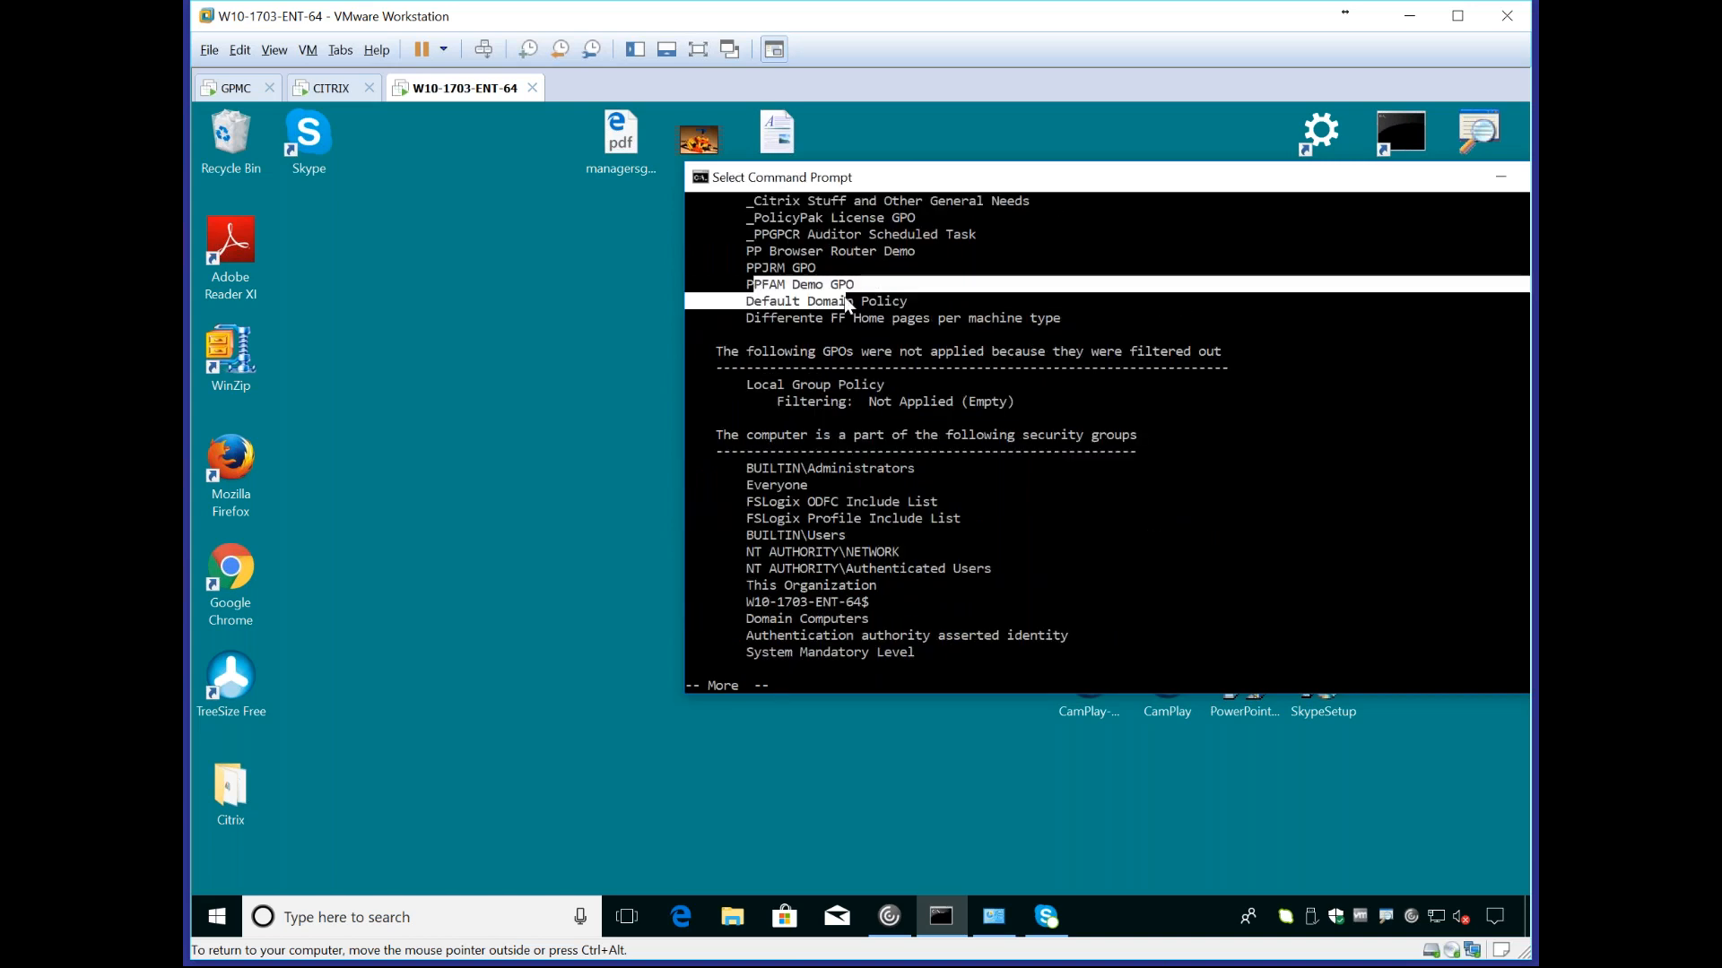
# Step: Sign out of the Windows 10 machine and sign back in with the account password
pyautogui.rightClick(224, 910)
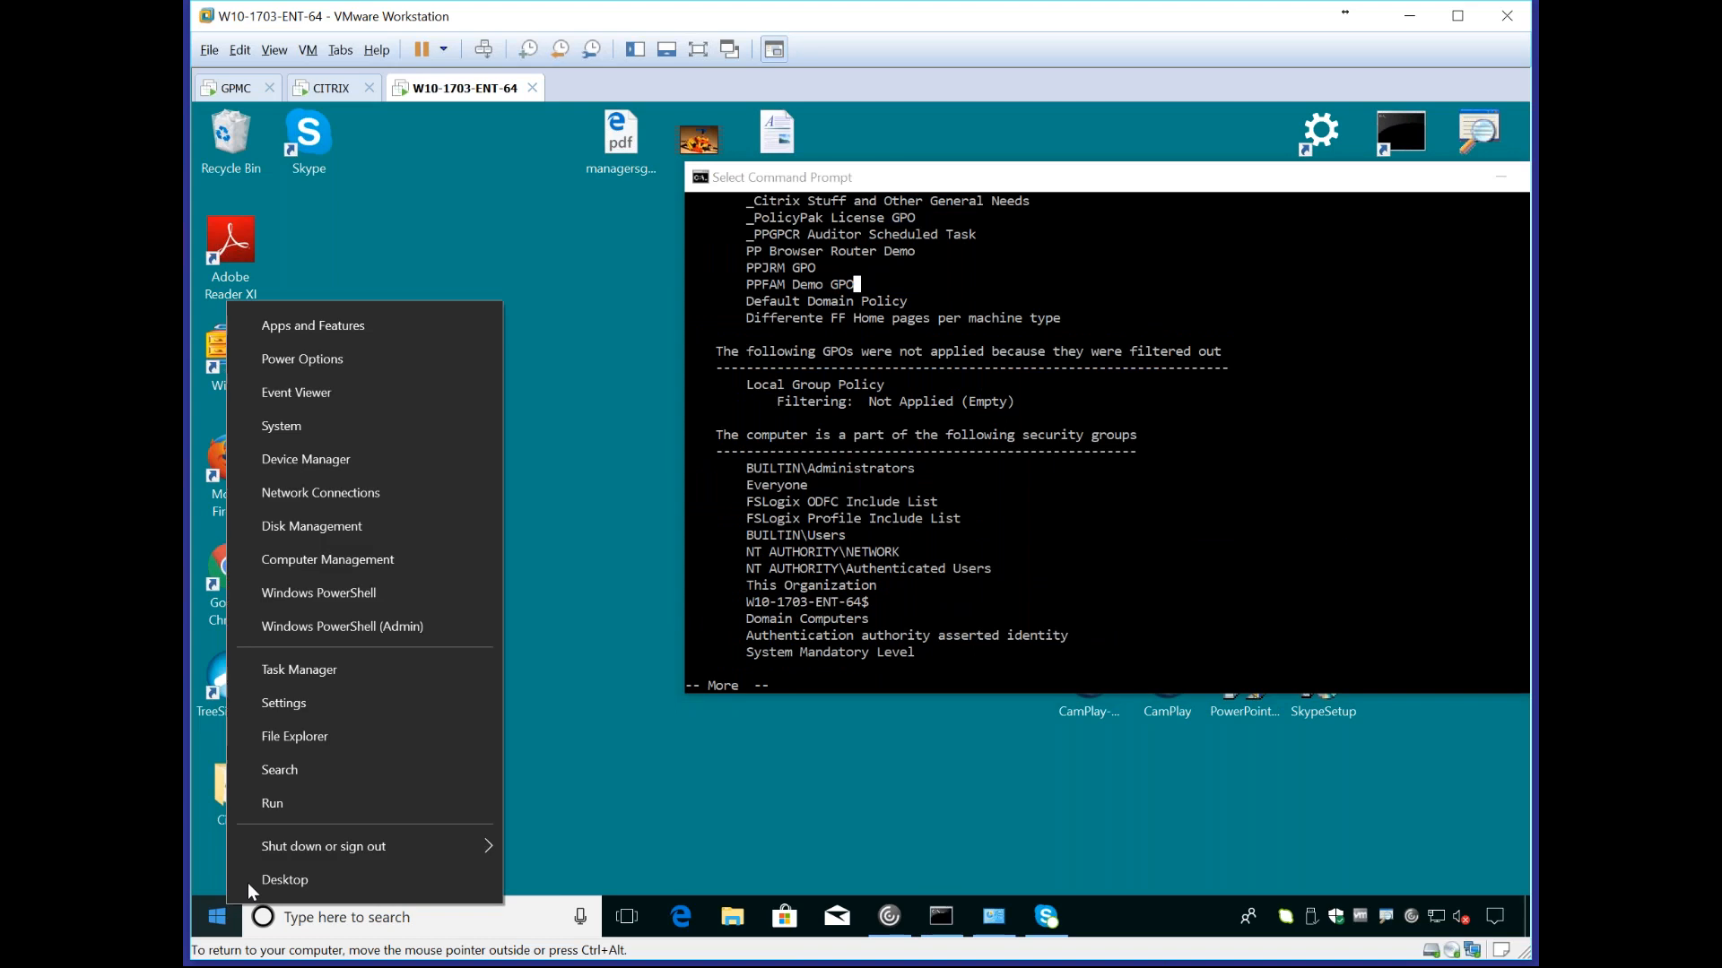
pyautogui.moveTo(298, 849)
pyautogui.click(598, 741)
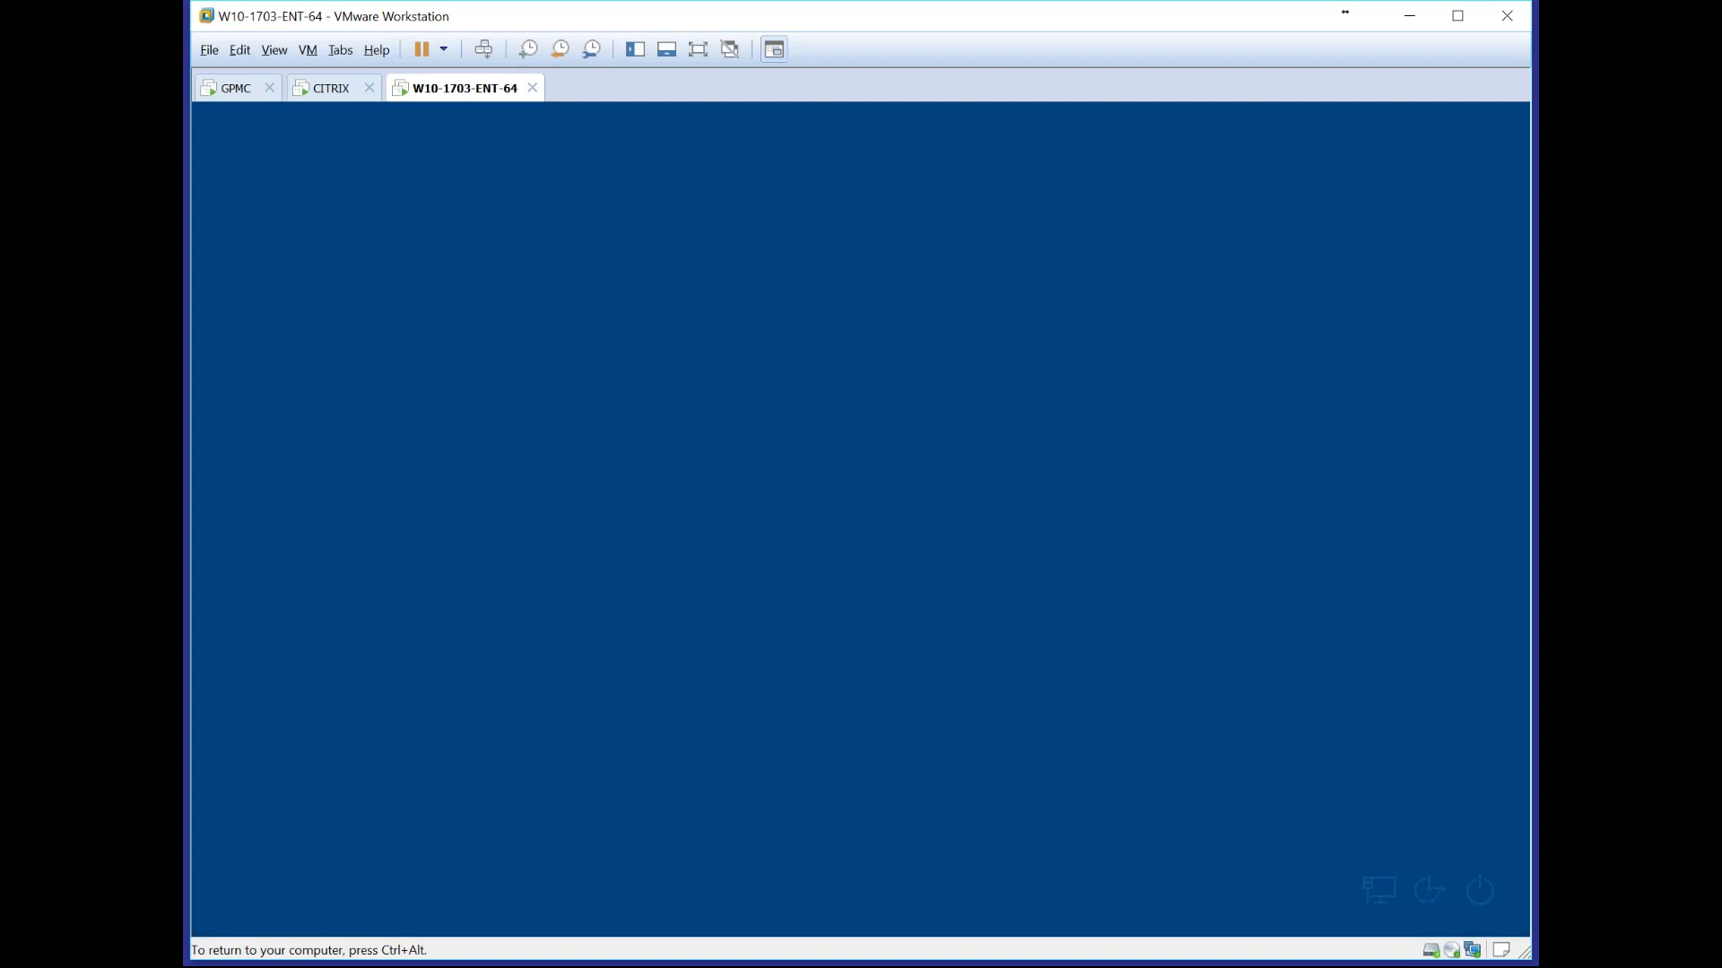
pyautogui.write('•')
pyautogui.press('Return')
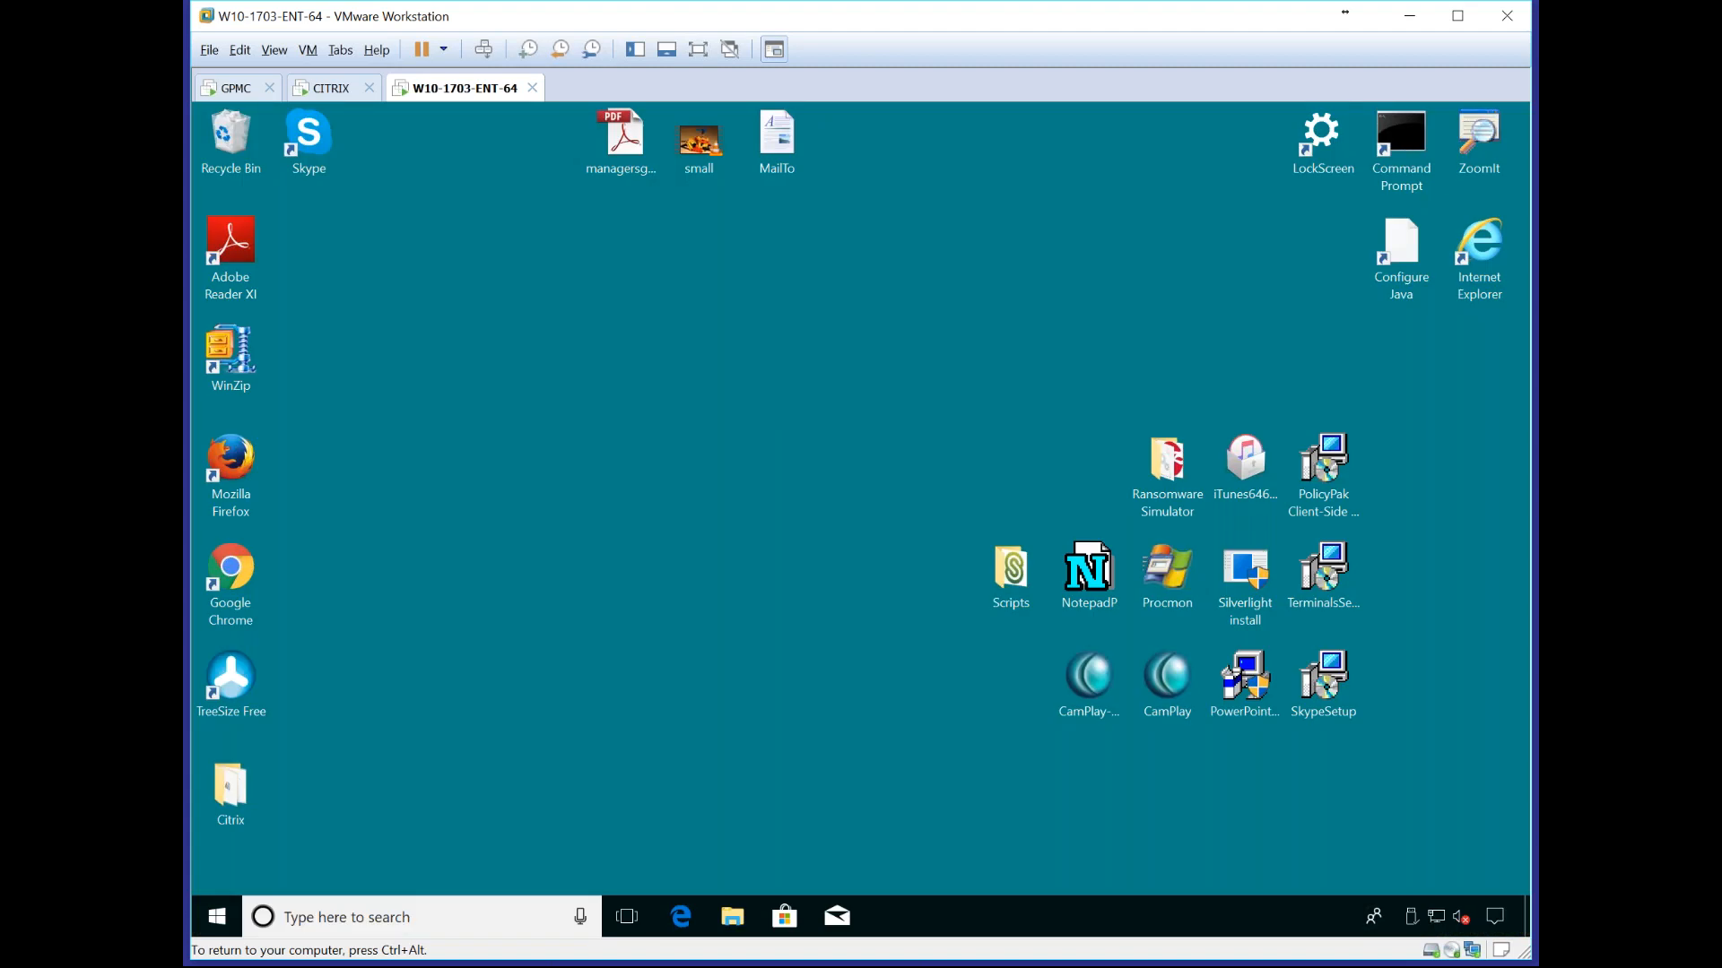
# Step: Open managersguide004.pdf and small.mp4 from the desktop, accepting the Adobe Reader license agreement and VLC's privacy and network access policy
pyautogui.doubleClick(644, 143)
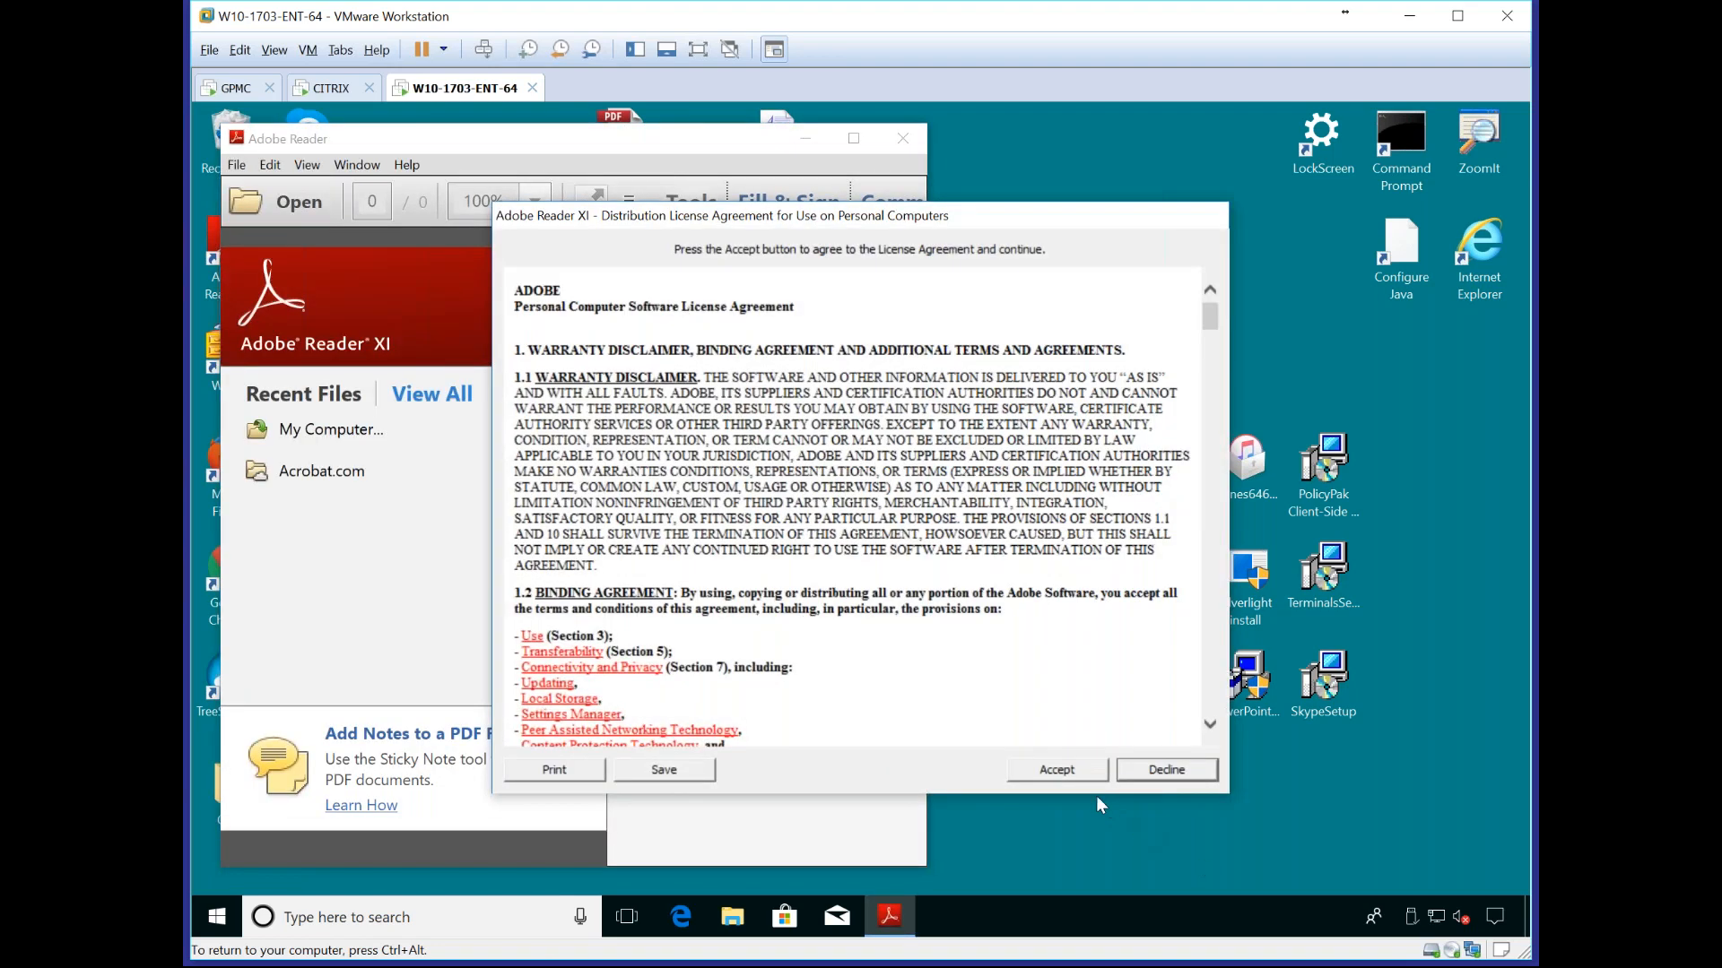
pyautogui.click(1052, 763)
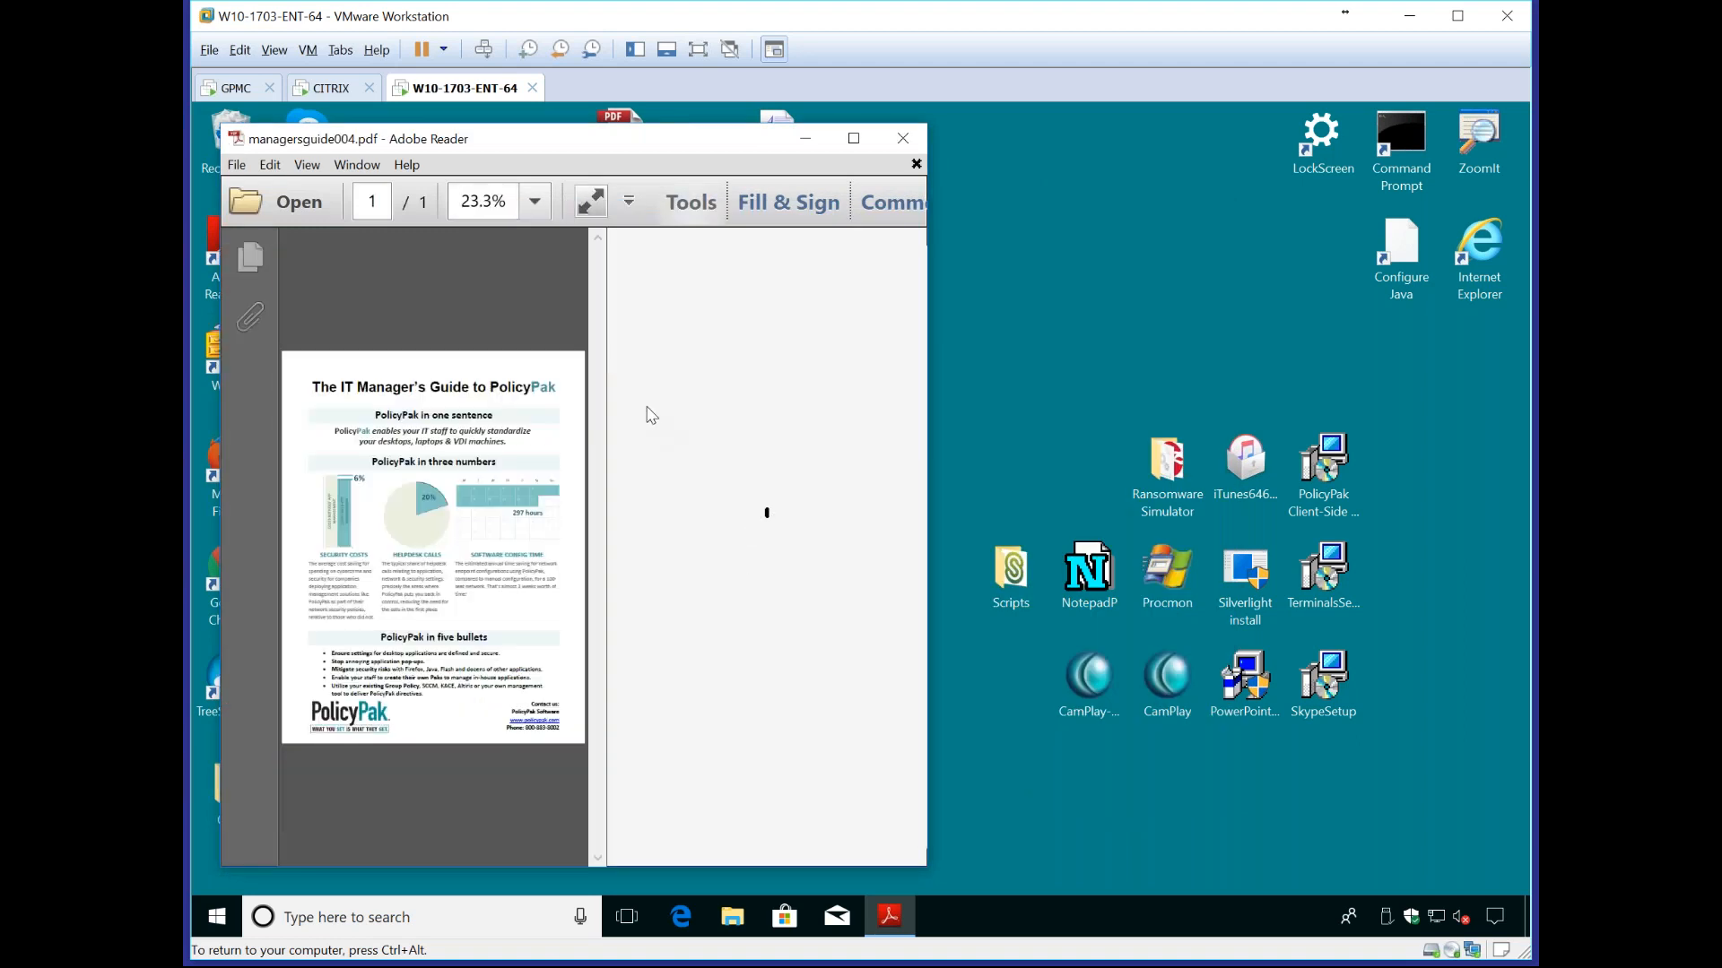
pyautogui.moveTo(737, 150); pyautogui.dragTo(1252, 158)
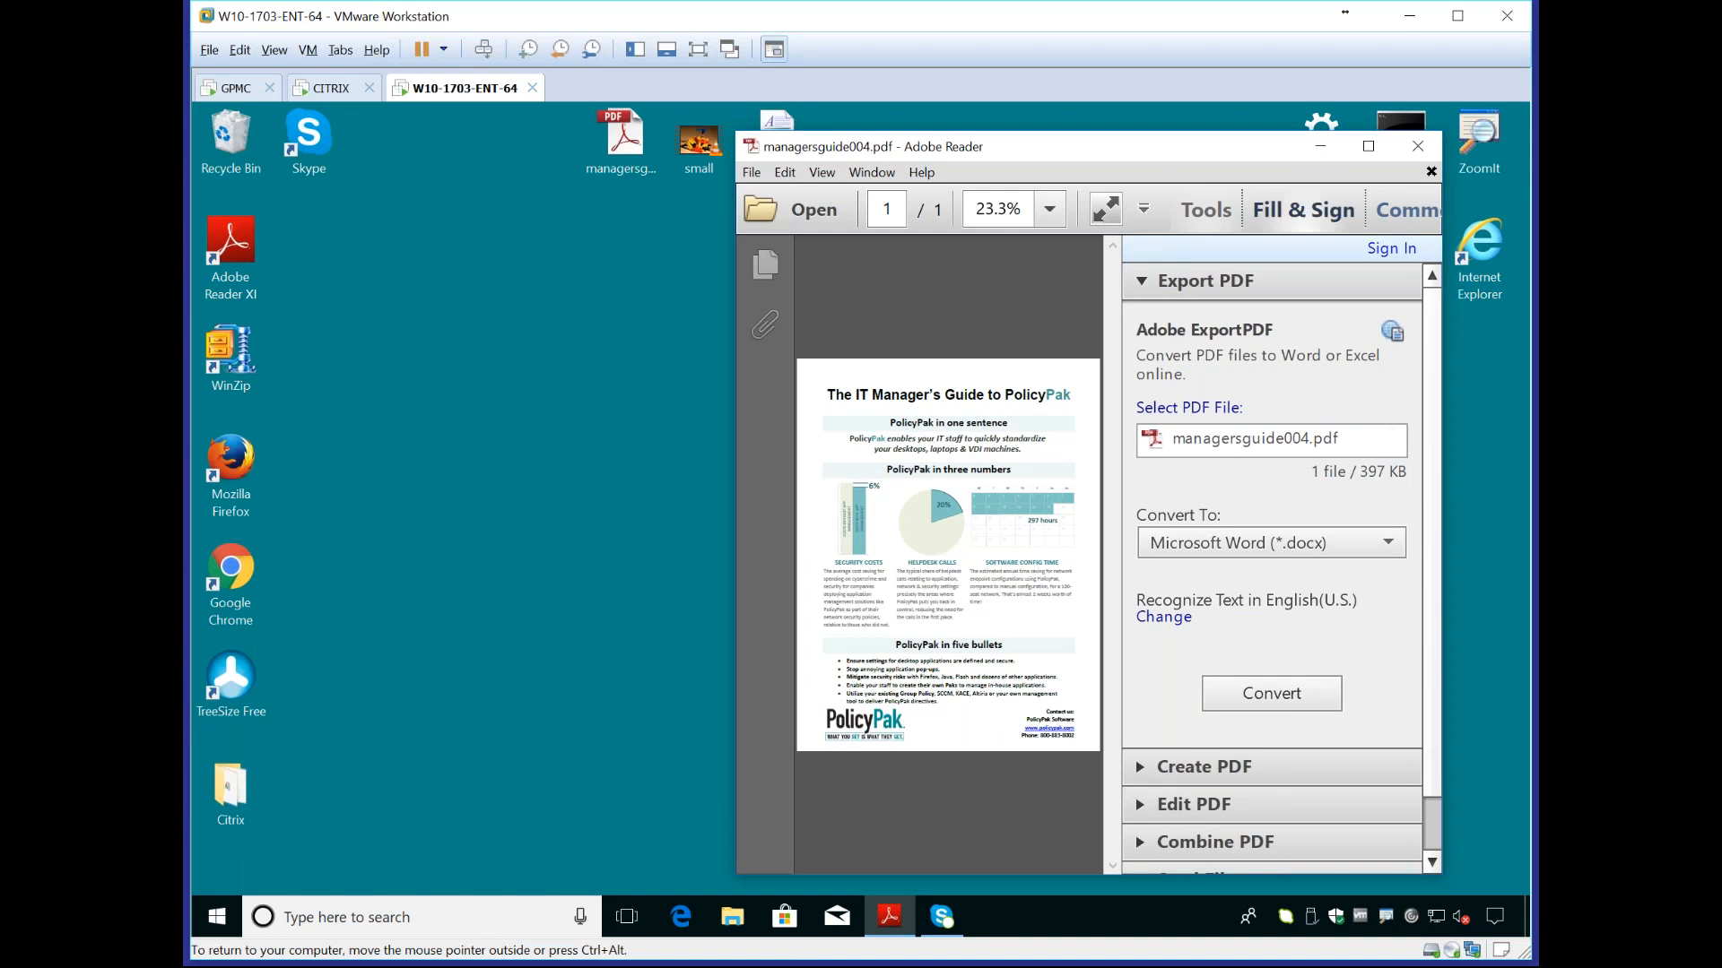
pyautogui.doubleClick(698, 149)
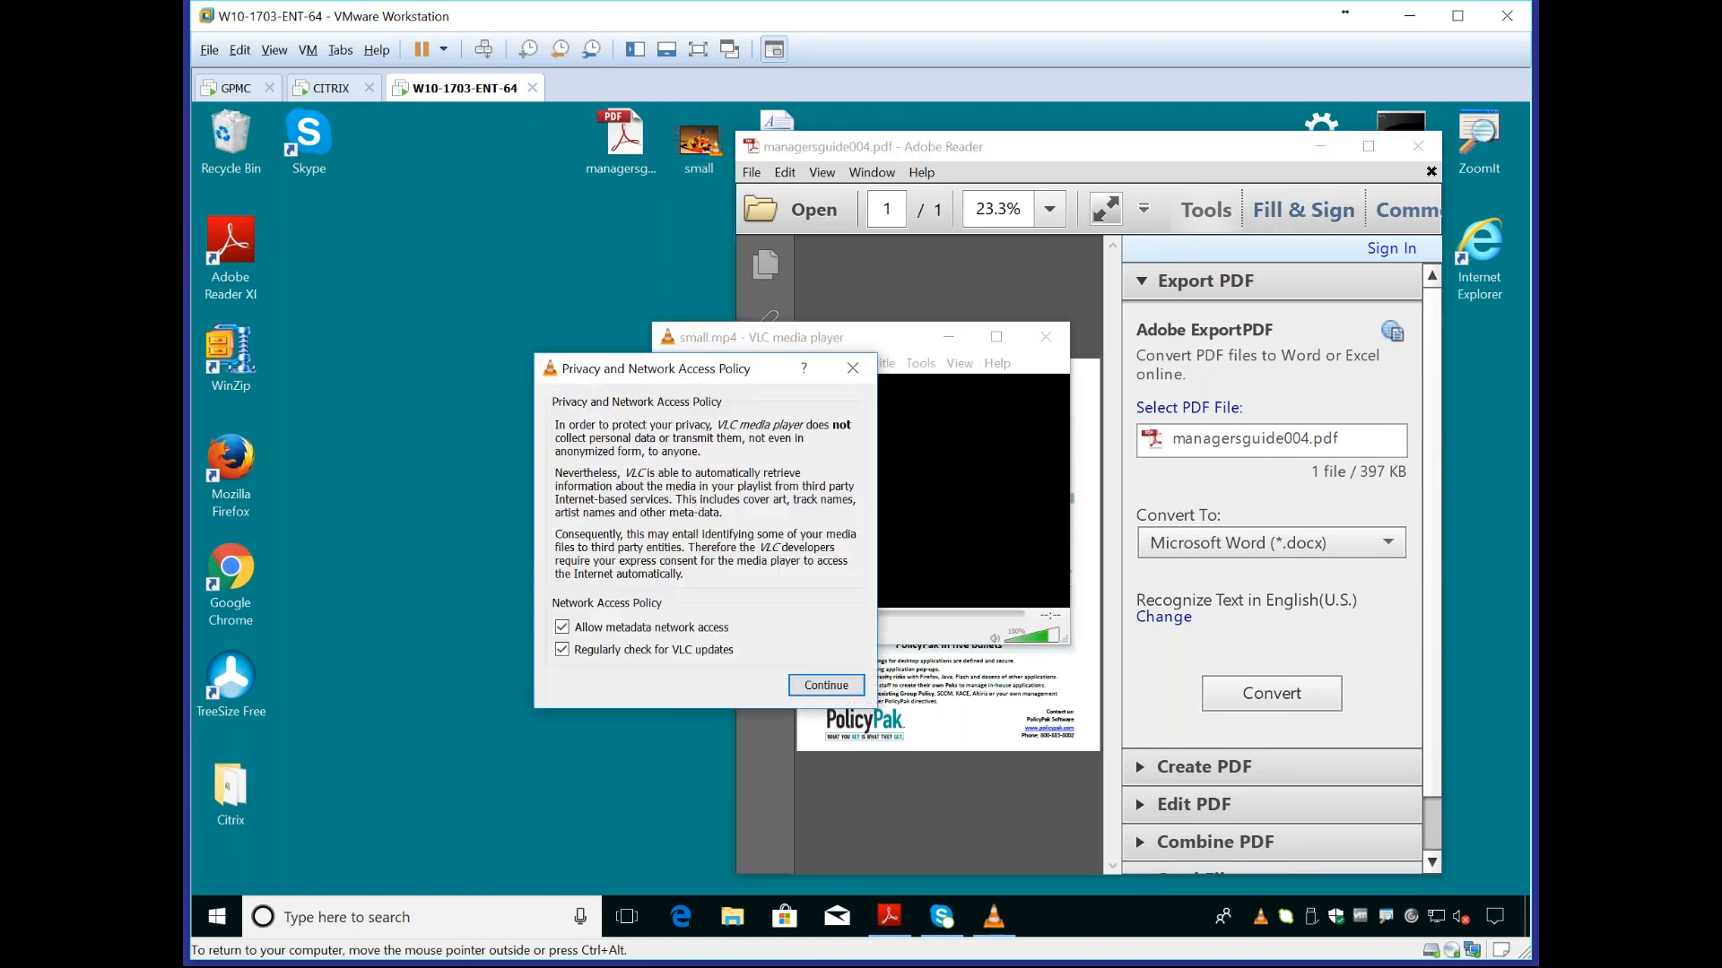
pyautogui.click(826, 685)
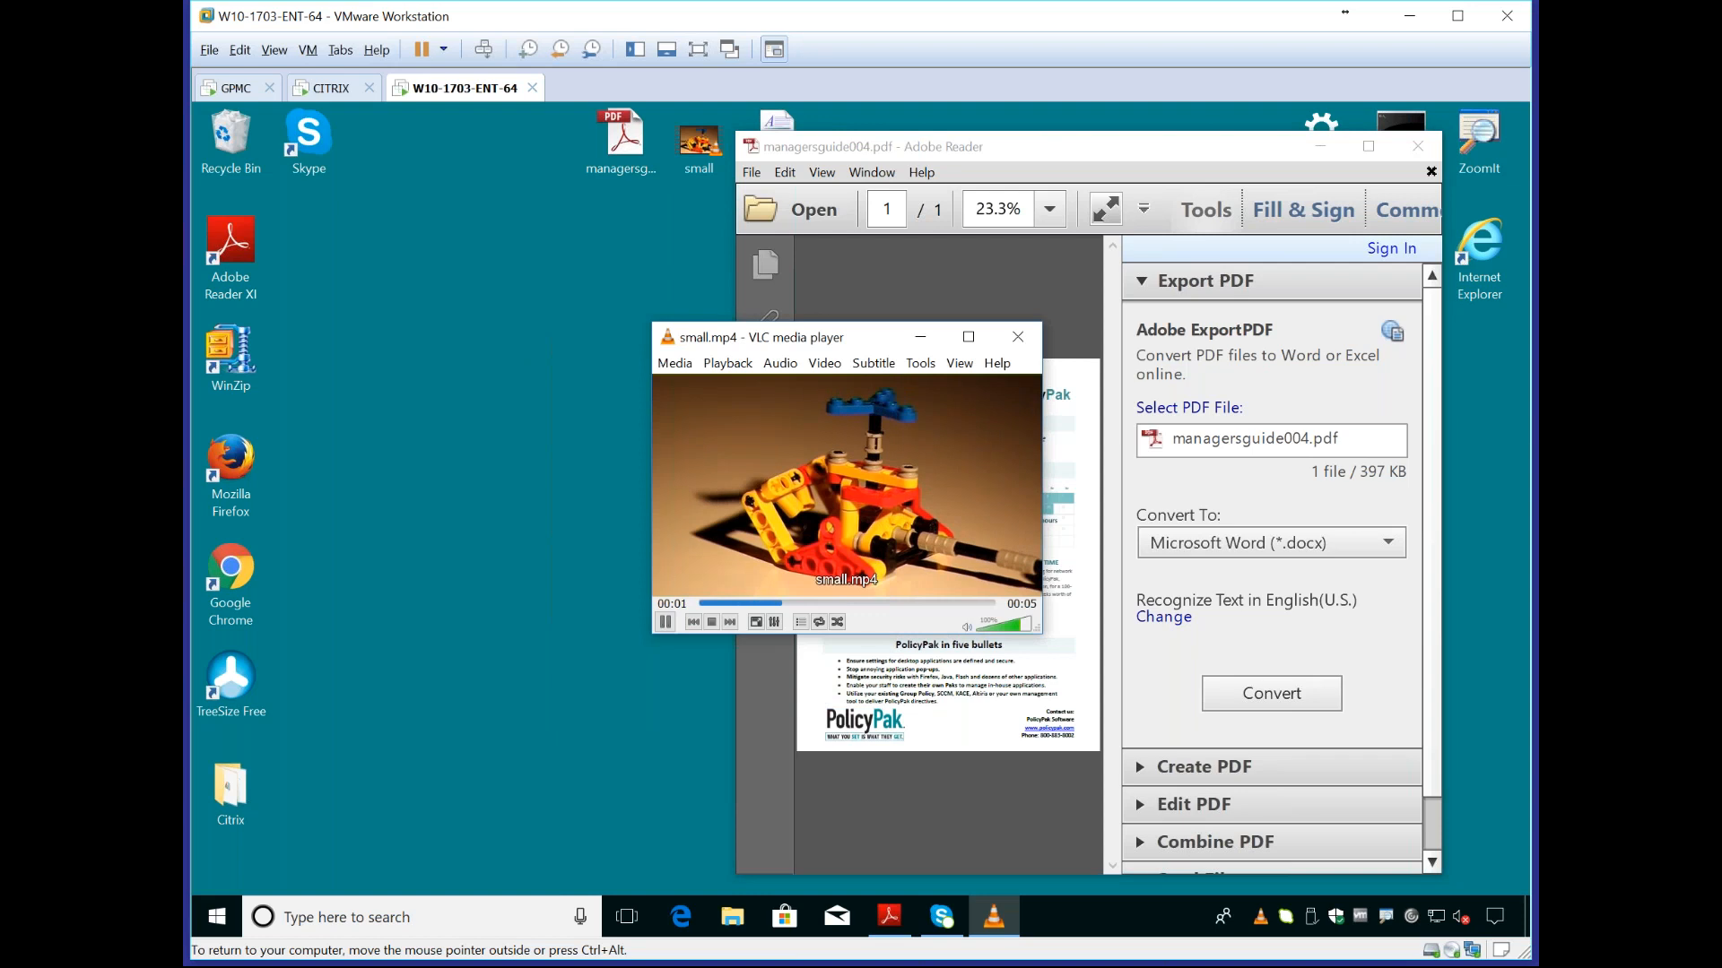
# Step: Open the MailTo document from the desktop and follow its mailto link, agreeing to open it
pyautogui.doubleClick(776, 120)
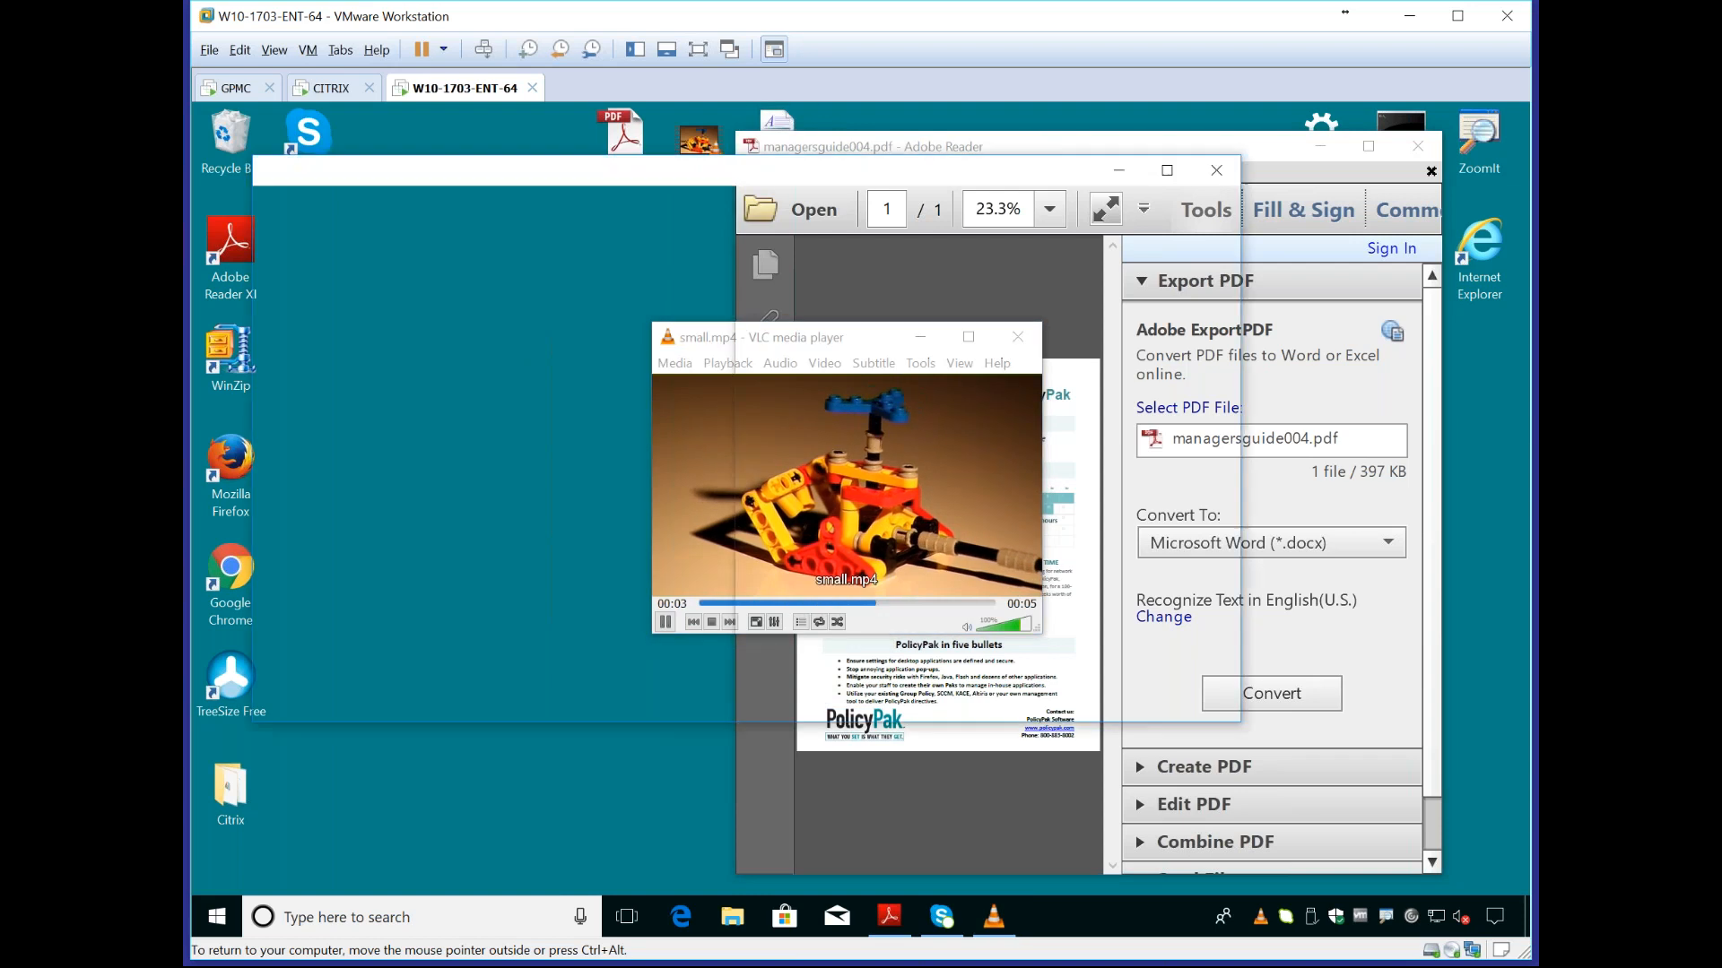
pyautogui.click(561, 357)
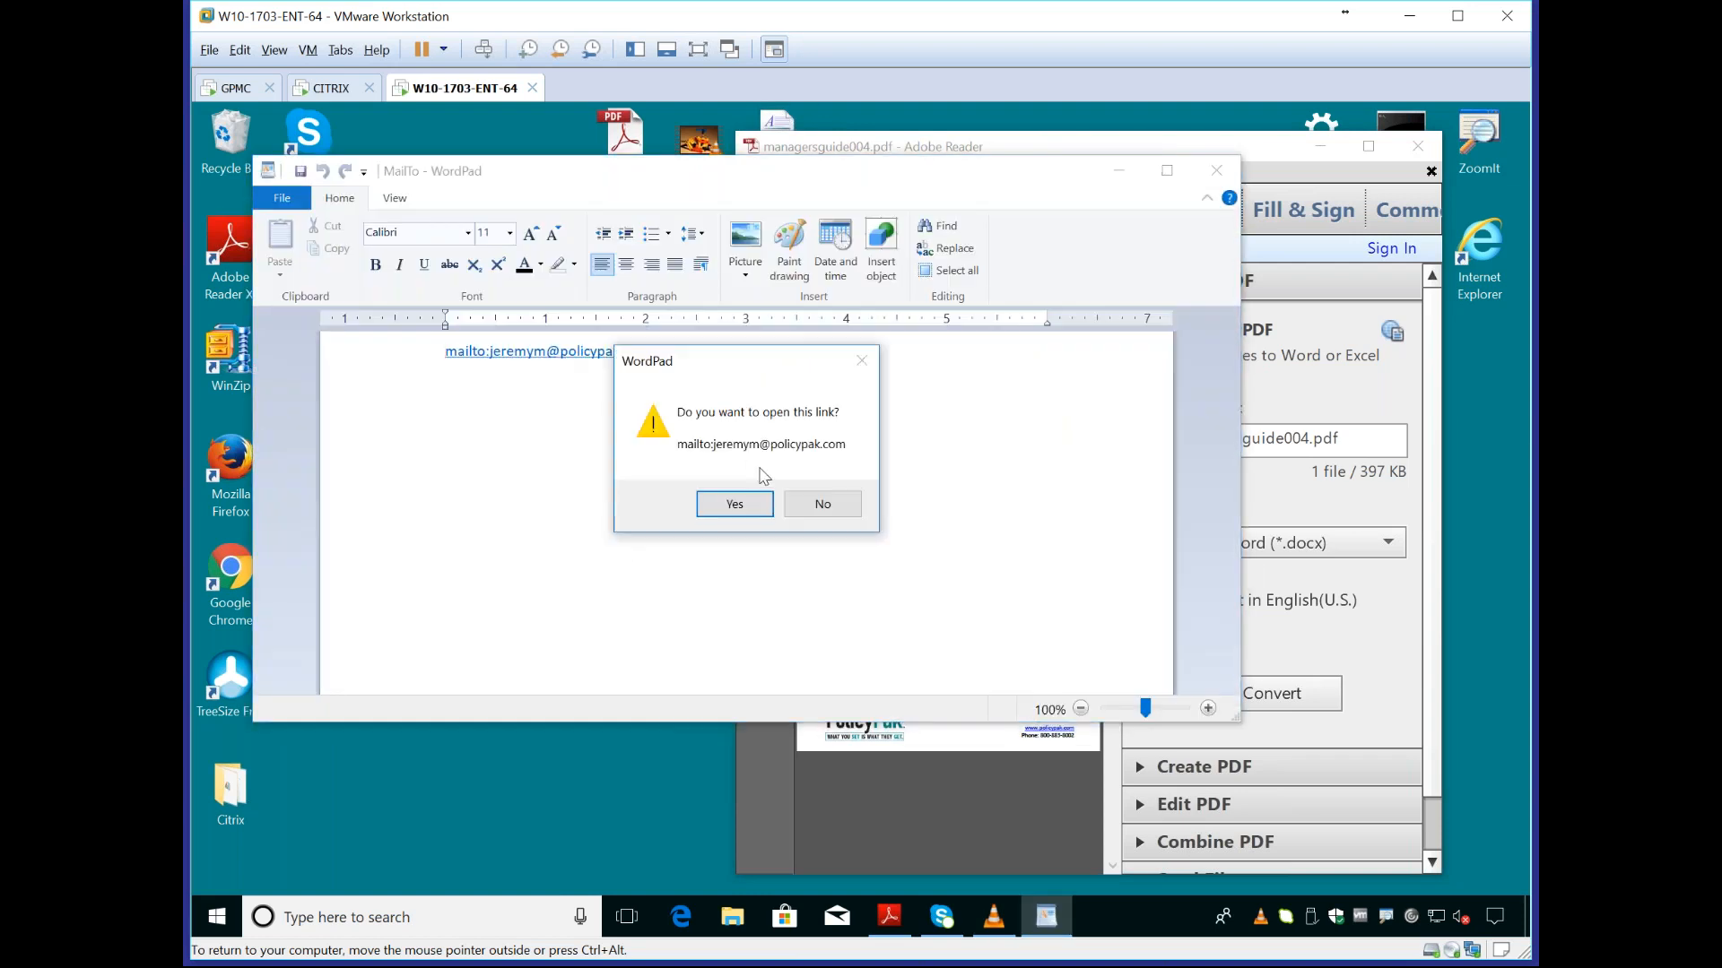
pyautogui.click(730, 501)
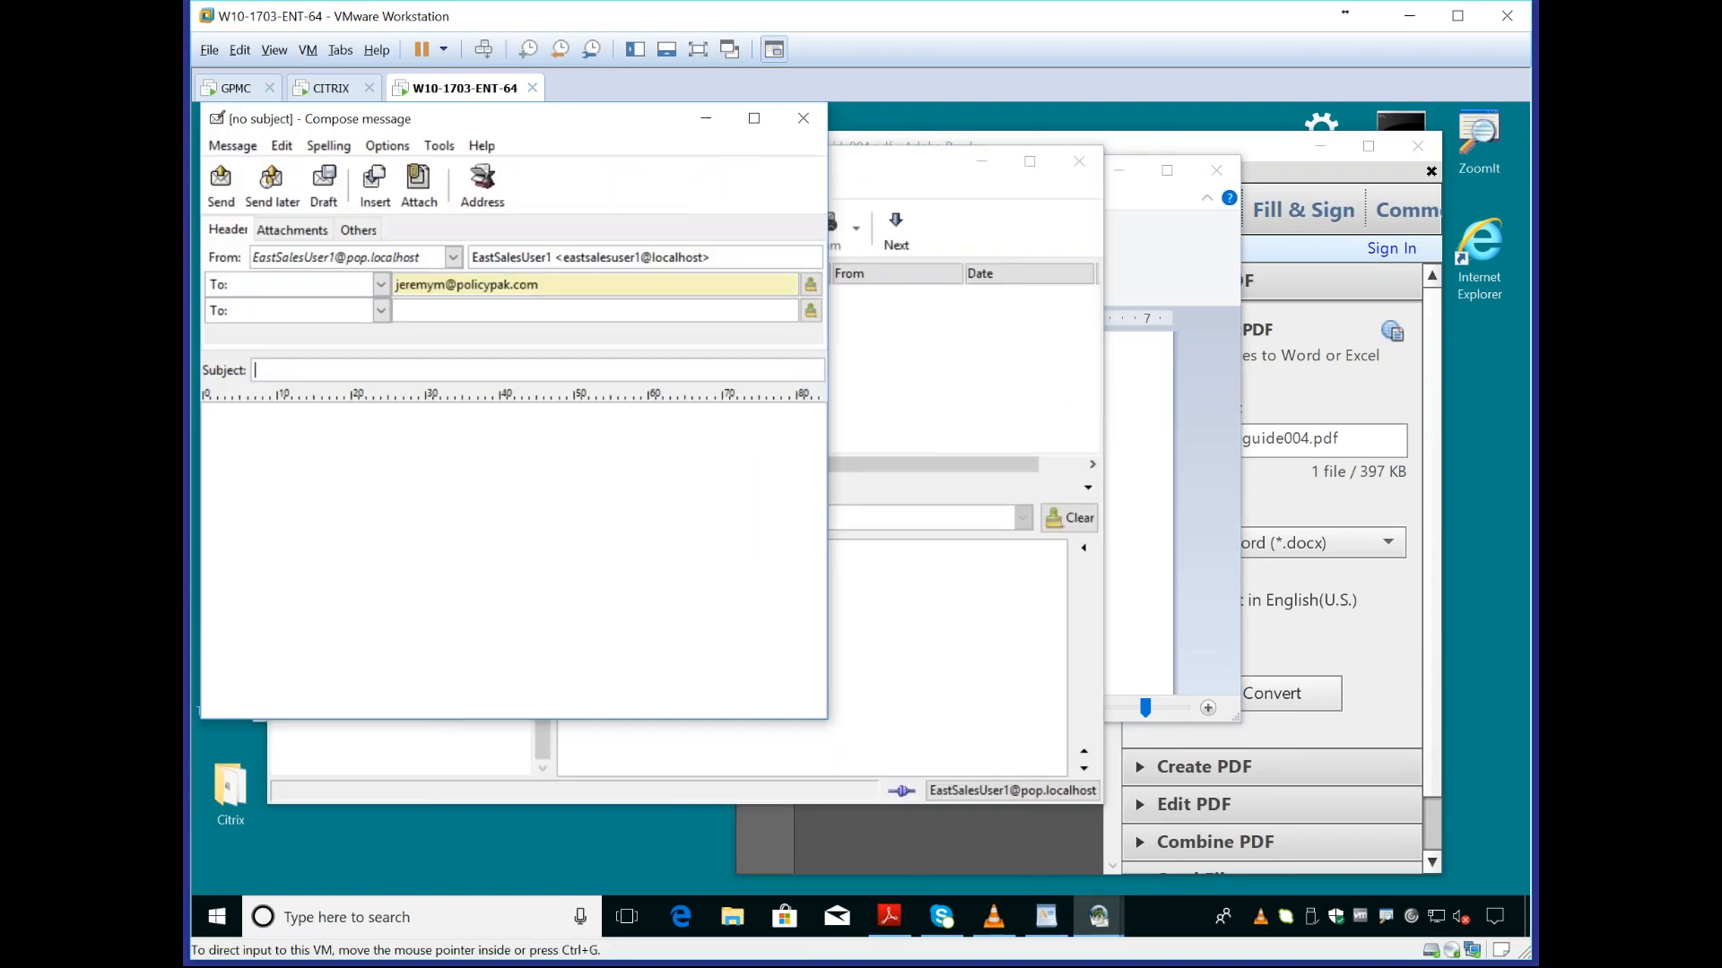
# Step: Close the compose message, Claws Mail, WordPad, VLC media player and Adobe Reader windows
pyautogui.click(803, 117)
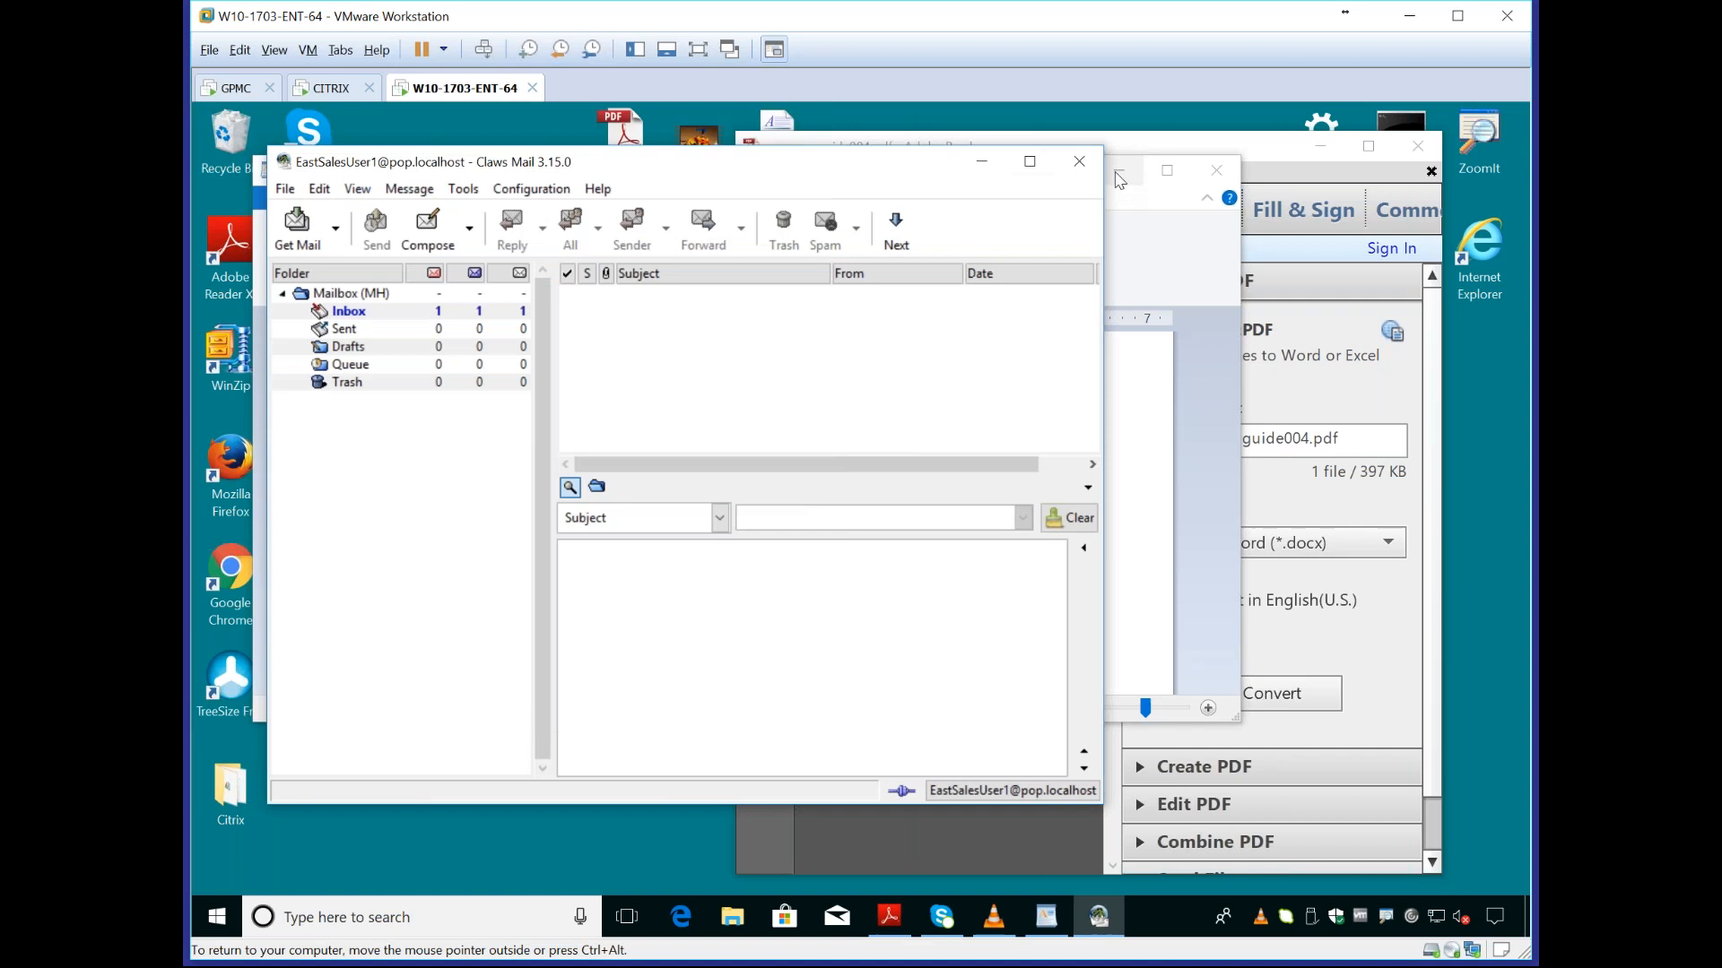
pyautogui.click(1080, 163)
pyautogui.click(1216, 170)
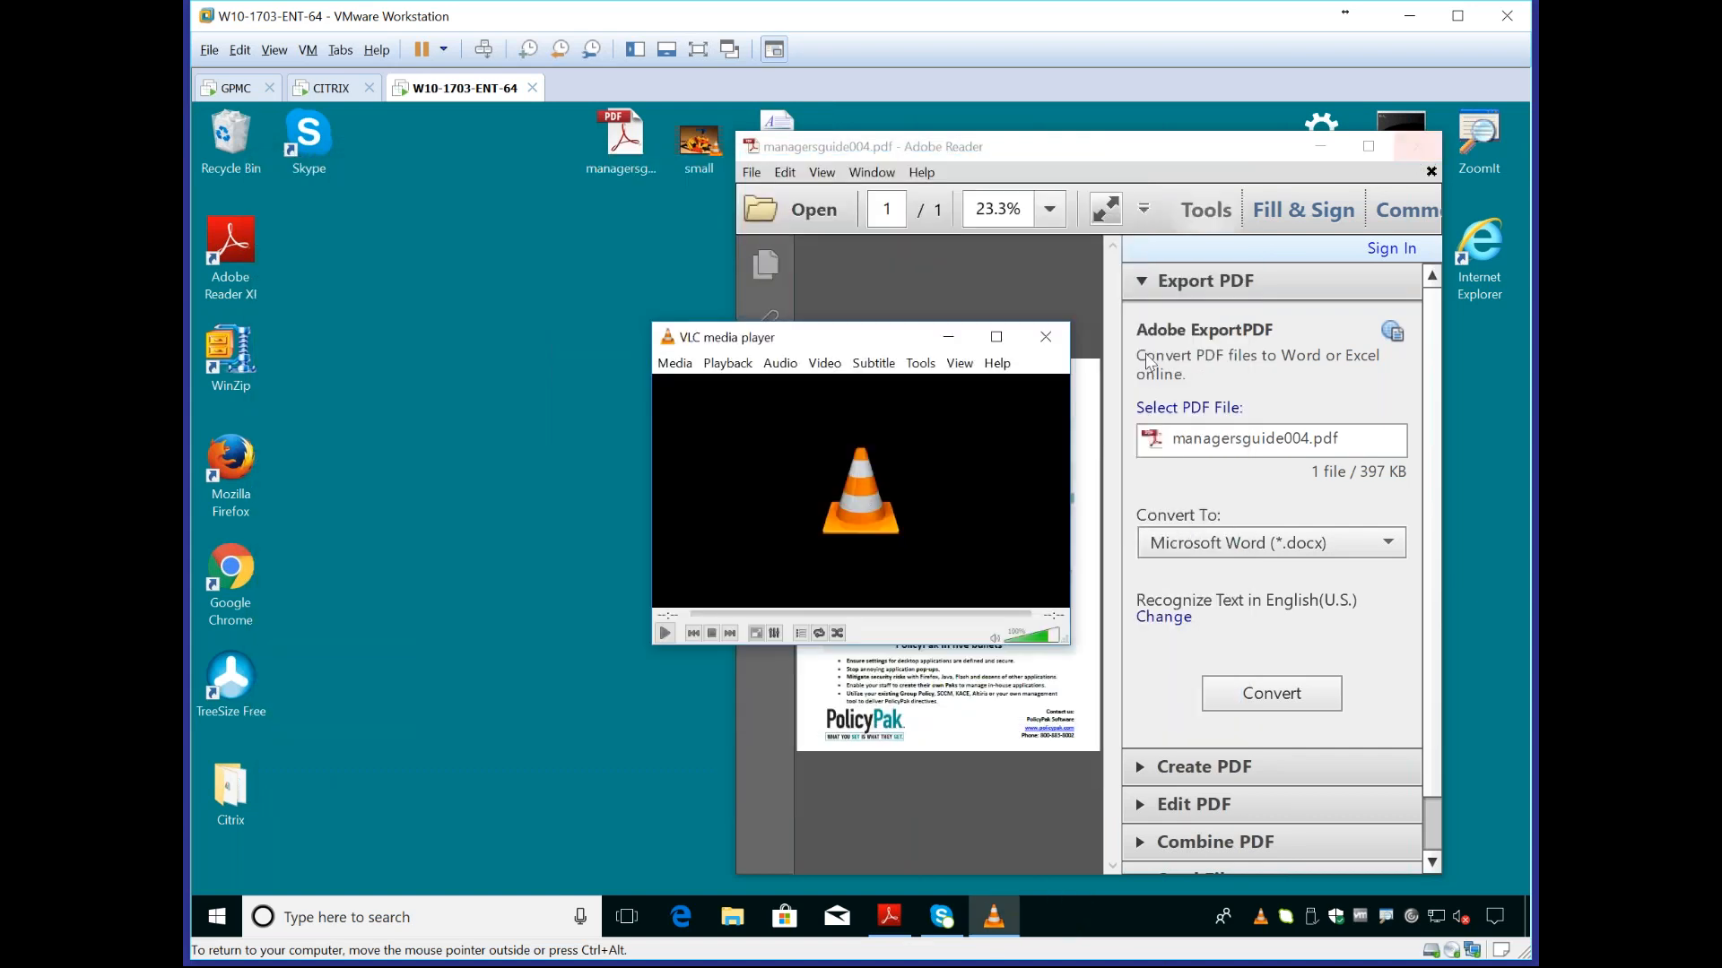
pyautogui.click(1046, 338)
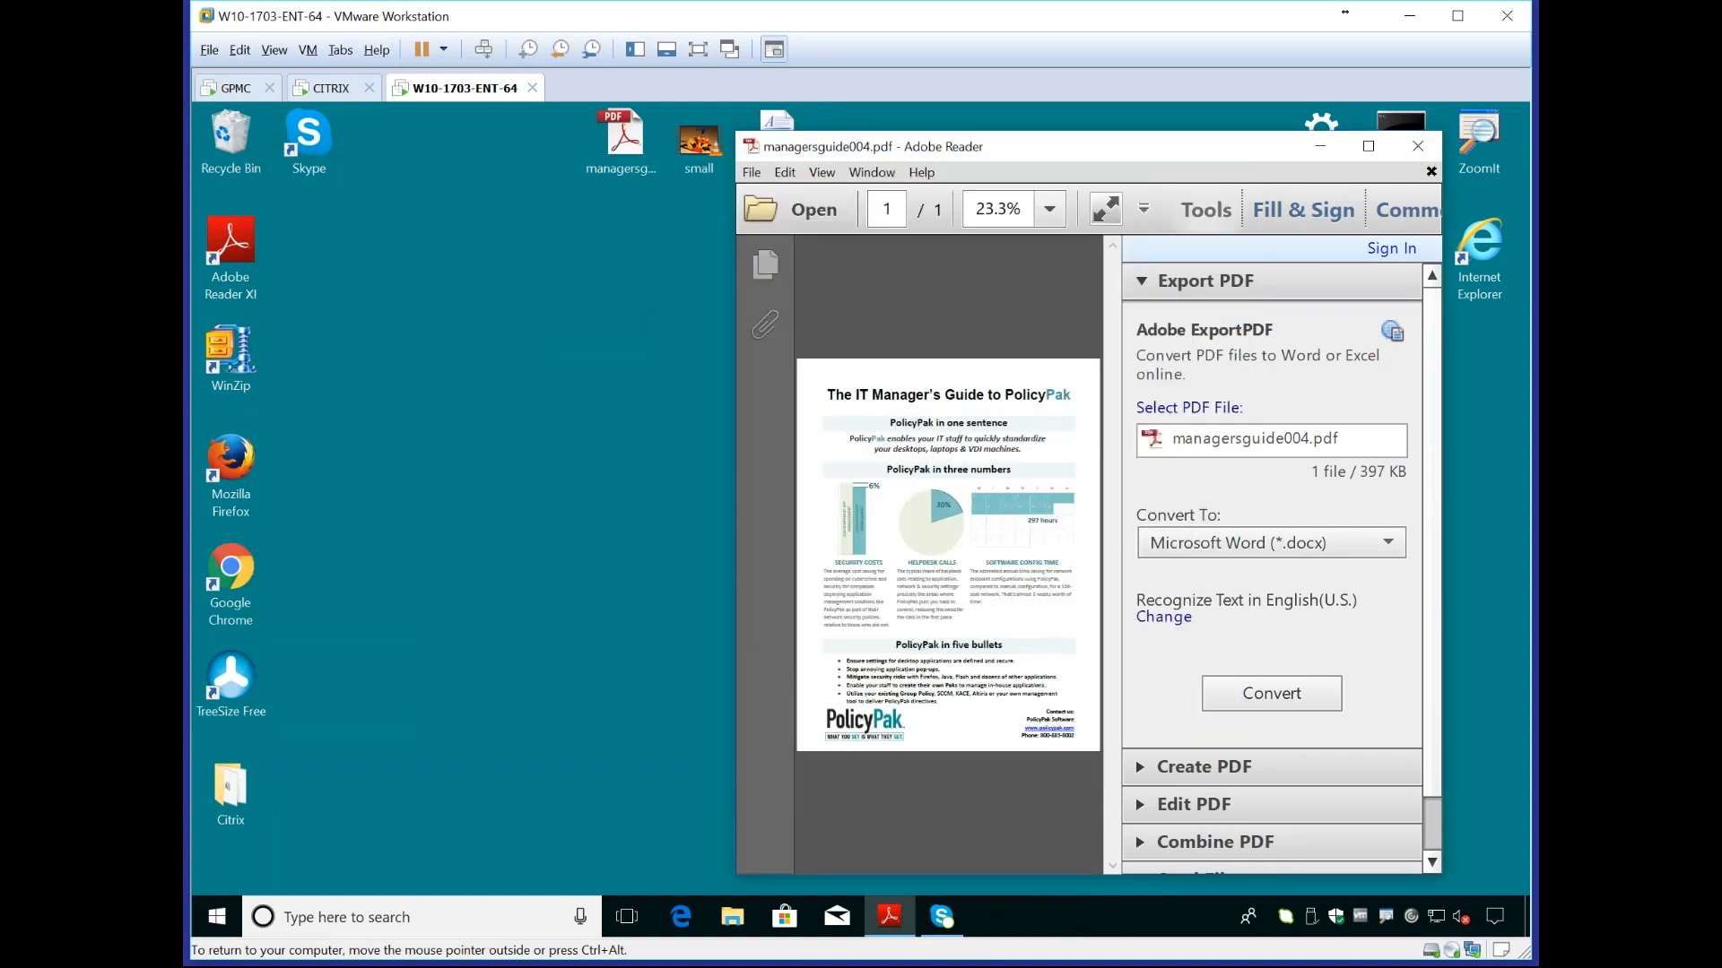
pyautogui.click(1415, 144)
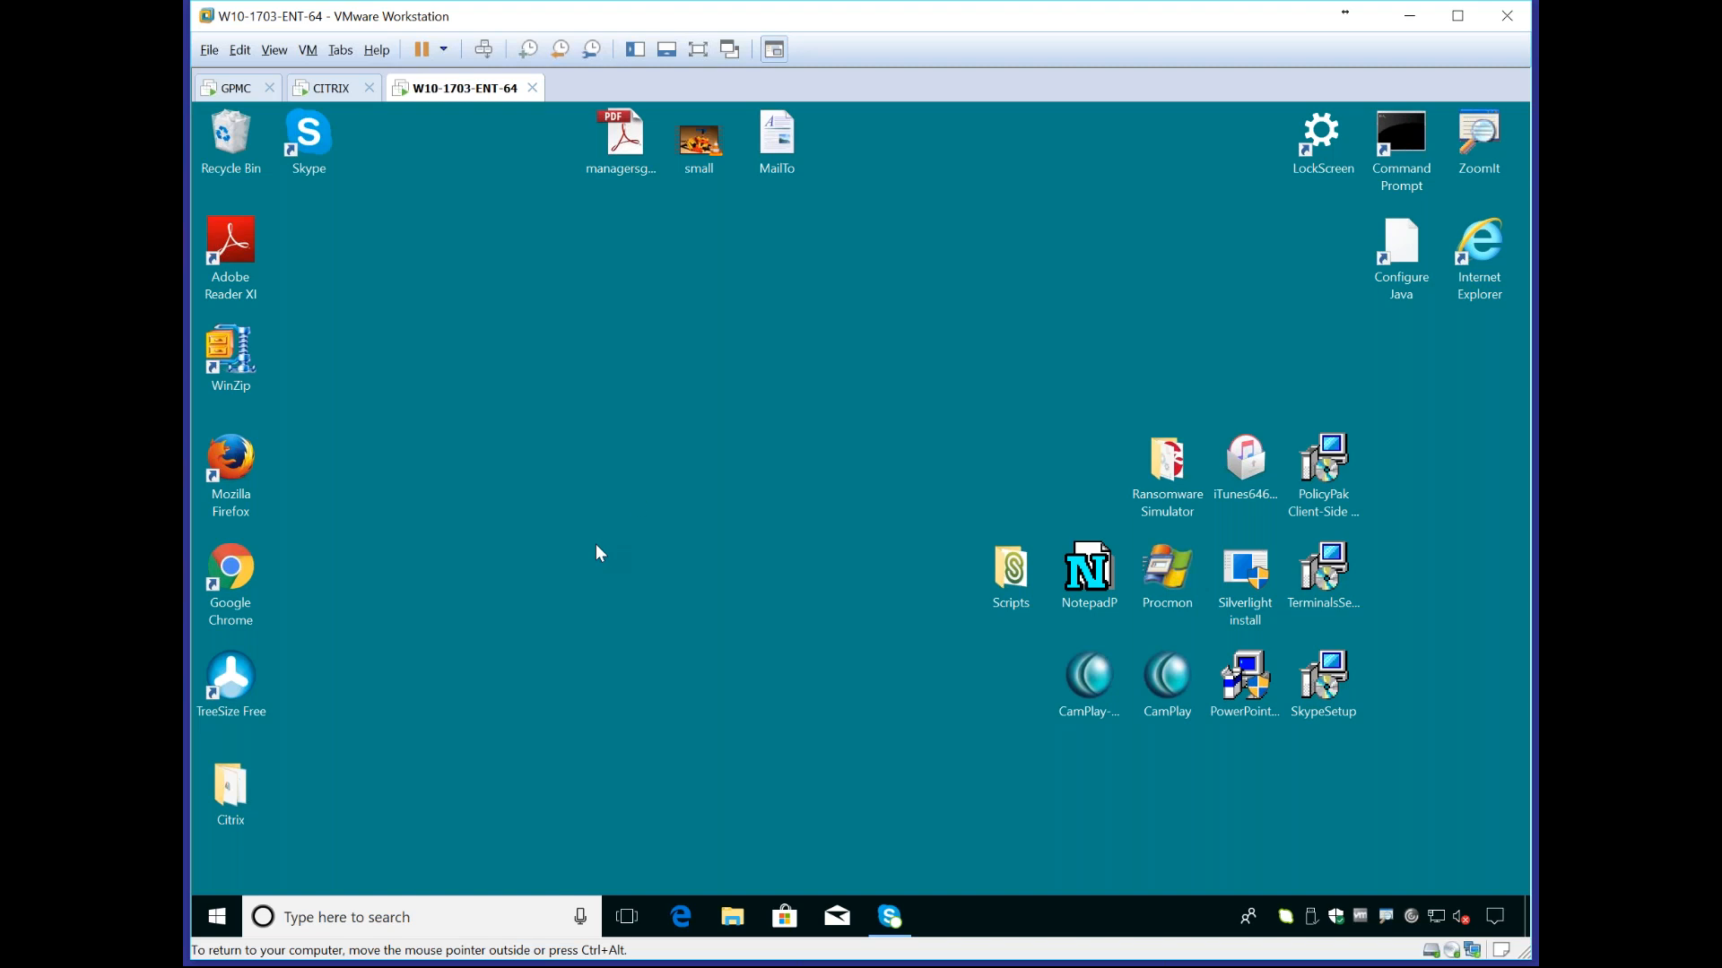
# Step: Examine the Start menu layout, the desktop Citrix folder's shortcuts and the apps offered in Citrix Receiver
pyautogui.click(219, 923)
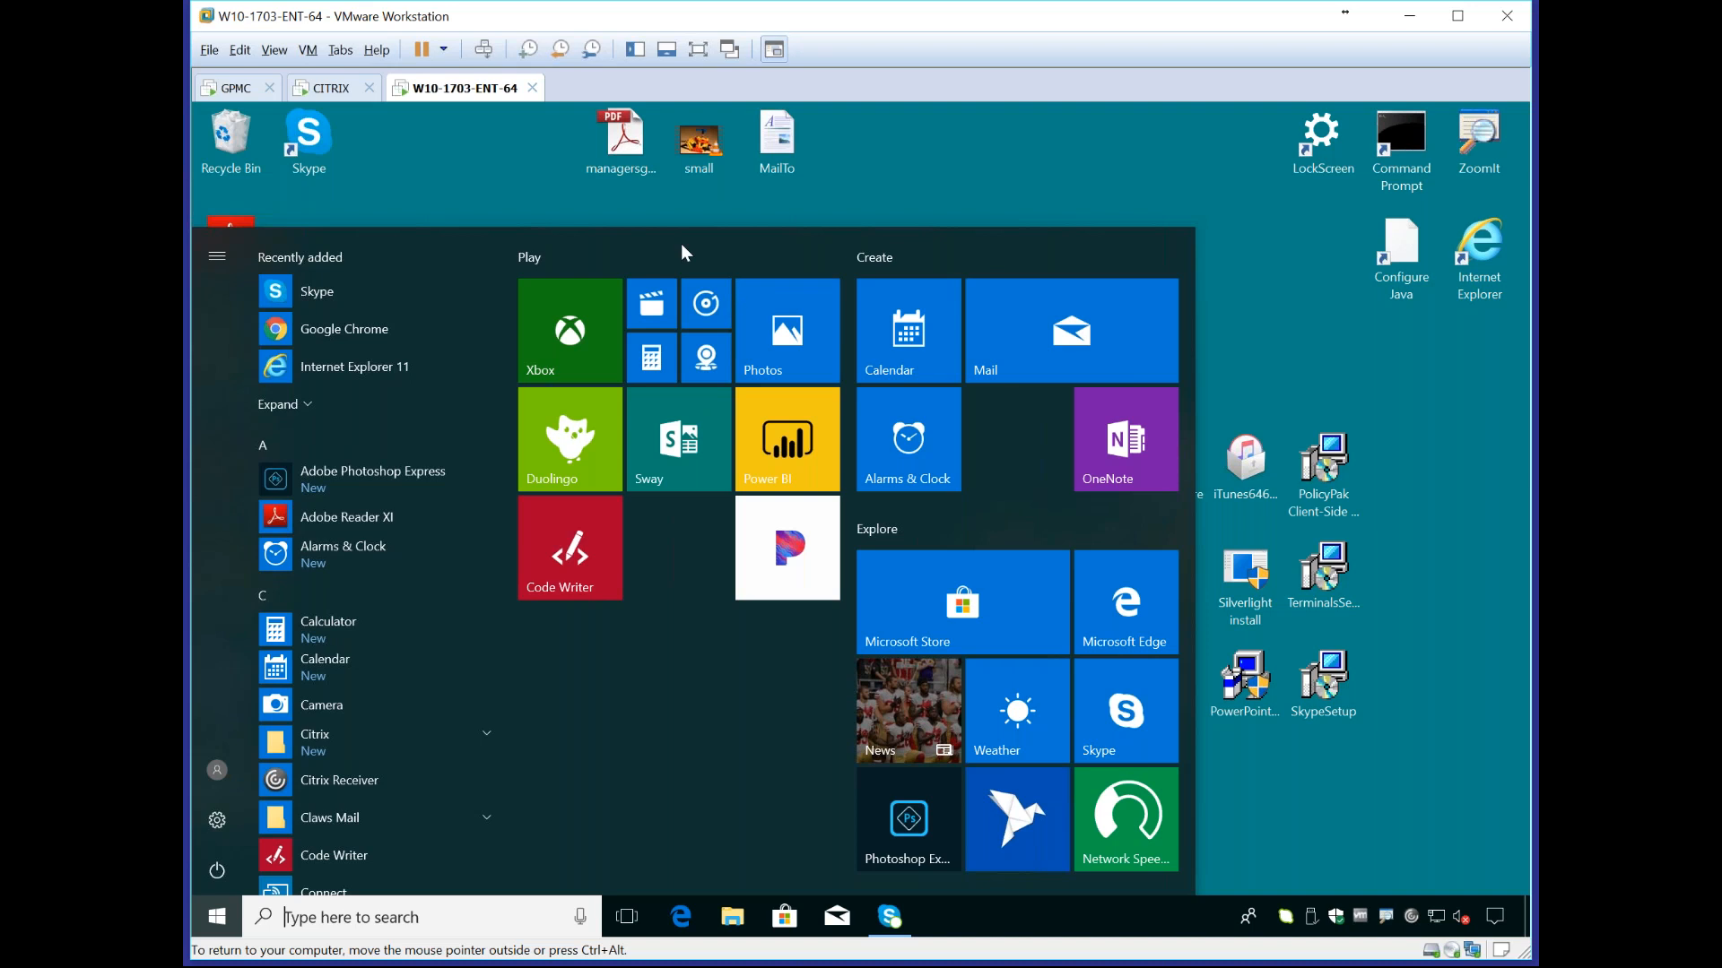
pyautogui.click(518, 154)
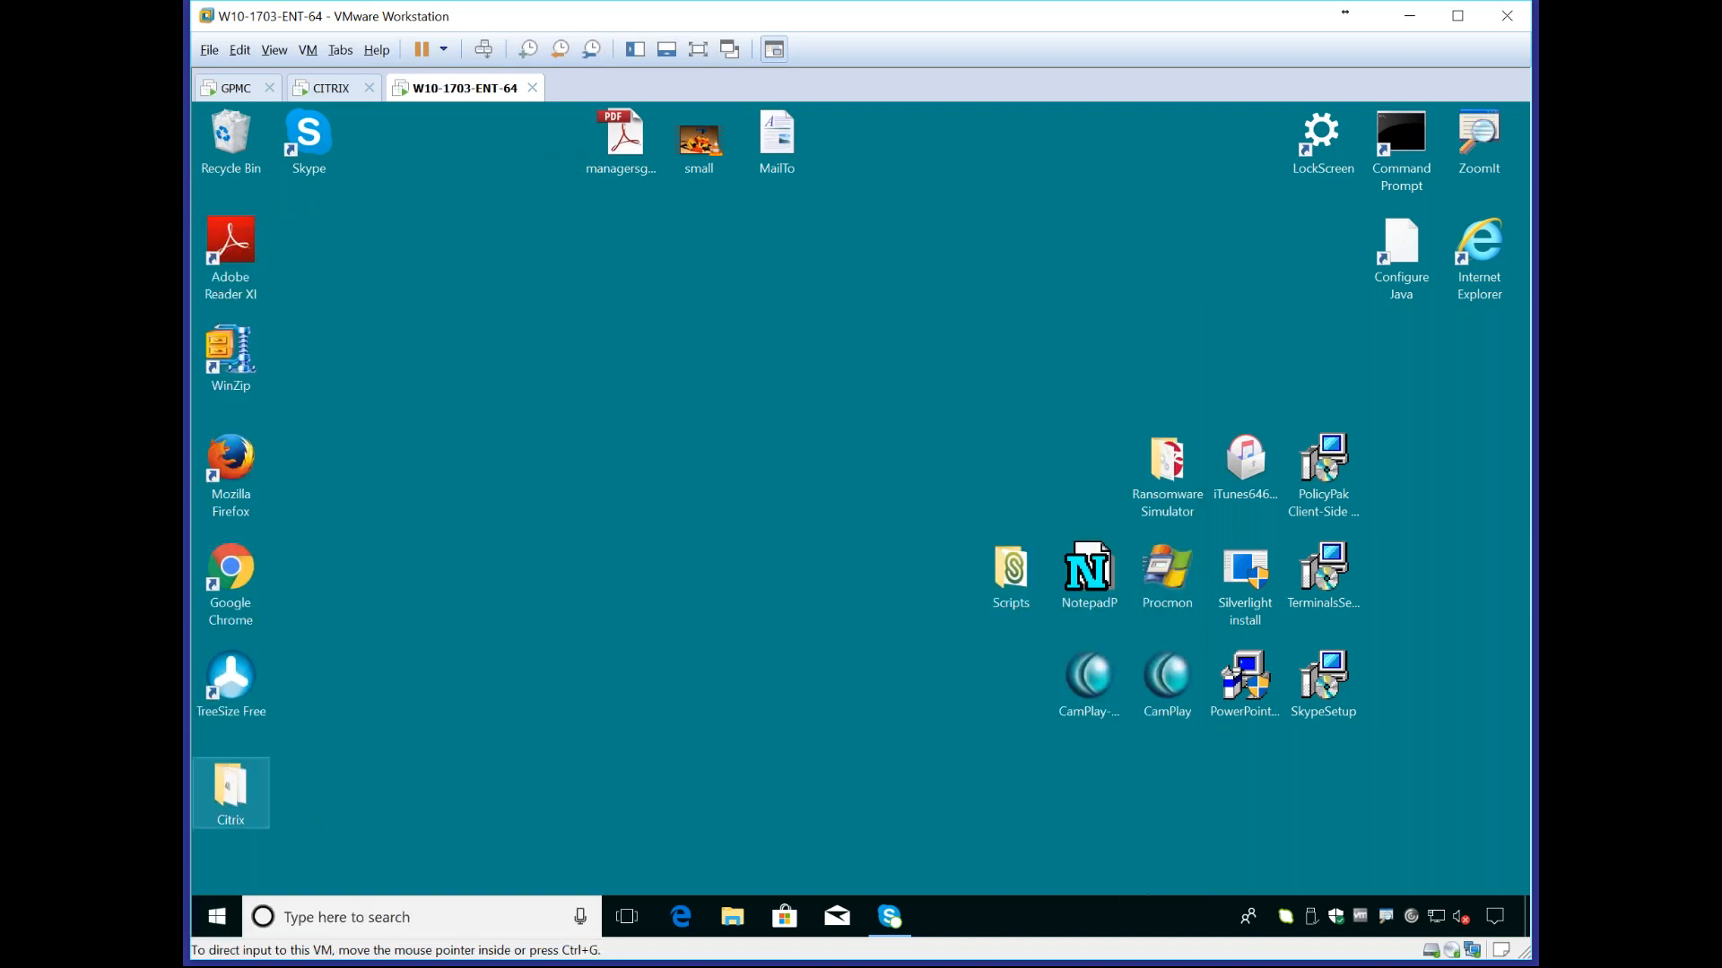
pyautogui.doubleClick(235, 793)
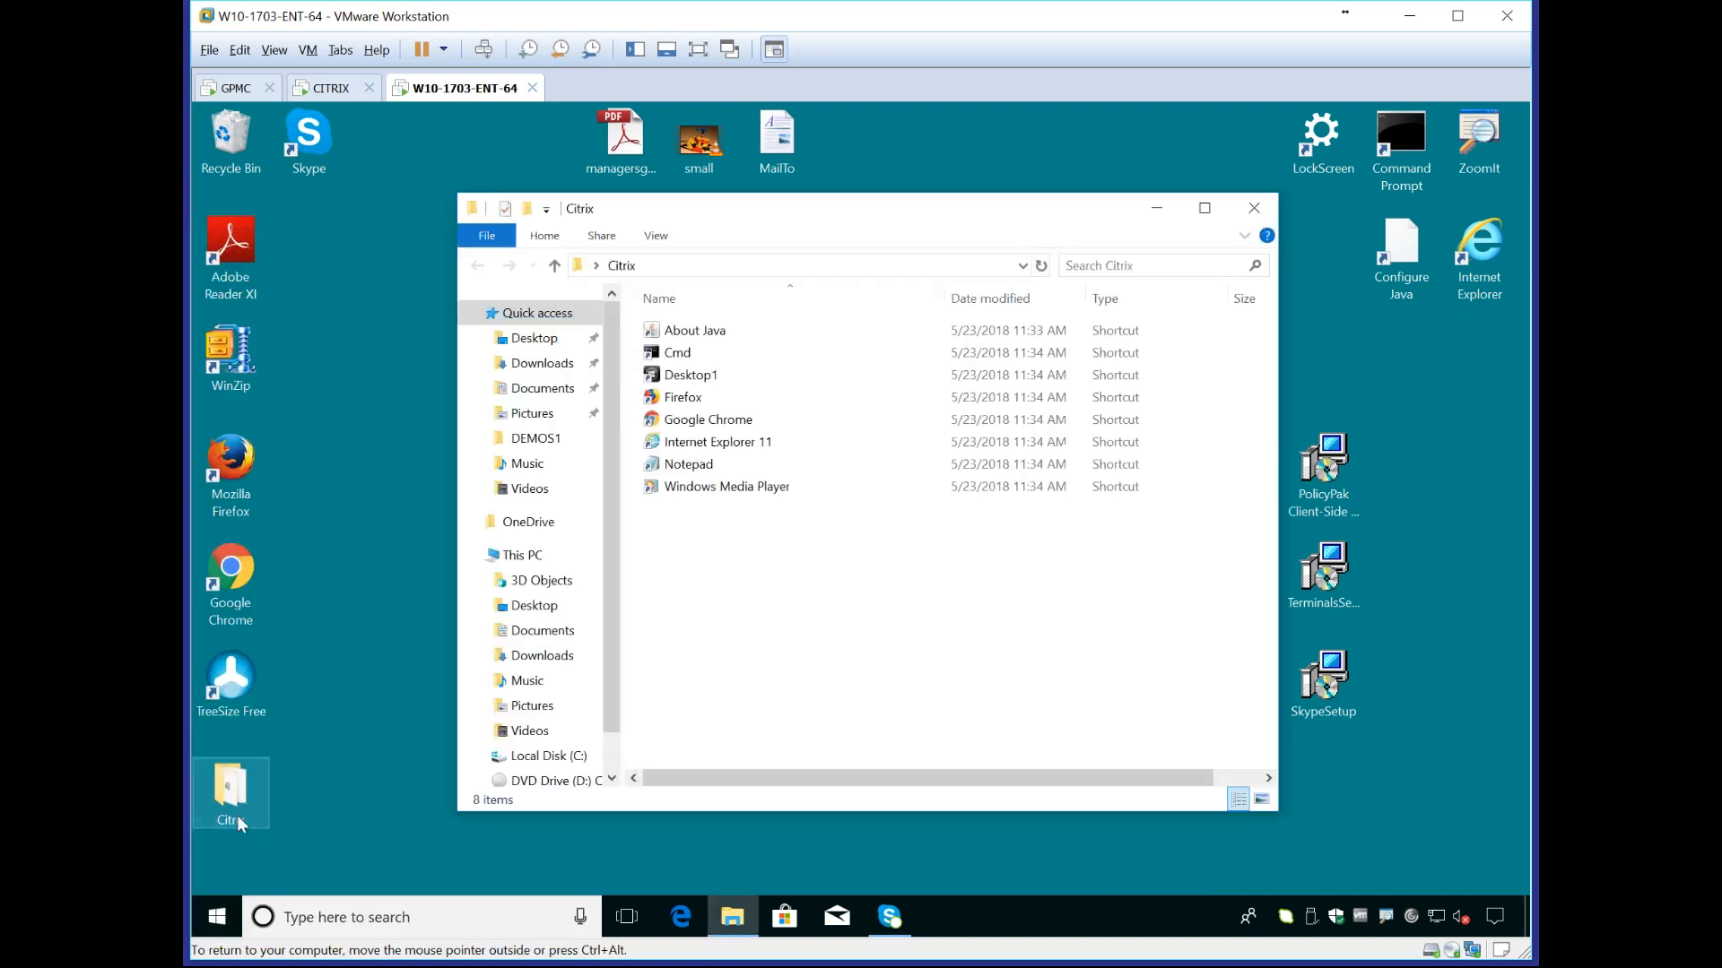
pyautogui.click(1412, 920)
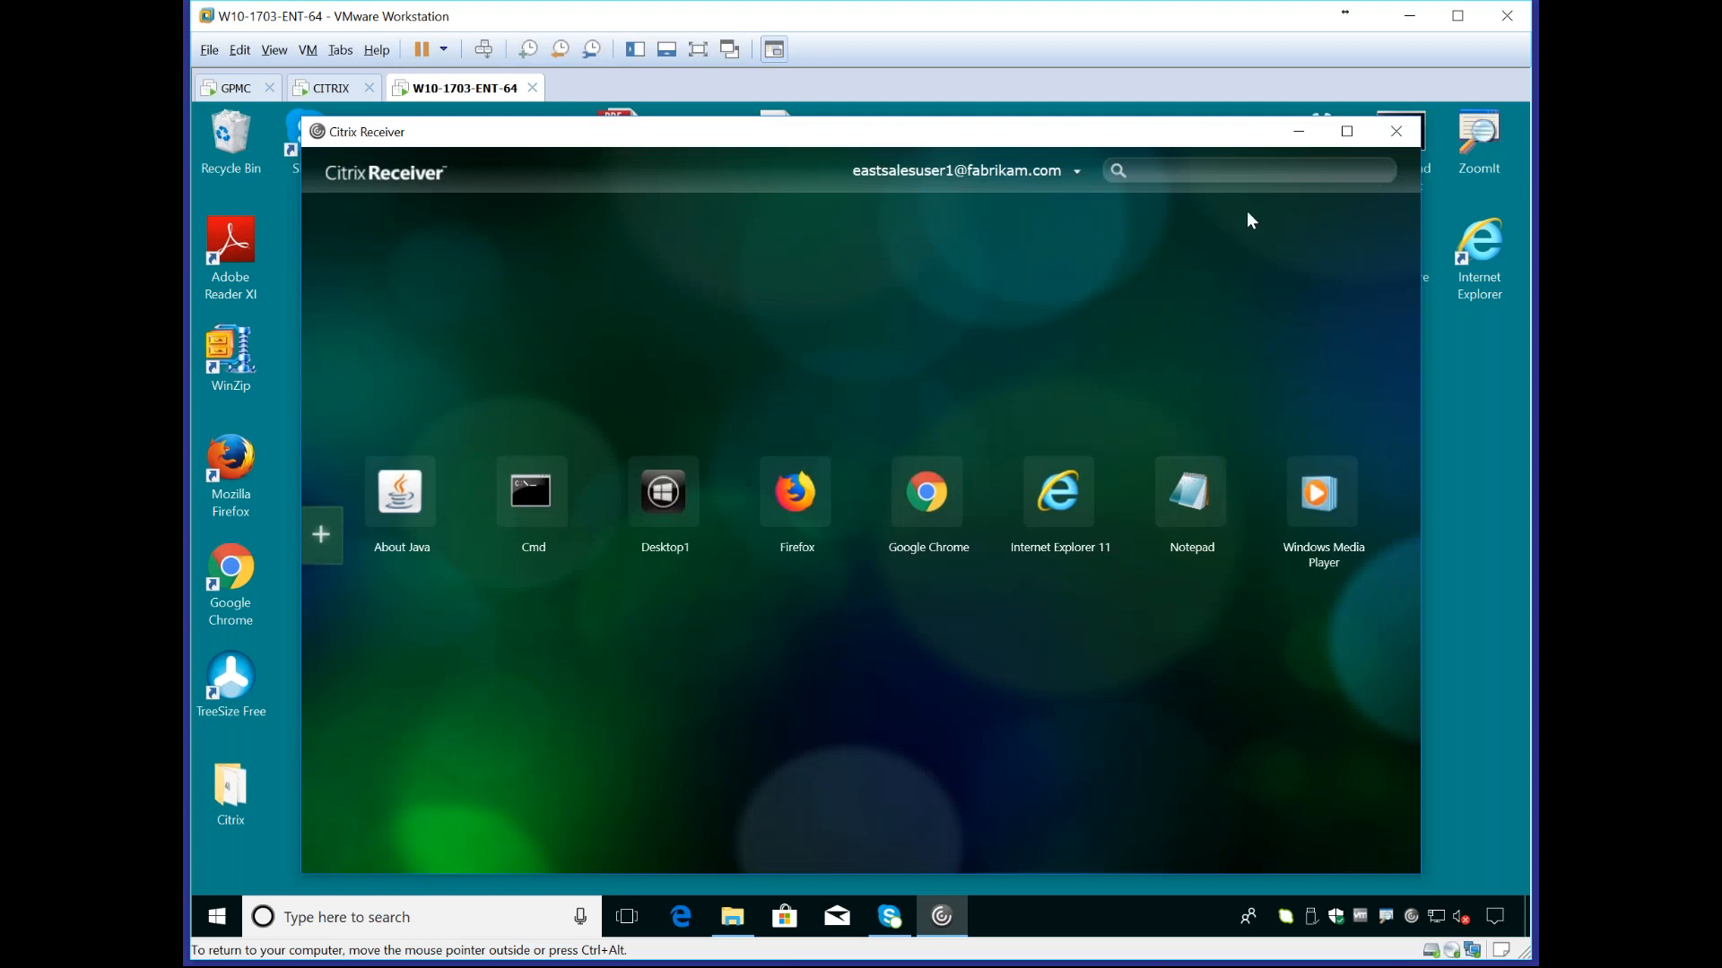
pyautogui.moveTo(1072, 141); pyautogui.dragTo(1202, 653)
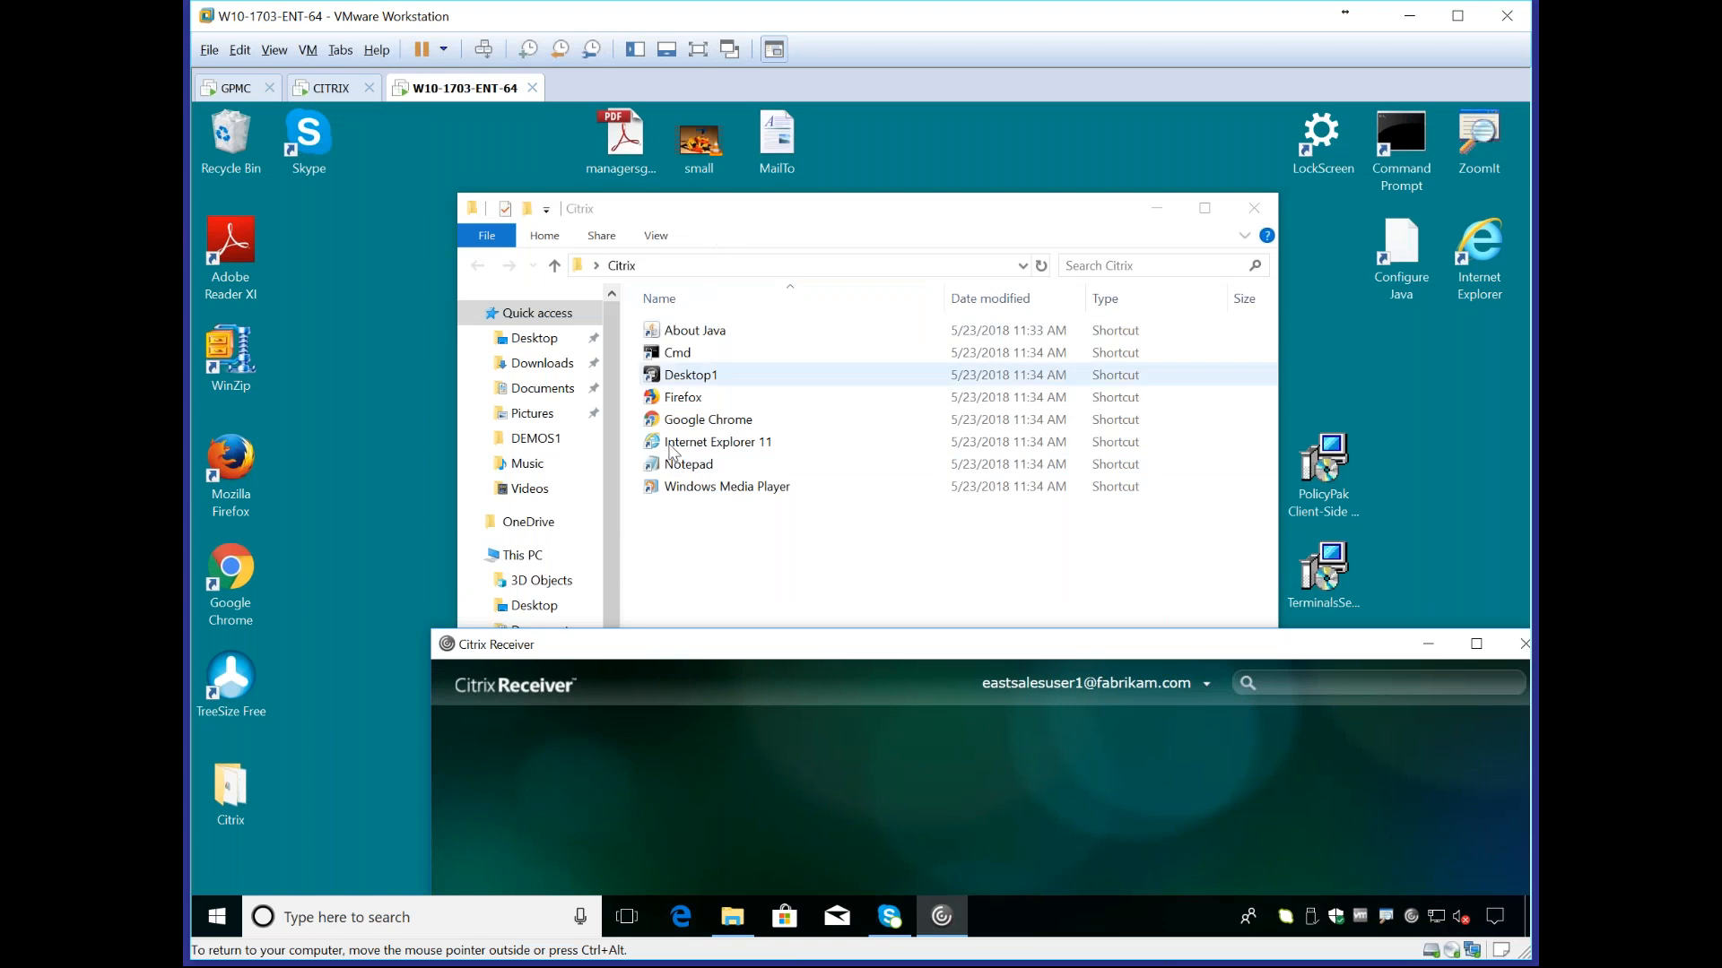
pyautogui.click(217, 915)
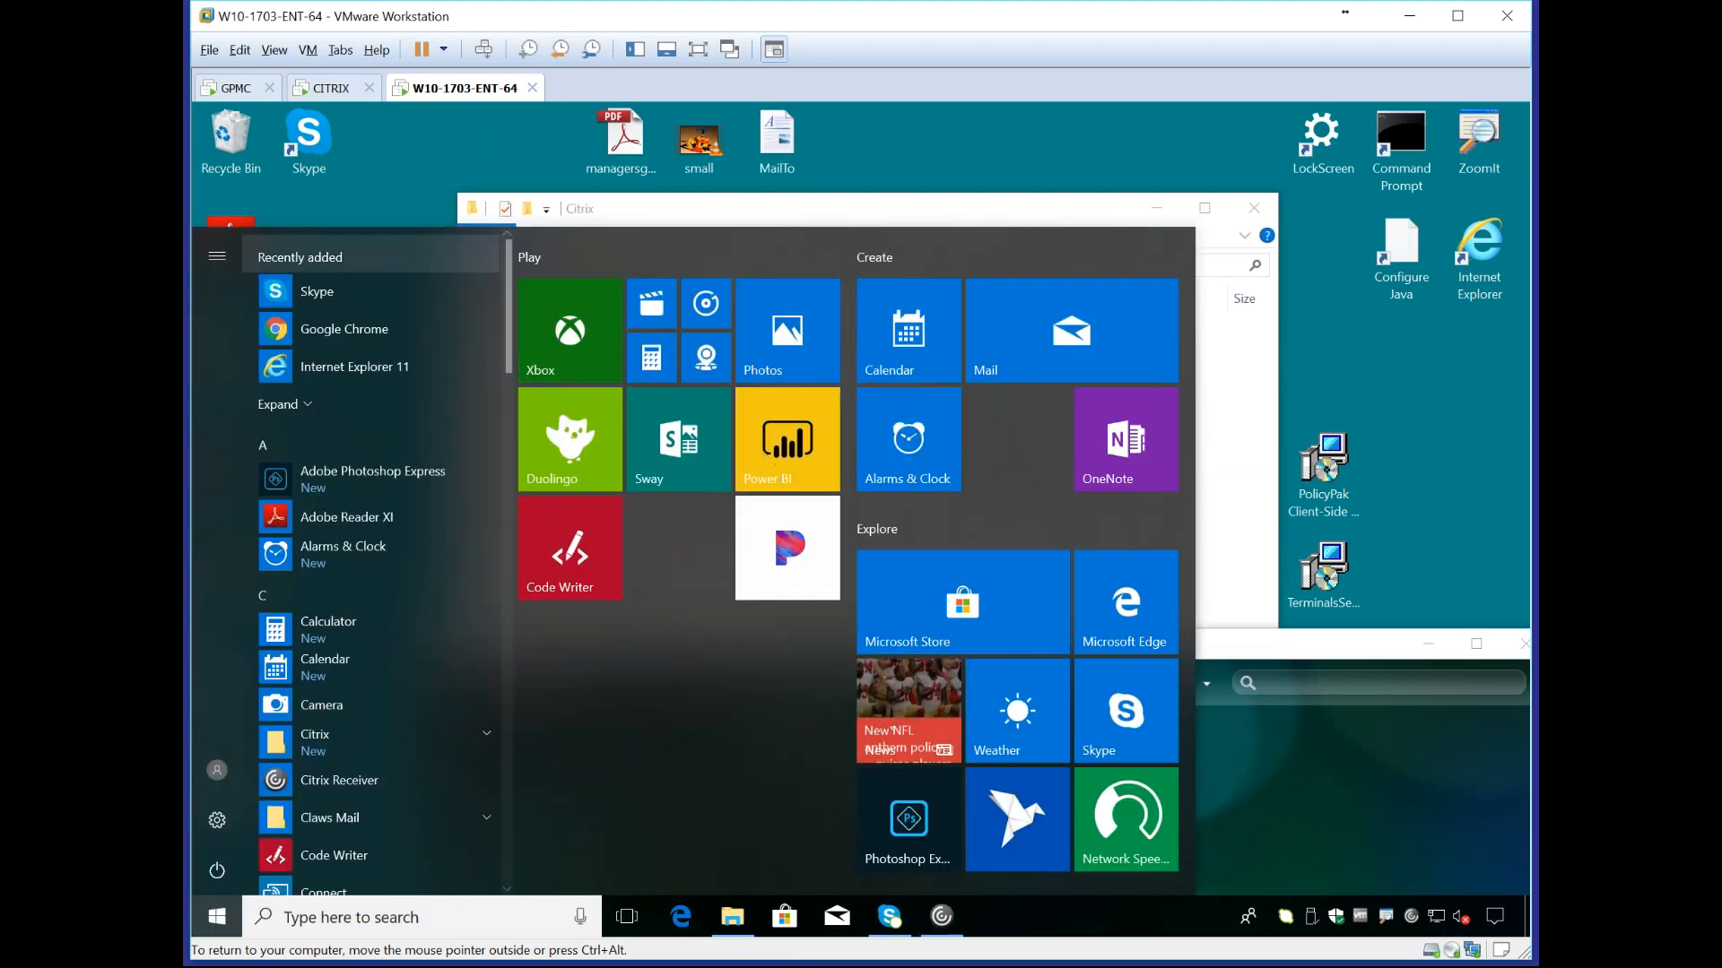
pyautogui.click(348, 143)
# Step: On the GPMC machine, enable the link of PPSSM Citrix Demo (staged) under East Sales Users
pyautogui.click(237, 90)
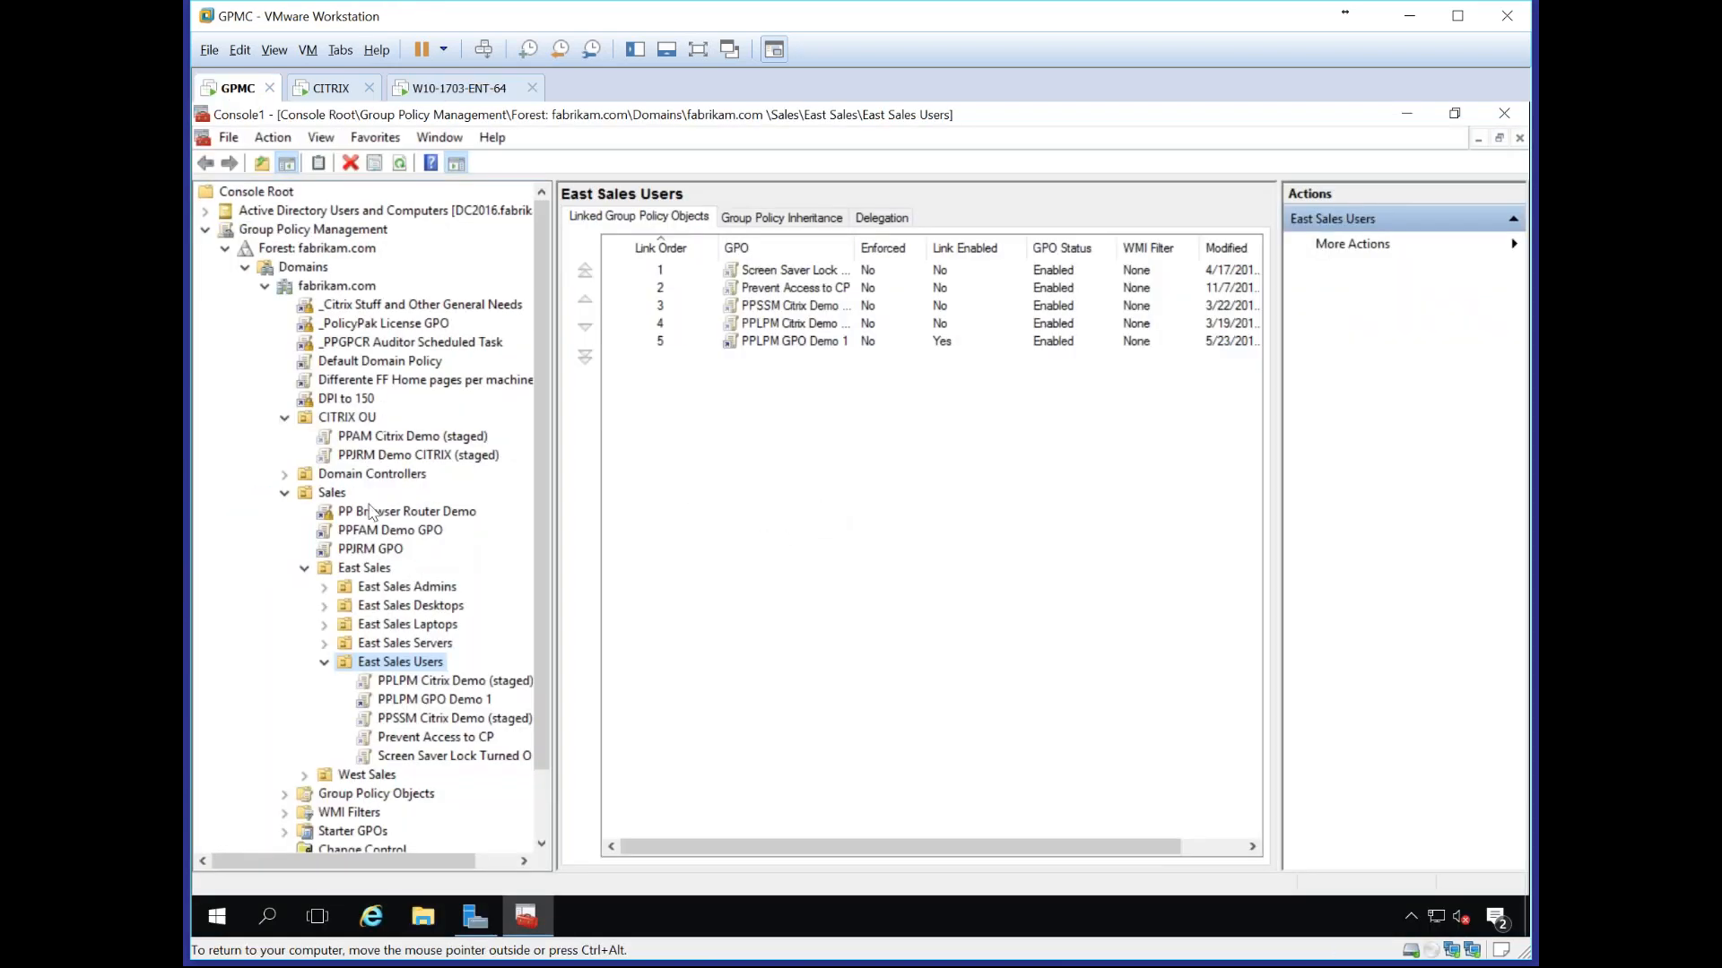
pyautogui.rightClick(416, 724)
pyautogui.click(472, 543)
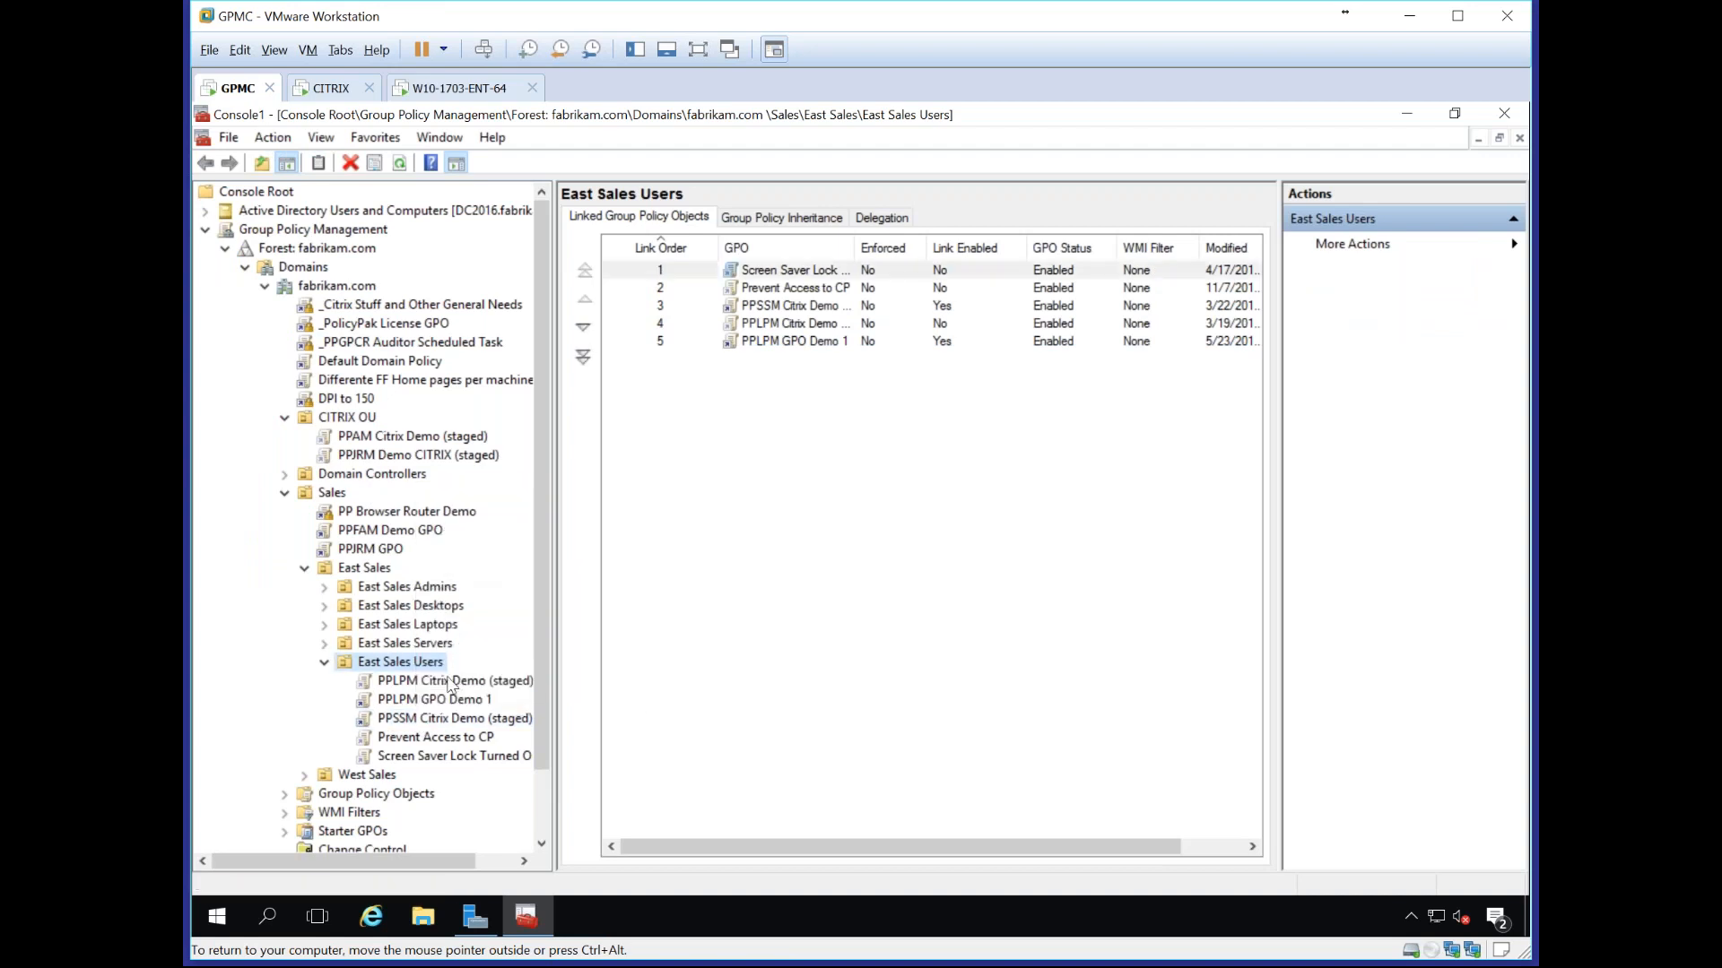
# Step: Open PPSSM Citrix Demo (staged) for editing, maximize the editor and show PolicyPak Start Screen Manager under User Configuration
pyautogui.rightClick(437, 726)
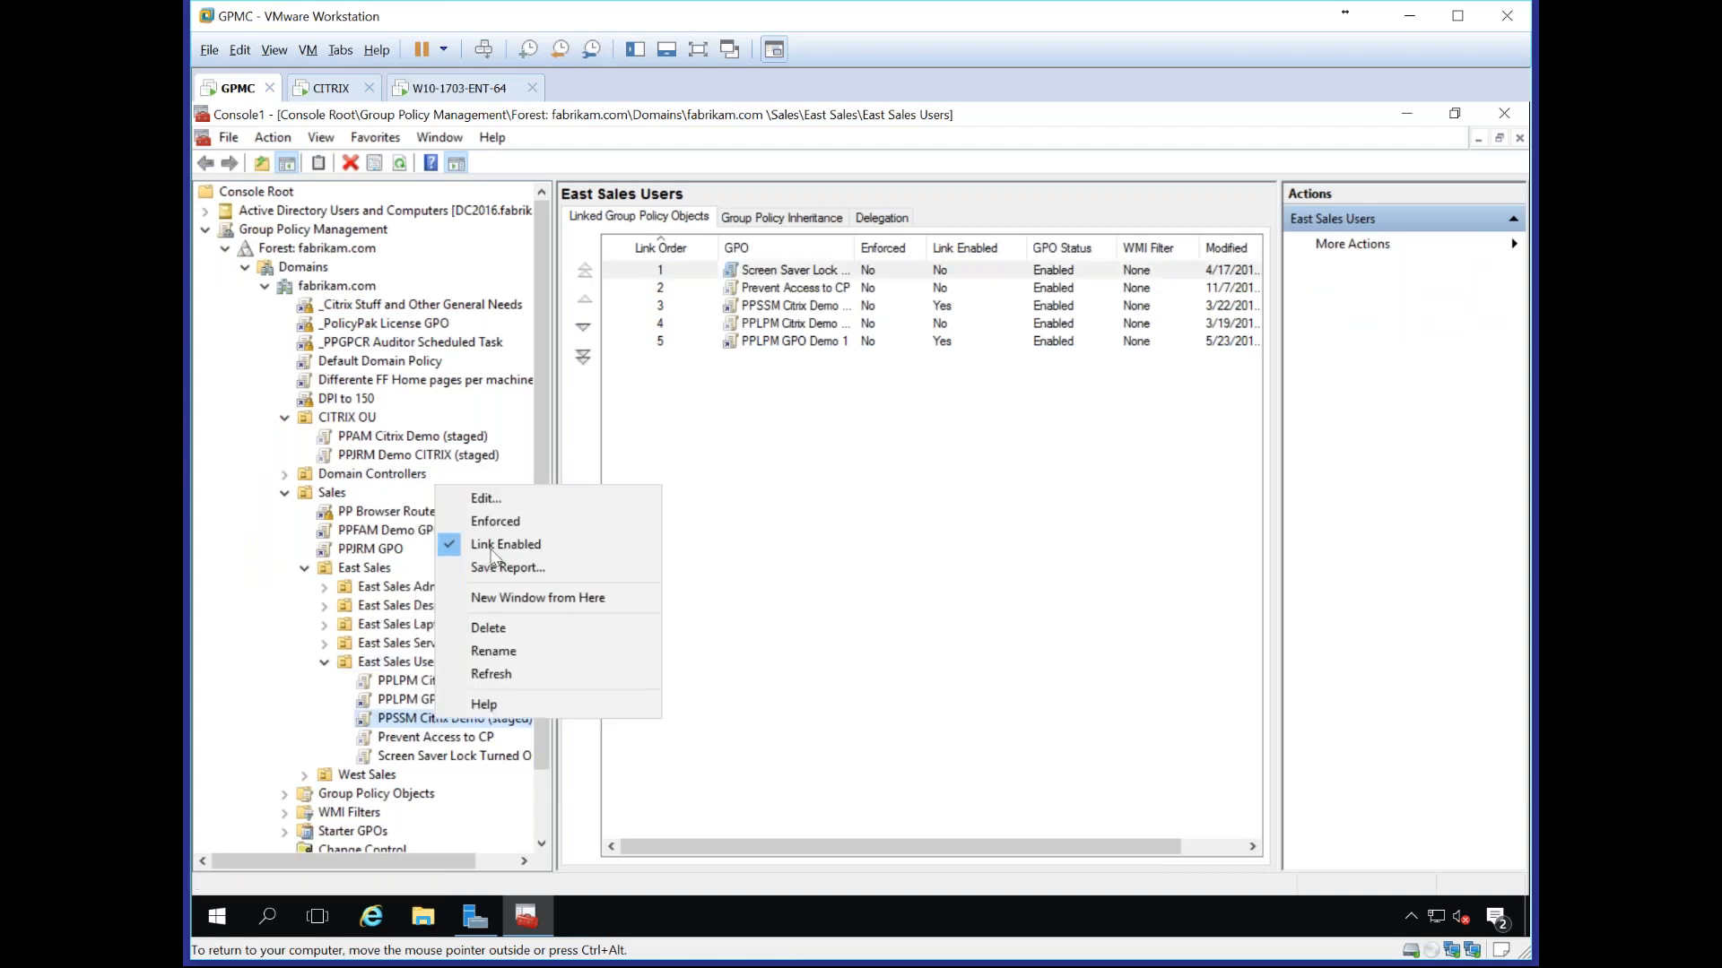
pyautogui.click(477, 496)
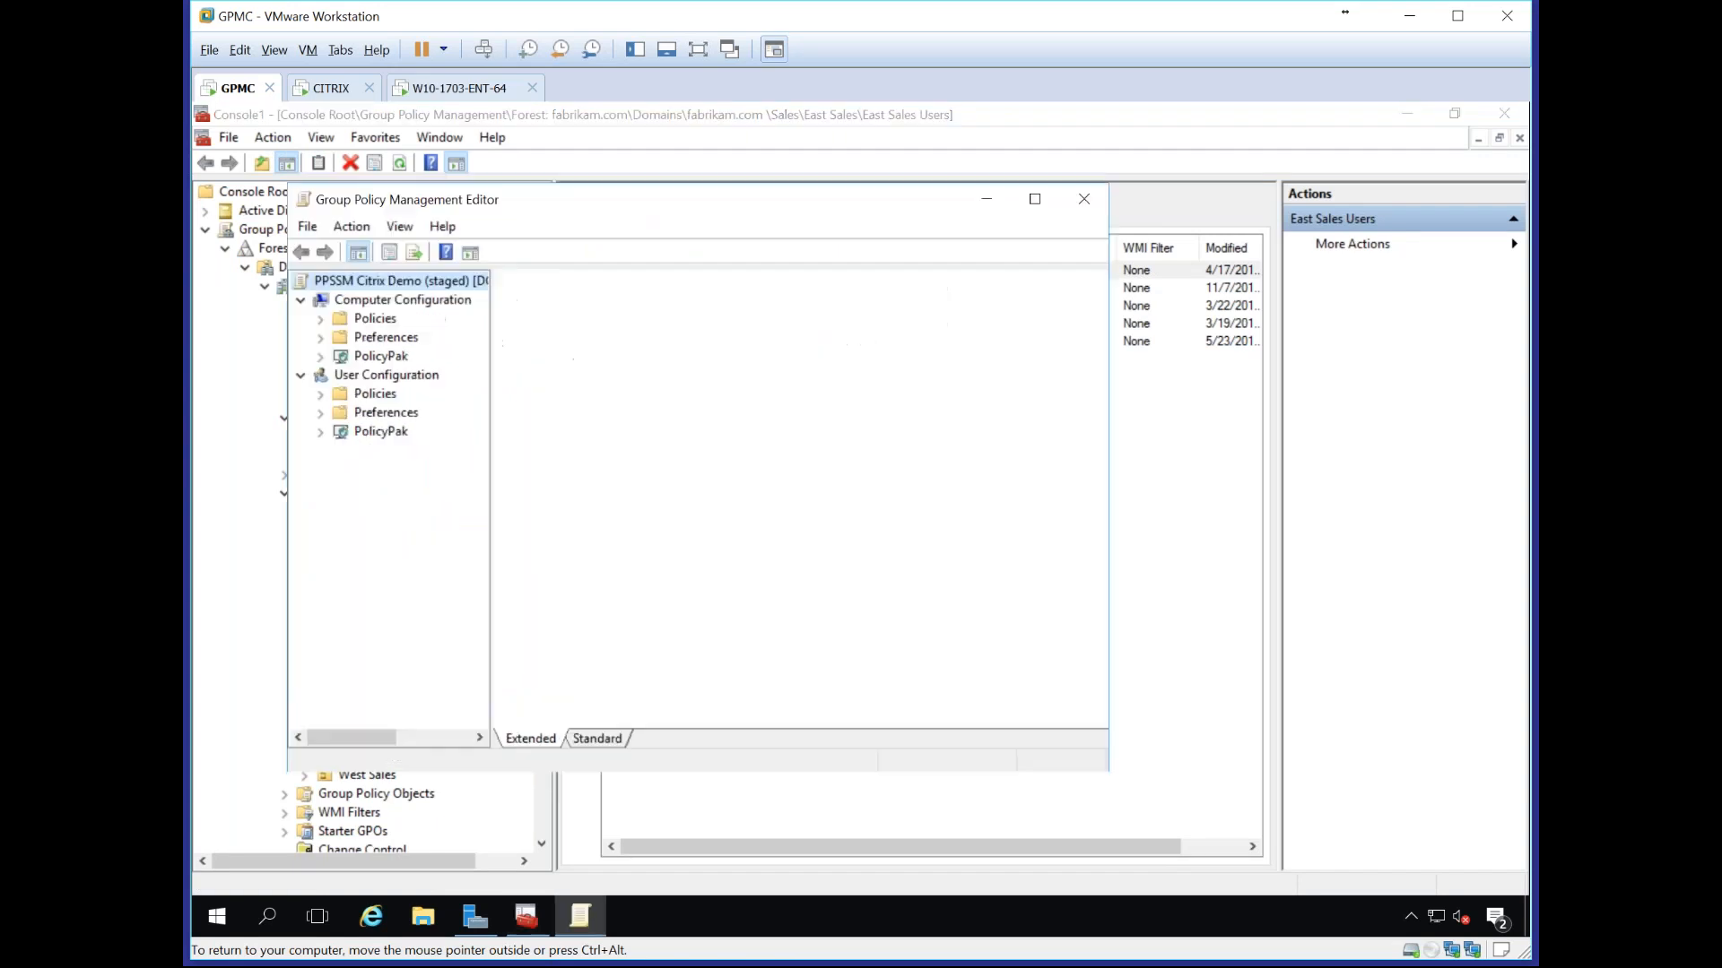
pyautogui.doubleClick(489, 203)
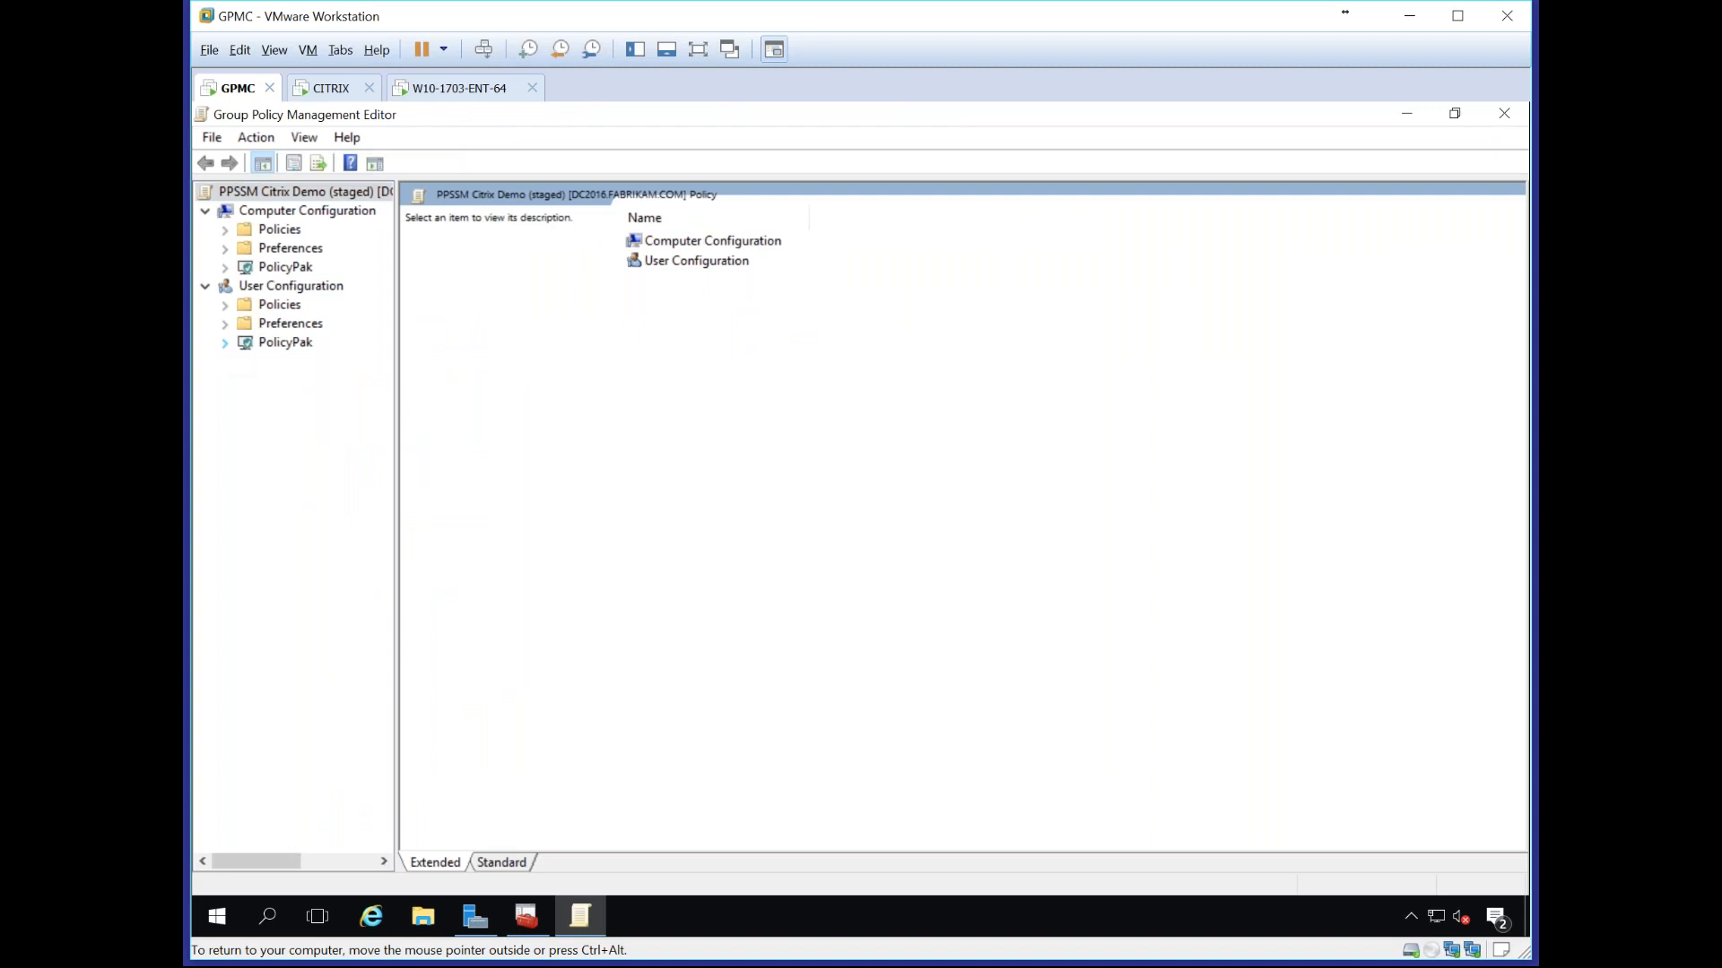
pyautogui.click(225, 344)
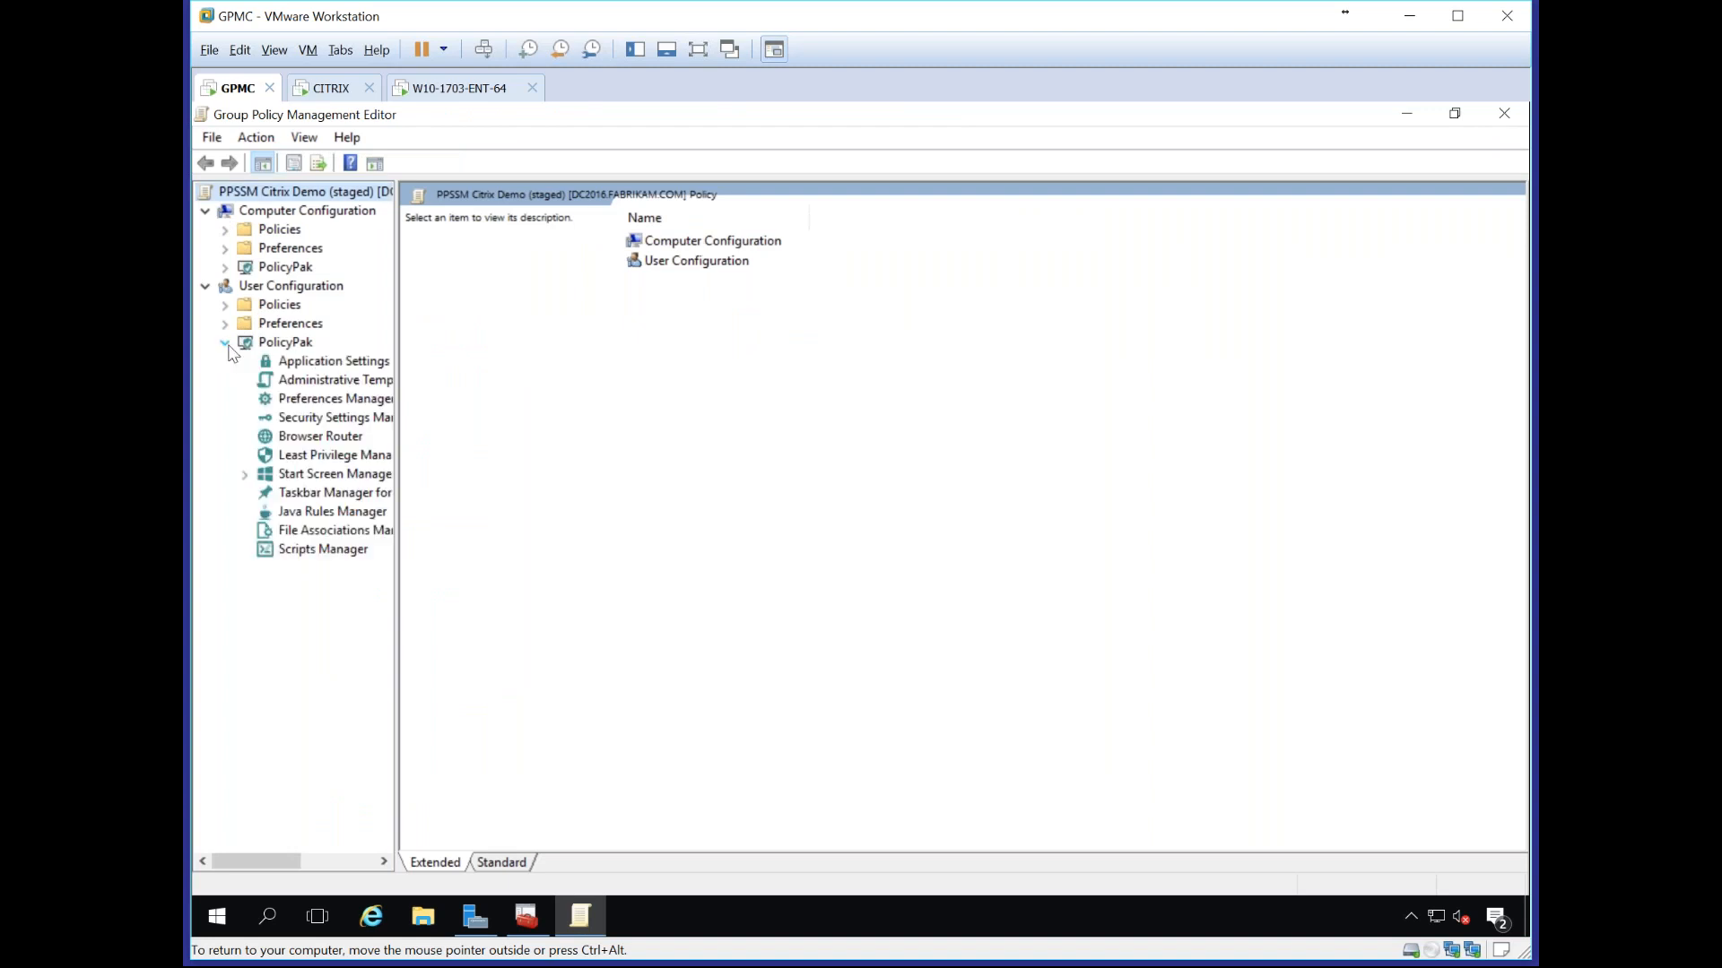
pyautogui.click(333, 473)
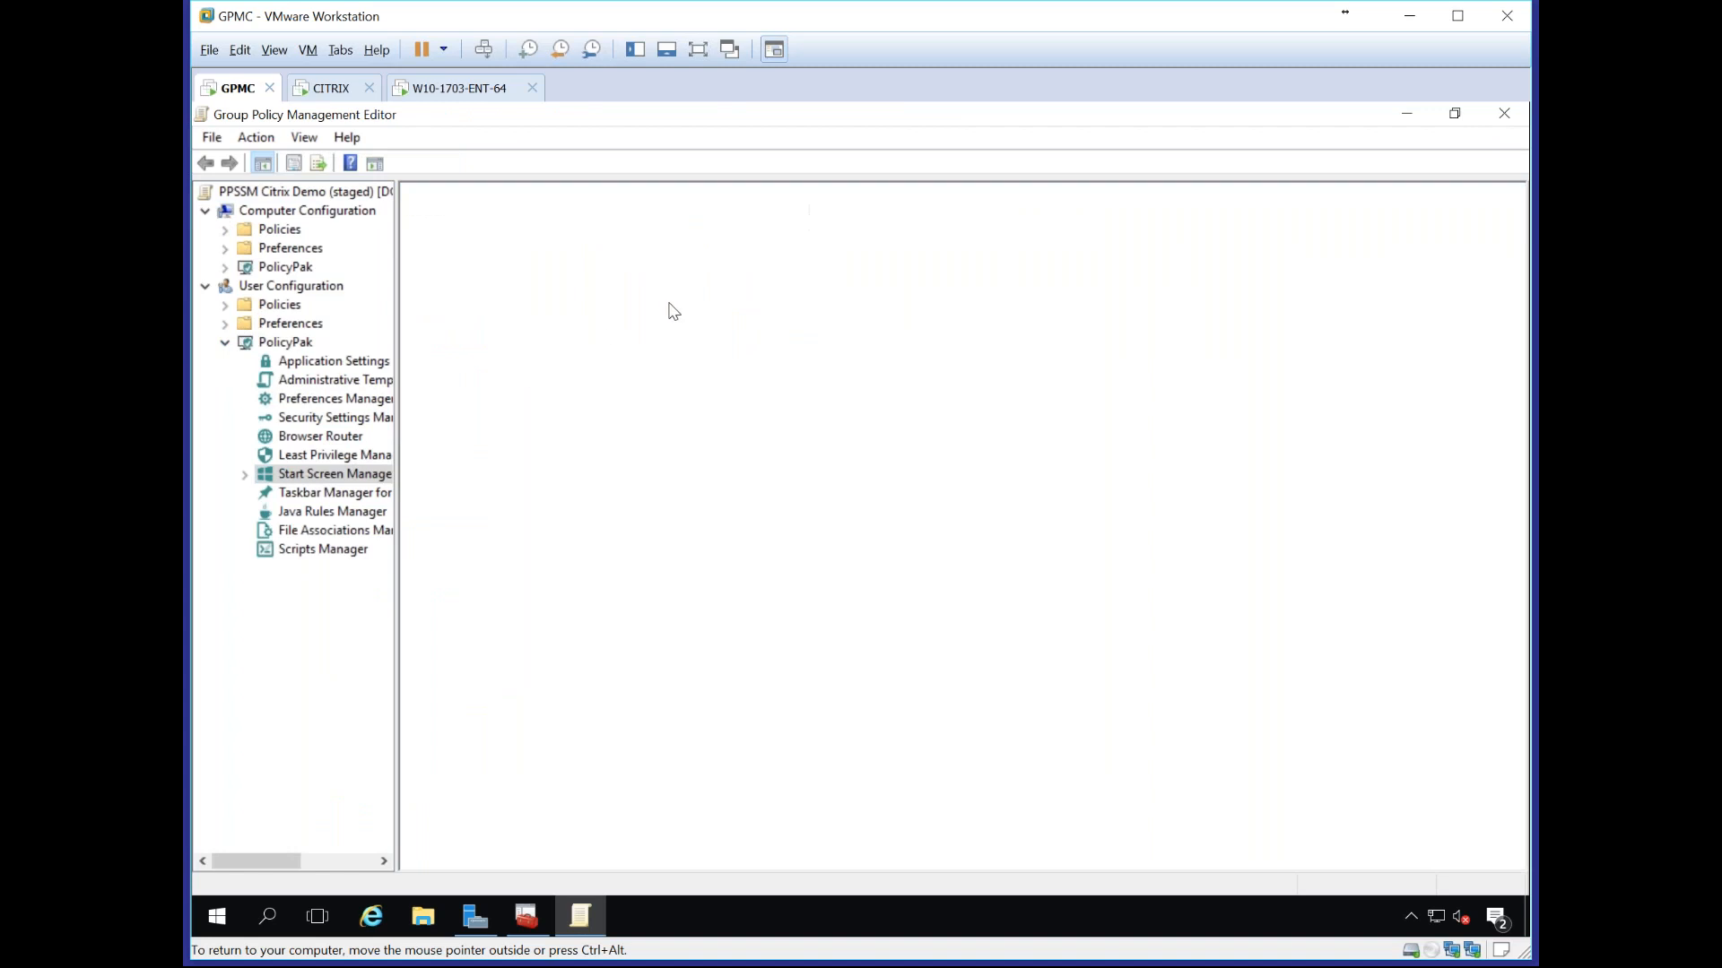
pyautogui.click(710, 294)
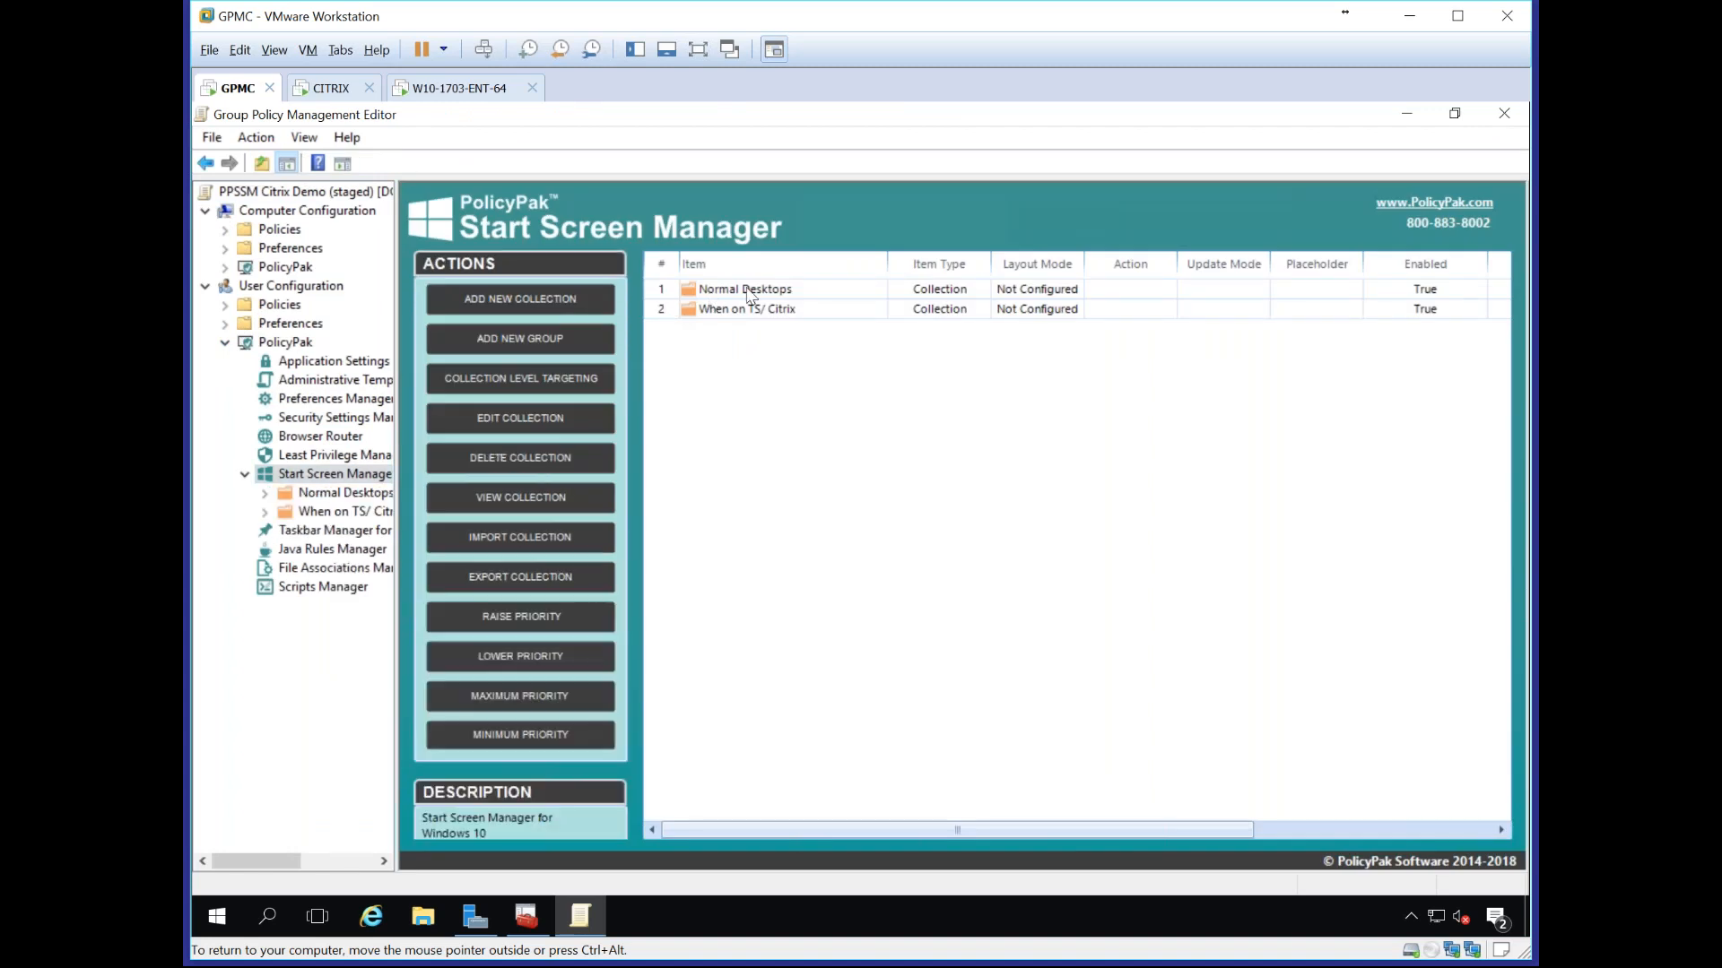
# Step: Examine the tiles of the Citrix XenApp Apps group in Normal Desktops and the Inside Citrix Group in When on TS/ Citrix
pyautogui.doubleClick(761, 290)
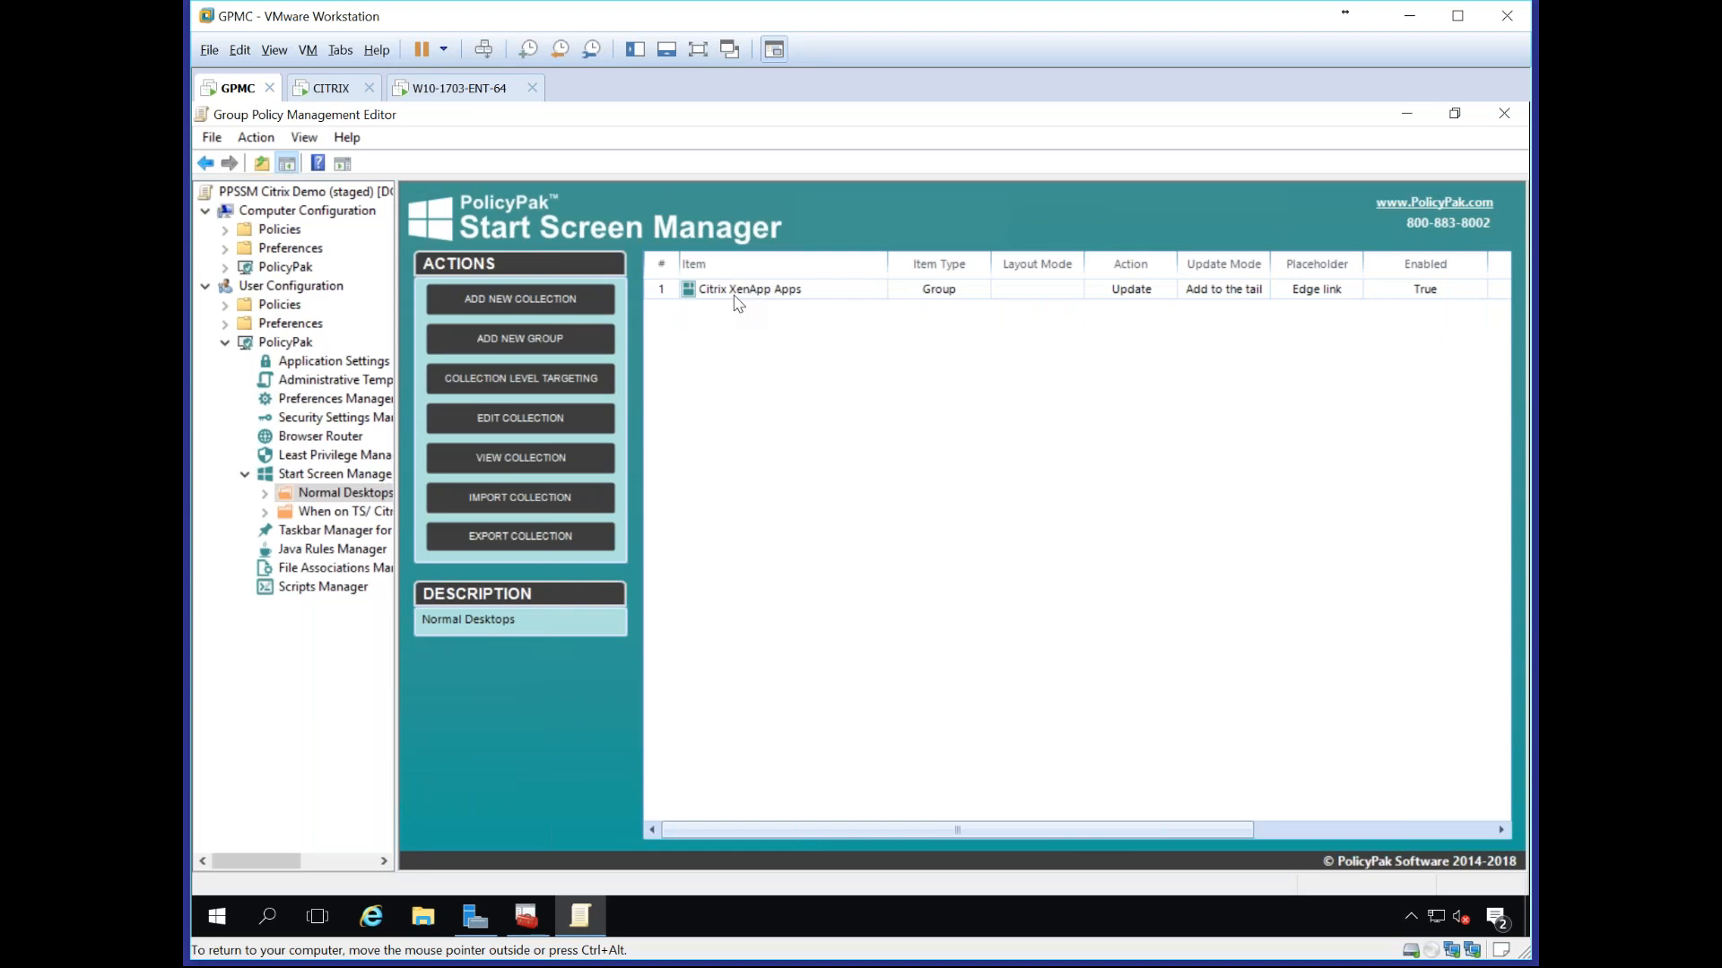
pyautogui.doubleClick(734, 296)
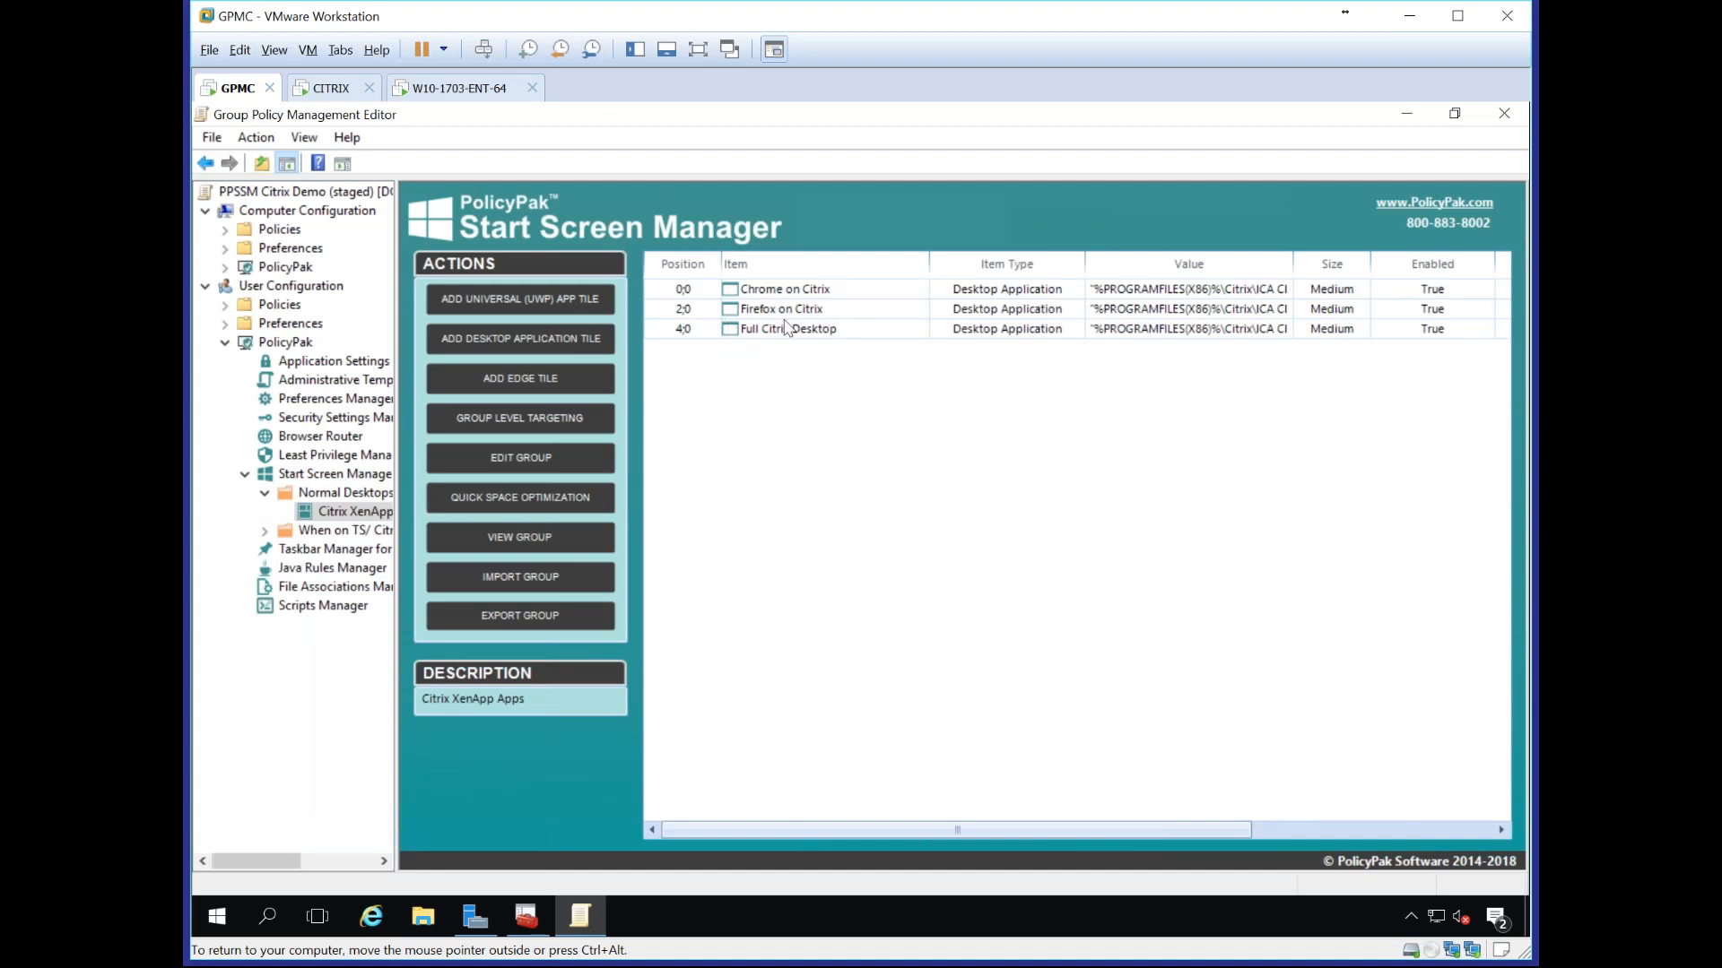
pyautogui.click(310, 532)
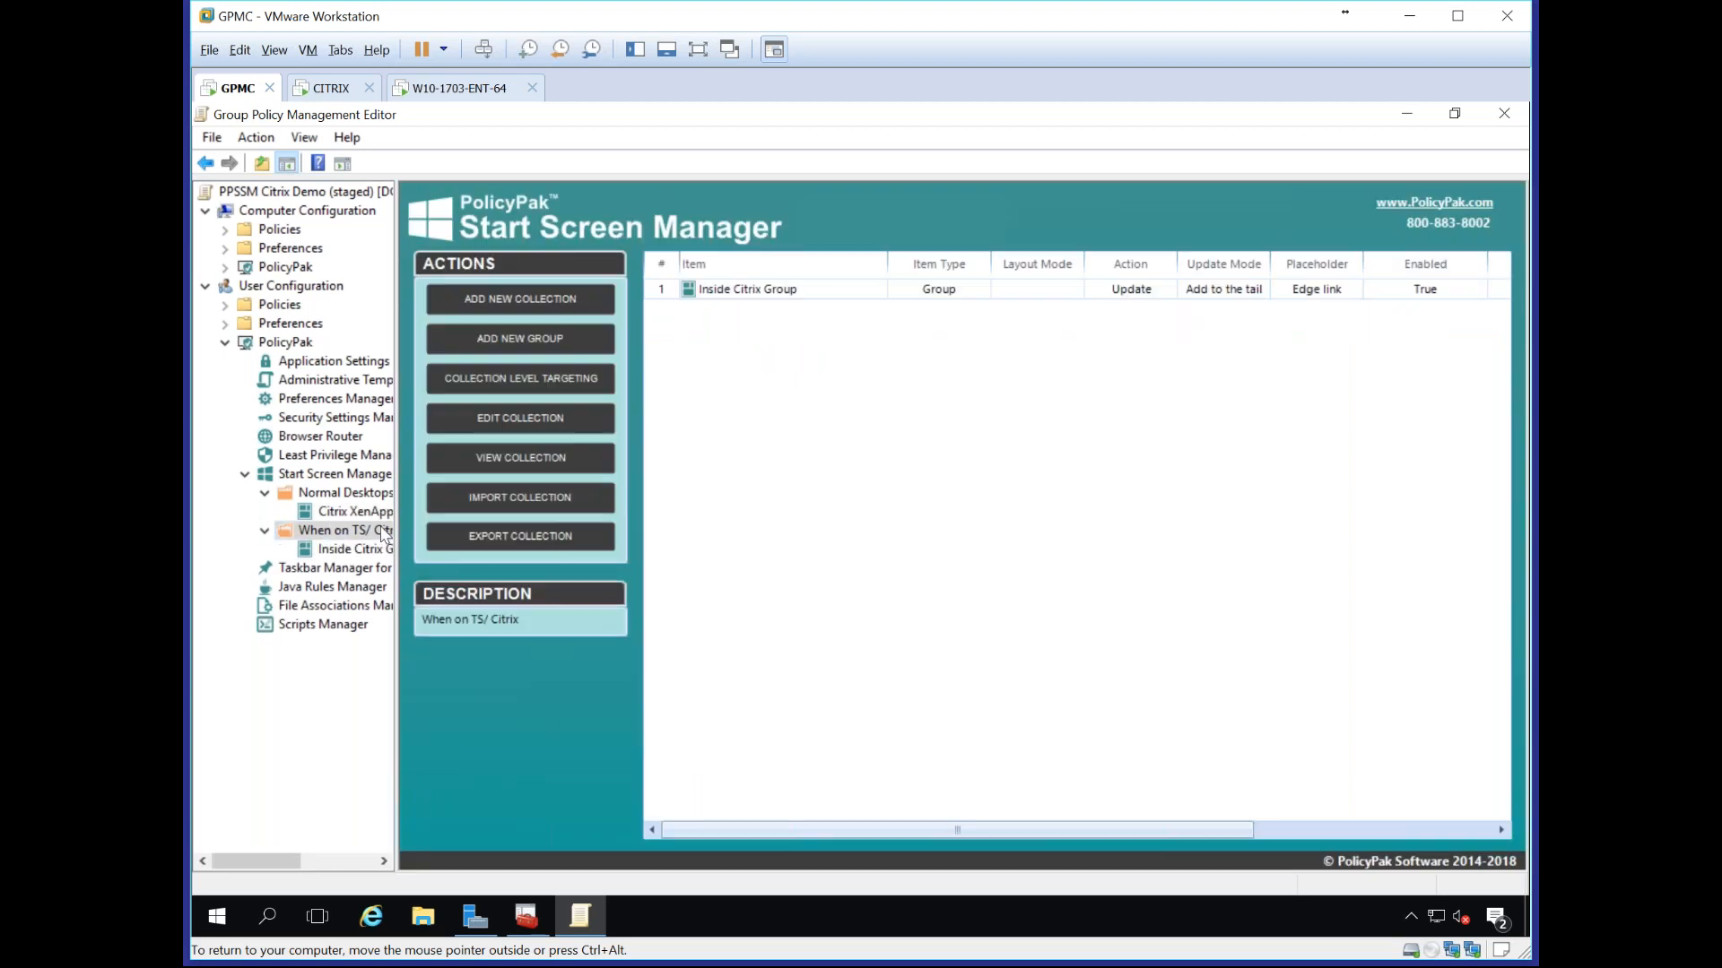
pyautogui.doubleClick(751, 291)
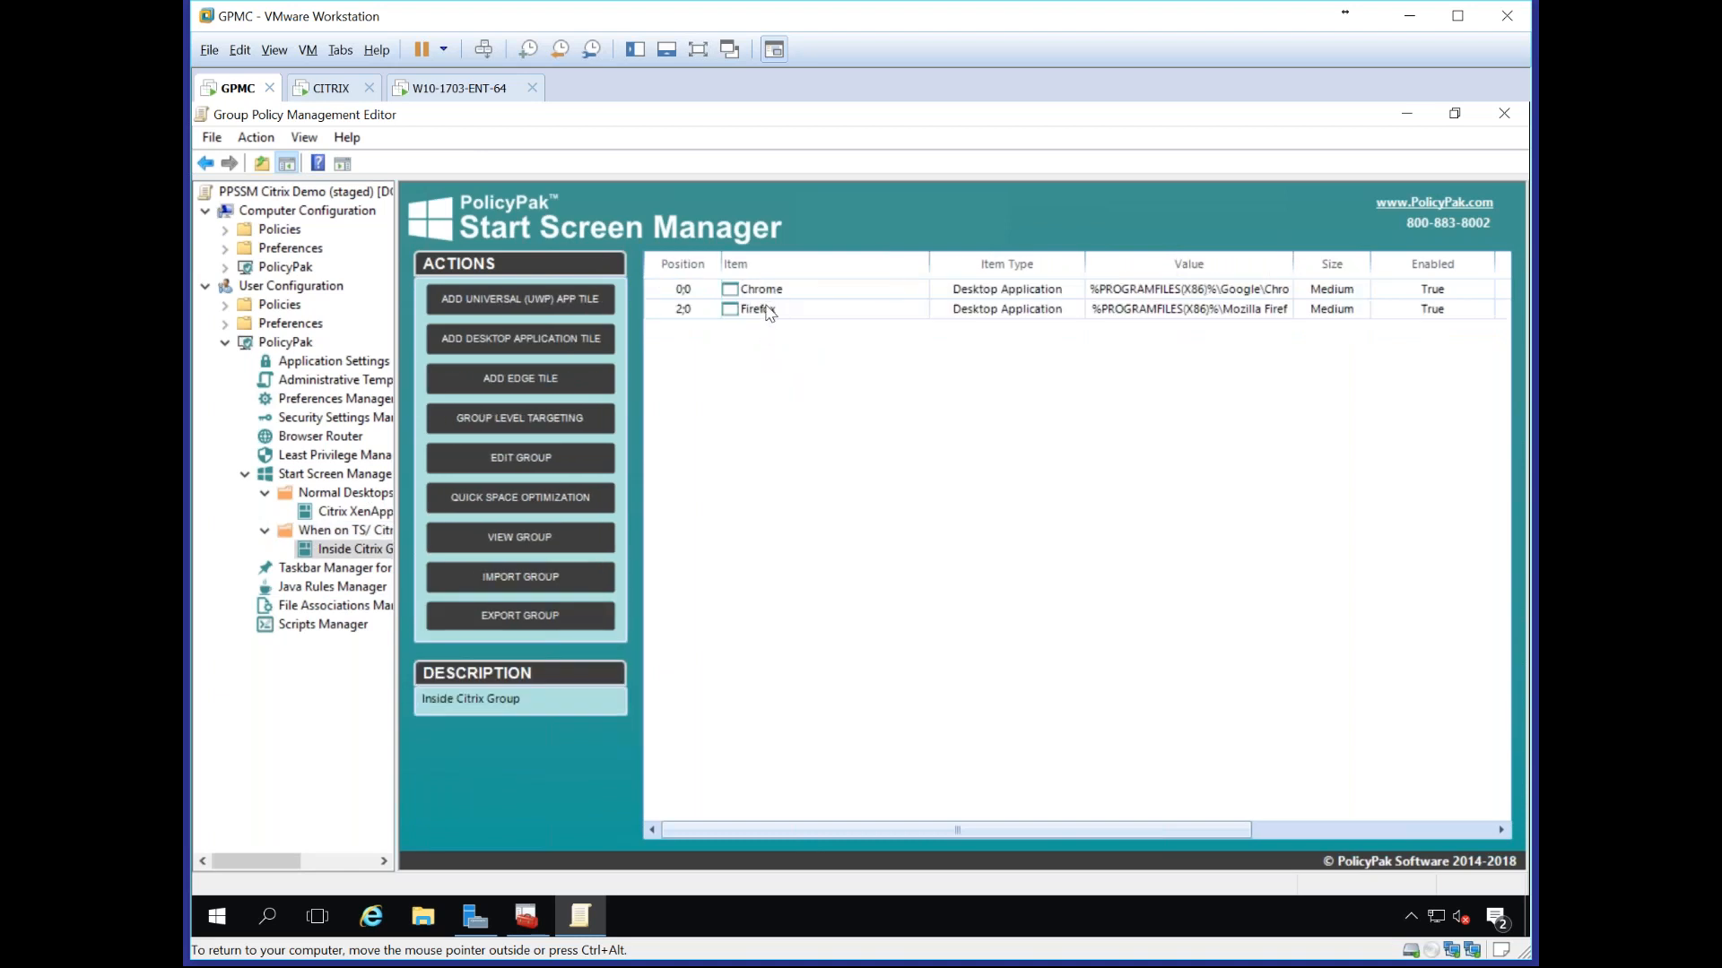
# Step: Switch to the W10-1703-ENT-64 machine and run gpupdate in a Command Prompt placed at the side of the desktop
pyautogui.click(452, 88)
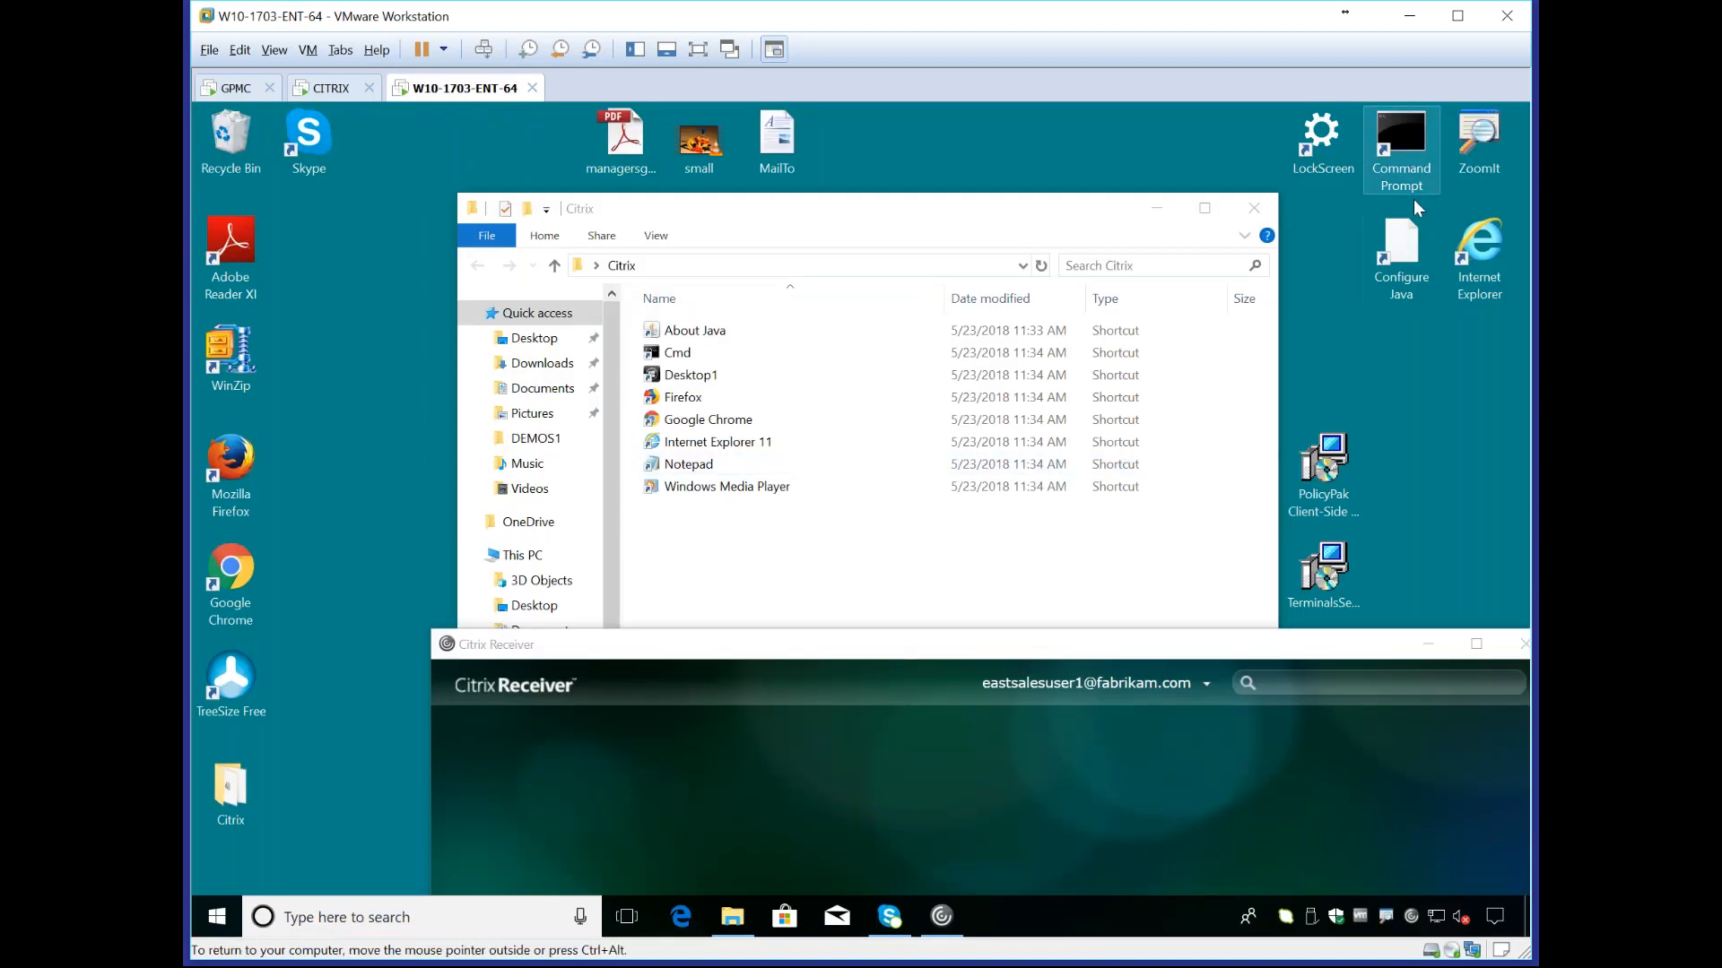
pyautogui.doubleClick(1430, 154)
pyautogui.moveTo(703, 180); pyautogui.dragTo(1249, 185)
pyautogui.click(1214, 375)
pyautogui.write('gpupdate')
pyautogui.press('Return')
pyautogui.moveTo(1044, 187); pyautogui.dragTo(1327, 204)
# Step: Launch Google Chrome from the Citrix XenApp Apps group in the Start menu and move the Citrix Receiver window aside
pyautogui.click(231, 933)
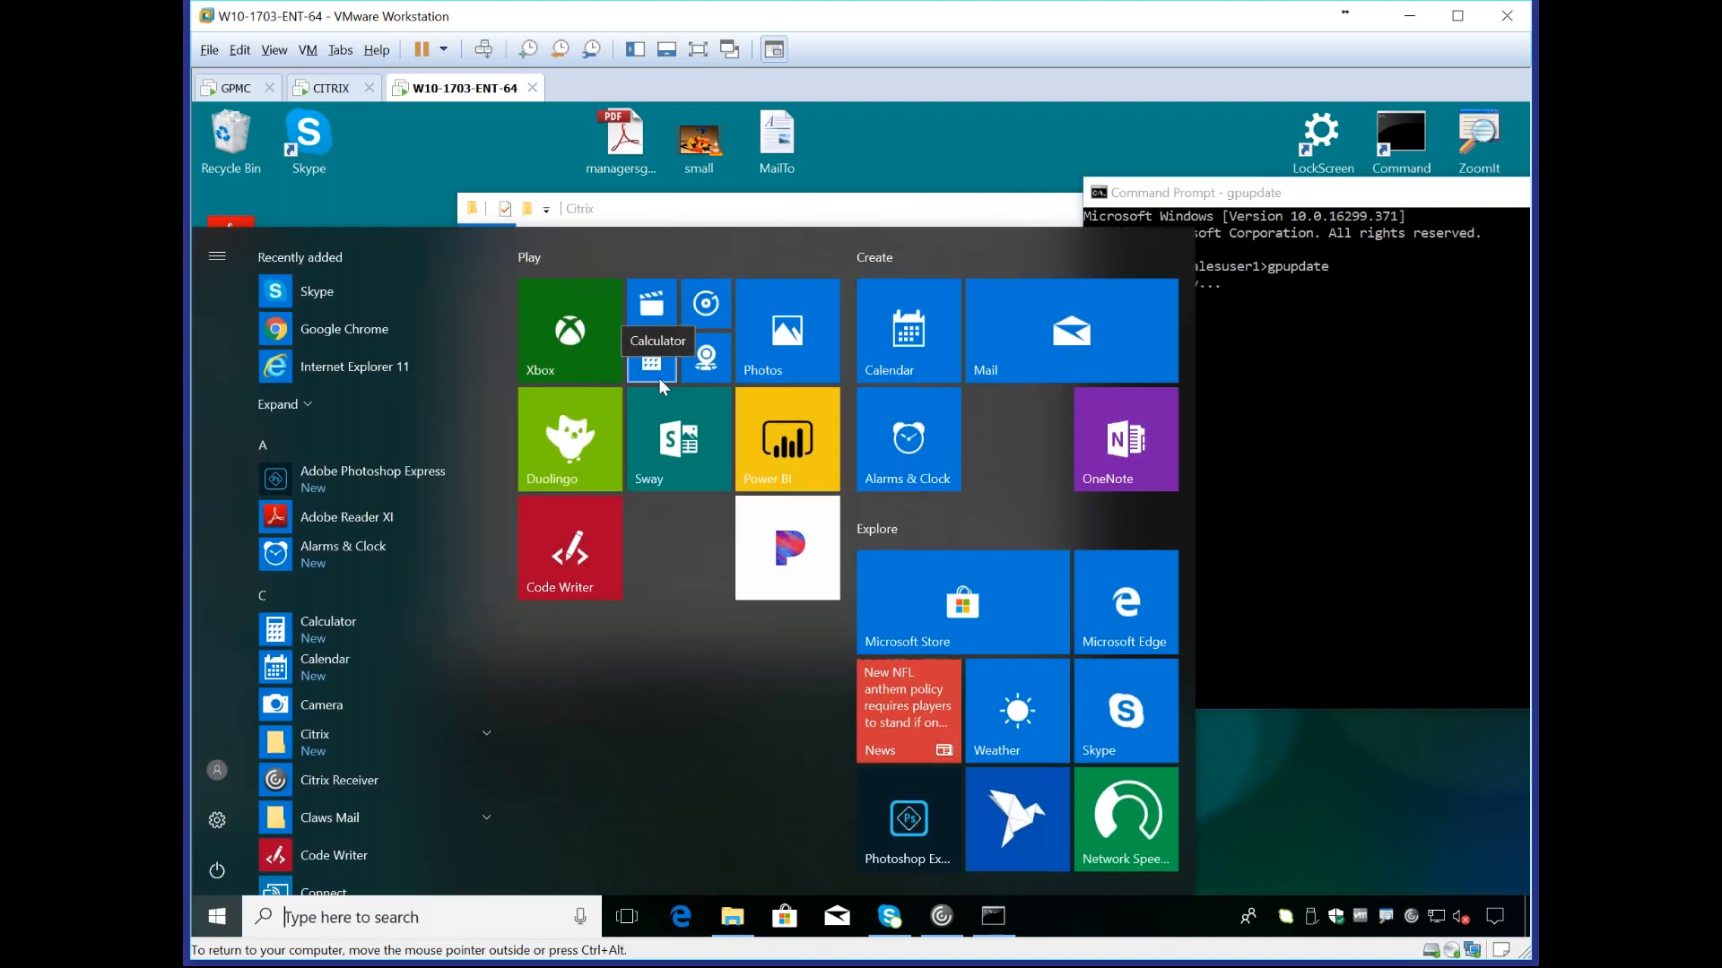
pyautogui.click(696, 477)
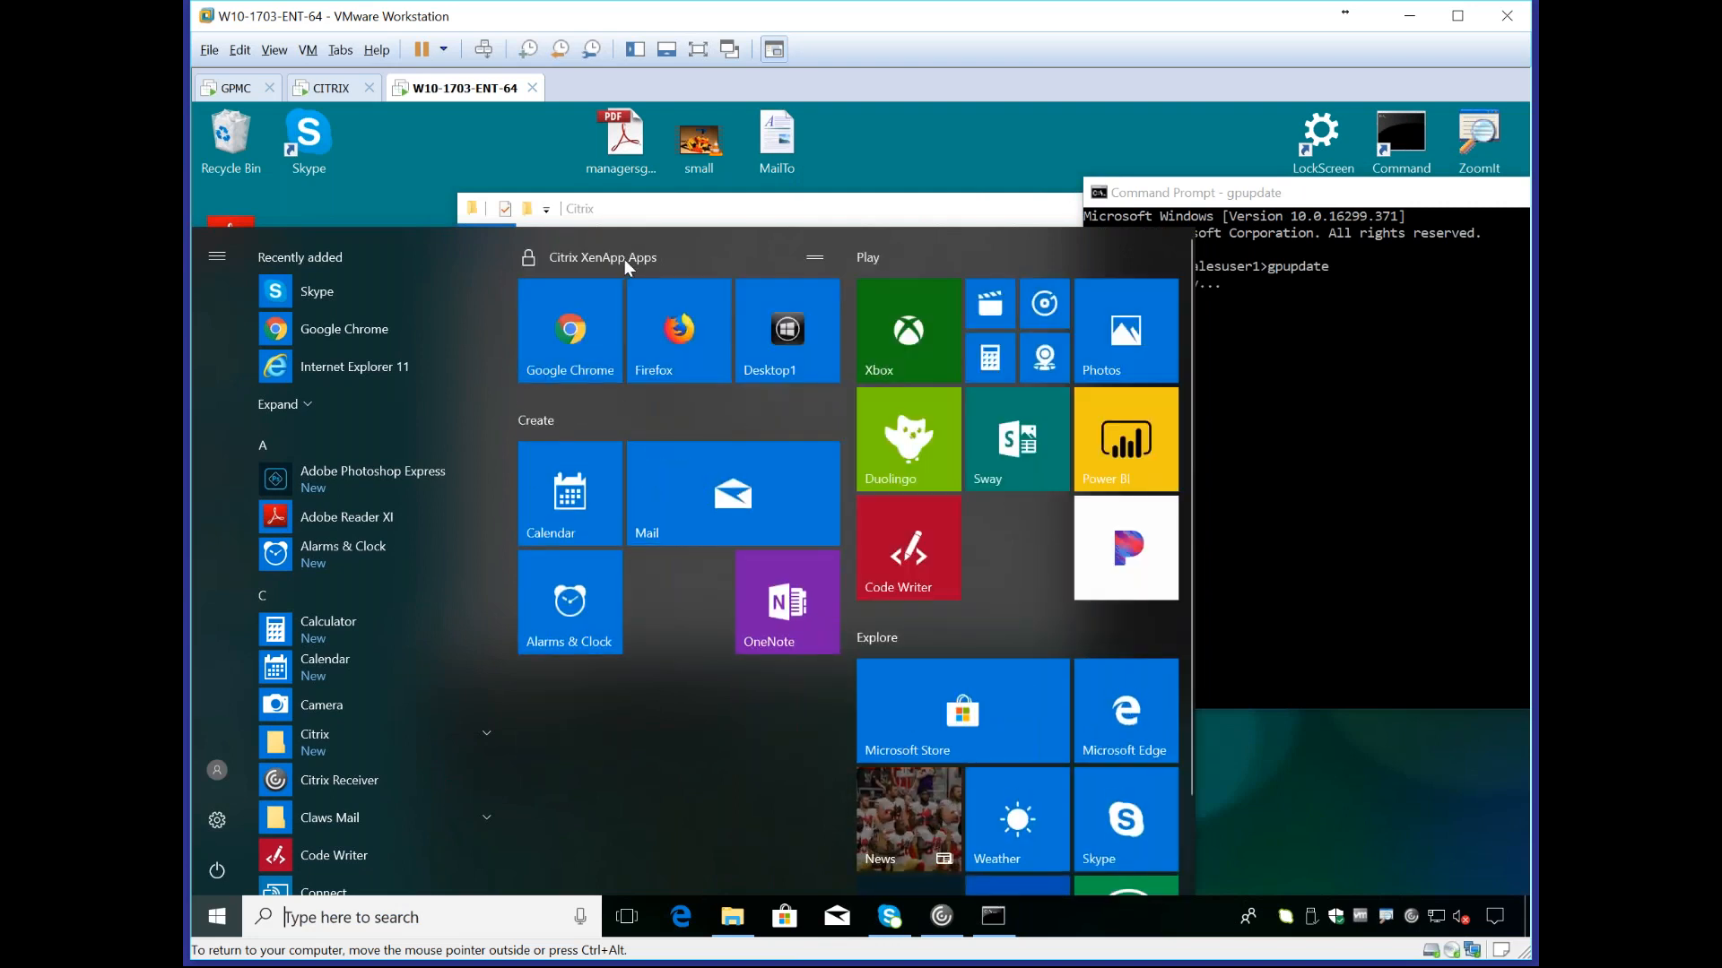
pyautogui.click(584, 341)
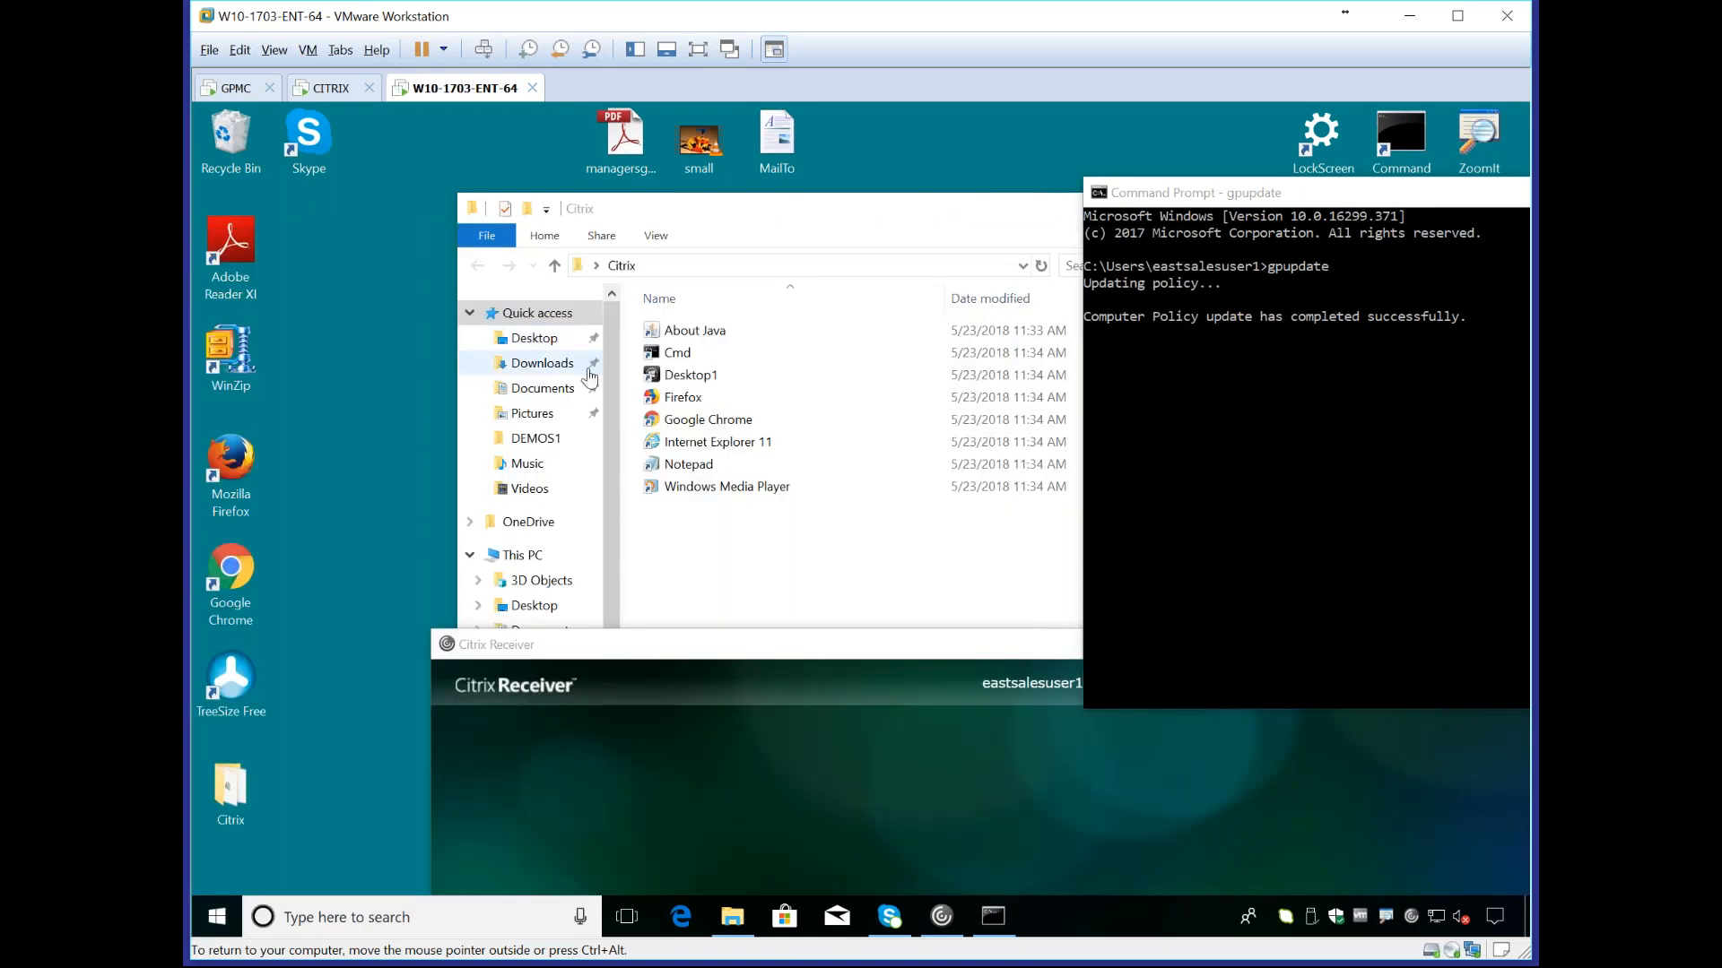
pyautogui.click(937, 650)
pyautogui.moveTo(937, 650); pyautogui.dragTo(1137, 541)
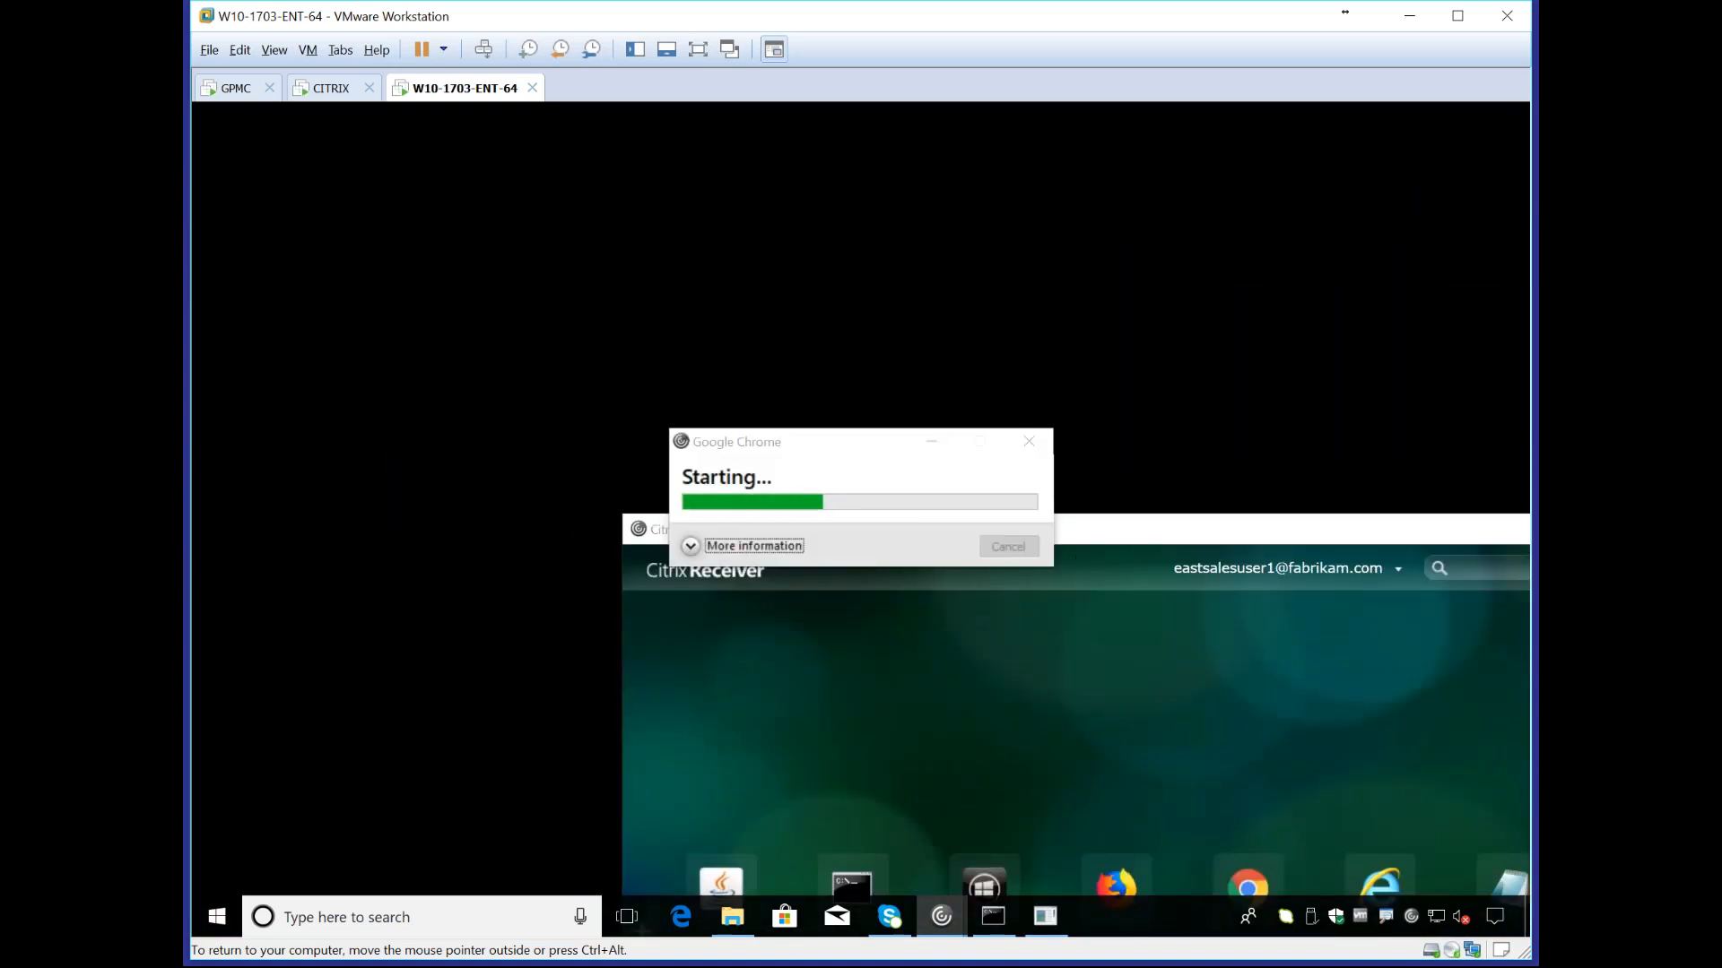
# Step: Launch the full Citrix desktop Desktop1 from the Citrix XenApp Apps group and dismiss the full-screen tip
pyautogui.click(229, 915)
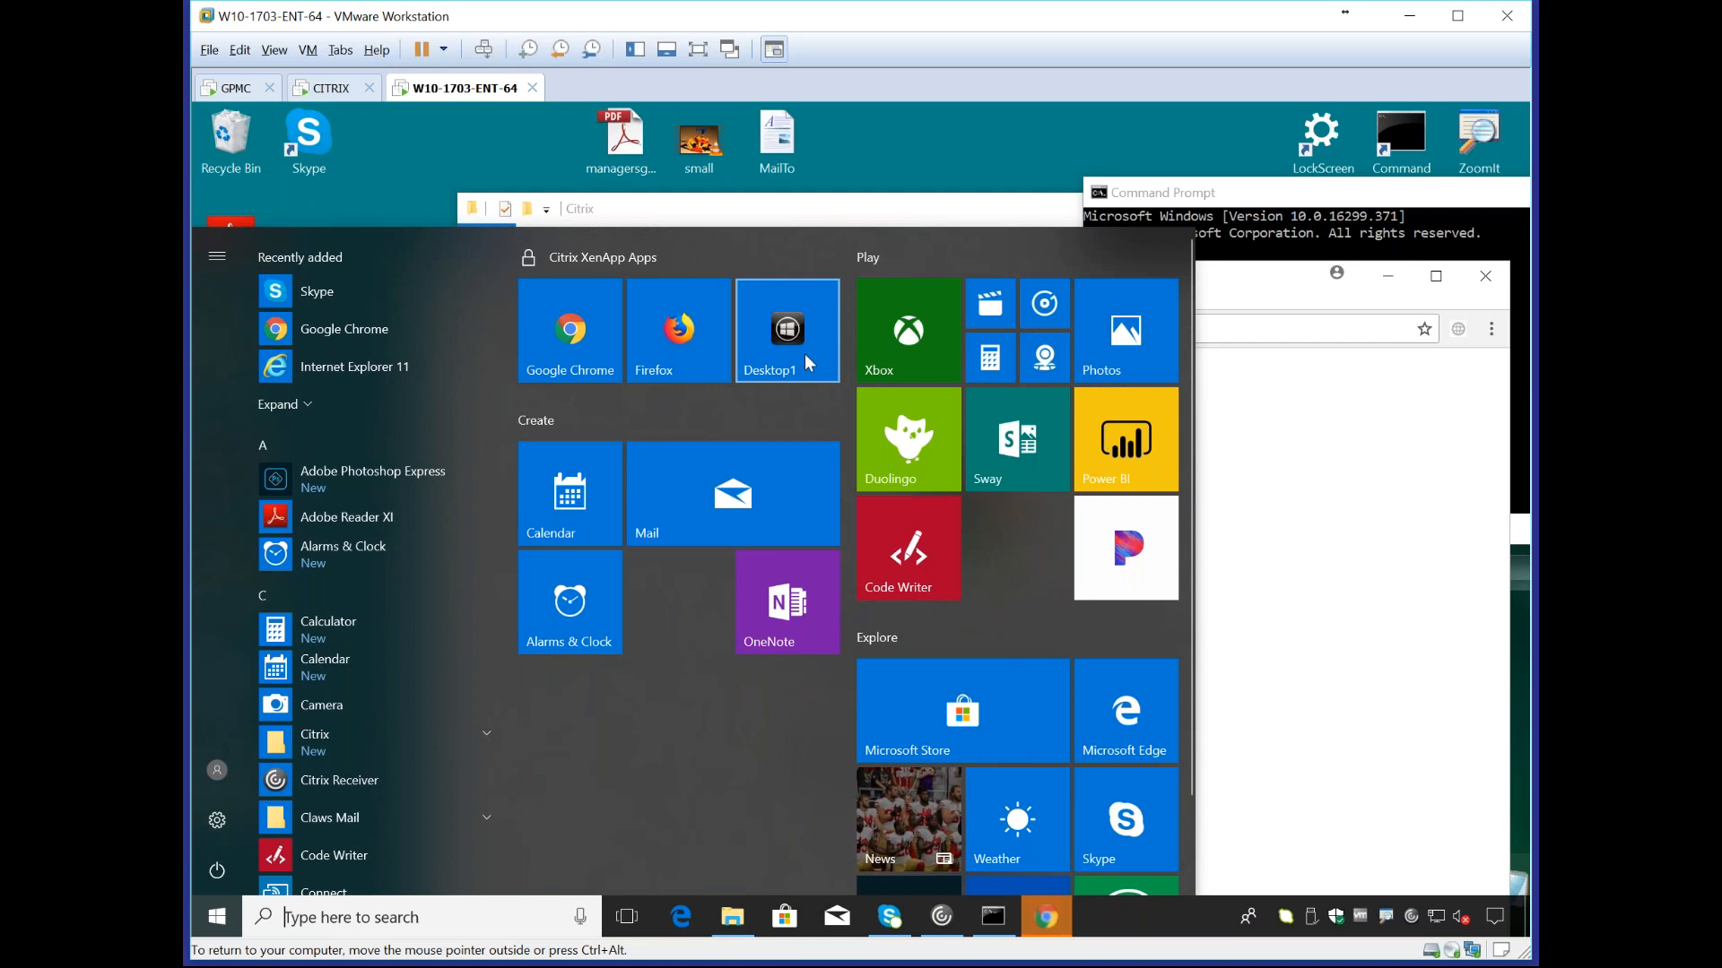
pyautogui.click(795, 345)
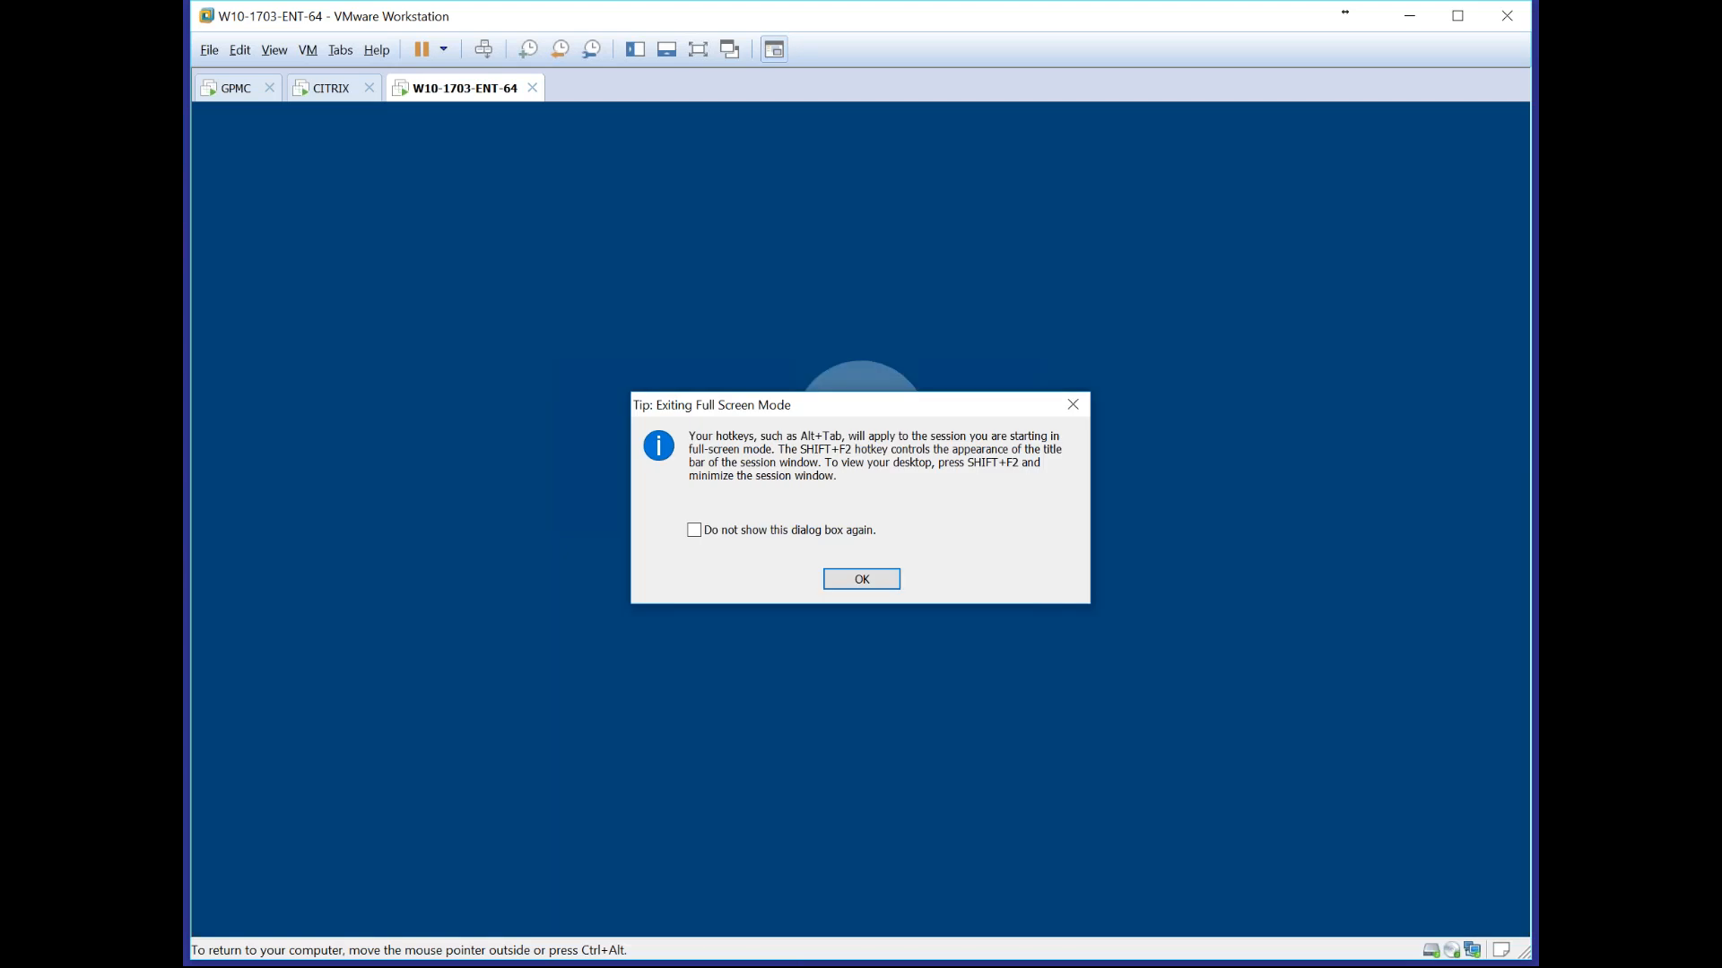
pyautogui.click(838, 574)
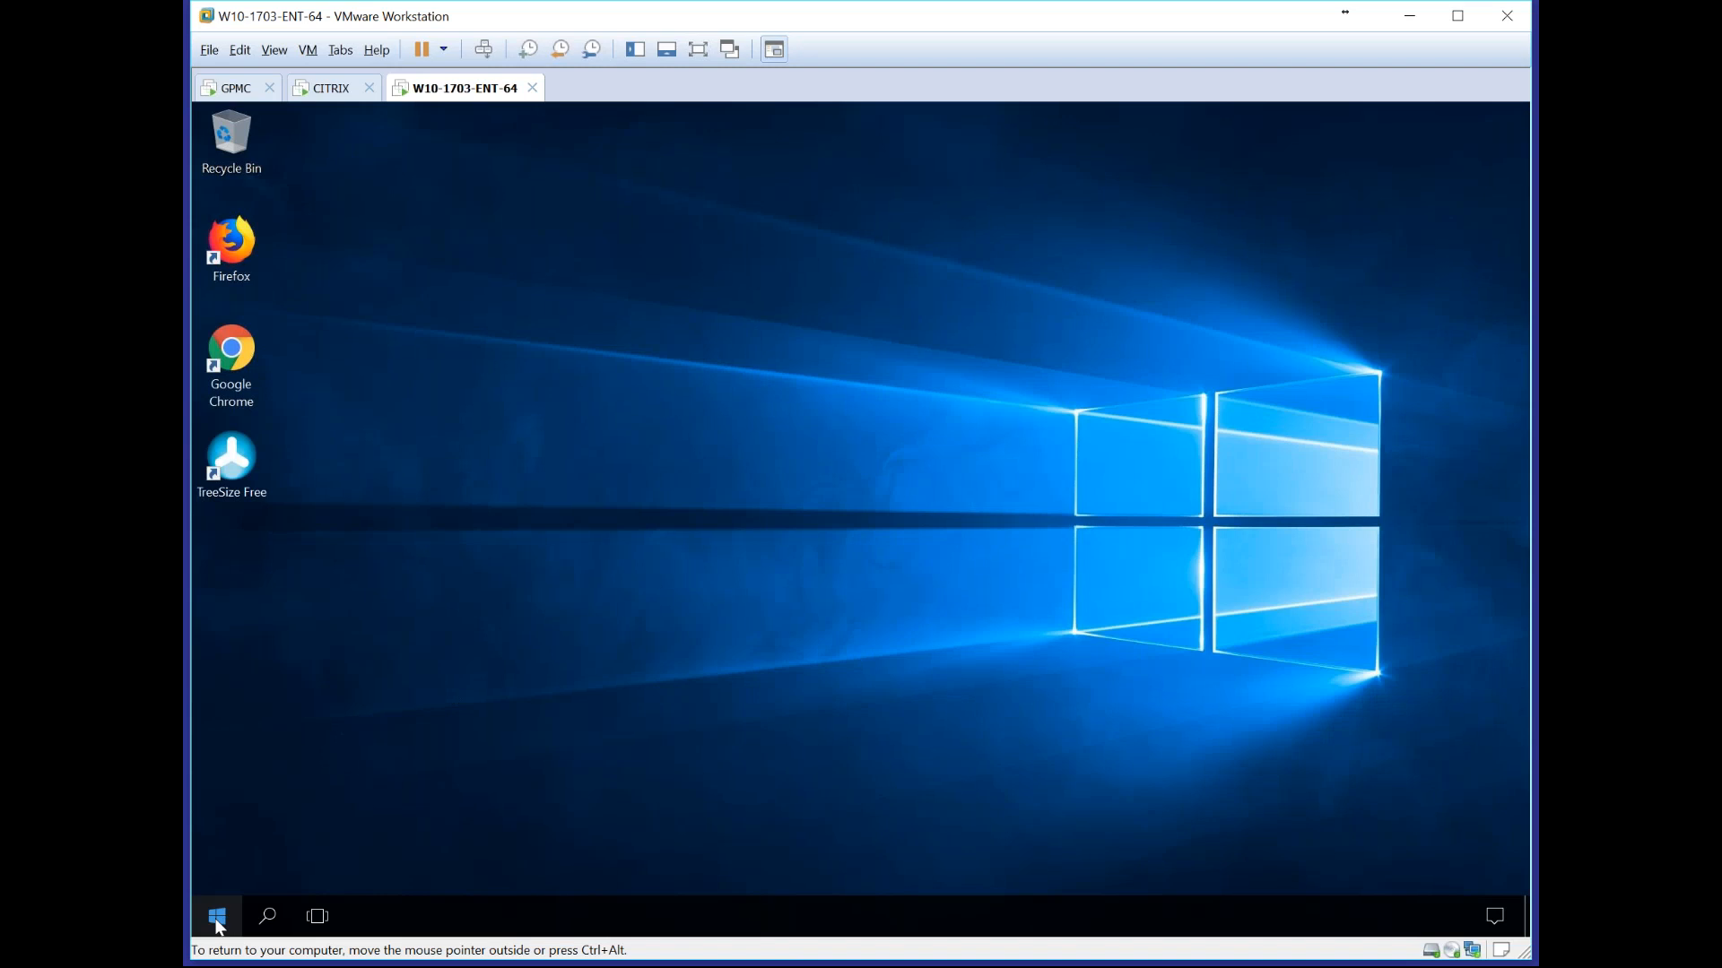
# Step: Inside the Citrix desktop, launch Firefox from the Inside Citrix Group and reposition its window
pyautogui.click(217, 918)
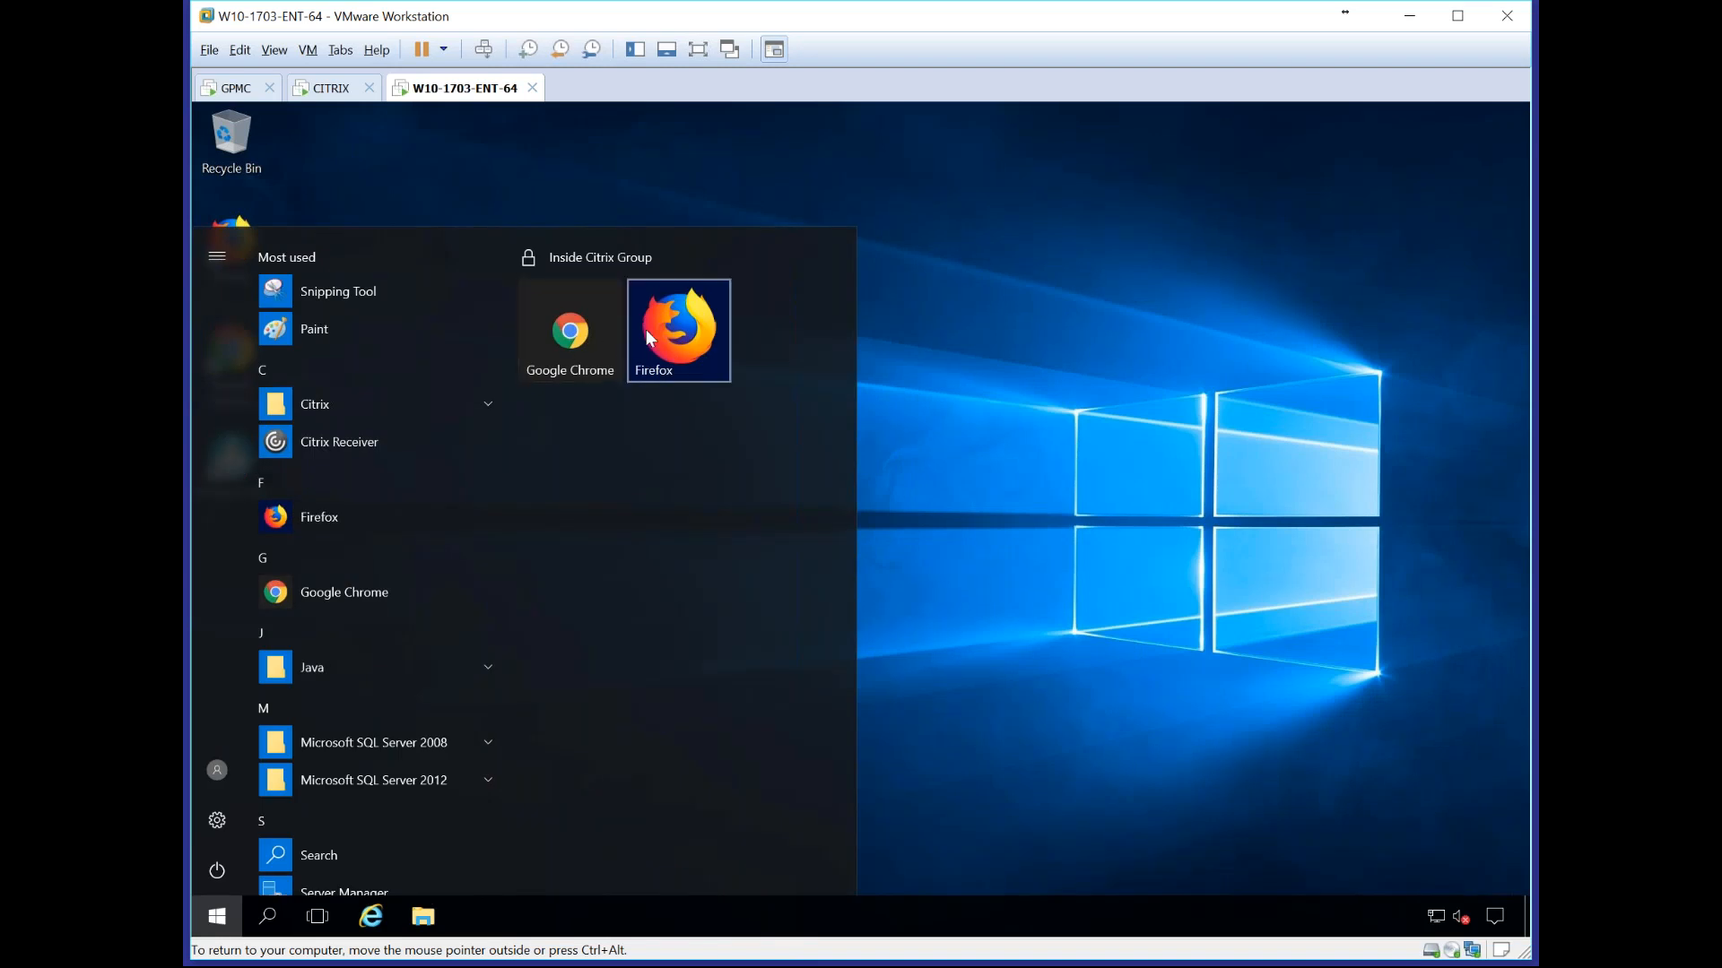
pyautogui.click(677, 342)
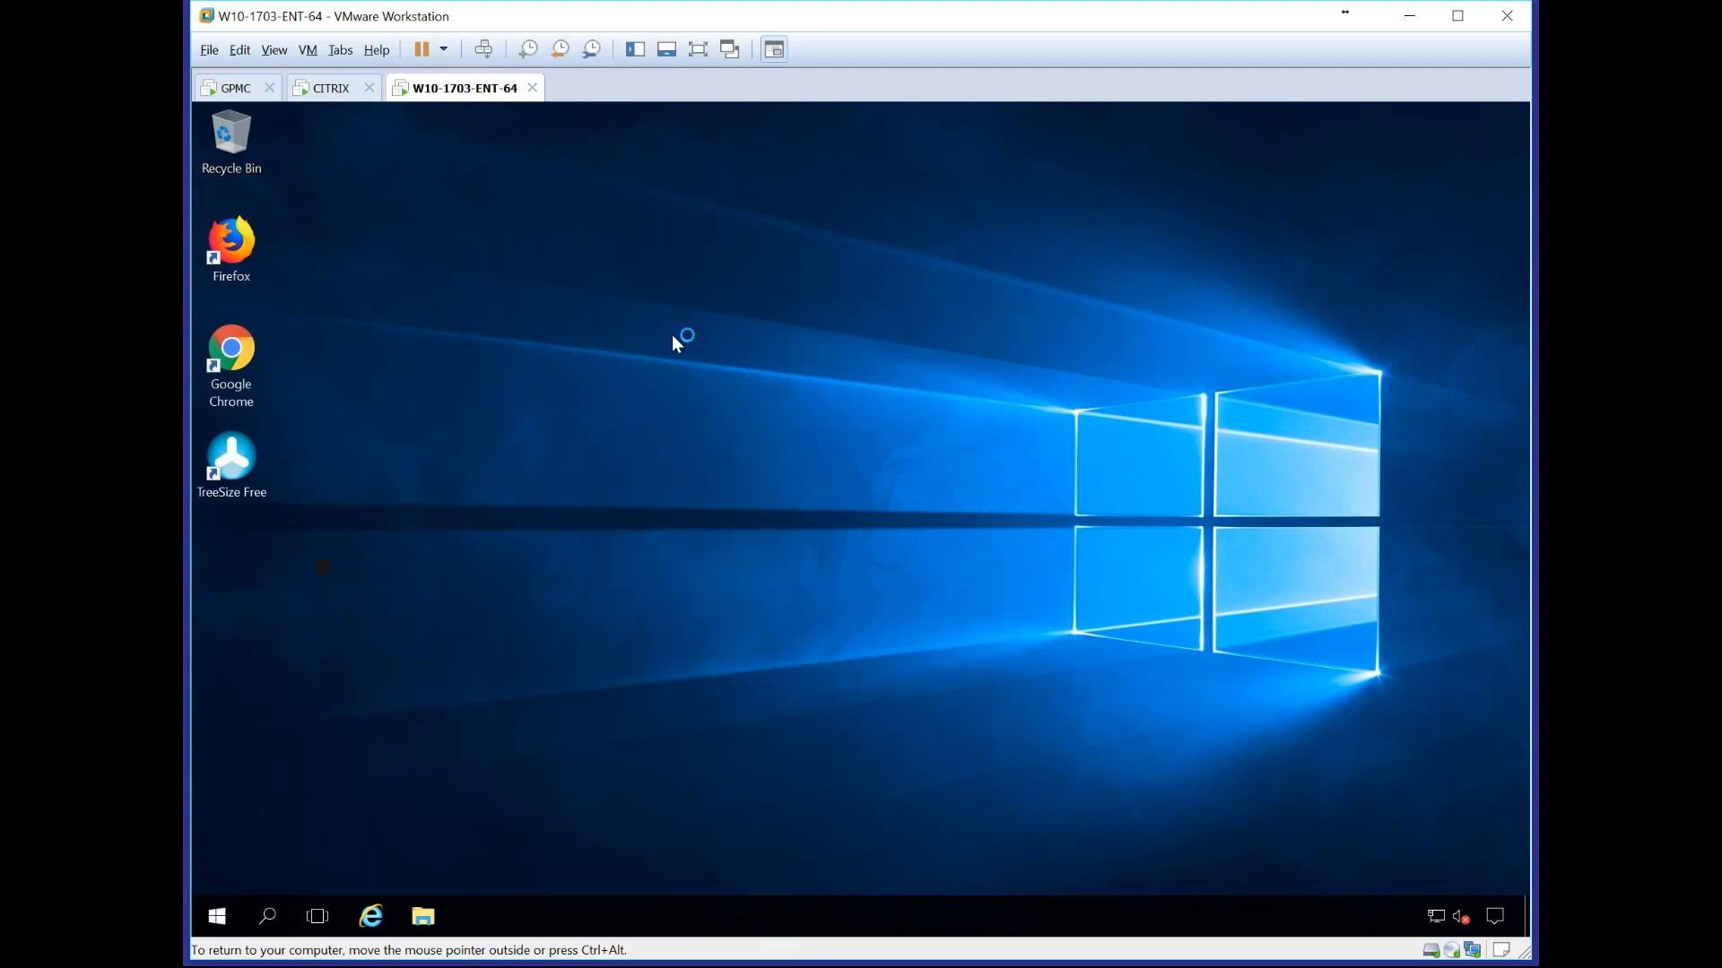
pyautogui.click(217, 916)
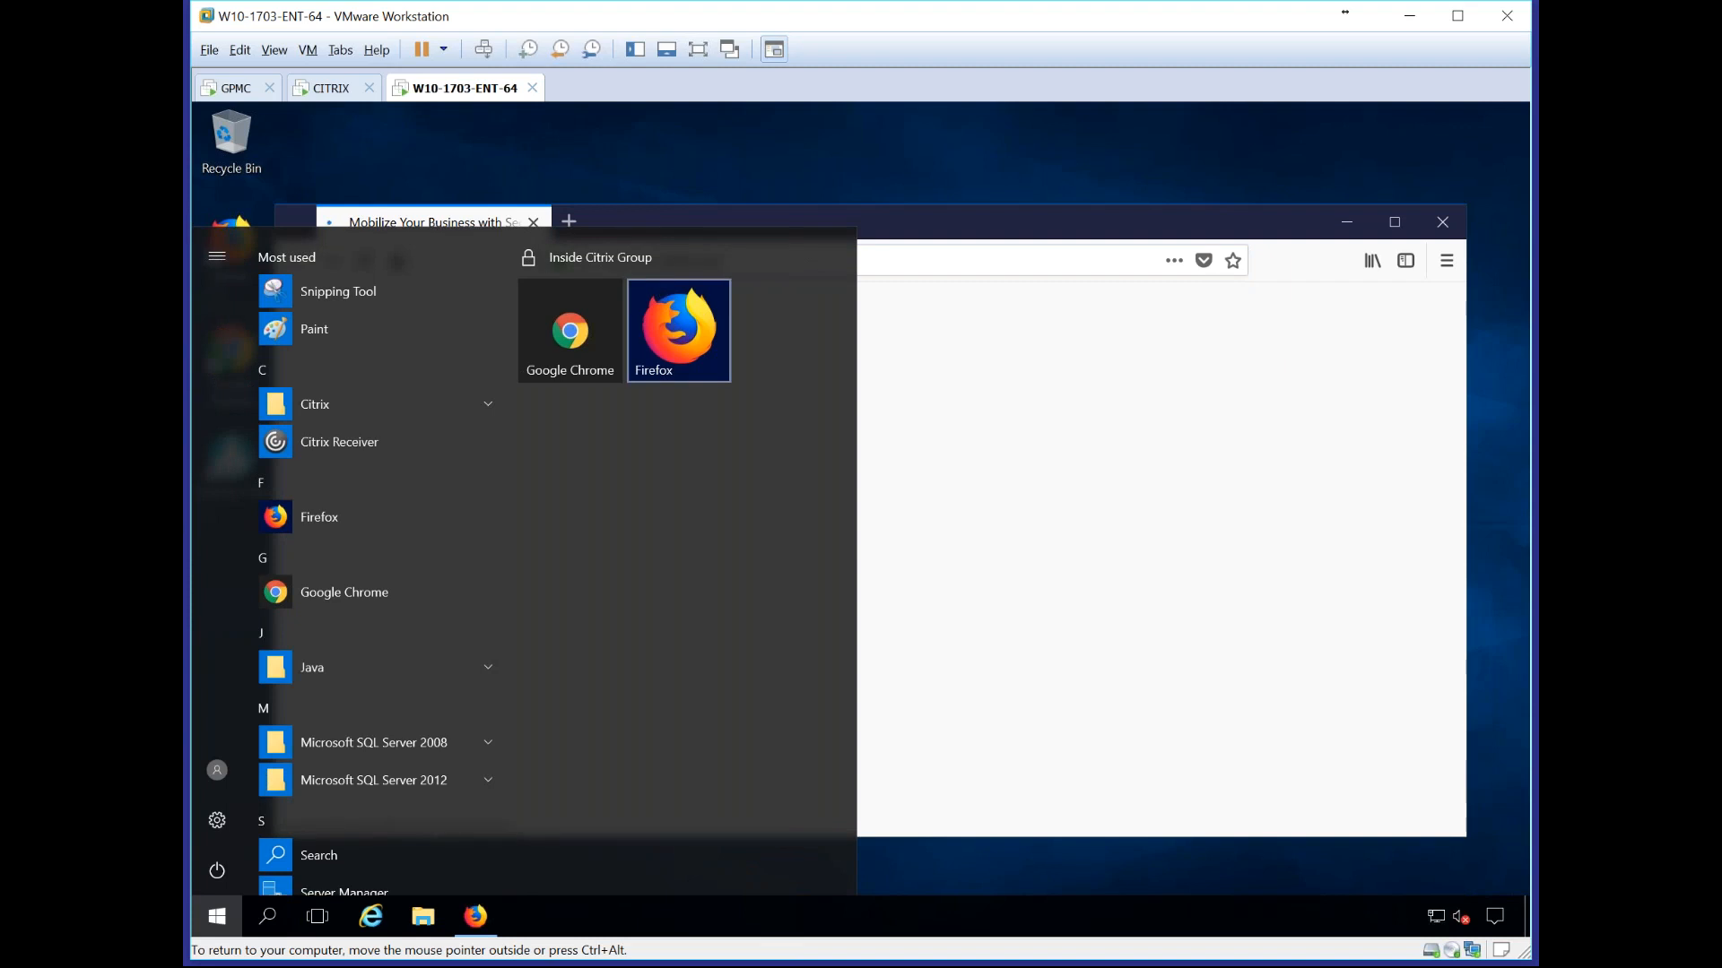
pyautogui.moveTo(902, 226); pyautogui.dragTo(981, 215)
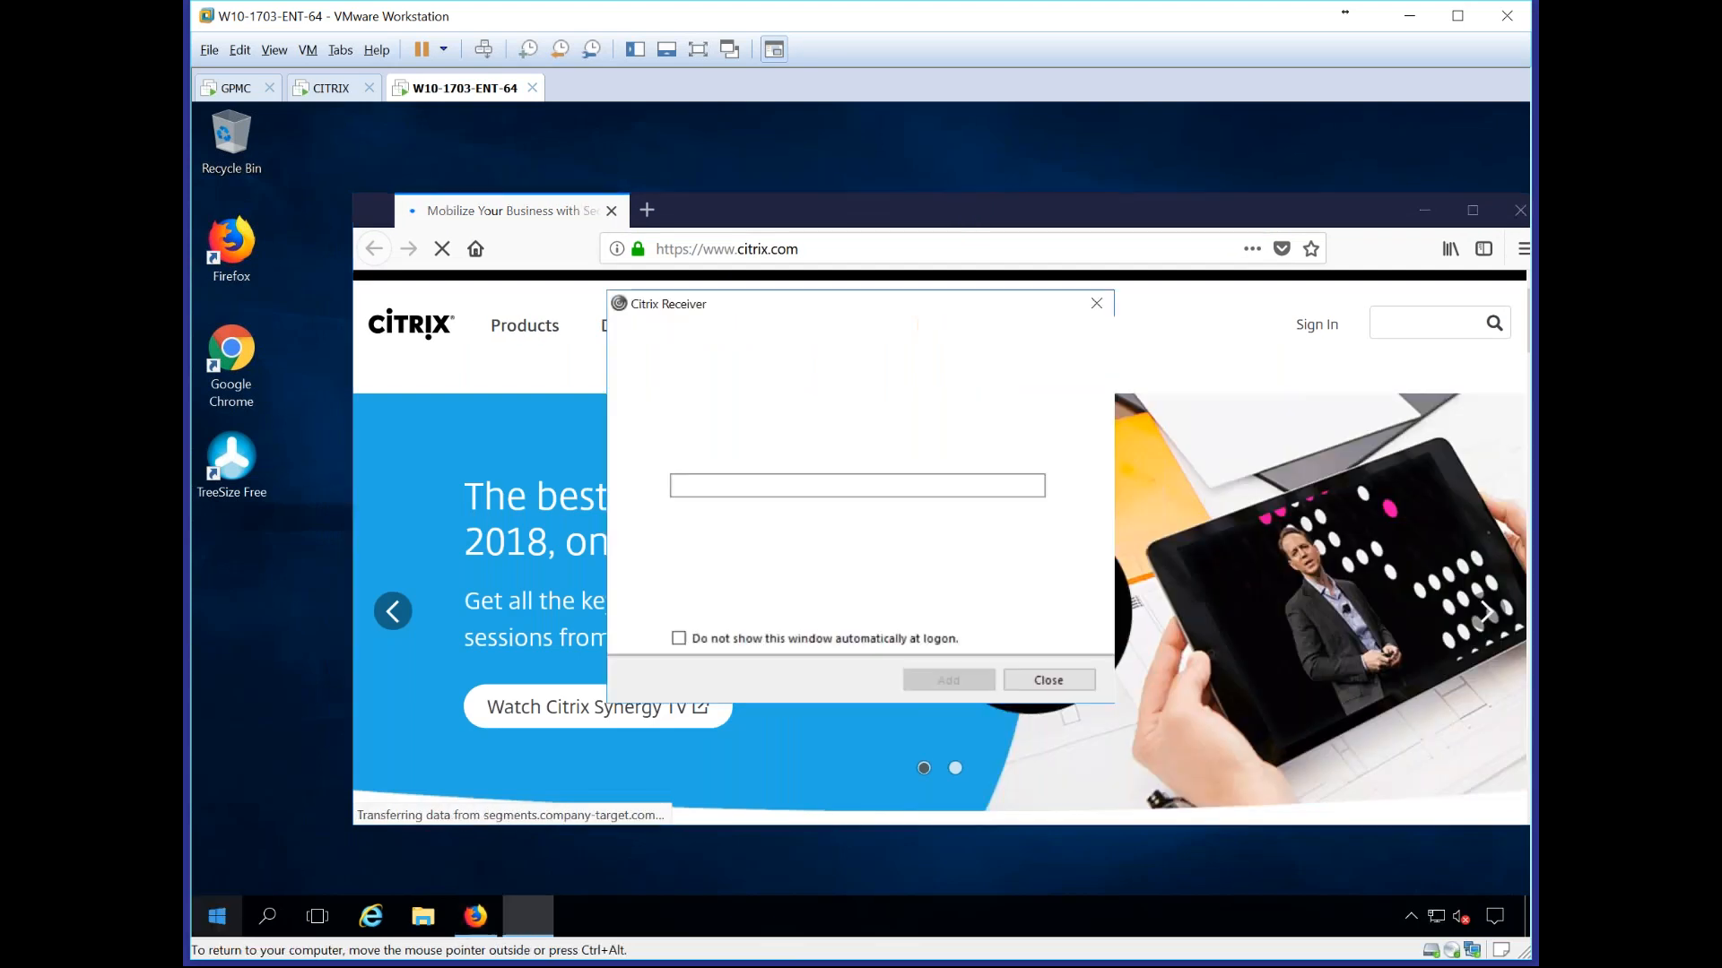
# Step: Examine the Citrix desktop's Start menu, including its app list and the locked Inside Citrix Group
pyautogui.click(216, 915)
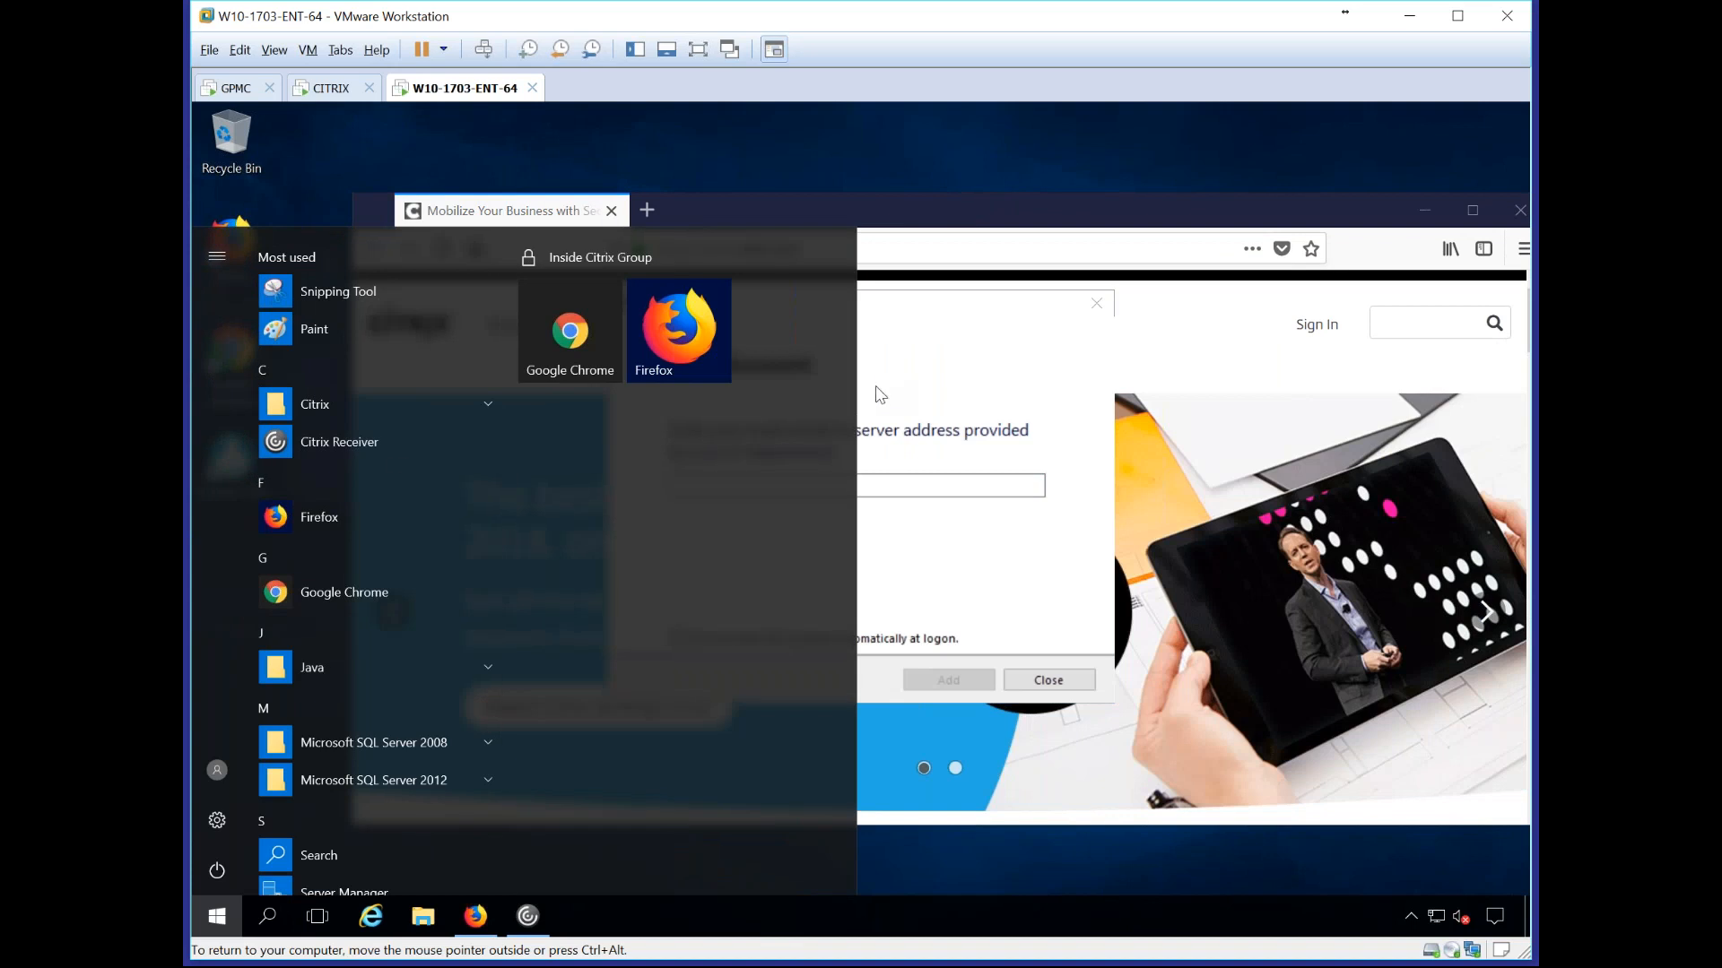
pyautogui.scroll(-5, 325, 556)
pyautogui.scroll(4, 324, 556)
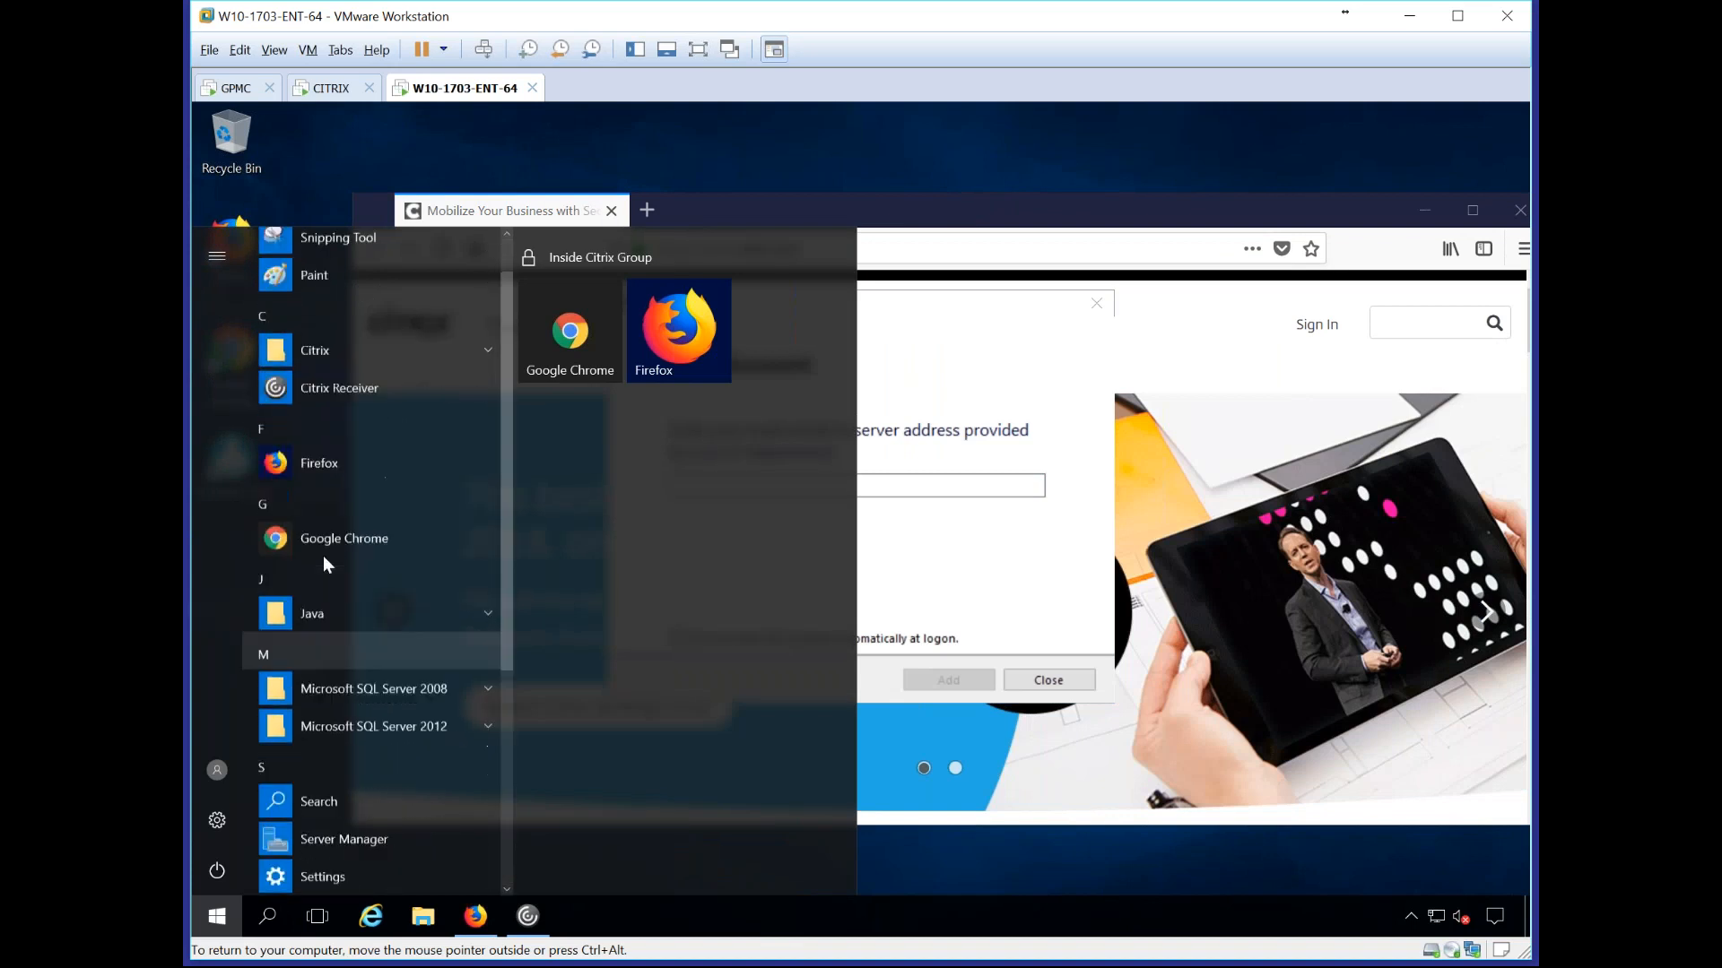
pyautogui.scroll(1, 323, 563)
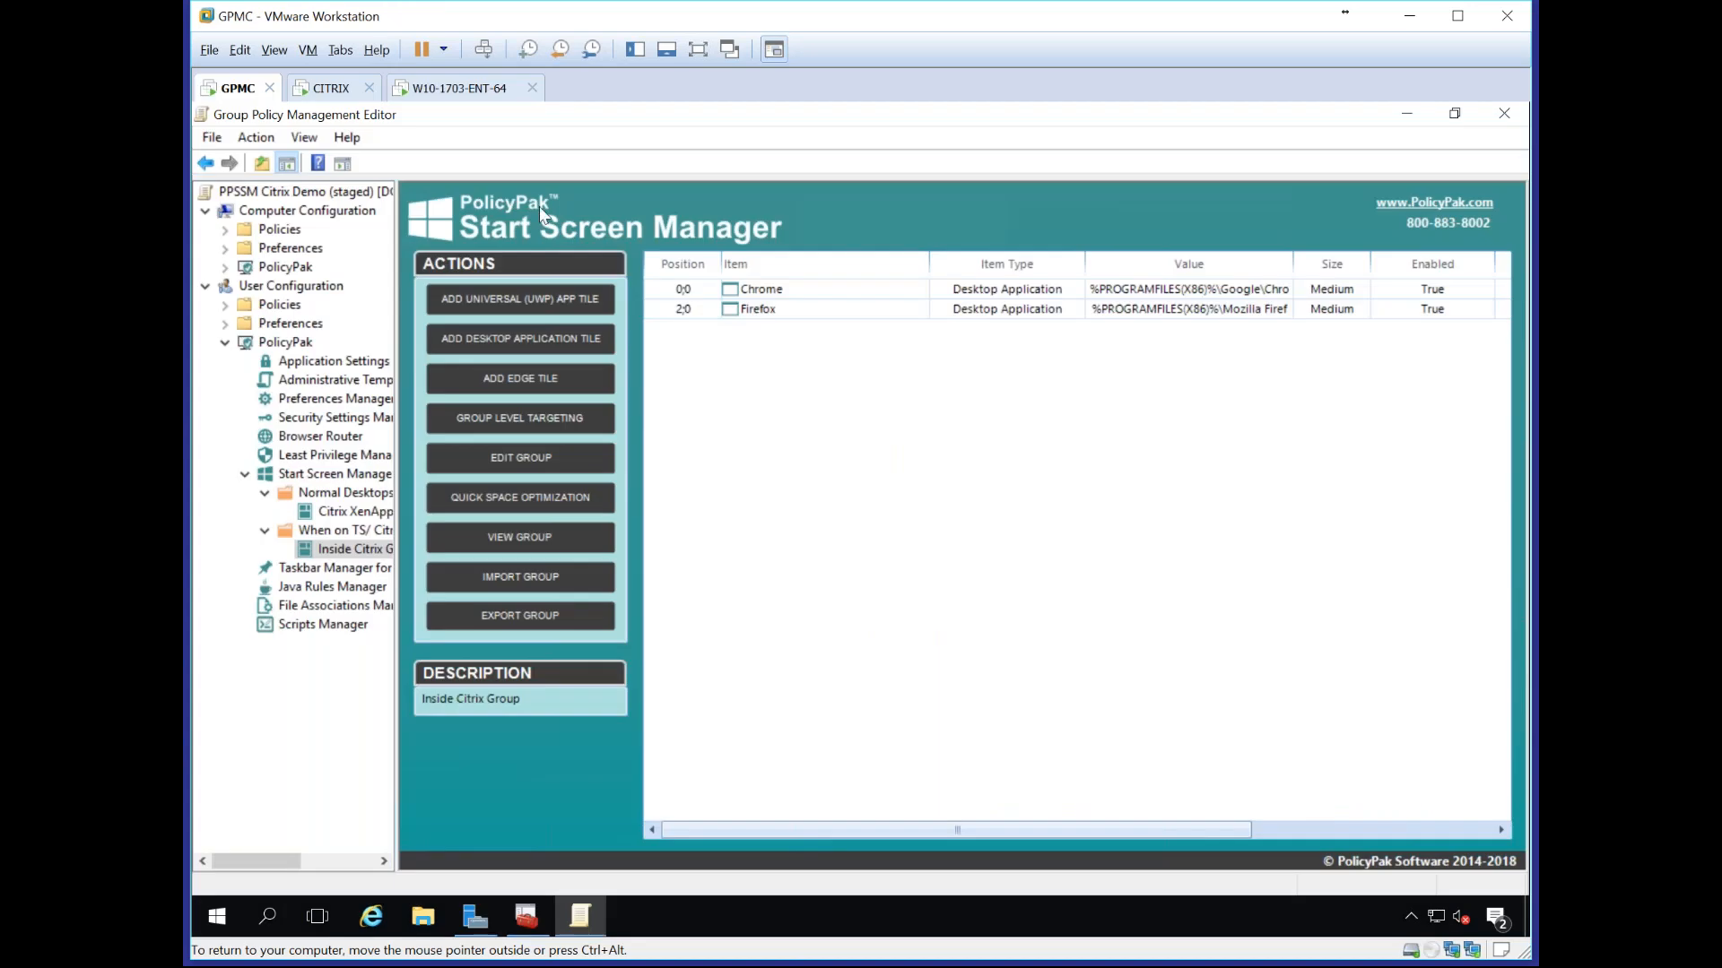
# Step: Return to the W10-1703-ENT-64 machine, take the Desktop1 session out of full-screen mode and move its window aside
pyautogui.click(460, 90)
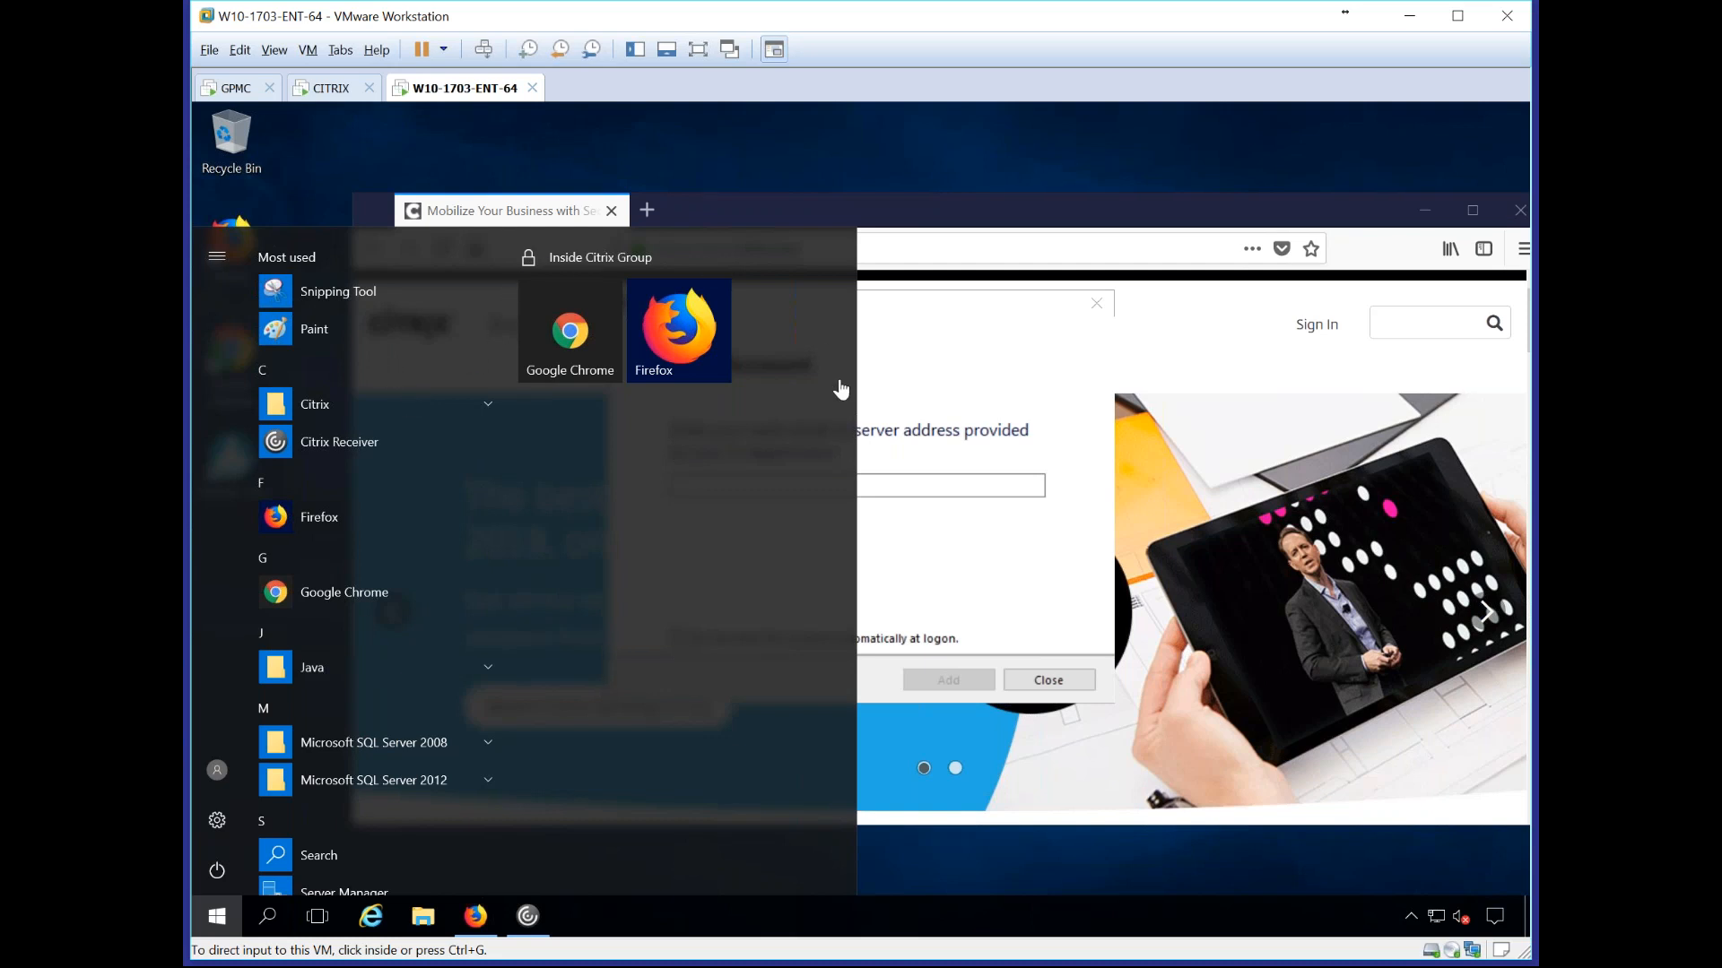
pyautogui.click(871, 184)
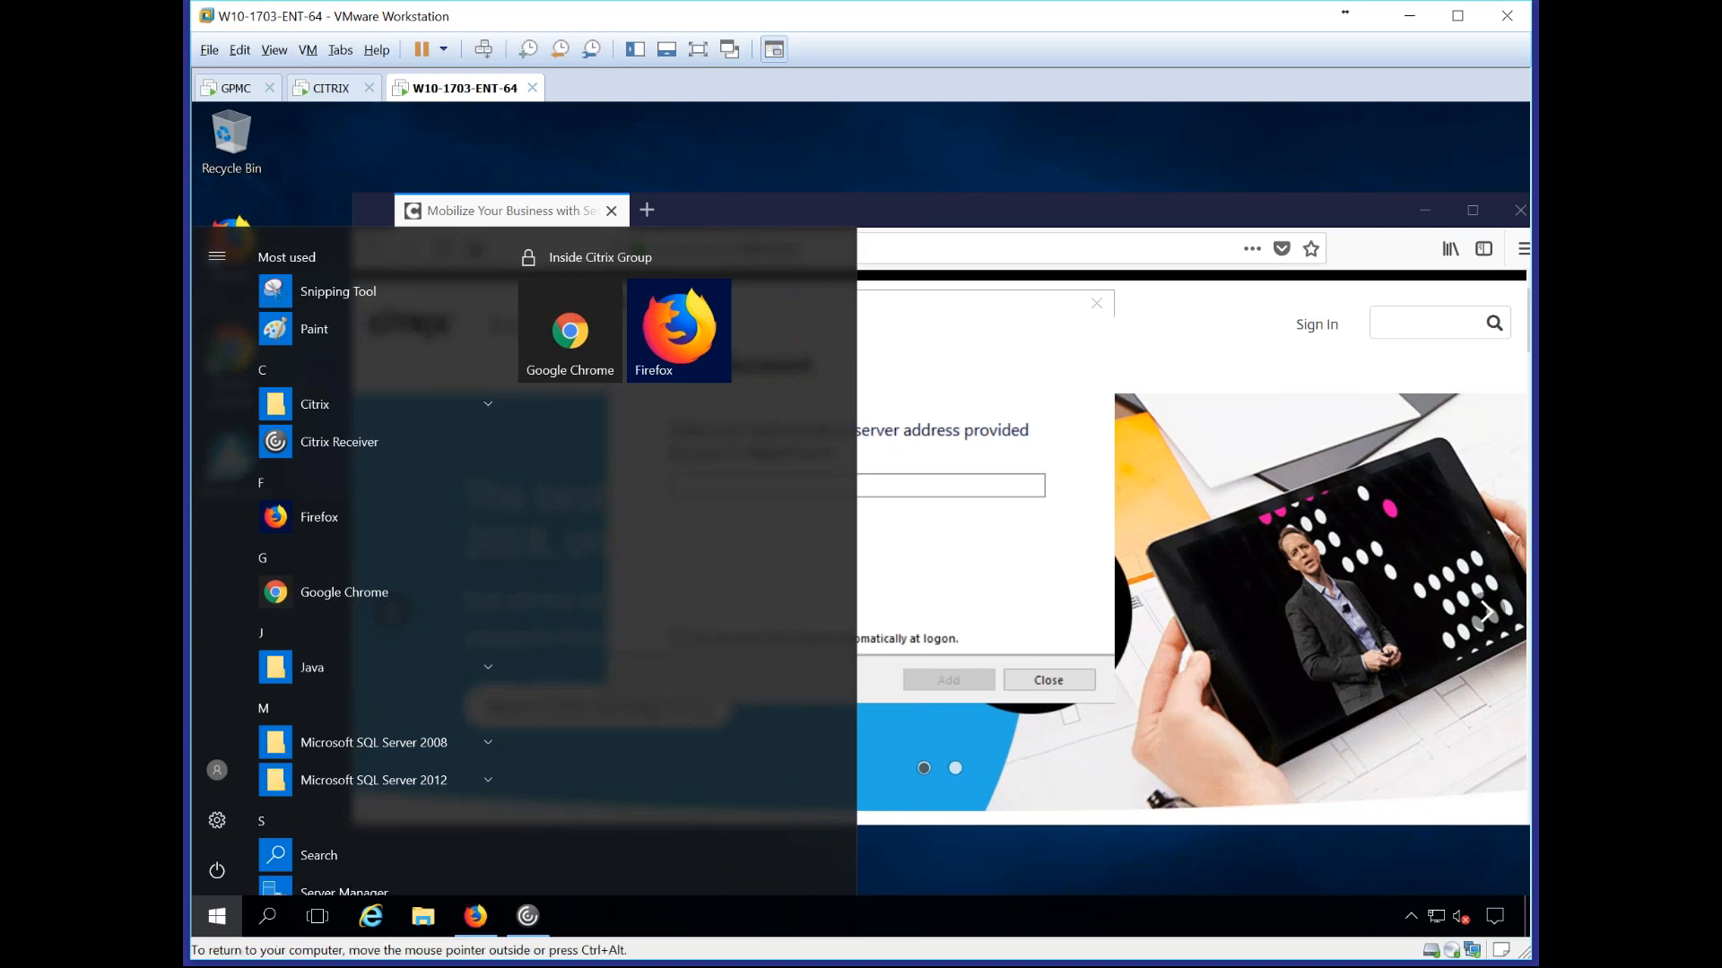
pyautogui.hotkey('shift', 'F2')
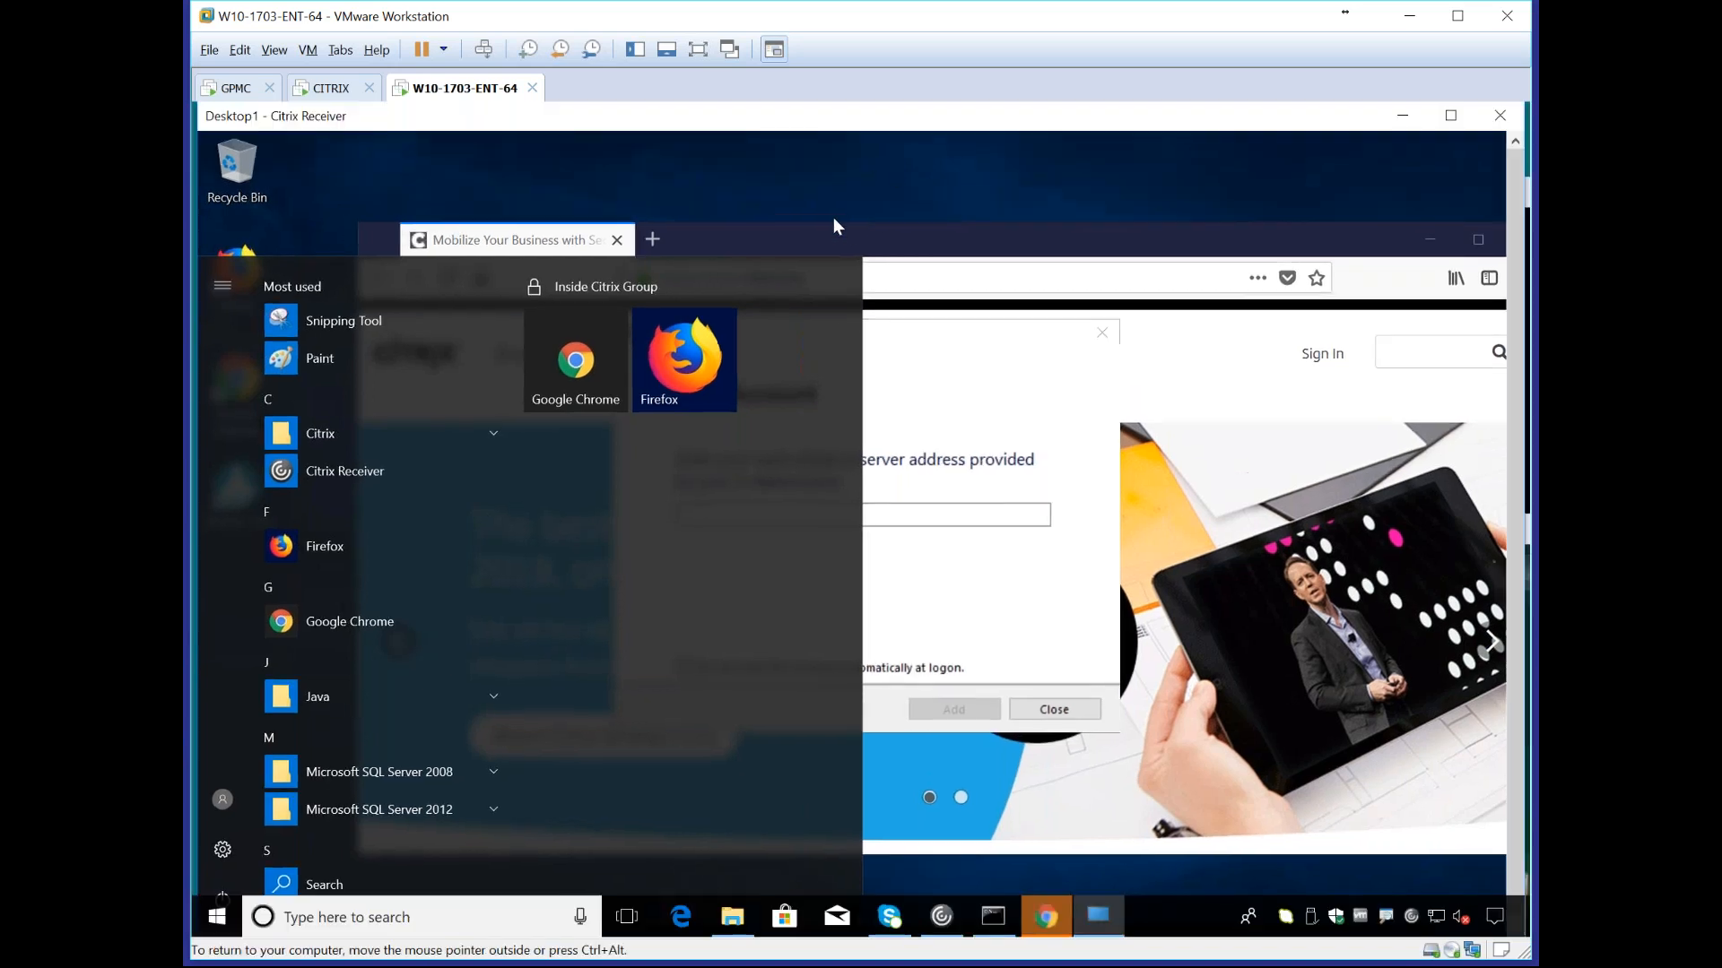
pyautogui.moveTo(977, 117); pyautogui.dragTo(1261, 508)
# Step: View the local Start menu's Citrix XenApp Apps group for comparison and bring the Desktop1 session window back into view
pyautogui.click(216, 910)
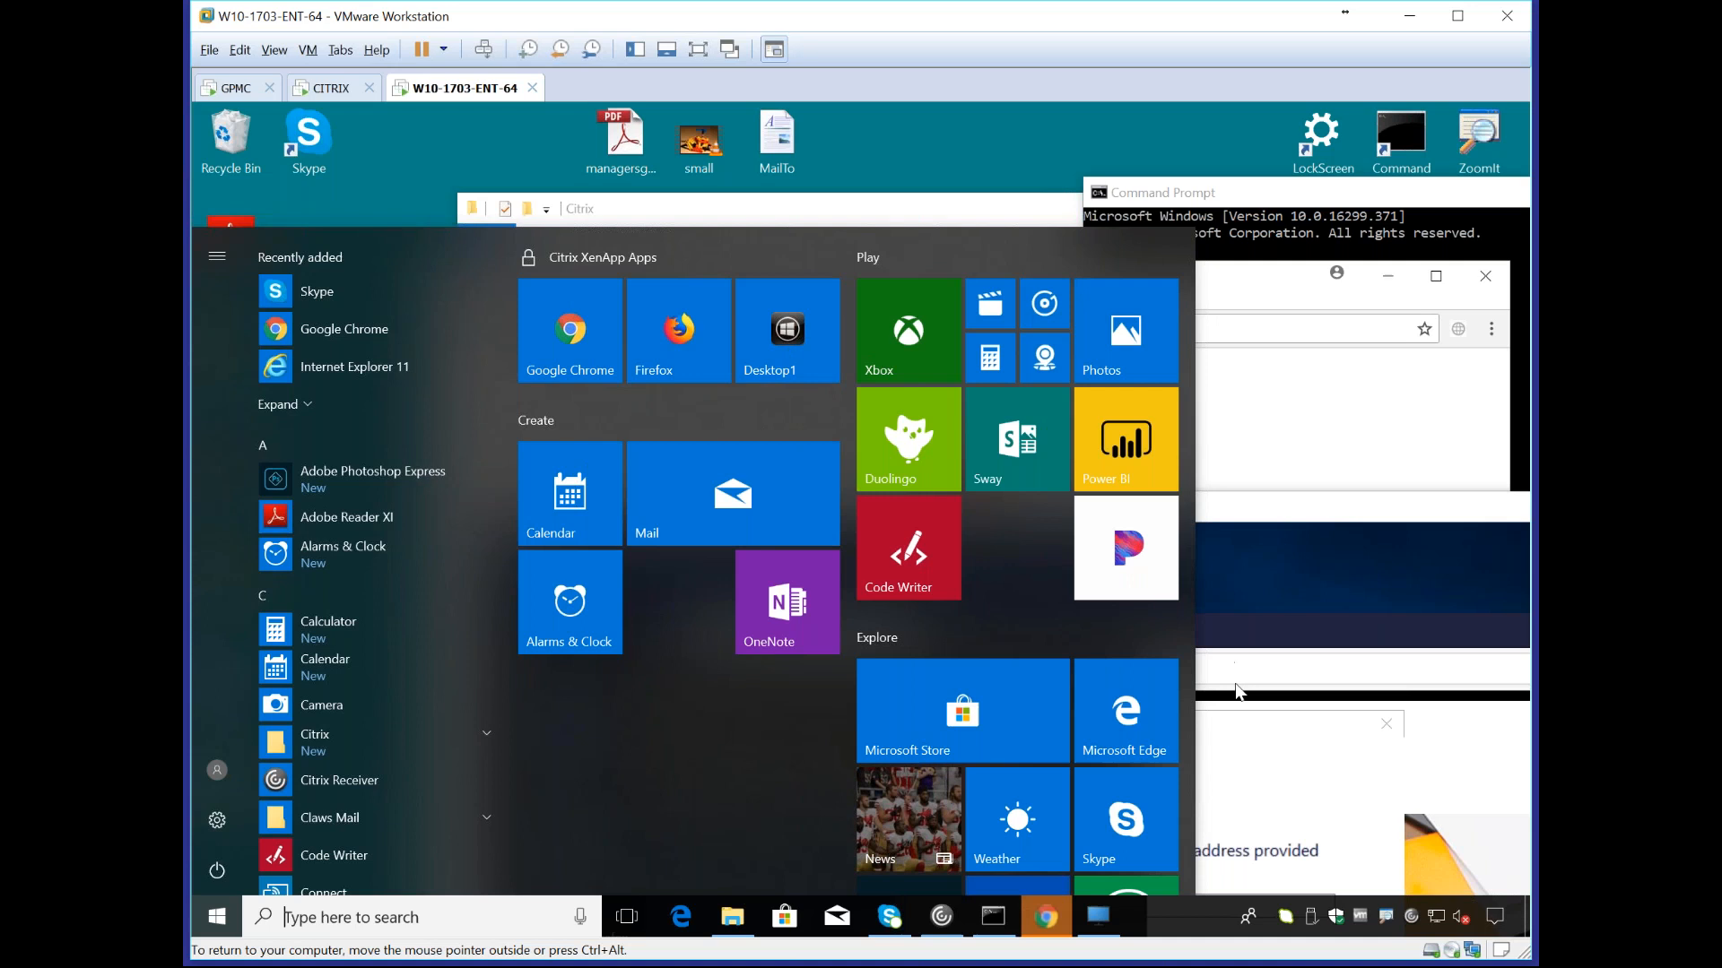
pyautogui.click(1282, 755)
pyautogui.moveTo(1136, 516); pyautogui.dragTo(866, 127)
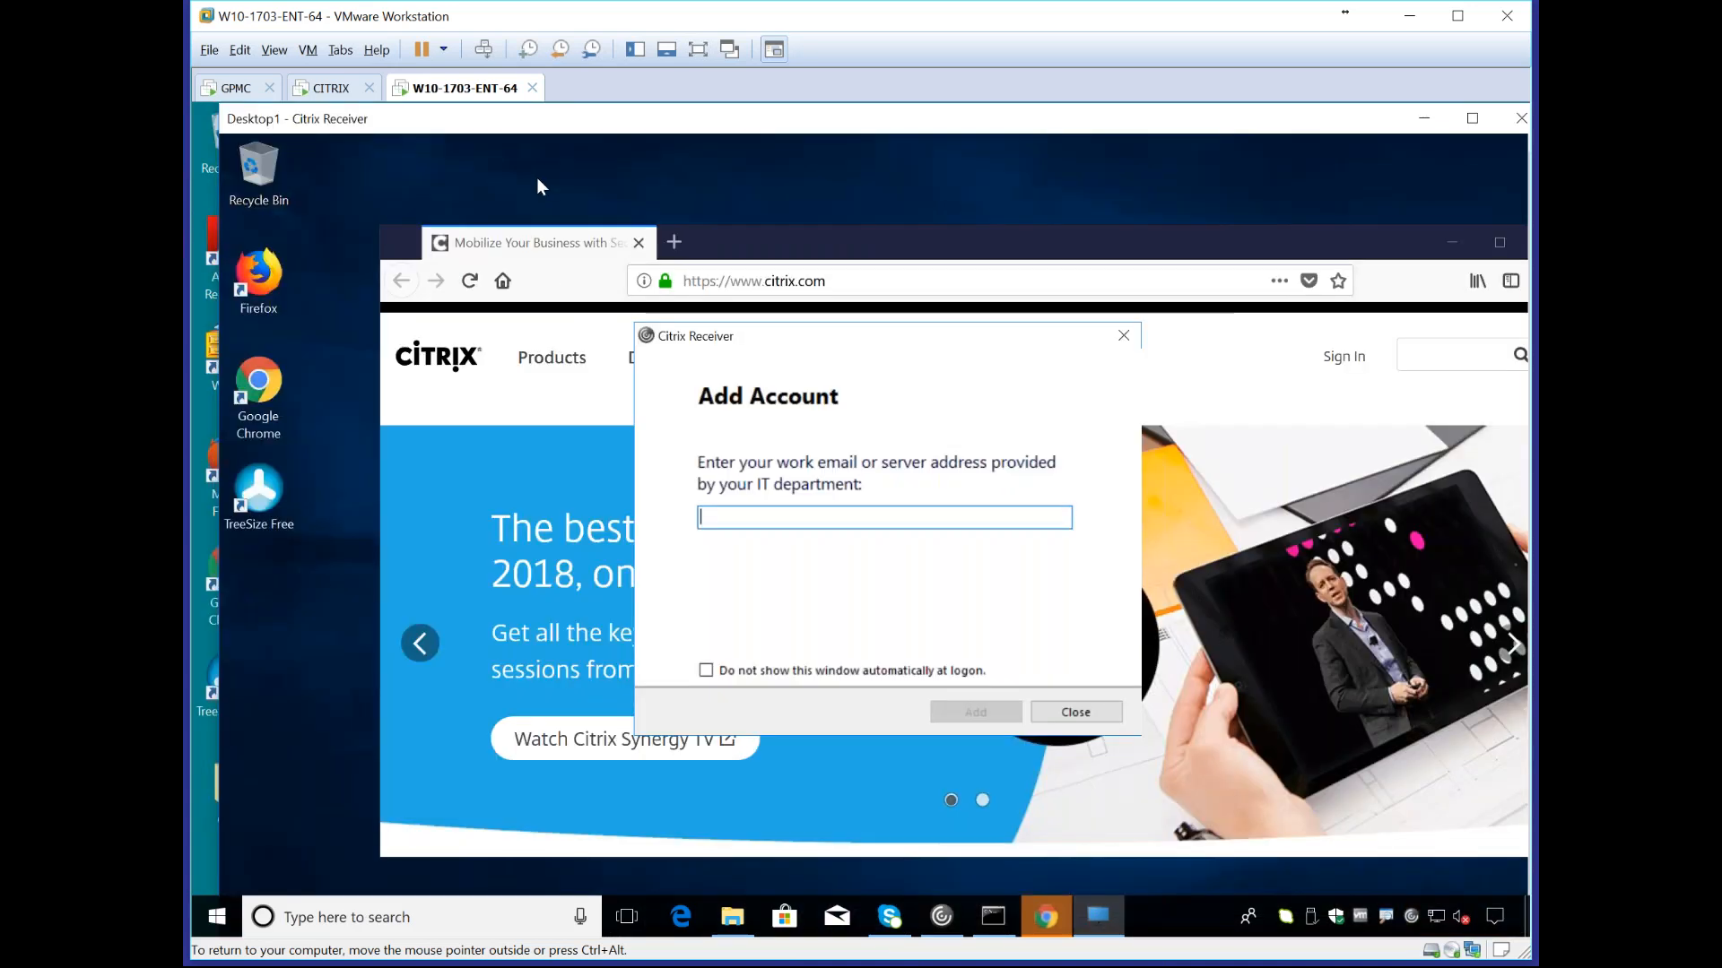
pyautogui.click(287, 730)
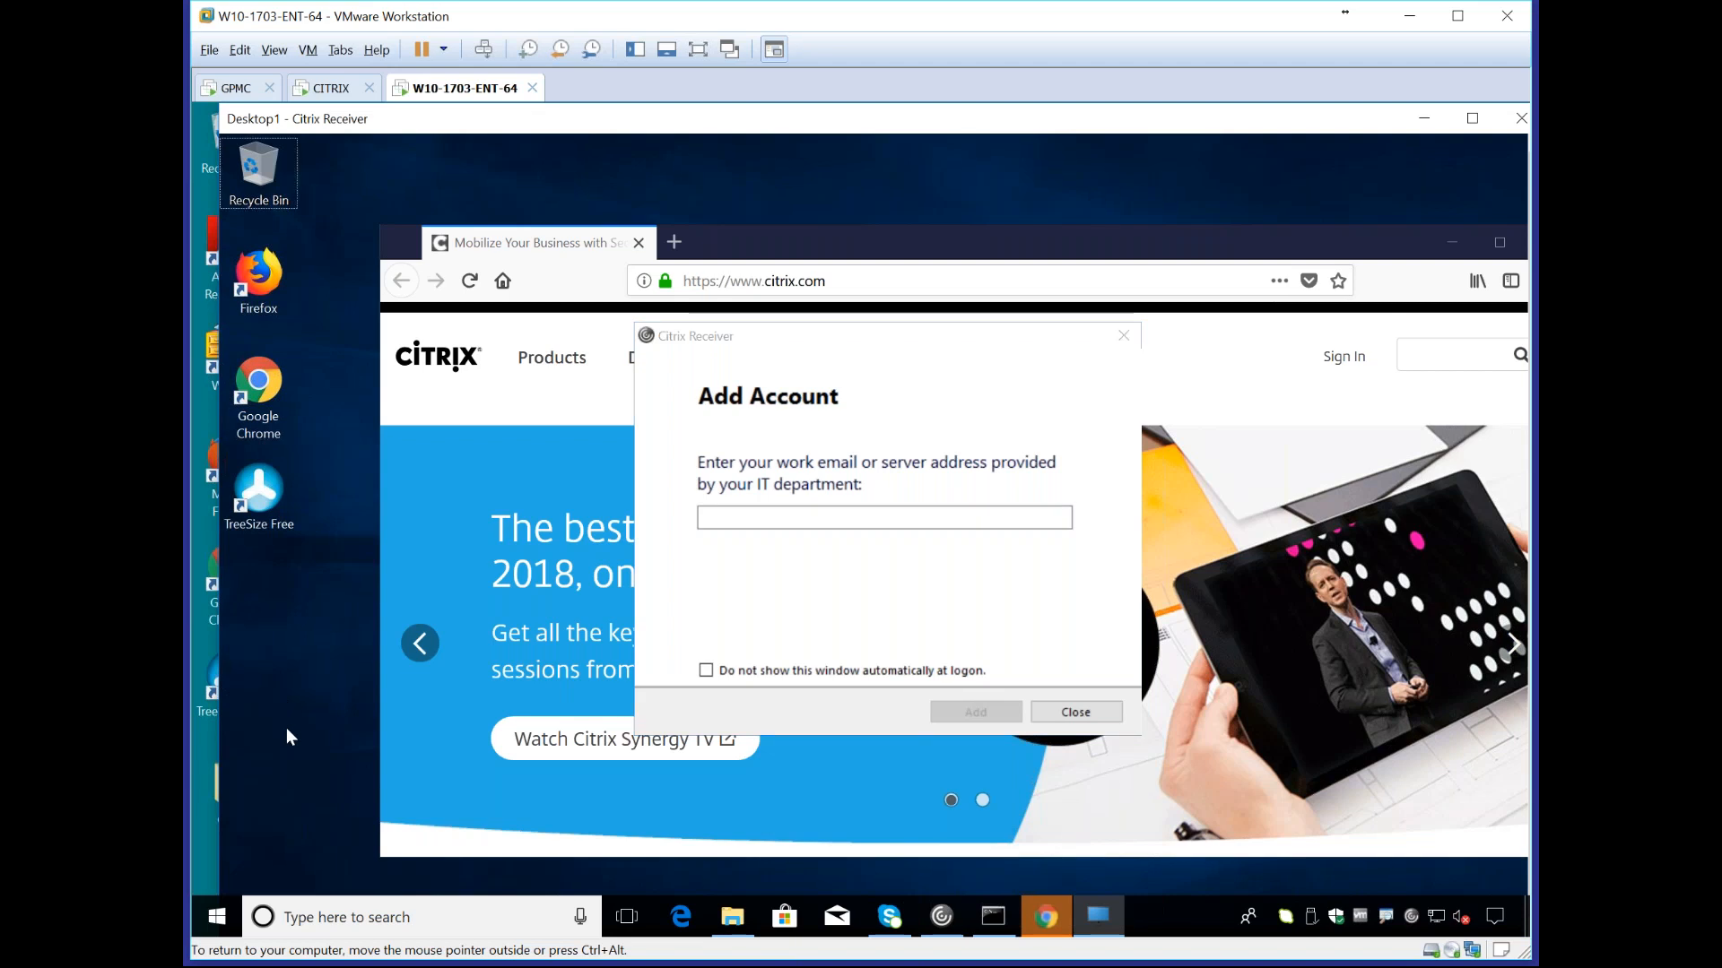
pyautogui.click(876, 395)
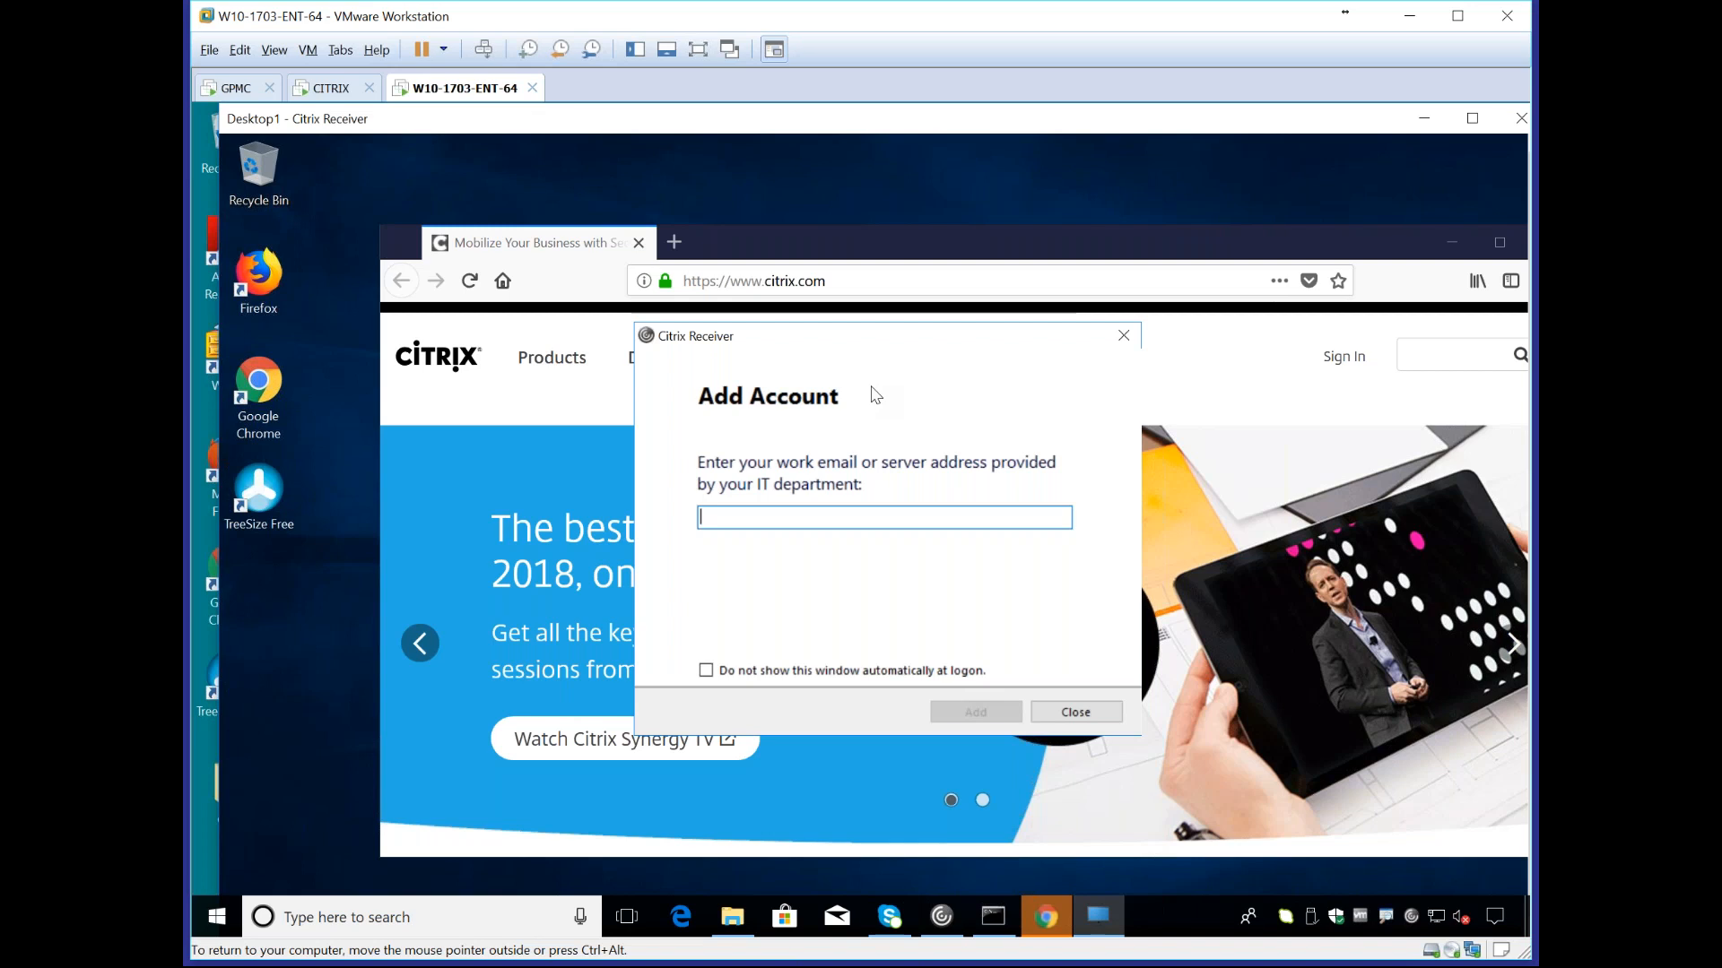
pyautogui.click(745, 676)
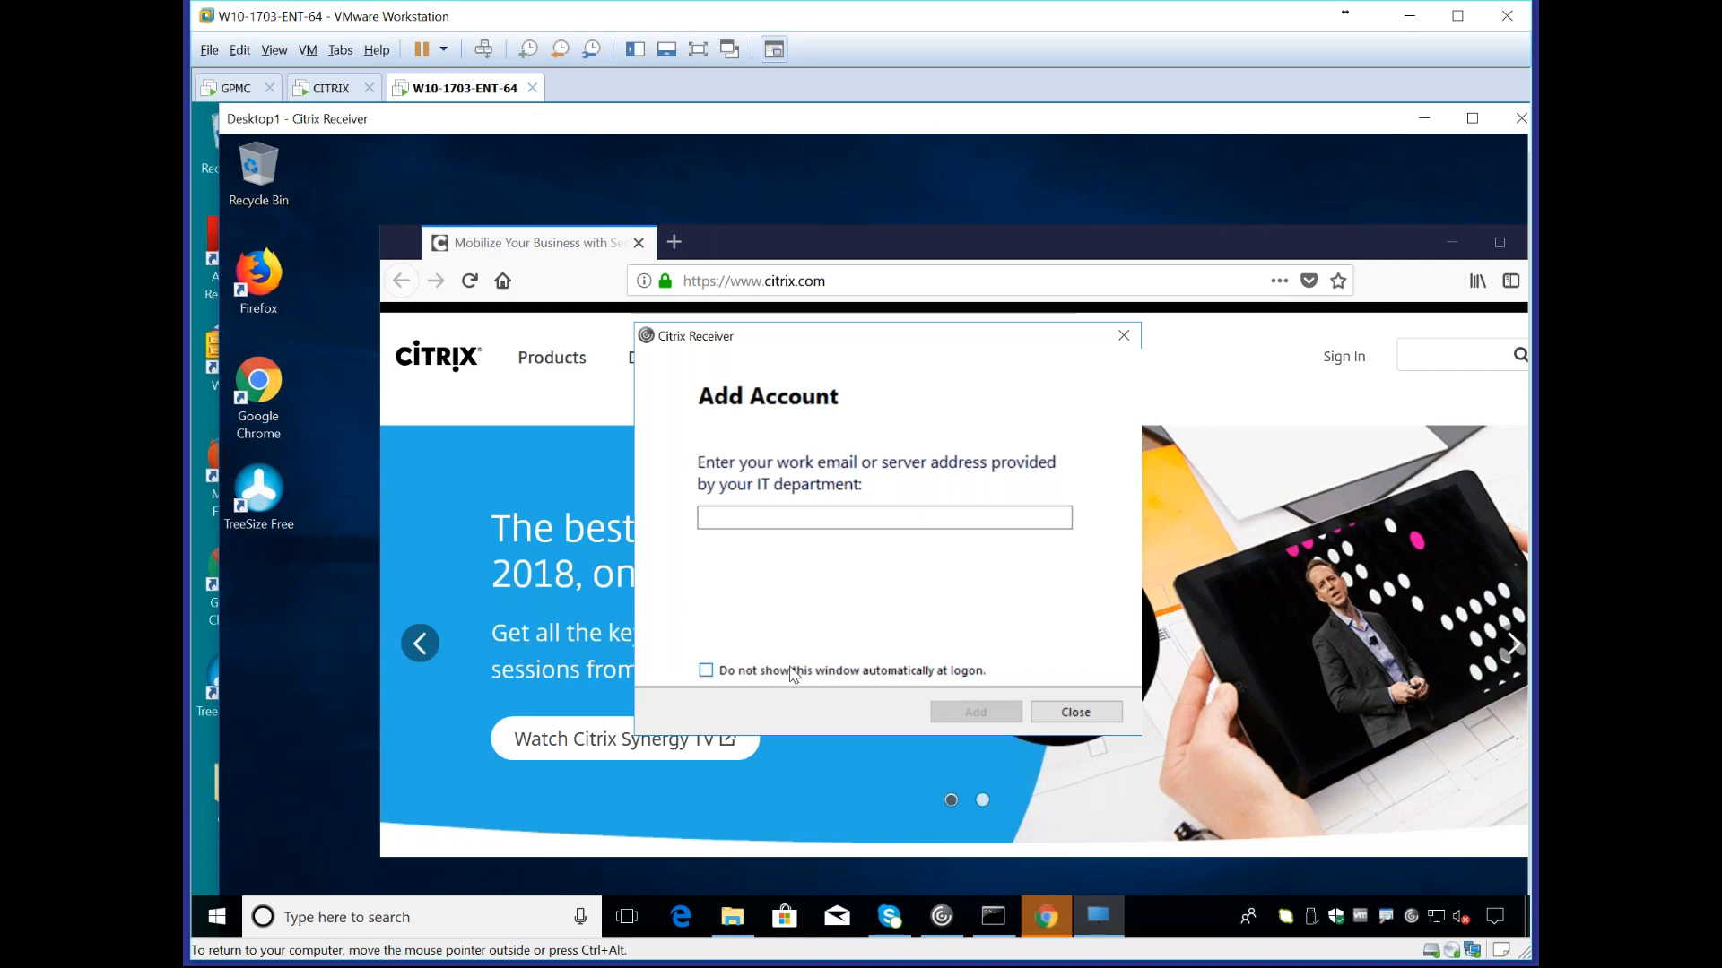
# Step: Bring the Citrix-published Chrome window forward and launch the locally installed Google Chrome from the desktop
pyautogui.doubleClick(484, 126)
pyautogui.click(880, 299)
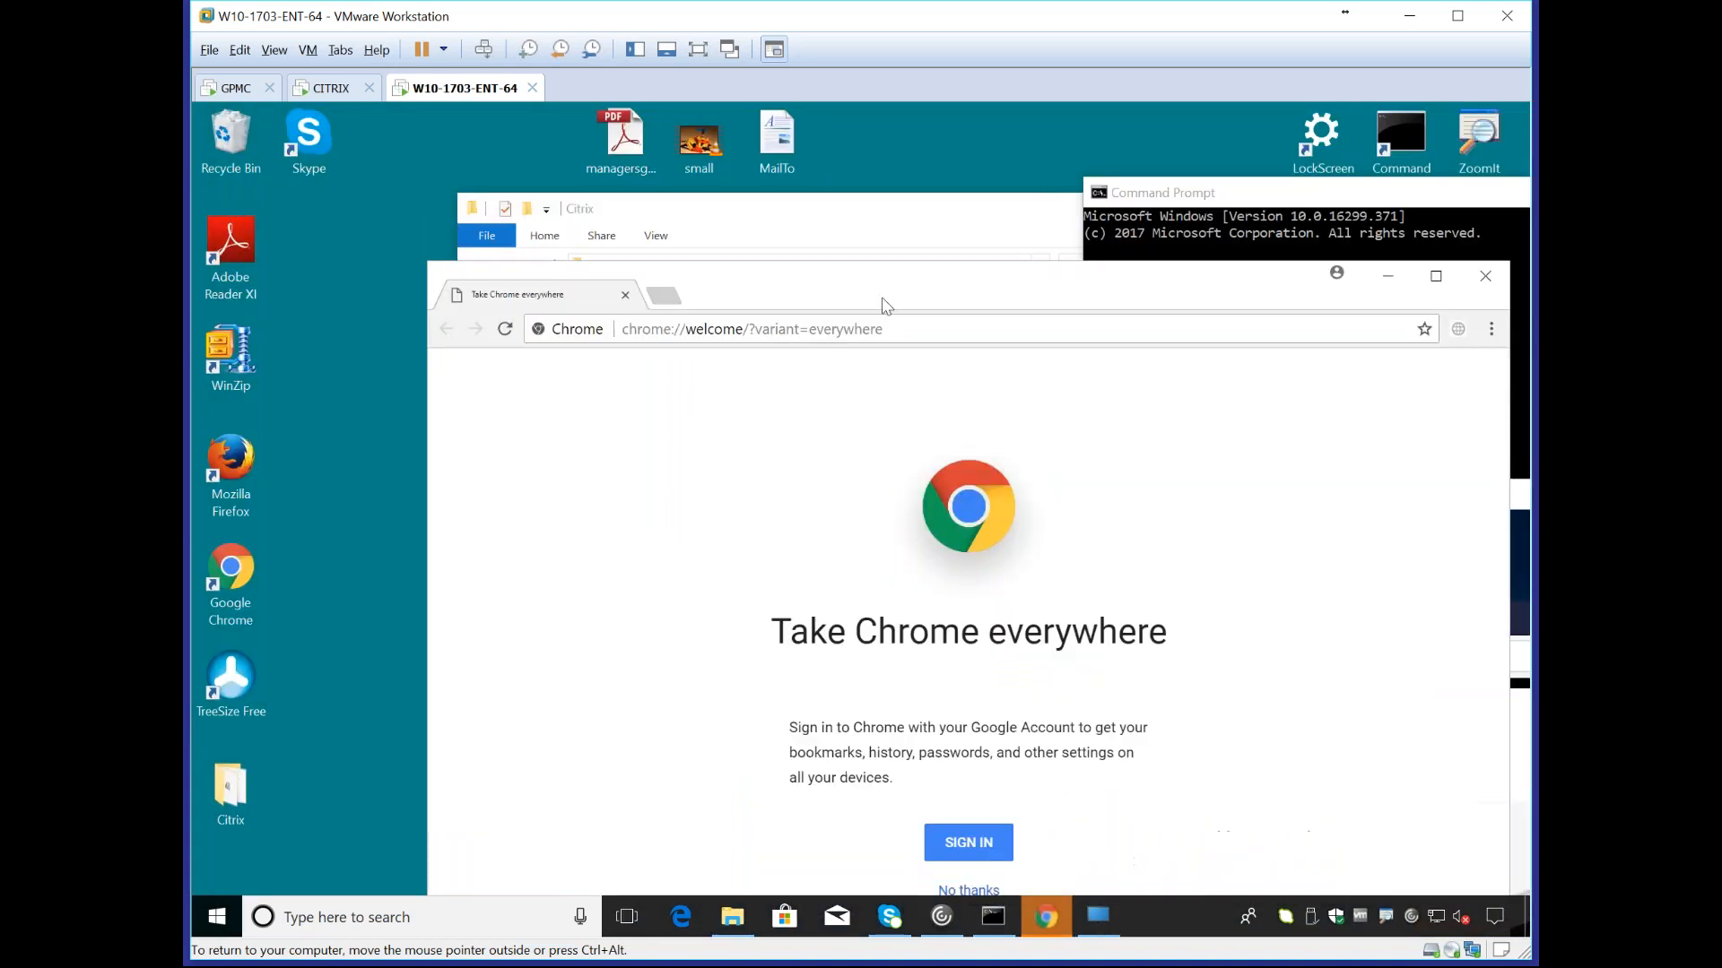
pyautogui.click(315, 499)
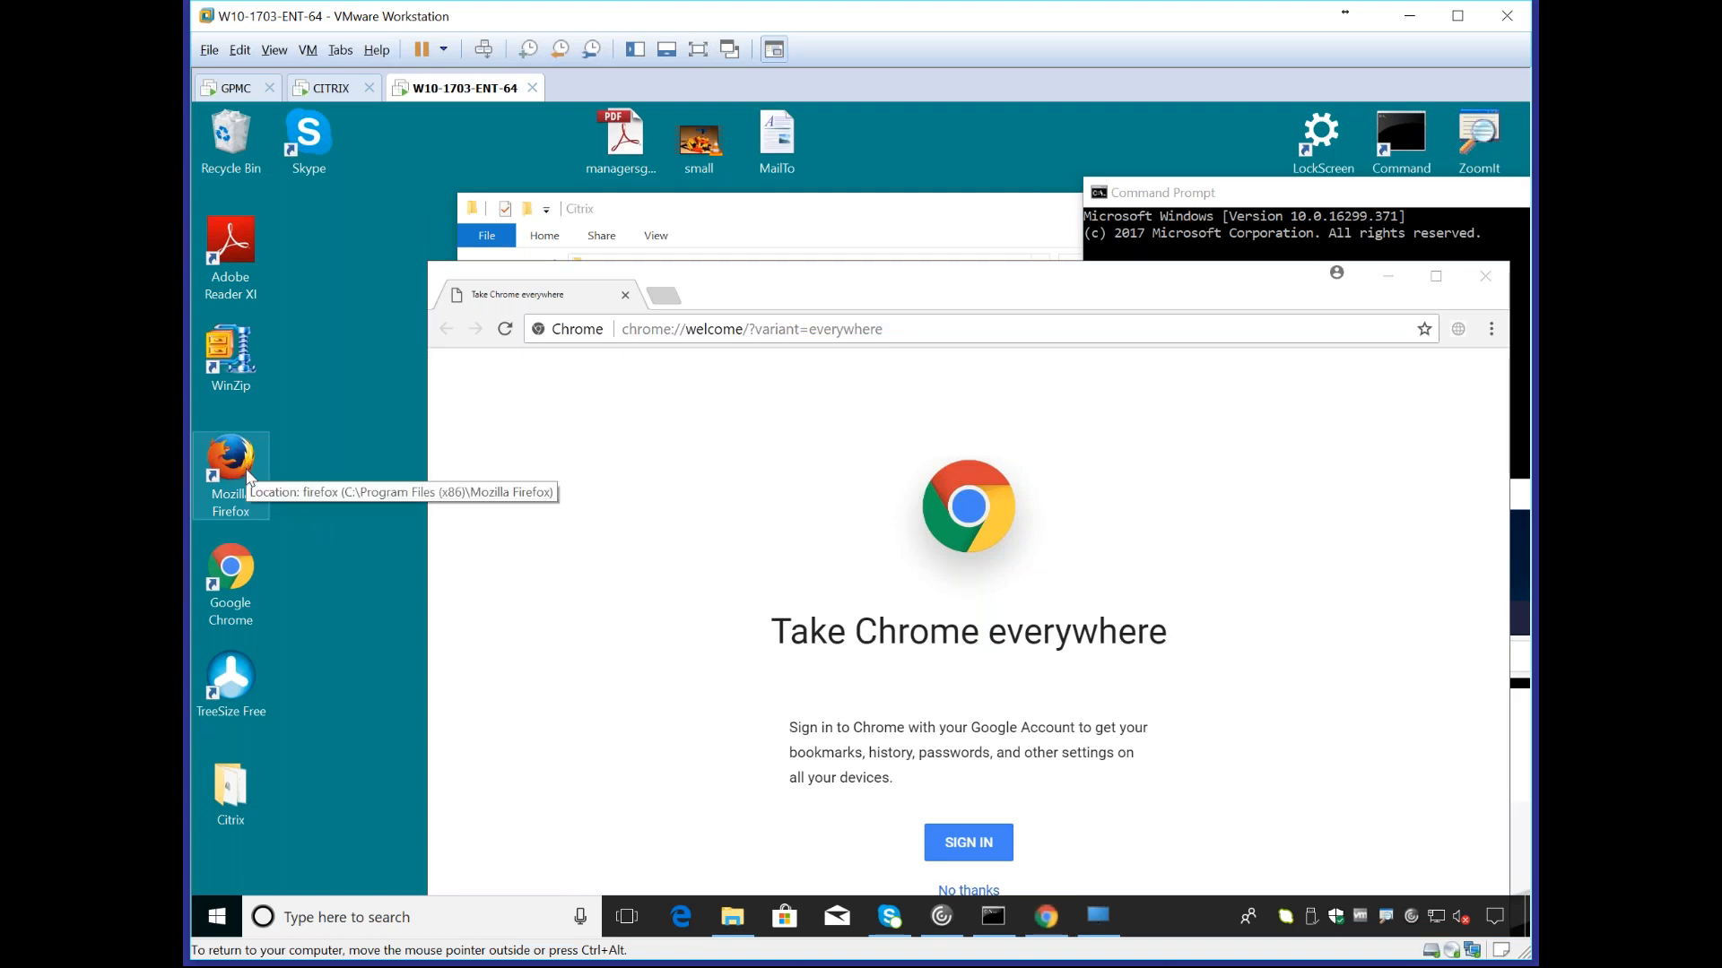
pyautogui.click(234, 583)
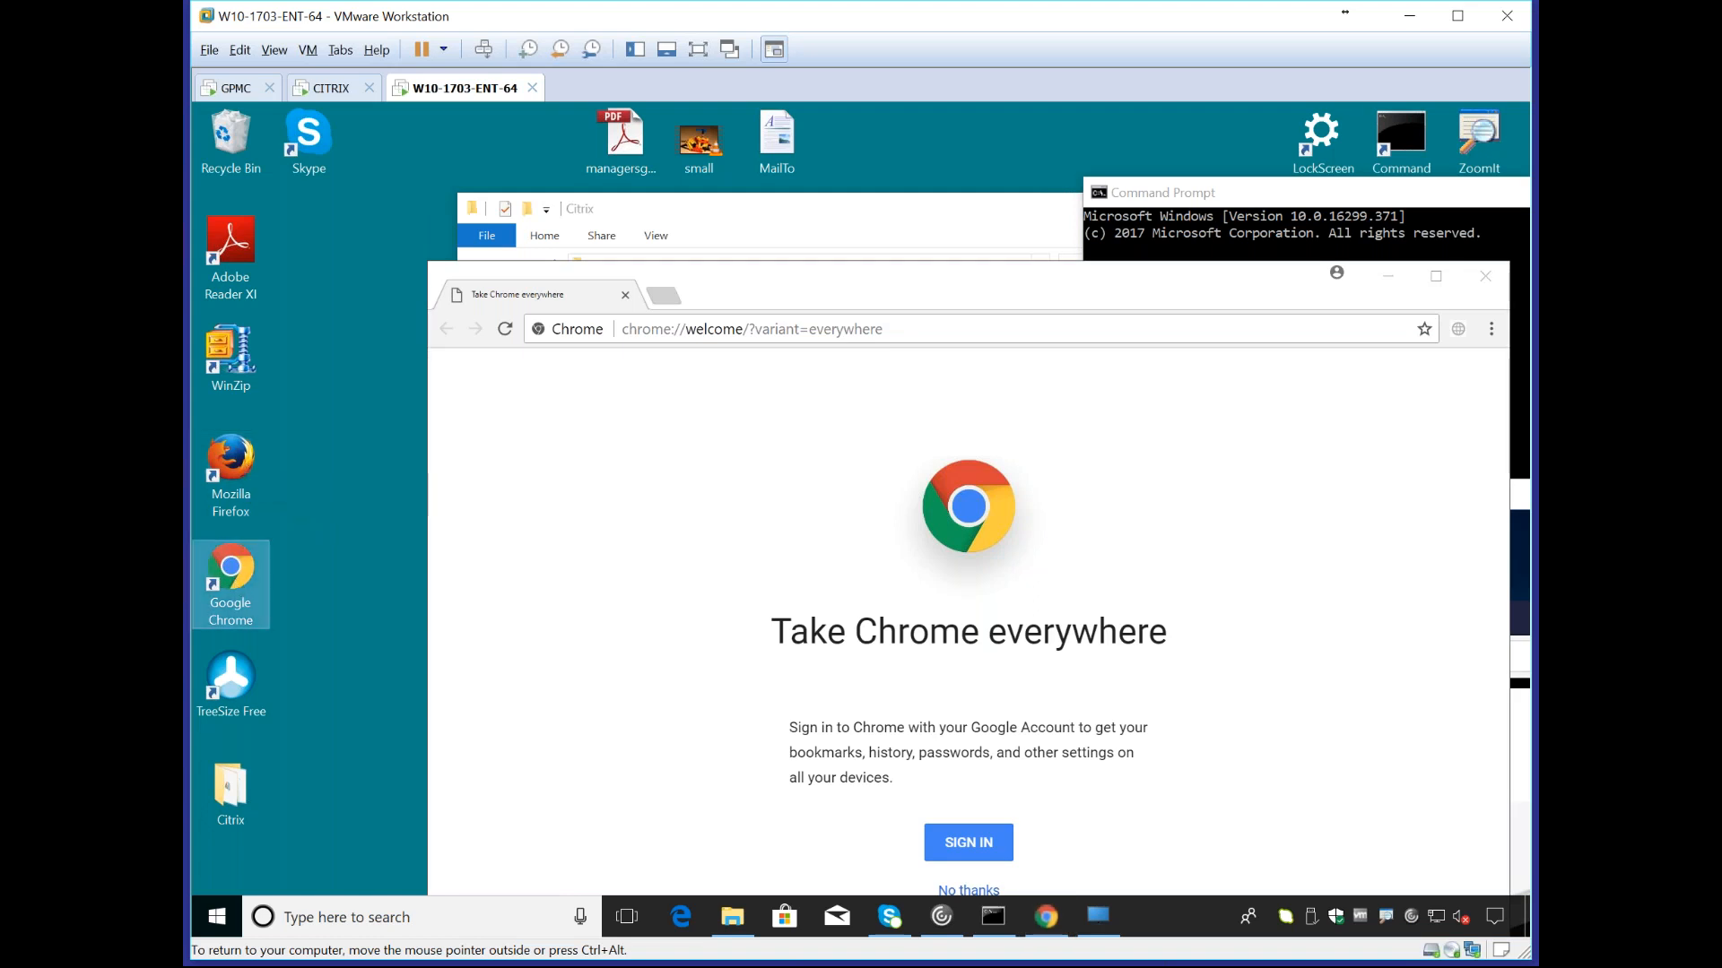
pyautogui.doubleClick(231, 471)
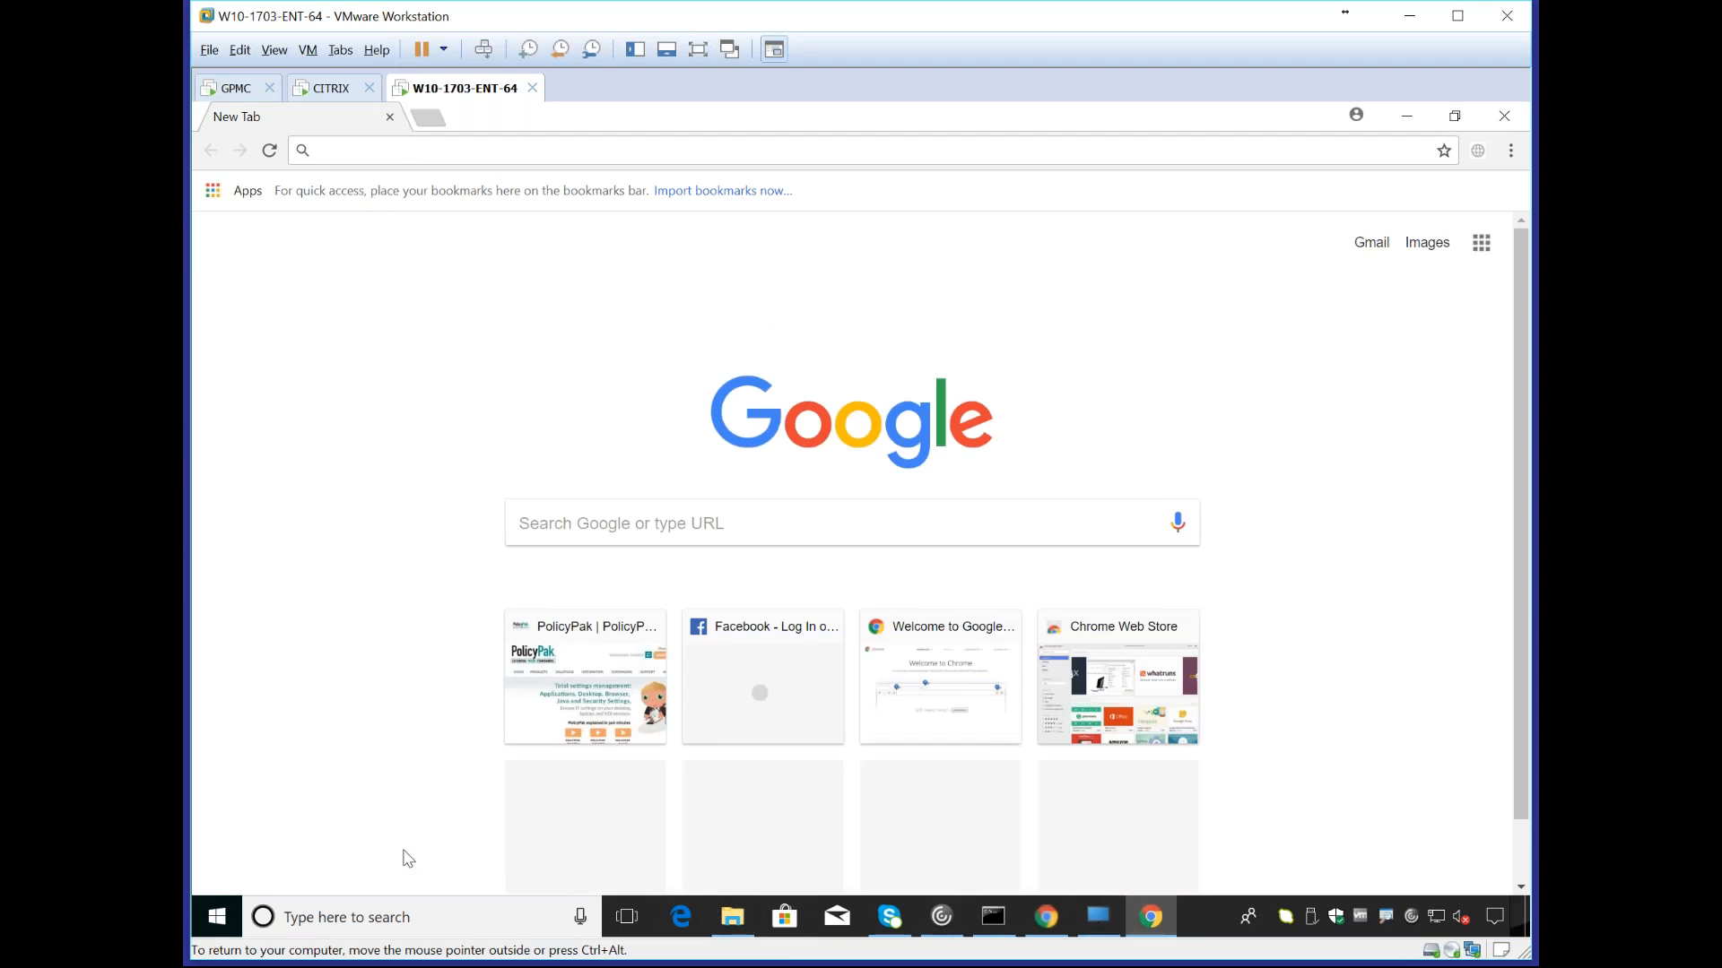
pyautogui.click(230, 916)
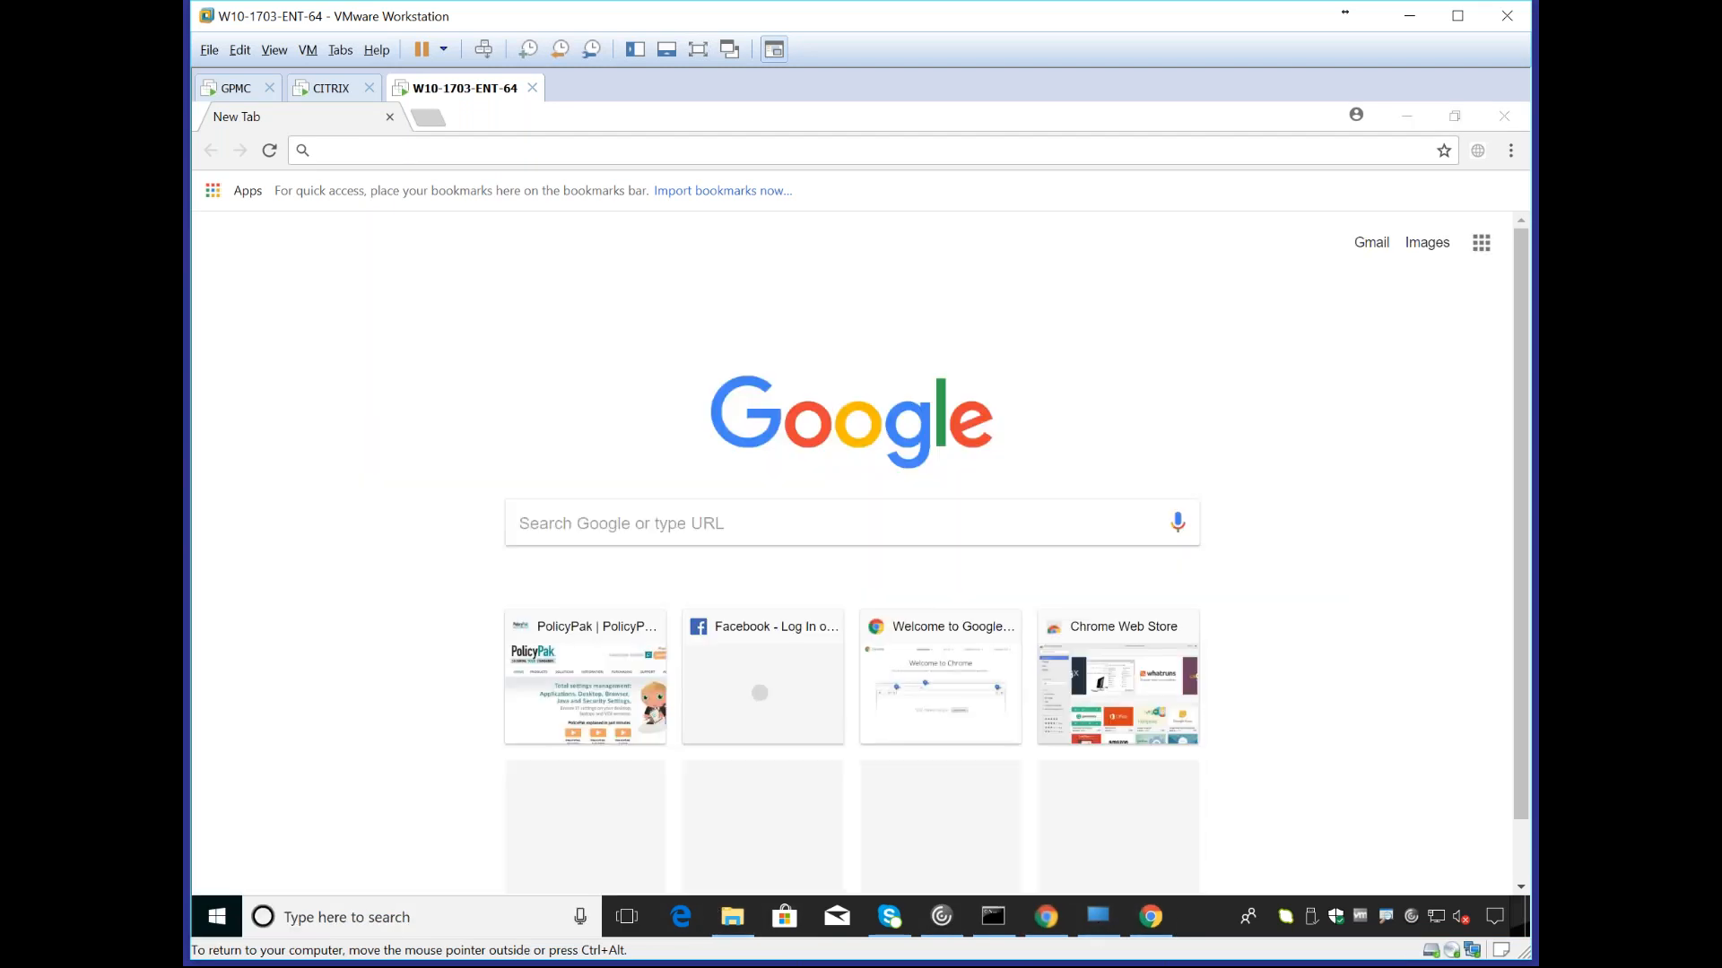
pyautogui.click(549, 151)
pyautogui.write('www.policypak.com')
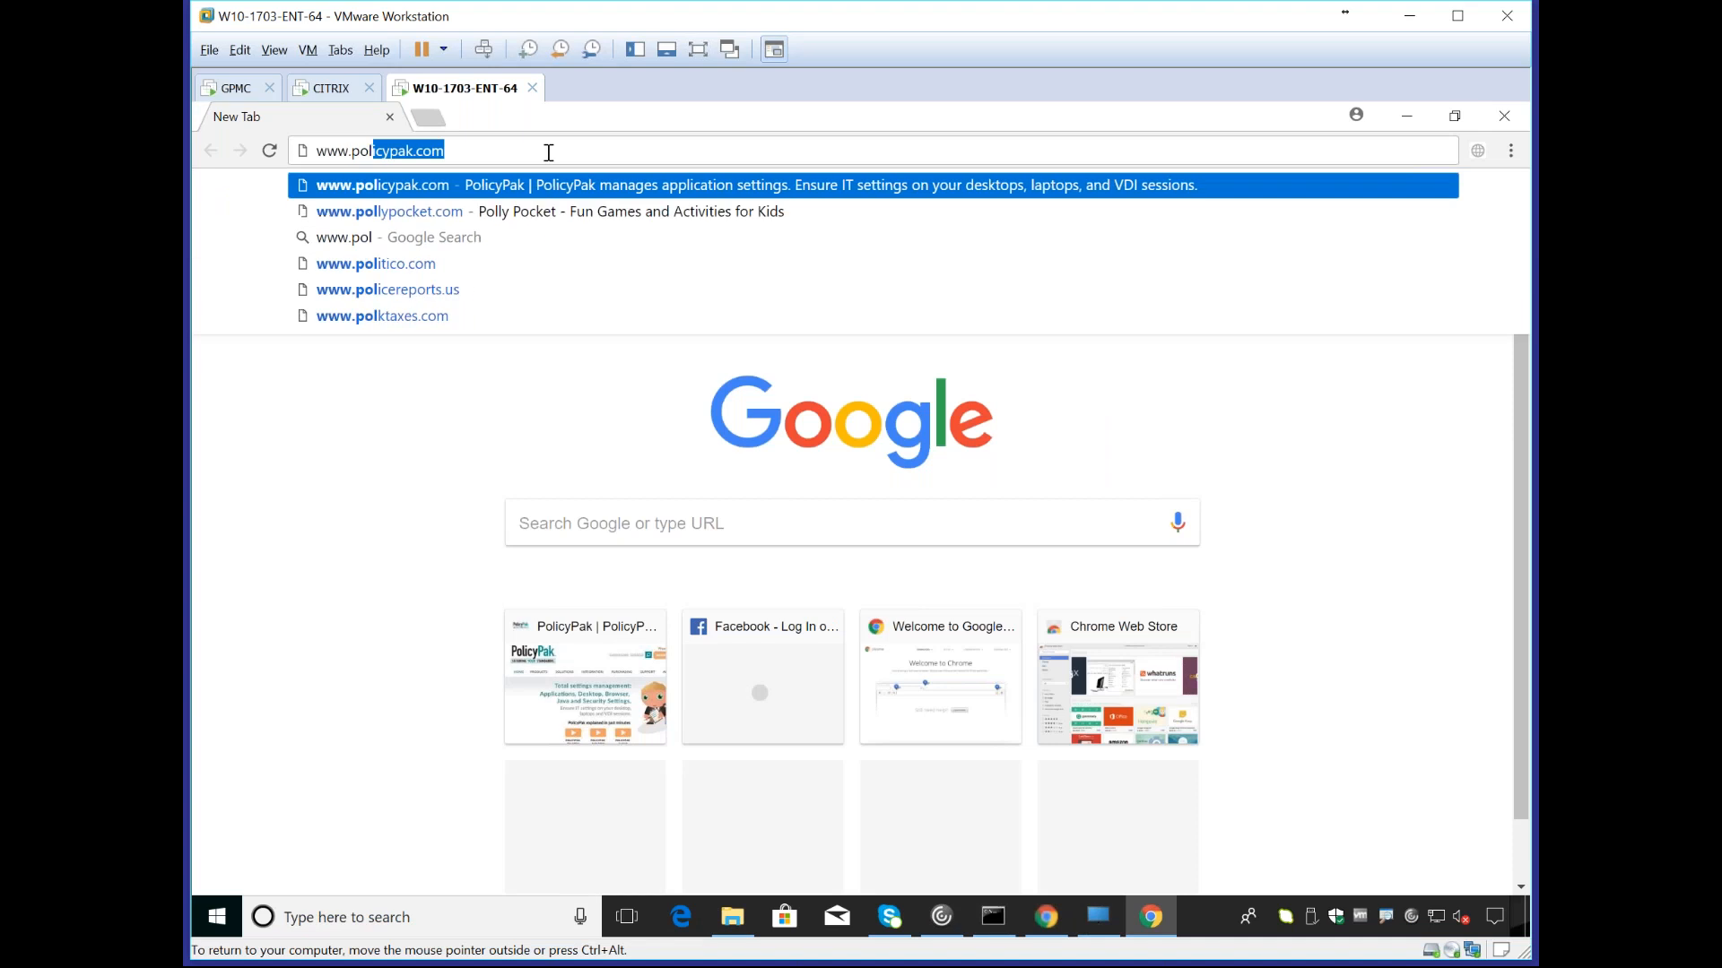
pyautogui.press('Return')
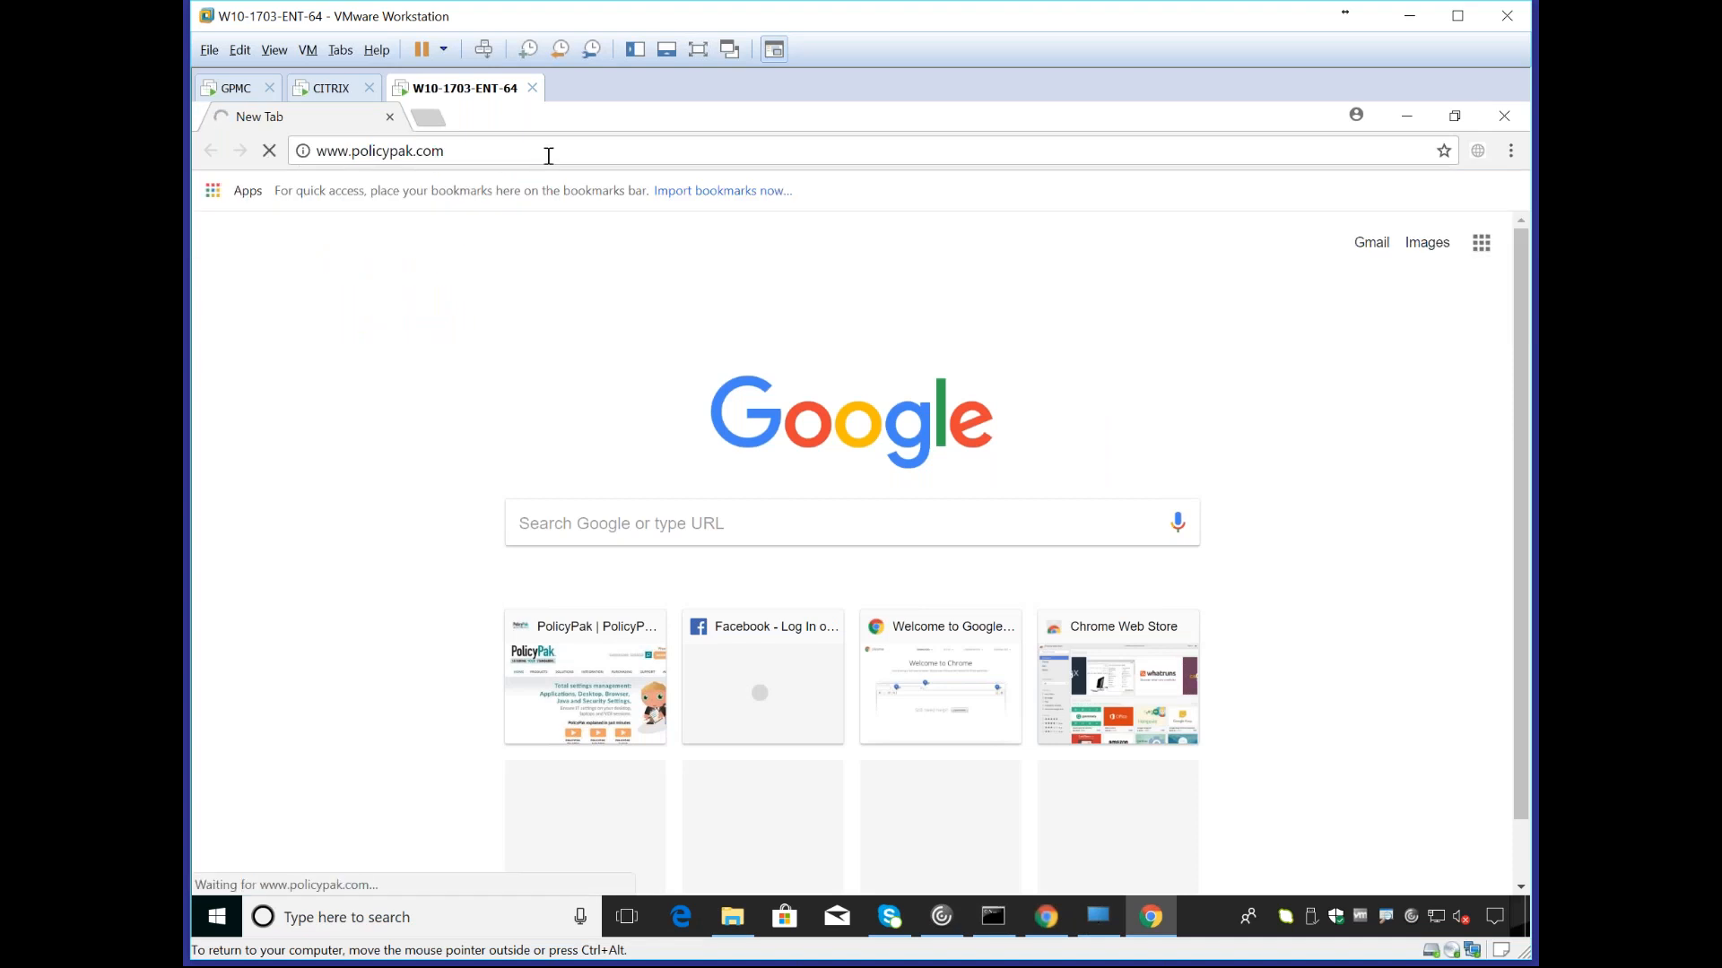
pyautogui.moveTo(669, 117); pyautogui.dragTo(801, 241)
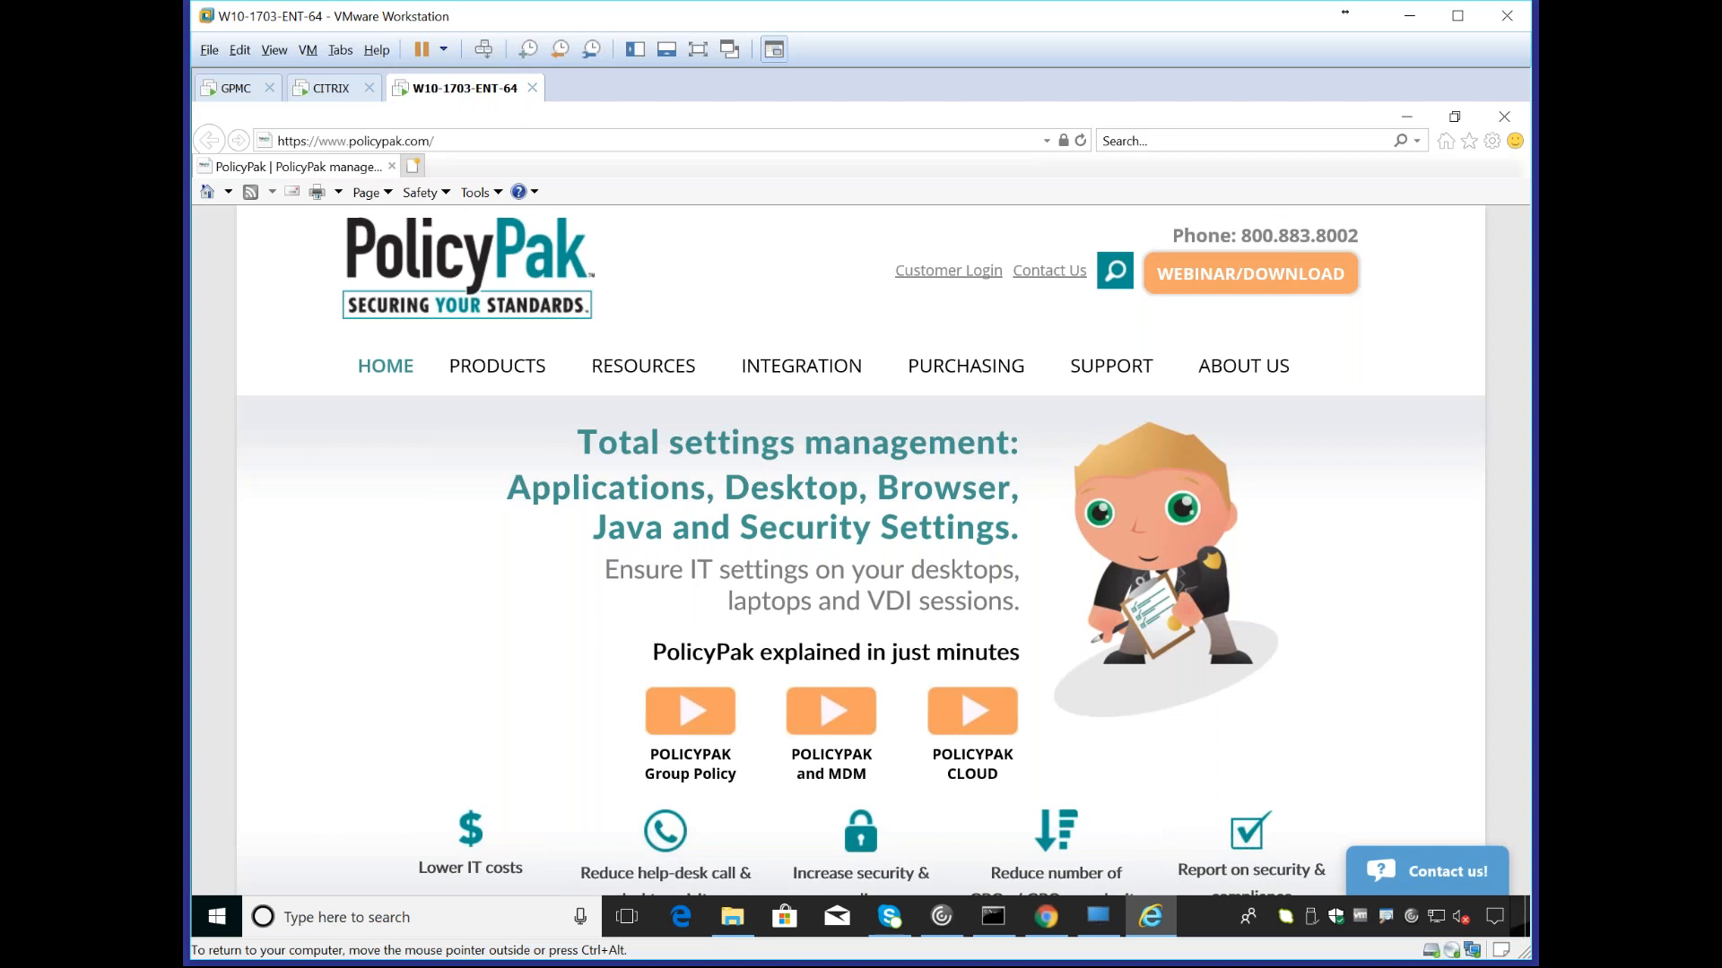
# Step: Open the site's Webinar/Download page and select PolicyPak Group Policy Edition as an interest in the contact form
pyautogui.click(1250, 274)
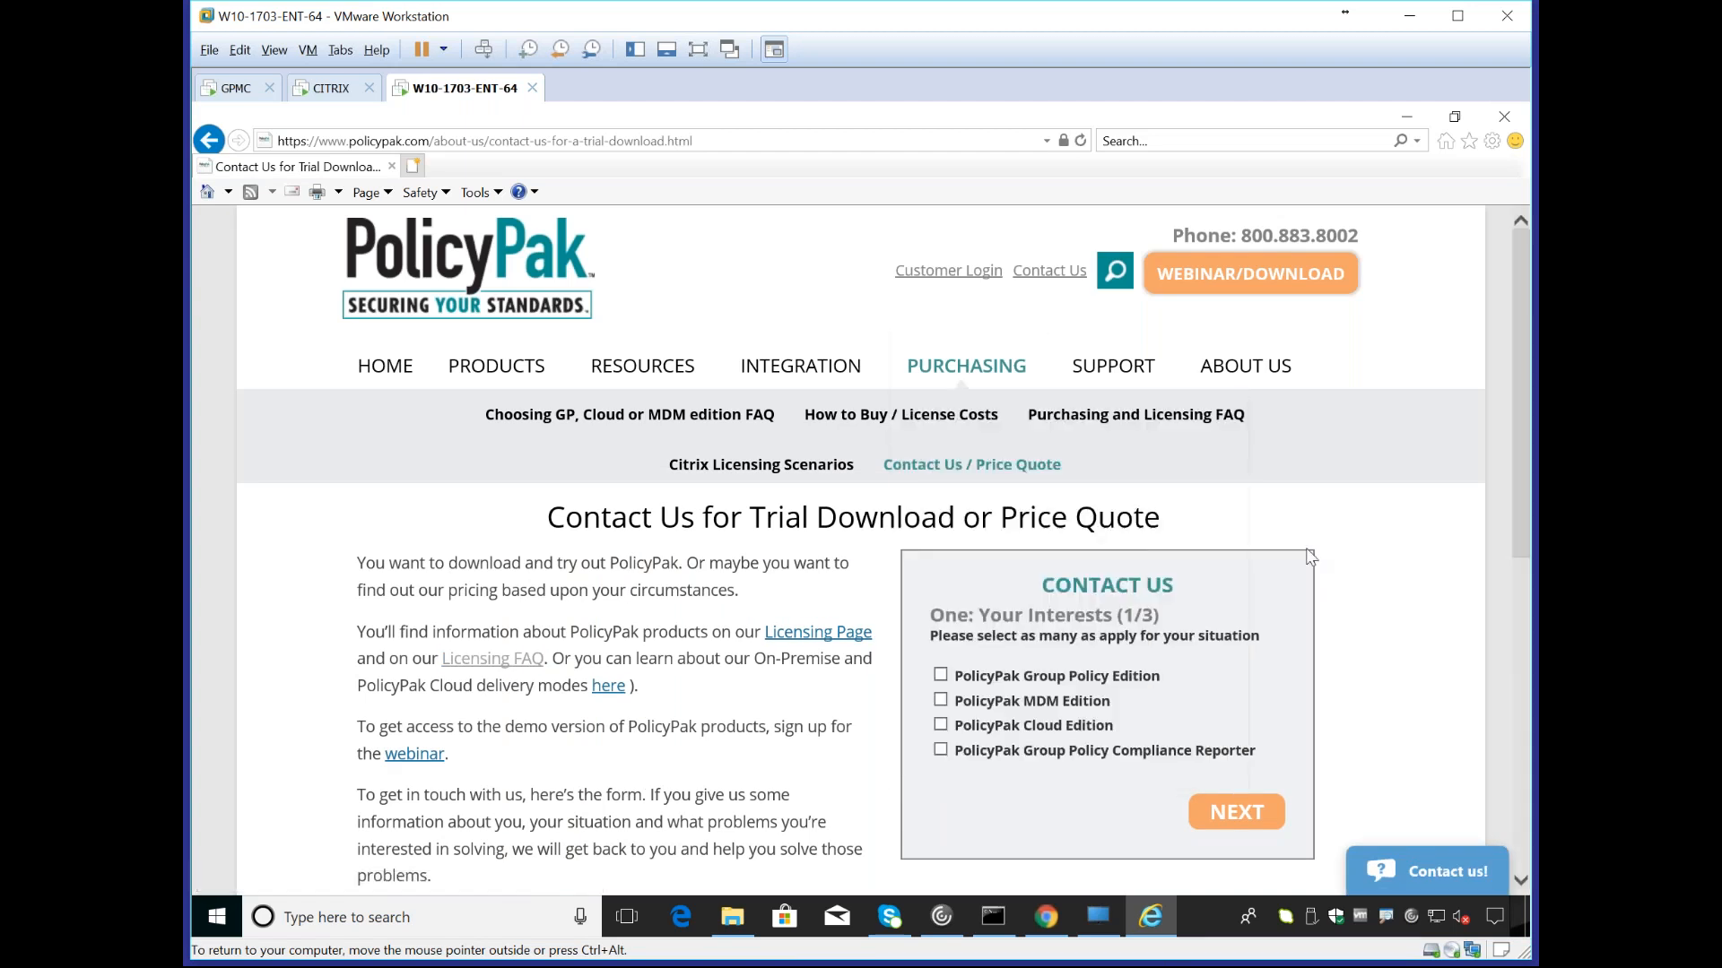
pyautogui.click(941, 676)
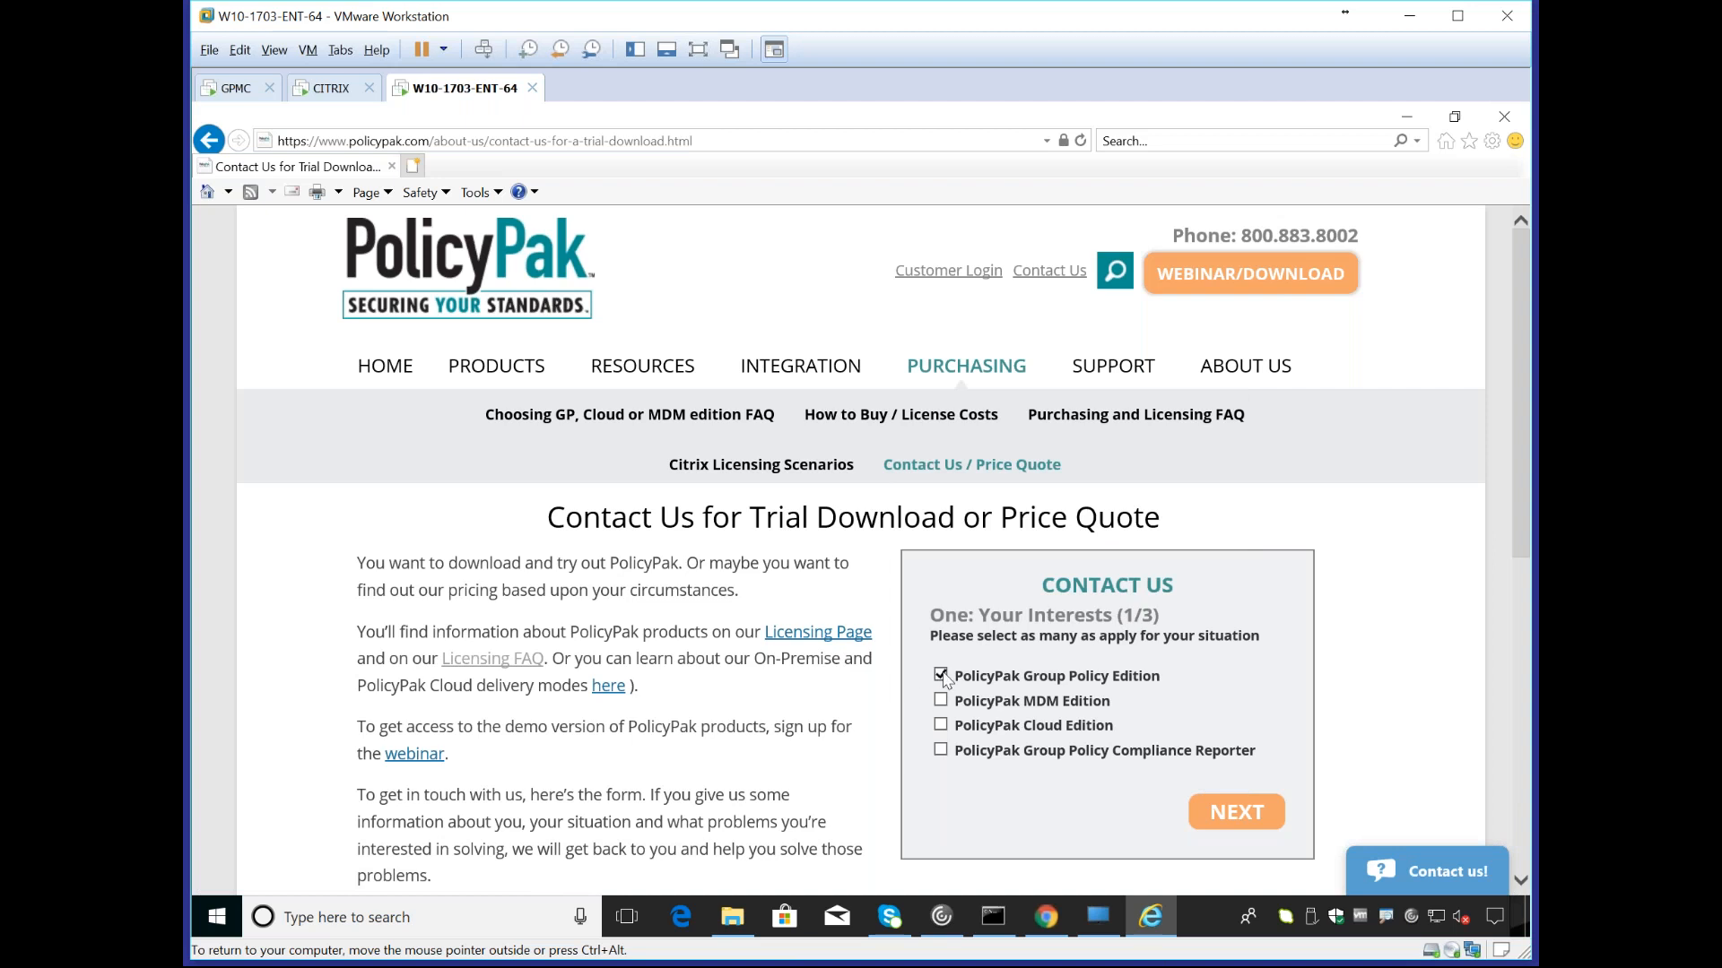